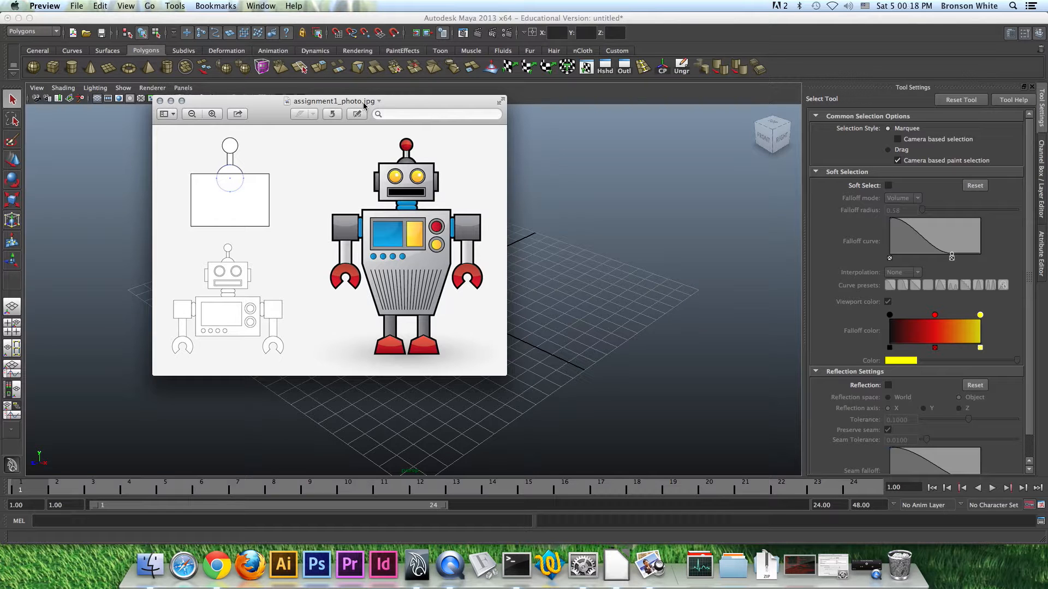
# Clear the robot reference image off the viewport and switch back to Maya
pyautogui.moveTo(364, 106); pyautogui.dragTo(306, 106)
pyautogui.press('super+w')
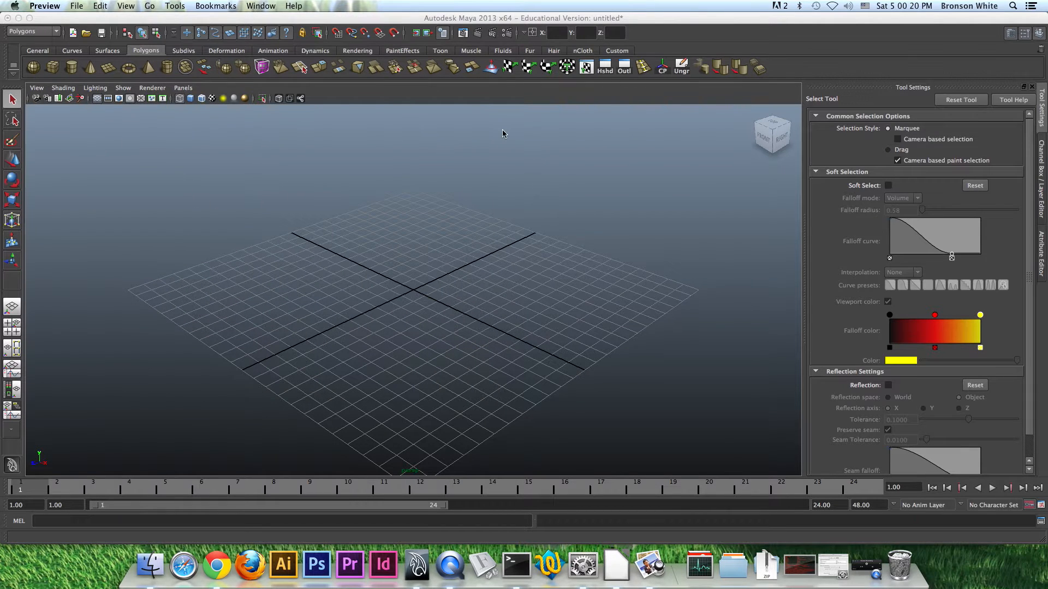
pyautogui.click(77, 6)
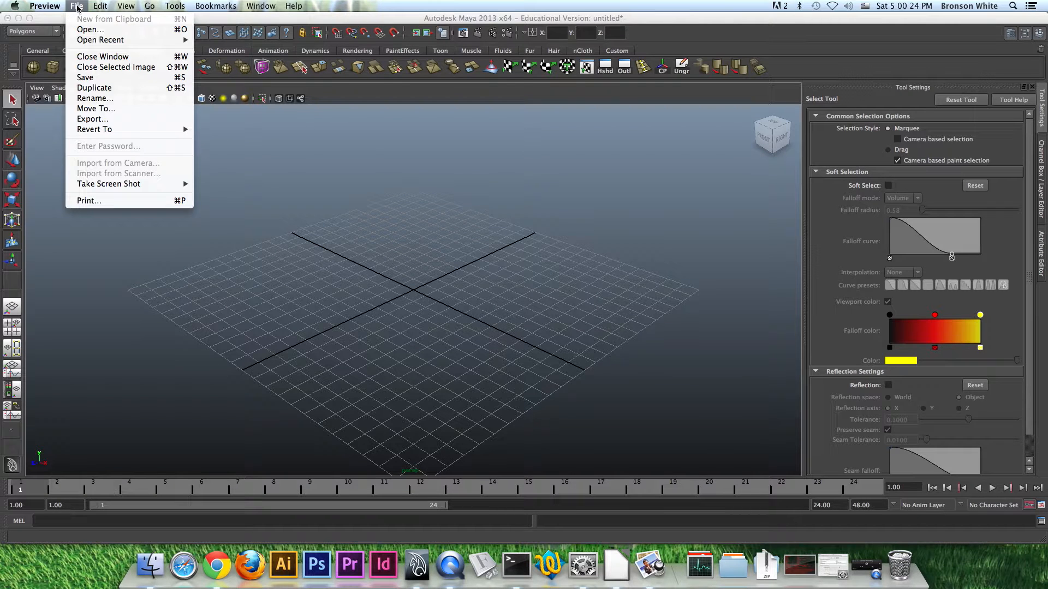
pyautogui.press('super+q')
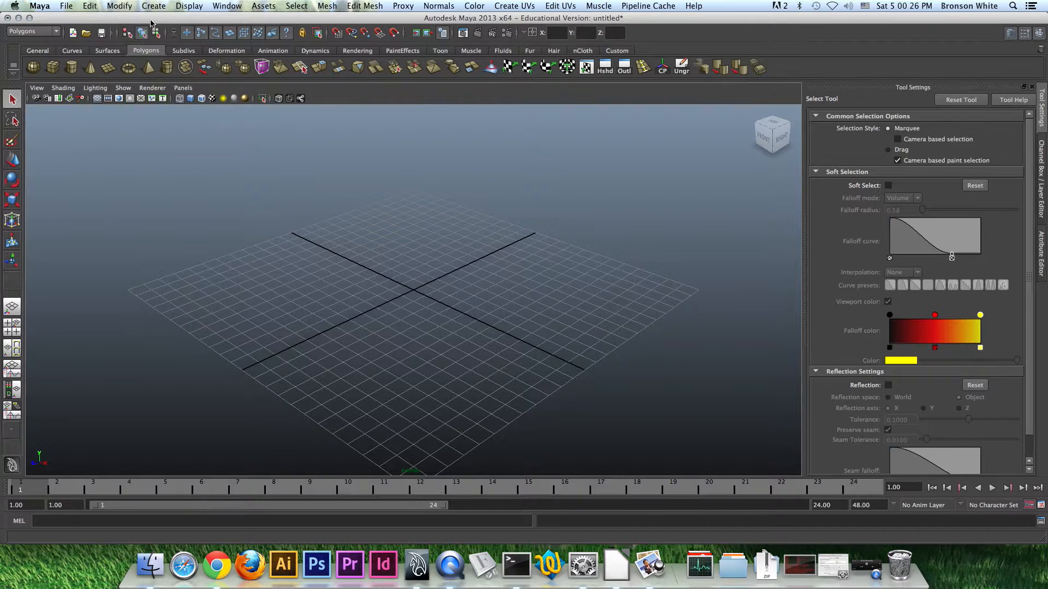
# Review the current project's name, location and folders in the Project Window, and close it without changes
pyautogui.click(72, 9)
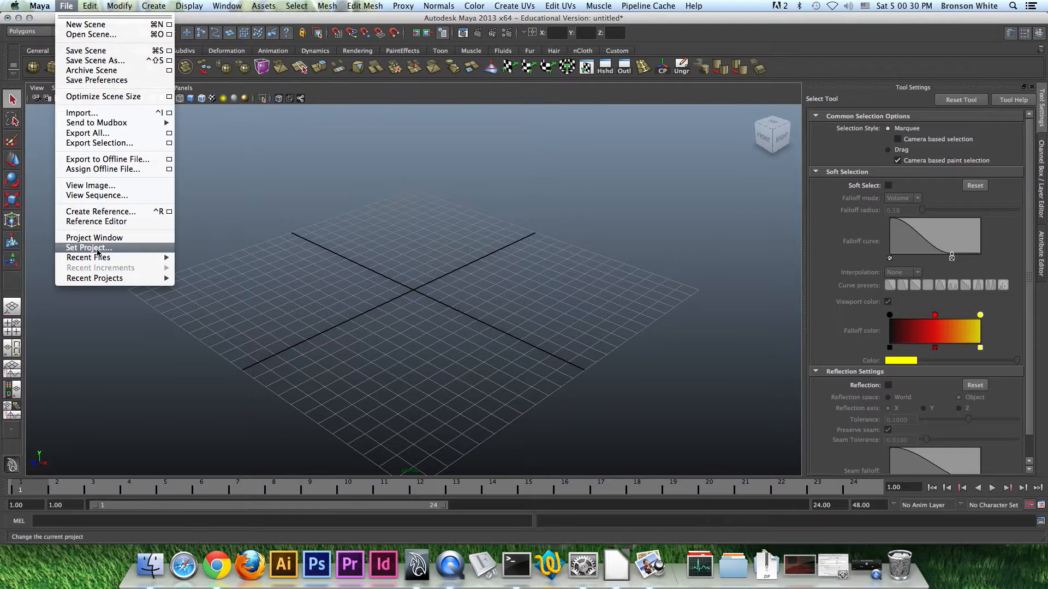
pyautogui.click(122, 238)
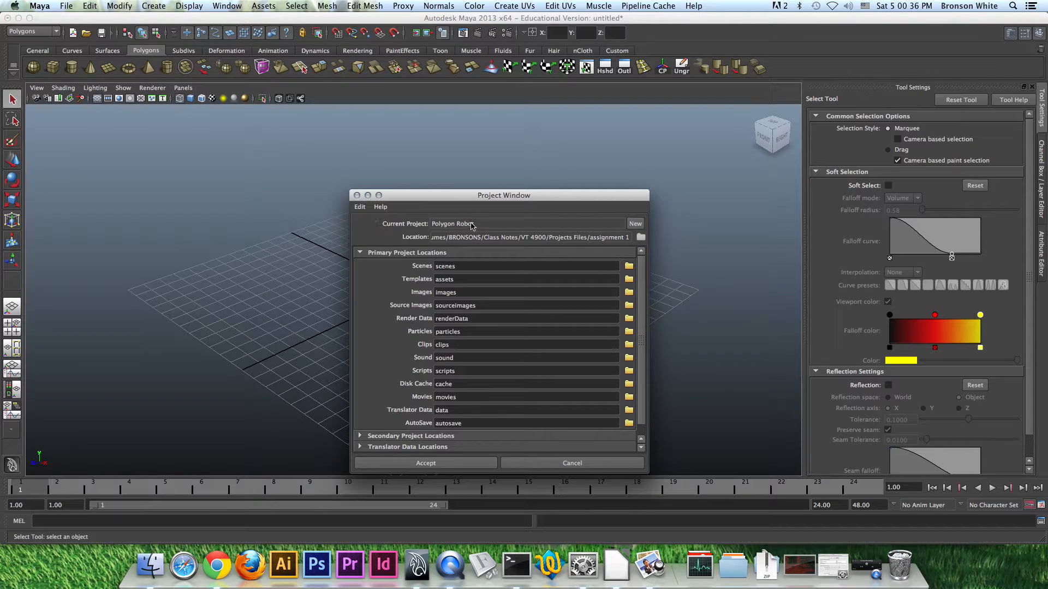
pyautogui.click(539, 461)
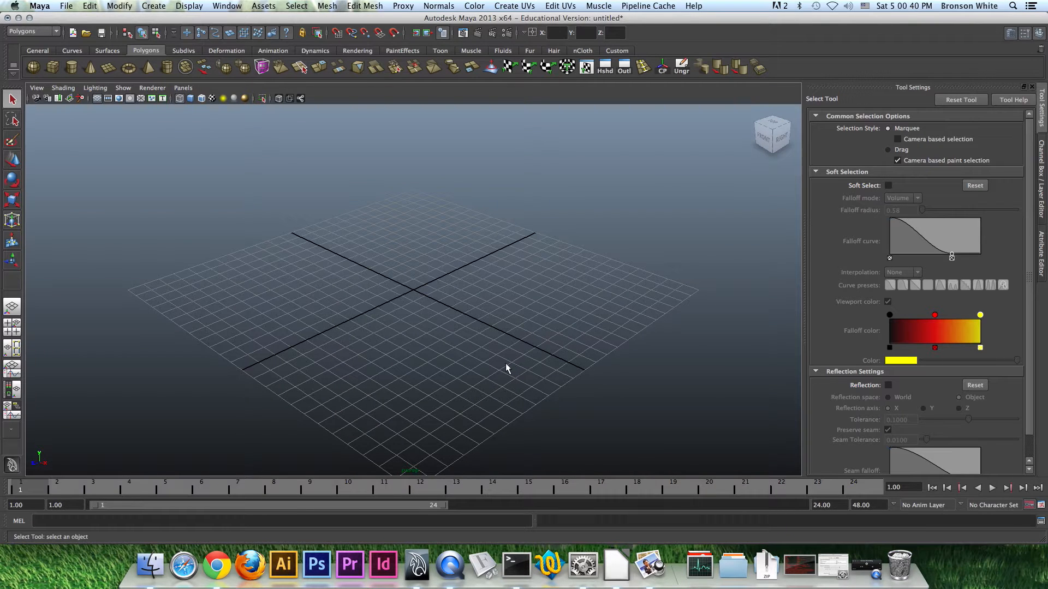
# Bring the robot reference image over the viewport to study it, and move it back out of the way
pyautogui.moveTo(0, 235); pyautogui.dragTo(470, 137)
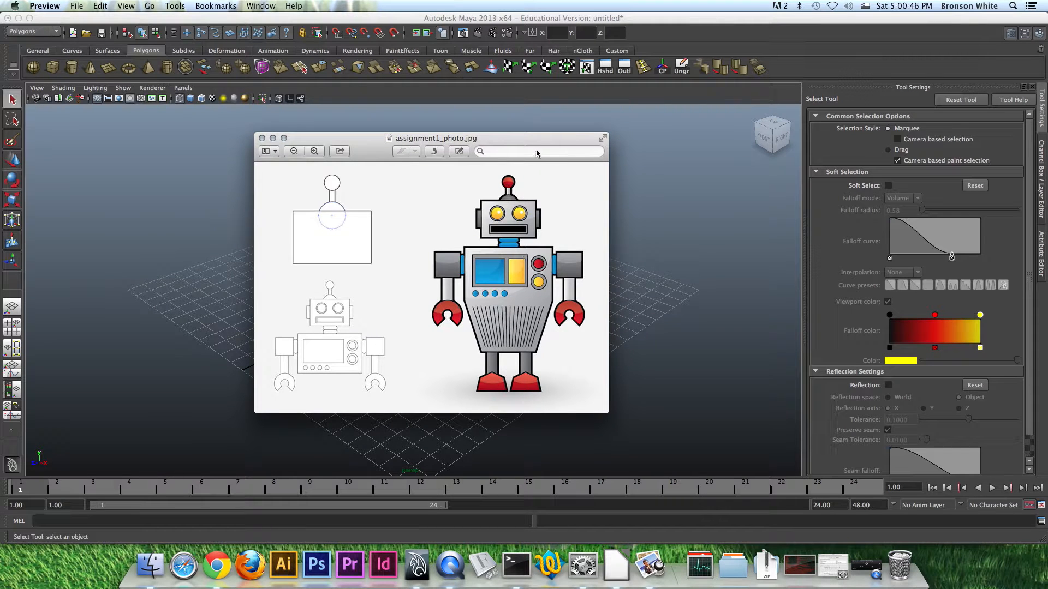
pyautogui.moveTo(524, 142); pyautogui.dragTo(0, 137)
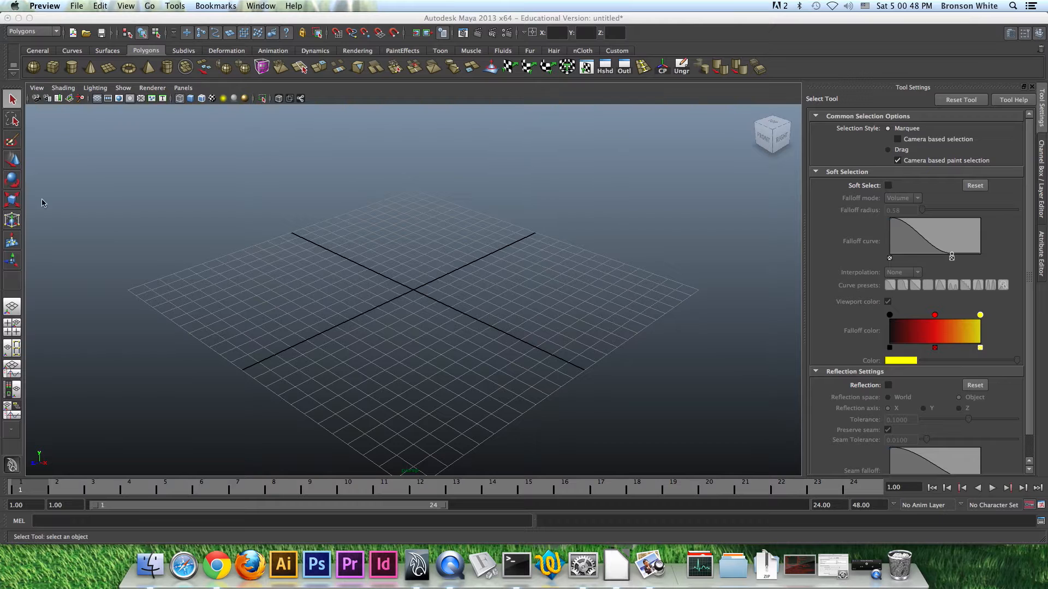
pyautogui.click(356, 225)
pyautogui.keyDown('alt'); pyautogui.moveTo(356, 224); pyautogui.dragTo(344, 226); pyautogui.keyUp('alt')
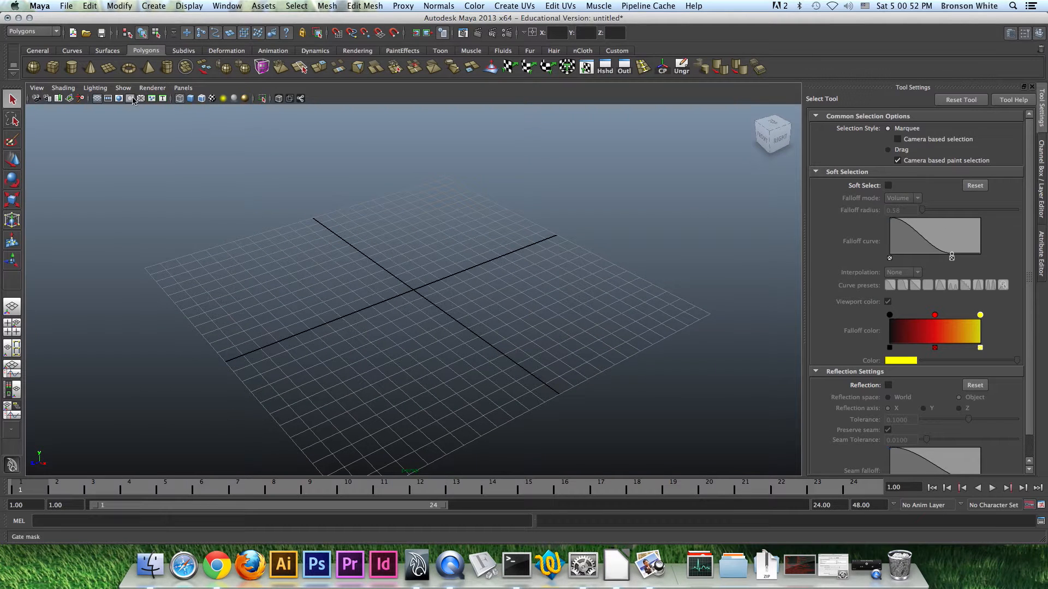
# Draw a wide rectangular polygon cube on the grid with one corner near the origin, and display it smooth-shaded
pyautogui.click(52, 68)
pyautogui.keyDown('alt'); pyautogui.moveTo(334, 288); pyautogui.dragTo(456, 306); pyautogui.keyUp('alt')
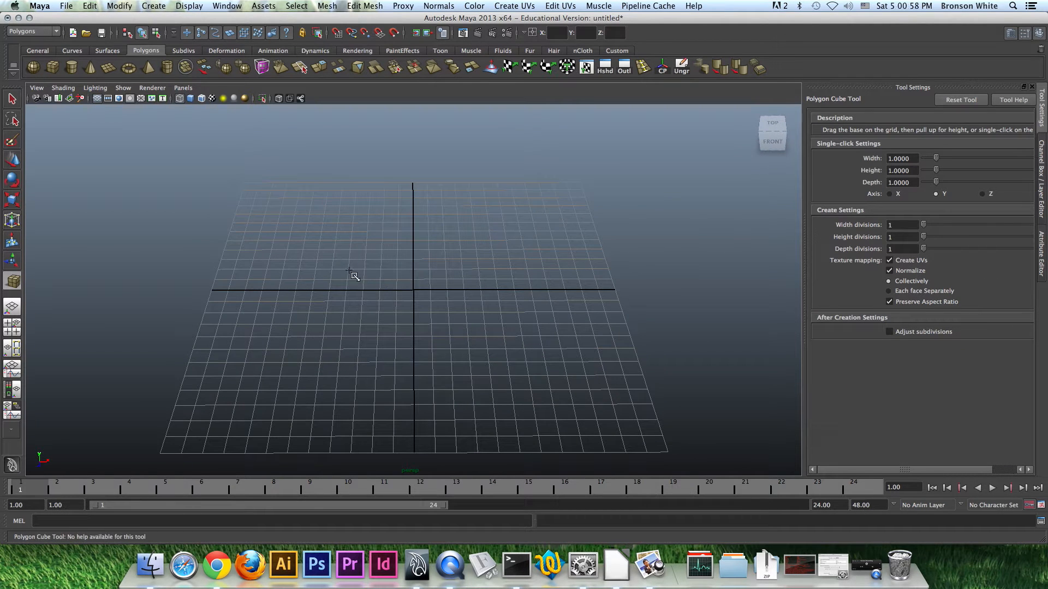
pyautogui.moveTo(348, 270); pyautogui.dragTo(411, 243)
pyautogui.keyDown('alt'); pyautogui.moveTo(436, 301); pyautogui.dragTo(519, 314); pyautogui.keyUp('alt')
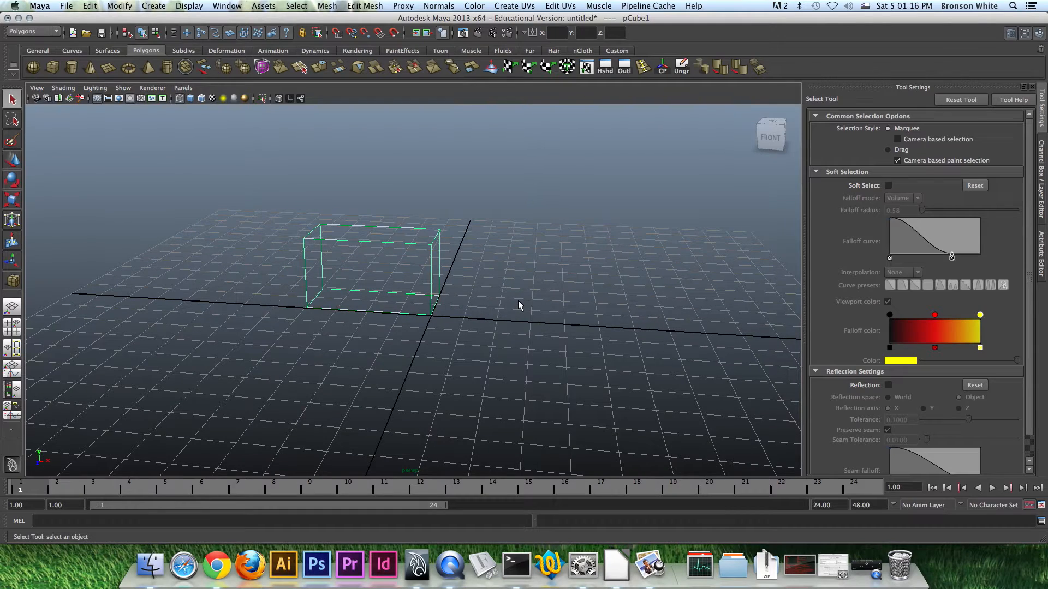
pyautogui.press('5')
pyautogui.moveTo(520, 295)
pyautogui.keyDown('alt'); pyautogui.mouseDown()
pyautogui.moveTo(399, 300)
pyautogui.moveTo(451, 282)
pyautogui.moveTo(554, 277)
pyautogui.moveTo(516, 290)
pyautogui.mouseUp(); pyautogui.keyUp('alt')
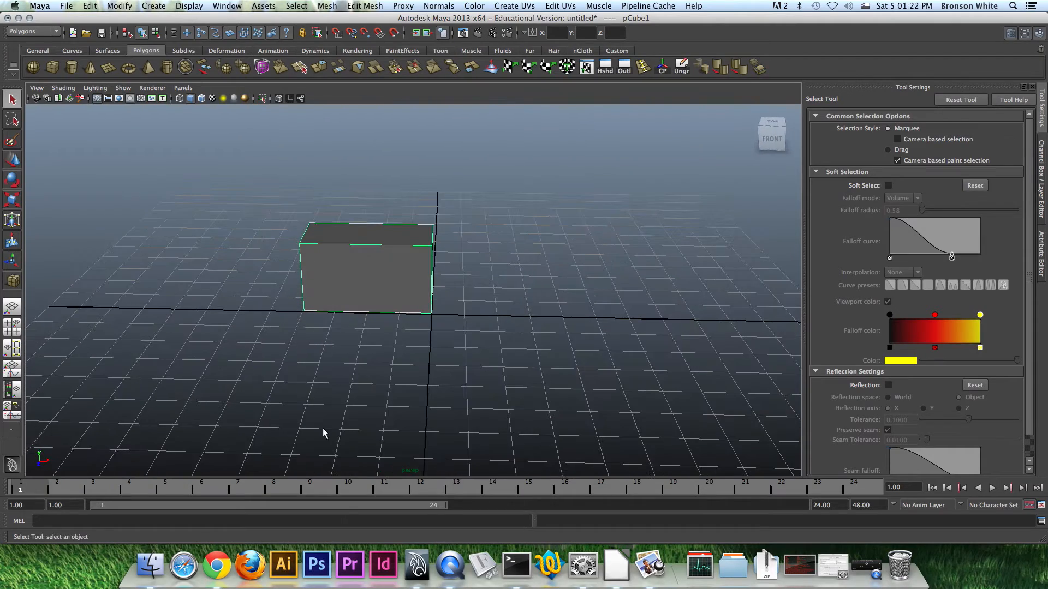
# Compare the box with the head in the robot reference image, and return to the Maya scene
pyautogui.click(649, 565)
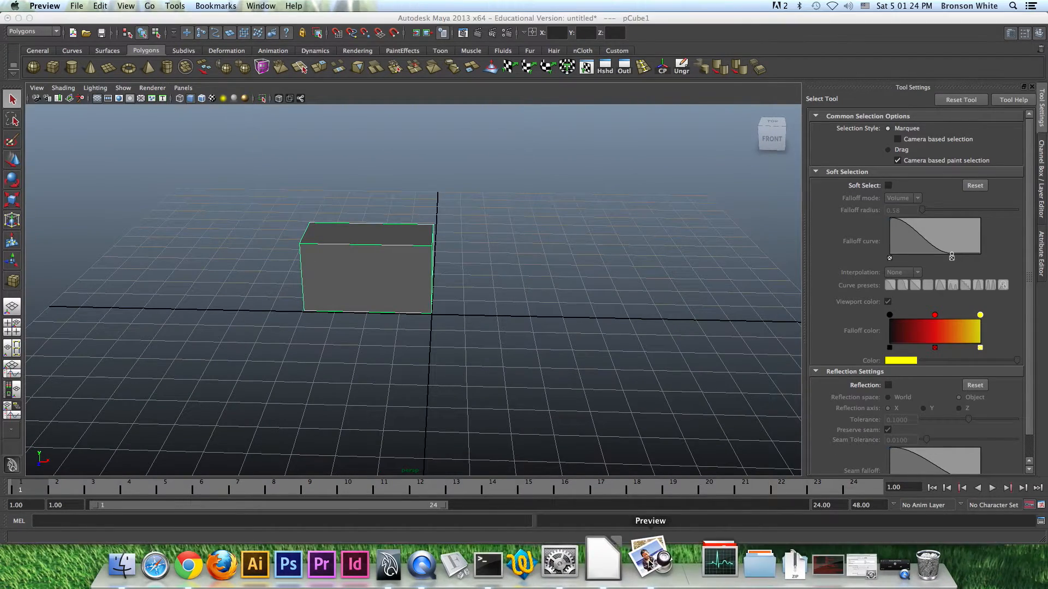
pyautogui.click(328, 25)
pyautogui.keyDown('alt'); pyautogui.moveTo(351, 271); pyautogui.dragTo(389, 271); pyautogui.keyUp('alt')
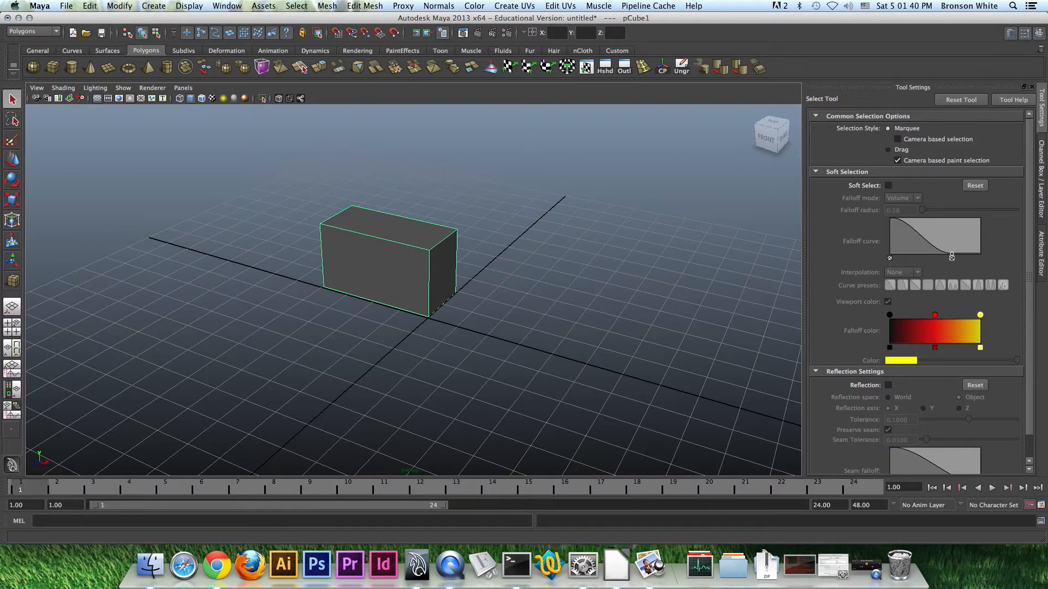
pyautogui.press('super+Tab')
pyautogui.moveTo(256, 148); pyautogui.dragTo(281, 135)
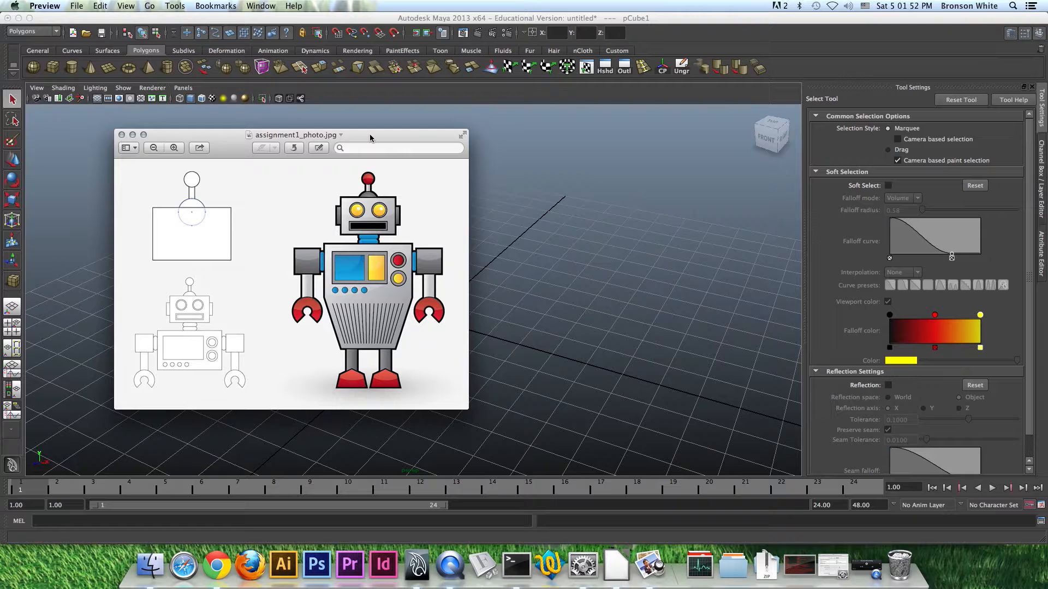
pyautogui.click(132, 135)
pyautogui.click(872, 556)
pyautogui.moveTo(306, 139); pyautogui.dragTo(0, 121)
pyautogui.click(448, 269)
pyautogui.keyDown('alt'); pyautogui.moveTo(448, 268); pyautogui.dragTo(450, 269); pyautogui.keyUp('alt')
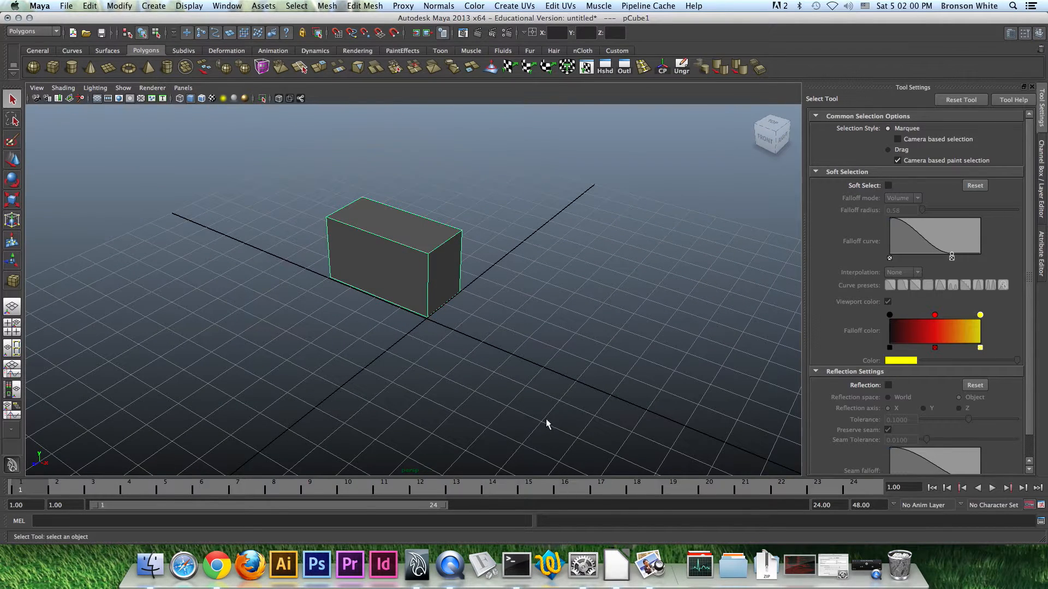
pyautogui.click(651, 564)
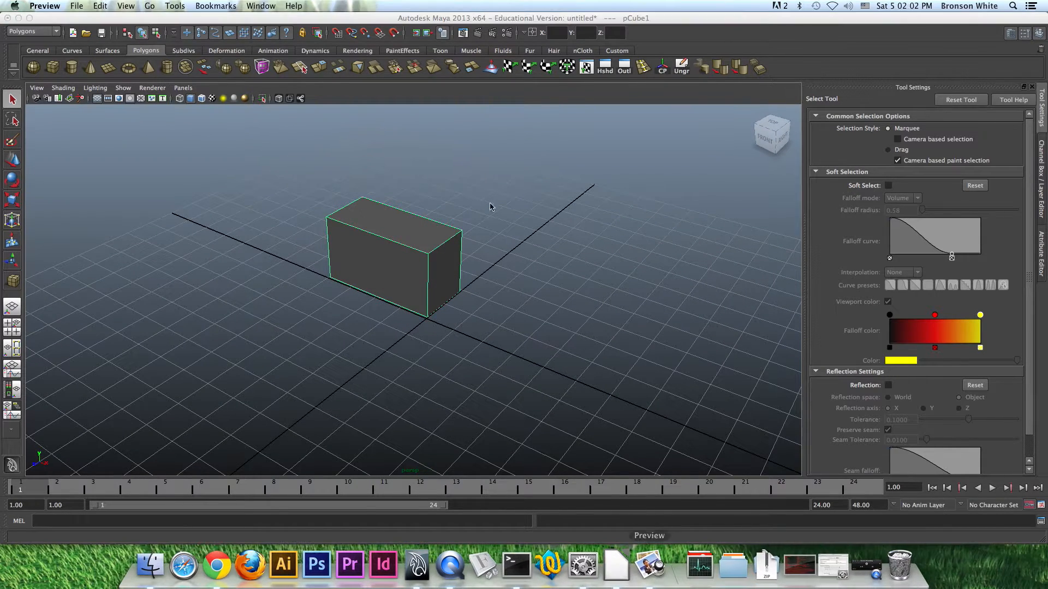
pyautogui.click(363, 20)
pyautogui.keyDown('alt'); pyautogui.moveTo(456, 236); pyautogui.dragTo(456, 227); pyautogui.keyUp('alt')
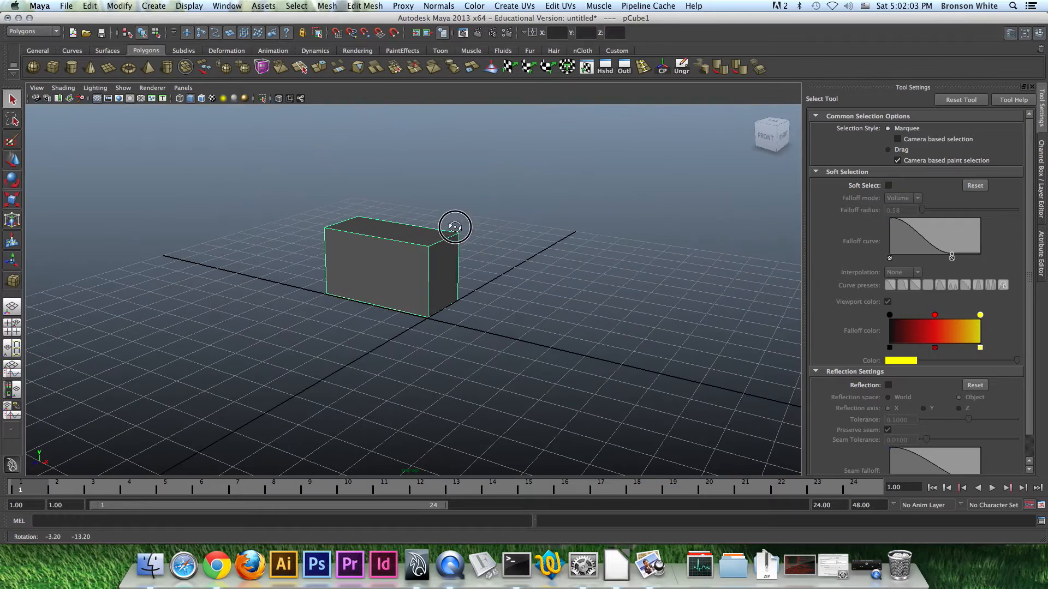
# Draw a polygon cylinder about 0.81 in radius and 4.46 long, centred on the box's end face and extending outward
pyautogui.click(72, 67)
pyautogui.keyDown('alt'); pyautogui.moveTo(360, 273); pyautogui.dragTo(306, 271); pyautogui.keyUp('alt')
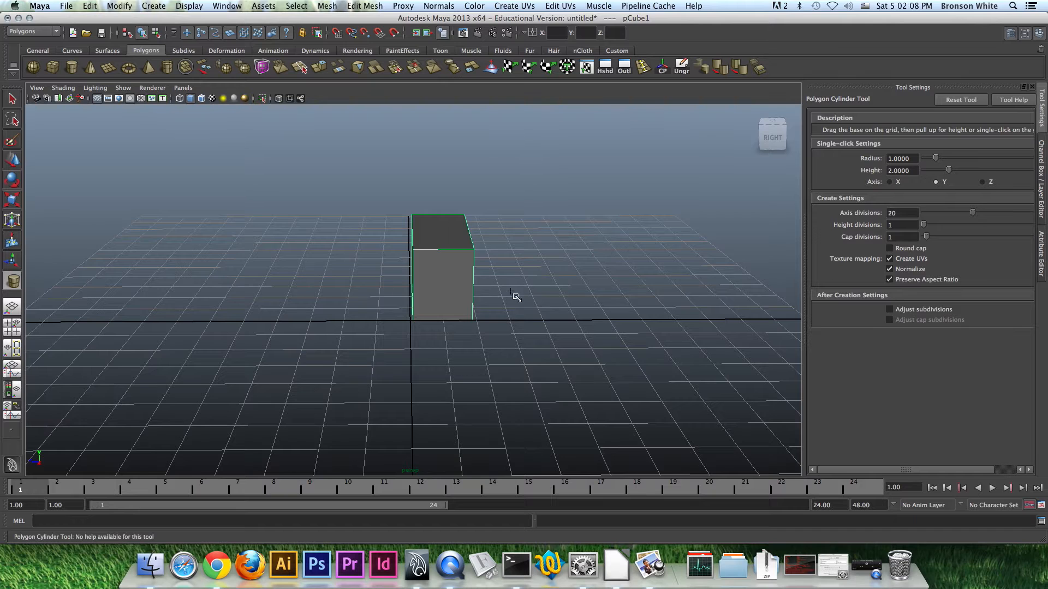
pyautogui.press('space')
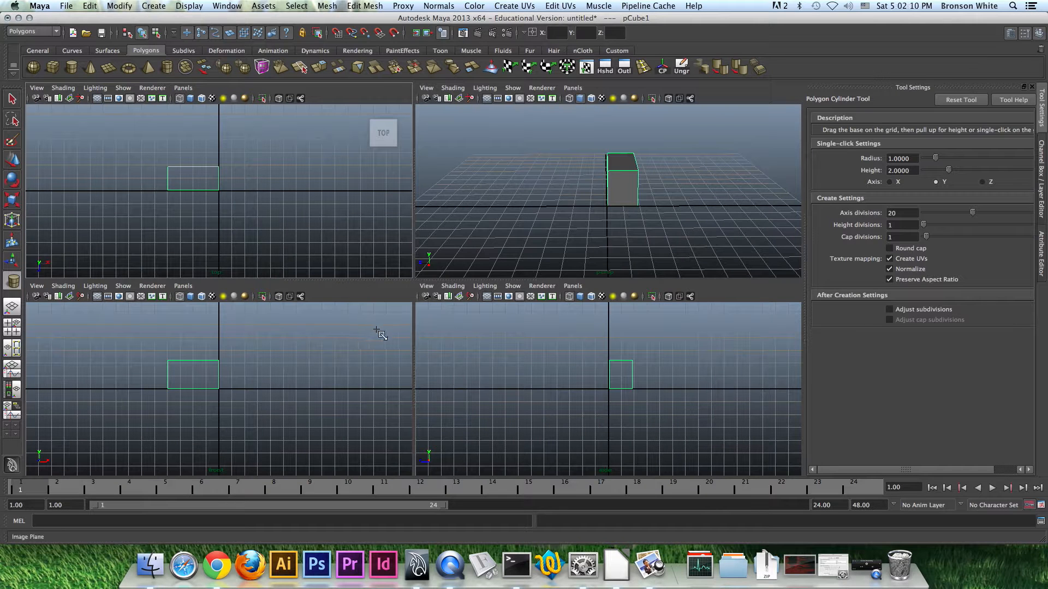
pyautogui.press('space')
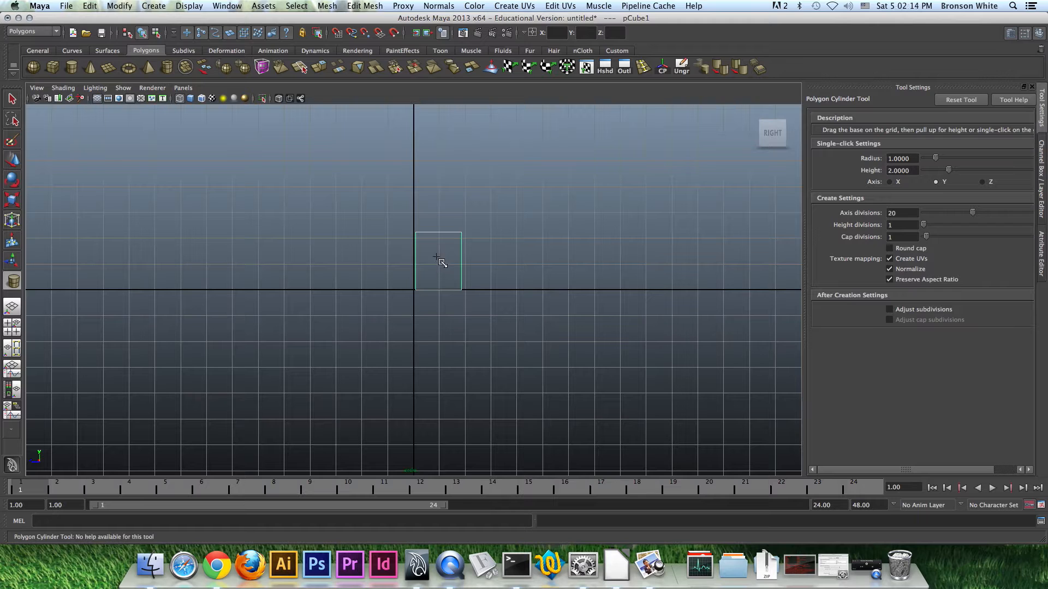
pyautogui.moveTo(438, 264); pyautogui.dragTo(460, 255)
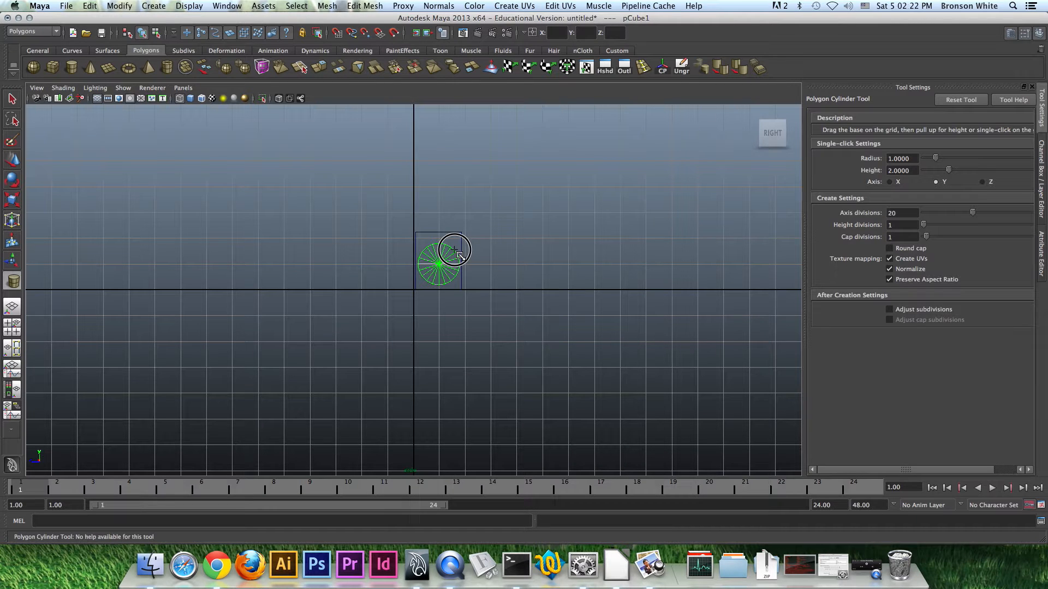
pyautogui.moveTo(460, 255); pyautogui.dragTo(459, 254)
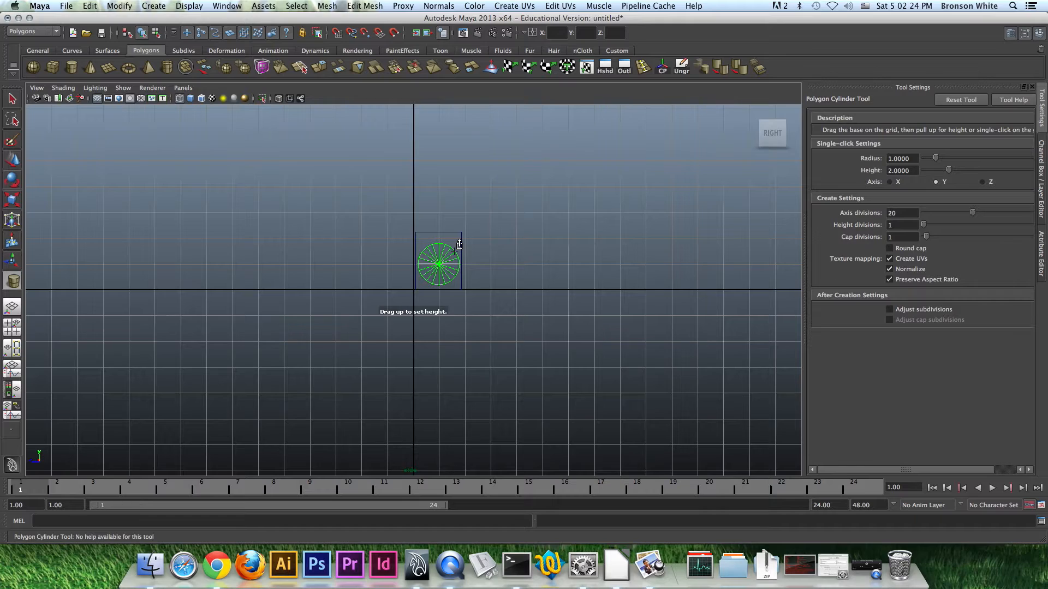
pyautogui.press('space')
pyautogui.press('space')
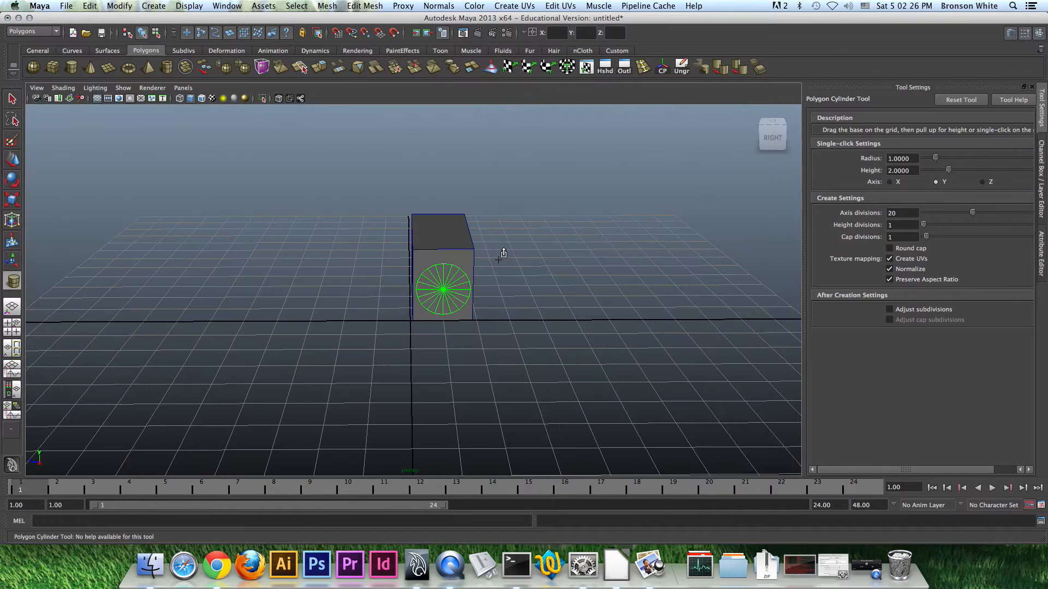
pyautogui.keyDown('alt'); pyautogui.moveTo(498, 247); pyautogui.dragTo(543, 290); pyautogui.keyUp('alt')
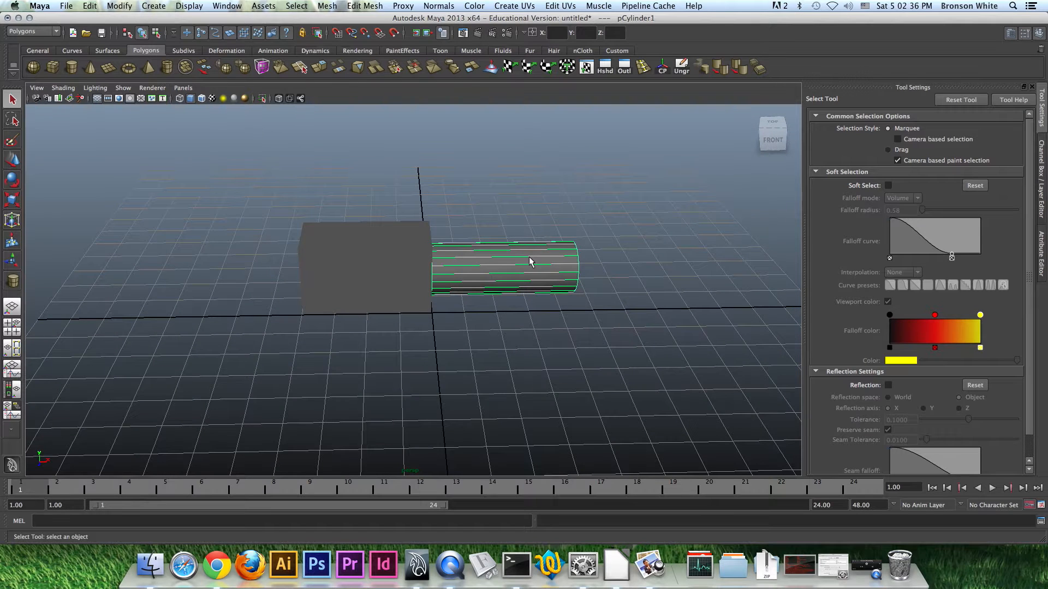
# Move the cylinder through the box to about X -1.97, Y 1.15, so that both ends protrude evenly and sit vertically centred
pyautogui.press('w')
pyautogui.moveTo(539, 267); pyautogui.dragTo(608, 265)
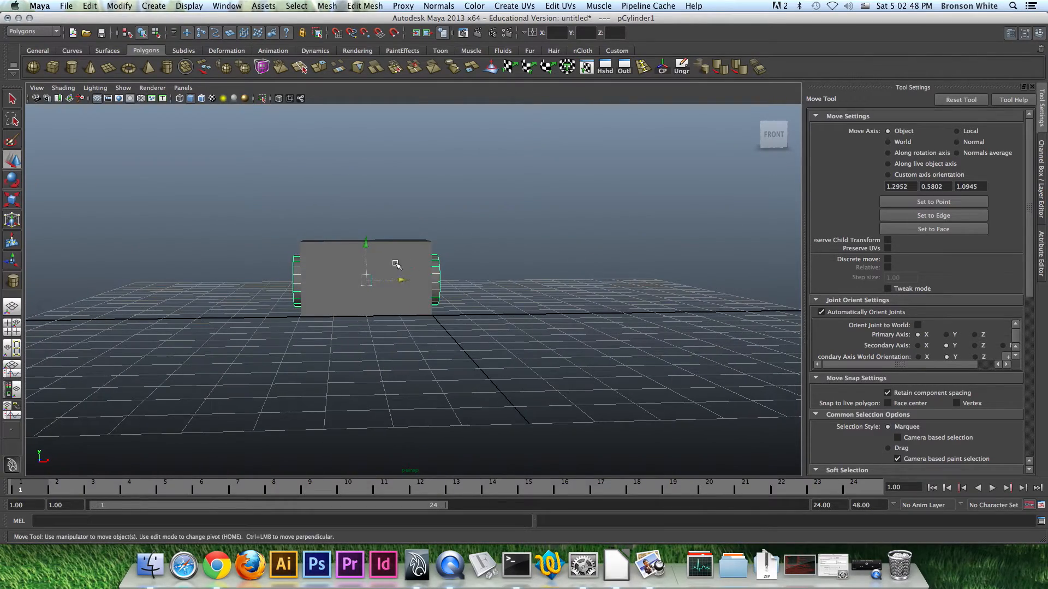
pyautogui.keyDown('alt'); pyautogui.moveTo(427, 276); pyautogui.dragTo(443, 283); pyautogui.keyUp('alt')
pyautogui.press('space')
pyautogui.click(452, 283)
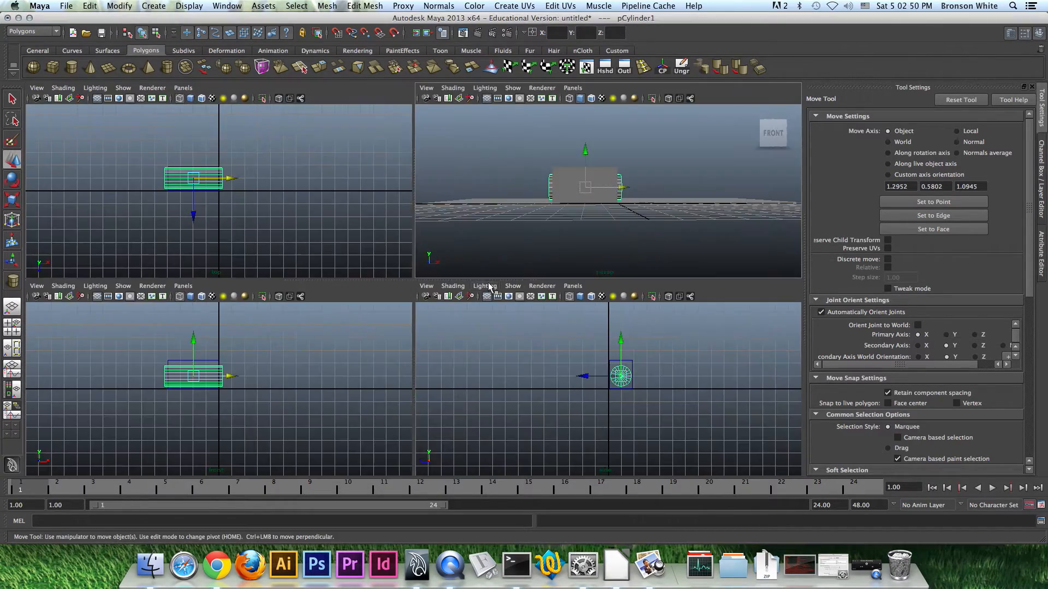
pyautogui.press('space')
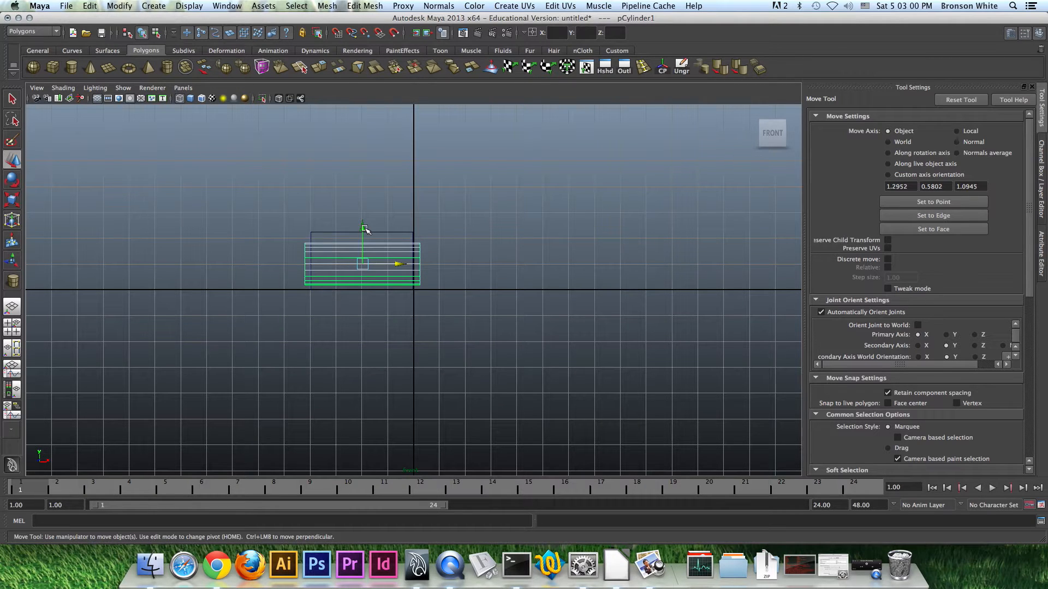
pyautogui.moveTo(365, 228); pyautogui.dragTo(364, 226)
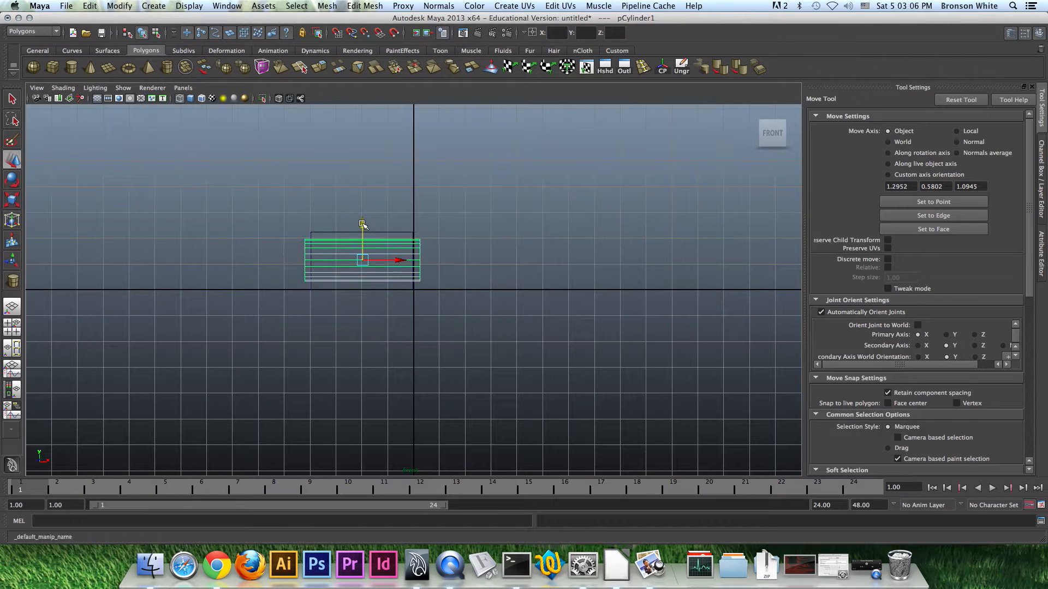
pyautogui.press('space')
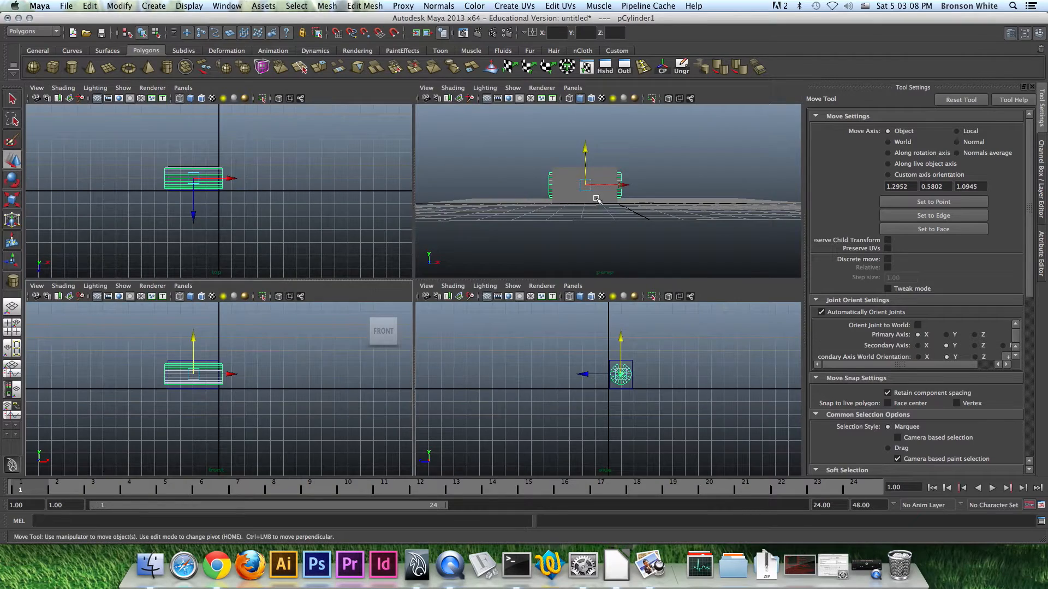
pyautogui.press('space')
pyautogui.keyDown('alt'); pyautogui.moveTo(573, 246); pyautogui.dragTo(521, 279); pyautogui.keyUp('alt')
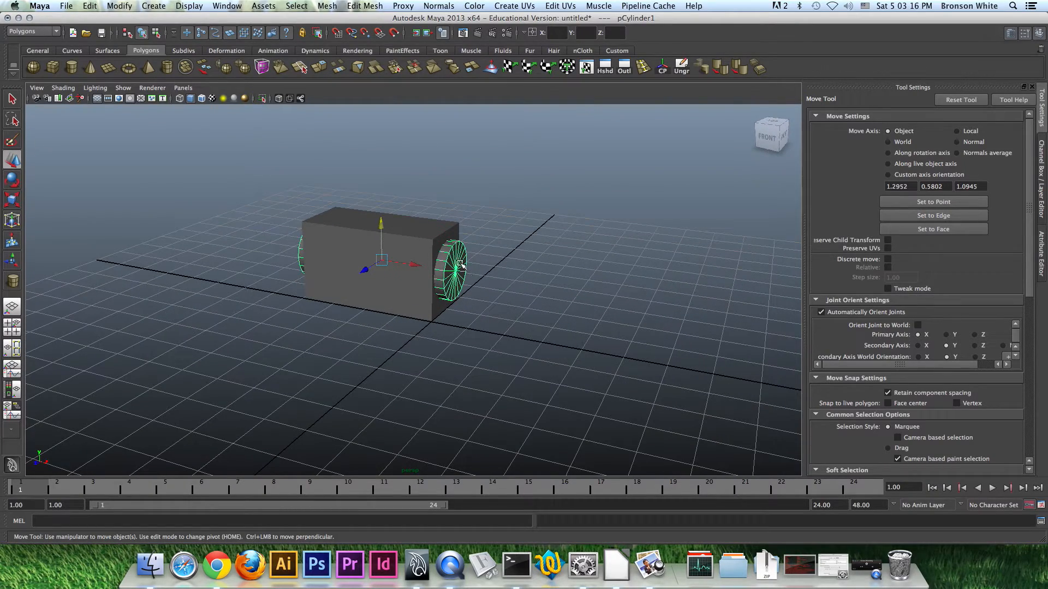
# Increase the cylinder's Subdivisions Axis to 36 in its creation settings
pyautogui.click(1041, 158)
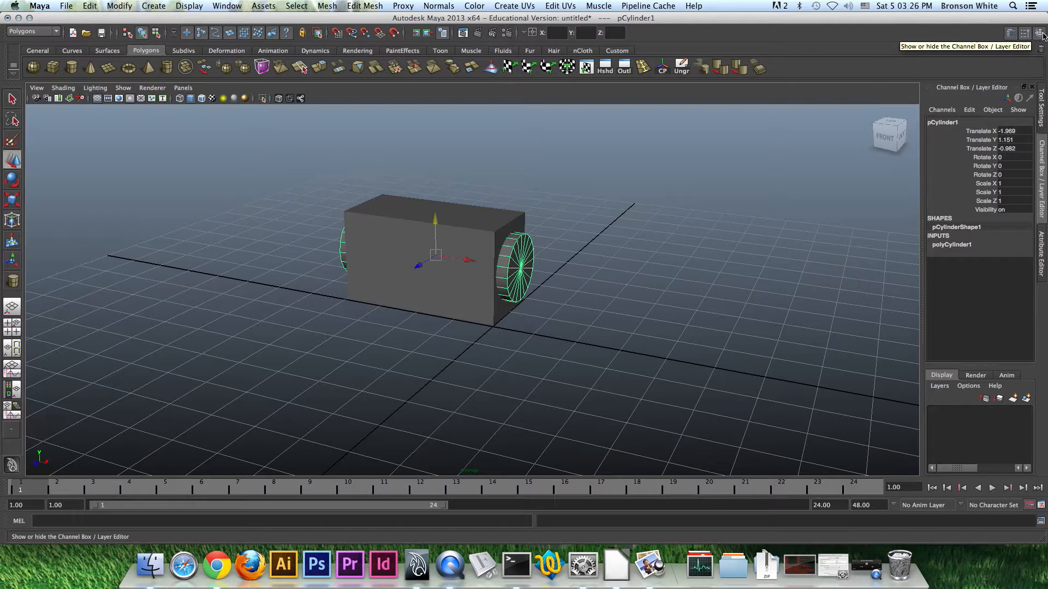
pyautogui.click(962, 246)
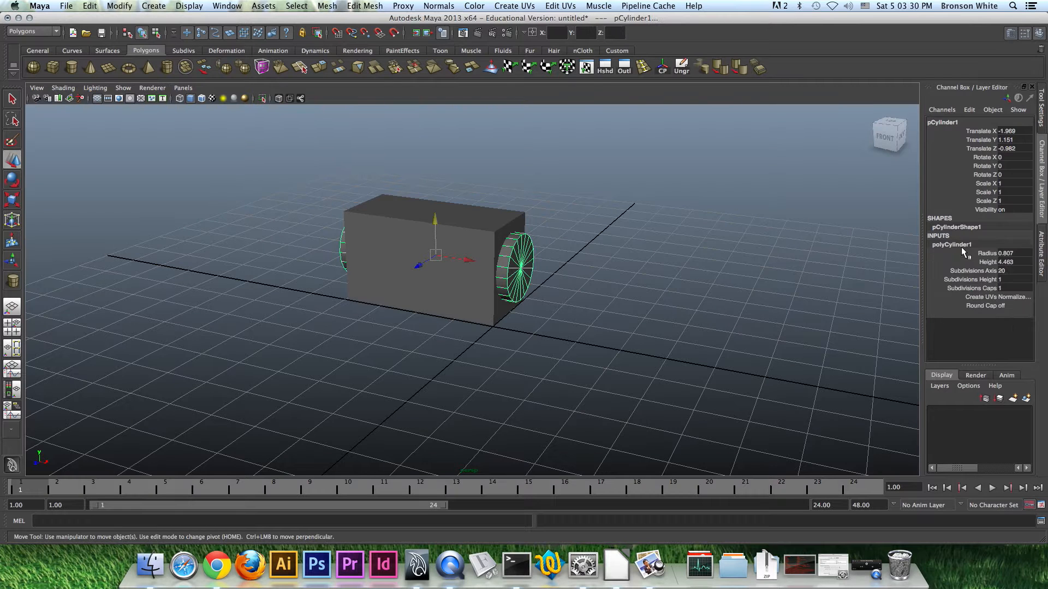
pyautogui.click(980, 272)
pyautogui.moveTo(709, 262); pyautogui.dragTo(795, 255, button='middle')
pyautogui.keyDown('alt'); pyautogui.moveTo(795, 257); pyautogui.dragTo(663, 275); pyautogui.keyUp('alt')
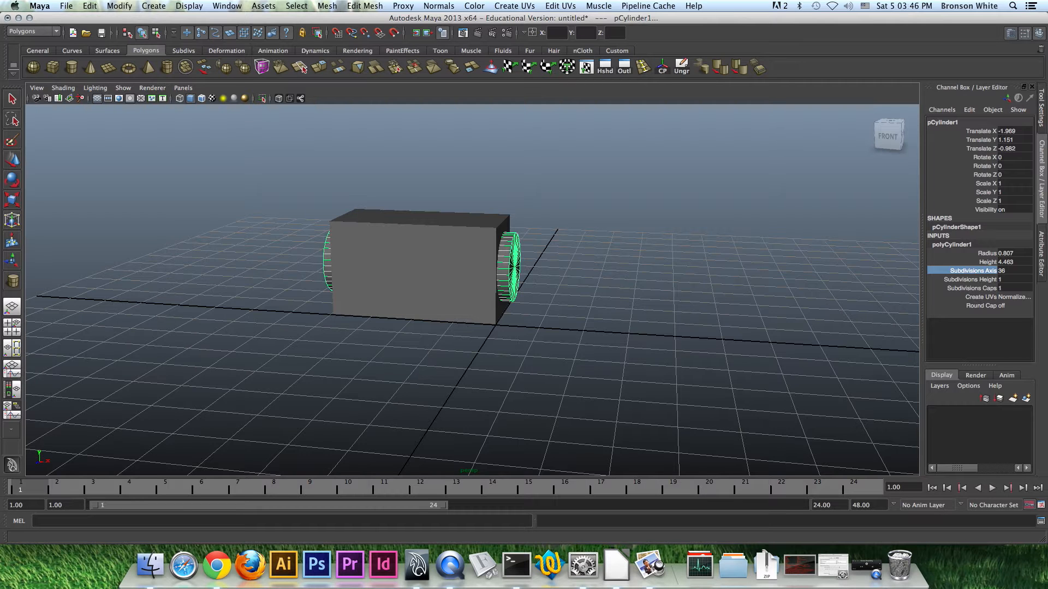
pyautogui.press('super+Tab')
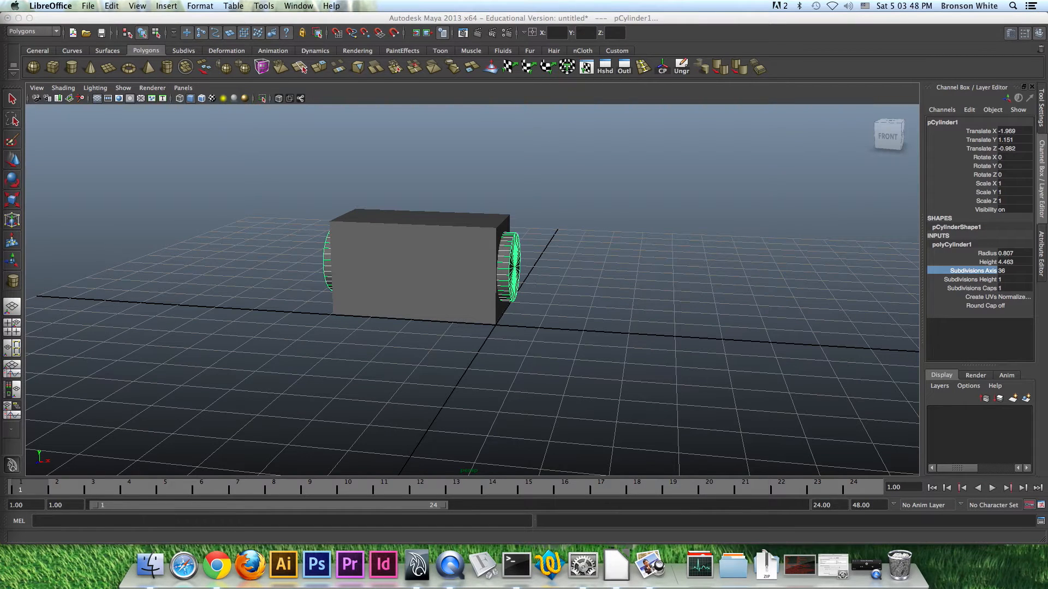
# Minimise the LibreOffice and Chrome windows, park the robot reference image past the screen's edge, and return to the Maya scene
pyautogui.press('super+m')
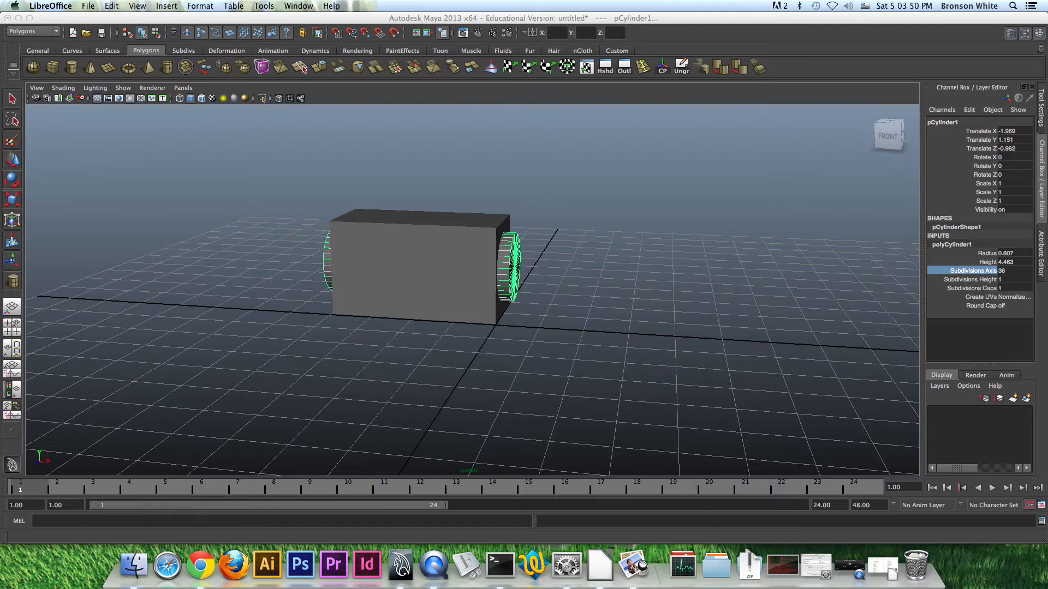
pyautogui.press('super+Tab')
pyautogui.press('super+m')
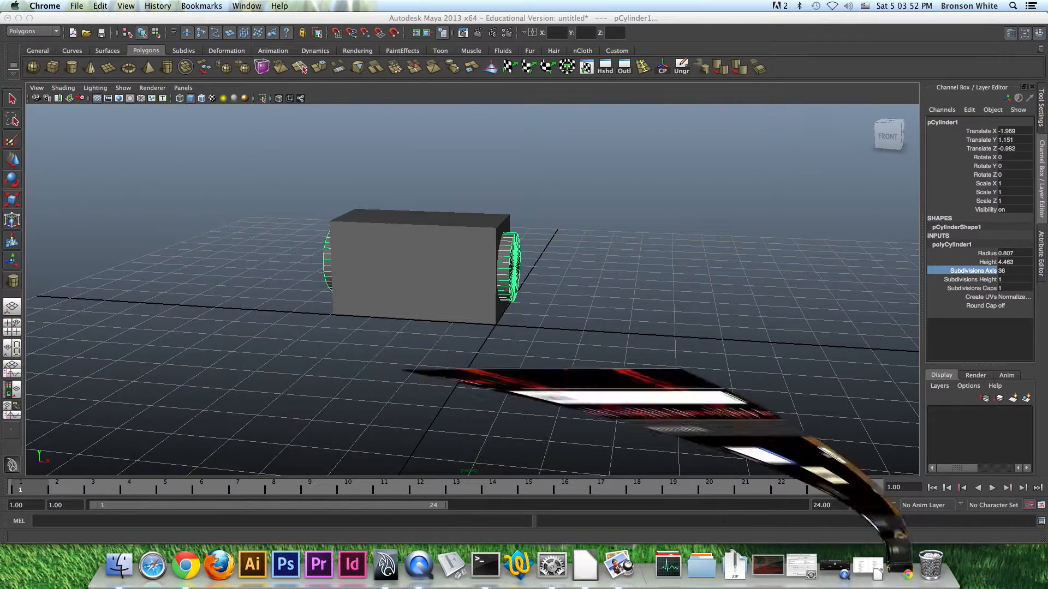
pyautogui.press('super+Tab')
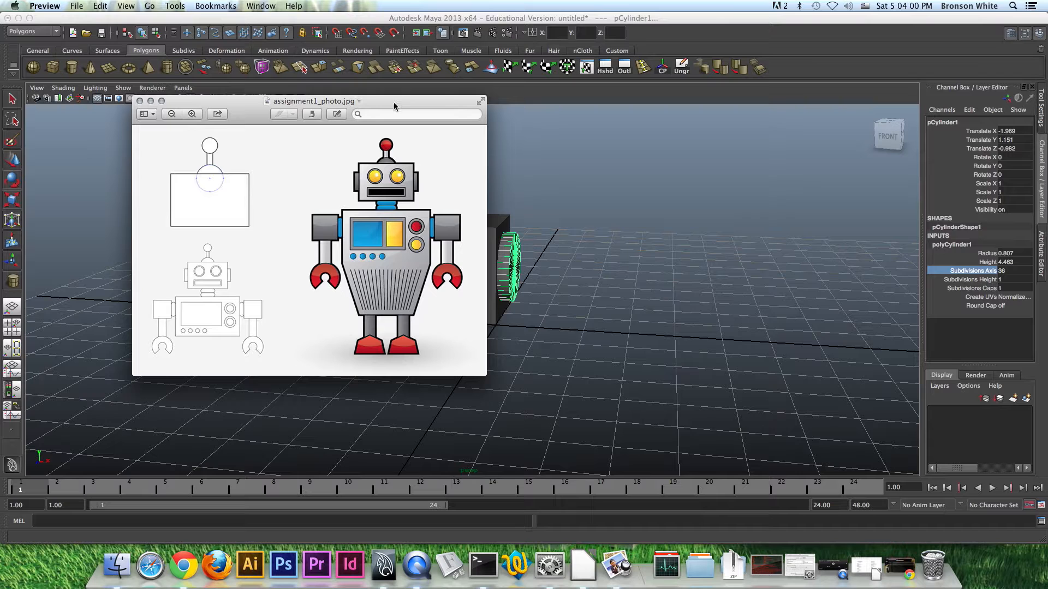
pyautogui.press('super+Tab')
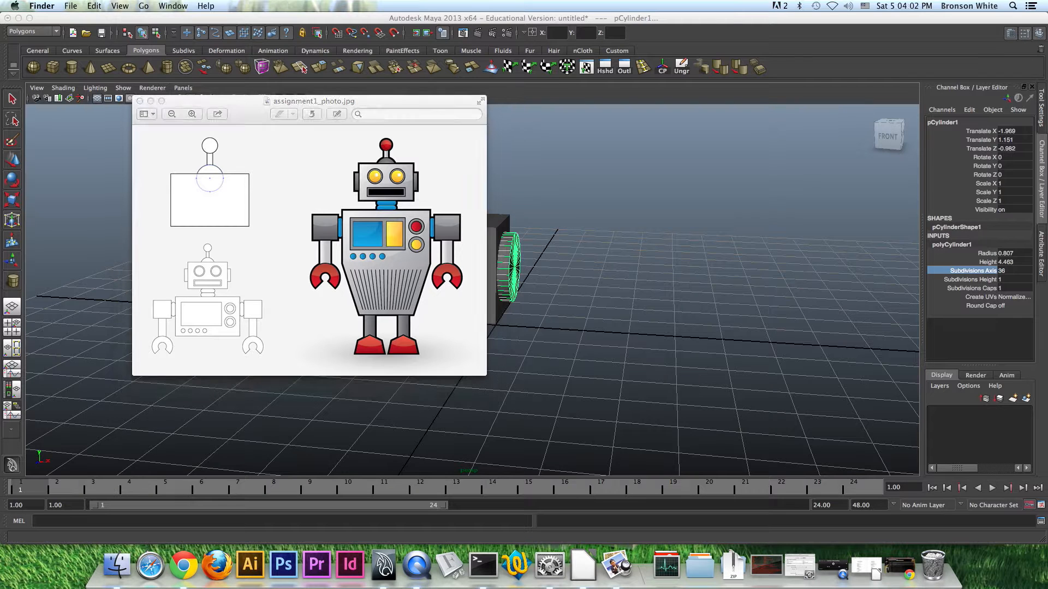
pyautogui.moveTo(359, 104); pyautogui.dragTo(0, 123)
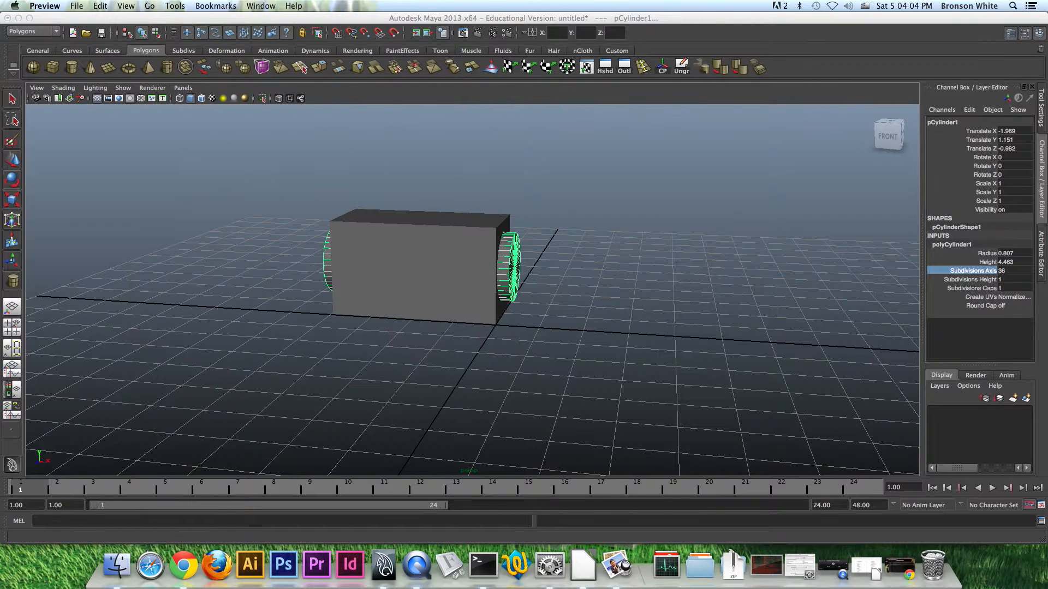
pyautogui.click(438, 20)
# Draw a polygon sphere on the grid beside the head box, small enough to serve as the dome on its top
pyautogui.keyDown('alt'); pyautogui.moveTo(456, 306); pyautogui.dragTo(473, 317); pyautogui.keyUp('alt')
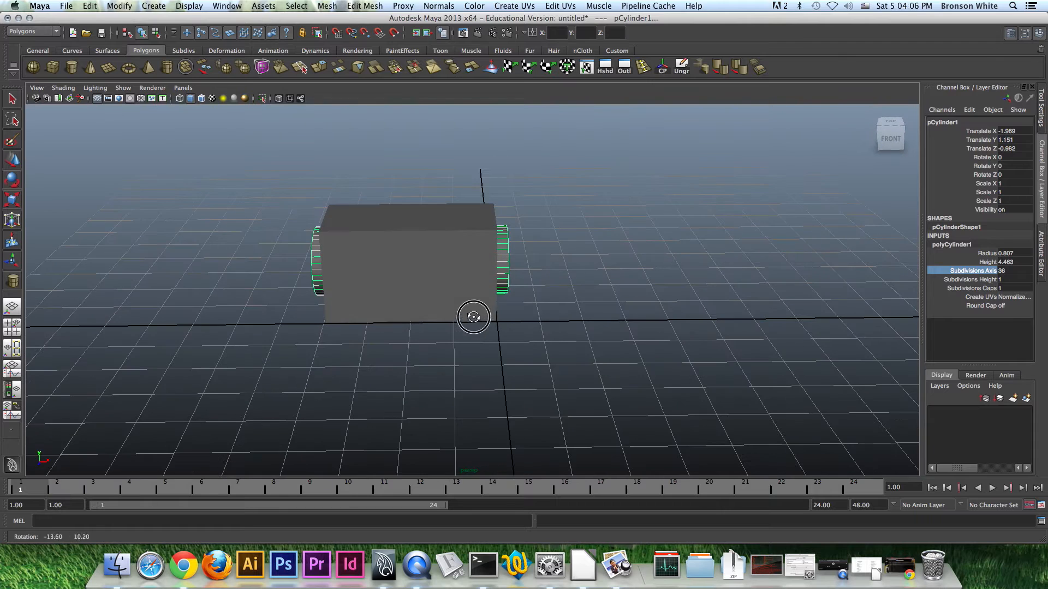
pyautogui.click(601, 246)
pyautogui.press('w')
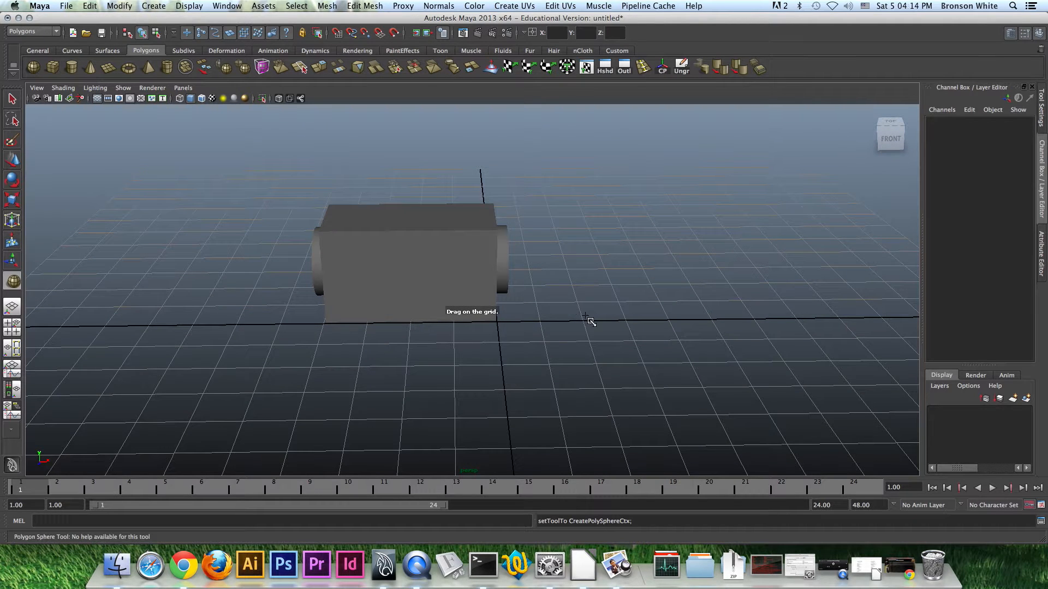
pyautogui.moveTo(586, 317); pyautogui.dragTo(501, 353)
# Move the sphere onto the box's top to about X -2.02, Y 2.25, Z -0.94, half sunk in and horizontally centred in the front view
pyautogui.moveTo(473, 411); pyautogui.dragTo(495, 192)
pyautogui.keyDown('alt'); pyautogui.moveTo(456, 260); pyautogui.dragTo(546, 224); pyautogui.keyUp('alt')
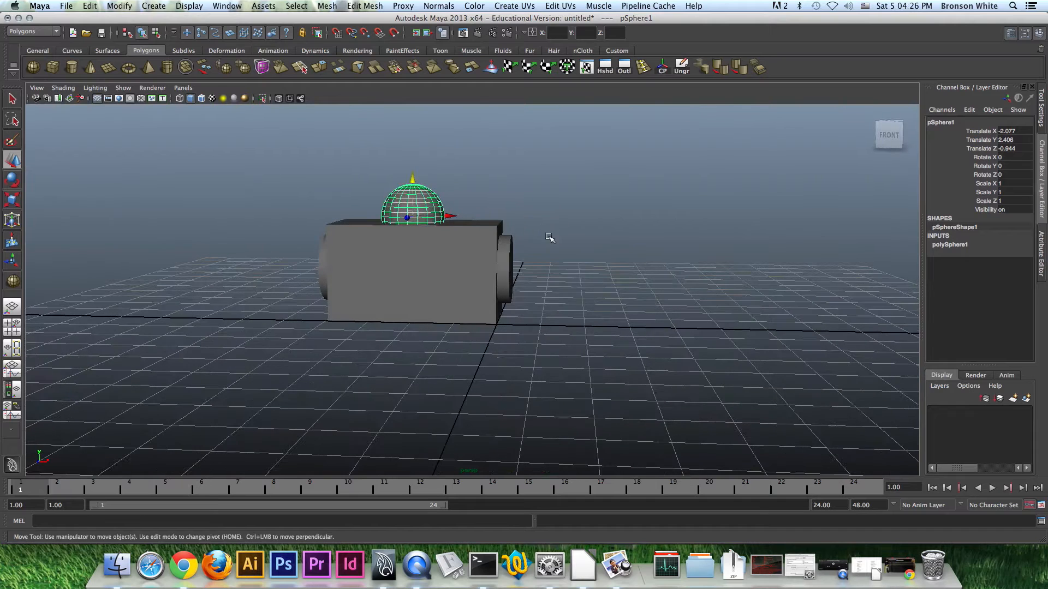
pyautogui.press('space')
pyautogui.press('space')
pyautogui.keyDown('alt'); pyautogui.moveTo(352, 291); pyautogui.dragTo(657, 298, button='right'); pyautogui.keyUp('alt')
pyautogui.keyDown('alt'); pyautogui.moveTo(450, 232); pyautogui.dragTo(560, 316, button='middle'); pyautogui.keyUp('alt')
pyautogui.keyDown('alt'); pyautogui.moveTo(415, 314); pyautogui.dragTo(660, 346, button='right'); pyautogui.keyUp('alt')
pyautogui.keyDown('alt'); pyautogui.moveTo(390, 339); pyautogui.dragTo(539, 341, button='right'); pyautogui.keyUp('alt')
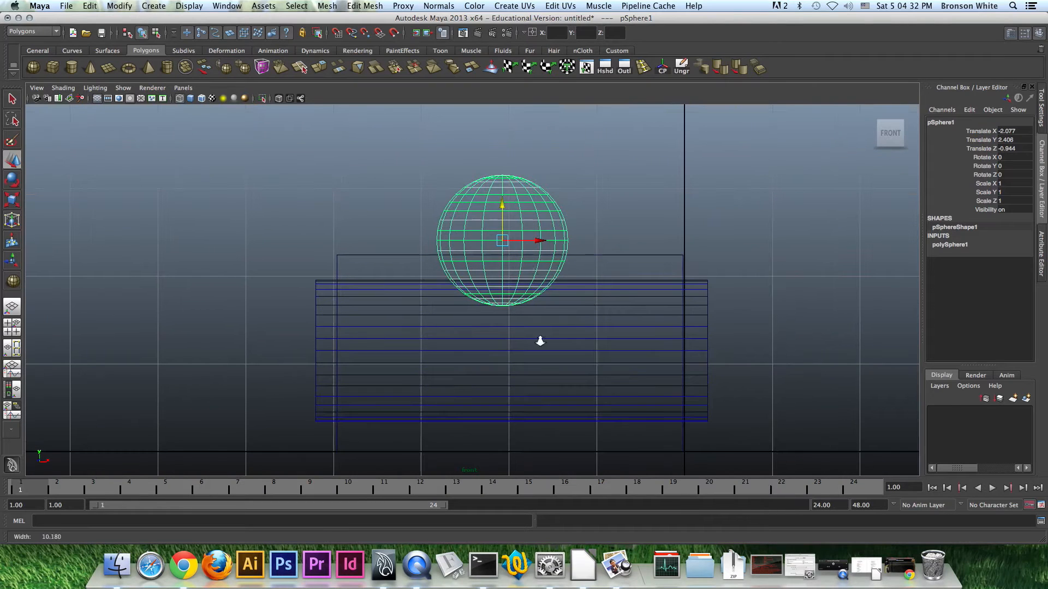
pyautogui.keyDown('alt'); pyautogui.moveTo(662, 296); pyautogui.dragTo(535, 332, button='right'); pyautogui.keyUp('alt')
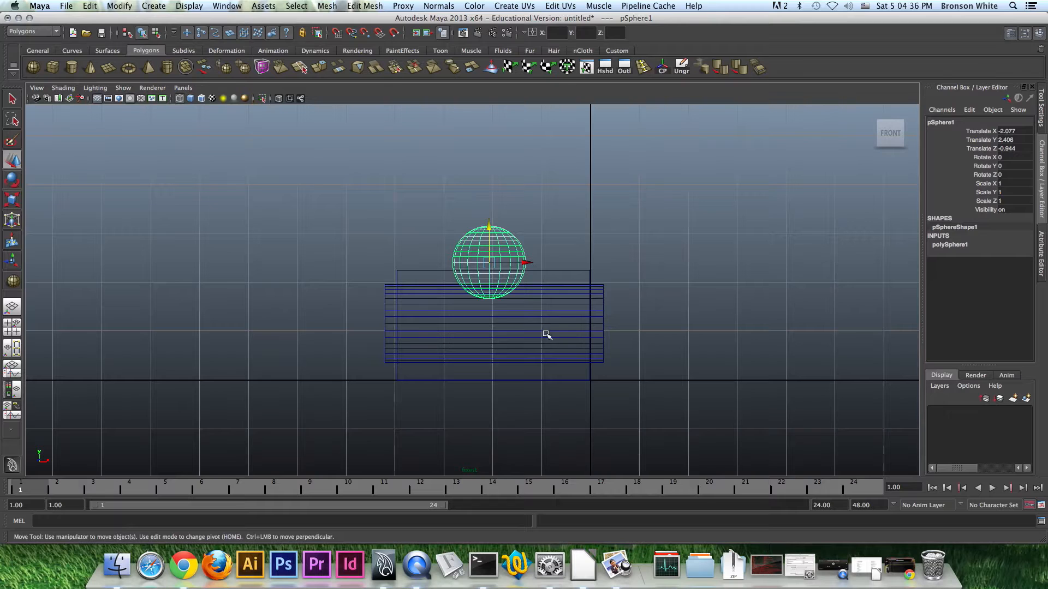
pyautogui.moveTo(489, 228); pyautogui.dragTo(488, 235)
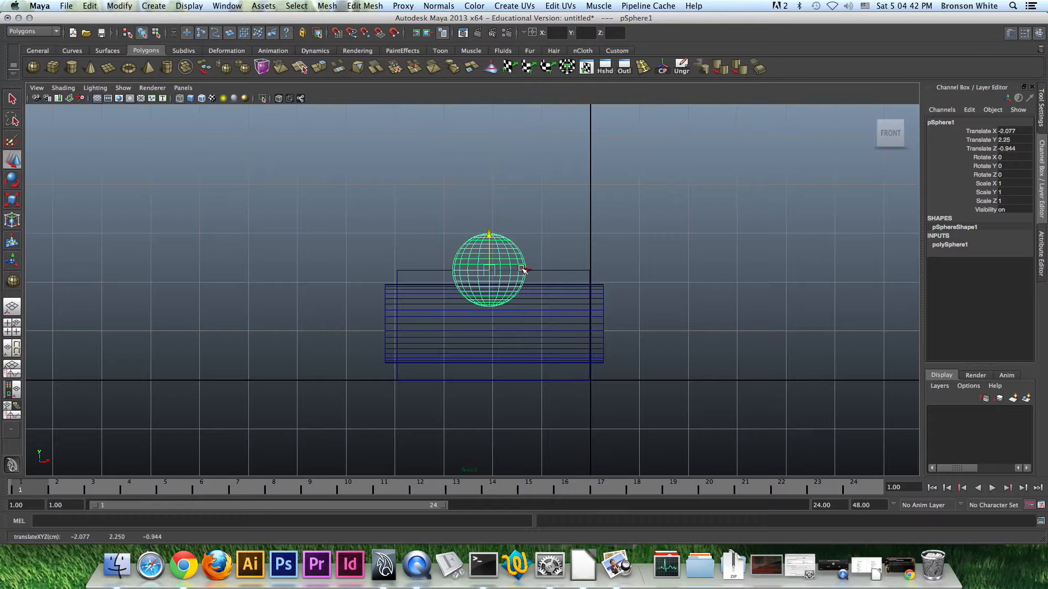
pyautogui.moveTo(526, 271); pyautogui.dragTo(530, 271)
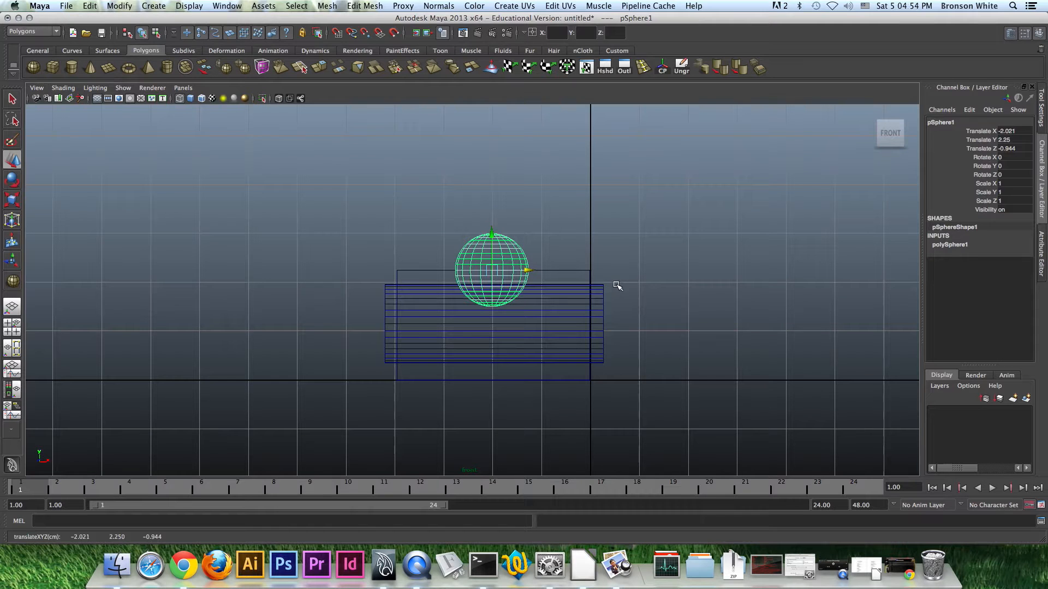
# Centre the ear cylinder and the sphere on the head box along X with the Align Tool, using the box as the reference object
pyautogui.click(600, 309)
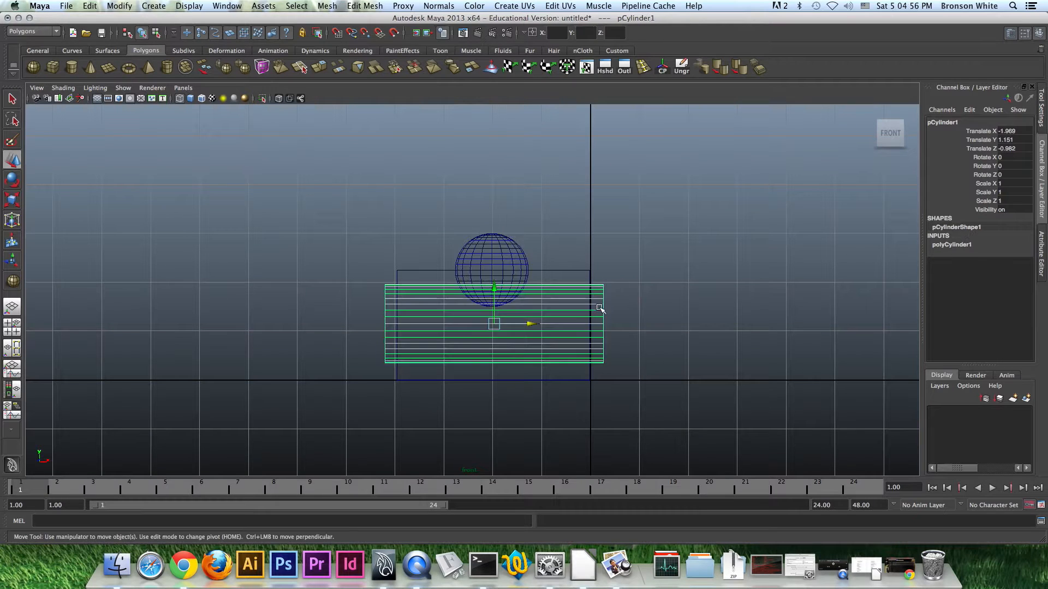
pyautogui.click(501, 257)
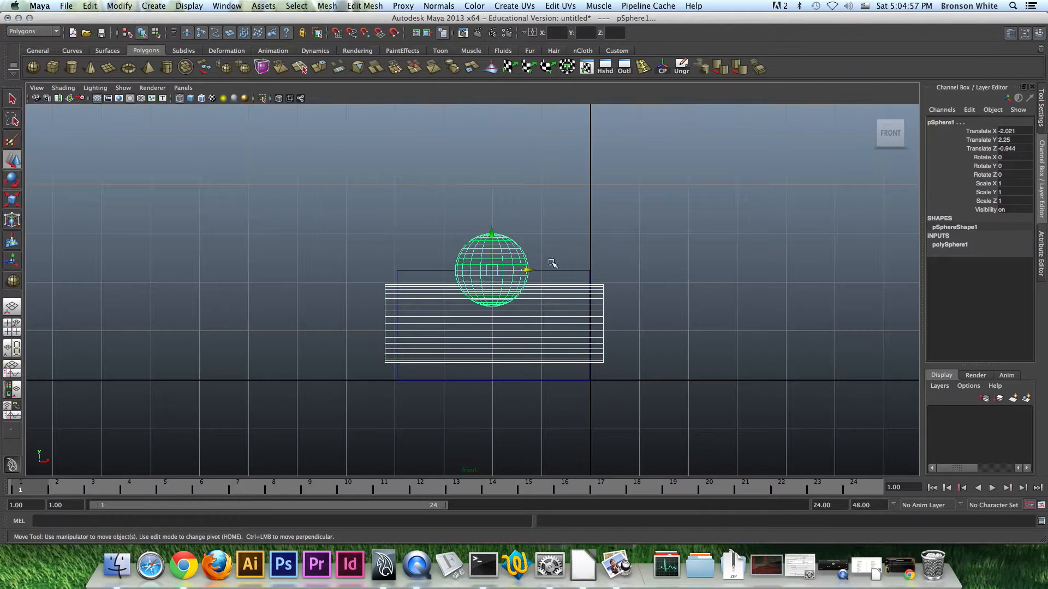
pyautogui.click(580, 271)
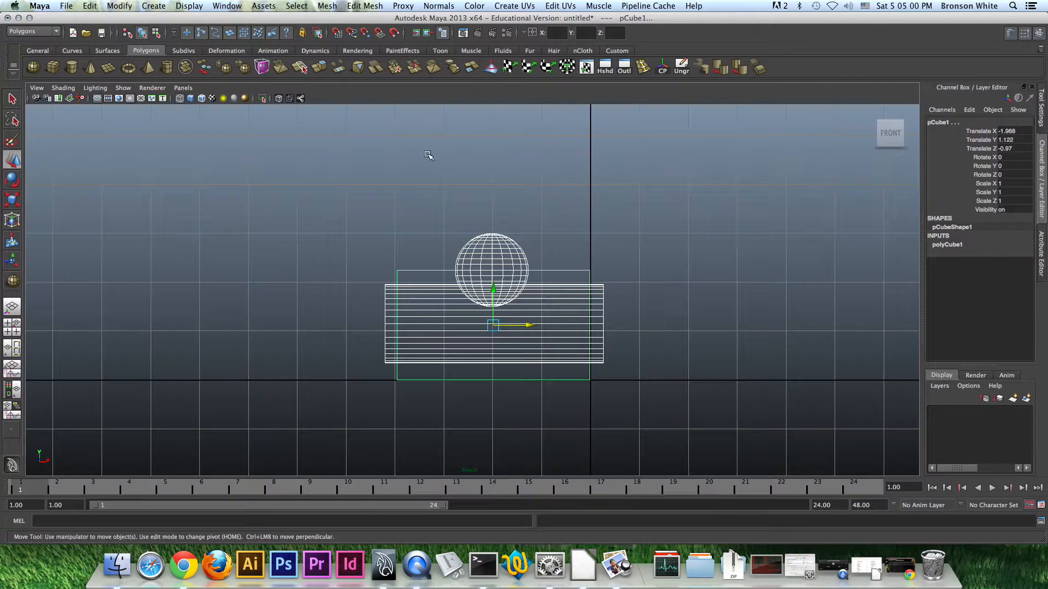
pyautogui.click(116, 6)
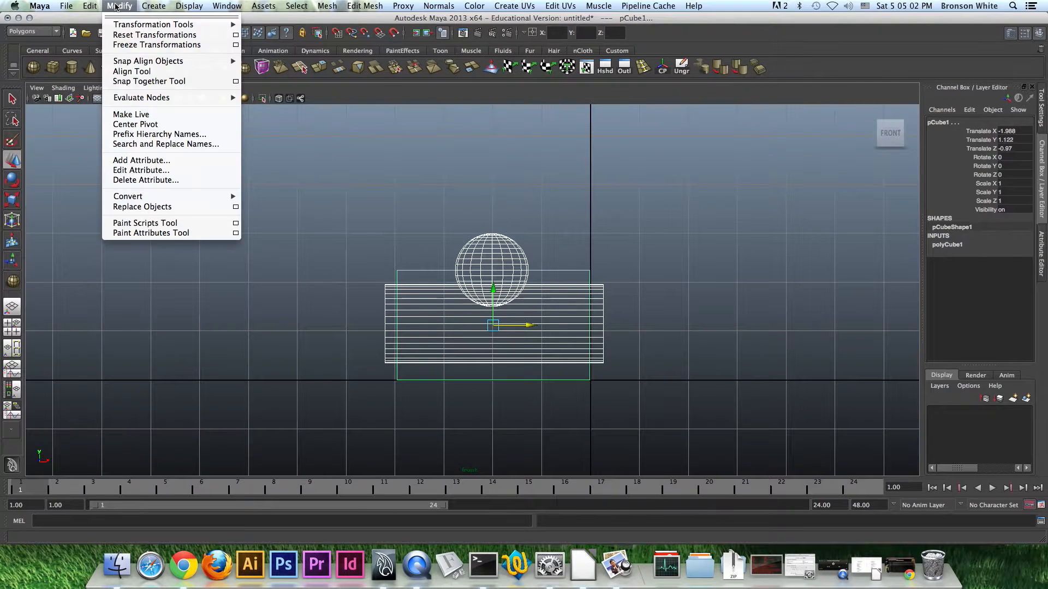
pyautogui.click(165, 72)
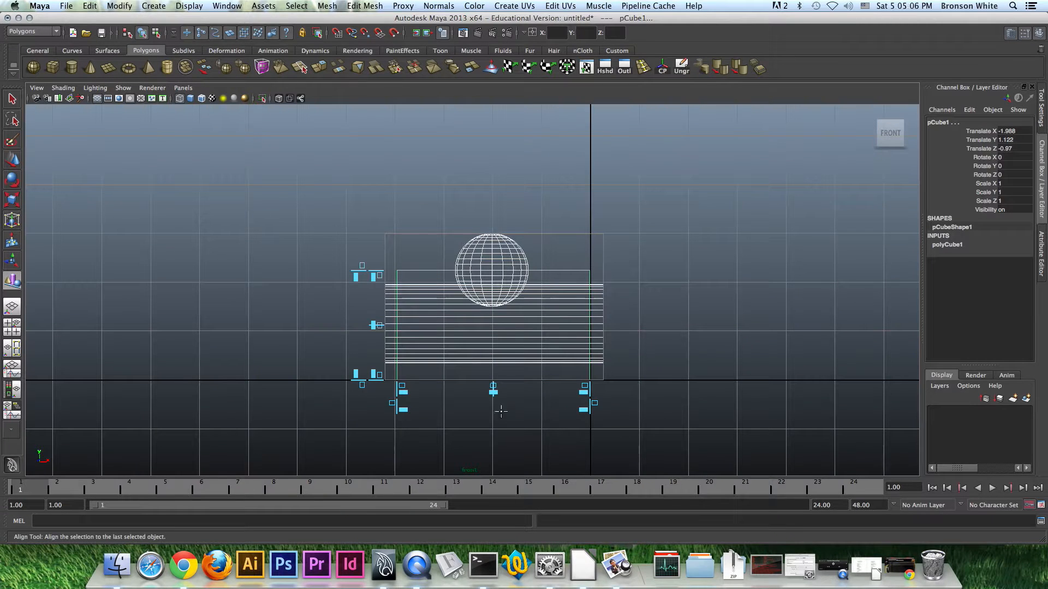
pyautogui.click(493, 390)
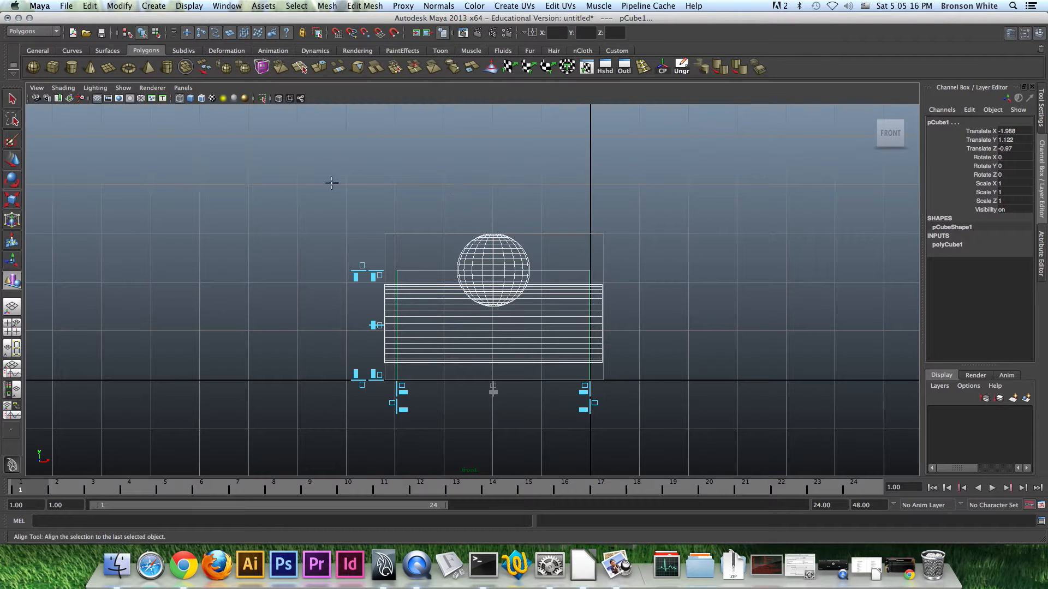
pyautogui.press('w')
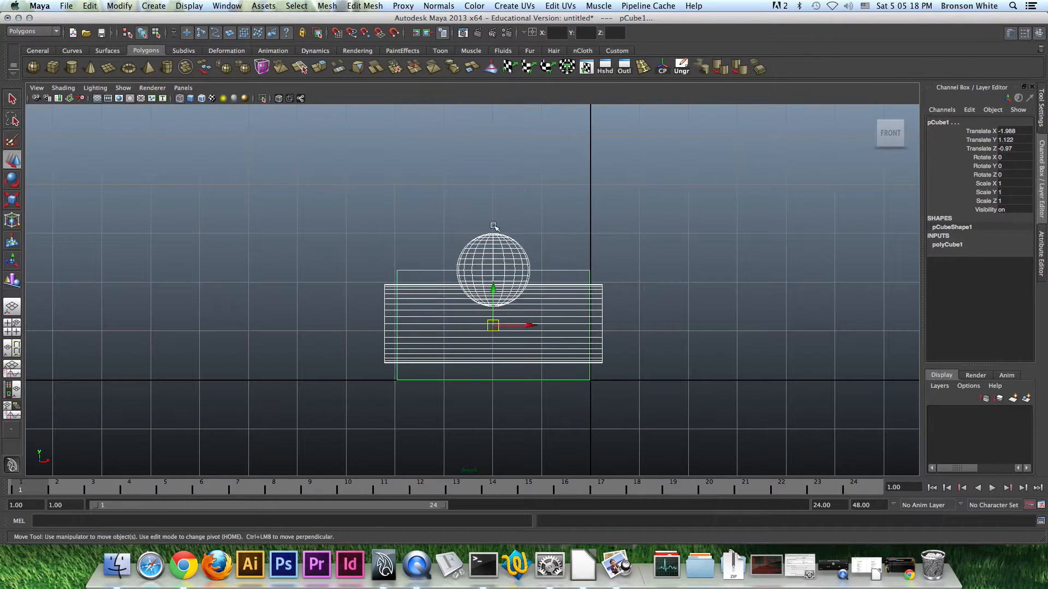
# Centre the ear cylinder and the sphere on the head box along its Z depth with the Align Tool, and deselect everything
pyautogui.press('space')
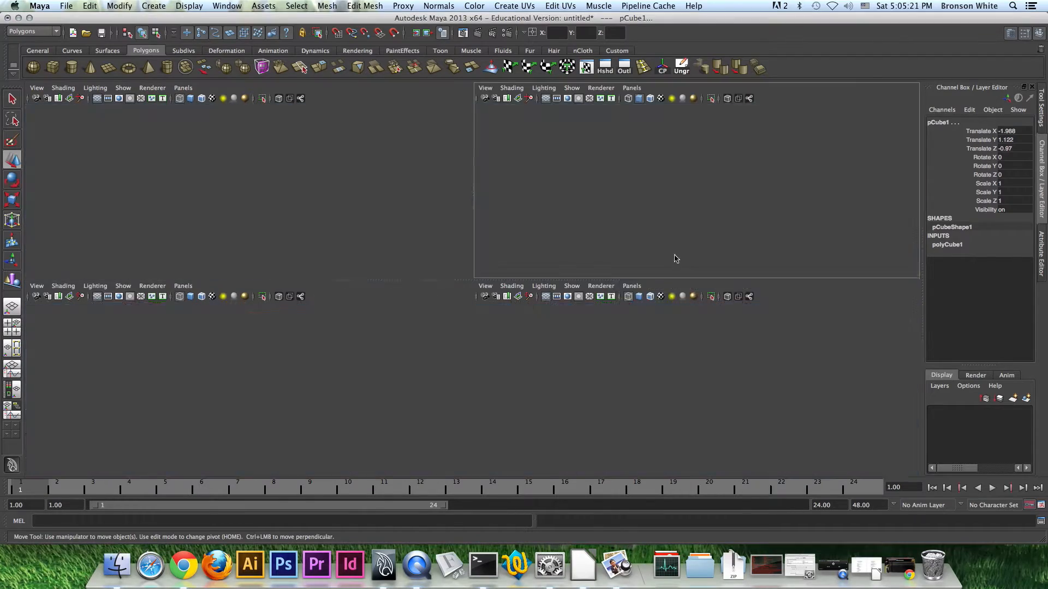
pyautogui.press('space')
pyautogui.keyDown('alt'); pyautogui.moveTo(668, 254); pyautogui.dragTo(582, 277); pyautogui.keyUp('alt')
pyautogui.keyDown('alt'); pyautogui.moveTo(468, 217); pyautogui.dragTo(507, 208); pyautogui.keyUp('alt')
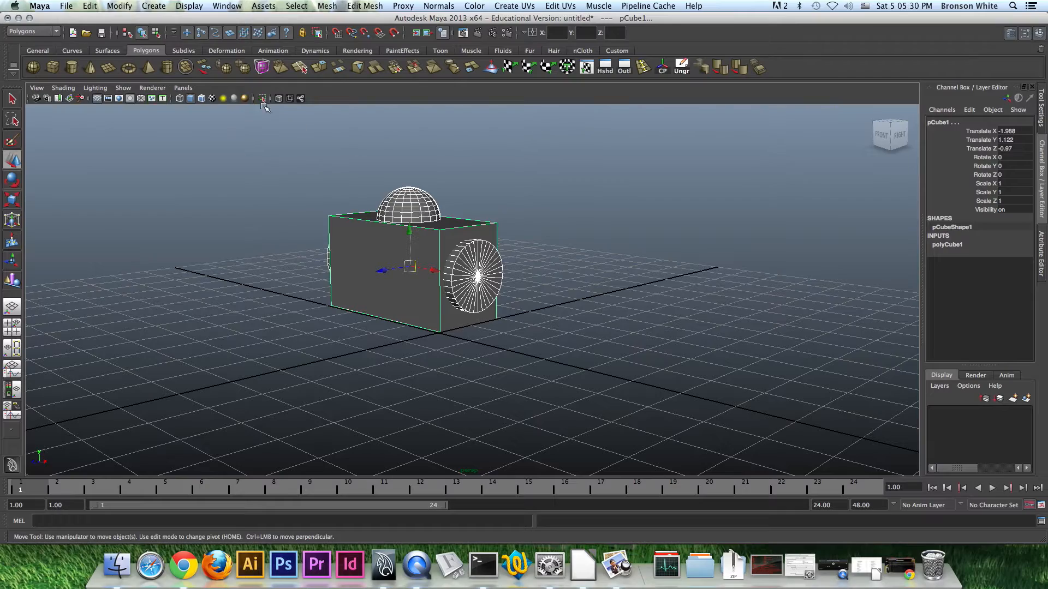
pyautogui.click(119, 6)
pyautogui.click(159, 73)
pyautogui.keyDown('alt'); pyautogui.moveTo(338, 235); pyautogui.dragTo(449, 174); pyautogui.keyUp('alt')
pyautogui.click(467, 144)
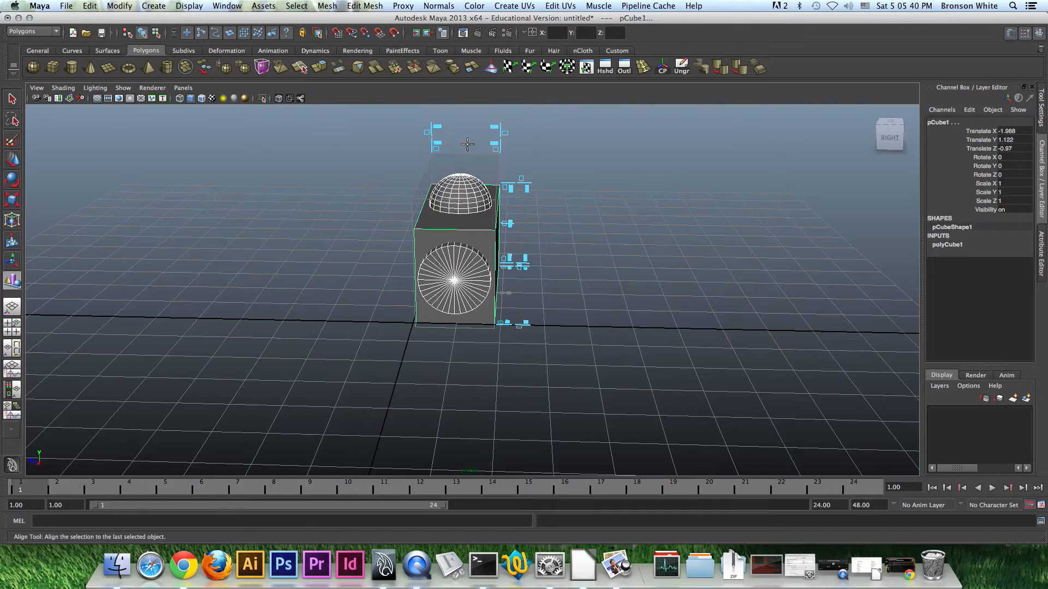
pyautogui.moveTo(474, 221)
pyautogui.keyDown('alt'); pyautogui.mouseDown()
pyautogui.moveTo(491, 205)
pyautogui.moveTo(475, 192)
pyautogui.moveTo(510, 229)
pyautogui.moveTo(527, 229)
pyautogui.moveTo(456, 218)
pyautogui.mouseUp(); pyautogui.keyUp('alt')
pyautogui.press('w')
pyautogui.keyDown('alt'); pyautogui.moveTo(538, 229); pyautogui.dragTo(563, 197); pyautogui.keyUp('alt')
pyautogui.click(535, 253)
pyautogui.keyDown('alt'); pyautogui.moveTo(536, 252); pyautogui.dragTo(567, 220); pyautogui.keyUp('alt')
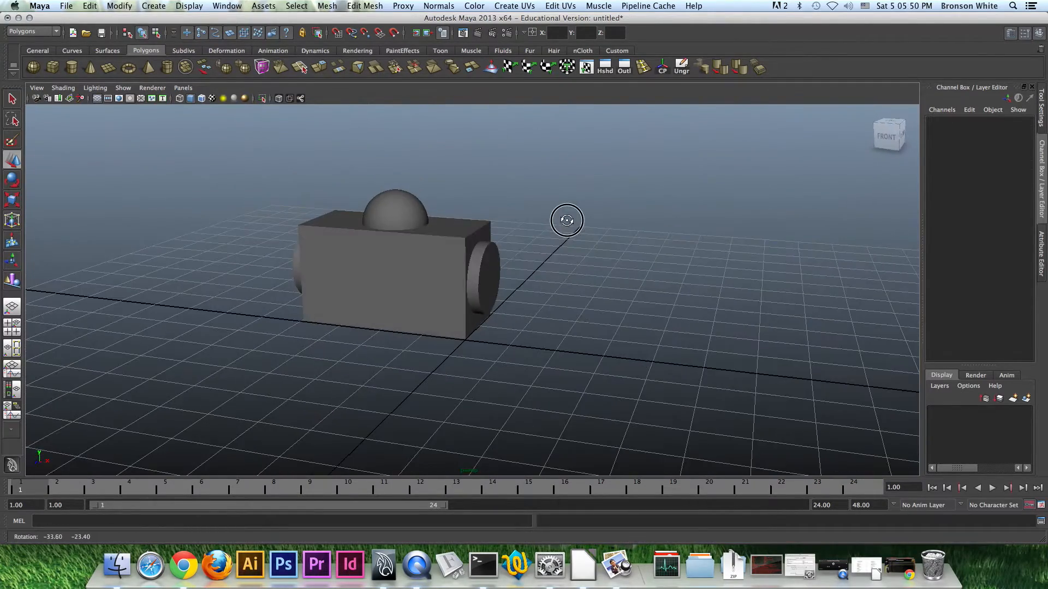
# Examine the antenna above the head in the robot reference image, put the image away again, and return to the Maya scene
pyautogui.moveTo(0, 123); pyautogui.dragTo(269, 142)
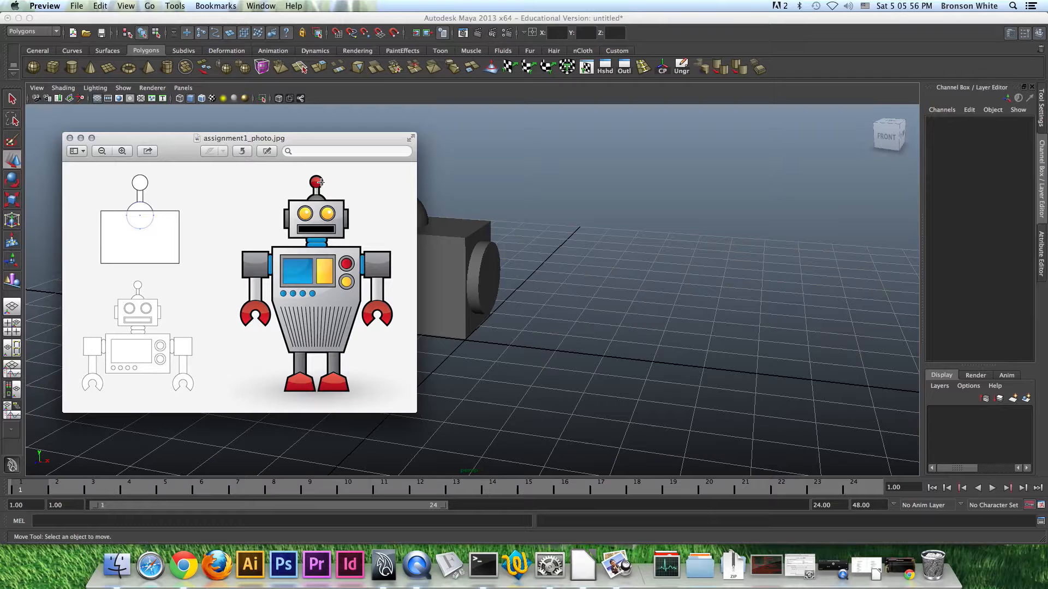
pyautogui.moveTo(270, 143); pyautogui.dragTo(0, 144)
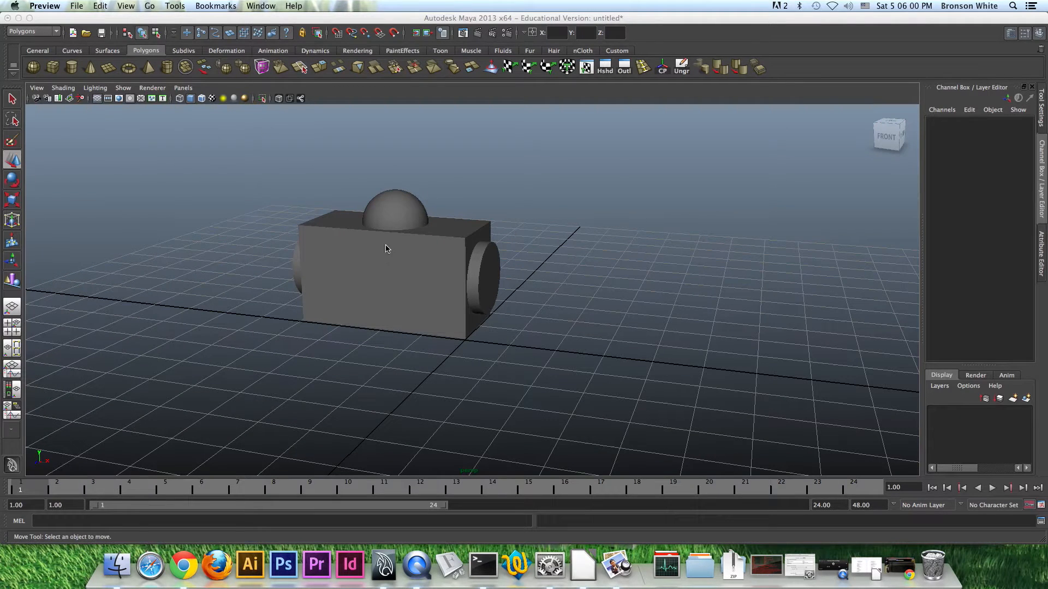
pyautogui.keyDown('alt'); pyautogui.moveTo(400, 245); pyautogui.dragTo(420, 231); pyautogui.keyUp('alt')
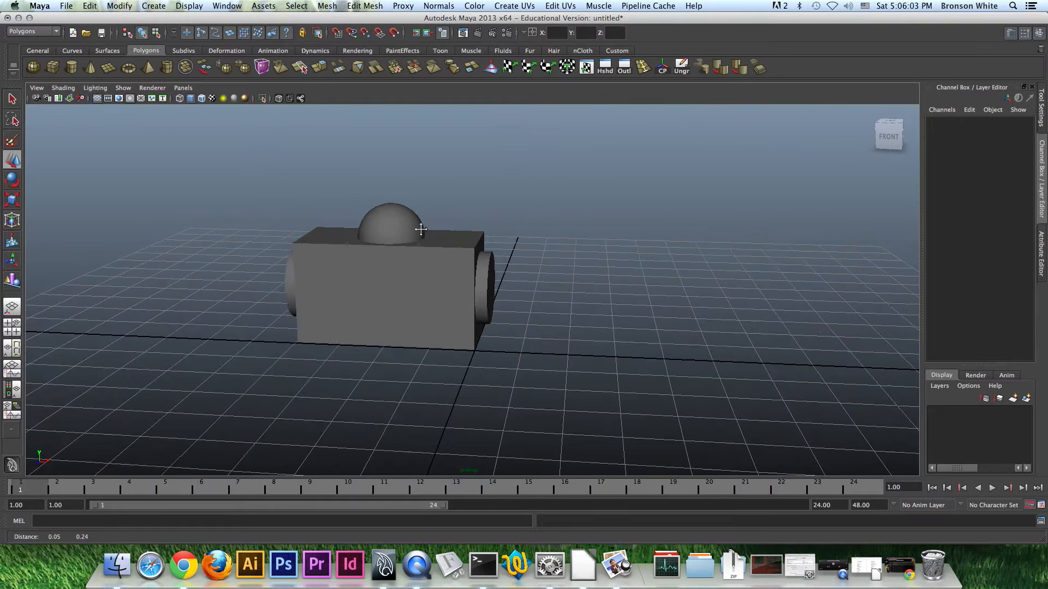
pyautogui.click(616, 565)
# Draw a narrow upright polygon cylinder on the grid beside the head box for the antenna stem
pyautogui.click(71, 68)
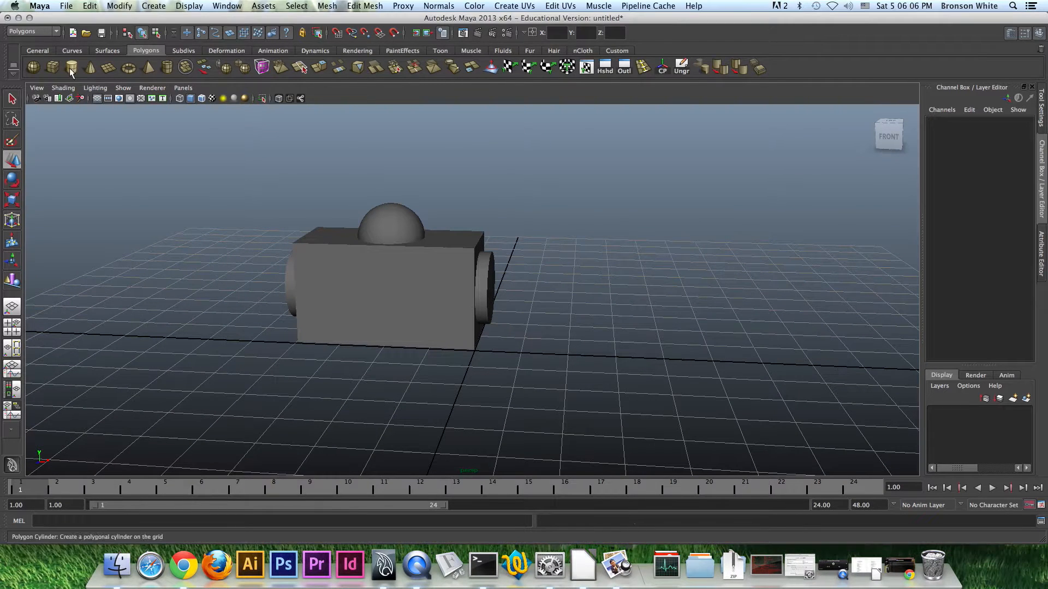
pyautogui.moveTo(611, 351)
pyautogui.keyDown('alt'); pyautogui.mouseDown()
pyautogui.moveTo(556, 368)
pyautogui.moveTo(544, 388)
pyautogui.mouseUp(); pyautogui.keyUp('alt')
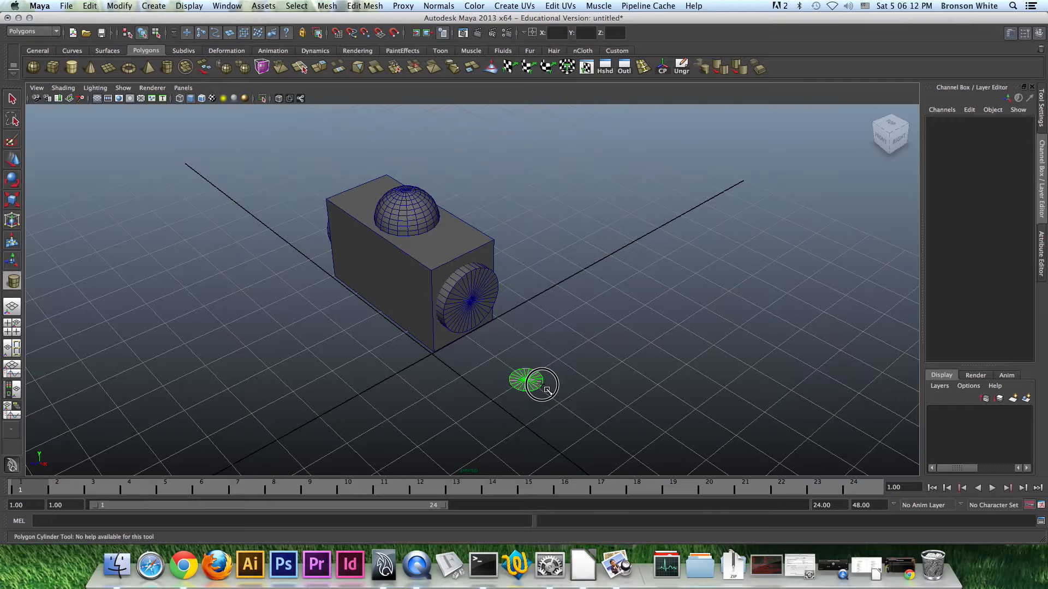
pyautogui.moveTo(540, 382); pyautogui.dragTo(600, 358)
# Move the narrow cylinder onto the top of the dome, at about X -1.98, Y 3.31, Z -0.99
pyautogui.press('w')
pyautogui.moveTo(610, 309); pyautogui.dragTo(396, 158)
pyautogui.keyDown('alt'); pyautogui.moveTo(497, 244); pyautogui.dragTo(617, 226); pyautogui.keyUp('alt')
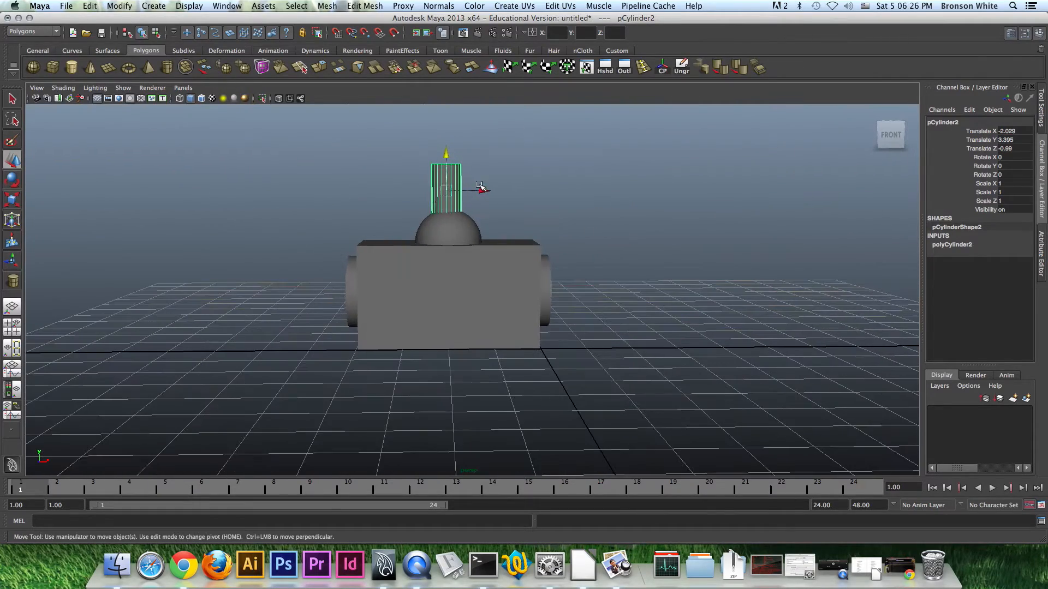
pyautogui.moveTo(484, 191); pyautogui.dragTo(540, 245)
pyautogui.moveTo(447, 157); pyautogui.dragTo(446, 159)
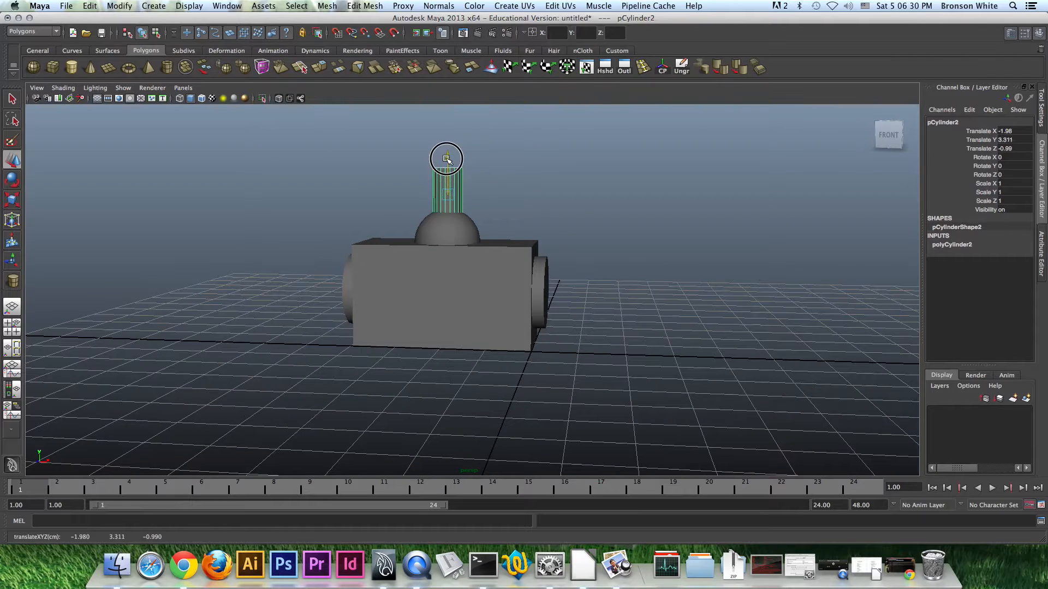
# Scale the antenna cylinder down uniformly to about 0.703
pyautogui.press('r')
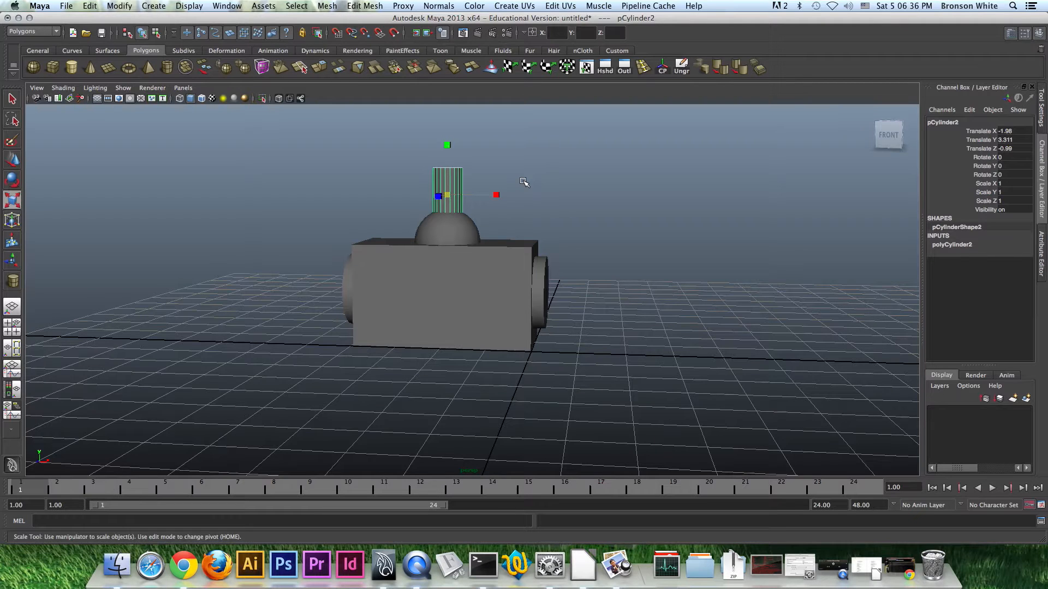
pyautogui.keyDown('alt'); pyautogui.moveTo(521, 211); pyautogui.dragTo(507, 227); pyautogui.keyUp('alt')
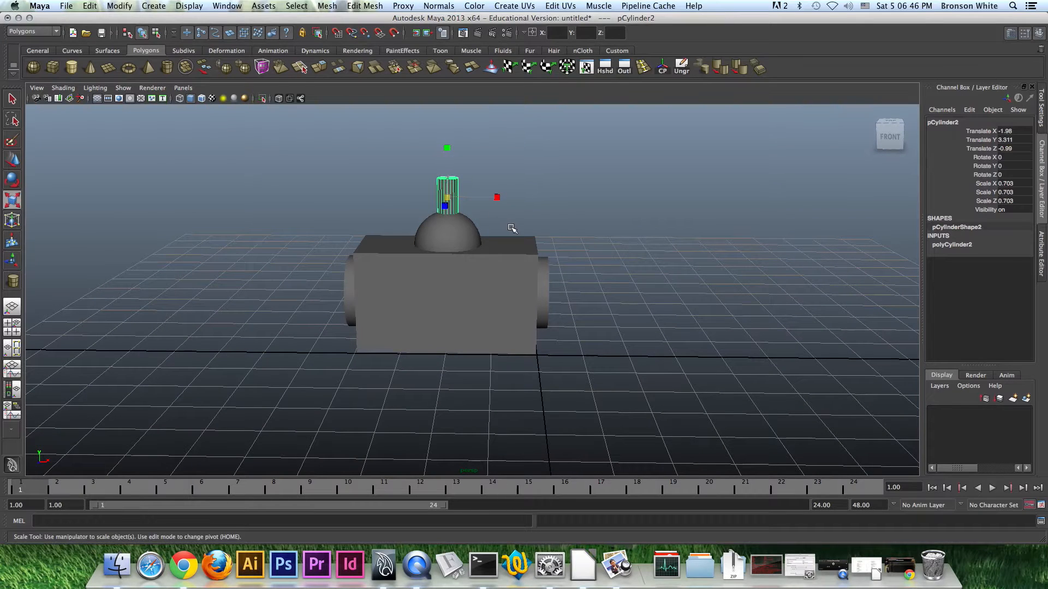
pyautogui.keyDown('alt'); pyautogui.moveTo(540, 227); pyautogui.dragTo(519, 234); pyautogui.keyUp('alt')
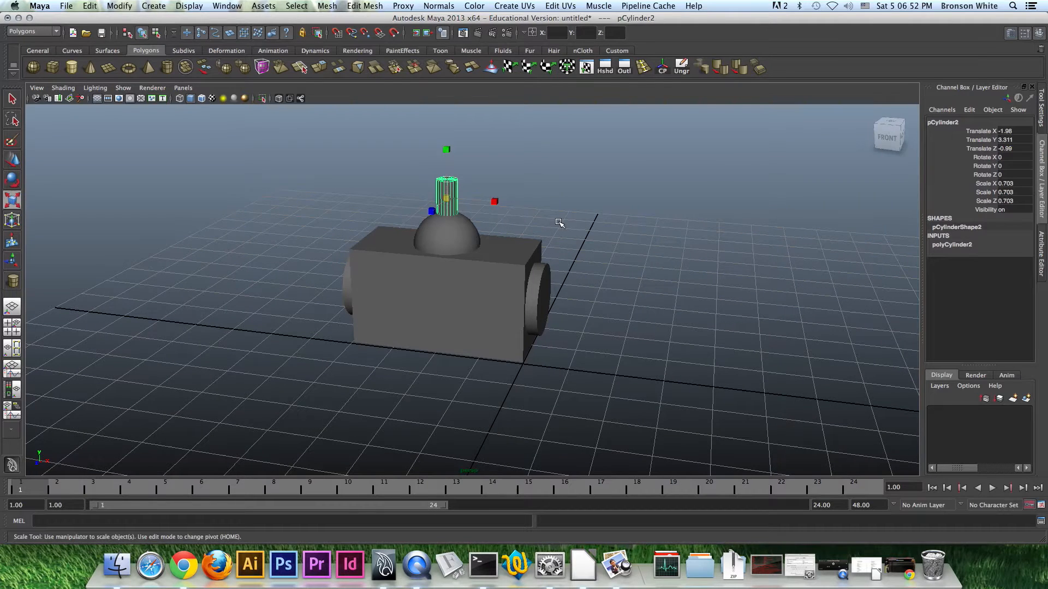
# Nudge the antenna cylinder sideways over the dome in the front view, to about X -1.992
pyautogui.press('space')
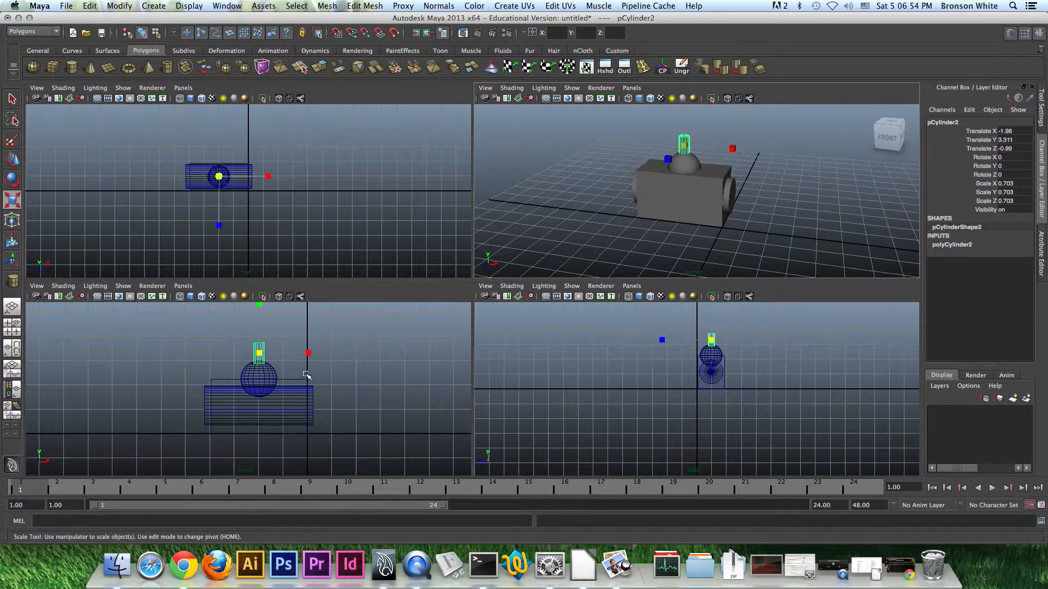
pyautogui.press('space')
pyautogui.keyDown('alt'); pyautogui.moveTo(458, 332); pyautogui.dragTo(544, 276, button='right'); pyautogui.keyUp('alt')
pyautogui.keyDown('alt'); pyautogui.moveTo(544, 276); pyautogui.dragTo(461, 356, button='middle'); pyautogui.keyUp('alt')
pyautogui.keyDown('alt'); pyautogui.moveTo(461, 356); pyautogui.dragTo(494, 349, button='right'); pyautogui.keyUp('alt')
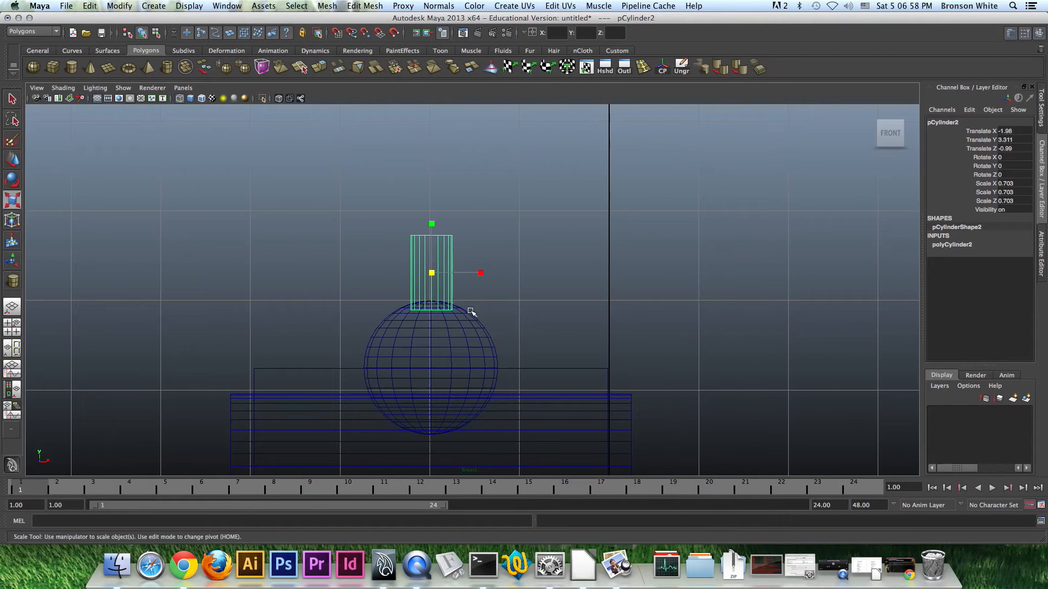
pyautogui.press('w')
pyautogui.moveTo(468, 269); pyautogui.dragTo(466, 268)
# Centre the antenna cylinder on the dome sphere in X and Z with the Align Tool, and clear the selection
pyautogui.press('space')
pyautogui.press('space')
pyautogui.keyDown('alt'); pyautogui.moveTo(639, 245); pyautogui.dragTo(567, 254); pyautogui.keyUp('alt')
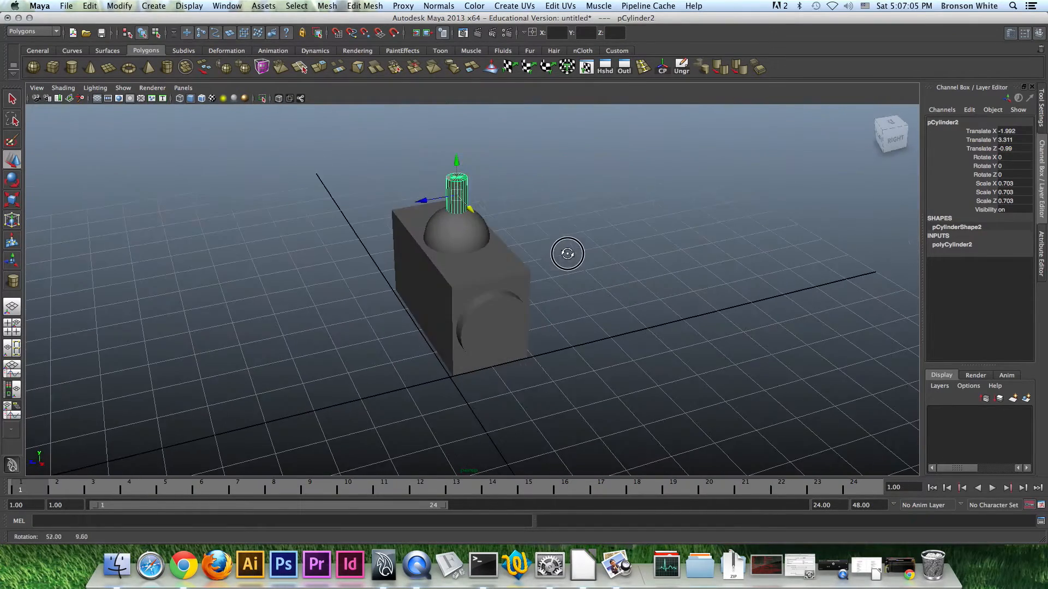
pyautogui.click(469, 240)
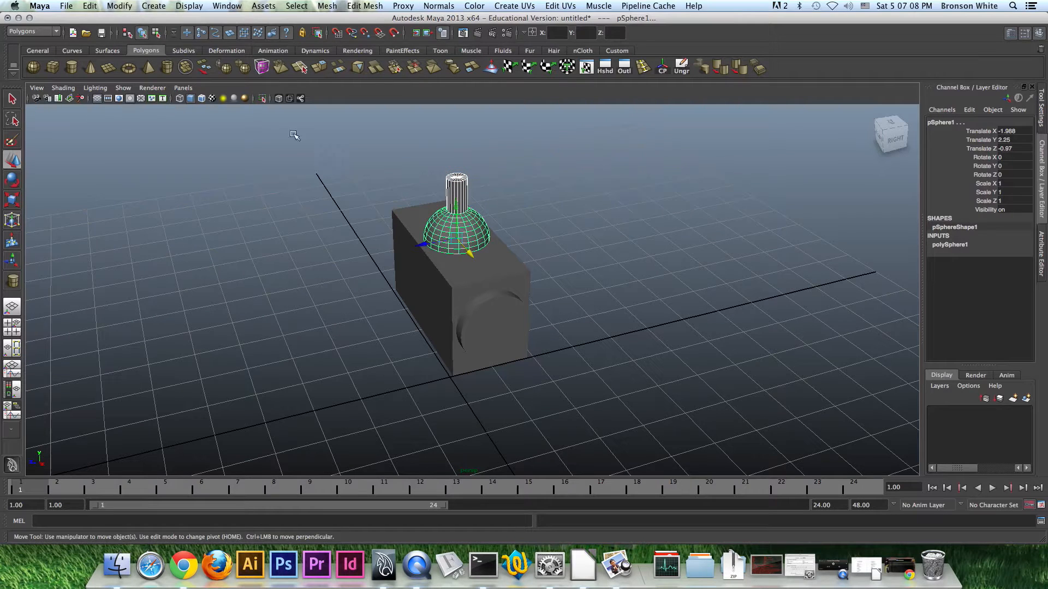
pyautogui.click(121, 6)
pyautogui.click(148, 77)
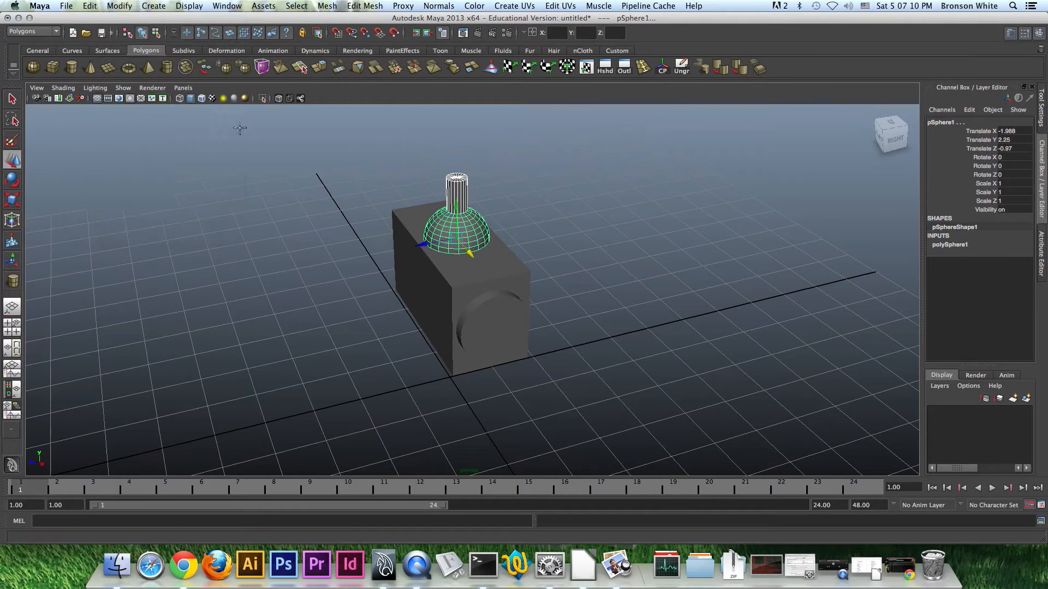
pyautogui.moveTo(500, 237)
pyautogui.keyDown('alt'); pyautogui.mouseDown()
pyautogui.moveTo(491, 236)
pyautogui.moveTo(508, 215)
pyautogui.moveTo(543, 212)
pyautogui.moveTo(503, 240)
pyautogui.mouseUp(); pyautogui.keyUp('alt')
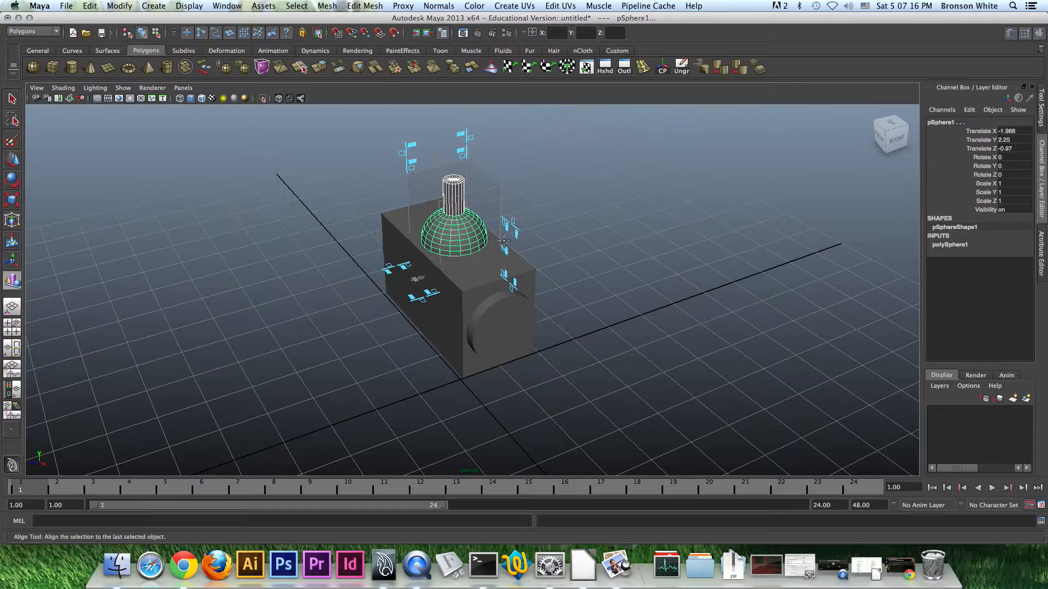
pyautogui.press('w')
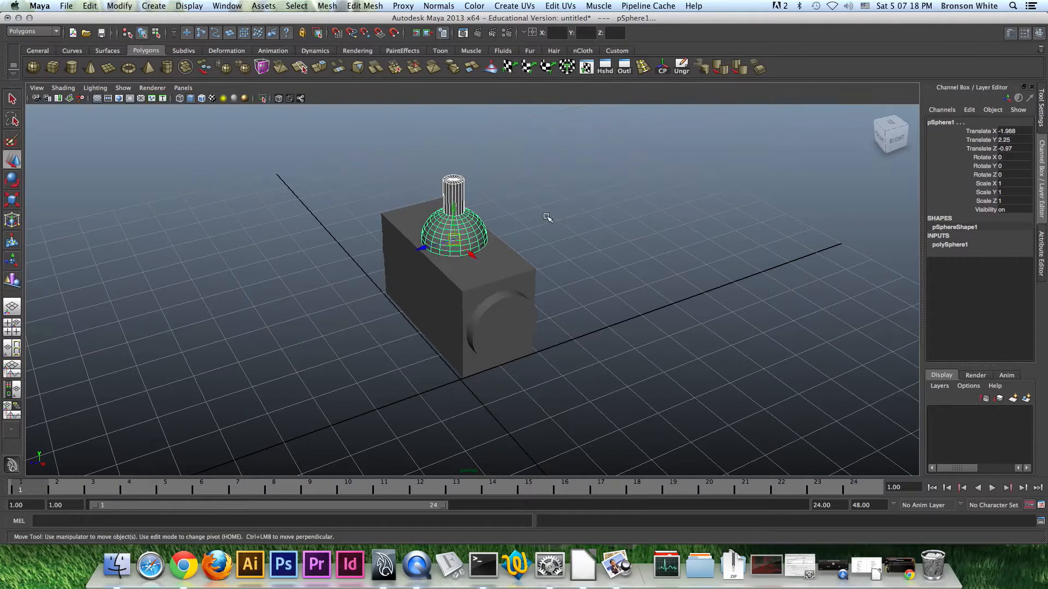
pyautogui.click(574, 220)
# Lower the antenna cylinder into the dome to about Y 3.205
pyautogui.keyDown('alt'); pyautogui.moveTo(574, 219); pyautogui.dragTo(630, 230); pyautogui.keyUp('alt')
pyautogui.click(453, 191)
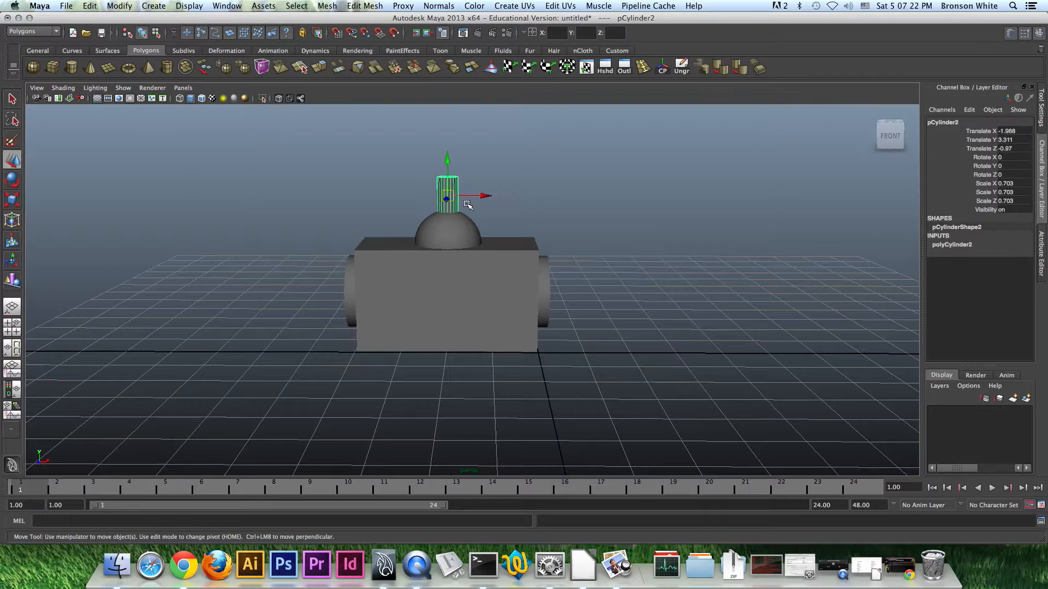
pyautogui.moveTo(446, 160); pyautogui.dragTo(624, 247)
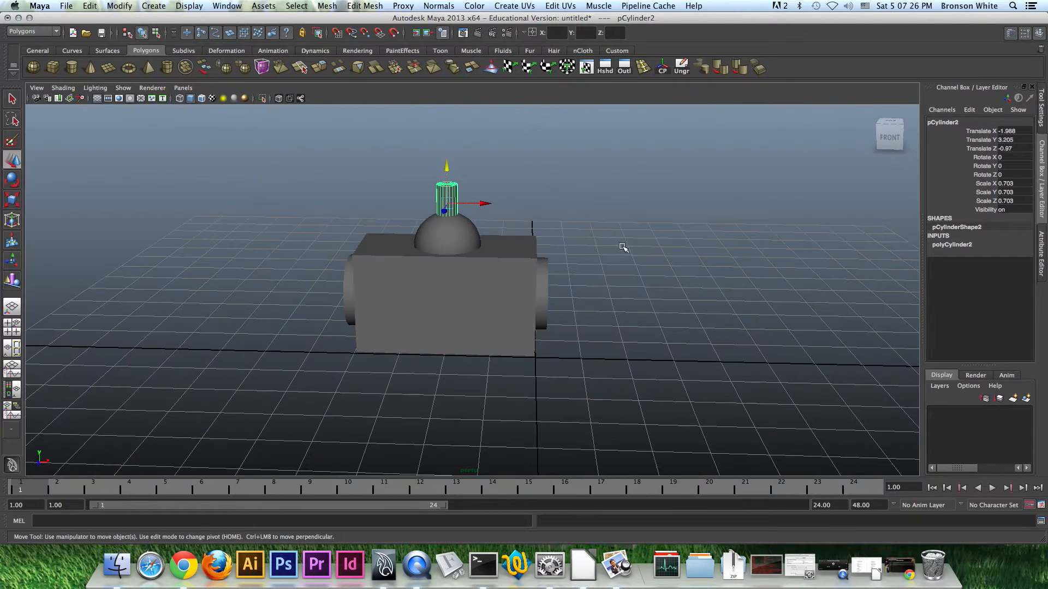
# Put the reference image away and draw a small polygon sphere on the grid beside the head for the antenna tip
pyautogui.moveTo(0, 148); pyautogui.dragTo(0, 145)
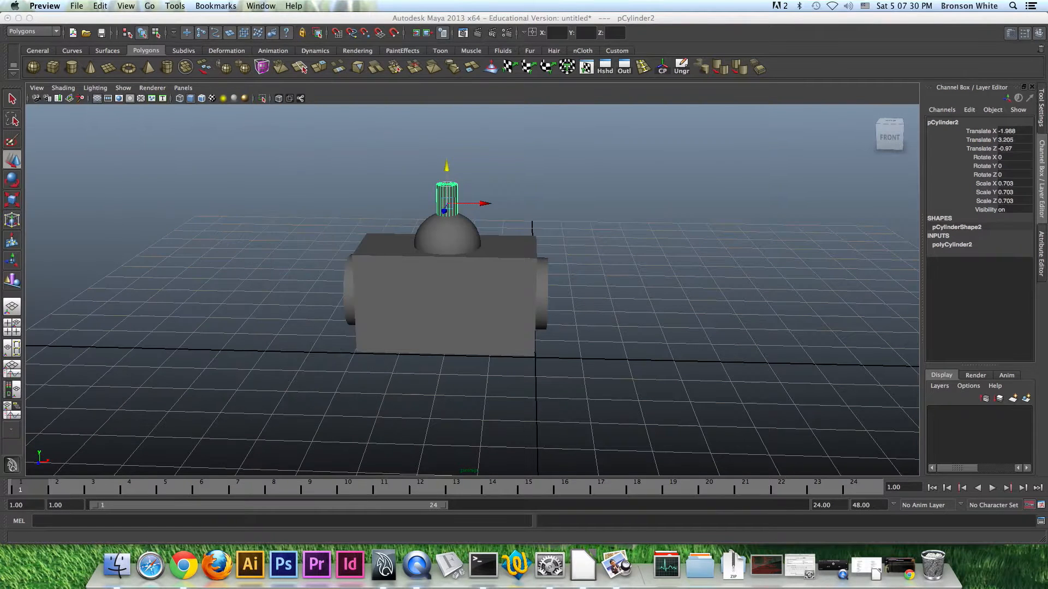
pyautogui.click(281, 18)
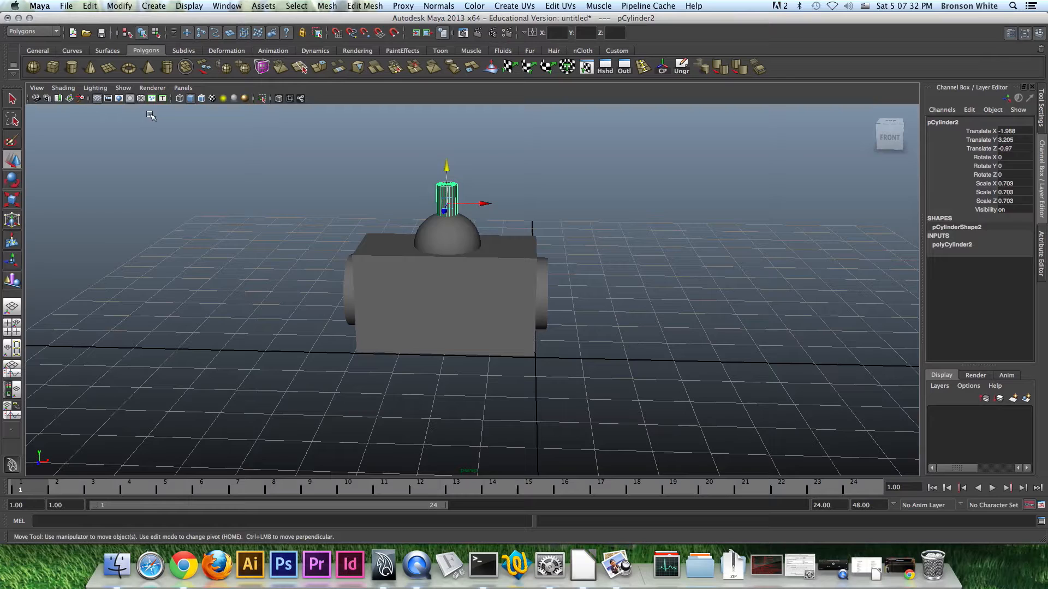
pyautogui.click(34, 67)
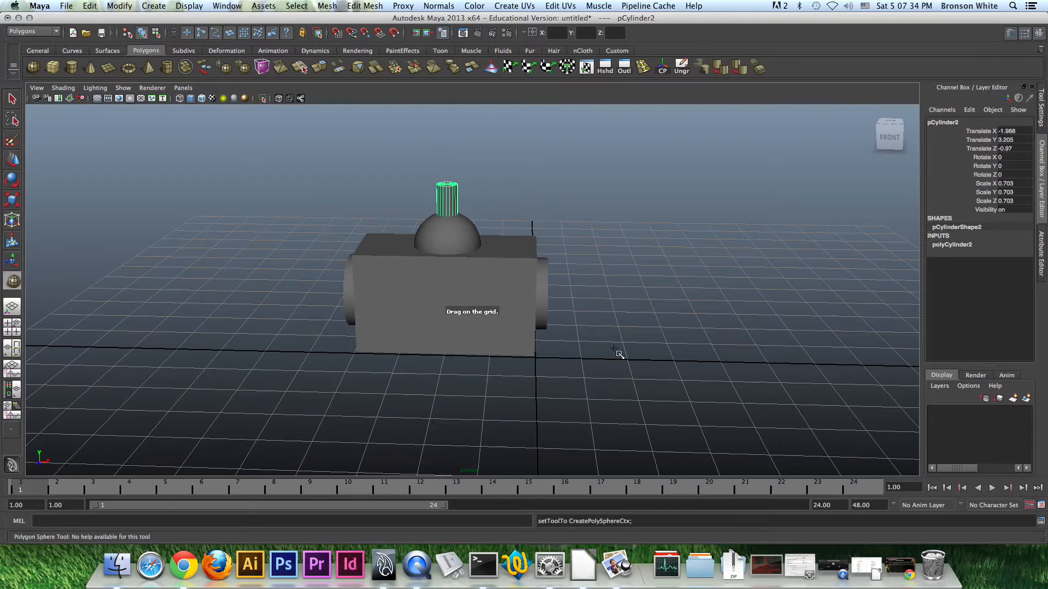
pyautogui.moveTo(601, 344); pyautogui.dragTo(626, 353)
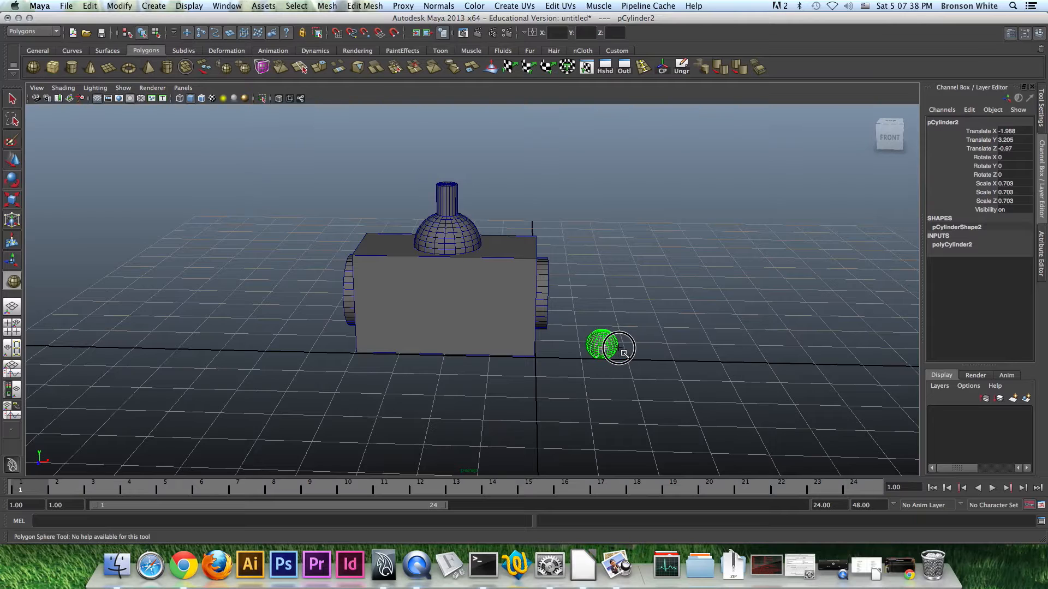
# Move the small sphere onto the top of the antenna cylinder, at about X -2.002, Y 3.881, Z -0.854
pyautogui.keyDown('alt'); pyautogui.moveTo(621, 349); pyautogui.dragTo(596, 370); pyautogui.keyUp('alt')
pyautogui.moveTo(596, 329); pyautogui.dragTo(591, 160)
pyautogui.keyDown('alt'); pyautogui.moveTo(601, 211); pyautogui.dragTo(507, 248); pyautogui.keyUp('alt')
# Centre the antenna tip sphere over the antenna cylinder horizontally with the Align Tool
pyautogui.click(471, 195)
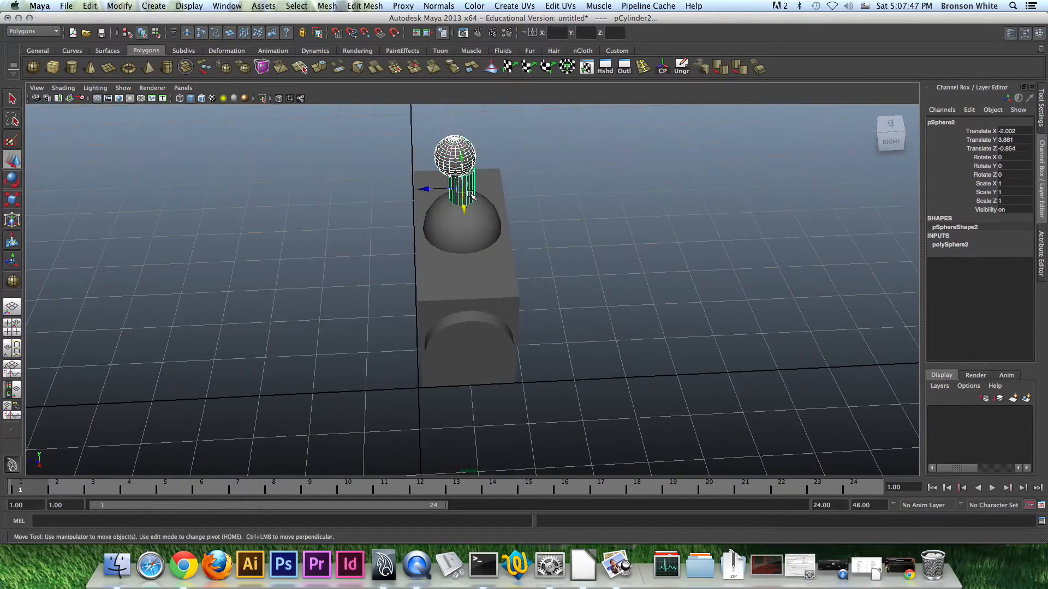
pyautogui.click(125, 5)
pyautogui.click(136, 74)
pyautogui.keyDown('alt'); pyautogui.moveTo(460, 177); pyautogui.dragTo(466, 149); pyautogui.keyUp('alt')
pyautogui.keyDown('alt'); pyautogui.moveTo(466, 149); pyautogui.dragTo(457, 224, button='middle'); pyautogui.keyUp('alt')
pyautogui.keyDown('alt'); pyautogui.moveTo(459, 224); pyautogui.dragTo(506, 249); pyautogui.keyUp('alt')
pyautogui.keyDown('alt'); pyautogui.moveTo(507, 248); pyautogui.dragTo(656, 313, button='right'); pyautogui.keyUp('alt')
pyautogui.click(478, 248)
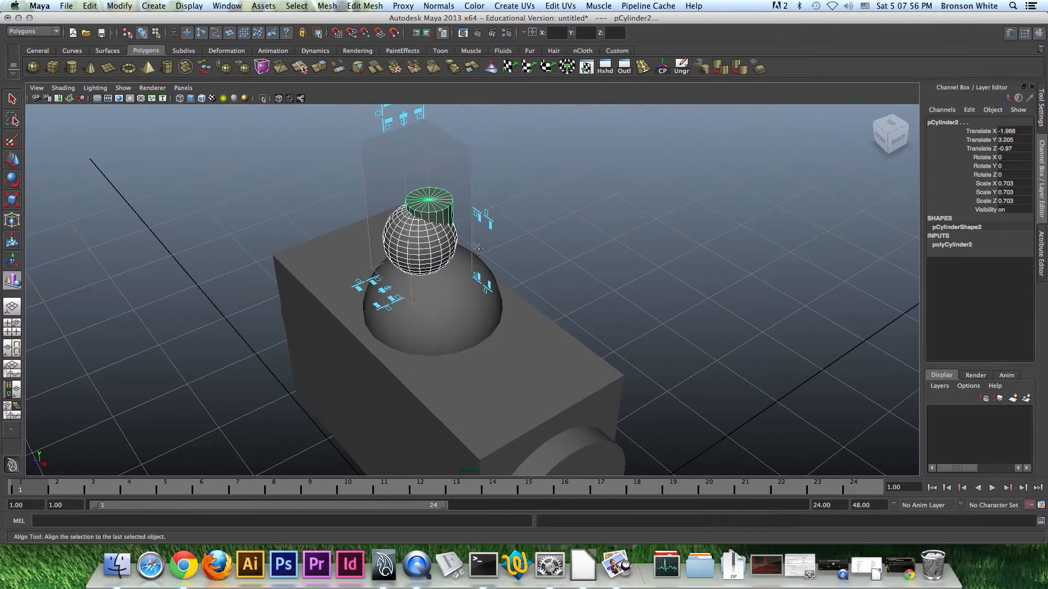
pyautogui.keyDown('alt'); pyautogui.moveTo(494, 226); pyautogui.dragTo(506, 260, button='middle'); pyautogui.keyUp('alt')
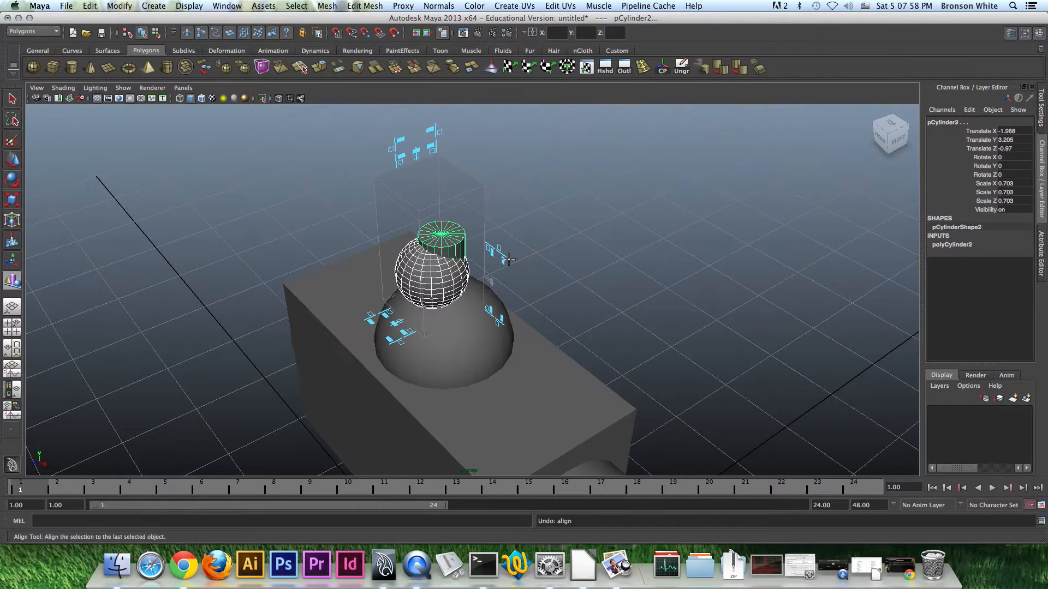
pyautogui.click(505, 259)
pyautogui.click(416, 153)
pyautogui.click(399, 324)
# Examine the alignment of the tip sphere, antenna cylinder and dome from several angles
pyautogui.moveTo(516, 324)
pyautogui.keyDown('alt'); pyautogui.mouseDown()
pyautogui.moveTo(551, 311)
pyautogui.moveTo(533, 313)
pyautogui.mouseUp(); pyautogui.keyUp('alt')
pyautogui.keyDown('alt'); pyautogui.moveTo(533, 313); pyautogui.dragTo(318, 286, button='right'); pyautogui.keyUp('alt')
pyautogui.keyDown('alt'); pyautogui.moveTo(610, 313); pyautogui.dragTo(410, 310, button='right'); pyautogui.keyUp('alt')
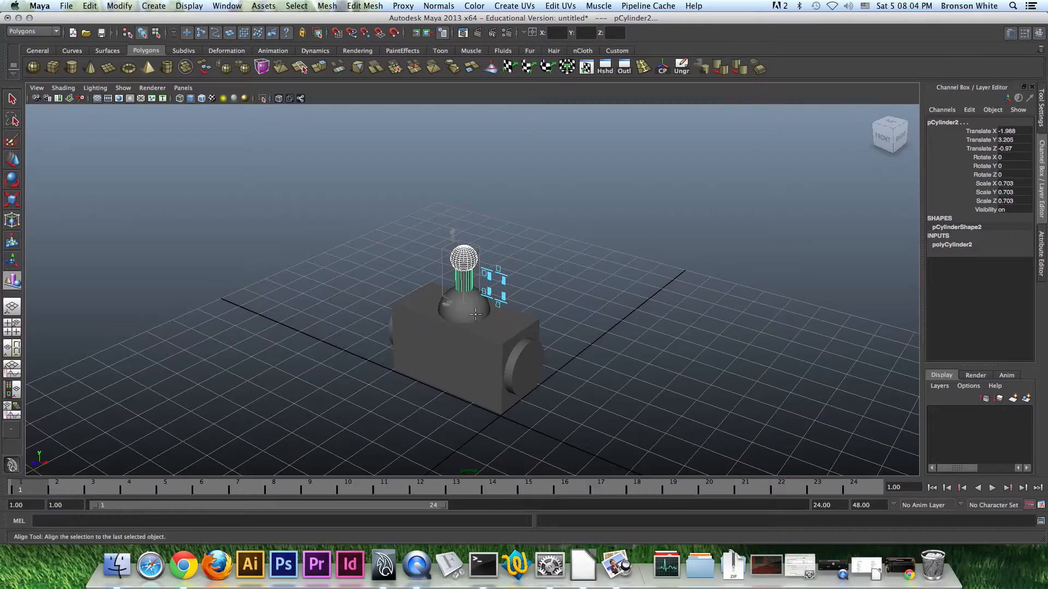
pyautogui.keyDown('alt'); pyautogui.moveTo(476, 315); pyautogui.dragTo(461, 313); pyautogui.keyUp('alt')
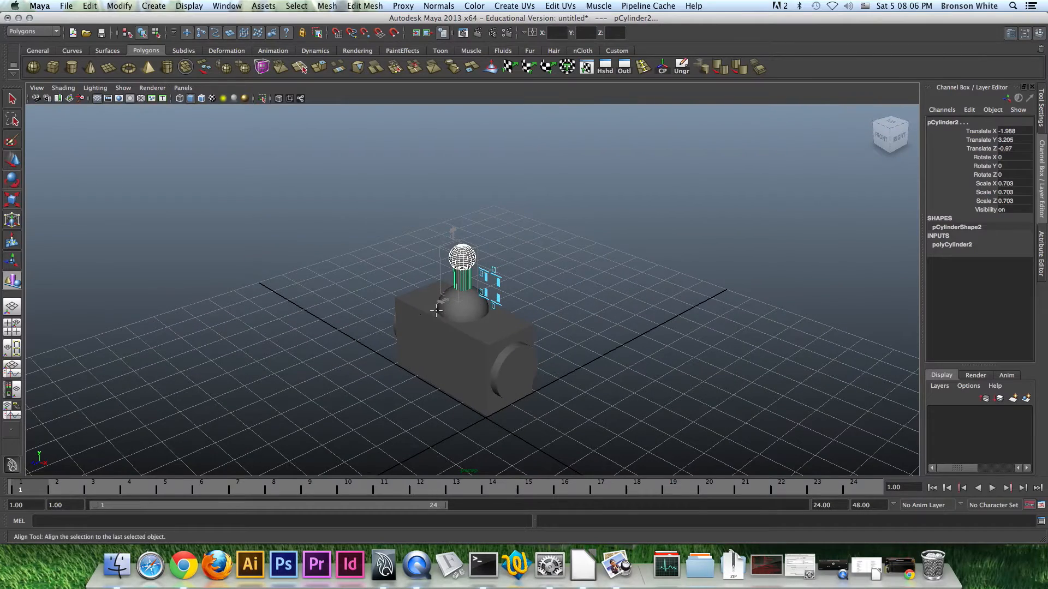
pyautogui.keyDown('alt'); pyautogui.moveTo(417, 312); pyautogui.dragTo(615, 356, button='right'); pyautogui.keyUp('alt')
pyautogui.keyDown('alt'); pyautogui.moveTo(448, 324); pyautogui.dragTo(655, 356, button='right'); pyautogui.keyUp('alt')
pyautogui.keyDown('alt'); pyautogui.moveTo(654, 356); pyautogui.dragTo(573, 316); pyautogui.keyUp('alt')
pyautogui.keyDown('alt'); pyautogui.moveTo(573, 316); pyautogui.dragTo(475, 312, button='right'); pyautogui.keyUp('alt')
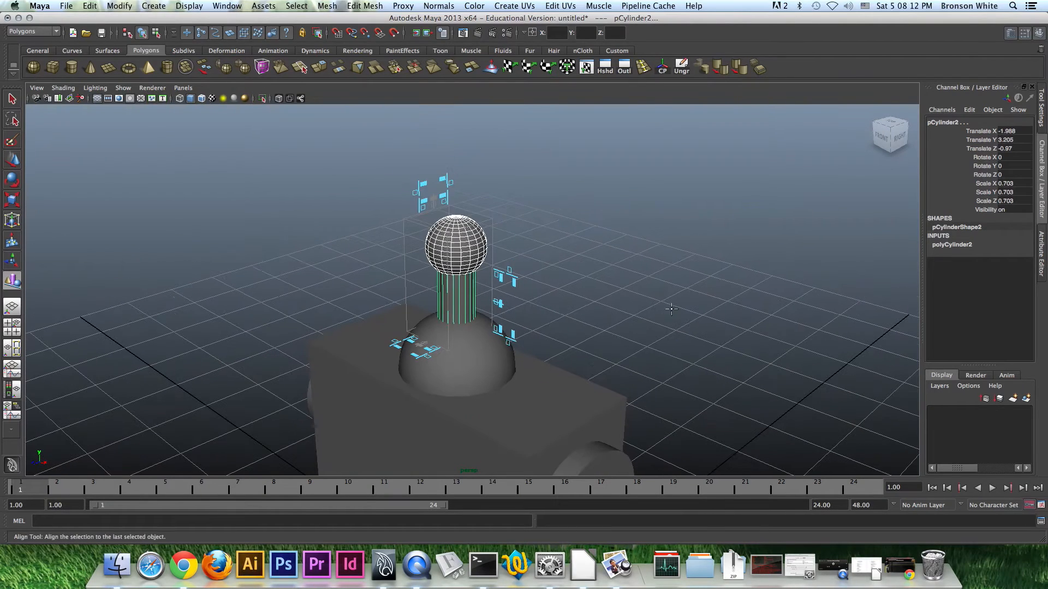
# Lower the antenna cylinder further into the dome, to about Y 3.056
pyautogui.press('w')
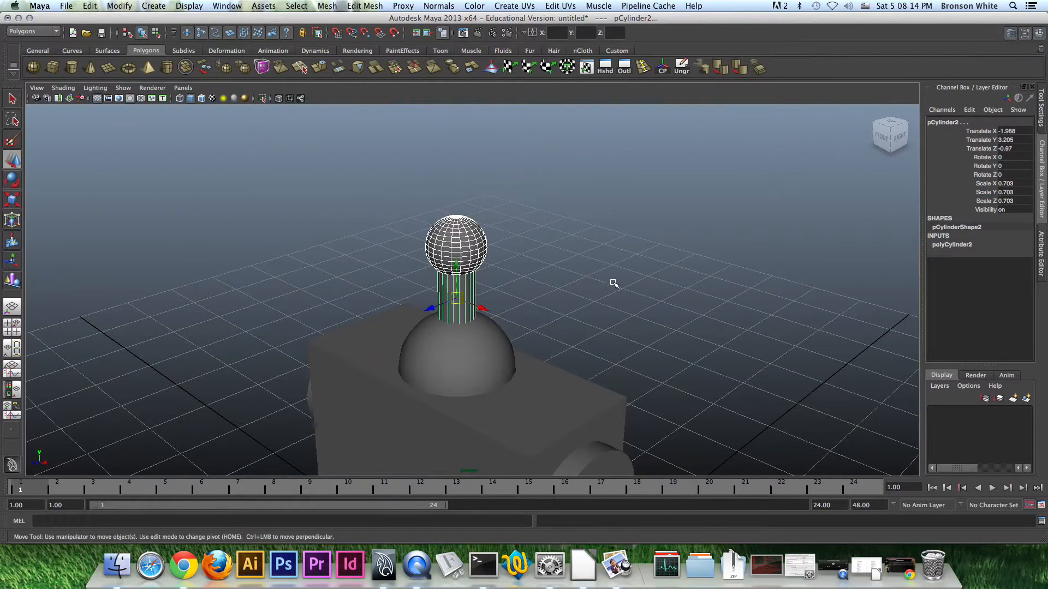
pyautogui.click(613, 297)
pyautogui.moveTo(612, 309)
pyautogui.keyDown('alt'); pyautogui.mouseDown()
pyautogui.moveTo(584, 292)
pyautogui.moveTo(678, 304)
pyautogui.moveTo(610, 381)
pyautogui.moveTo(599, 362)
pyautogui.moveTo(615, 367)
pyautogui.moveTo(608, 293)
pyautogui.moveTo(587, 307)
pyautogui.moveTo(598, 313)
pyautogui.mouseUp(); pyautogui.keyUp('alt')
pyautogui.click(477, 206)
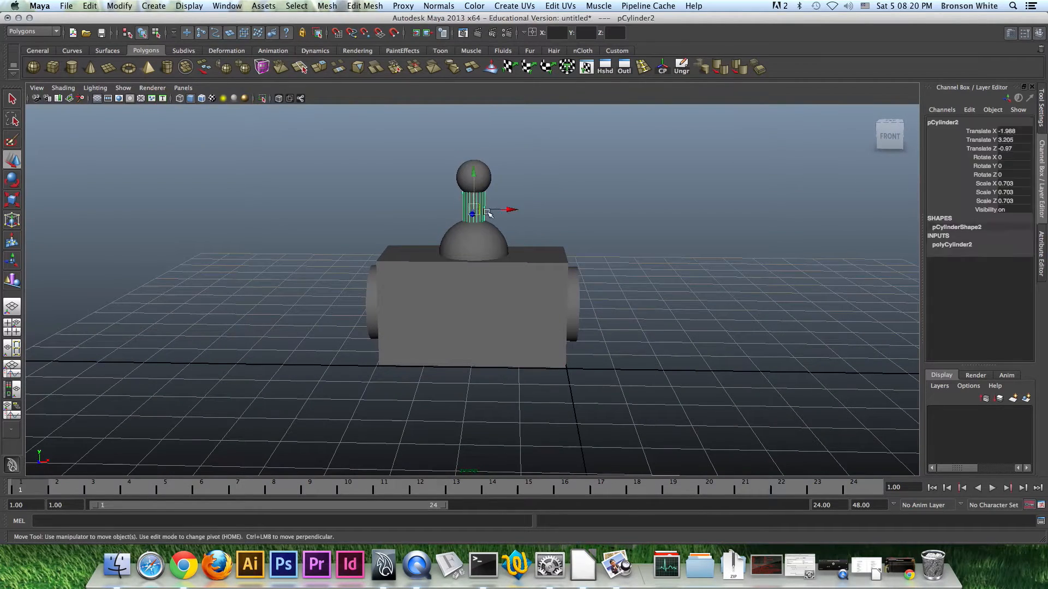
pyautogui.moveTo(475, 174); pyautogui.dragTo(474, 180)
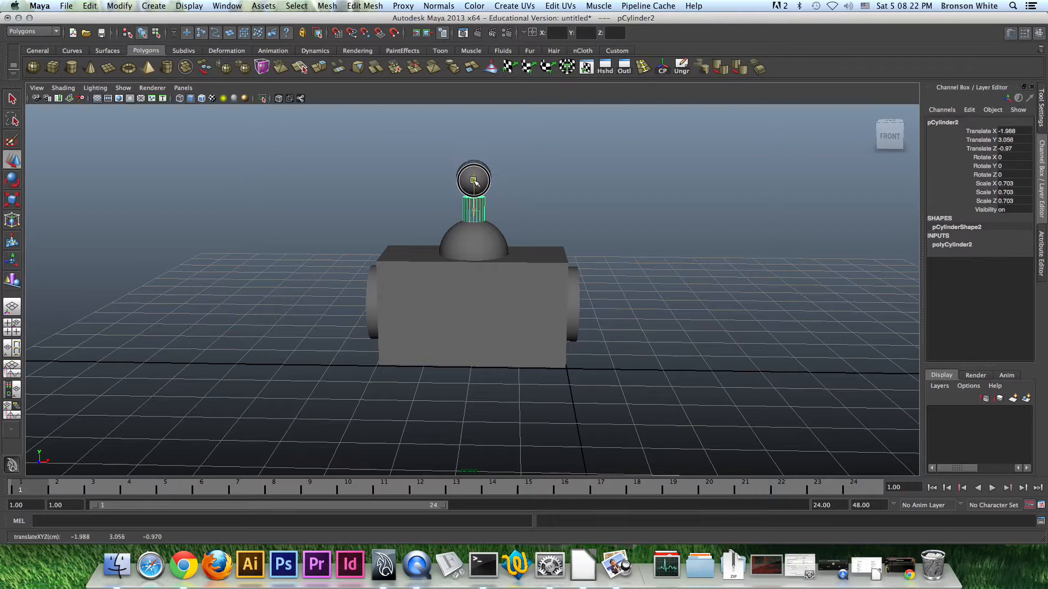
# Lower the tip sphere onto the shortened antenna cylinder and clear the selection
pyautogui.click(481, 169)
pyautogui.moveTo(474, 141); pyautogui.dragTo(474, 151)
pyautogui.keyDown('alt'); pyautogui.moveTo(593, 230); pyautogui.dragTo(607, 254); pyautogui.keyUp('alt')
pyautogui.click(601, 201)
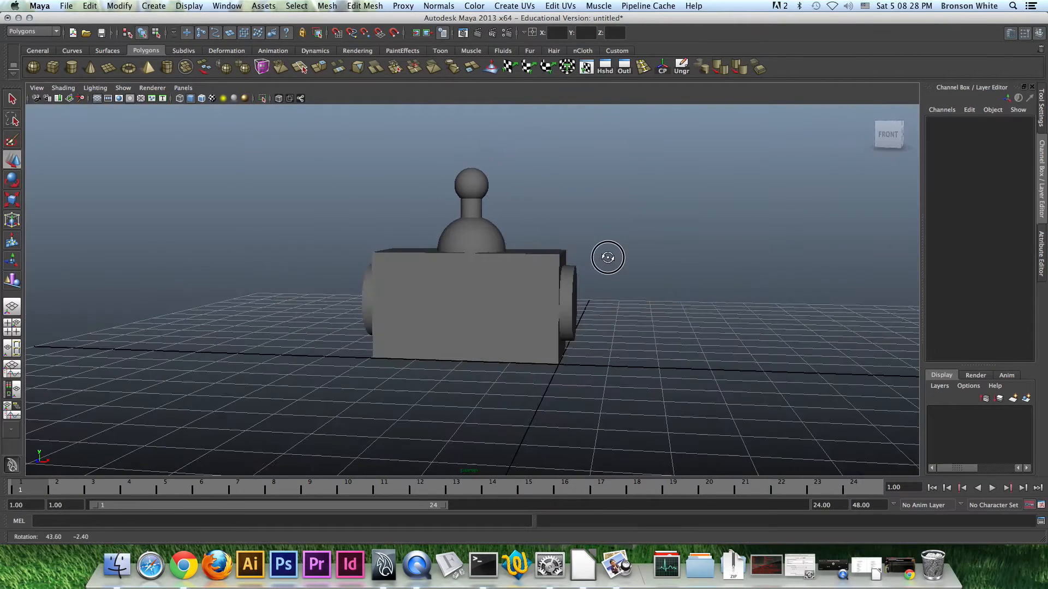
# Examine the robot's head and eyes in the Preview reference image, and put the image away again
pyautogui.press('super+Tab')
pyautogui.moveTo(202, 138); pyautogui.dragTo(247, 133)
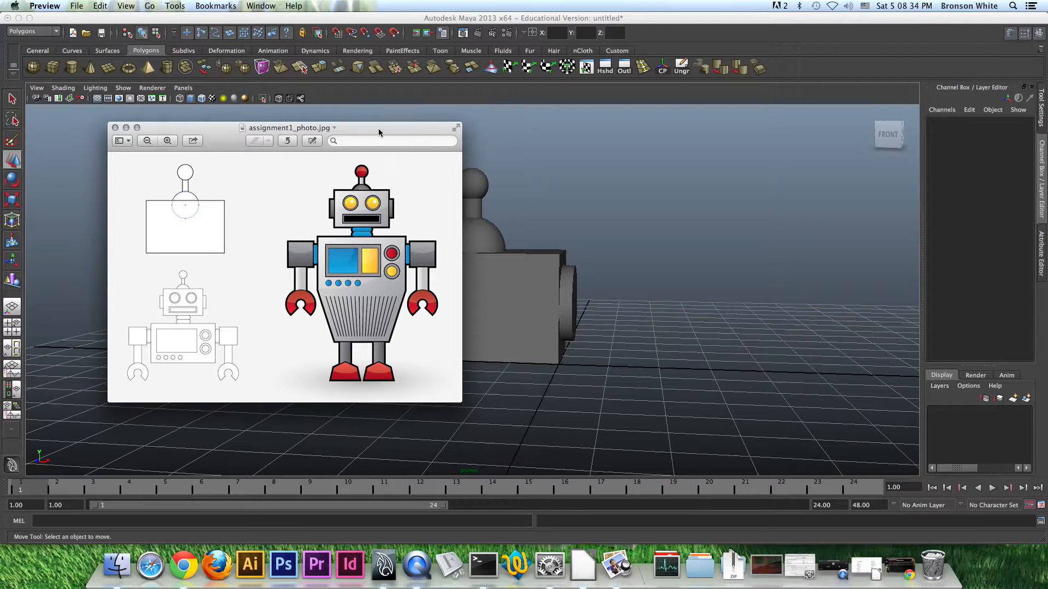
pyautogui.moveTo(367, 130); pyautogui.dragTo(0, 112)
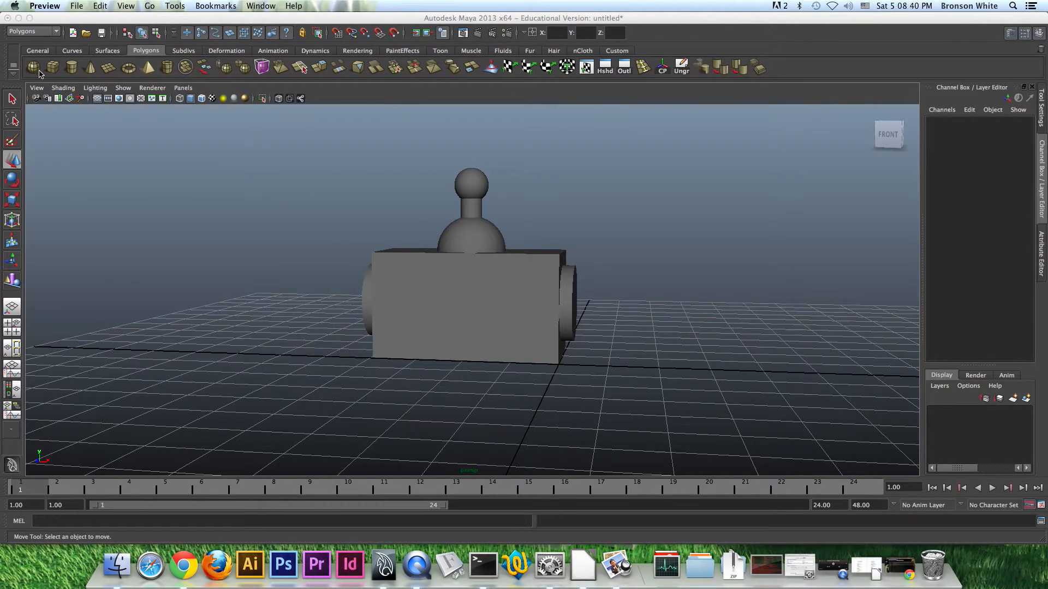
# Draw a polygon eye sphere on the grid and move it to the head's front face, at about X -2.856, Y 1.207, Z -0.068
pyautogui.click(34, 67)
pyautogui.keyDown('alt'); pyautogui.moveTo(701, 391); pyautogui.dragTo(685, 397); pyautogui.keyUp('alt')
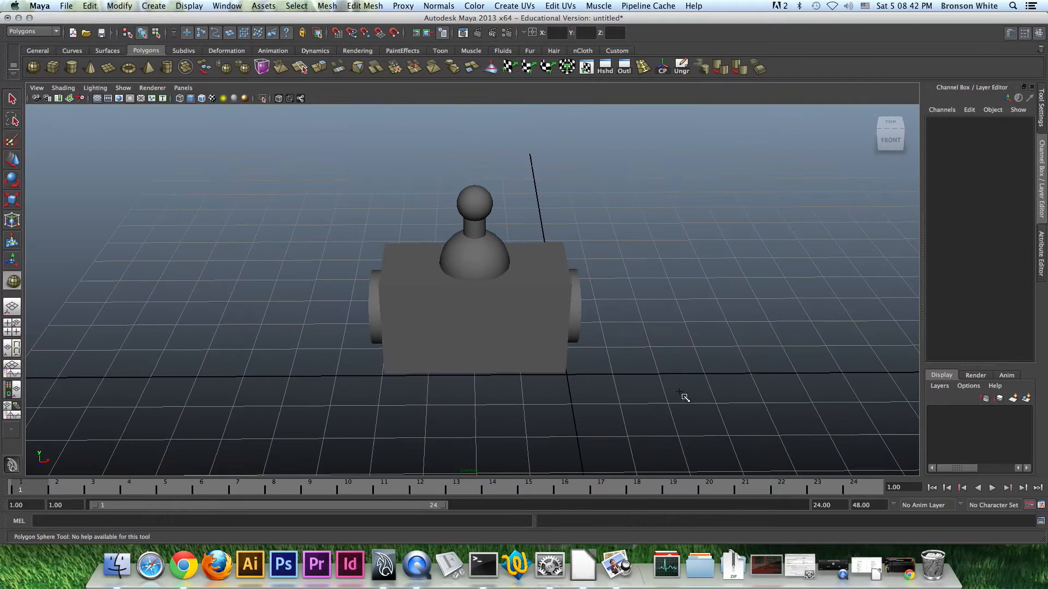
pyautogui.moveTo(627, 355); pyautogui.dragTo(654, 363)
pyautogui.keyDown('alt'); pyautogui.moveTo(649, 386); pyautogui.dragTo(385, 371); pyautogui.keyUp('alt')
pyautogui.keyDown('alt'); pyautogui.moveTo(445, 386); pyautogui.dragTo(433, 282); pyautogui.keyUp('alt')
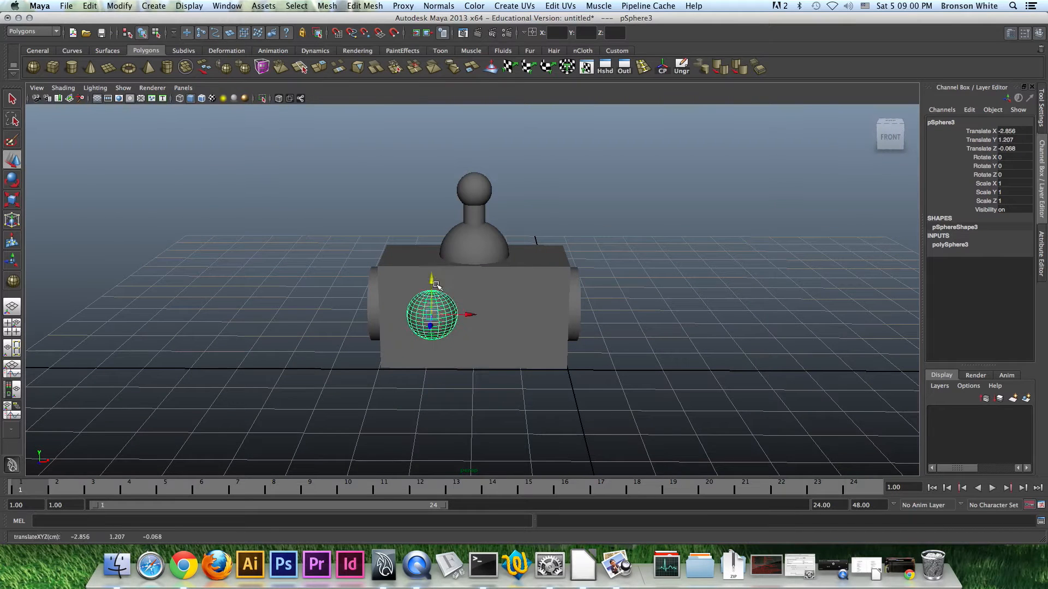
# Reposition the eye sphere on the head in the front view, to about X -2.99, Y 1.47
pyautogui.press('space')
pyautogui.press('space')
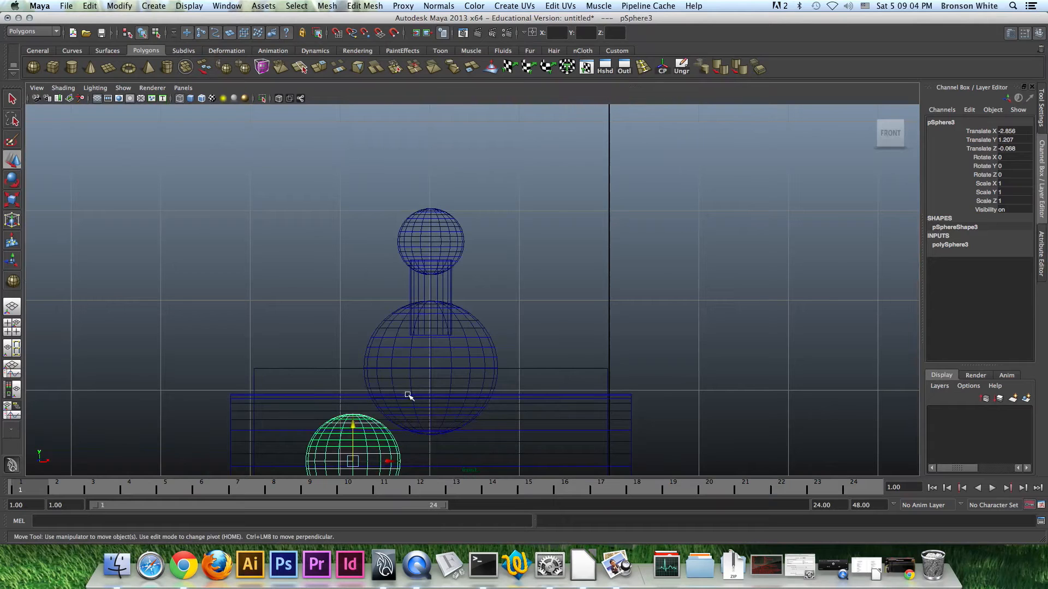
pyautogui.keyDown('alt'); pyautogui.moveTo(469, 398); pyautogui.dragTo(619, 258, button='middle'); pyautogui.keyUp('alt')
pyautogui.moveTo(487, 304); pyautogui.dragTo(484, 271)
pyautogui.moveTo(521, 307)
pyautogui.mouseDown()
pyautogui.moveTo(496, 307)
pyautogui.moveTo(507, 308)
pyautogui.mouseUp()
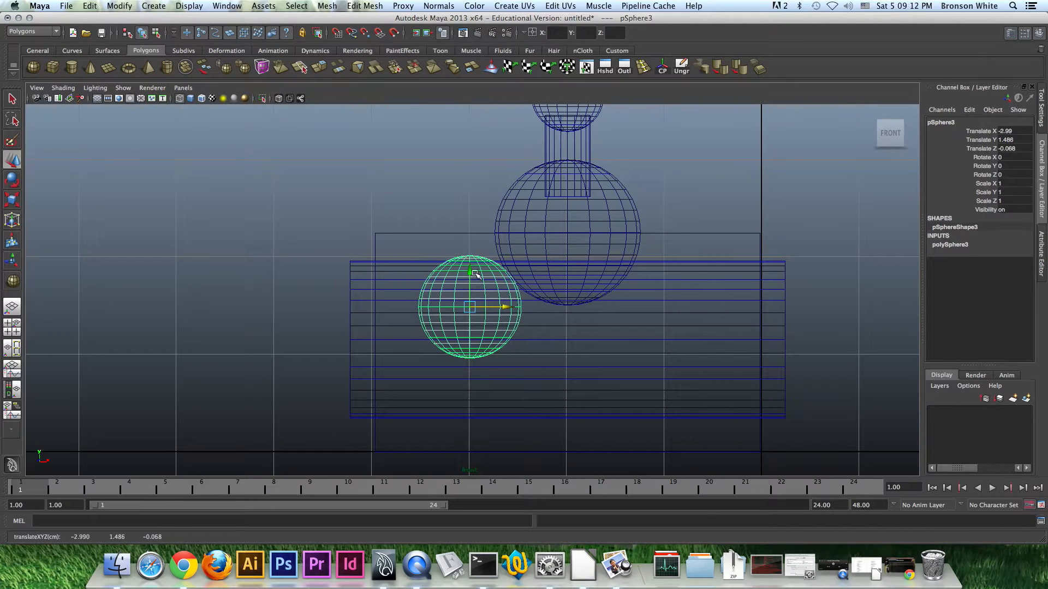
pyautogui.moveTo(471, 270); pyautogui.dragTo(472, 272)
# Try to push the eye sphere deeper into the head's front face, to about Z -0.275
pyautogui.press('space')
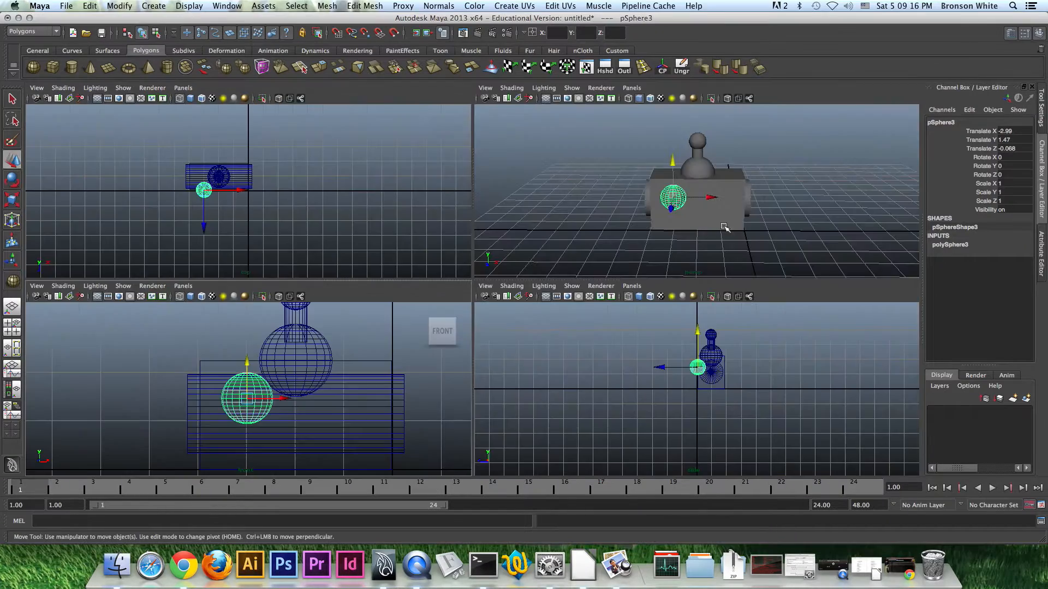
pyautogui.press('space')
pyautogui.keyDown('alt'); pyautogui.moveTo(709, 288); pyautogui.dragTo(611, 326); pyautogui.keyUp('alt')
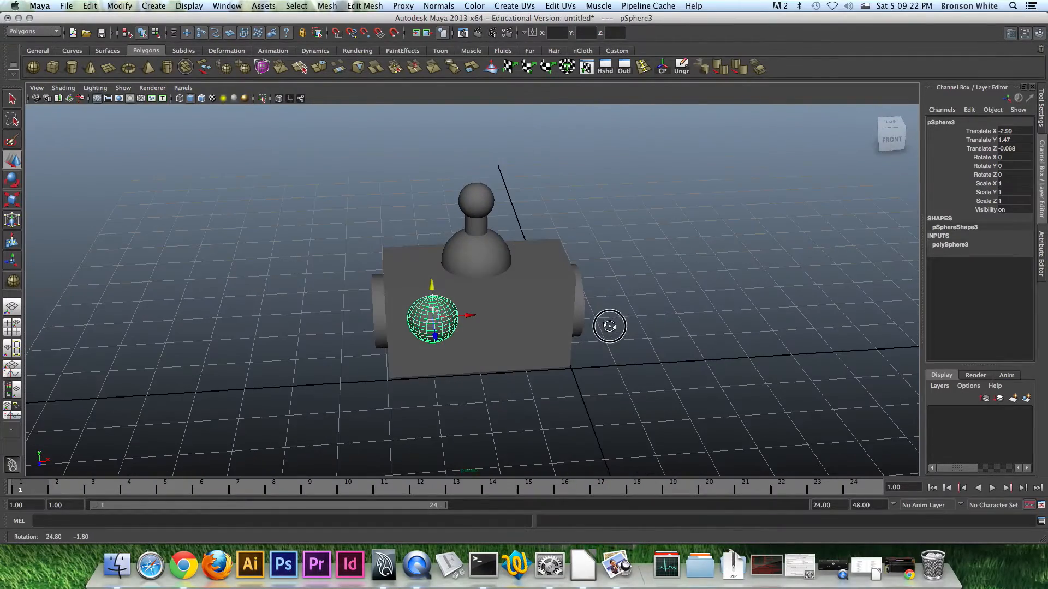
pyautogui.moveTo(528, 360)
pyautogui.keyDown('alt'); pyautogui.mouseDown()
pyautogui.moveTo(603, 344)
pyautogui.moveTo(542, 346)
pyautogui.mouseUp(); pyautogui.keyUp('alt')
pyautogui.keyDown('alt'); pyautogui.moveTo(542, 346); pyautogui.dragTo(587, 369, button='right'); pyautogui.keyUp('alt')
pyautogui.keyDown('alt'); pyautogui.moveTo(587, 369); pyautogui.dragTo(551, 383); pyautogui.keyUp('alt')
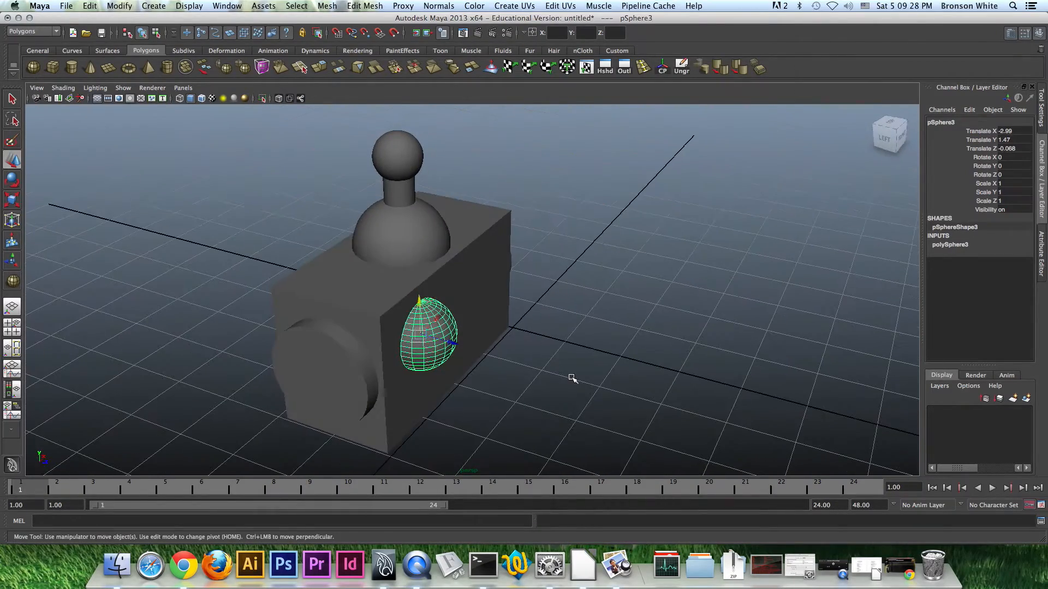
pyautogui.click(455, 344)
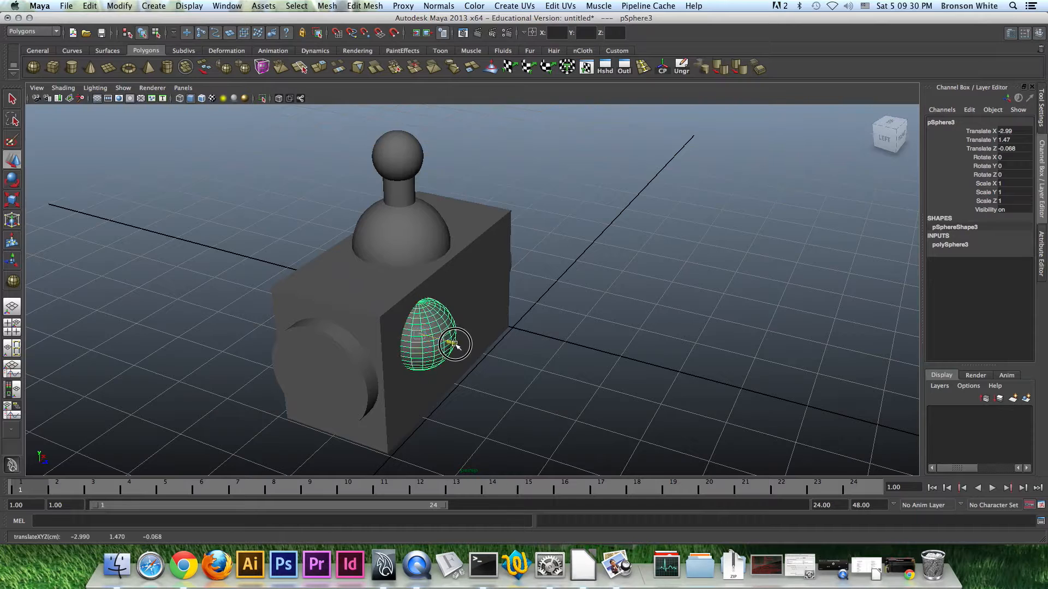
pyautogui.click(442, 343)
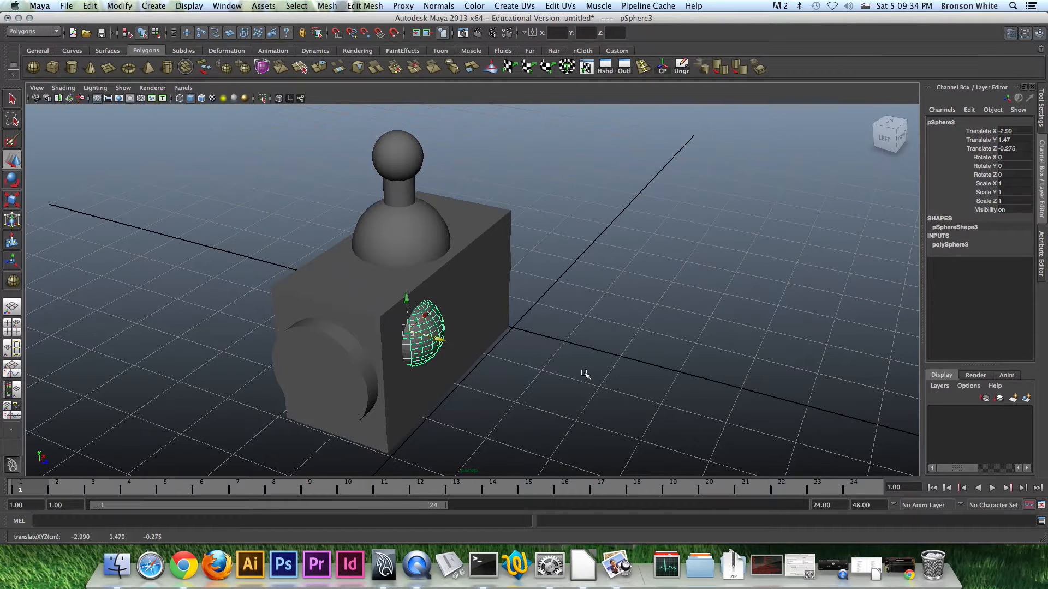
pyautogui.press('z')
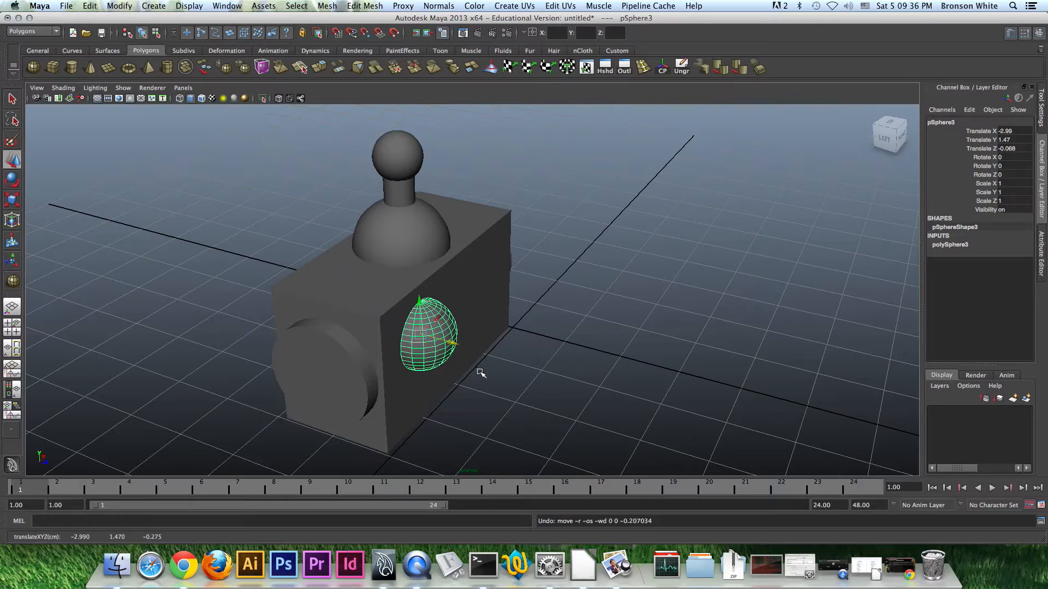
# Flatten the eye sphere in depth by scaling it along Z to about 0.527
pyautogui.press('r')
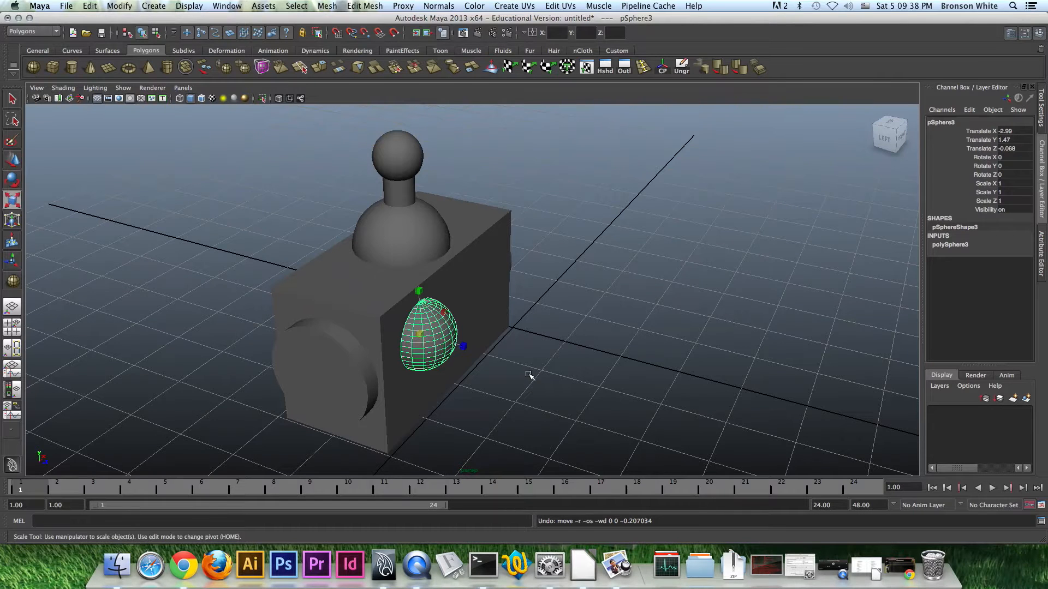
pyautogui.moveTo(529, 373)
pyautogui.keyDown('alt'); pyautogui.mouseDown()
pyautogui.moveTo(503, 356)
pyautogui.moveTo(538, 363)
pyautogui.mouseUp(); pyautogui.keyUp('alt')
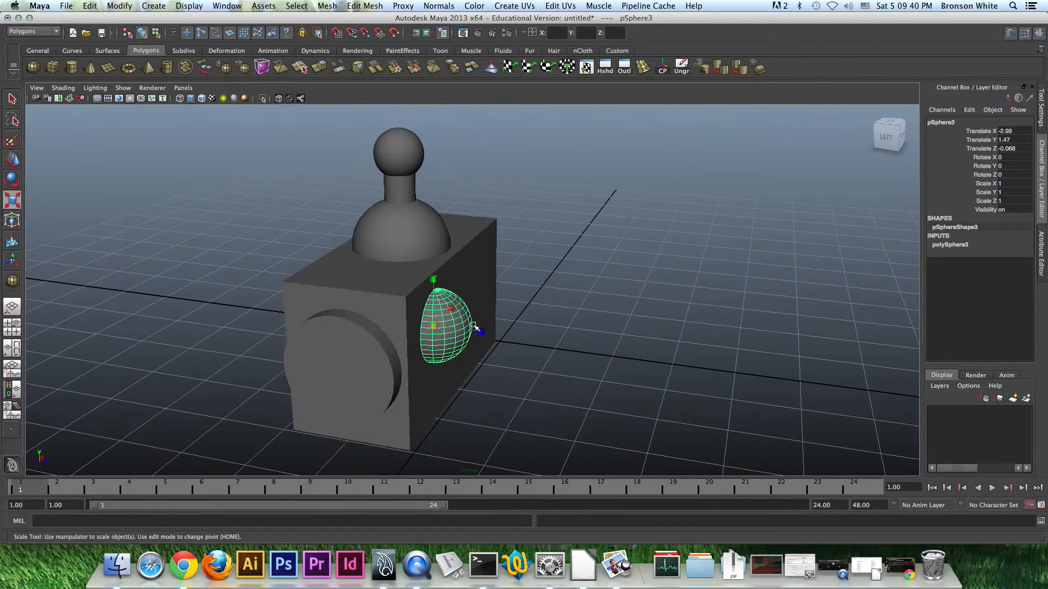
pyautogui.moveTo(481, 332); pyautogui.dragTo(528, 358)
pyautogui.click(578, 365)
pyautogui.click(386, 285)
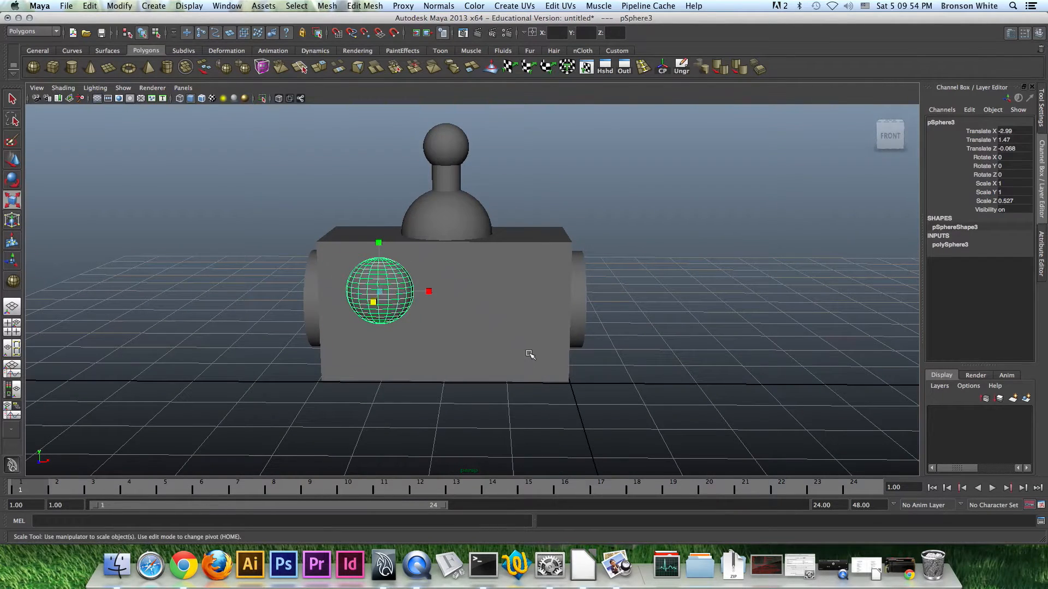
pyautogui.keyDown('alt'); pyautogui.moveTo(580, 355); pyautogui.dragTo(584, 347); pyautogui.keyUp('alt')
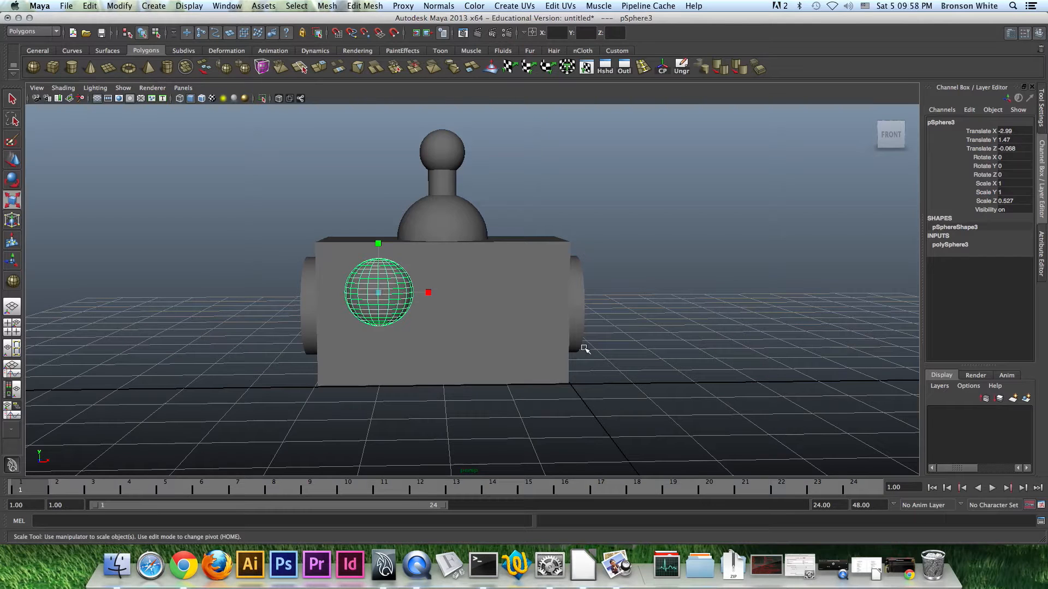
# Duplicate the flattened eye and move the copy along X to the other side of the head's front face, at about X -0.974
pyautogui.press('w')
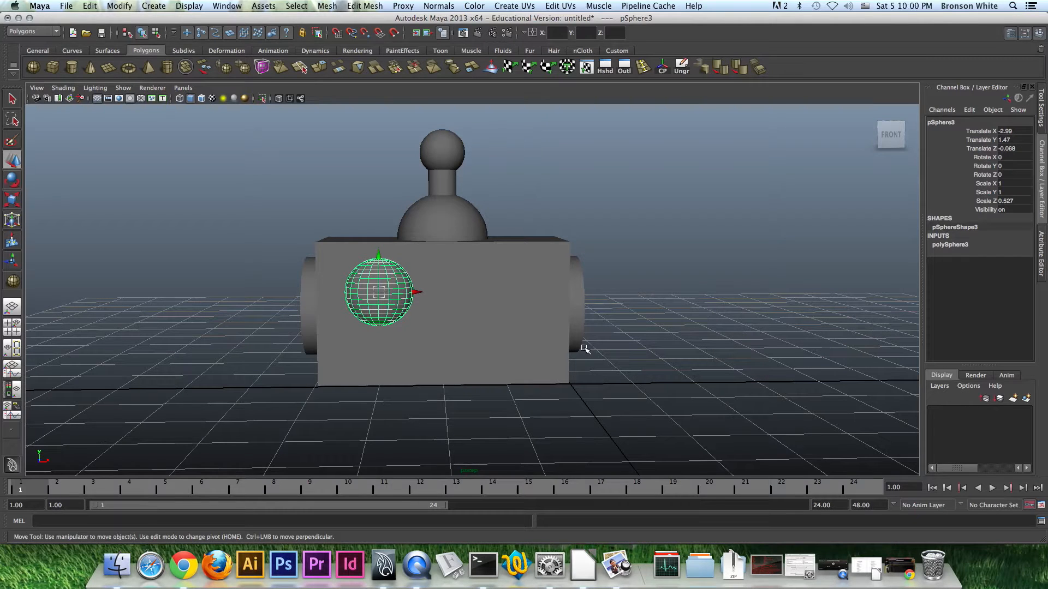
pyautogui.press('super+d')
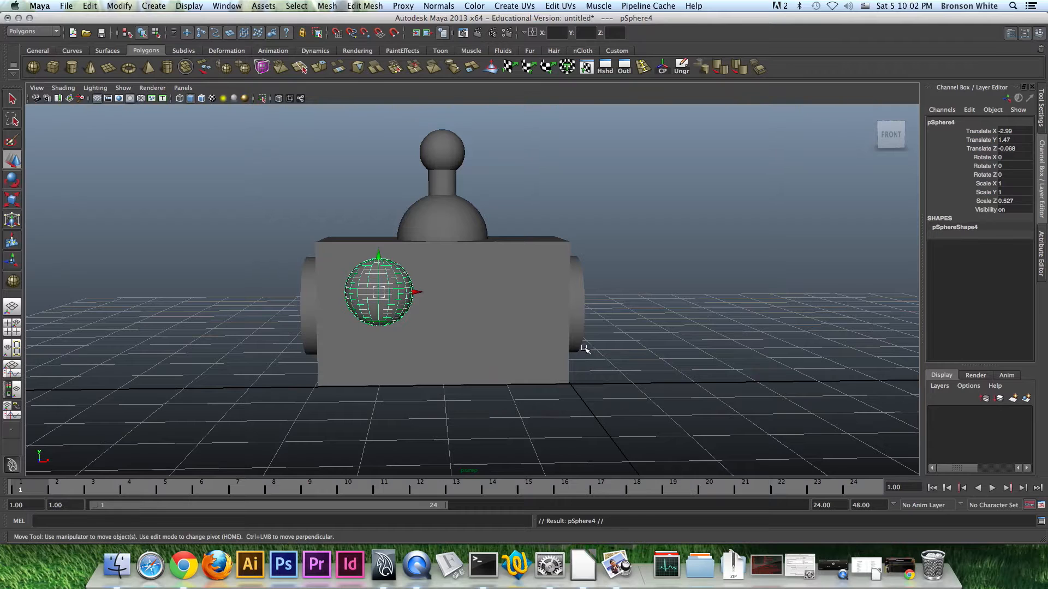
pyautogui.moveTo(416, 294); pyautogui.dragTo(552, 318)
pyautogui.press('space')
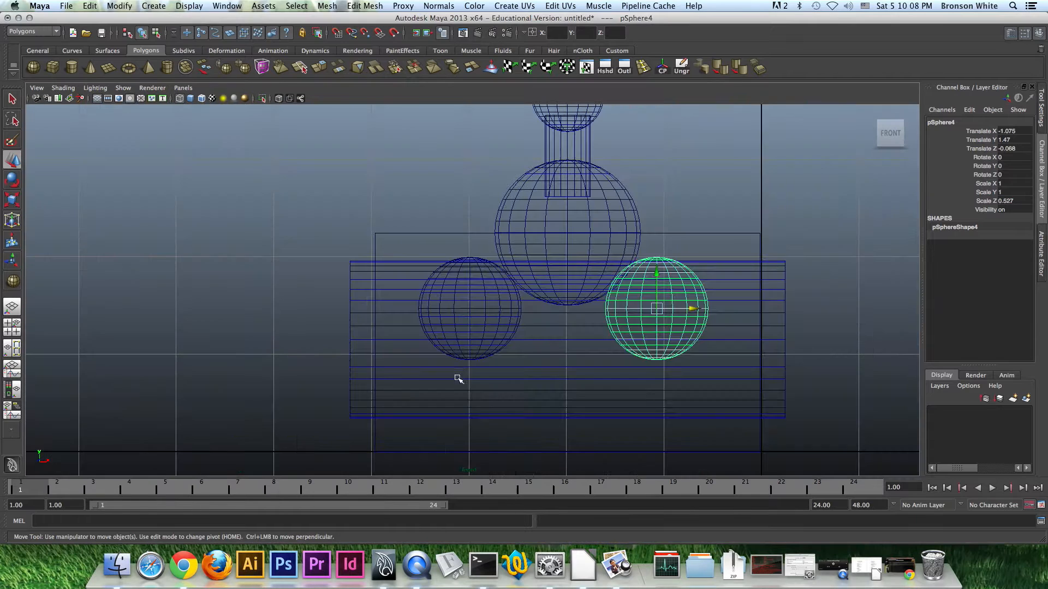
pyautogui.moveTo(692, 309); pyautogui.dragTo(703, 310)
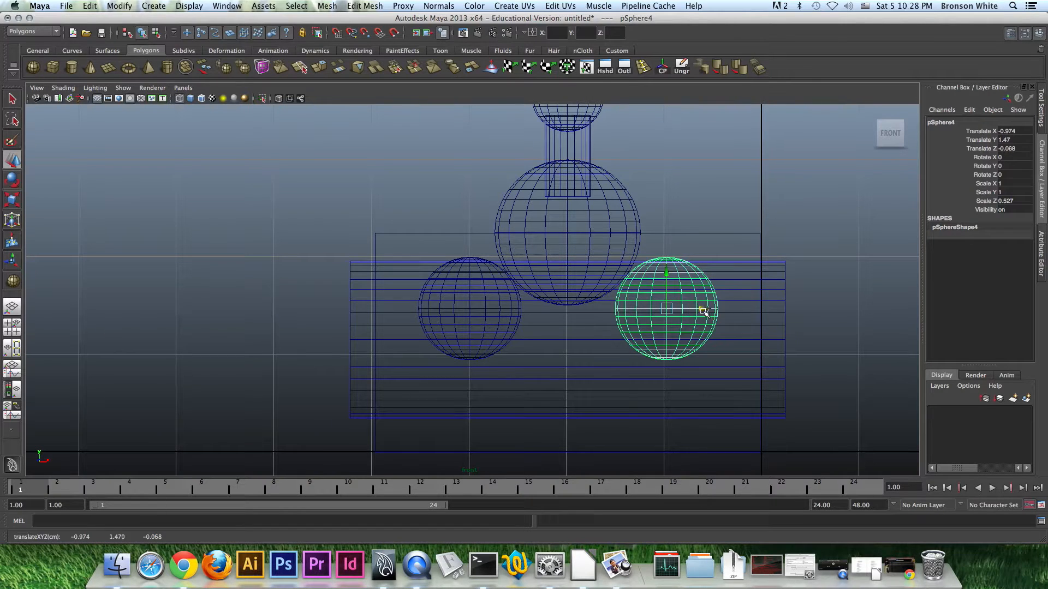
pyautogui.press('space')
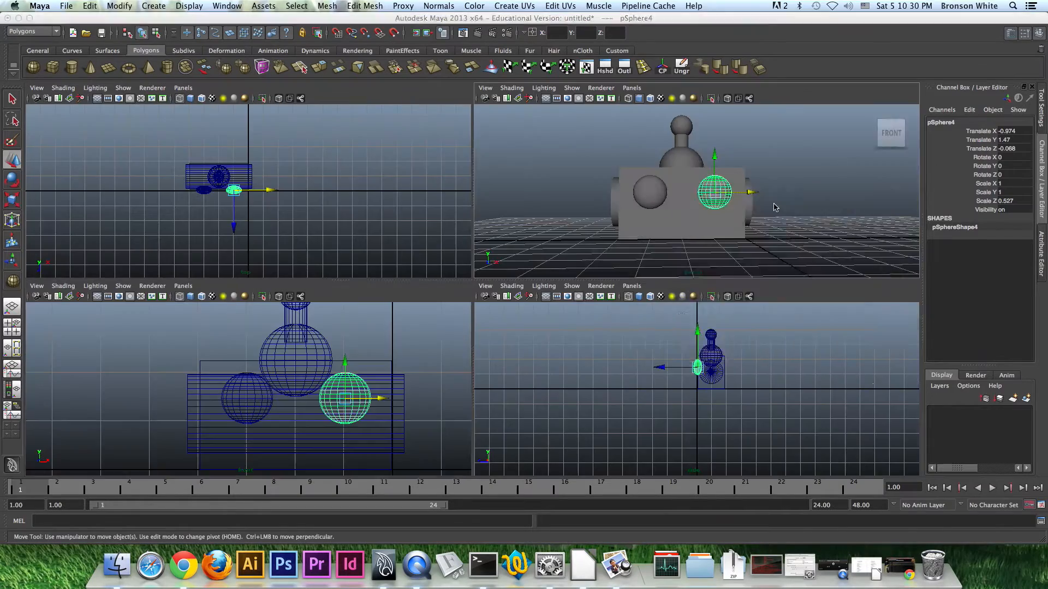
pyautogui.press('space')
pyautogui.click(753, 217)
pyautogui.moveTo(753, 217)
pyautogui.keyDown('alt'); pyautogui.mouseDown()
pyautogui.moveTo(661, 282)
pyautogui.moveTo(706, 288)
pyautogui.moveTo(715, 267)
pyautogui.moveTo(674, 288)
pyautogui.moveTo(679, 301)
pyautogui.moveTo(688, 282)
pyautogui.mouseUp(); pyautogui.keyUp('alt')
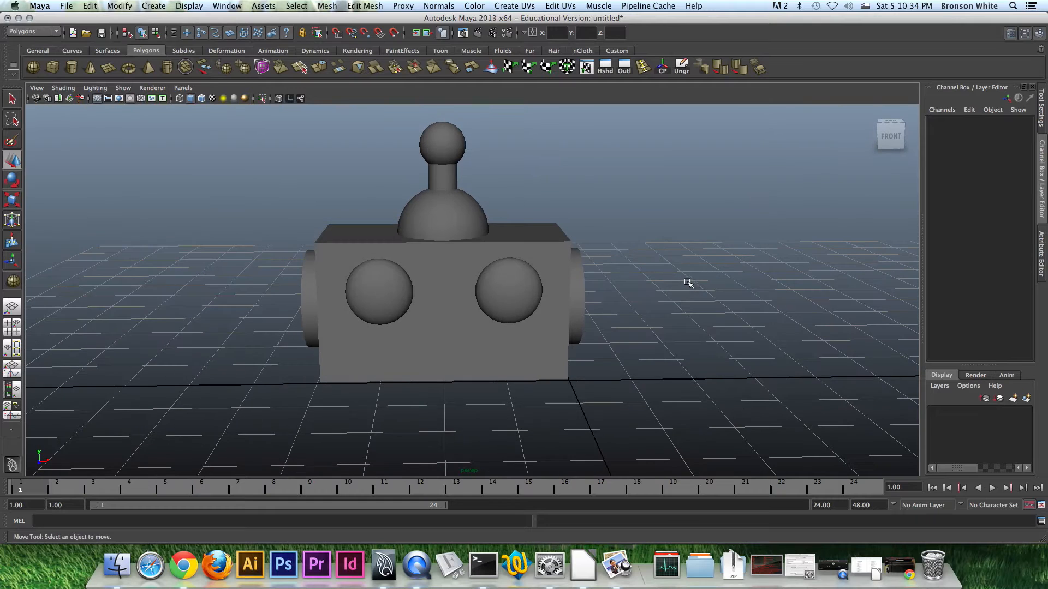
# Move both eyes slightly inward along X in the front view, placing the original eye at about X -2.923
pyautogui.press('space')
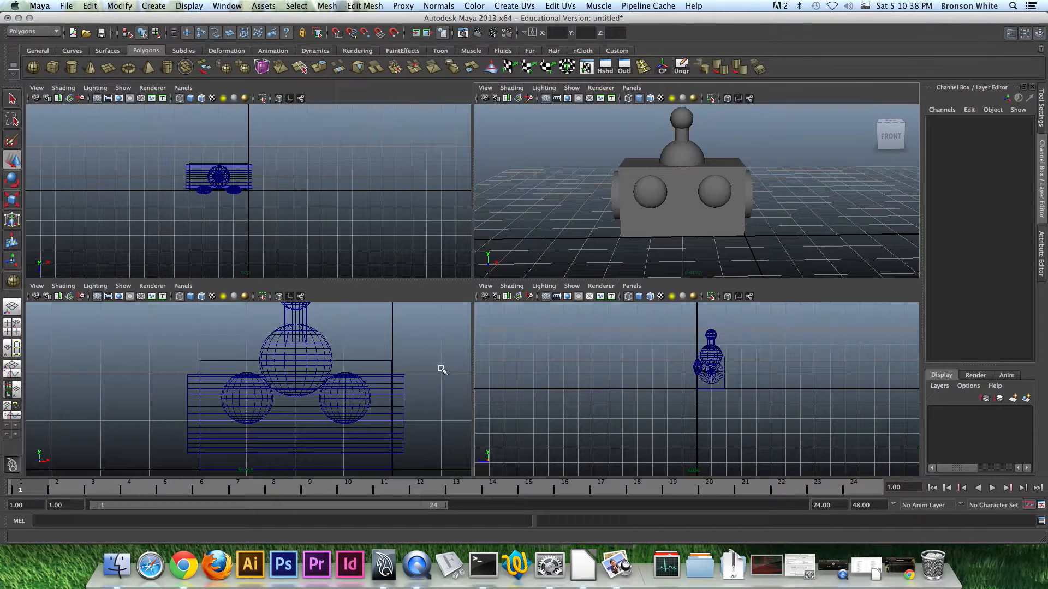
pyautogui.press('space')
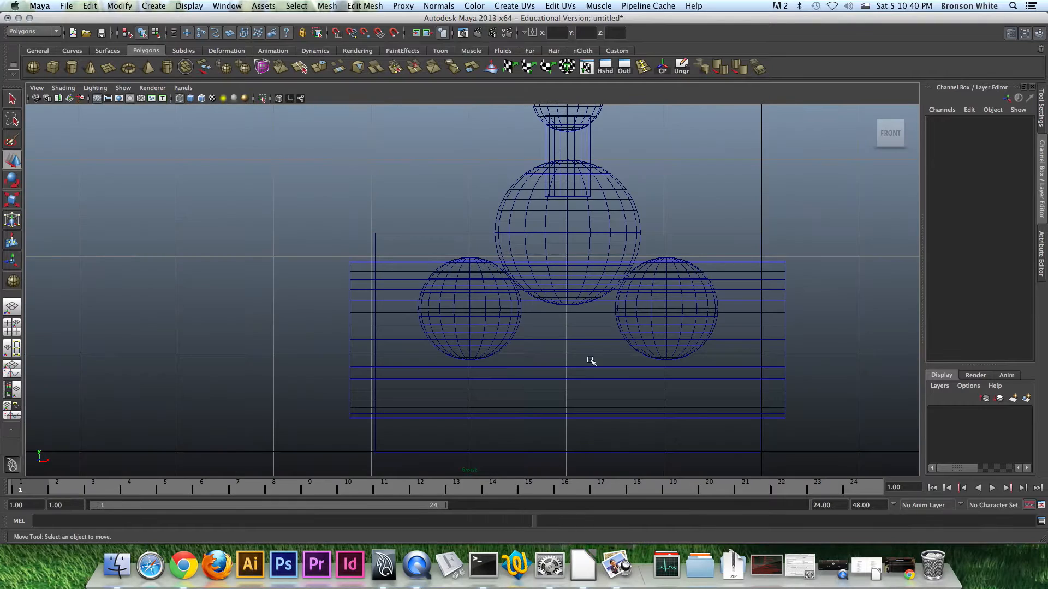
pyautogui.click(684, 301)
pyautogui.moveTo(702, 312); pyautogui.dragTo(694, 309)
pyautogui.click(489, 313)
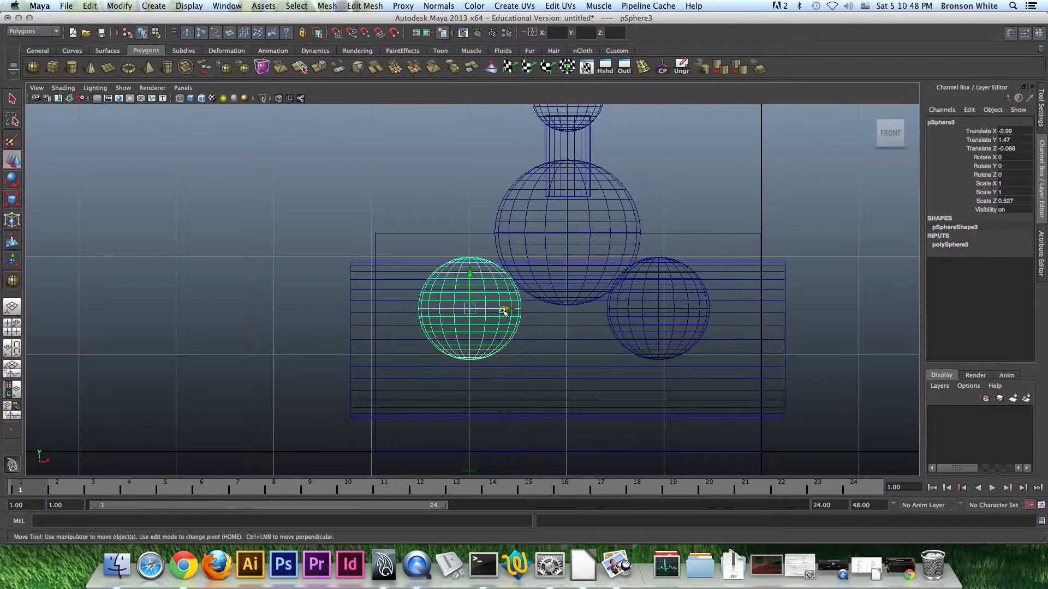
pyautogui.moveTo(505, 312); pyautogui.dragTo(514, 311)
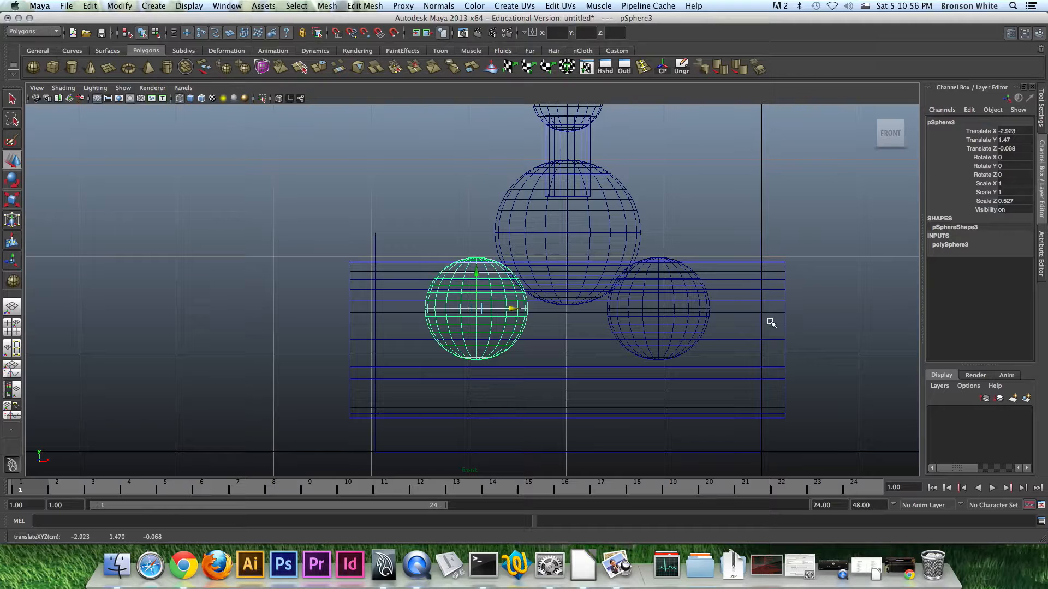
pyautogui.click(718, 206)
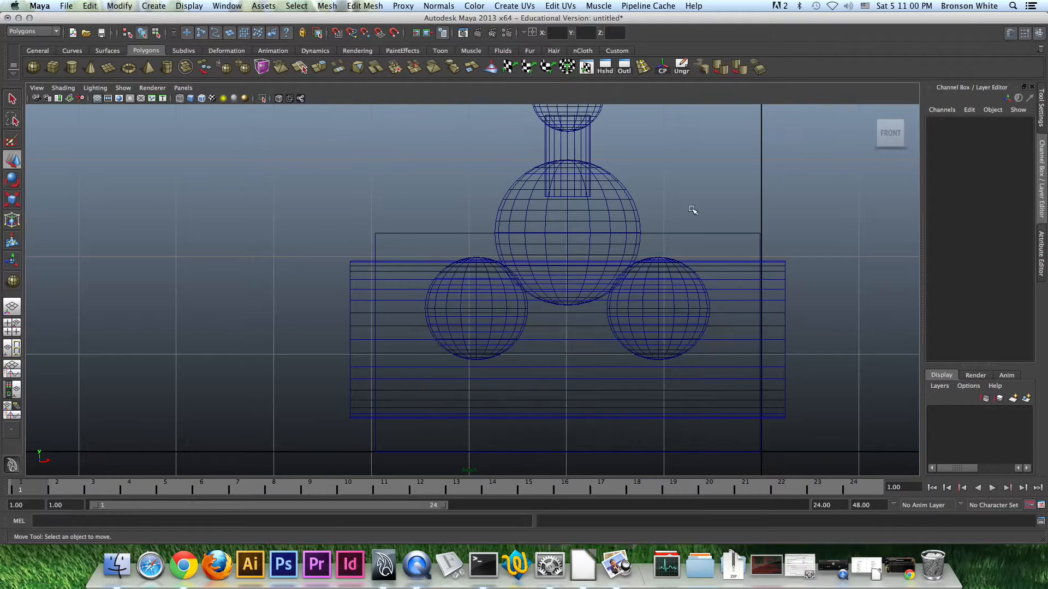
pyautogui.press('space')
pyautogui.press('space')
pyautogui.moveTo(731, 229)
pyautogui.keyDown('alt'); pyautogui.mouseDown()
pyautogui.moveTo(662, 288)
pyautogui.moveTo(628, 289)
pyautogui.moveTo(762, 304)
pyautogui.moveTo(677, 296)
pyautogui.mouseUp(); pyautogui.keyUp('alt')
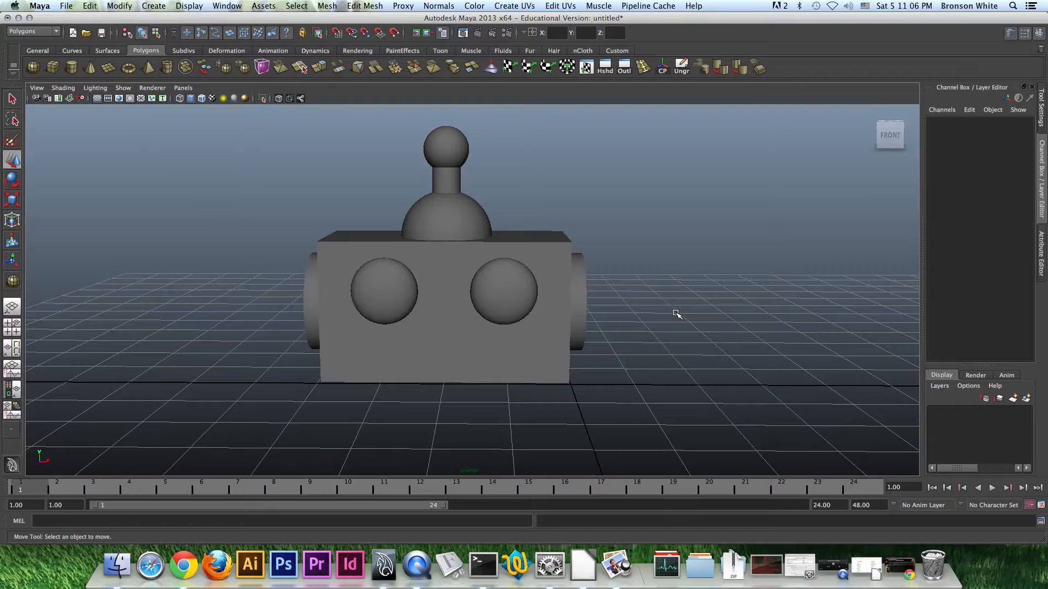
# Examine the head with its two eyes and compare it with the robot's face in the Preview reference image assignment1_photo.jpg
pyautogui.keyDown('alt'); pyautogui.moveTo(671, 315); pyautogui.dragTo(660, 353); pyautogui.keyUp('alt')
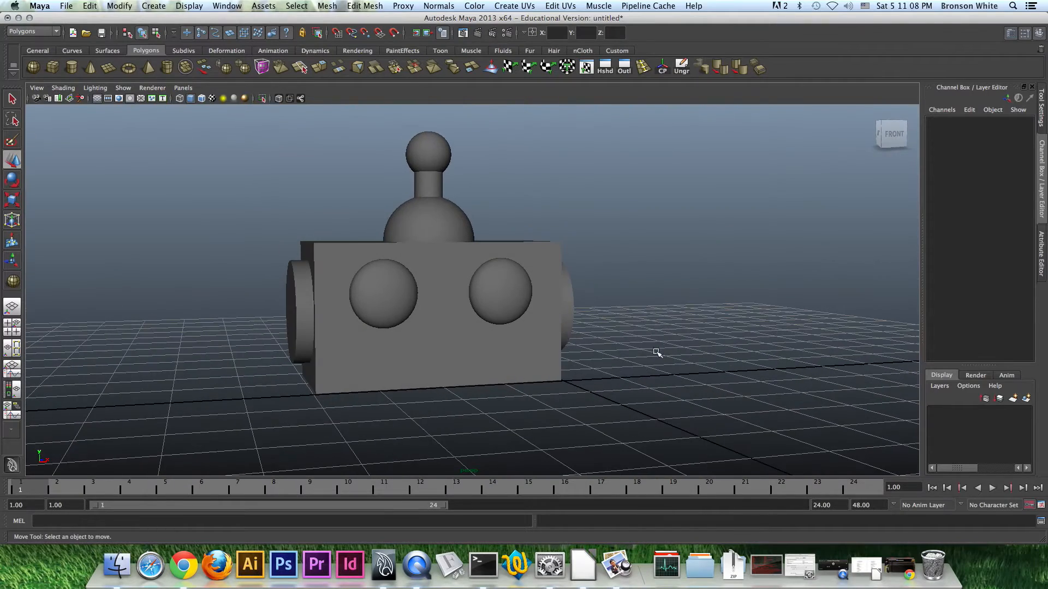
pyautogui.keyDown('alt'); pyautogui.moveTo(659, 353); pyautogui.dragTo(652, 303, button='middle'); pyautogui.keyUp('alt')
pyautogui.keyDown('alt'); pyautogui.moveTo(652, 303); pyautogui.dragTo(627, 316); pyautogui.keyUp('alt')
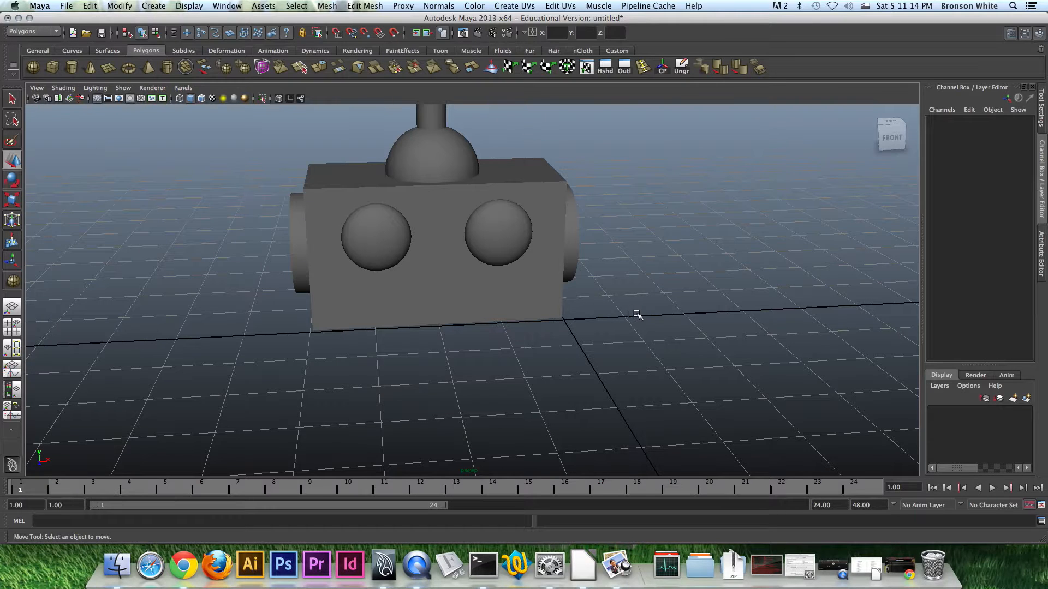
pyautogui.press('super+Tab')
pyautogui.moveTo(227, 140); pyautogui.dragTo(330, 135)
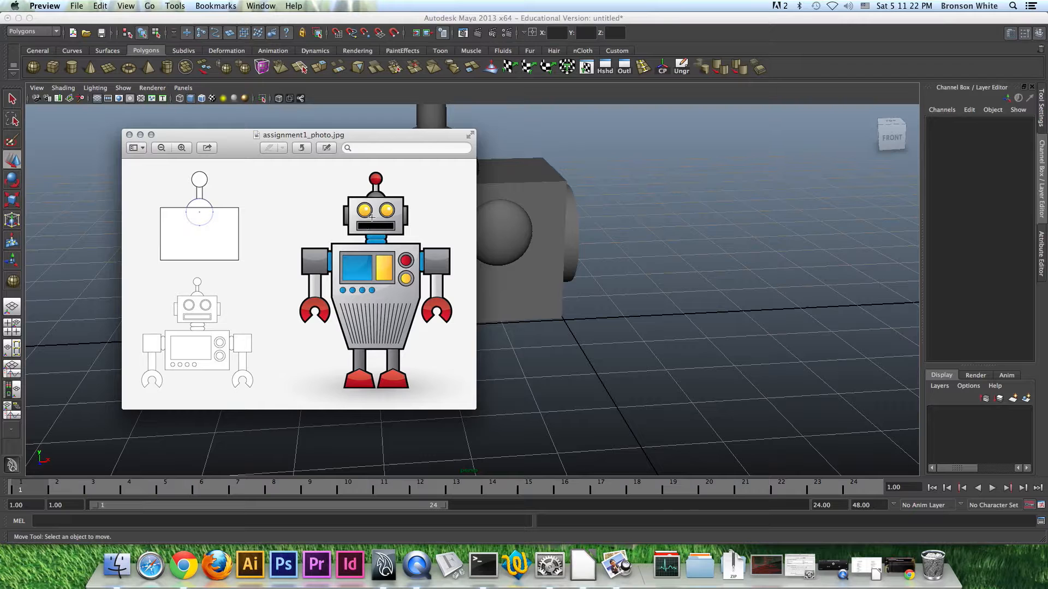
pyautogui.moveTo(371, 136); pyautogui.dragTo(0, 106)
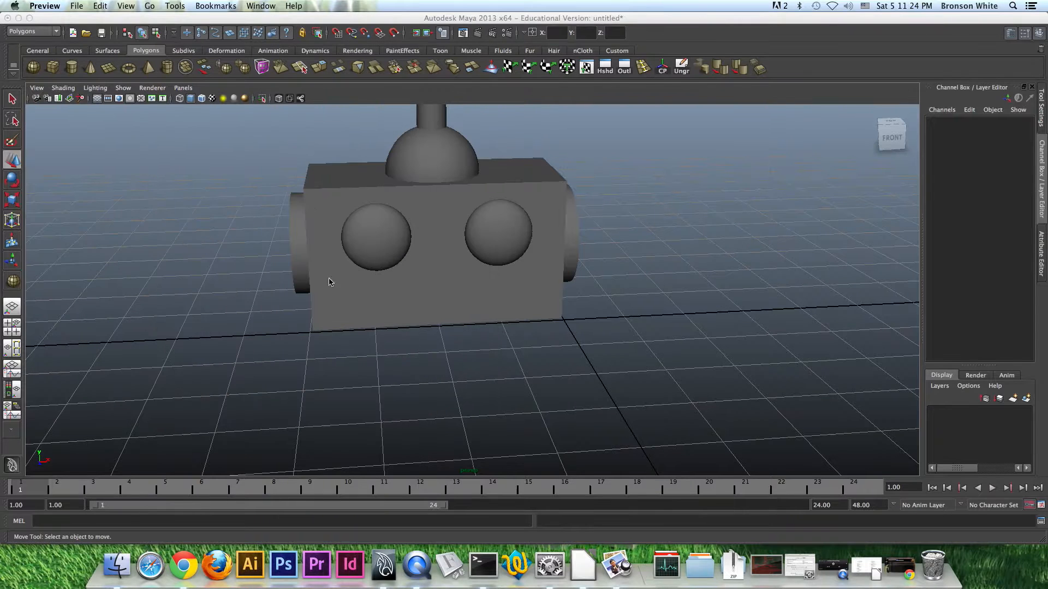
pyautogui.keyDown('alt'); pyautogui.moveTo(543, 314); pyautogui.dragTo(498, 304); pyautogui.keyUp('alt')
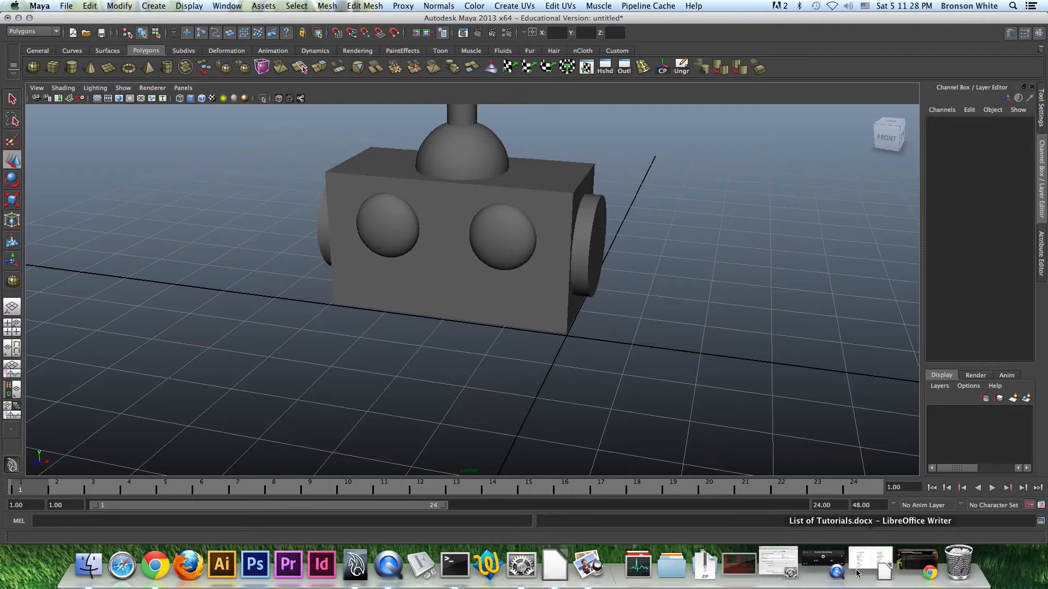
pyautogui.click(616, 567)
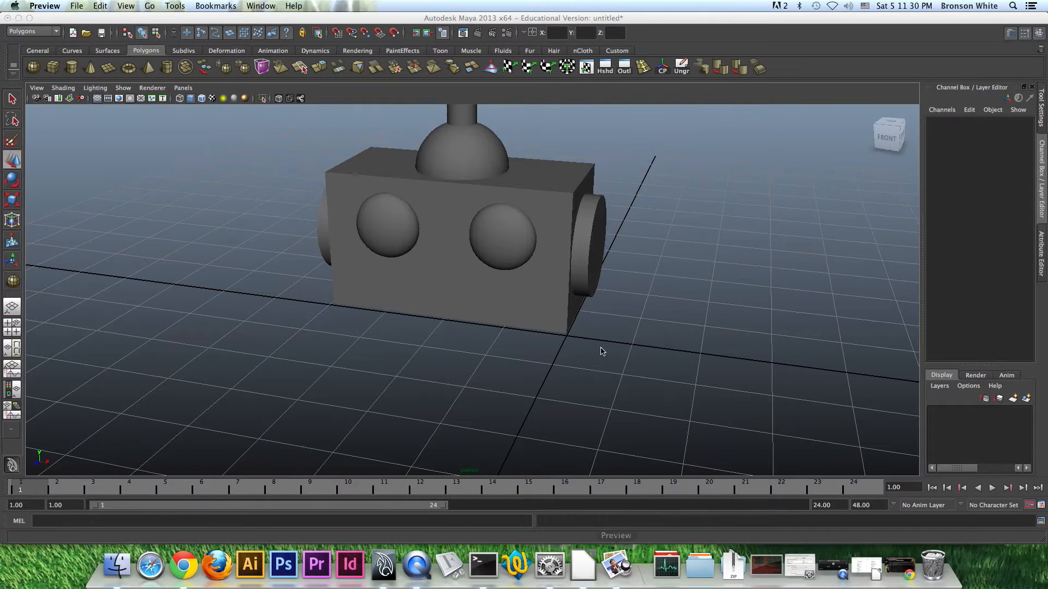
pyautogui.moveTo(543, 362)
pyautogui.keyDown('alt'); pyautogui.mouseDown()
pyautogui.moveTo(573, 346)
pyautogui.moveTo(552, 346)
pyautogui.mouseUp(); pyautogui.keyUp('alt')
pyautogui.click(614, 569)
pyautogui.click(482, 21)
pyautogui.moveTo(580, 240)
pyautogui.keyDown('alt'); pyautogui.mouseDown()
pyautogui.moveTo(565, 224)
pyautogui.moveTo(568, 234)
pyautogui.mouseUp(); pyautogui.keyUp('alt')
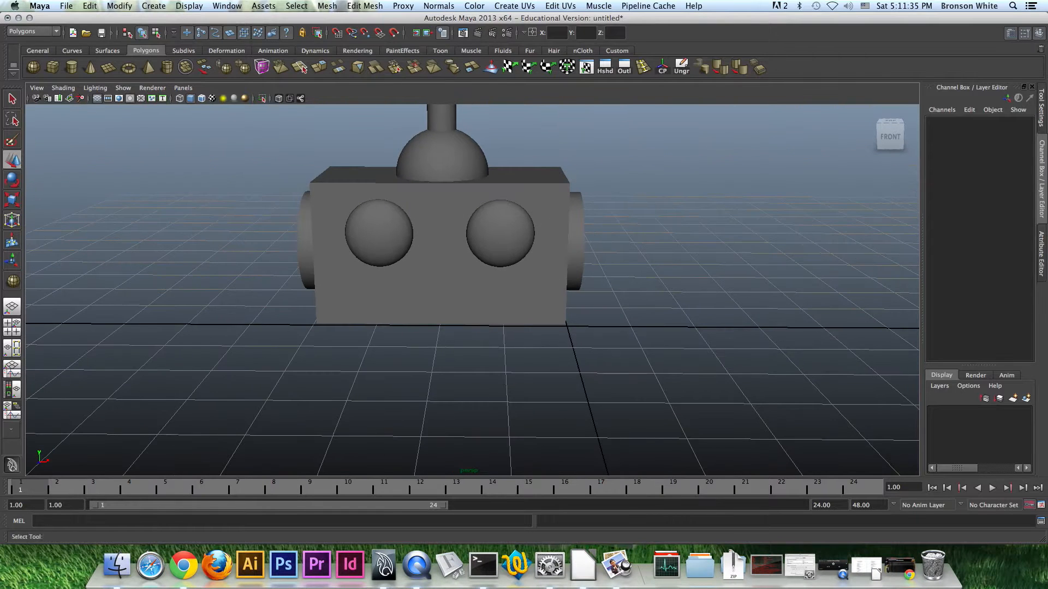
# Draw a wide, thin polygon cube below the eyes in the front view as the robot's mouth
pyautogui.click(53, 68)
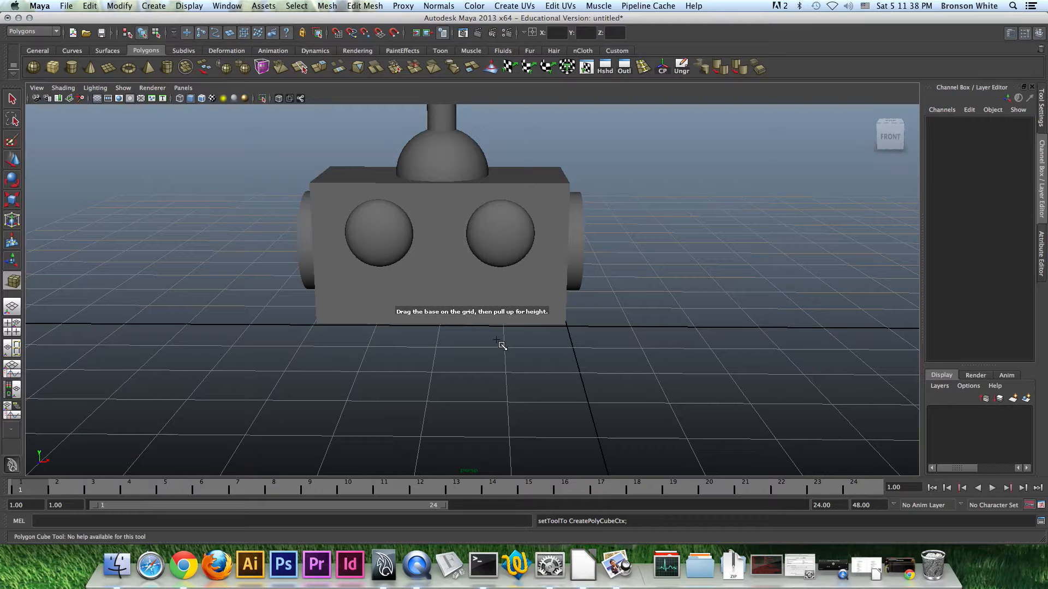
pyautogui.press('space')
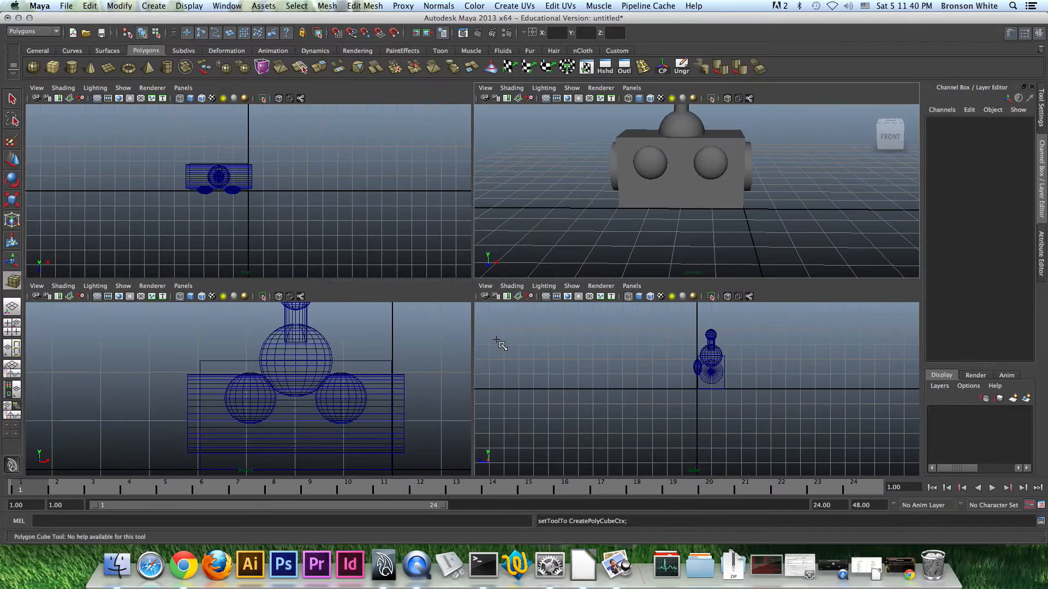
pyautogui.press('space')
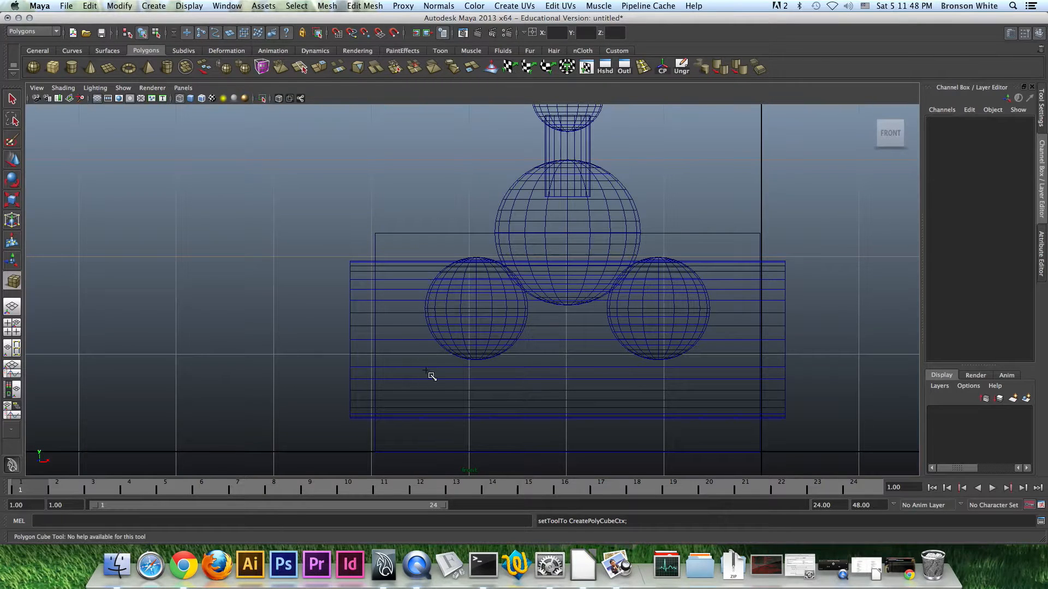
pyautogui.moveTo(427, 377); pyautogui.dragTo(712, 435)
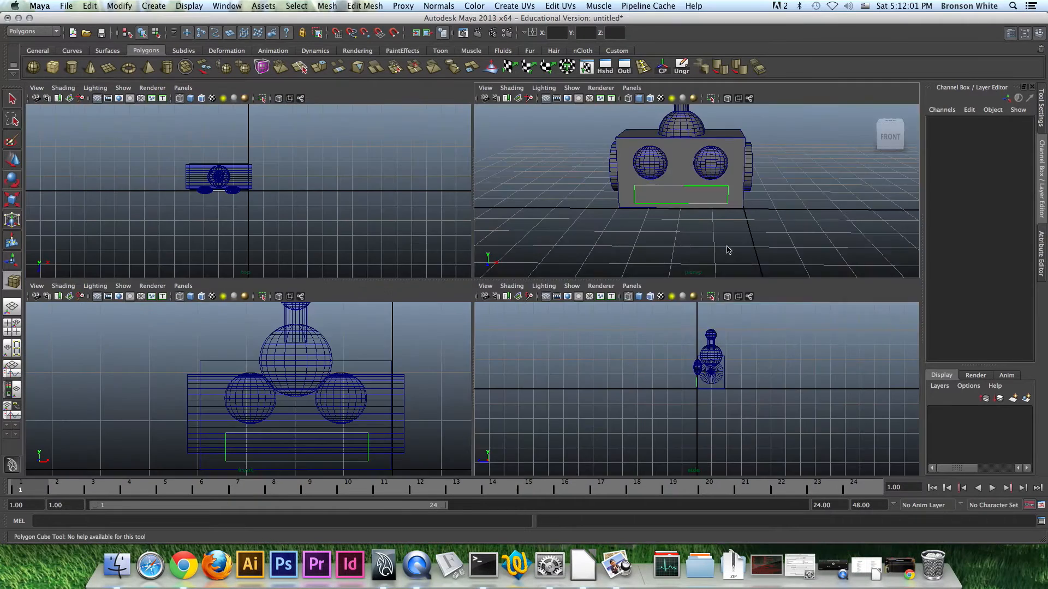
pyautogui.press('space')
pyautogui.keyDown('alt'); pyautogui.moveTo(664, 297); pyautogui.dragTo(552, 297); pyautogui.keyUp('alt')
pyautogui.moveTo(466, 325); pyautogui.dragTo(461, 316)
# Move the mouth box onto the head's front face, at about X -1.965, Y 0.469, Z -0.039
pyautogui.press('w')
pyautogui.keyDown('alt'); pyautogui.moveTo(486, 352); pyautogui.dragTo(685, 348); pyautogui.keyUp('alt')
pyautogui.moveTo(501, 313); pyautogui.dragTo(435, 304)
pyautogui.keyDown('alt'); pyautogui.moveTo(528, 304); pyautogui.dragTo(553, 272); pyautogui.keyUp('alt')
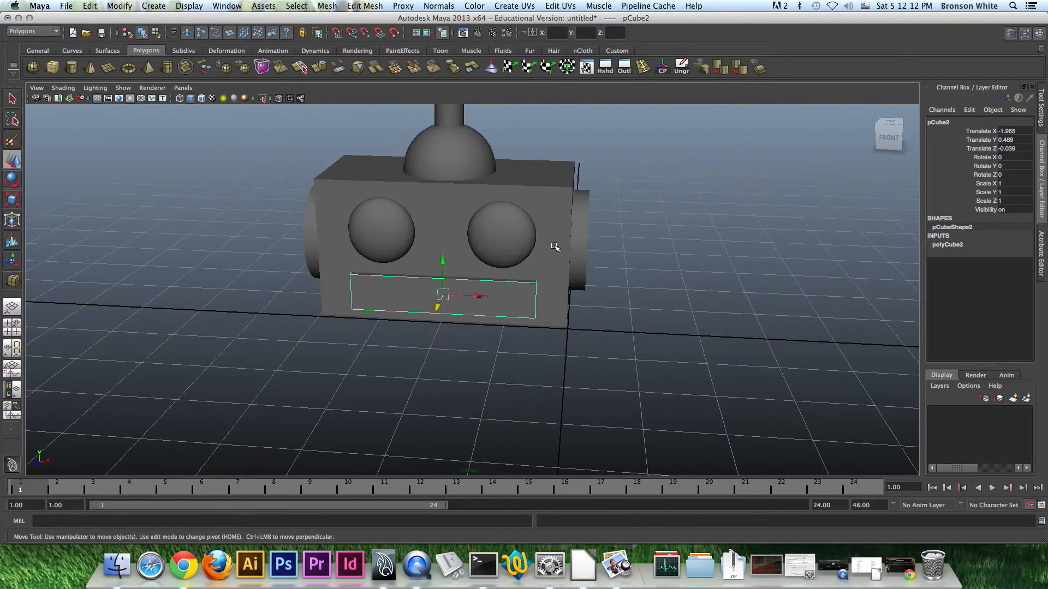
# Centre the mouth box on the head along X with the Align Tool
pyautogui.click(556, 246)
pyautogui.click(119, 6)
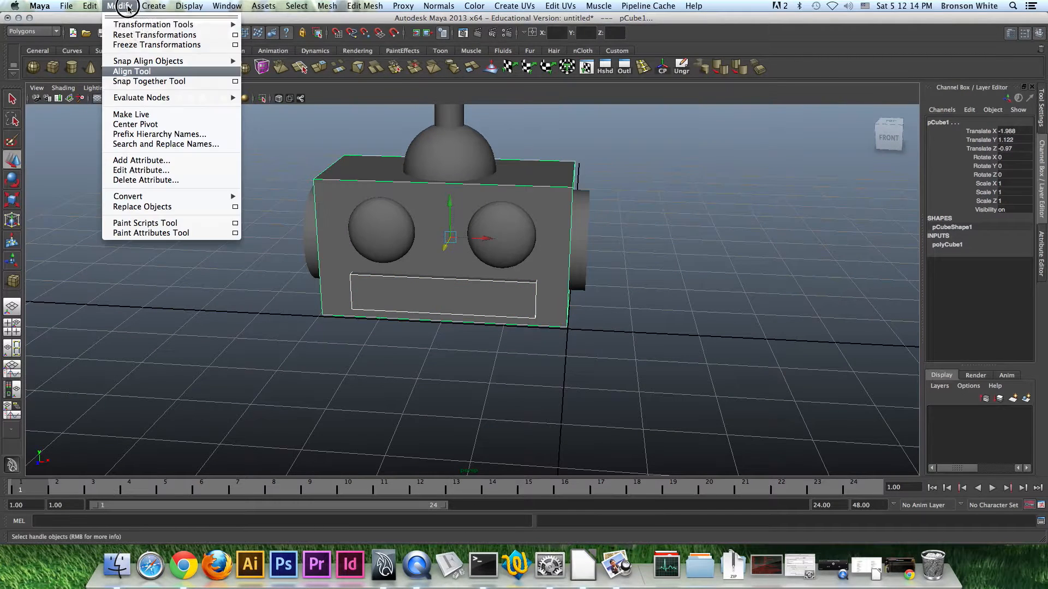
pyautogui.click(145, 72)
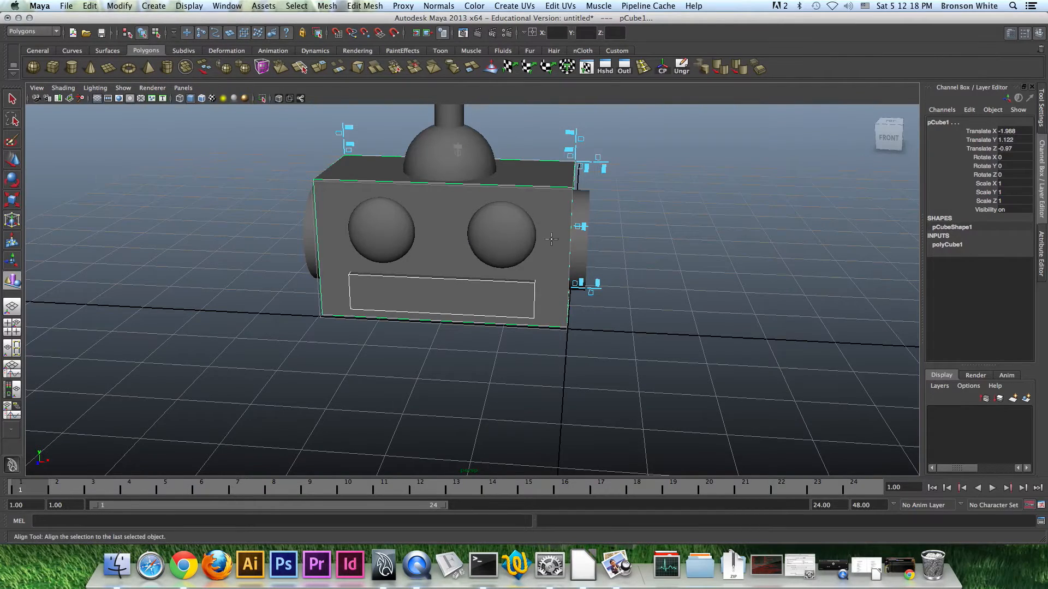
pyautogui.keyDown('alt'); pyautogui.moveTo(551, 239); pyautogui.dragTo(514, 262); pyautogui.keyUp('alt')
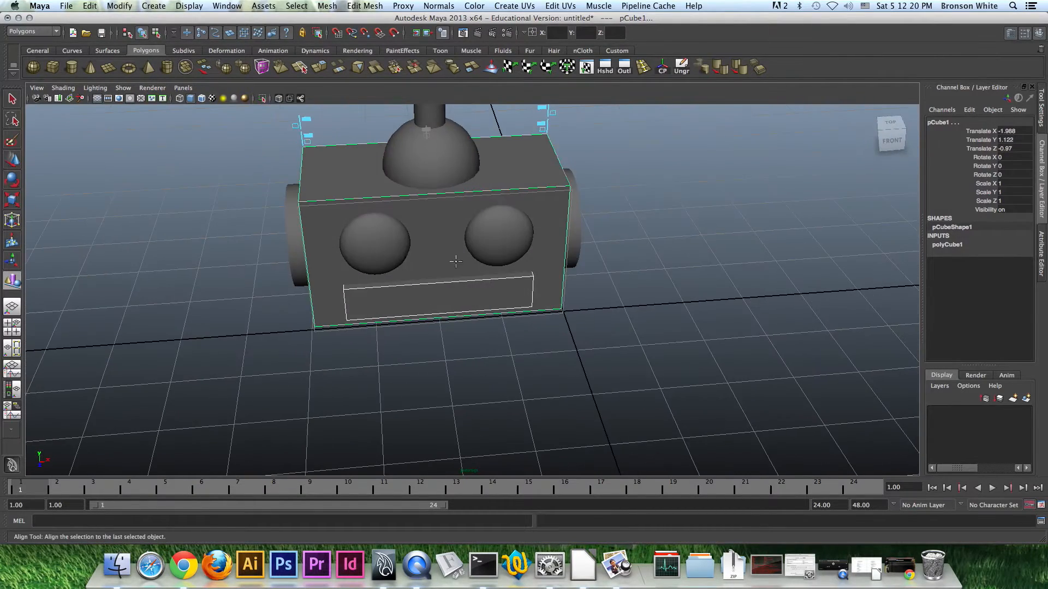
pyautogui.press('w')
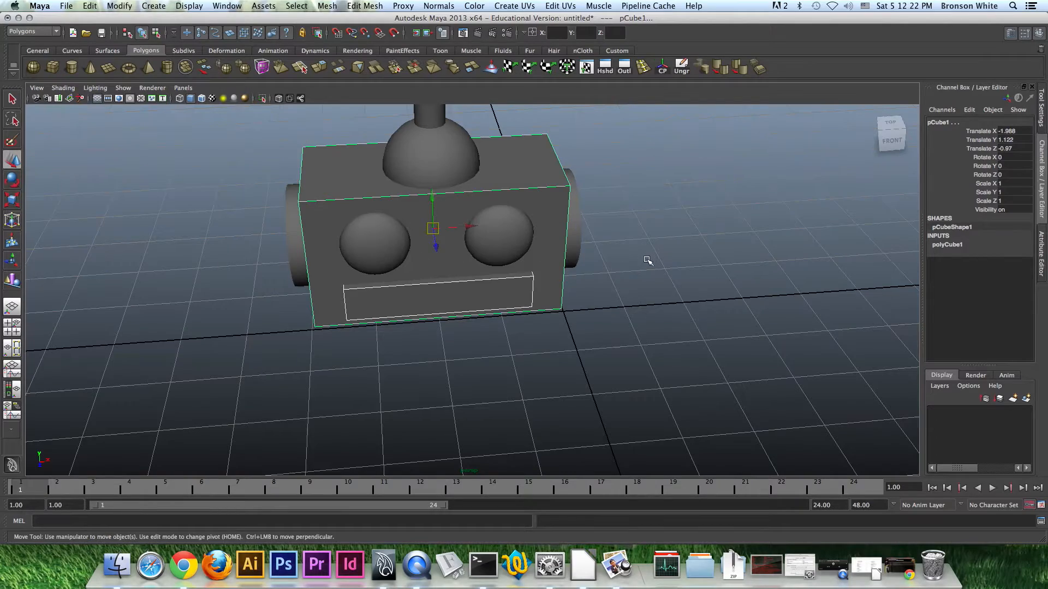
# Narrow the mouth box slightly along X in the front view, to a Scale X of about 0.978
pyautogui.keyDown('alt'); pyautogui.moveTo(644, 257); pyautogui.dragTo(586, 287); pyautogui.keyUp('alt')
pyautogui.click(661, 227)
pyautogui.scroll(5, 476, 311)
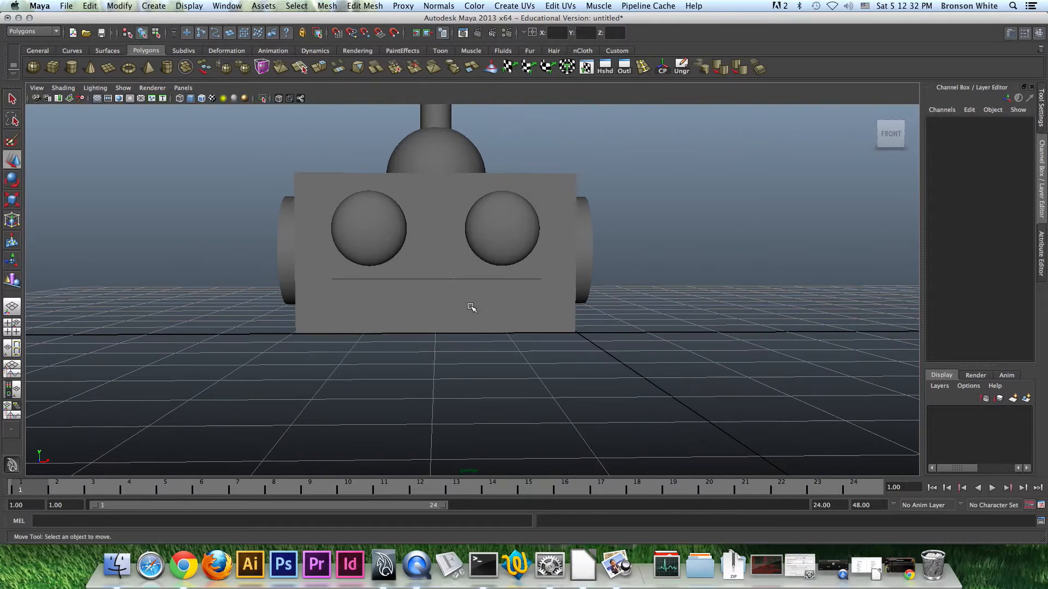
pyautogui.click(471, 304)
pyautogui.press('space')
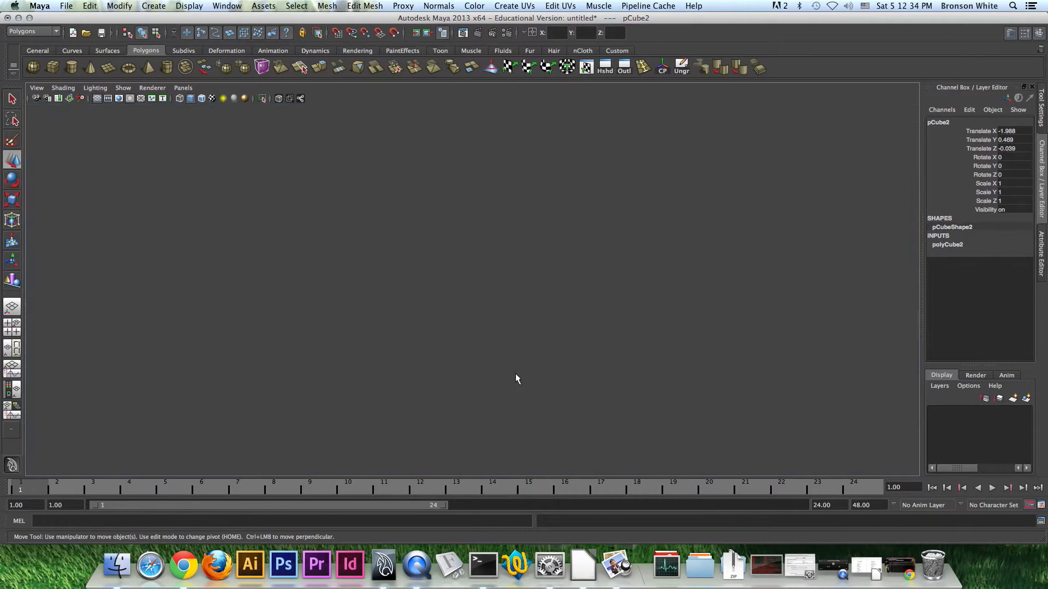
pyautogui.press('space')
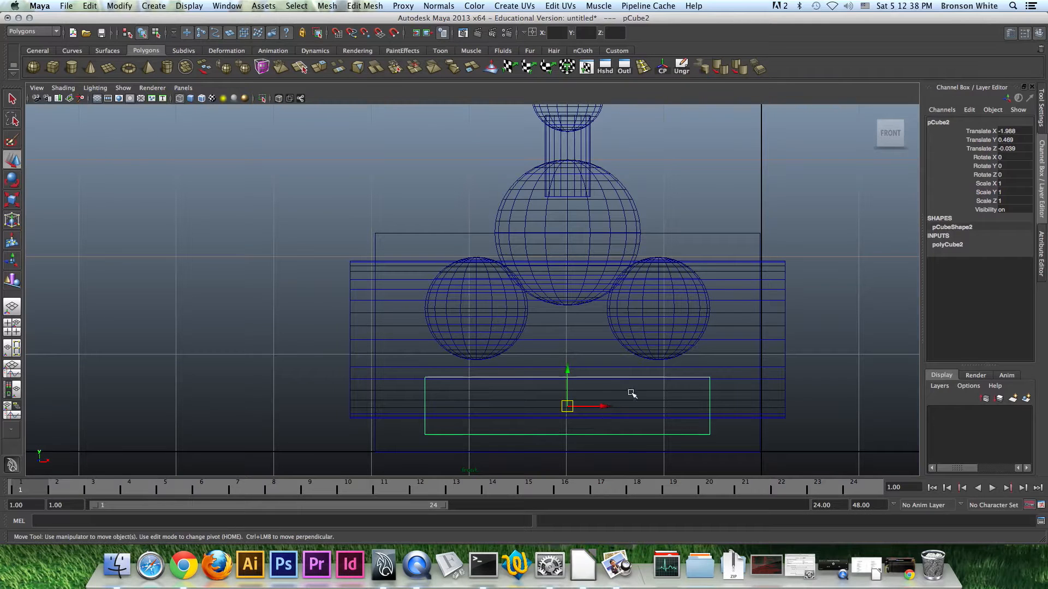
pyautogui.press('r')
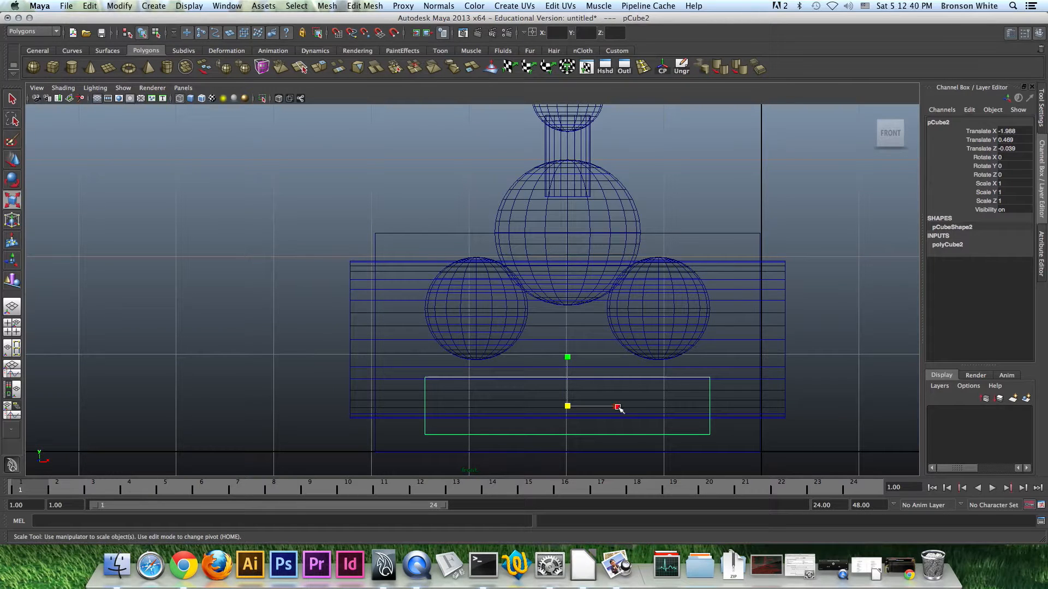
pyautogui.moveTo(617, 406); pyautogui.dragTo(615, 408)
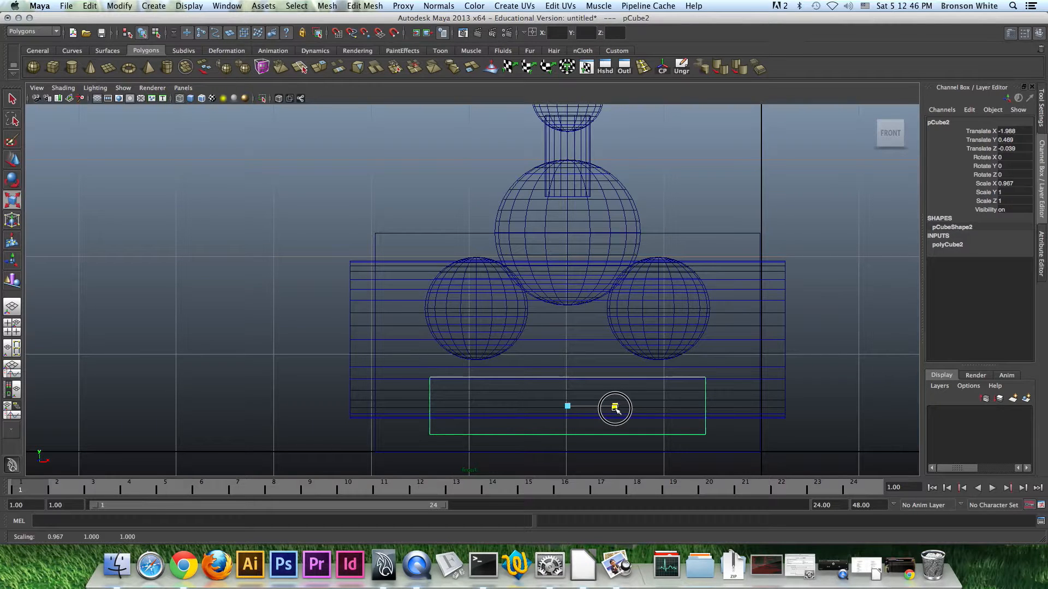
pyautogui.moveTo(615, 408); pyautogui.dragTo(620, 407)
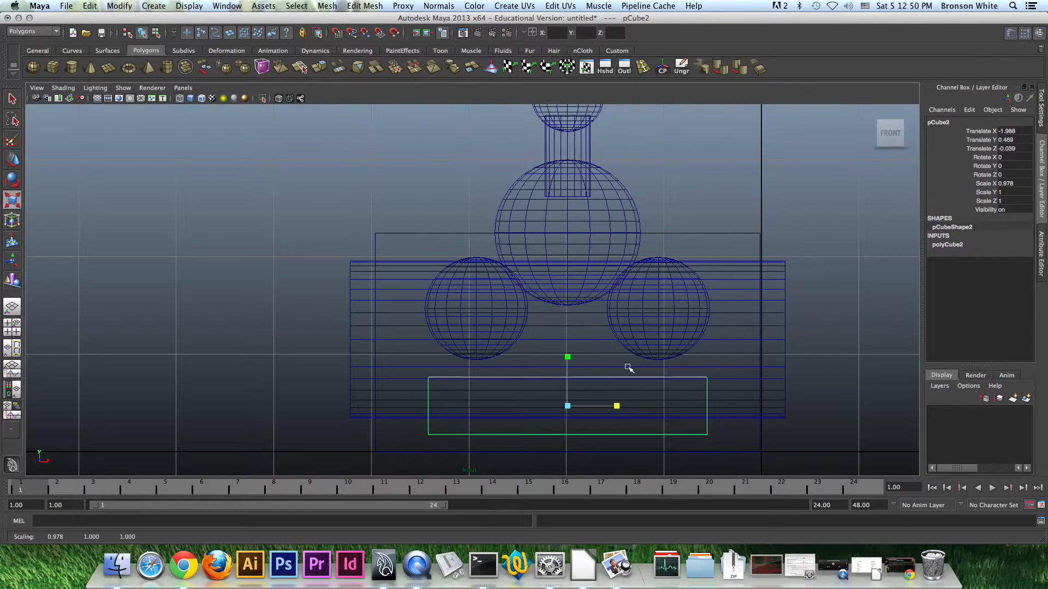
pyautogui.press('space')
pyautogui.press('space')
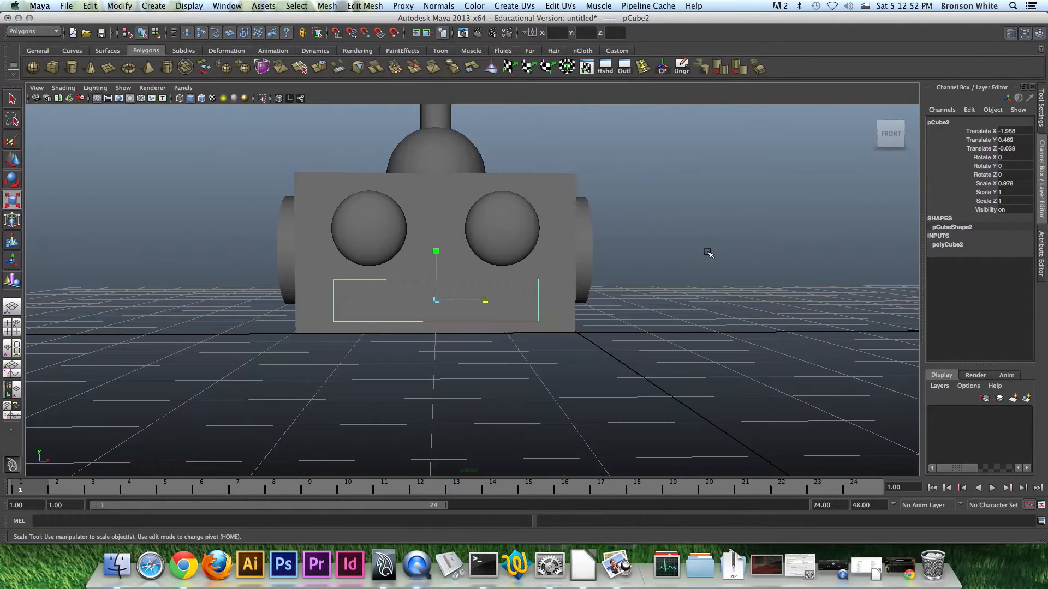
# Examine the head with its mouth from an angle and compare it with the robot in the Preview reference image assignment1_photo.jpg
pyautogui.keyDown('alt'); pyautogui.moveTo(682, 254); pyautogui.dragTo(564, 290); pyautogui.keyUp('alt')
pyautogui.click(624, 290)
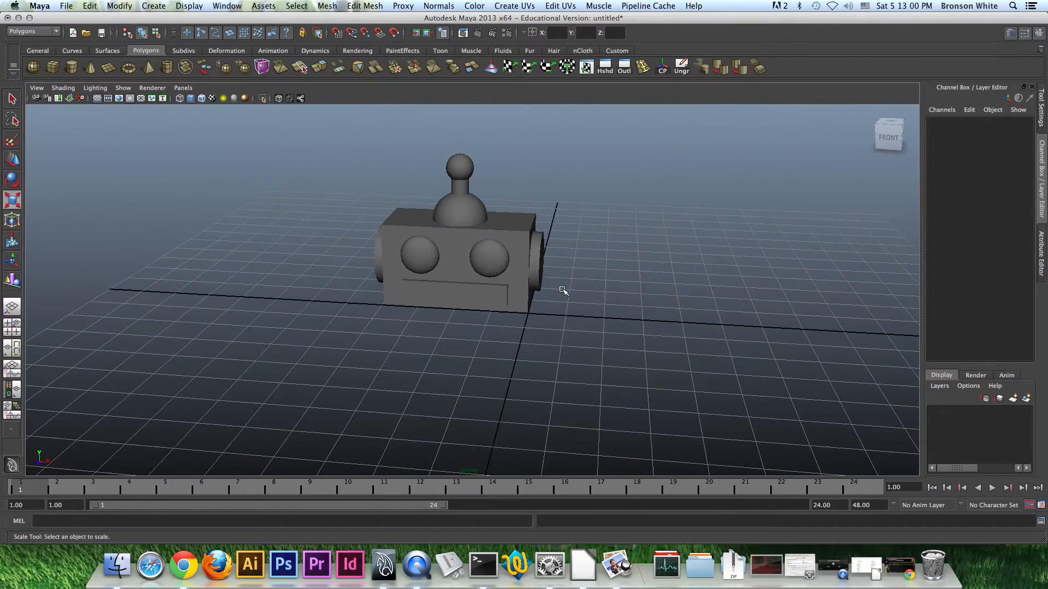
pyautogui.press('super+Tab')
pyautogui.moveTo(459, 150); pyautogui.dragTo(675, 144)
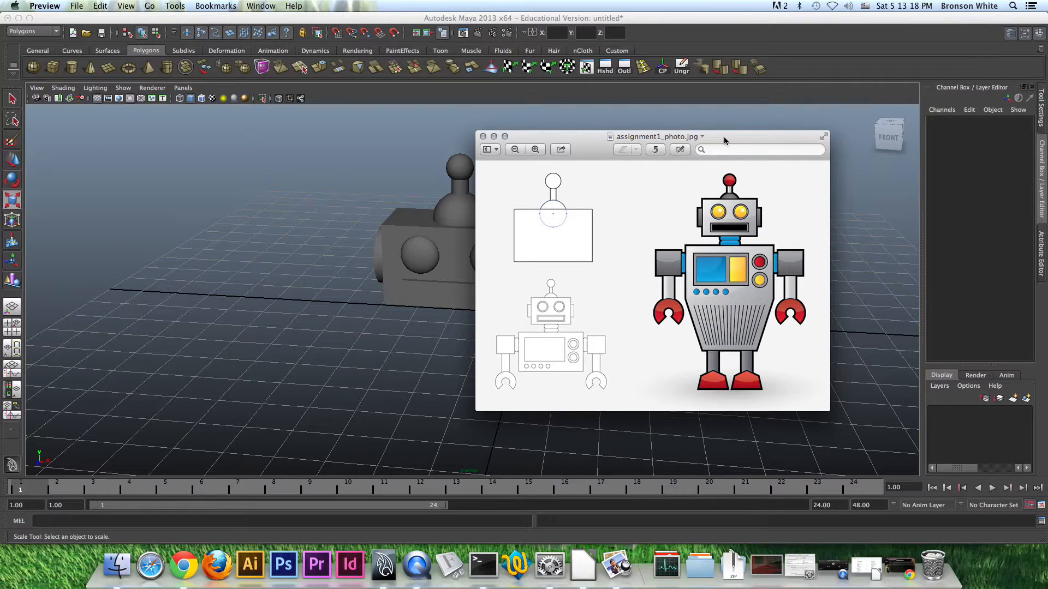
pyautogui.moveTo(724, 140); pyautogui.dragTo(528, 131)
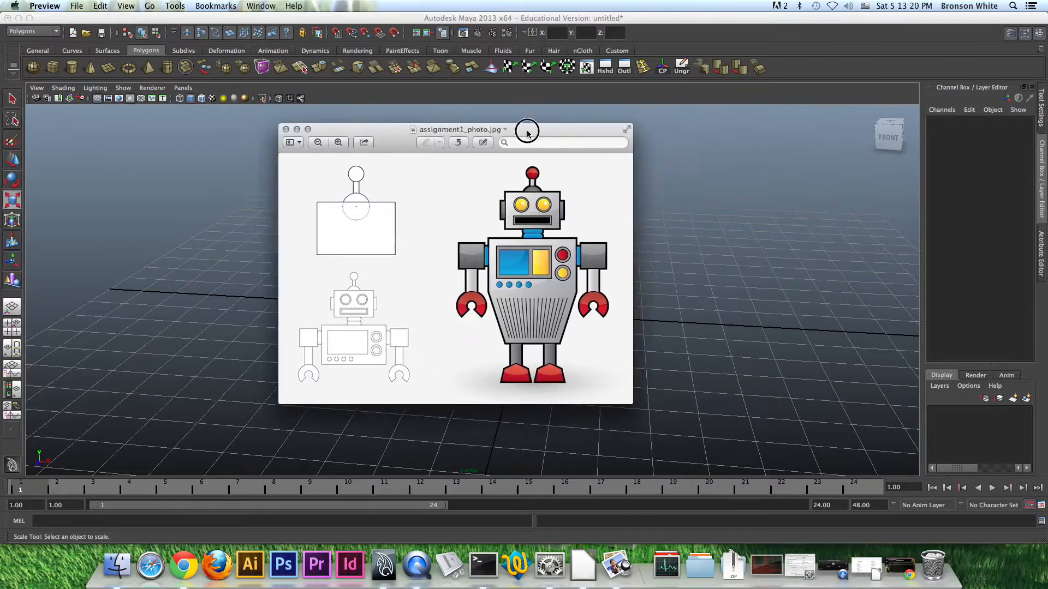
pyautogui.press('super+w')
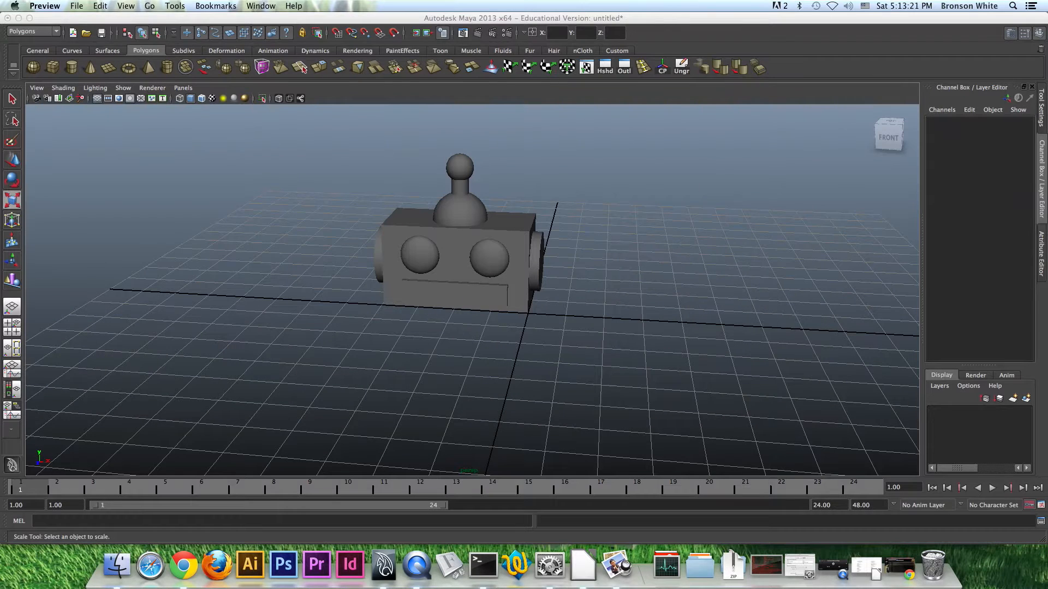
pyautogui.click(293, 18)
# Select all the head parts together and raise them above the grid, bringing the mouth box to about Y 2.742
pyautogui.keyDown('alt'); pyautogui.moveTo(488, 310); pyautogui.dragTo(498, 297); pyautogui.keyUp('alt')
pyautogui.keyDown('alt'); pyautogui.moveTo(498, 297); pyautogui.dragTo(511, 297, button='right'); pyautogui.keyUp('alt')
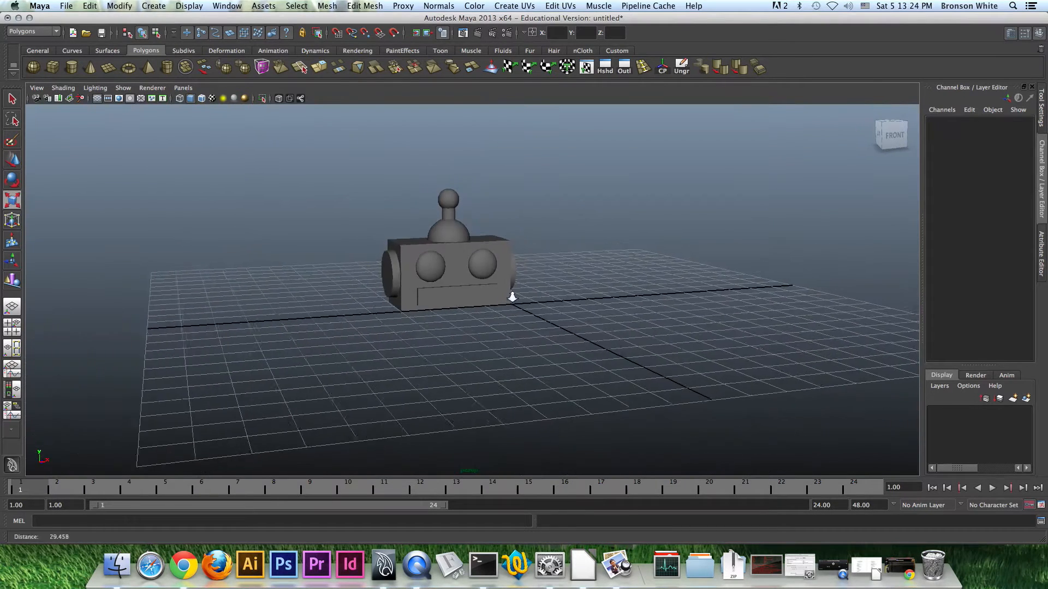
pyautogui.moveTo(577, 172); pyautogui.dragTo(332, 340)
pyautogui.press('r')
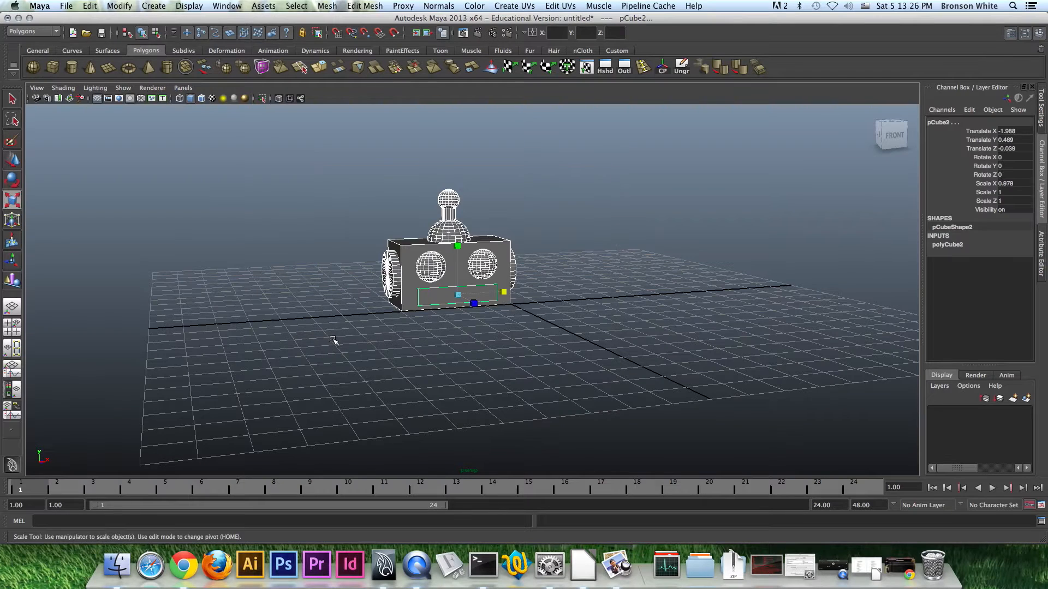
pyautogui.moveTo(537, 319)
pyautogui.keyDown('alt'); pyautogui.mouseDown()
pyautogui.moveTo(517, 325)
pyautogui.moveTo(535, 328)
pyautogui.moveTo(537, 299)
pyautogui.mouseUp(); pyautogui.keyUp('alt')
pyautogui.press('w')
pyautogui.moveTo(459, 260); pyautogui.dragTo(461, 193)
pyautogui.keyDown('alt'); pyautogui.moveTo(561, 231); pyautogui.dragTo(532, 314, button='middle'); pyautogui.keyUp('alt')
pyautogui.click(563, 286)
pyautogui.moveTo(570, 341)
pyautogui.keyDown('alt'); pyautogui.mouseDown()
pyautogui.moveTo(550, 328)
pyautogui.moveTo(574, 338)
pyautogui.mouseUp(); pyautogui.keyUp('alt')
pyautogui.keyDown('alt'); pyautogui.moveTo(572, 343); pyautogui.dragTo(557, 382, button='right'); pyautogui.keyUp('alt')
pyautogui.keyDown('alt'); pyautogui.moveTo(557, 383); pyautogui.dragTo(563, 336); pyautogui.keyUp('alt')
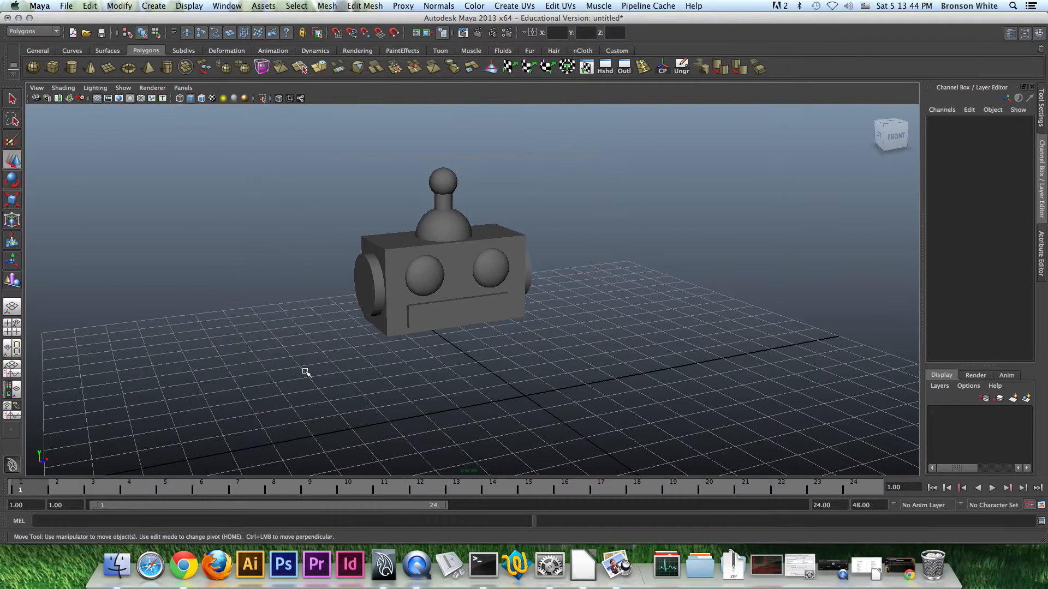
# Raise the whole head to about Y 2.948 at the mouth box, trying the World move axis and restoring Object
pyautogui.moveTo(304, 370); pyautogui.dragTo(518, 246)
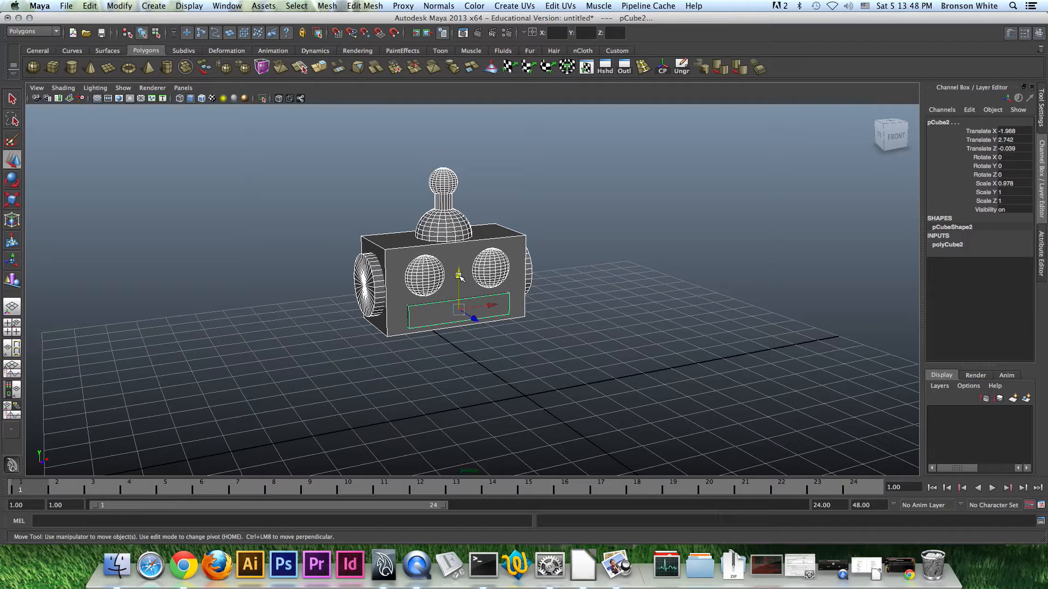
pyautogui.moveTo(459, 277); pyautogui.dragTo(460, 274)
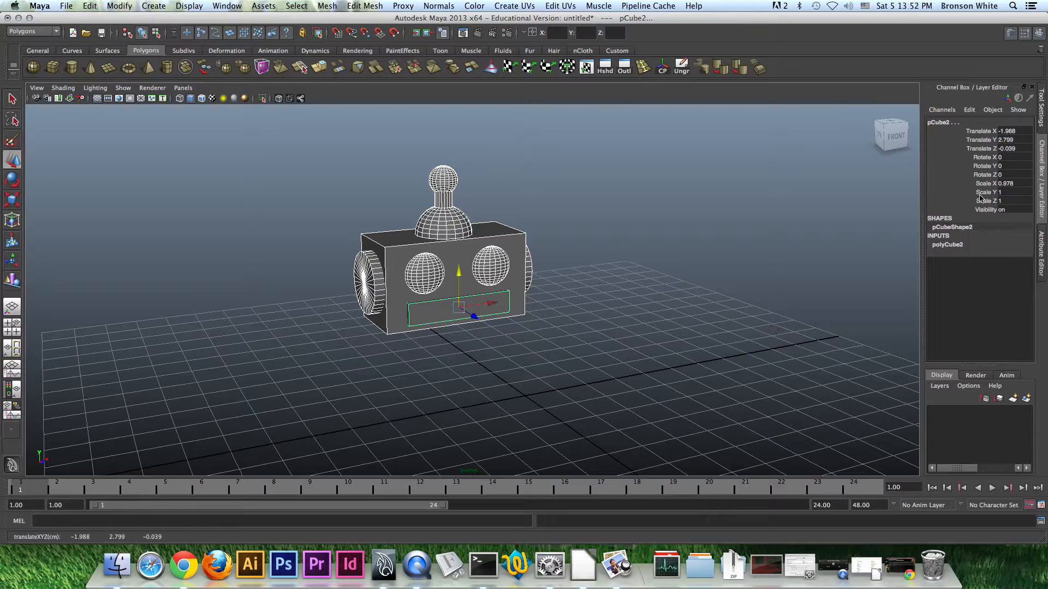
pyautogui.click(1041, 109)
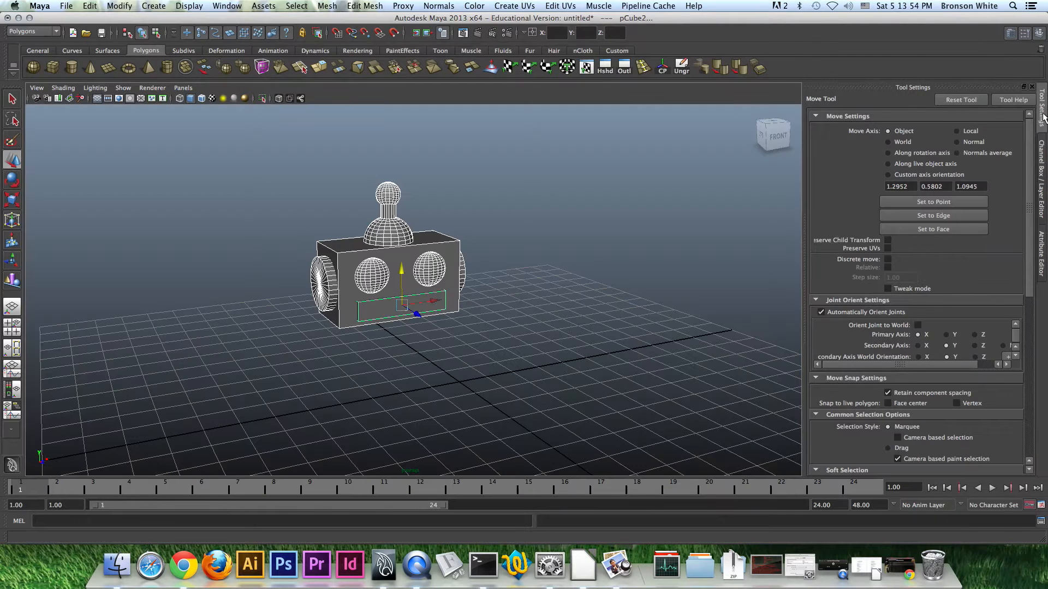
pyautogui.click(888, 143)
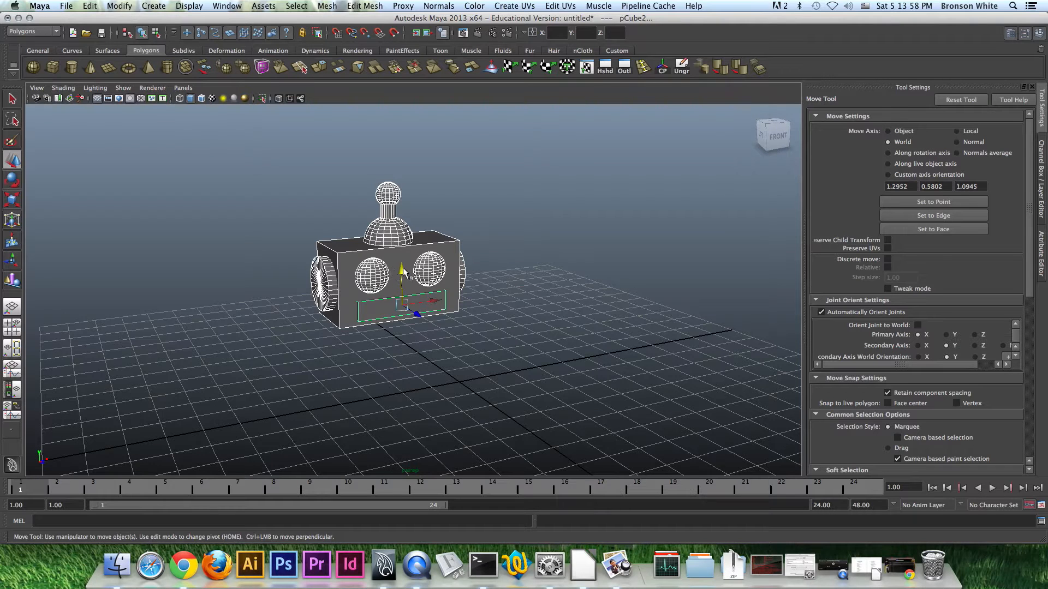
pyautogui.moveTo(403, 271); pyautogui.dragTo(405, 267)
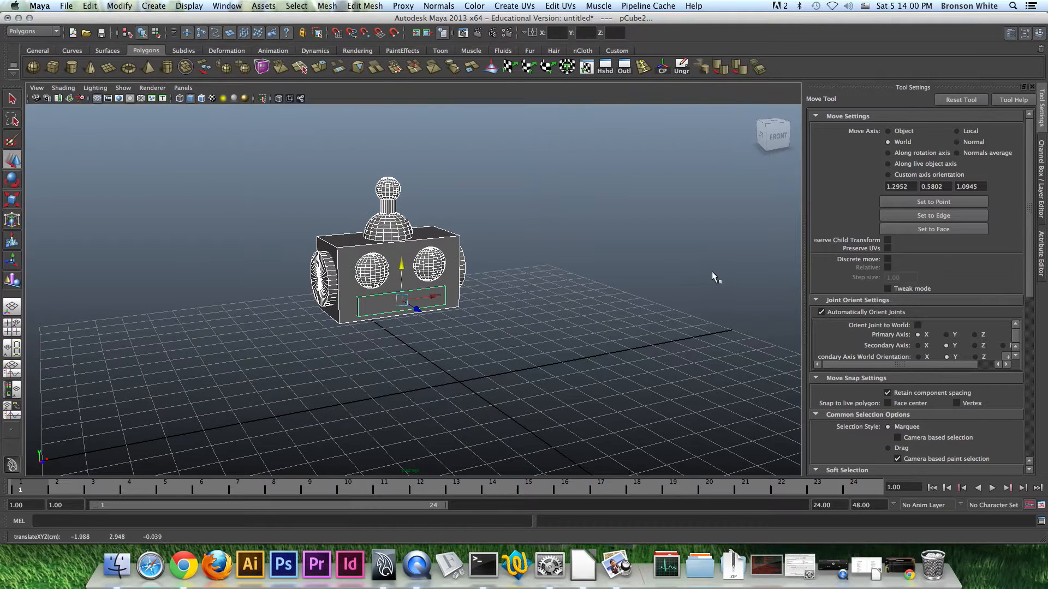
pyautogui.click(899, 132)
pyautogui.click(1042, 159)
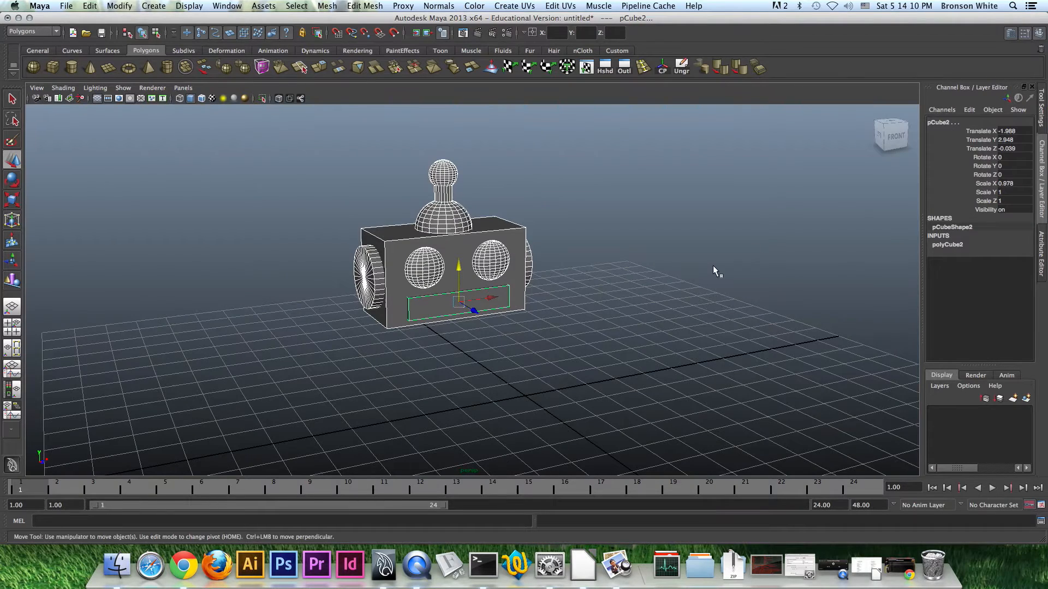
# Examine the raised head and check the neck below it in the Preview reference image assignment1_photo.jpg
pyautogui.keyDown('alt'); pyautogui.moveTo(532, 348); pyautogui.dragTo(540, 299); pyautogui.keyUp('alt')
pyautogui.click(592, 325)
pyautogui.keyDown('alt'); pyautogui.moveTo(592, 325); pyautogui.dragTo(615, 341); pyautogui.keyUp('alt')
pyautogui.press('super+Tab')
pyautogui.moveTo(383, 168); pyautogui.dragTo(557, 178)
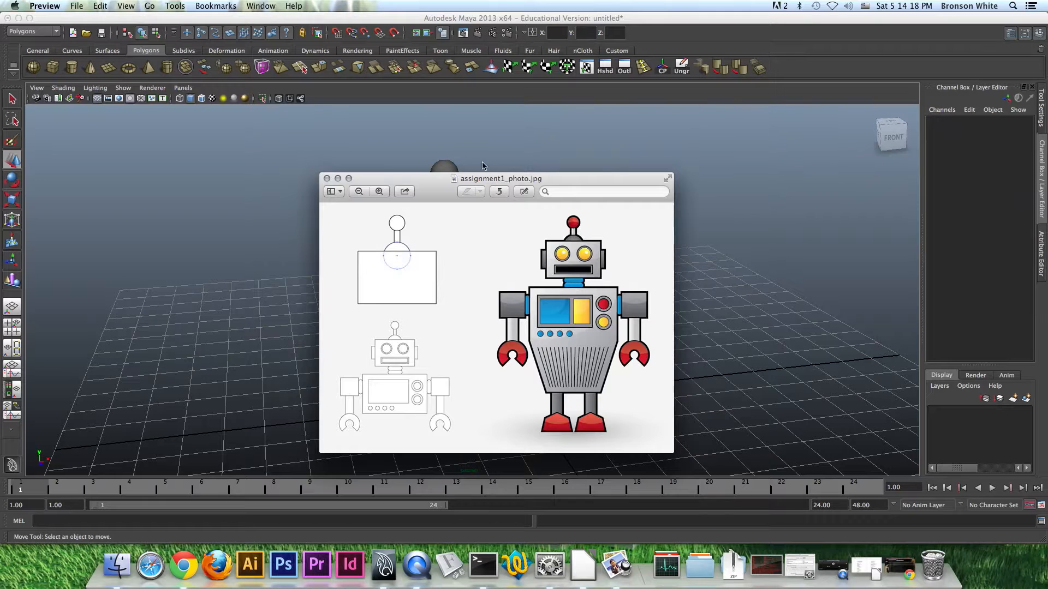
pyautogui.press('super+w')
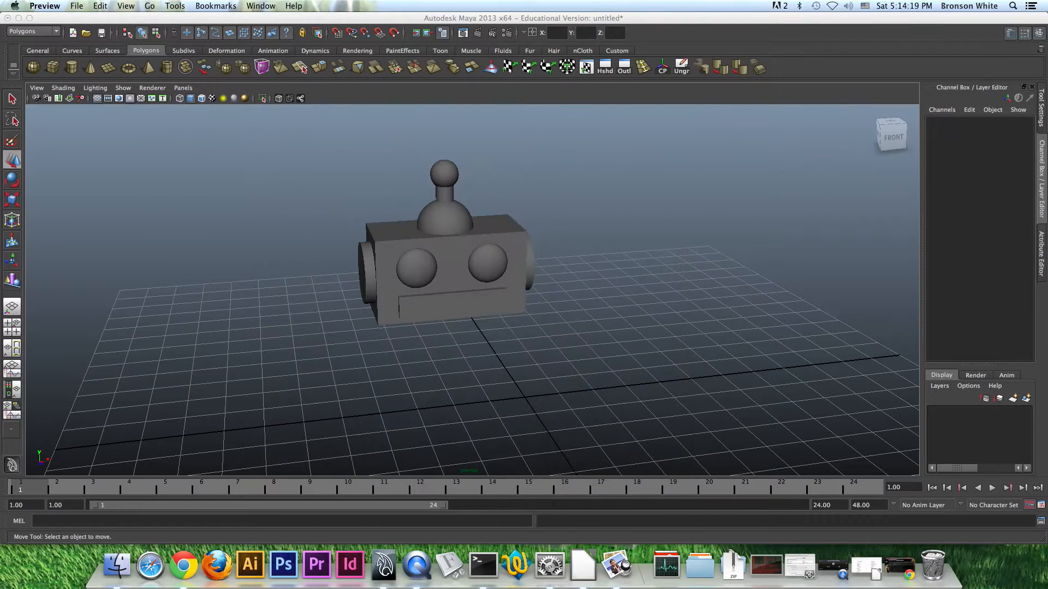
pyautogui.click(171, 25)
# Create a polygon torus on the grid below the head, with a radius of about 1.514 and section radius of 0.6
pyautogui.click(128, 68)
pyautogui.keyDown('alt'); pyautogui.moveTo(467, 338); pyautogui.dragTo(498, 377); pyautogui.keyUp('alt')
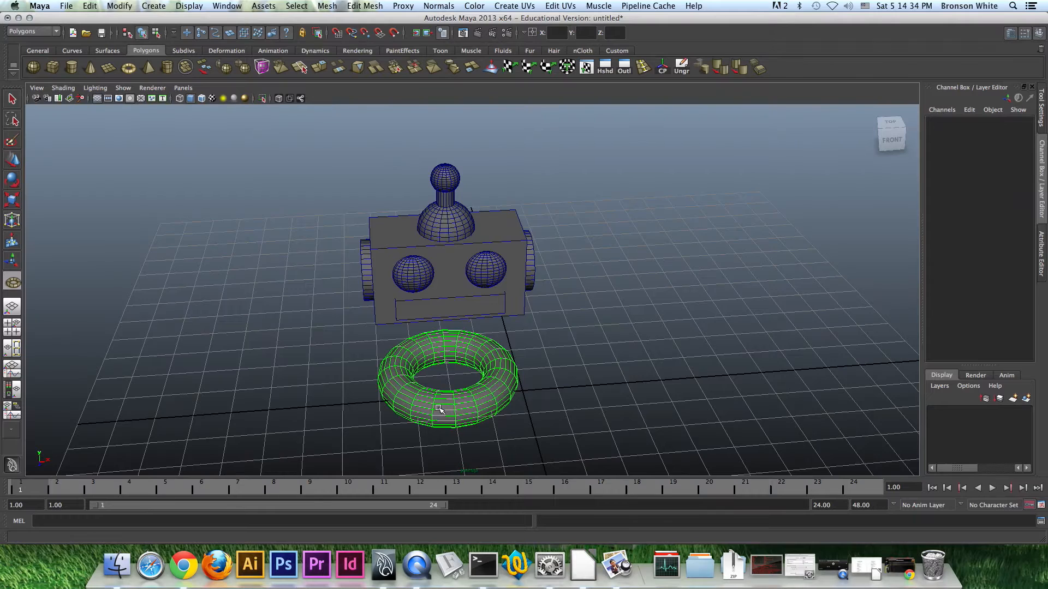
pyautogui.keyDown('alt'); pyautogui.moveTo(439, 408); pyautogui.dragTo(547, 395, button='right'); pyautogui.keyUp('alt')
pyautogui.keyDown('alt'); pyautogui.moveTo(548, 395); pyautogui.dragTo(557, 318, button='middle'); pyautogui.keyUp('alt')
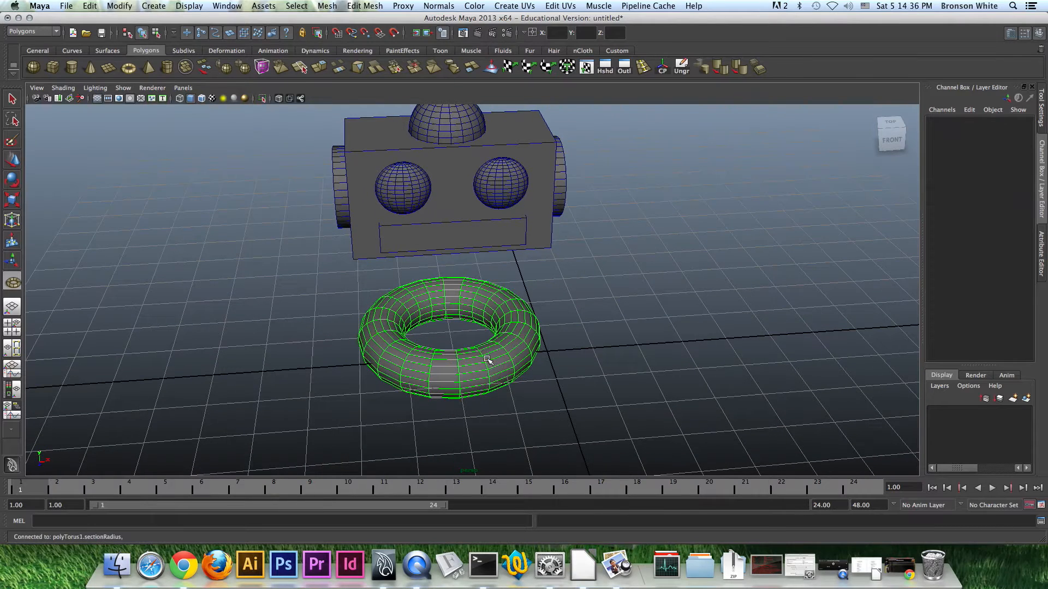
pyautogui.moveTo(496, 360)
pyautogui.mouseDown()
pyautogui.moveTo(491, 351)
pyautogui.moveTo(501, 352)
pyautogui.mouseUp()
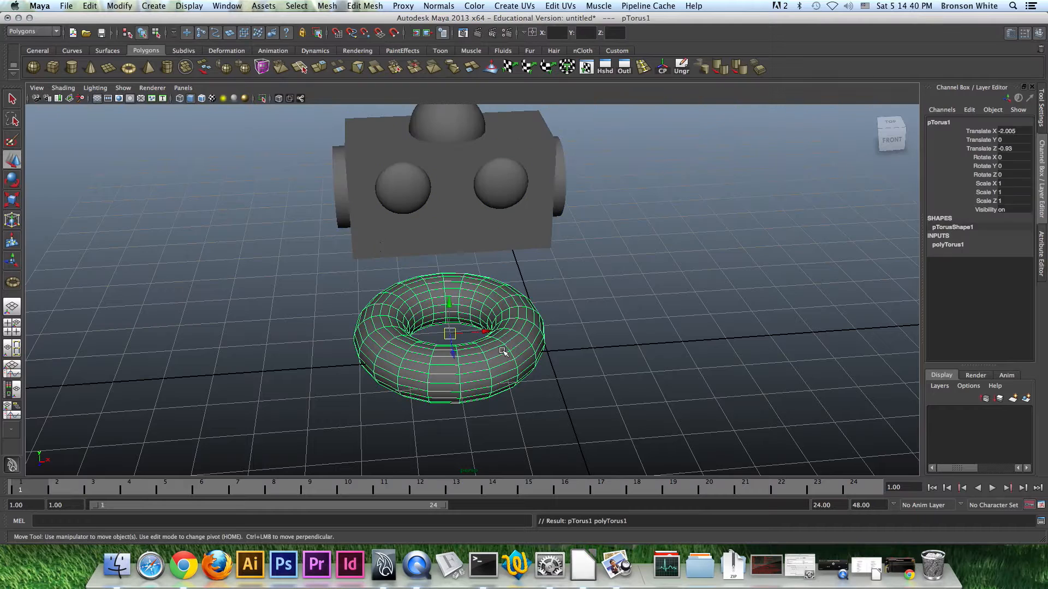
# Set the torus's Subdivisions Axis and Subdivisions Height both to 36
pyautogui.click(956, 246)
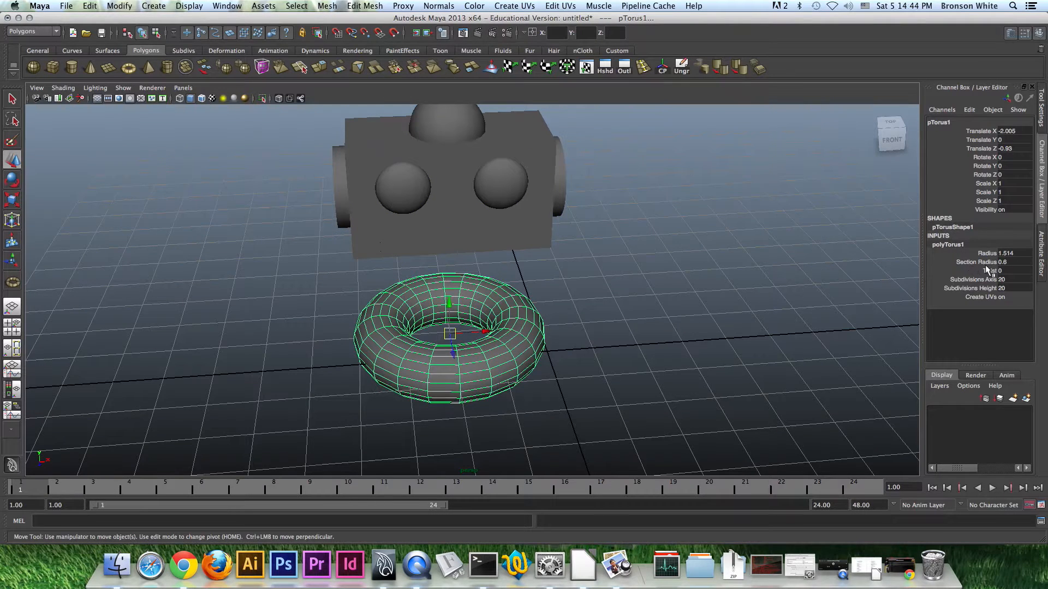
pyautogui.click(975, 280)
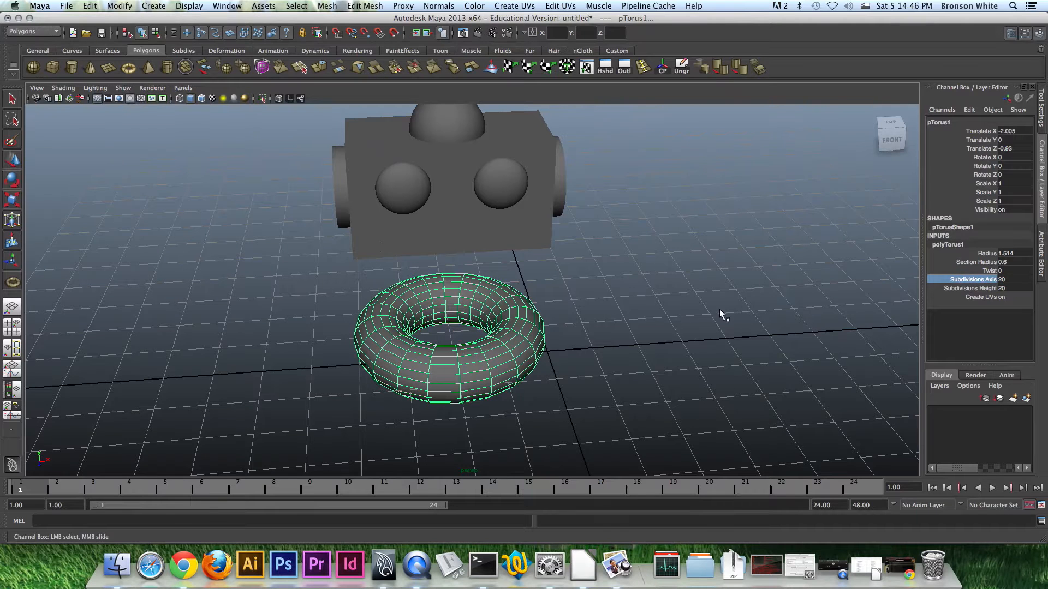
pyautogui.moveTo(723, 314); pyautogui.dragTo(808, 300, button='middle')
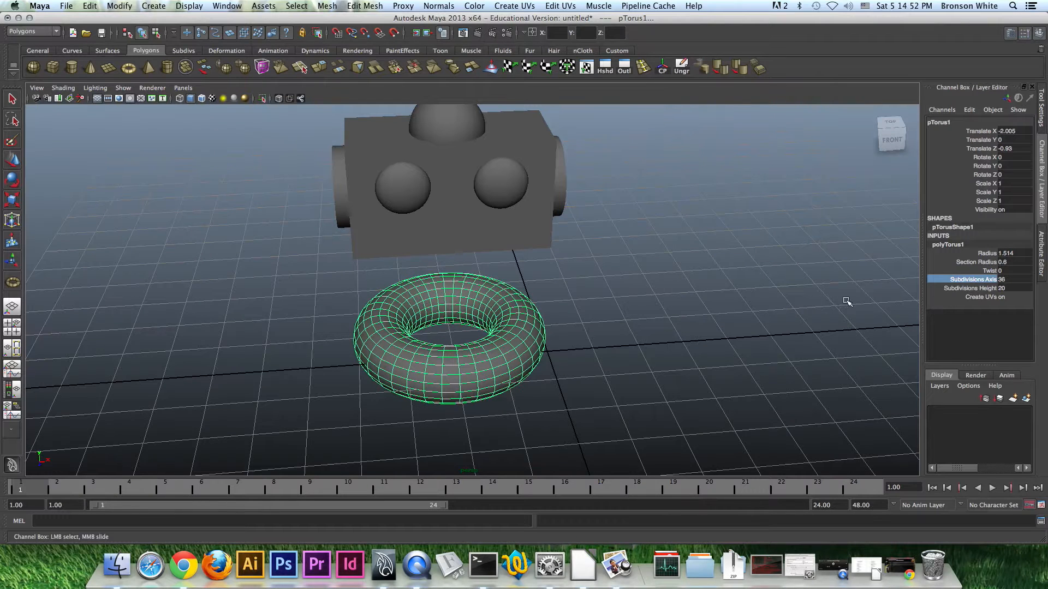
pyautogui.click(981, 289)
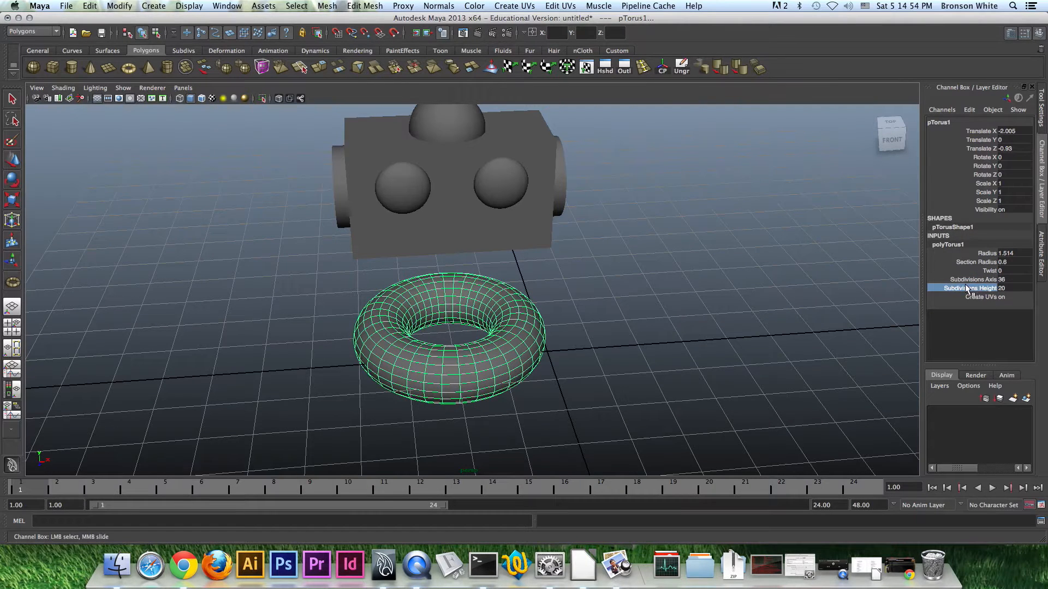
pyautogui.moveTo(697, 296); pyautogui.dragTo(783, 289, button='middle')
pyautogui.keyDown('alt'); pyautogui.moveTo(613, 344); pyautogui.dragTo(550, 354); pyautogui.keyUp('alt')
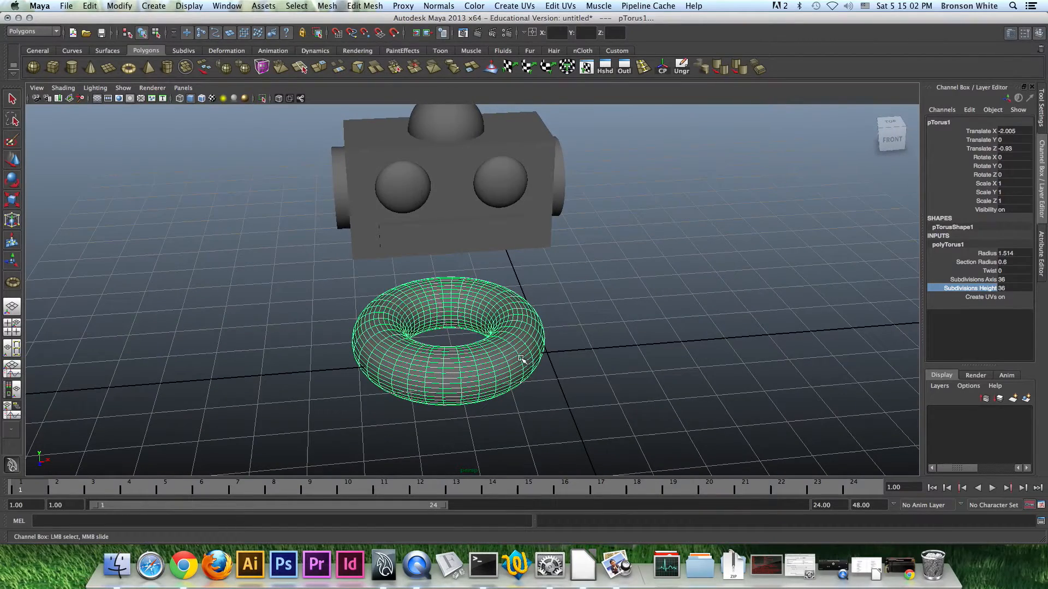
# Scale the torus down uniformly to about 0.399 and raise it to about Y 2.249 against the head's underside
pyautogui.press('r')
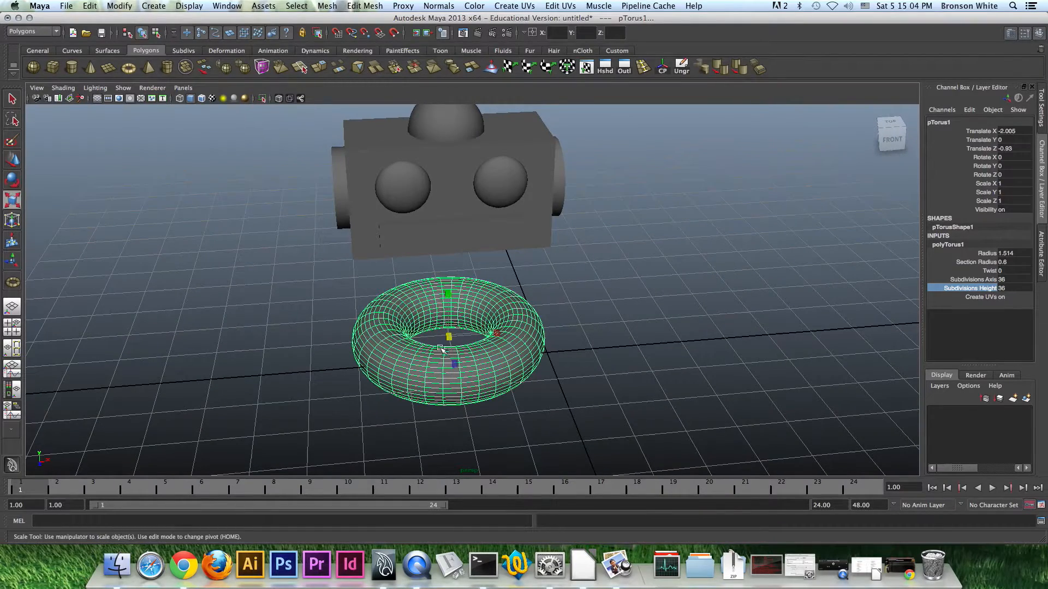
pyautogui.moveTo(451, 339); pyautogui.dragTo(575, 349)
pyautogui.press('w')
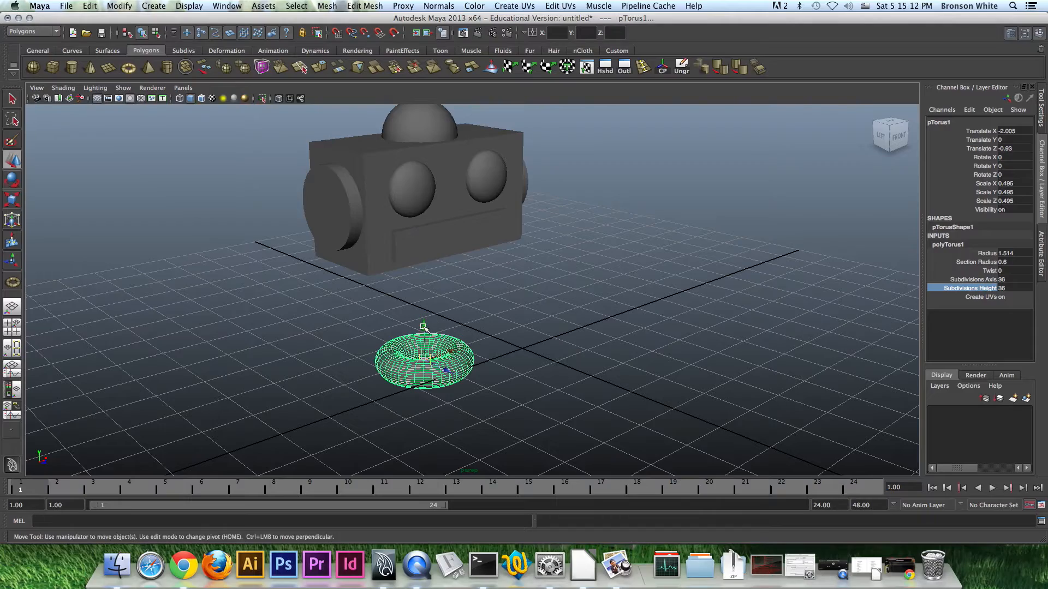
pyautogui.moveTo(425, 327); pyautogui.dragTo(455, 303)
pyautogui.press('r')
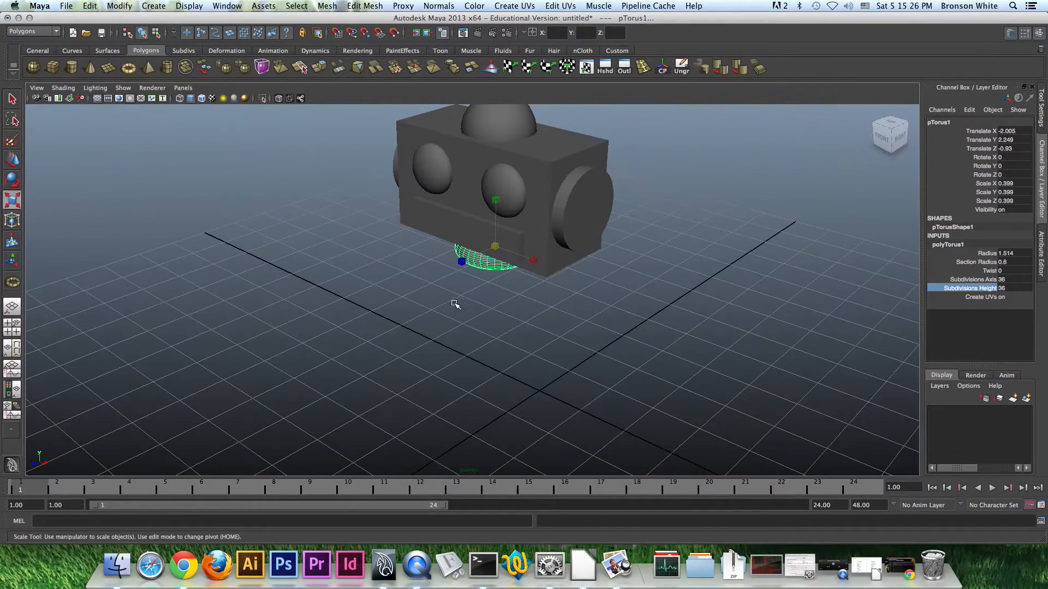
# Align the neck torus to the centre of the head cube along X and Z with the Align Tool
pyautogui.click(553, 264)
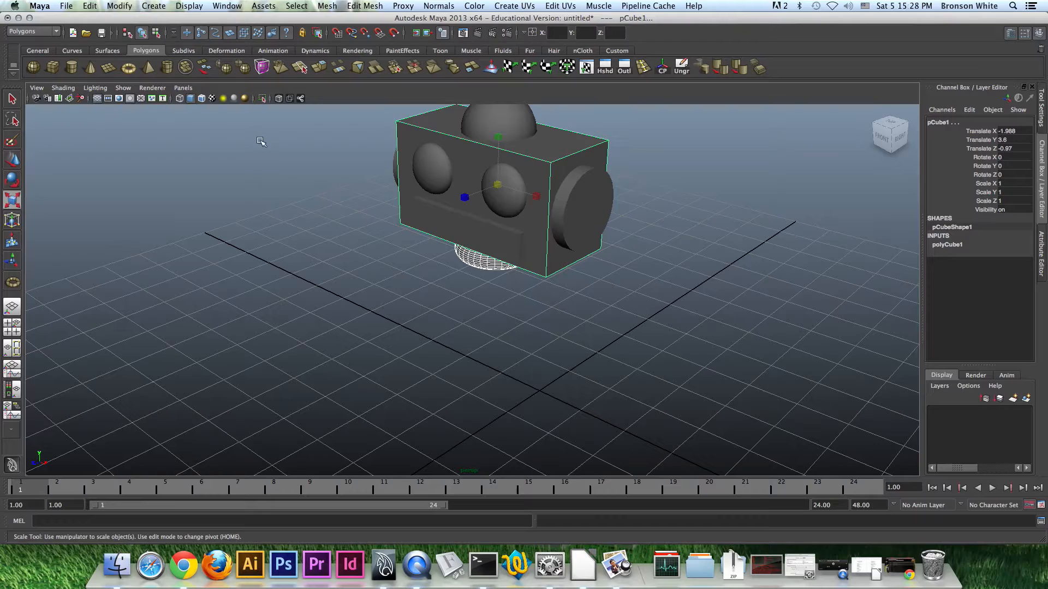
pyautogui.click(119, 6)
pyautogui.click(147, 72)
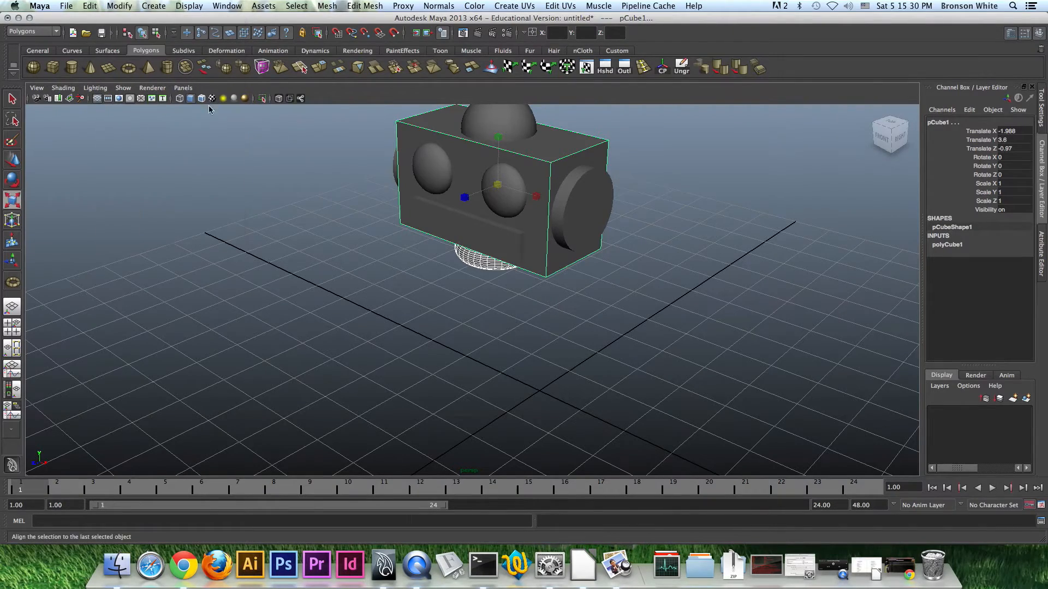
pyautogui.keyDown('alt'); pyautogui.moveTo(531, 252); pyautogui.dragTo(504, 281); pyautogui.keyUp('alt')
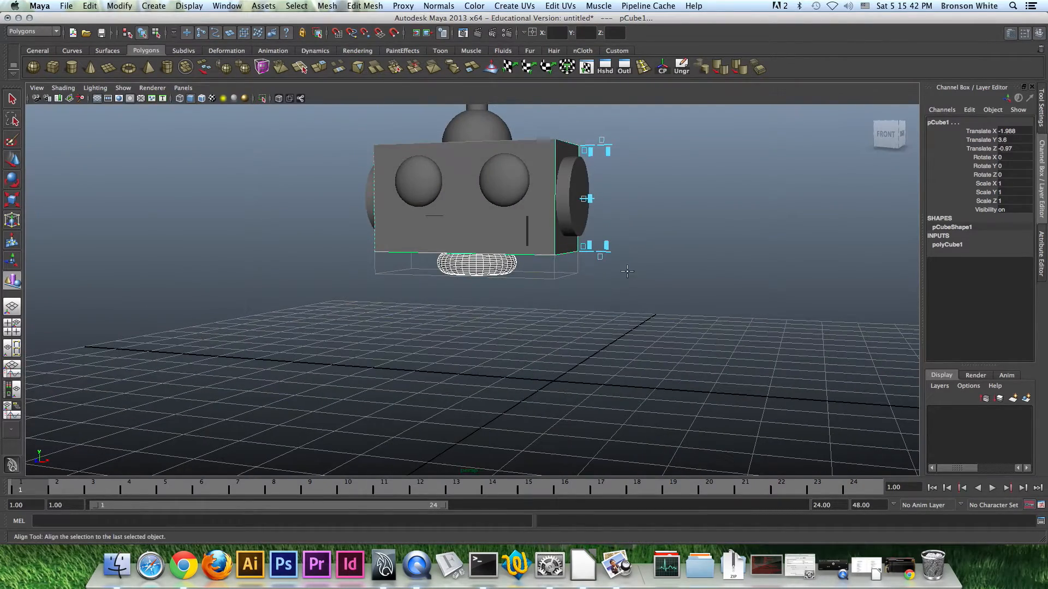
pyautogui.press('w')
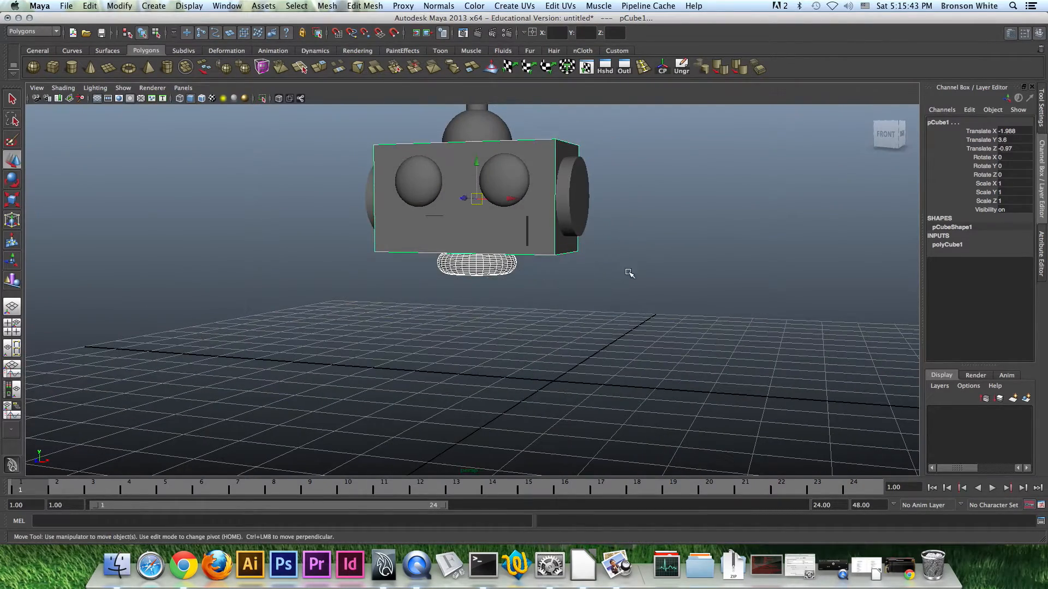
# Move the neck torus vertically to about Y 2.293 so it meets the head's underside
pyautogui.click(489, 269)
pyautogui.keyDown('alt'); pyautogui.moveTo(489, 268); pyautogui.dragTo(605, 301); pyautogui.keyUp('alt')
pyautogui.moveTo(422, 233); pyautogui.dragTo(421, 228)
pyautogui.keyDown('alt'); pyautogui.moveTo(498, 278); pyautogui.dragTo(448, 273); pyautogui.keyUp('alt')
pyautogui.moveTo(471, 227); pyautogui.dragTo(543, 298)
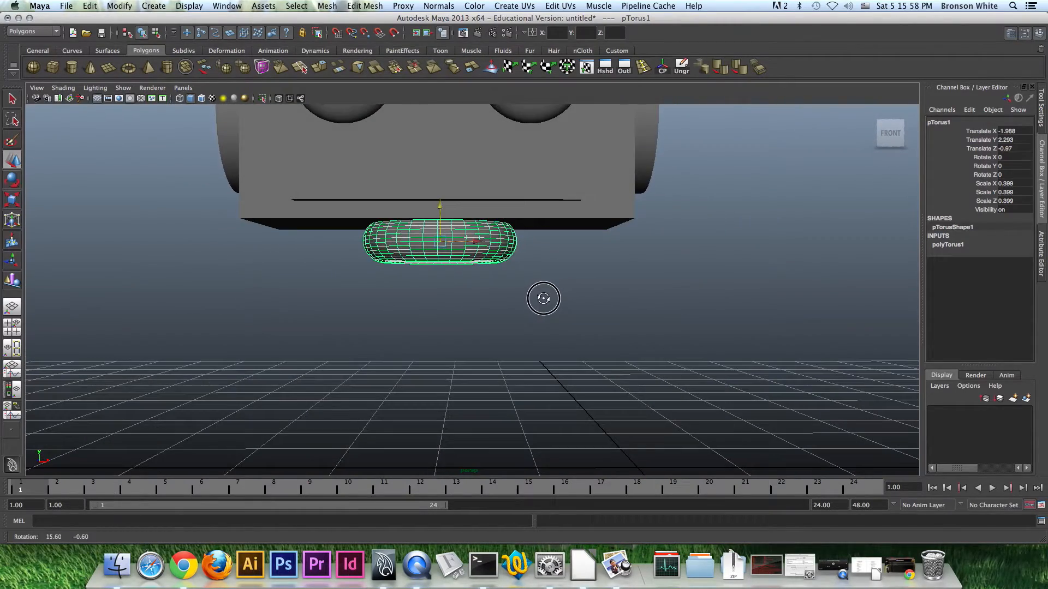
pyautogui.keyDown('alt'); pyautogui.moveTo(522, 236); pyautogui.dragTo(540, 281); pyautogui.keyUp('alt')
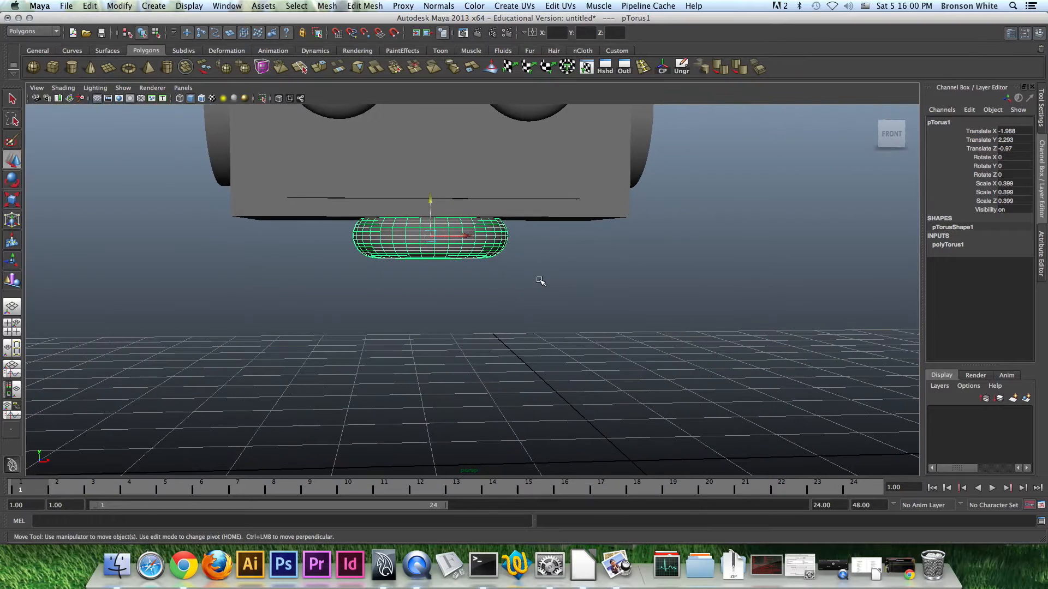
# Duplicate the neck torus and lower the copy to about Y 1.836, directly beneath the first ring
pyautogui.hotkey('ctrl', 'd')
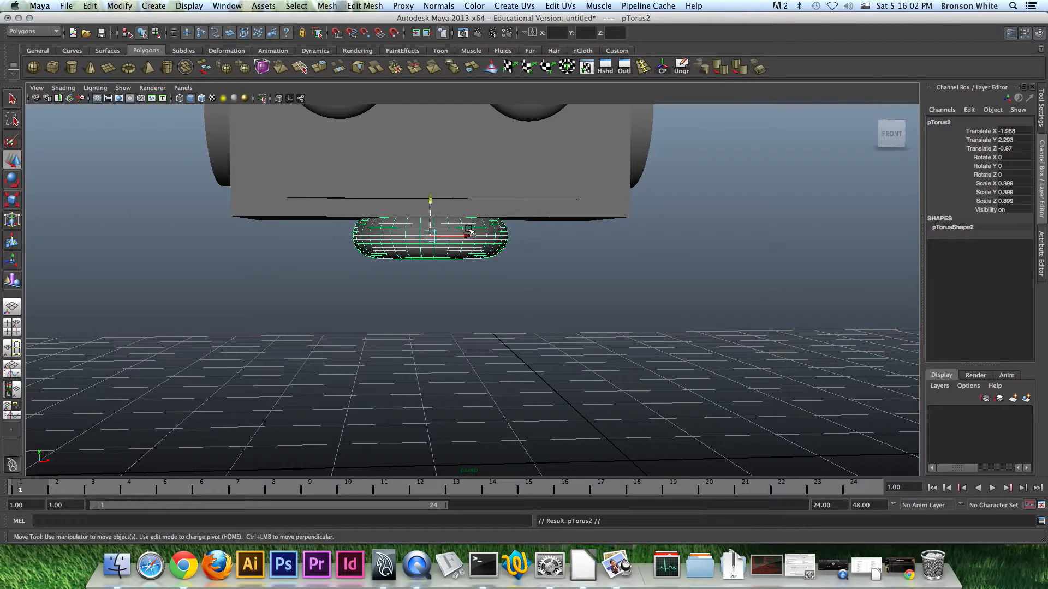
pyautogui.moveTo(430, 200); pyautogui.dragTo(428, 241)
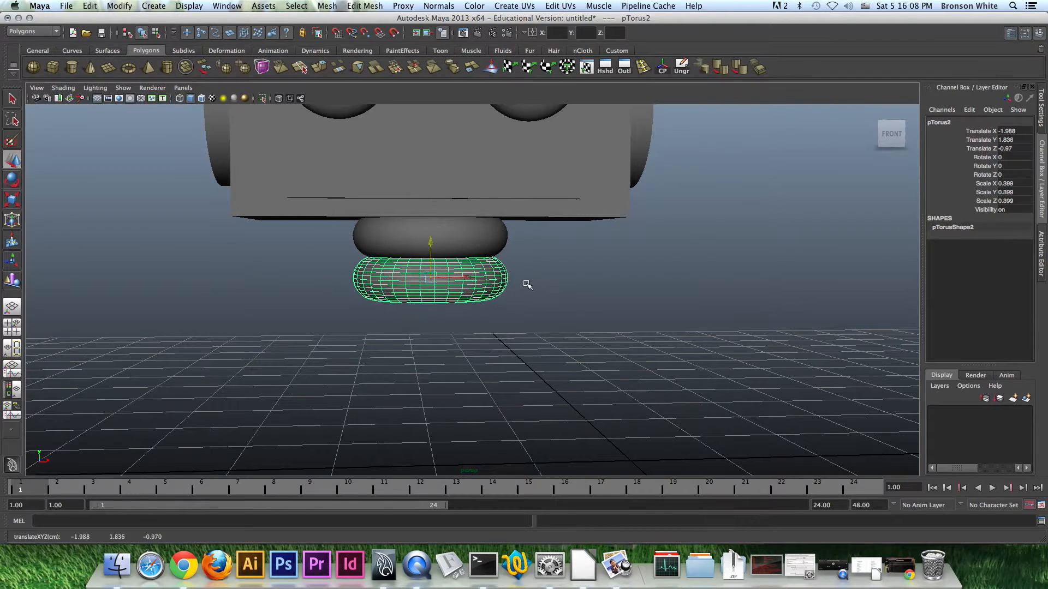
pyautogui.keyDown('alt'); pyautogui.moveTo(538, 285); pyautogui.dragTo(617, 288); pyautogui.keyUp('alt')
pyautogui.keyDown('alt'); pyautogui.moveTo(617, 288); pyautogui.dragTo(537, 314, button='right'); pyautogui.keyUp('alt')
pyautogui.keyDown('alt'); pyautogui.moveTo(390, 312); pyautogui.dragTo(545, 309); pyautogui.keyUp('alt')
pyautogui.click(564, 306)
pyautogui.keyDown('alt'); pyautogui.moveTo(440, 304); pyautogui.dragTo(645, 342, button='right'); pyautogui.keyUp('alt')
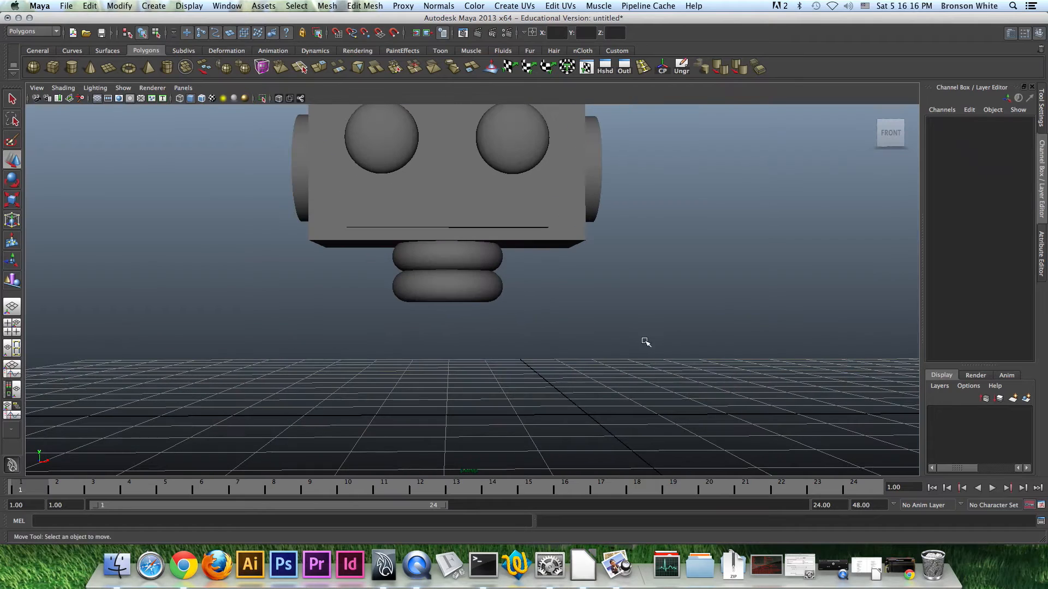
# Scale both neck rings down uniformly to about 0.353
pyautogui.click(466, 291)
pyautogui.click(476, 260)
pyautogui.keyDown('alt'); pyautogui.moveTo(476, 260); pyautogui.dragTo(501, 234); pyautogui.keyUp('alt')
pyautogui.press('r')
pyautogui.keyDown('alt'); pyautogui.moveTo(497, 324); pyautogui.dragTo(529, 309); pyautogui.keyUp('alt')
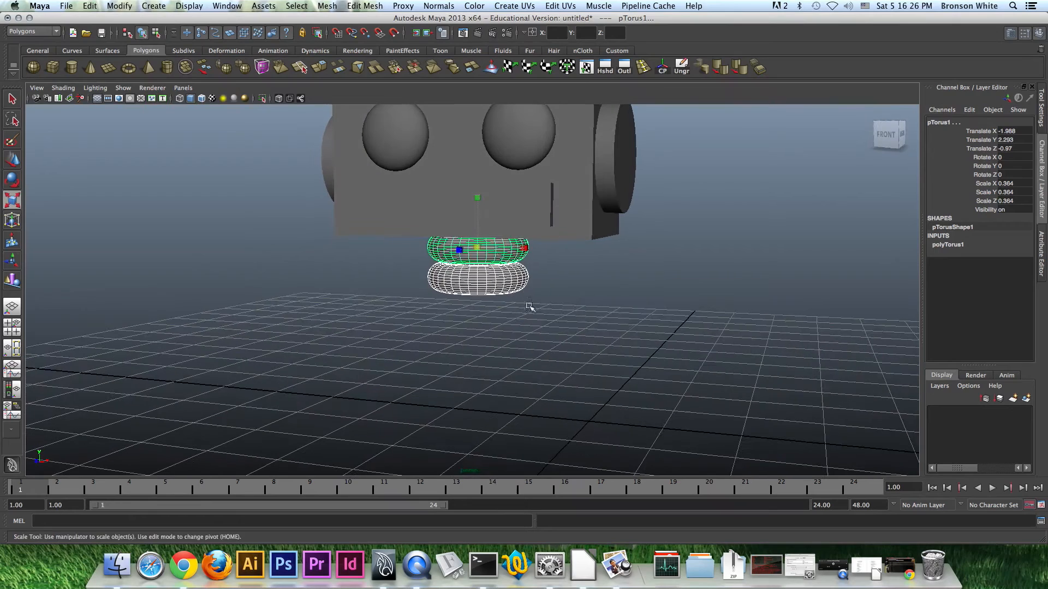
pyautogui.moveTo(478, 248); pyautogui.dragTo(476, 249)
pyautogui.keyDown('alt'); pyautogui.moveTo(532, 321); pyautogui.dragTo(559, 318); pyautogui.keyUp('alt')
pyautogui.keyDown('alt'); pyautogui.moveTo(534, 274); pyautogui.dragTo(541, 296, button='middle'); pyautogui.keyUp('alt')
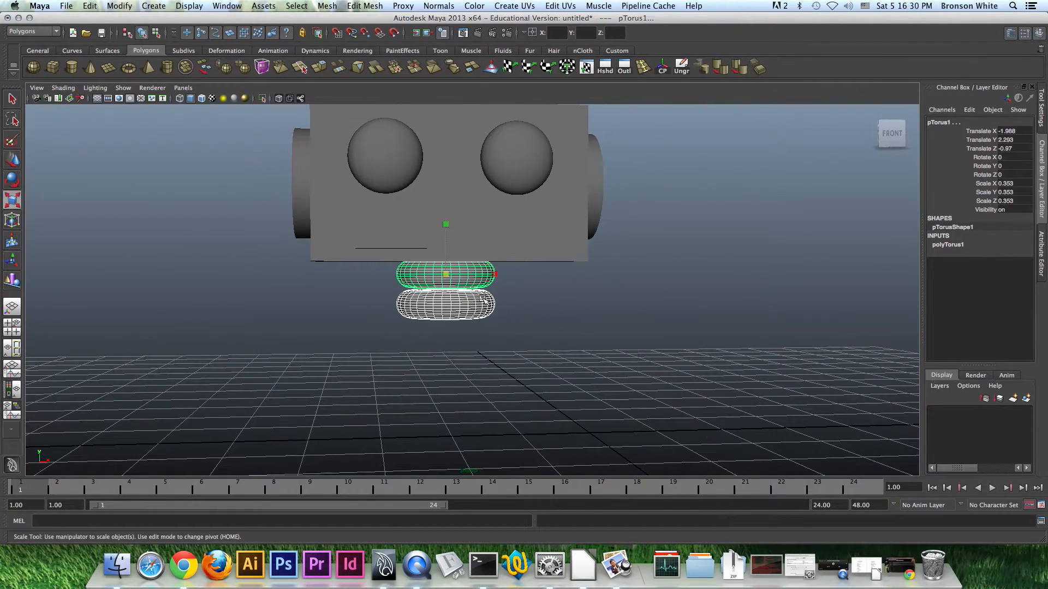
# Adjust the neck rings' heights so they stack tightly together against the head's underside
pyautogui.click(469, 285)
pyautogui.press('w')
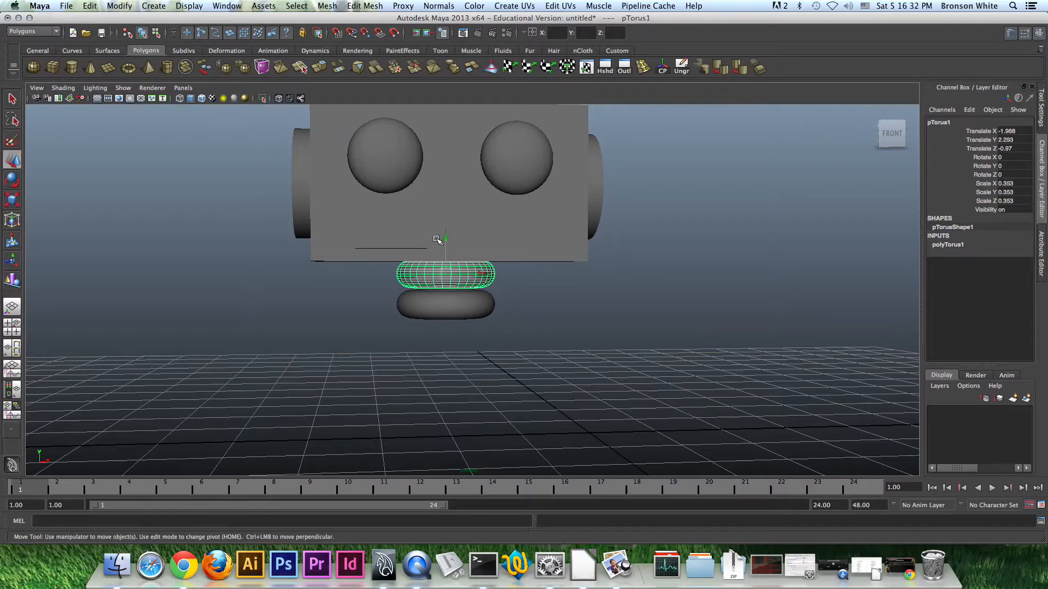
pyautogui.moveTo(444, 235); pyautogui.dragTo(444, 262)
pyautogui.click(471, 297)
pyautogui.click(577, 344)
pyautogui.keyDown('alt'); pyautogui.moveTo(577, 344); pyautogui.dragTo(551, 362); pyautogui.keyUp('alt')
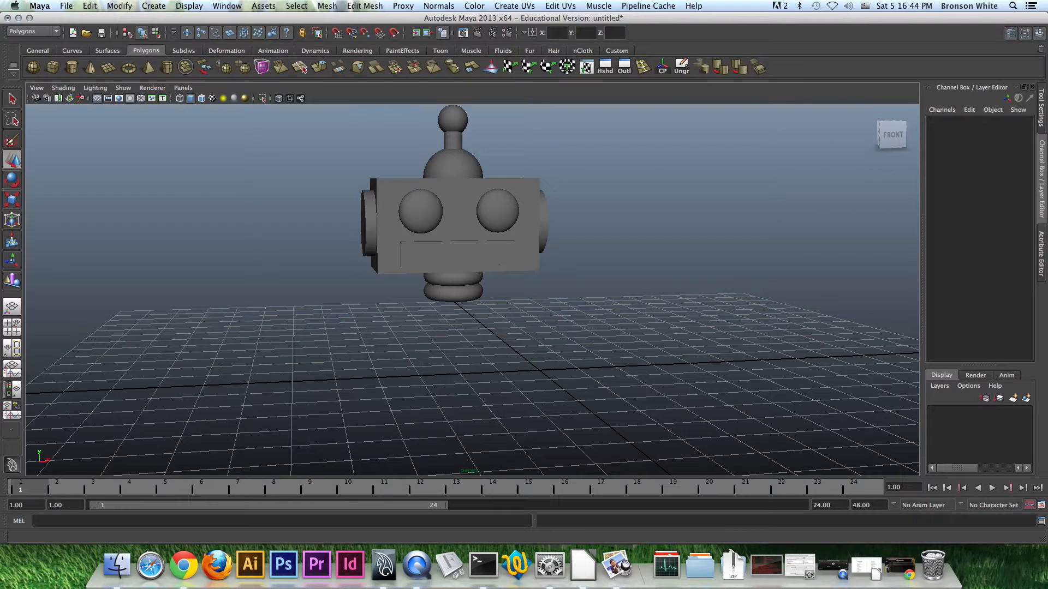
# Switch to Preview, examine the robot's torso in the reference image assignment1_photo.jpg, and return to Maya
pyautogui.press('super+Tab')
pyautogui.moveTo(619, 146); pyautogui.dragTo(644, 145)
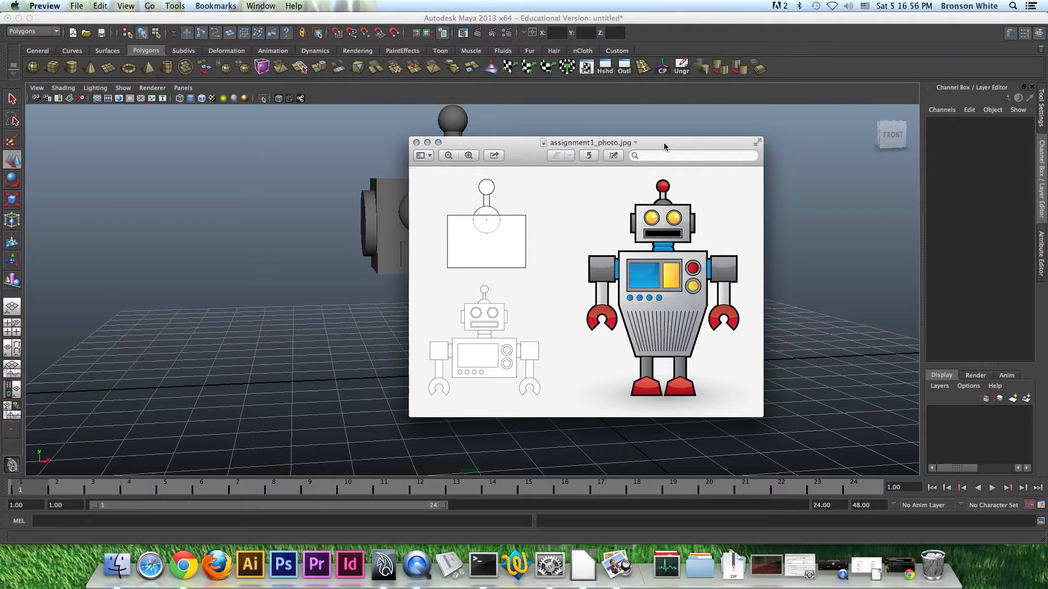
pyautogui.moveTo(663, 143)
pyautogui.mouseDown()
pyautogui.moveTo(652, 146)
pyautogui.moveTo(675, 146)
pyautogui.mouseUp()
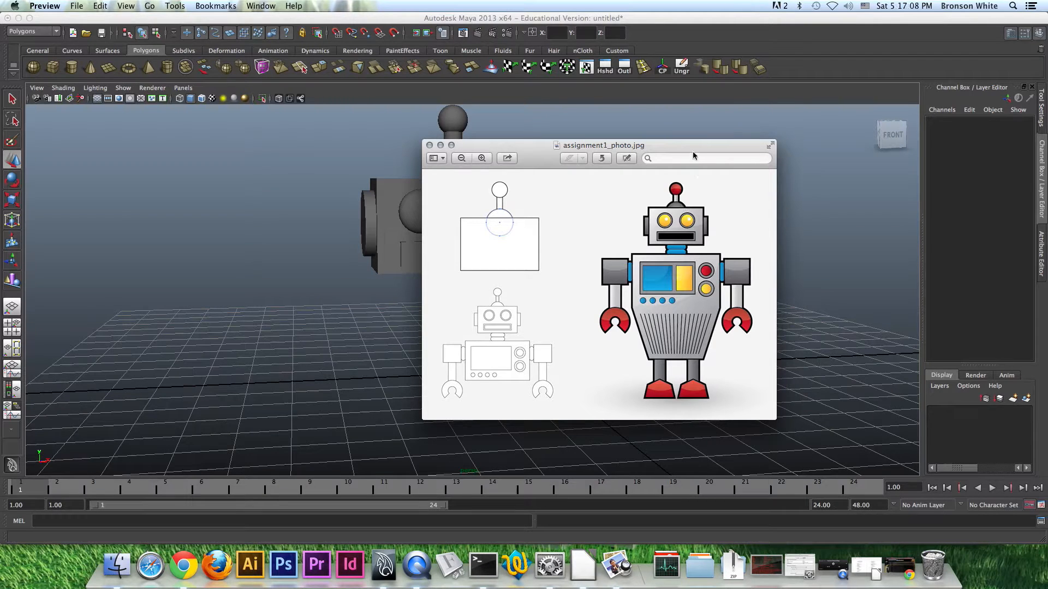
pyautogui.moveTo(693, 148); pyautogui.dragTo(0, 147)
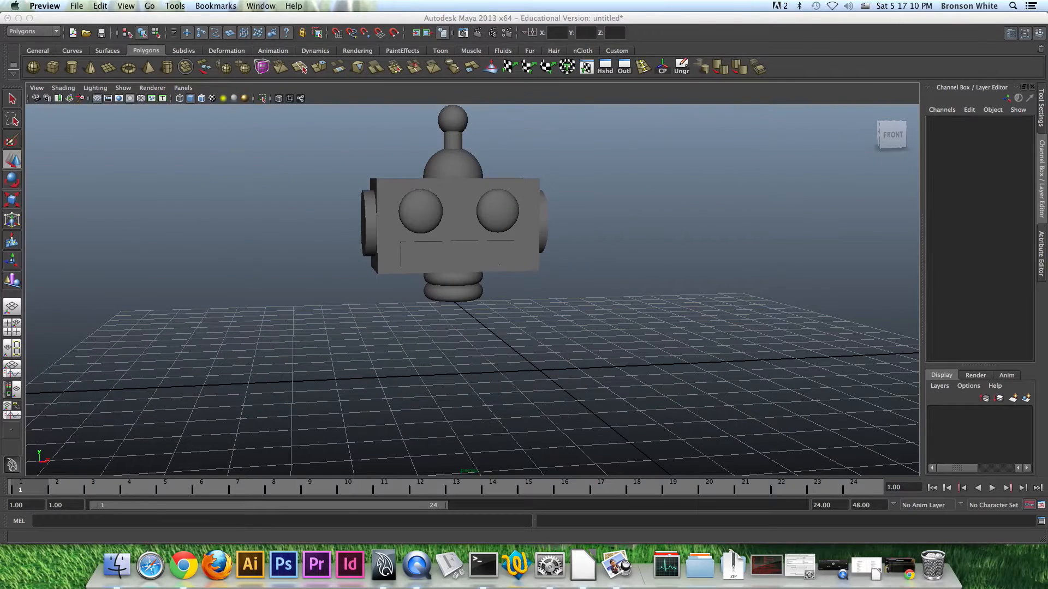
pyautogui.click(279, 22)
# Start a polygon cube for the torso by drawing its base rectangle in the front view, below the neck and wider than the head
pyautogui.keyDown('alt'); pyautogui.moveTo(573, 273); pyautogui.dragTo(522, 335); pyautogui.keyUp('alt')
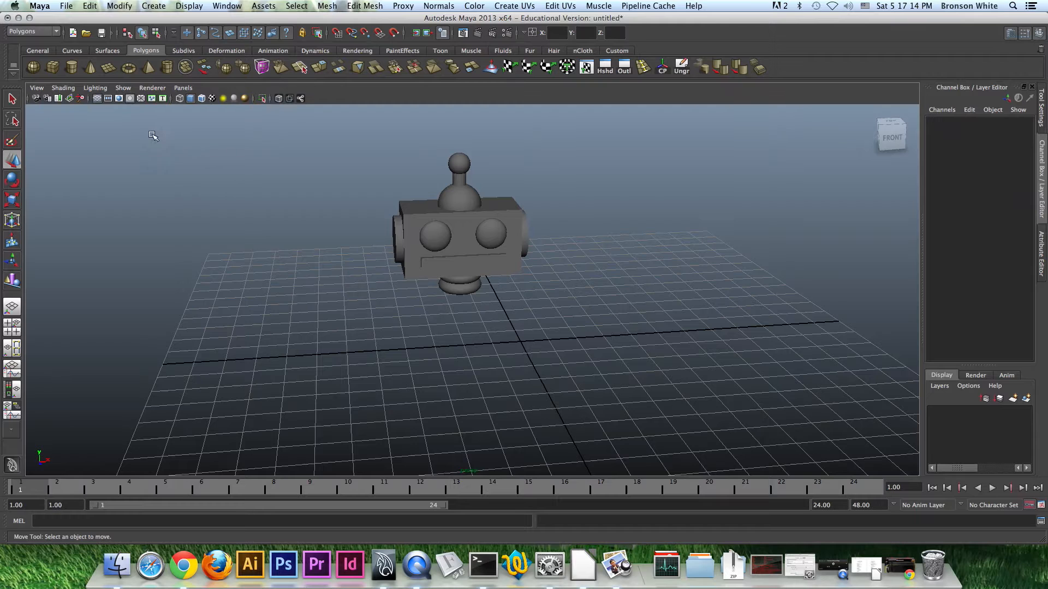
pyautogui.click(54, 68)
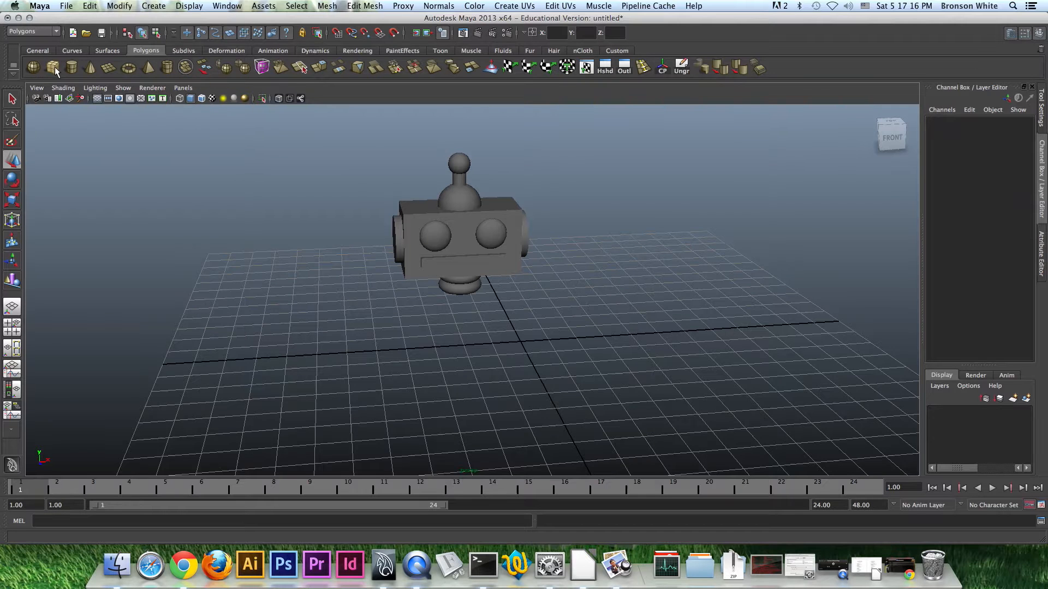
pyautogui.press('space')
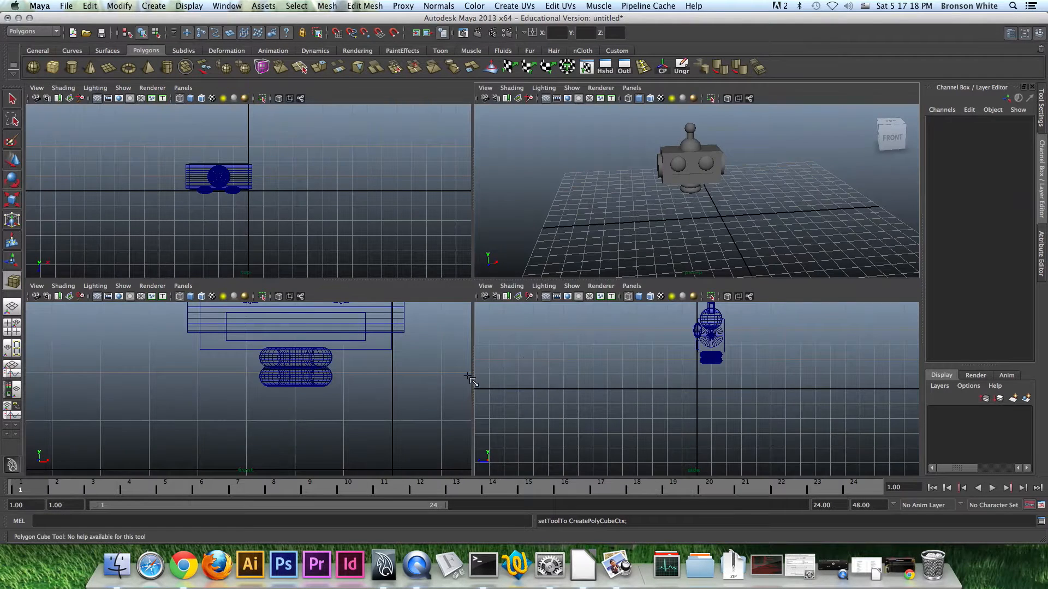
pyautogui.press('space')
pyautogui.keyDown('alt'); pyautogui.moveTo(675, 348); pyautogui.dragTo(501, 359, button='right'); pyautogui.keyUp('alt')
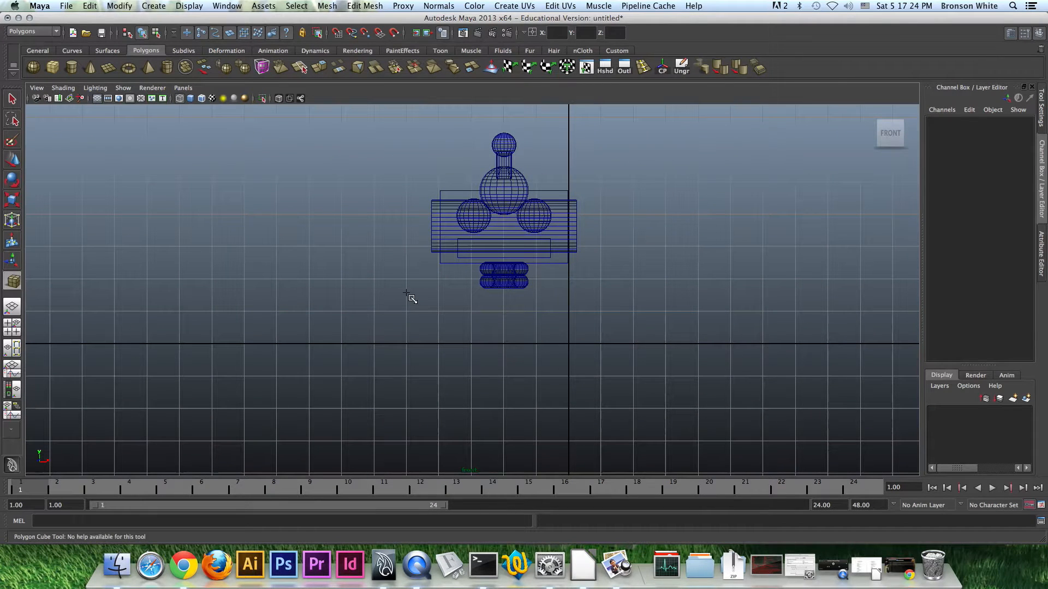
pyautogui.moveTo(406, 293); pyautogui.dragTo(600, 395)
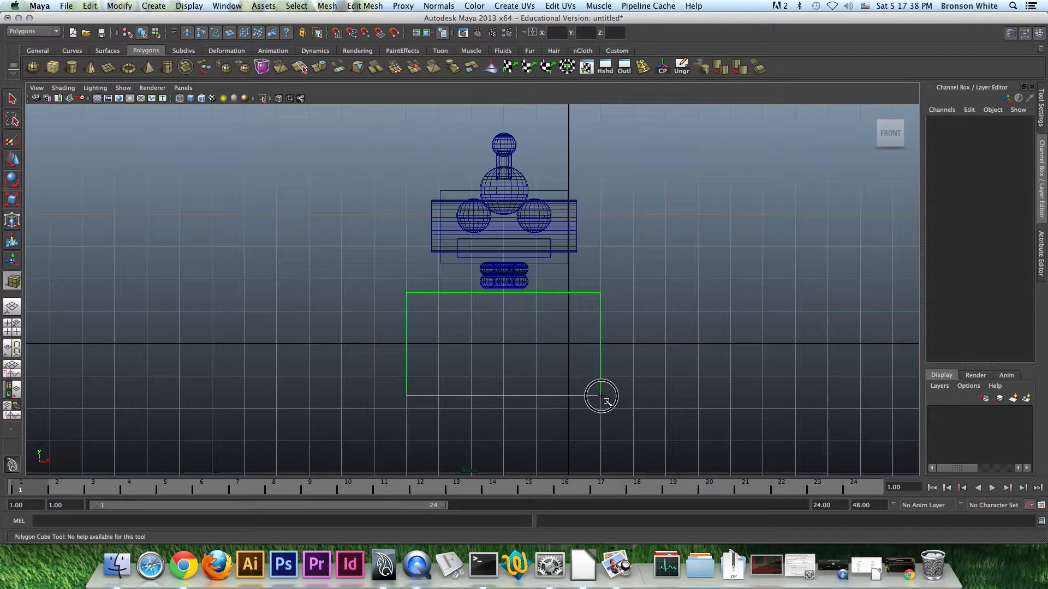
pyautogui.moveTo(601, 395); pyautogui.dragTo(603, 394)
# Extend the torso rectangle backwards into a box deeper than the head, centred at about Z -1.327
pyautogui.press('space')
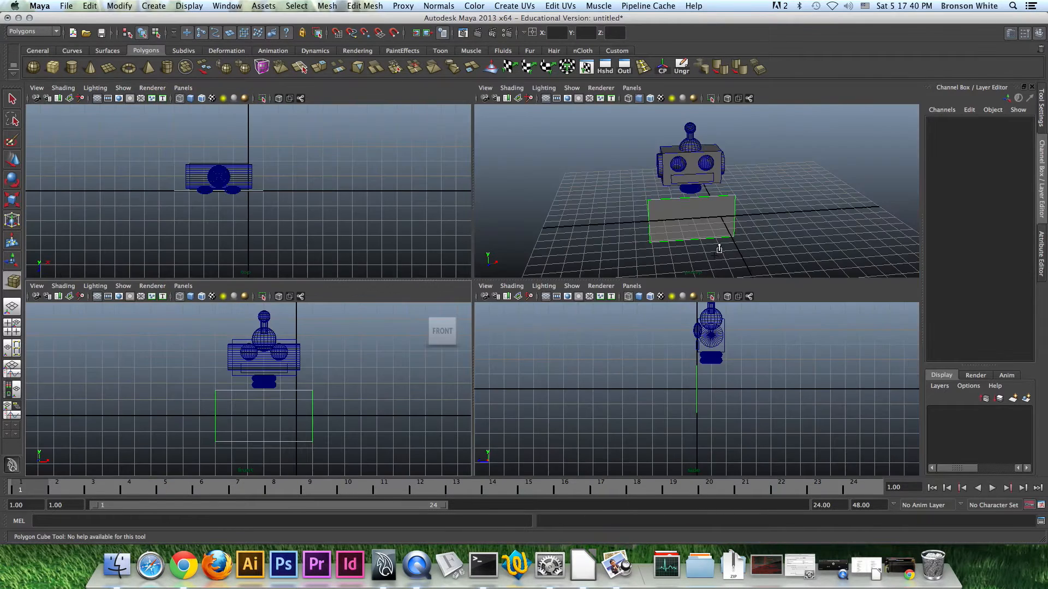
pyautogui.press('space')
pyautogui.keyDown('alt'); pyautogui.moveTo(648, 292); pyautogui.dragTo(571, 282); pyautogui.keyUp('alt')
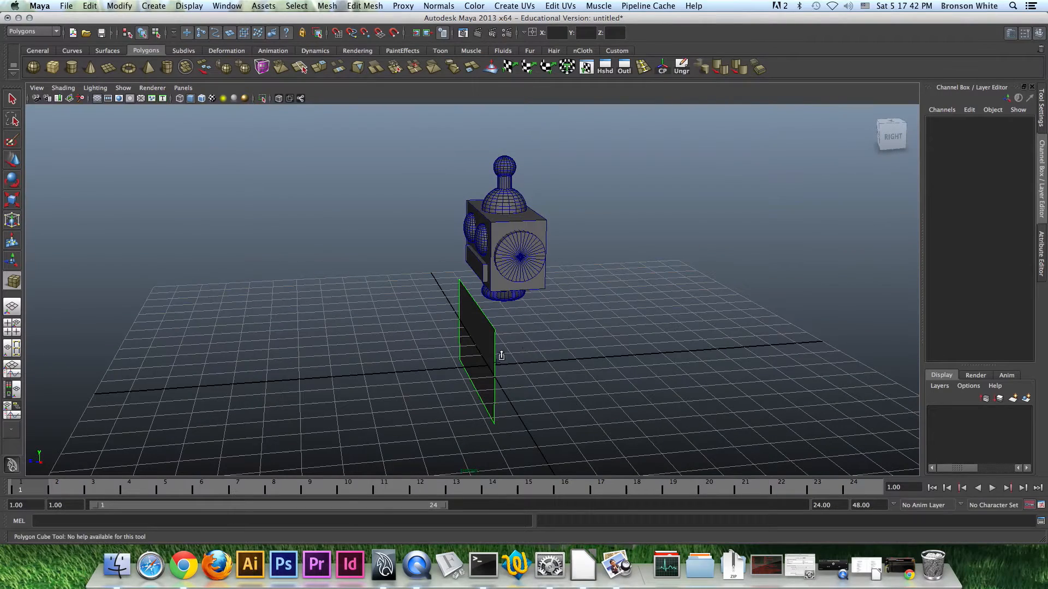
pyautogui.moveTo(500, 363); pyautogui.dragTo(528, 392)
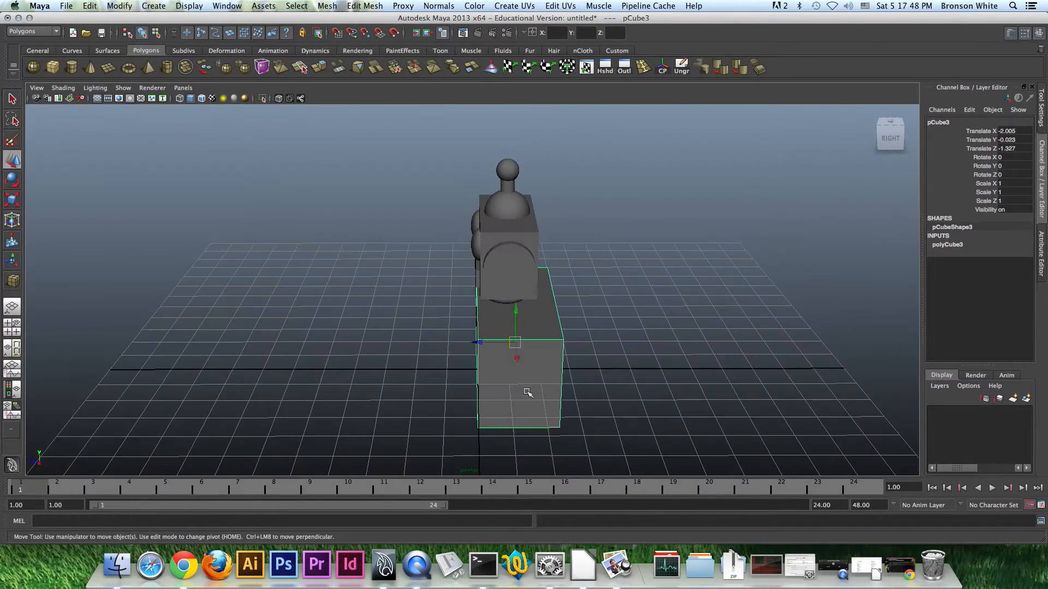
# Align the torso box to the centre of the head cube along X and Z with the Align Tool
pyautogui.keyDown('alt'); pyautogui.moveTo(483, 347); pyautogui.dragTo(507, 336); pyautogui.keyUp('alt')
pyautogui.keyDown('alt'); pyautogui.moveTo(550, 277); pyautogui.dragTo(555, 322); pyautogui.keyUp('alt')
pyautogui.click(532, 241)
pyautogui.click(546, 340)
pyautogui.keyDown('shift'); pyautogui.click(539, 241); pyautogui.keyUp('shift')
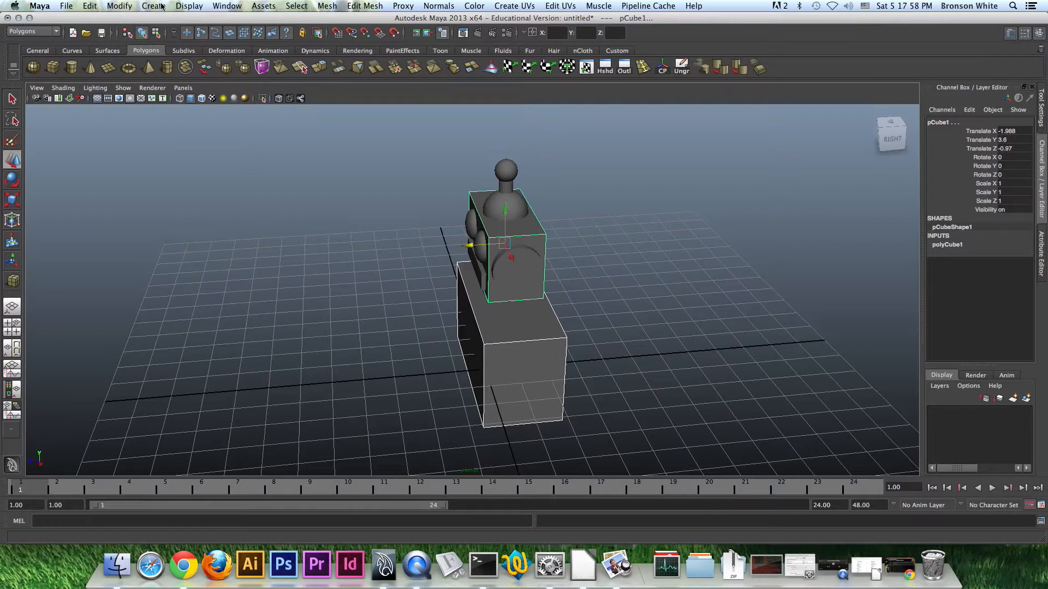
pyautogui.click(120, 6)
pyautogui.click(138, 72)
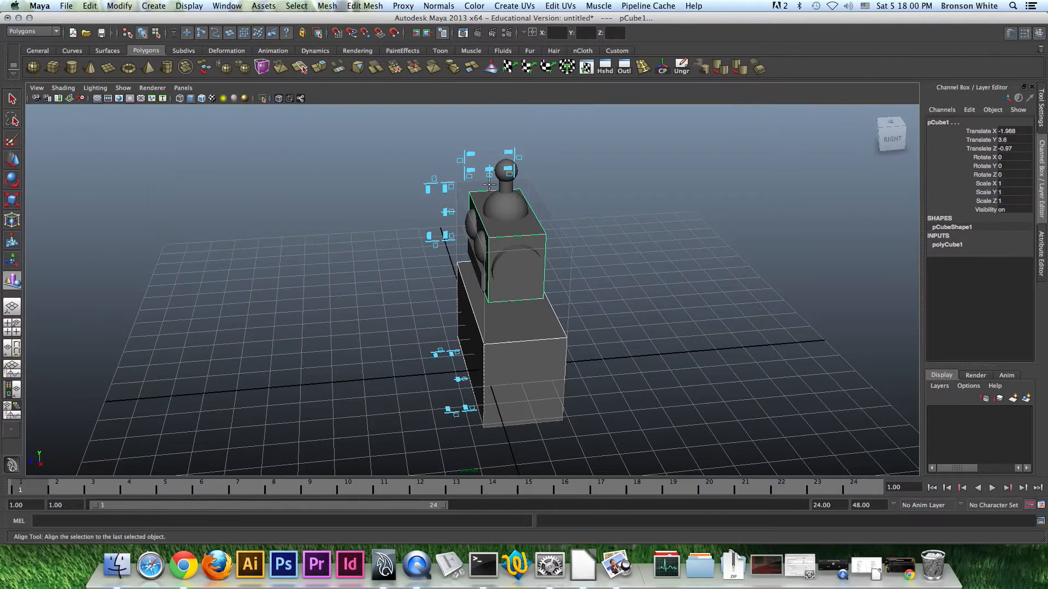
pyautogui.click(489, 169)
pyautogui.keyDown('alt'); pyautogui.moveTo(501, 235); pyautogui.dragTo(474, 380); pyautogui.keyUp('alt')
pyautogui.moveTo(607, 332)
pyautogui.keyDown('alt'); pyautogui.mouseDown()
pyautogui.moveTo(545, 311)
pyautogui.moveTo(635, 321)
pyautogui.moveTo(653, 304)
pyautogui.moveTo(587, 328)
pyautogui.mouseUp(); pyautogui.keyUp('alt')
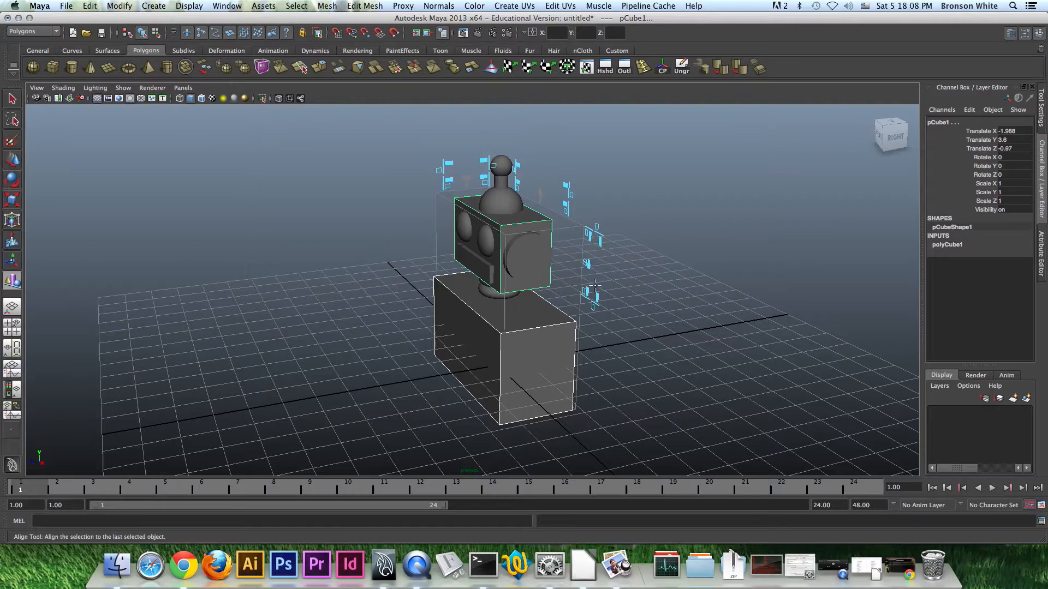
pyautogui.press('w')
# Raise the torso box to about Y 0.149 so its top meets the lower neck ring
pyautogui.click(619, 329)
pyautogui.click(516, 346)
pyautogui.keyDown('alt'); pyautogui.moveTo(603, 375); pyautogui.dragTo(695, 361); pyautogui.keyUp('alt')
pyautogui.moveTo(464, 318); pyautogui.dragTo(458, 306)
# Examine the torso and neck from several angles and check the torso details in the Preview reference image
pyautogui.keyDown('alt'); pyautogui.moveTo(498, 344); pyautogui.dragTo(653, 365); pyautogui.keyUp('alt')
pyautogui.keyDown('alt'); pyautogui.moveTo(589, 367); pyautogui.dragTo(648, 369); pyautogui.keyUp('alt')
pyautogui.keyDown('alt'); pyautogui.moveTo(648, 369); pyautogui.dragTo(536, 386, button='right'); pyautogui.keyUp('alt')
pyautogui.keyDown('alt'); pyautogui.moveTo(536, 386); pyautogui.dragTo(461, 399); pyautogui.keyUp('alt')
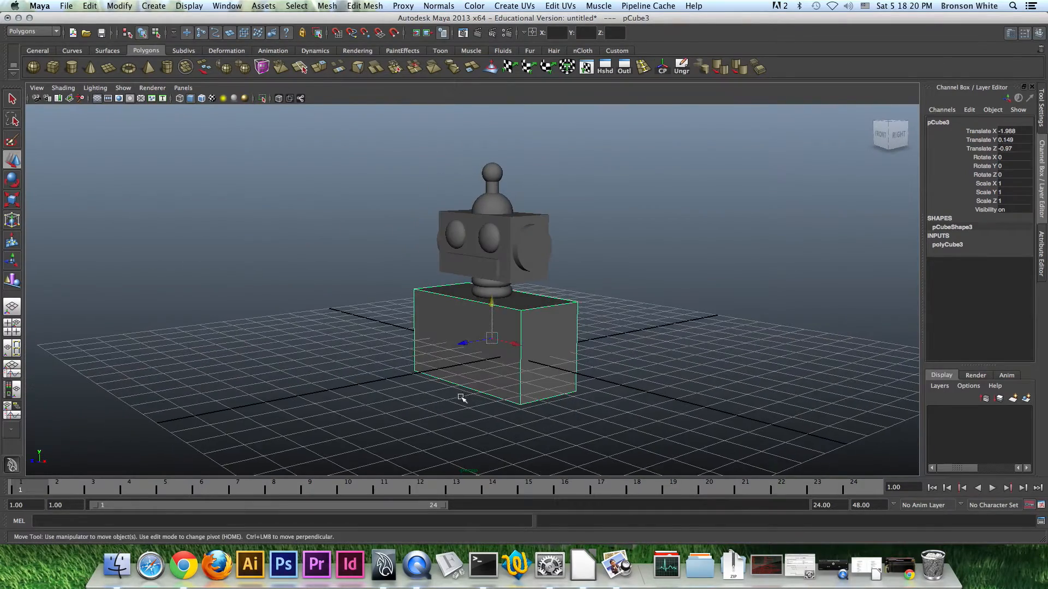
pyautogui.keyDown('alt'); pyautogui.moveTo(461, 398); pyautogui.dragTo(569, 397, button='right'); pyautogui.keyUp('alt')
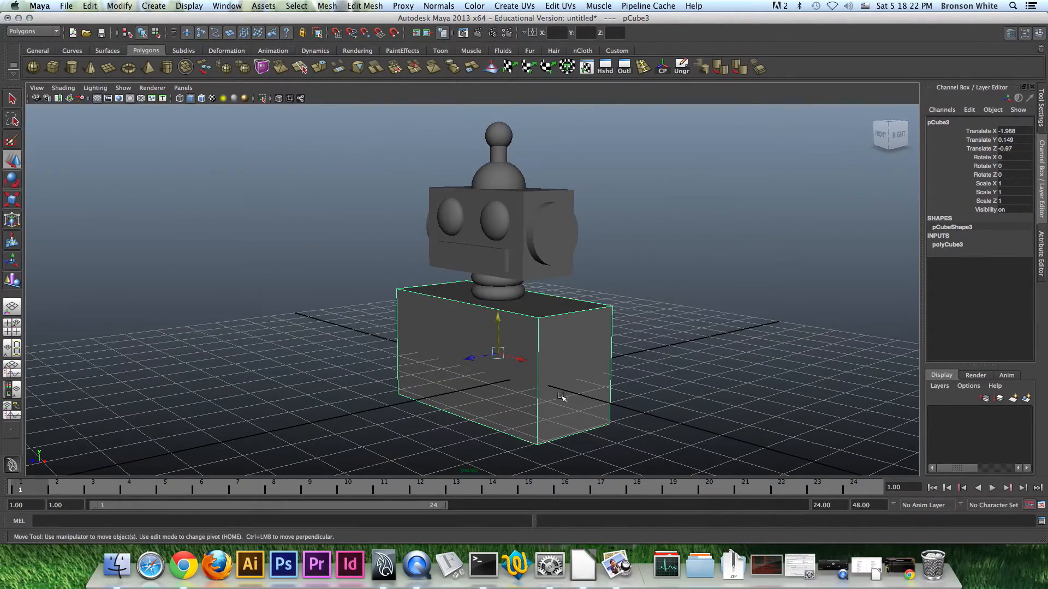
pyautogui.keyDown('alt'); pyautogui.moveTo(519, 399); pyautogui.dragTo(644, 382); pyautogui.keyUp('alt')
pyautogui.click(648, 332)
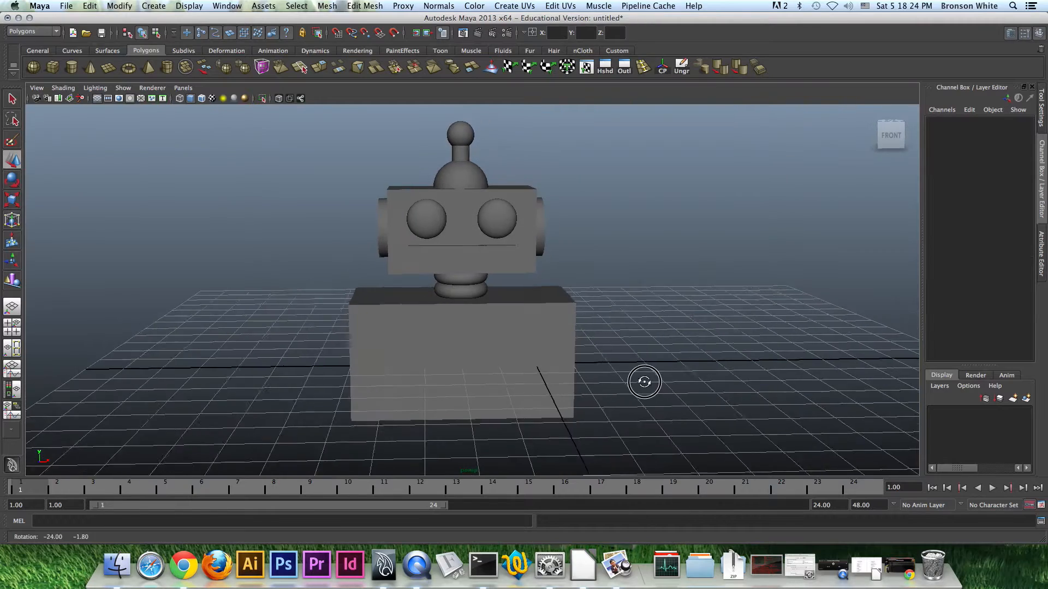
pyautogui.keyDown('alt'); pyautogui.moveTo(644, 382); pyautogui.dragTo(505, 391, button='right'); pyautogui.keyUp('alt')
pyautogui.keyDown('alt'); pyautogui.moveTo(572, 367); pyautogui.dragTo(538, 367); pyautogui.keyUp('alt')
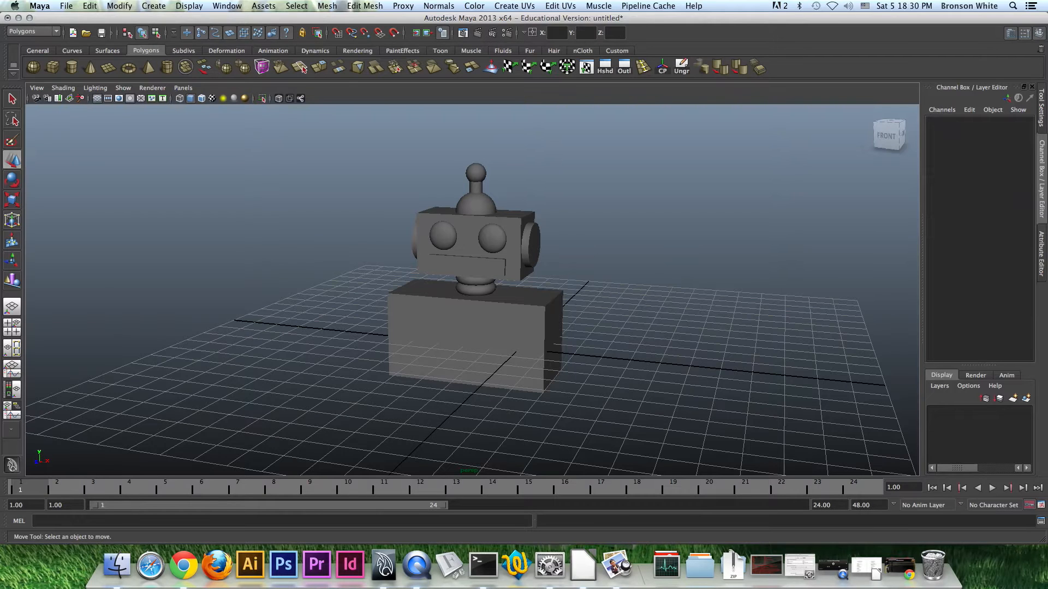
pyautogui.press('super+Tab')
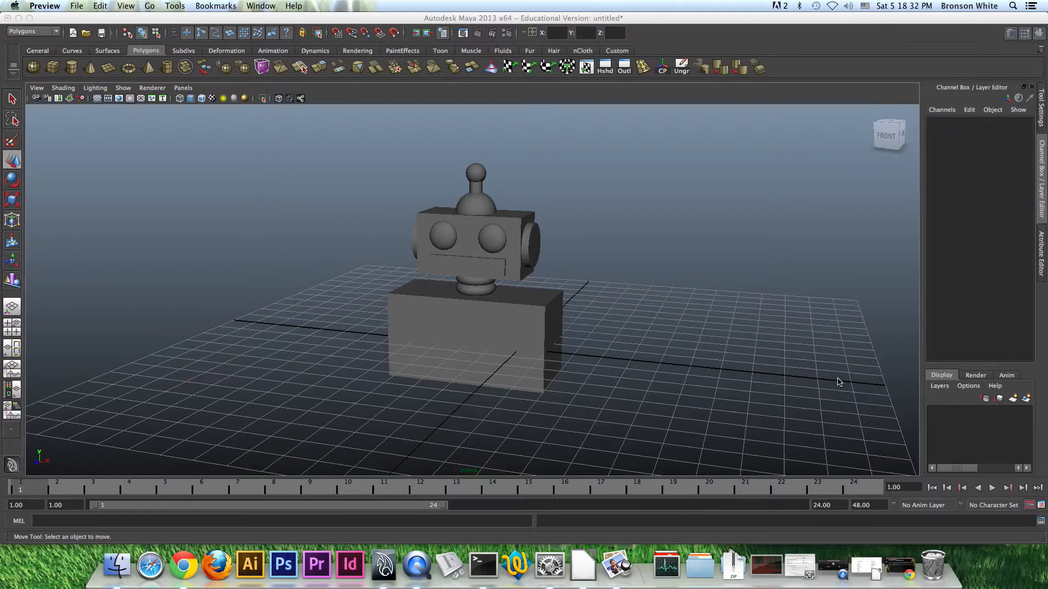
pyautogui.click(552, 20)
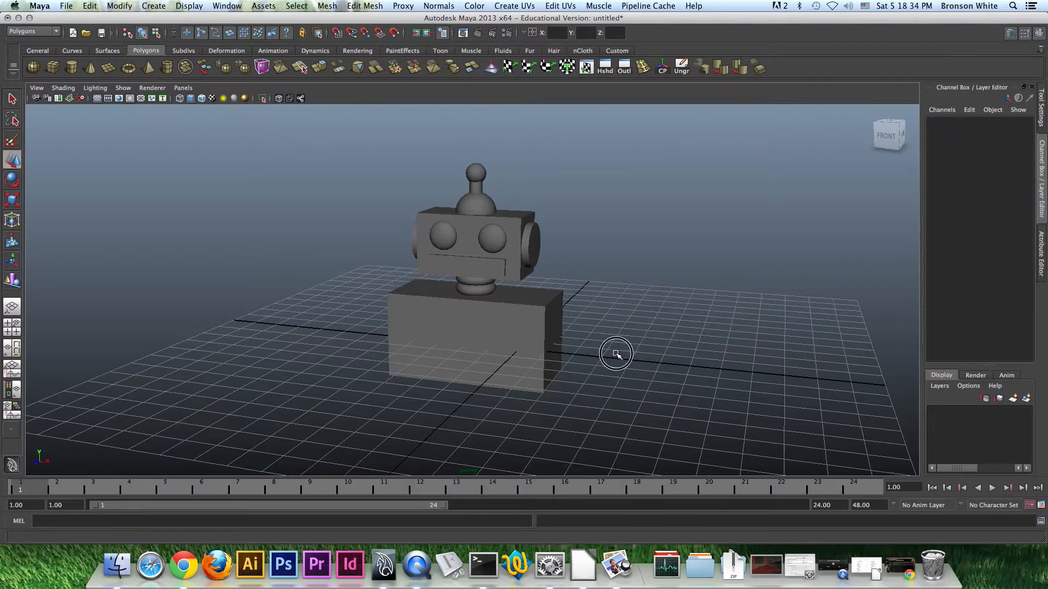
# Create a small polygon sphere on the grid in front of the torso, at about X -4.062 and Z 0.849
pyautogui.keyDown('alt'); pyautogui.moveTo(613, 355); pyautogui.dragTo(657, 353); pyautogui.keyUp('alt')
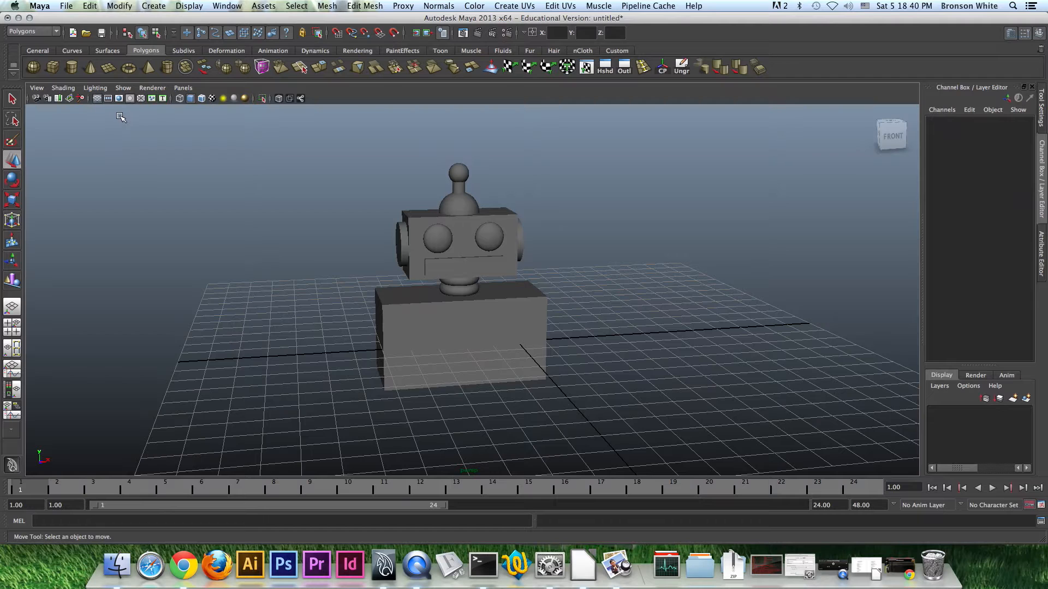
pyautogui.click(33, 67)
pyautogui.moveTo(585, 346); pyautogui.dragTo(431, 363)
pyautogui.scroll(10, 432, 362)
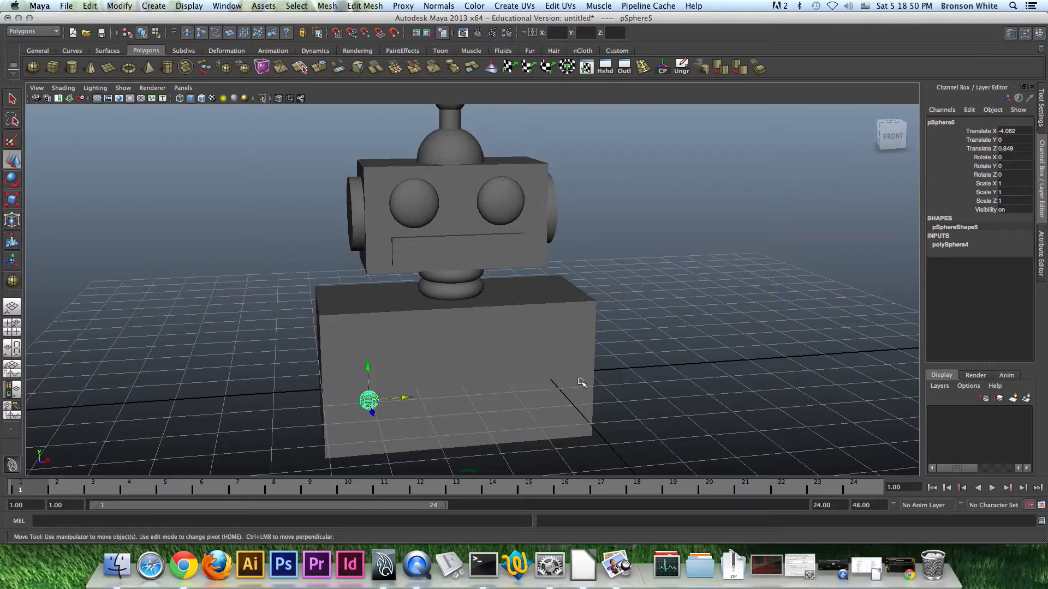
# Move the small sphere partway into the torso's front face near its lower-left corner, at about X -4.372, Y -0.827, Z 0.358
pyautogui.keyDown('alt'); pyautogui.moveTo(507, 386); pyautogui.dragTo(541, 350); pyautogui.keyUp('alt')
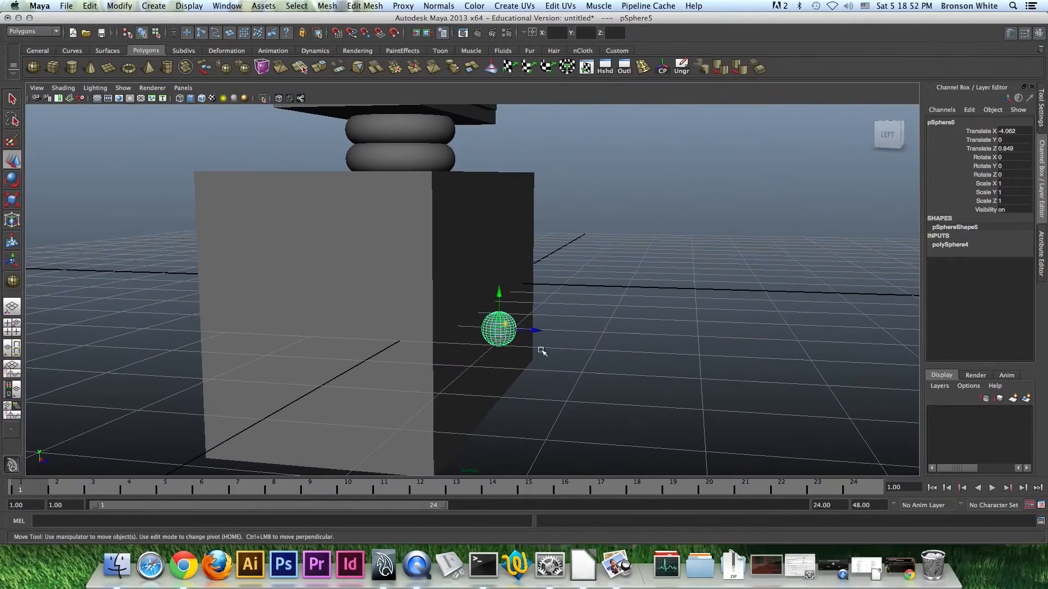
pyautogui.moveTo(502, 295); pyautogui.dragTo(401, 327)
pyautogui.keyDown('alt'); pyautogui.moveTo(464, 320); pyautogui.dragTo(408, 373); pyautogui.keyUp('alt')
pyautogui.scroll(5, 408, 373)
pyautogui.moveTo(461, 335); pyautogui.dragTo(467, 337)
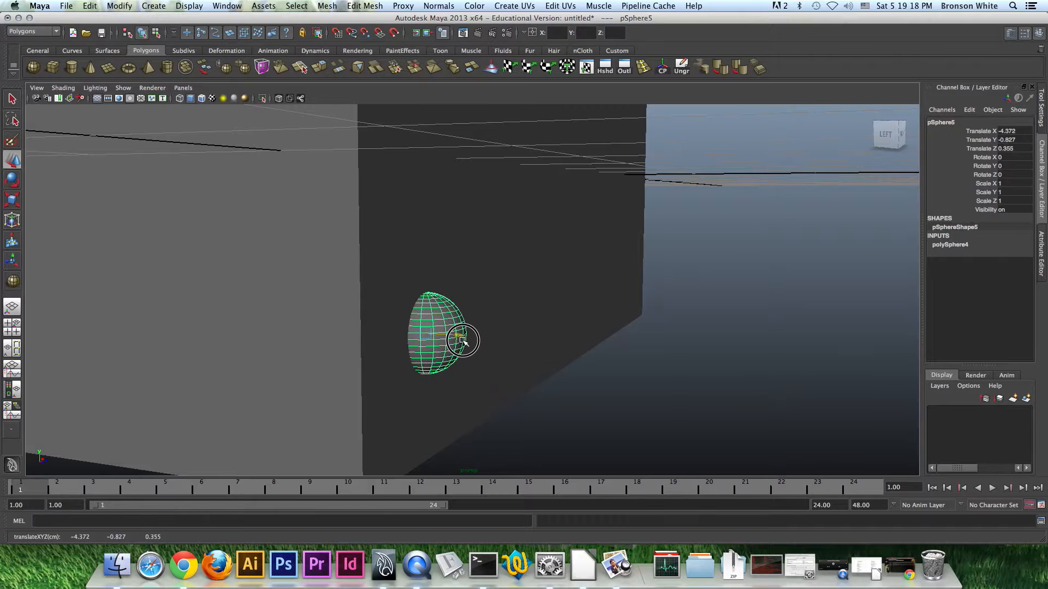
pyautogui.keyDown('alt'); pyautogui.moveTo(463, 340); pyautogui.dragTo(426, 355); pyautogui.keyUp('alt')
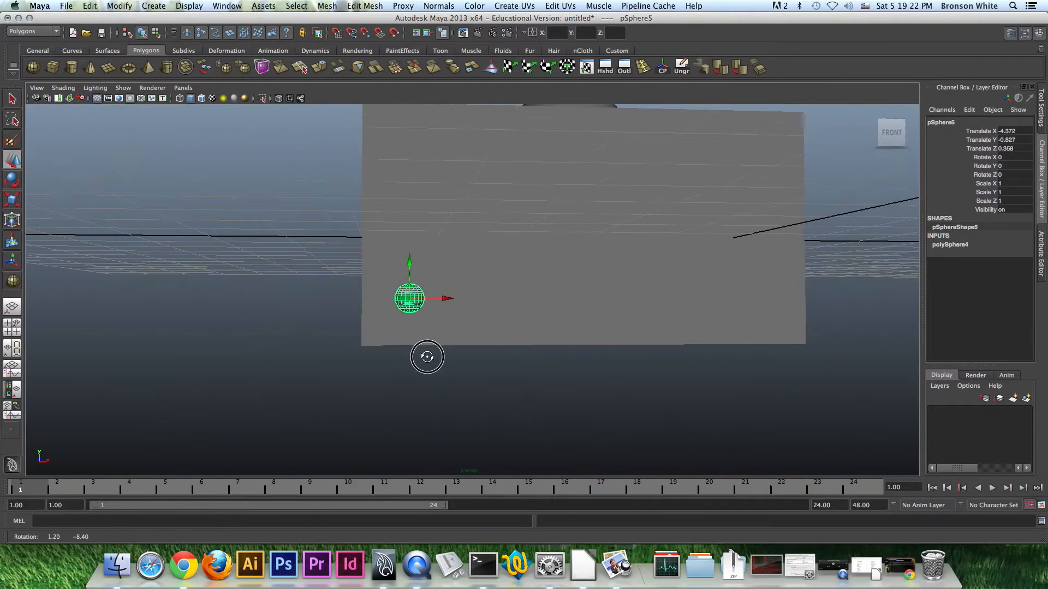
# Nudge the sphere along X to about -4.384 in the front view
pyautogui.press('space')
pyautogui.press('space')
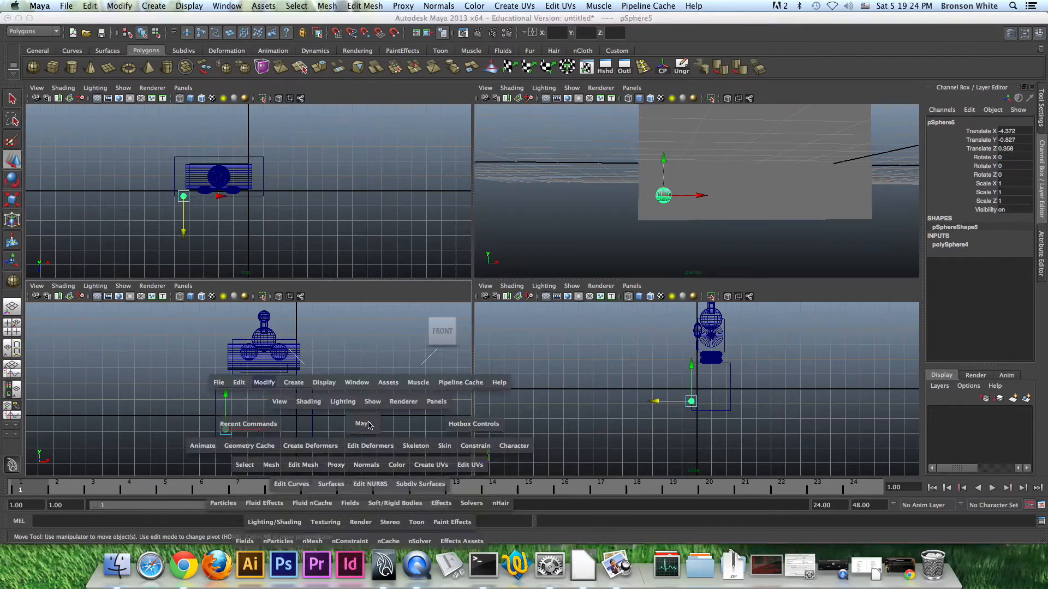
pyautogui.scroll(5, 367, 425)
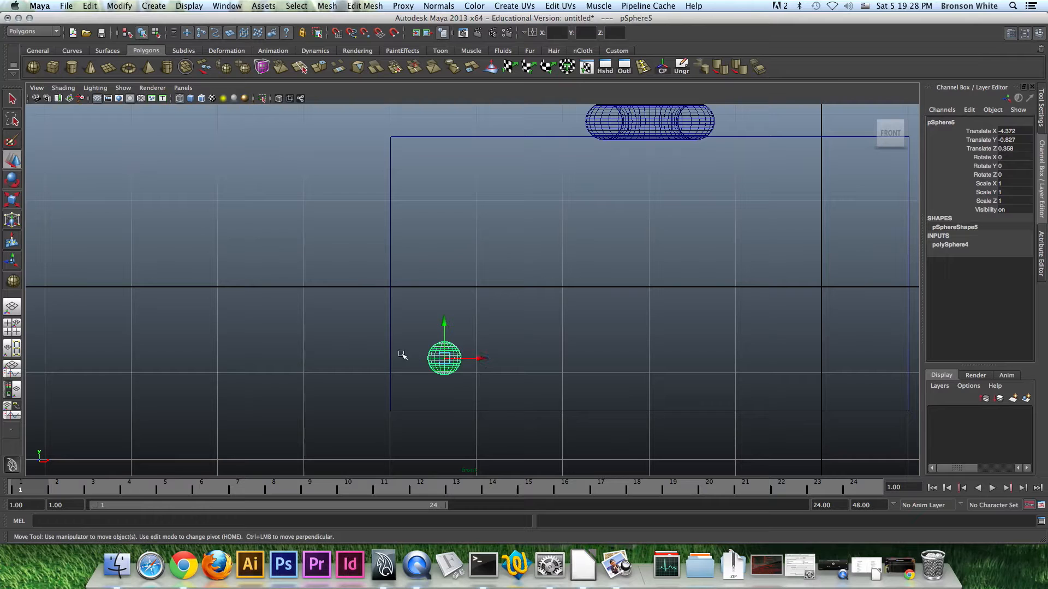
pyautogui.moveTo(479, 362); pyautogui.dragTo(482, 360)
# Flatten the sphere along its depth in the perspective view, to a Z scale of about 0.556
pyautogui.press('space')
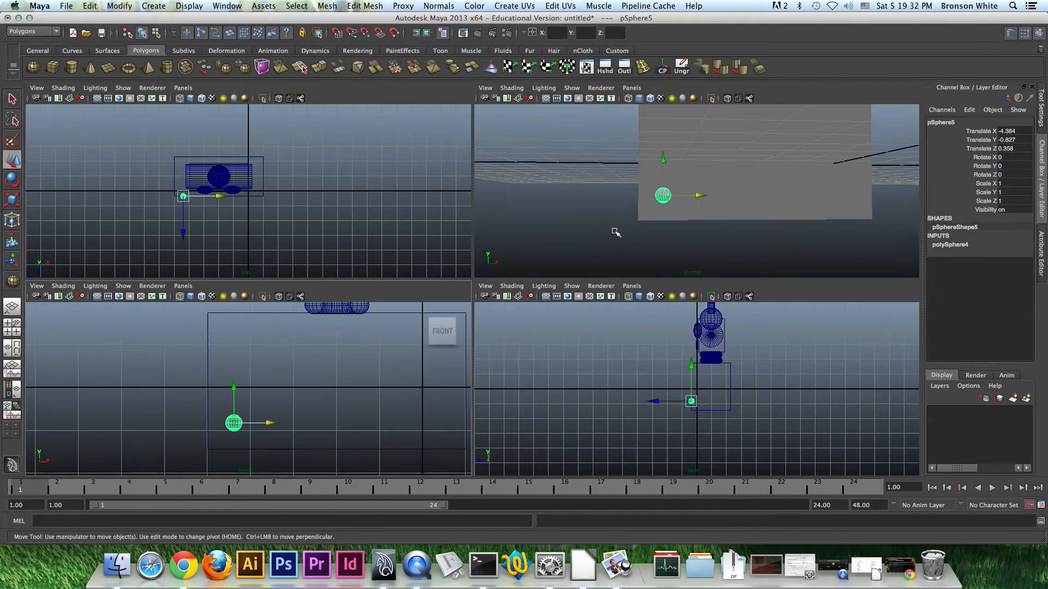
pyautogui.press('space')
pyautogui.keyDown('alt'); pyautogui.moveTo(532, 289); pyautogui.dragTo(562, 316); pyautogui.keyUp('alt')
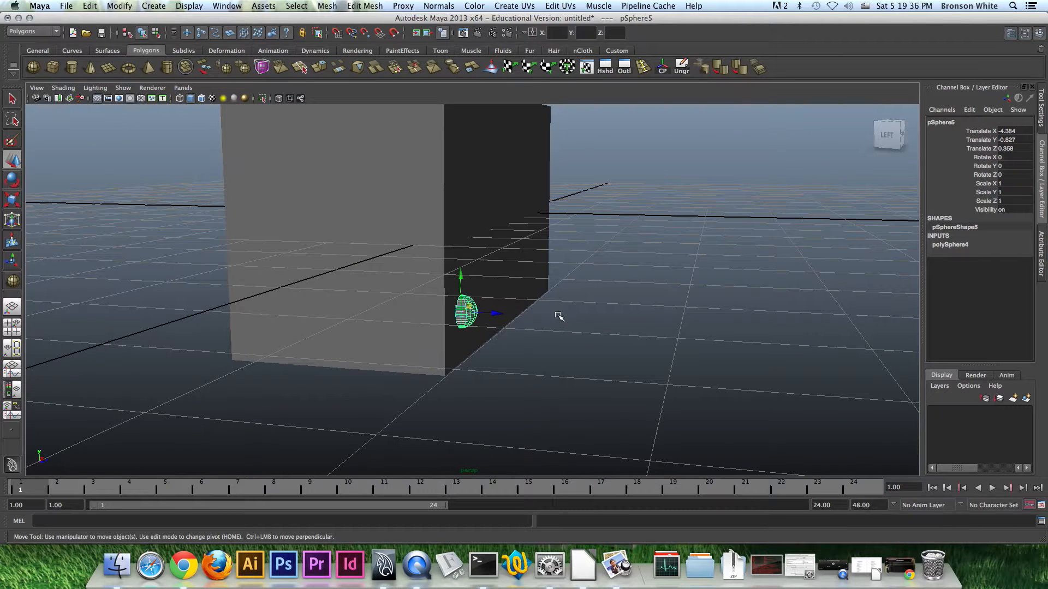
pyautogui.press('r')
pyautogui.moveTo(509, 315); pyautogui.dragTo(489, 362)
pyautogui.click(548, 365)
pyautogui.click(414, 319)
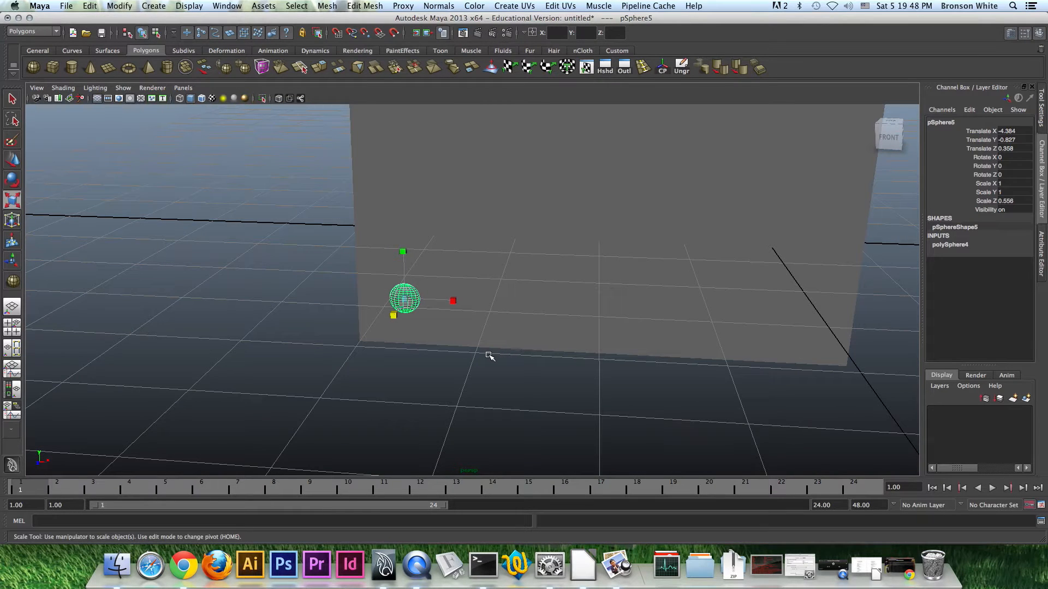
# Duplicate the flattened sphere and move the copy beside it along X, to about X -3.755
pyautogui.press('super+d')
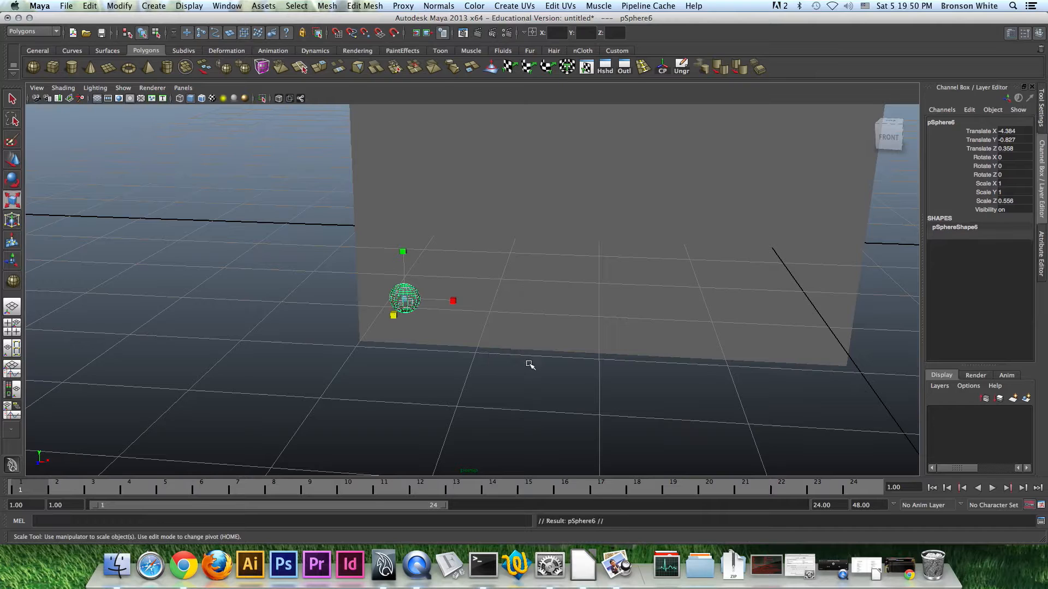
pyautogui.press('w')
pyautogui.moveTo(442, 301); pyautogui.dragTo(485, 306)
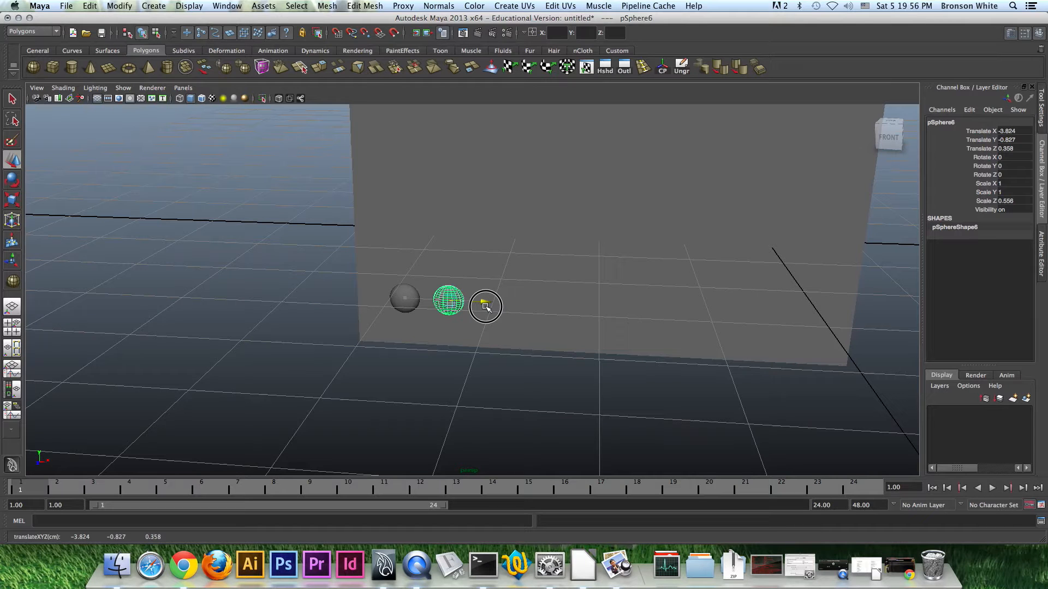
pyautogui.moveTo(485, 306); pyautogui.dragTo(497, 311)
# Duplicate both button spheres in the front view and shift the pair along X, its first sphere at about X -3.087
pyautogui.press('space')
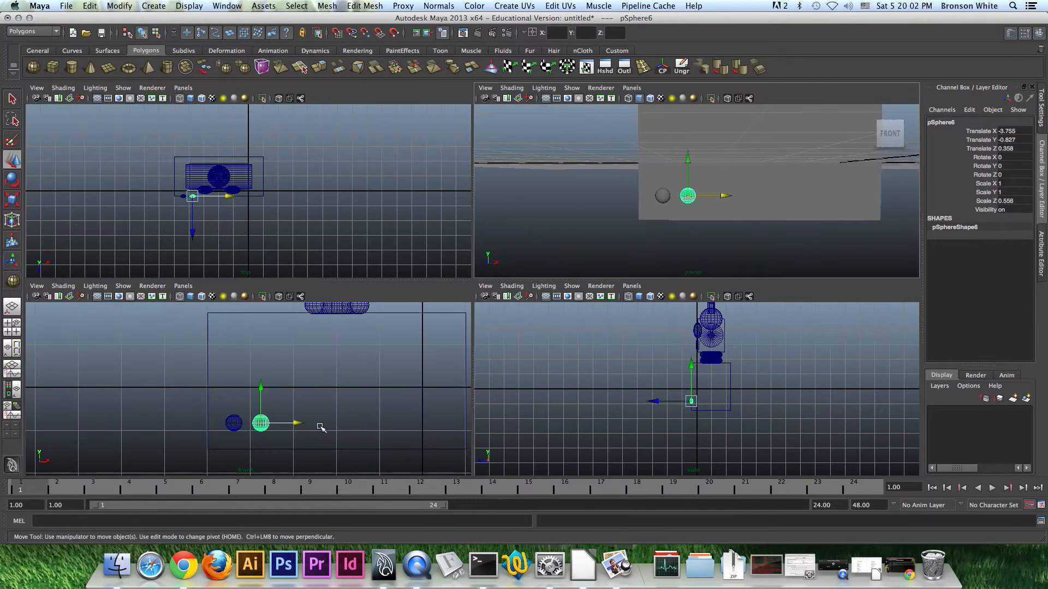
pyautogui.press('space')
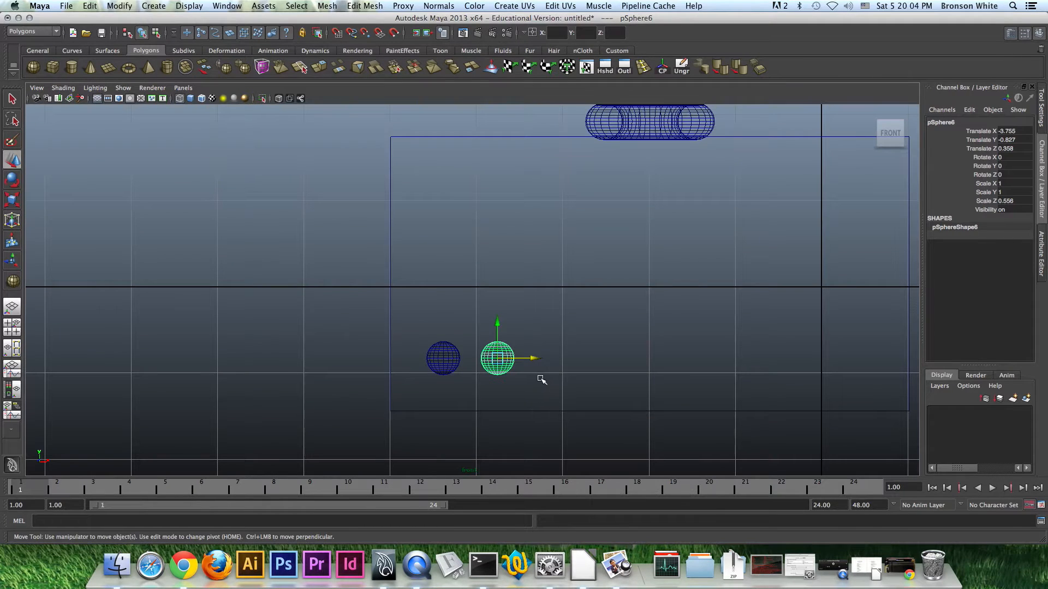
pyautogui.click(453, 362)
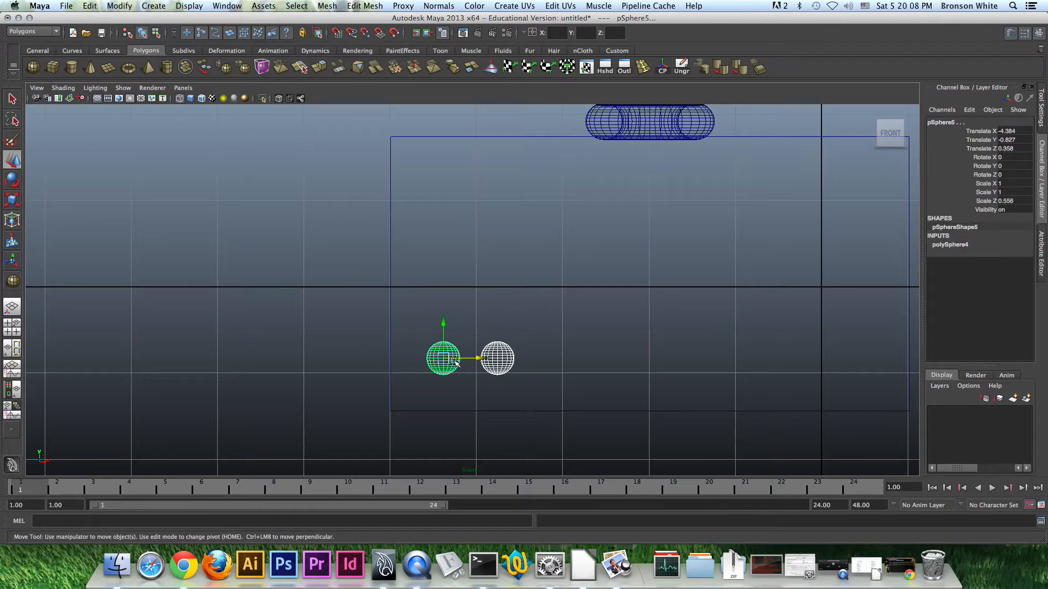
pyautogui.hotkey('ctrl', 'd')
pyautogui.moveTo(494, 374); pyautogui.dragTo(590, 363, button='middle')
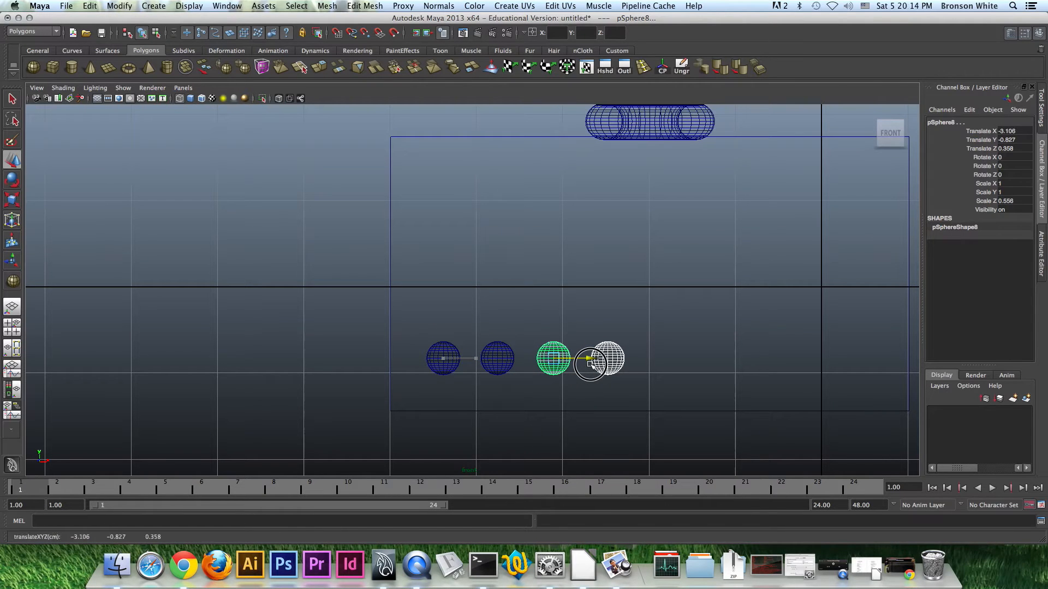
pyautogui.moveTo(590, 362); pyautogui.dragTo(594, 359, button='middle')
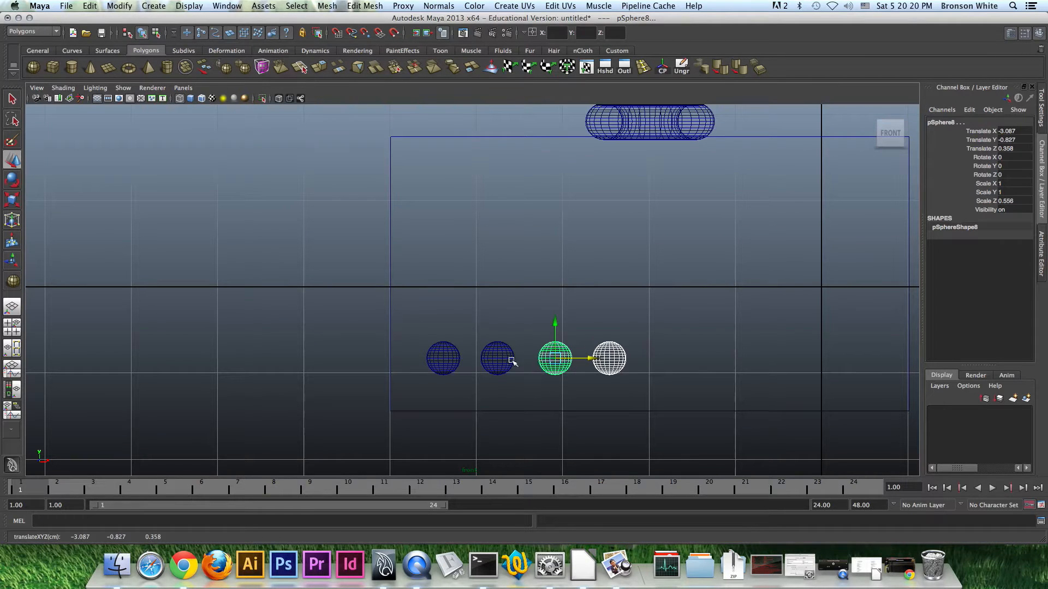
pyautogui.moveTo(590, 359); pyautogui.dragTo(588, 359, button='middle')
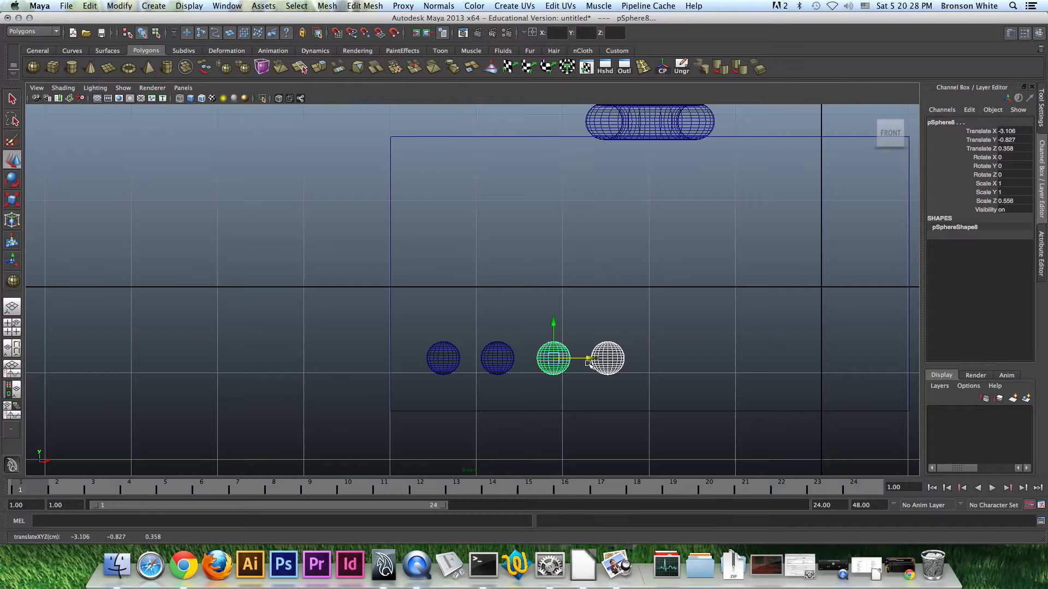
pyautogui.moveTo(594, 360); pyautogui.dragTo(592, 358, button='middle')
pyautogui.keyDown('alt'); pyautogui.moveTo(640, 382); pyautogui.dragTo(581, 348, button='middle'); pyautogui.keyUp('alt')
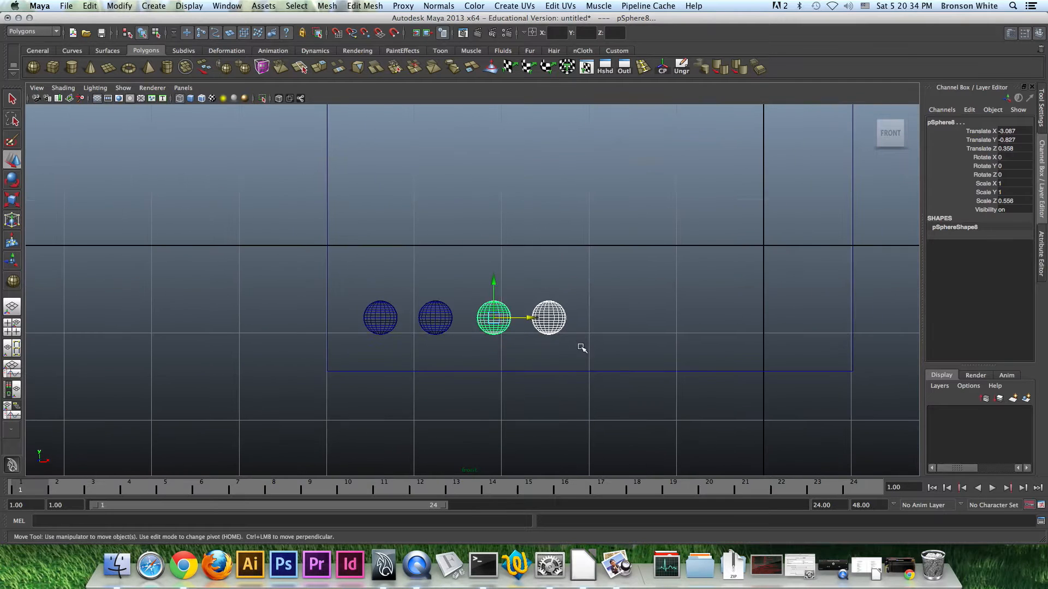
# Nudge the two newest button spheres along X in the perspective view, with the outermost at about X -2.438
pyautogui.click(558, 388)
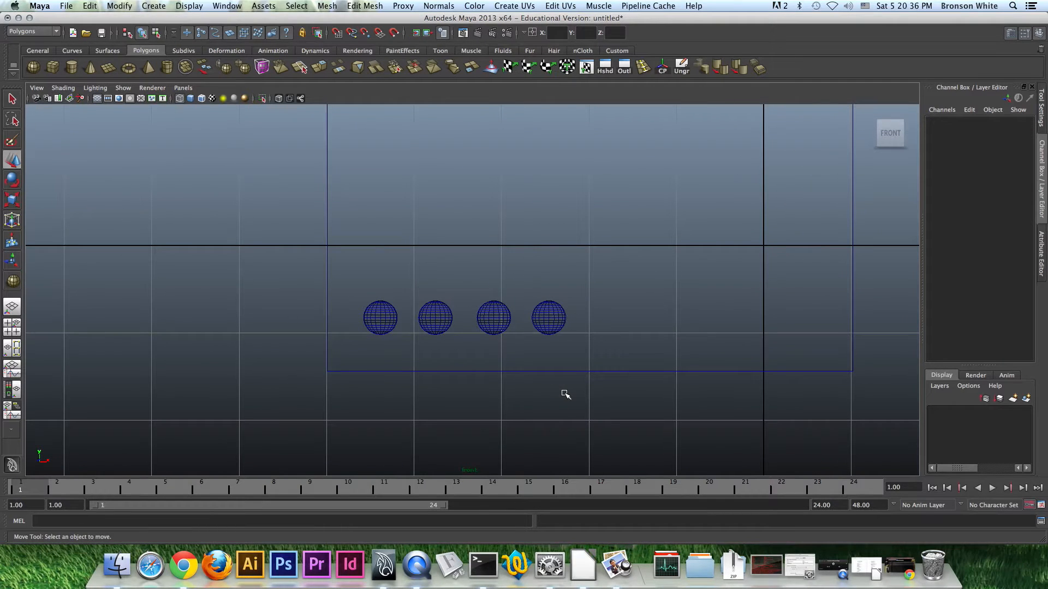
pyautogui.press('space')
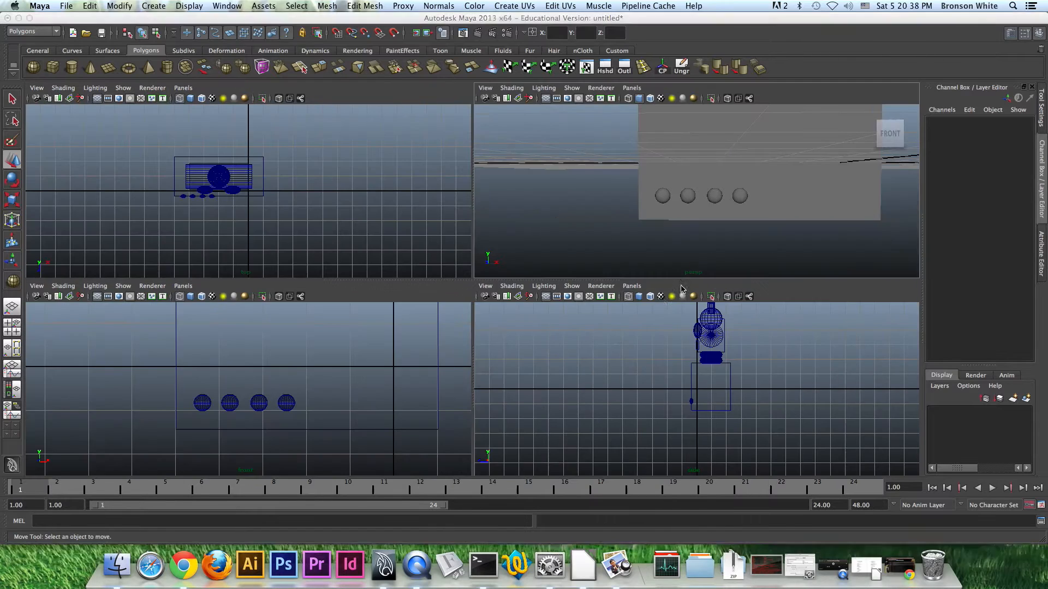
pyautogui.press('space')
pyautogui.moveTo(625, 315)
pyautogui.keyDown('alt'); pyautogui.mouseDown()
pyautogui.moveTo(636, 330)
pyautogui.moveTo(611, 327)
pyautogui.mouseUp(); pyautogui.keyUp('alt')
pyautogui.click(511, 304)
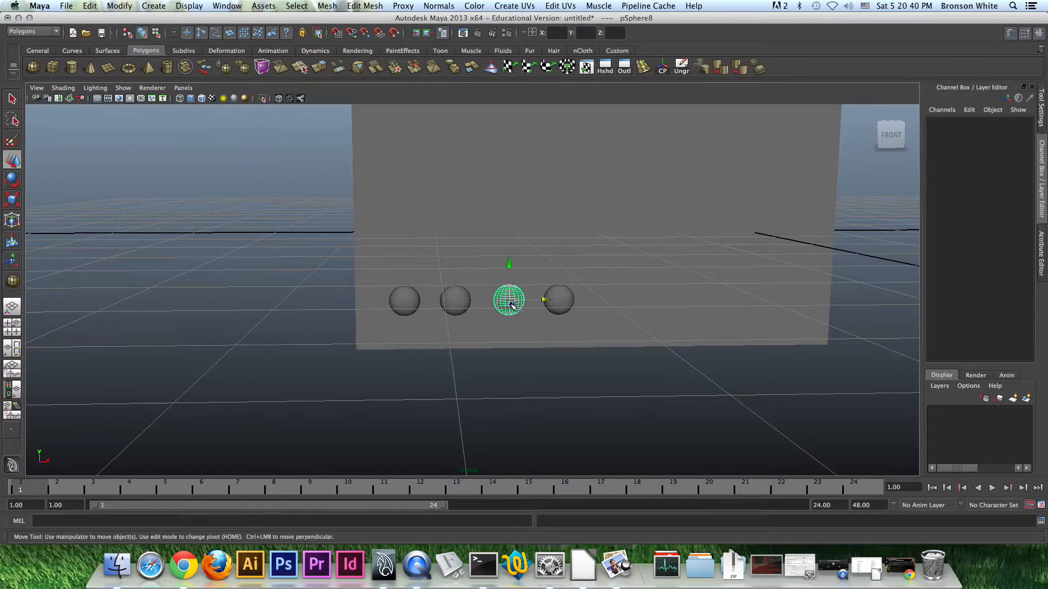
pyautogui.keyDown('shift'); pyautogui.click(569, 297); pyautogui.keyUp('shift')
pyautogui.moveTo(598, 301); pyautogui.dragTo(599, 300)
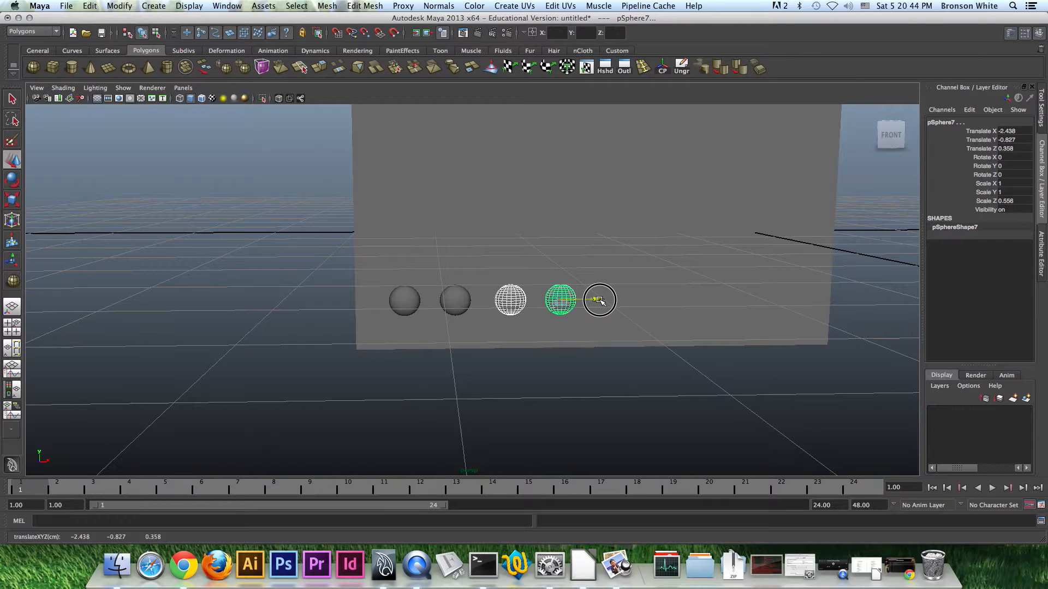
pyautogui.moveTo(608, 344)
pyautogui.keyDown('alt'); pyautogui.mouseDown()
pyautogui.moveTo(595, 346)
pyautogui.moveTo(604, 339)
pyautogui.moveTo(619, 390)
pyautogui.moveTo(527, 359)
pyautogui.moveTo(692, 358)
pyautogui.moveTo(568, 368)
pyautogui.moveTo(631, 344)
pyautogui.moveTo(617, 348)
pyautogui.mouseUp(); pyautogui.keyUp('alt')
pyautogui.click(610, 371)
# View the button row on the whole torso and compare it with the assignment1_photo.jpg reference image
pyautogui.scroll(1, 636, 305)
pyautogui.keyDown('alt'); pyautogui.moveTo(636, 305); pyautogui.dragTo(601, 334); pyautogui.keyUp('alt')
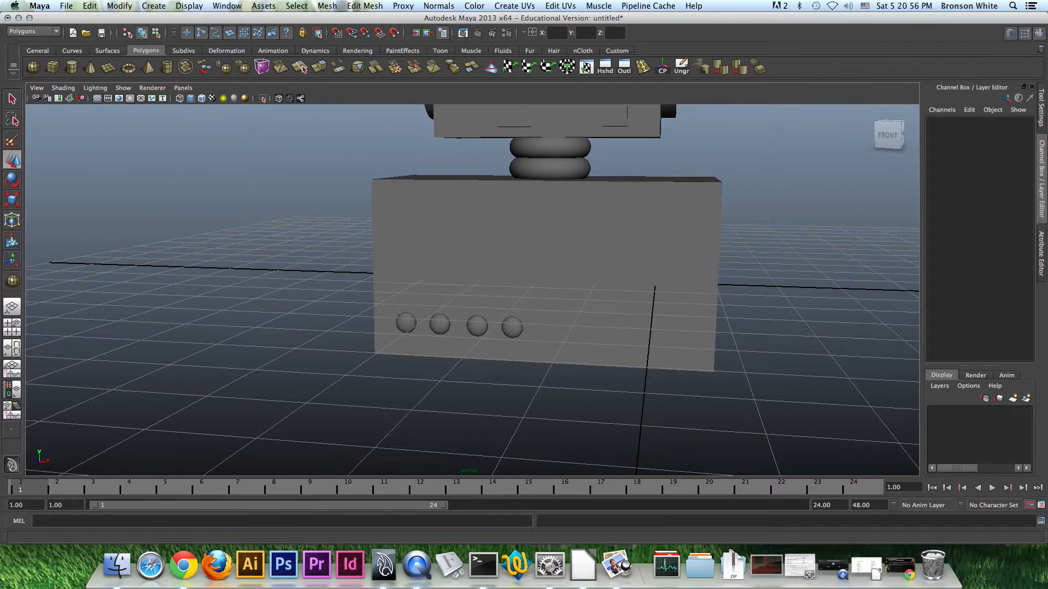
pyautogui.moveTo(1, 151); pyautogui.dragTo(569, 157)
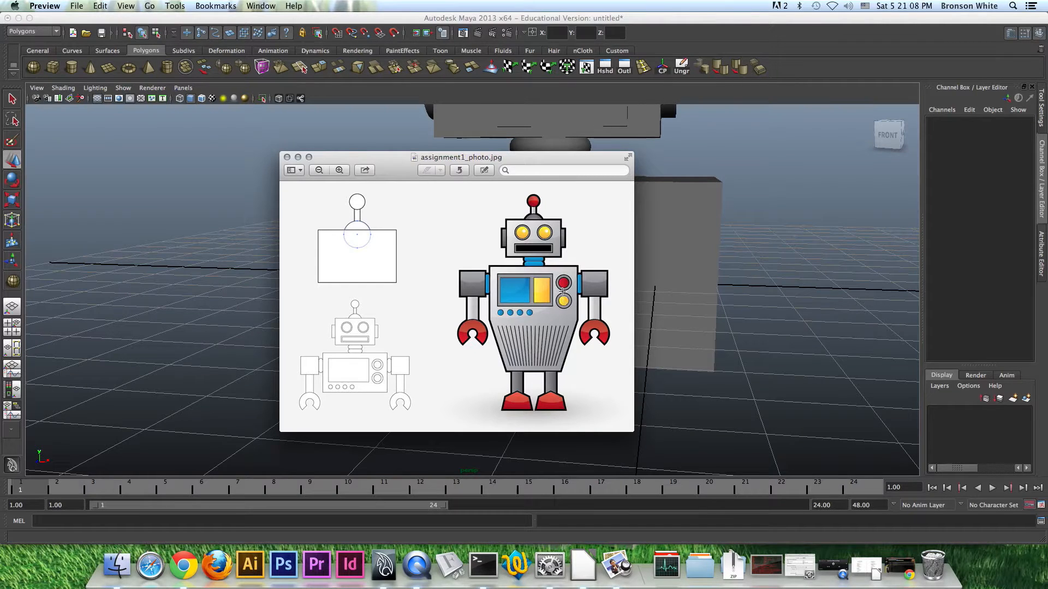
pyautogui.moveTo(528, 156); pyautogui.dragTo(0, 146)
pyautogui.click(609, 21)
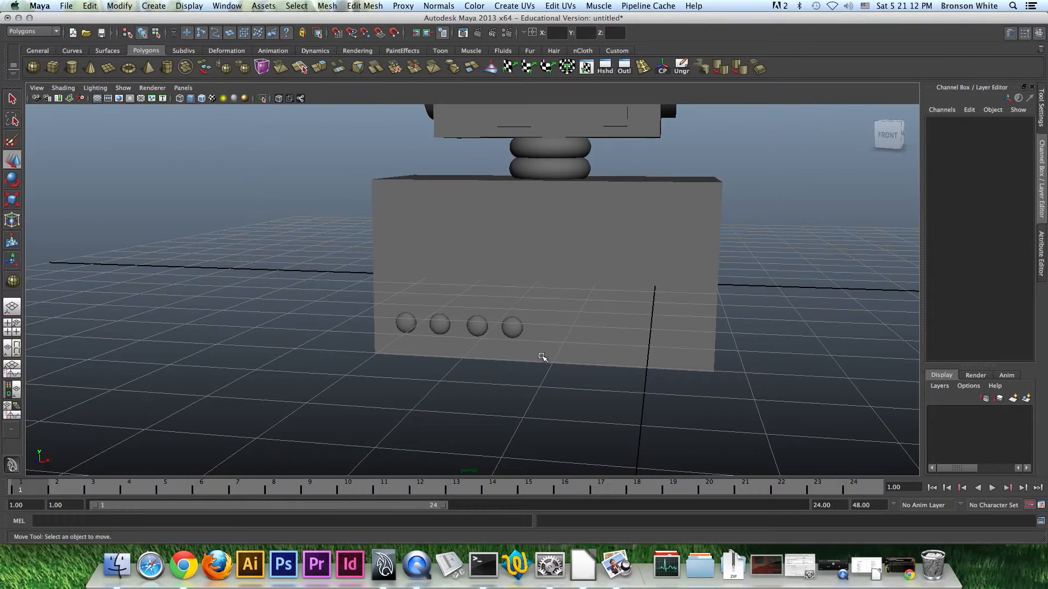
# Duplicate the last button sphere and move the copy to the torso front's upper-right area, at about X 0.225 and Y 1.064
pyautogui.keyDown('alt'); pyautogui.moveTo(543, 358); pyautogui.dragTo(558, 341); pyautogui.keyUp('alt')
pyautogui.keyDown('alt'); pyautogui.moveTo(490, 342); pyautogui.dragTo(545, 347); pyautogui.keyUp('alt')
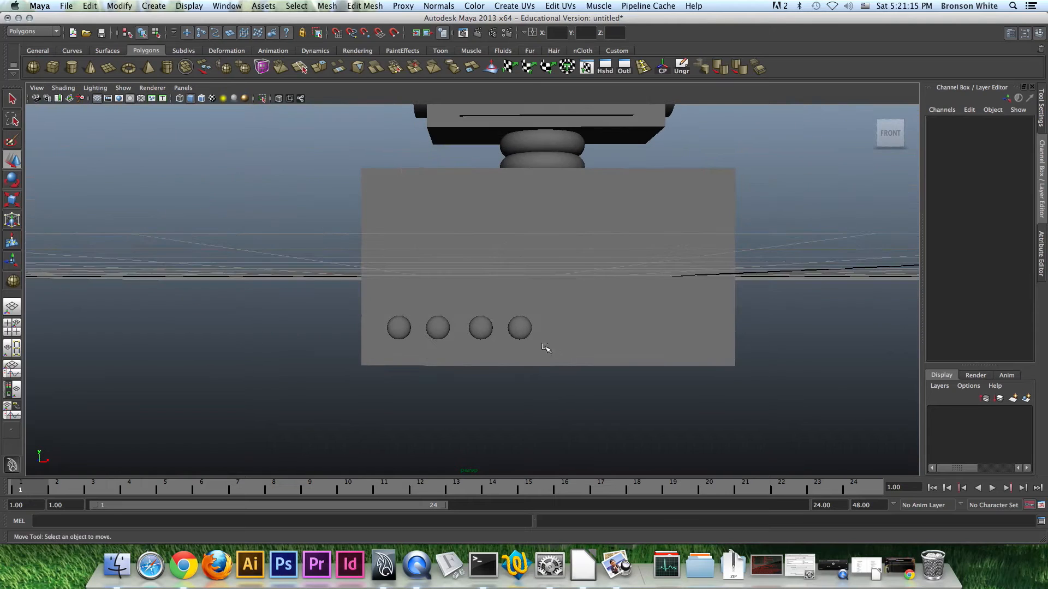
pyautogui.click(519, 328)
pyautogui.keyDown('alt'); pyautogui.moveTo(585, 362); pyautogui.dragTo(589, 371); pyautogui.keyUp('alt')
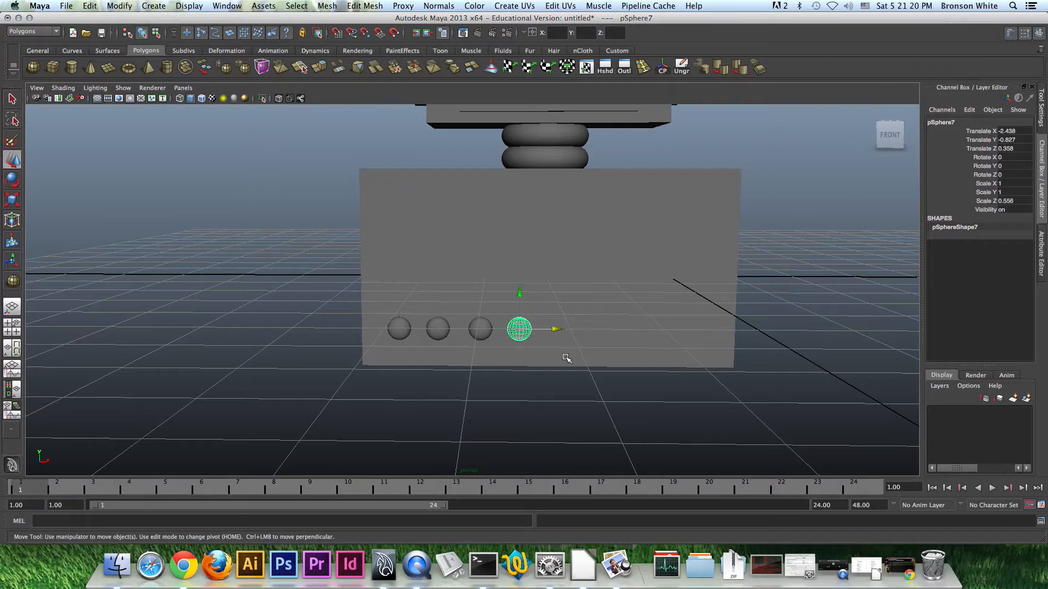
pyautogui.hotkey('ctrl', 'd')
pyautogui.moveTo(552, 331); pyautogui.dragTo(721, 361)
pyautogui.moveTo(686, 301); pyautogui.dragTo(692, 178)
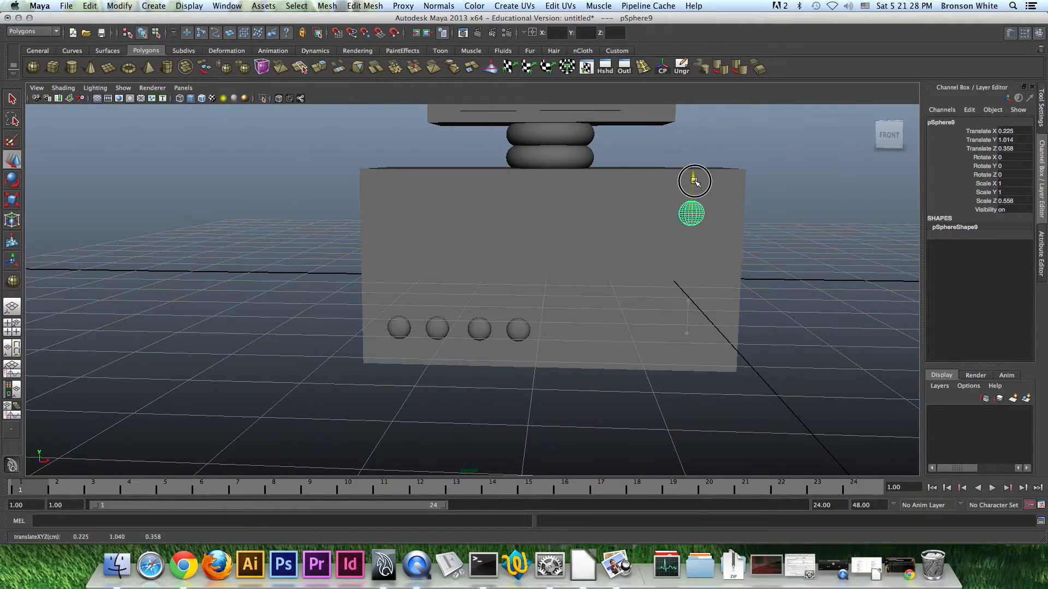
pyautogui.moveTo(671, 247)
pyautogui.keyDown('alt'); pyautogui.mouseDown()
pyautogui.moveTo(791, 252)
pyautogui.moveTo(674, 257)
pyautogui.mouseUp(); pyautogui.keyUp('alt')
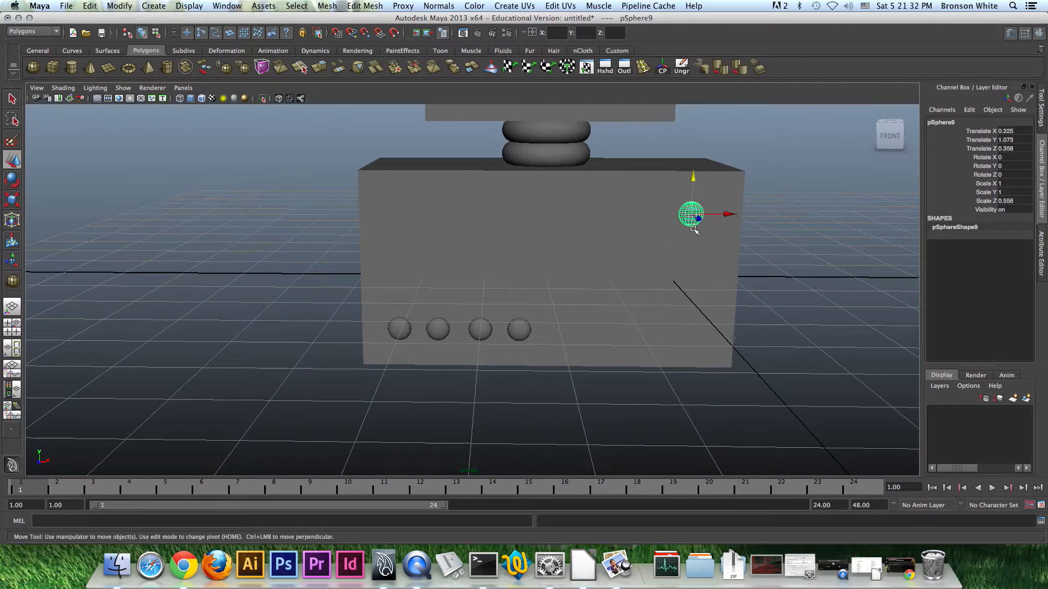
pyautogui.moveTo(691, 179); pyautogui.dragTo(692, 181)
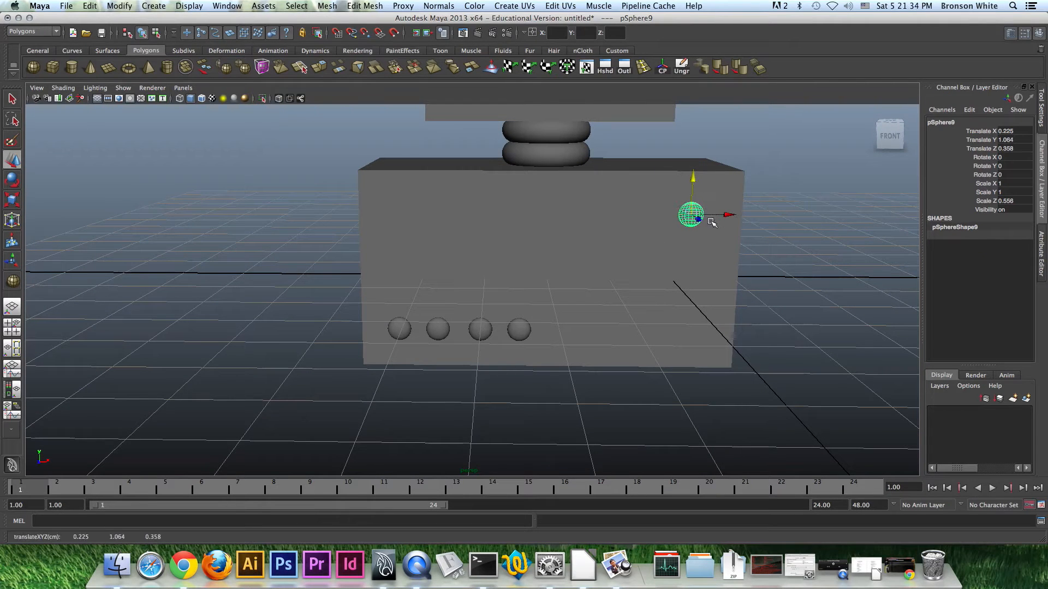
# Enlarge the upper-right sphere uniformly to a scale of about 1.914 in X and Y and 1.064 in Z
pyautogui.press('r')
pyautogui.moveTo(691, 215); pyautogui.dragTo(759, 217)
pyautogui.keyDown('alt'); pyautogui.moveTo(683, 242); pyautogui.dragTo(676, 211); pyautogui.keyUp('alt')
pyautogui.keyDown('alt'); pyautogui.moveTo(693, 233); pyautogui.dragTo(767, 231); pyautogui.keyUp('alt')
pyautogui.moveTo(552, 237)
pyautogui.keyDown('alt'); pyautogui.mouseDown()
pyautogui.moveTo(654, 232)
pyautogui.moveTo(639, 259)
pyautogui.moveTo(498, 264)
pyautogui.mouseUp(); pyautogui.keyUp('alt')
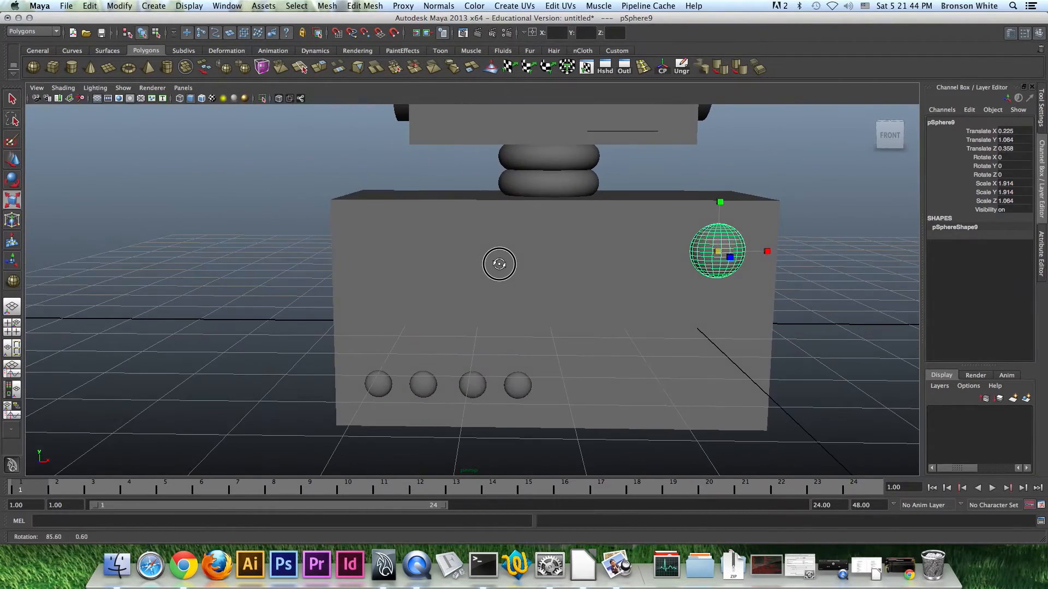
# Lower the enlarged sphere on the torso front to about Y 0.948
pyautogui.keyDown('alt'); pyautogui.moveTo(677, 269); pyautogui.dragTo(591, 233, button='middle'); pyautogui.keyUp('alt')
pyautogui.press('w')
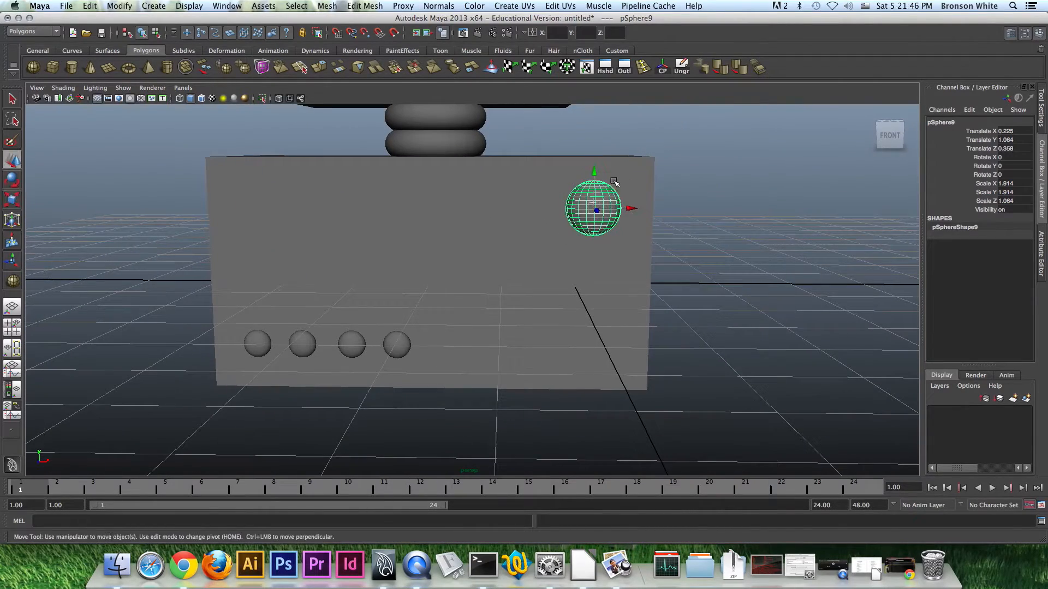
pyautogui.moveTo(596, 172); pyautogui.dragTo(597, 180)
pyautogui.keyDown('alt'); pyautogui.moveTo(598, 218); pyautogui.dragTo(615, 225); pyautogui.keyUp('alt')
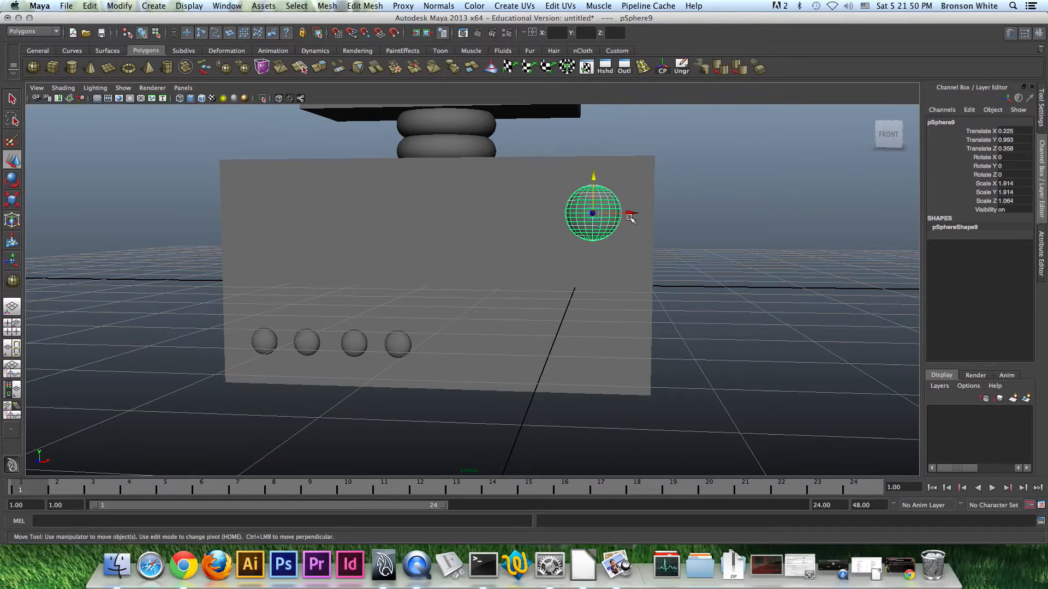
pyautogui.keyDown('alt'); pyautogui.moveTo(629, 239); pyautogui.dragTo(647, 239); pyautogui.keyUp('alt')
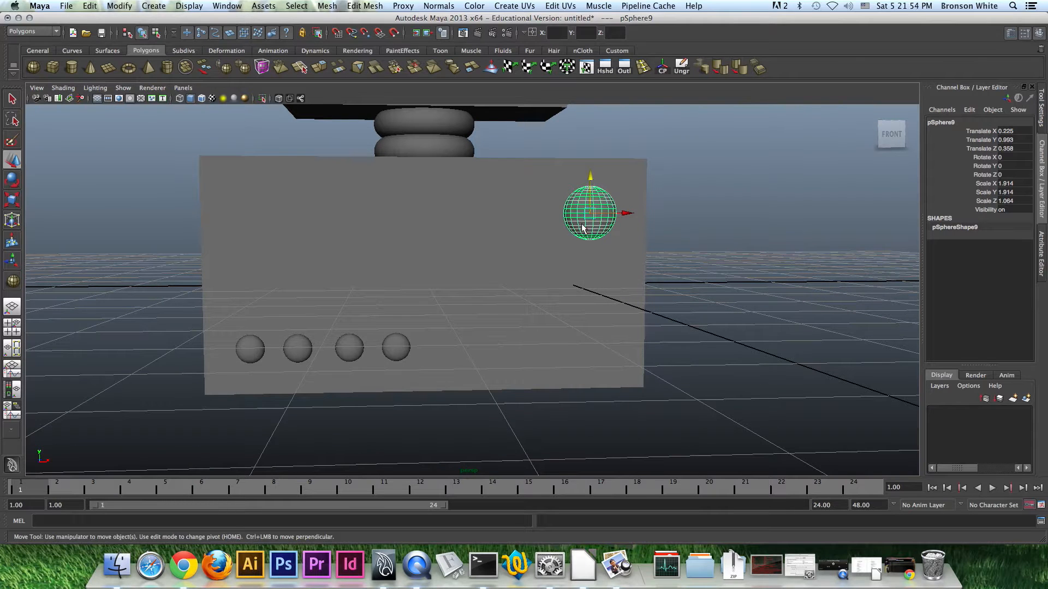
pyautogui.keyDown('alt'); pyautogui.moveTo(627, 234); pyautogui.dragTo(650, 245); pyautogui.keyUp('alt')
pyautogui.moveTo(587, 178); pyautogui.dragTo(588, 183)
pyautogui.keyDown('alt'); pyautogui.moveTo(598, 235); pyautogui.dragTo(649, 256); pyautogui.keyUp('alt')
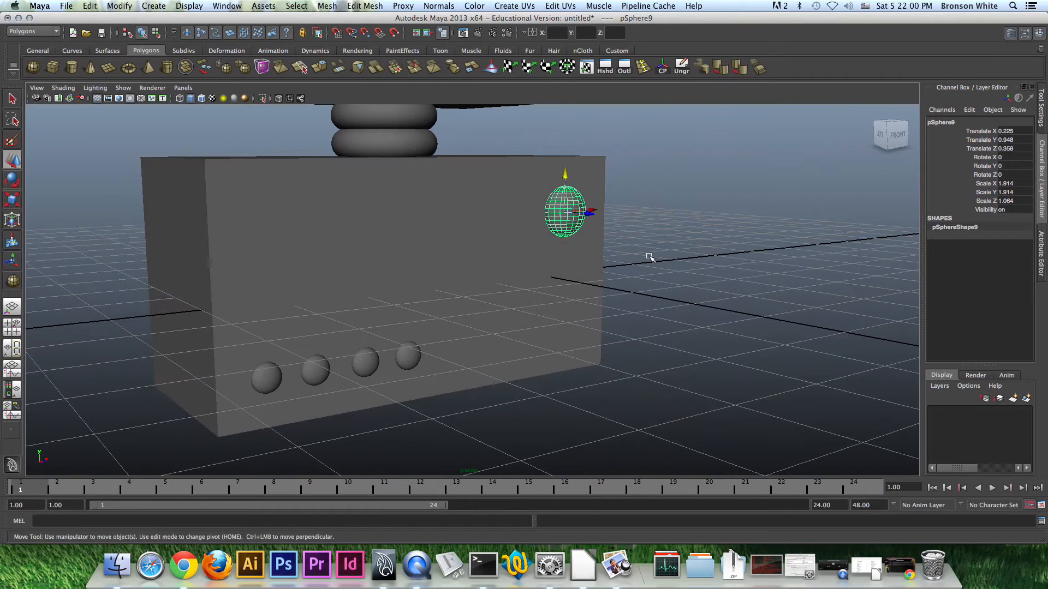
# Duplicate the large button sphere and lower the copy directly beneath the original on the torso front, to about Y -0.084
pyautogui.hotkey('ctrl', 'd')
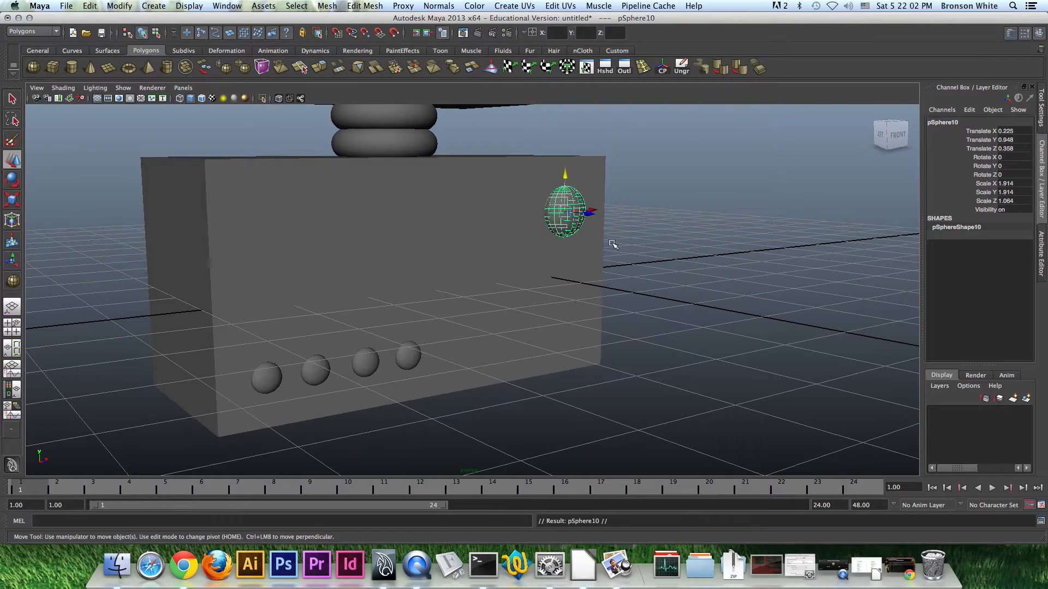
pyautogui.moveTo(566, 175); pyautogui.dragTo(592, 258)
pyautogui.click(676, 251)
pyautogui.click(590, 286)
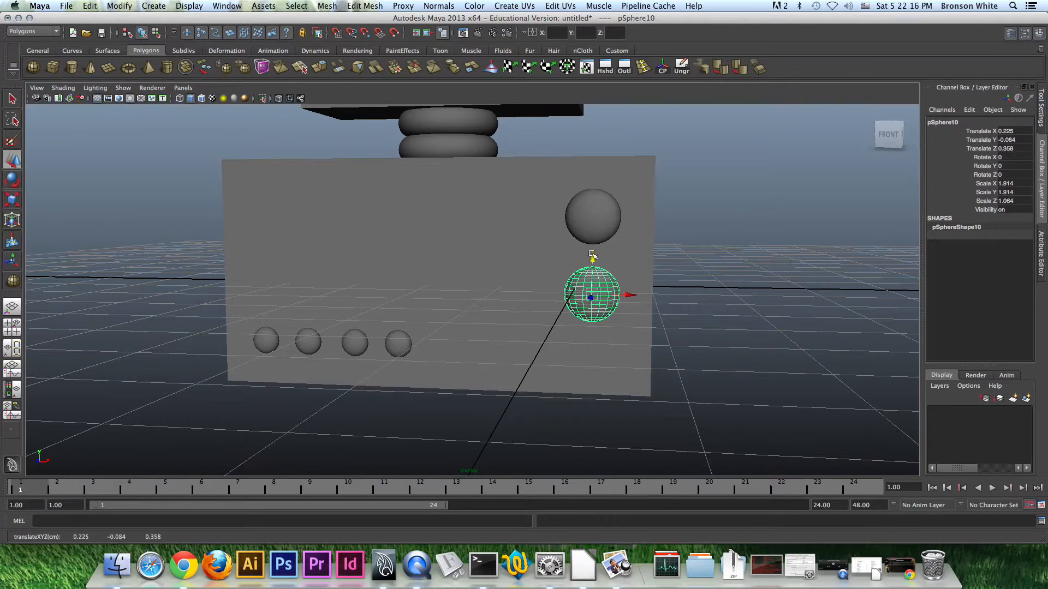
pyautogui.click(596, 212)
pyautogui.click(681, 285)
pyautogui.keyDown('alt'); pyautogui.moveTo(680, 285); pyautogui.dragTo(647, 293); pyautogui.keyUp('alt')
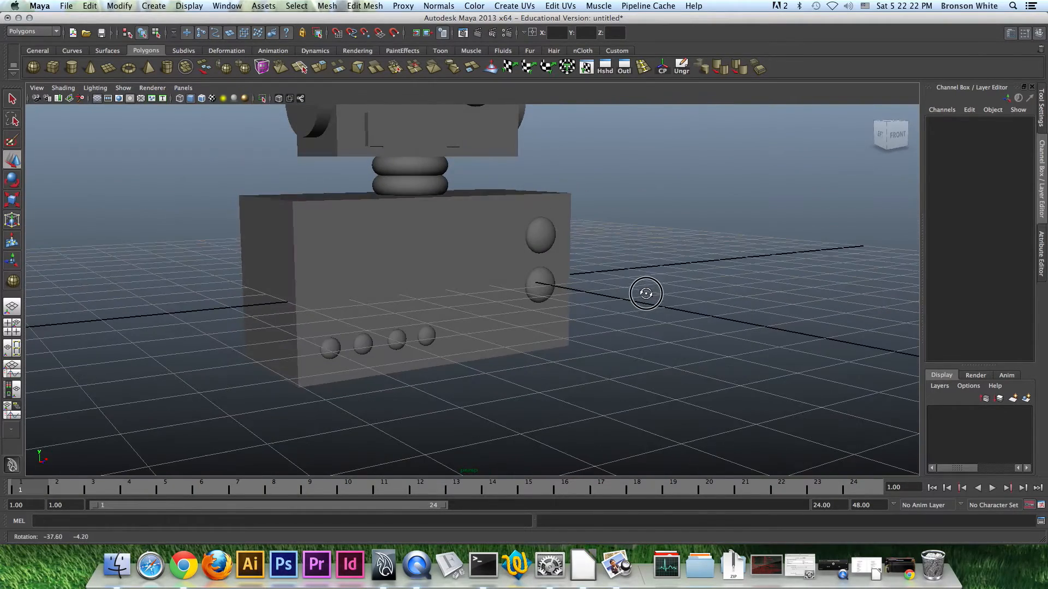
pyautogui.keyDown('alt'); pyautogui.moveTo(544, 291); pyautogui.dragTo(604, 267); pyautogui.keyUp('alt')
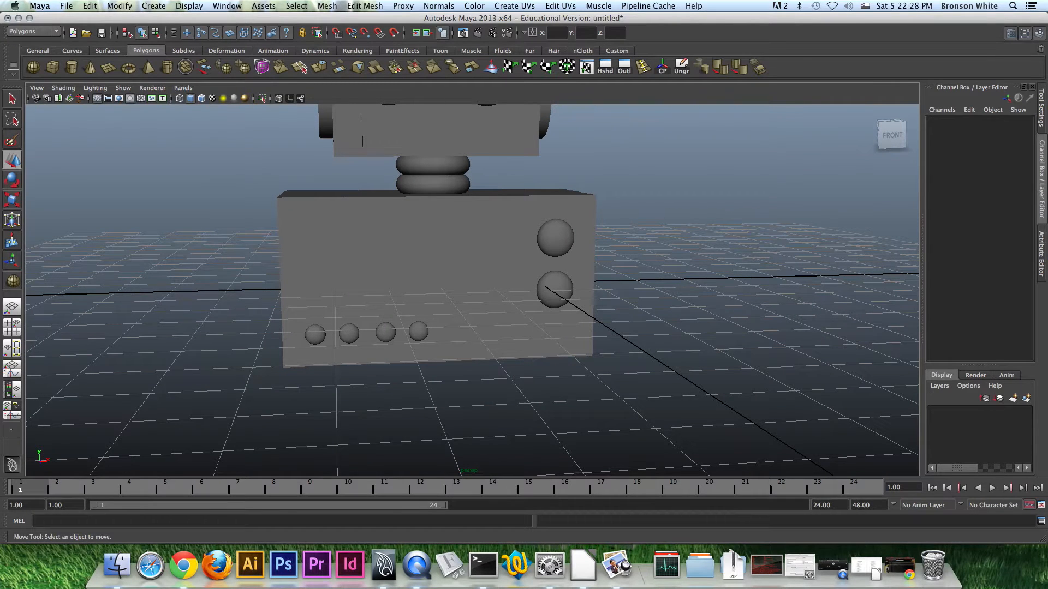
# Study the torso panels in the assignment1_photo.jpg reference image and frame the torso in the front view
pyautogui.moveTo(0, 157); pyautogui.dragTo(447, 157)
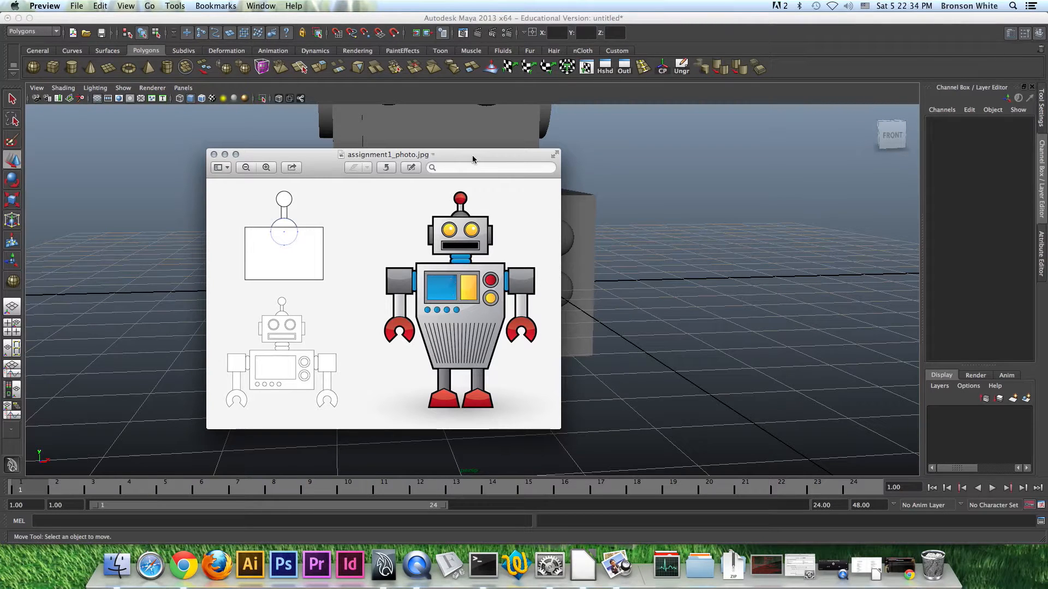
pyautogui.moveTo(472, 155); pyautogui.dragTo(0, 123)
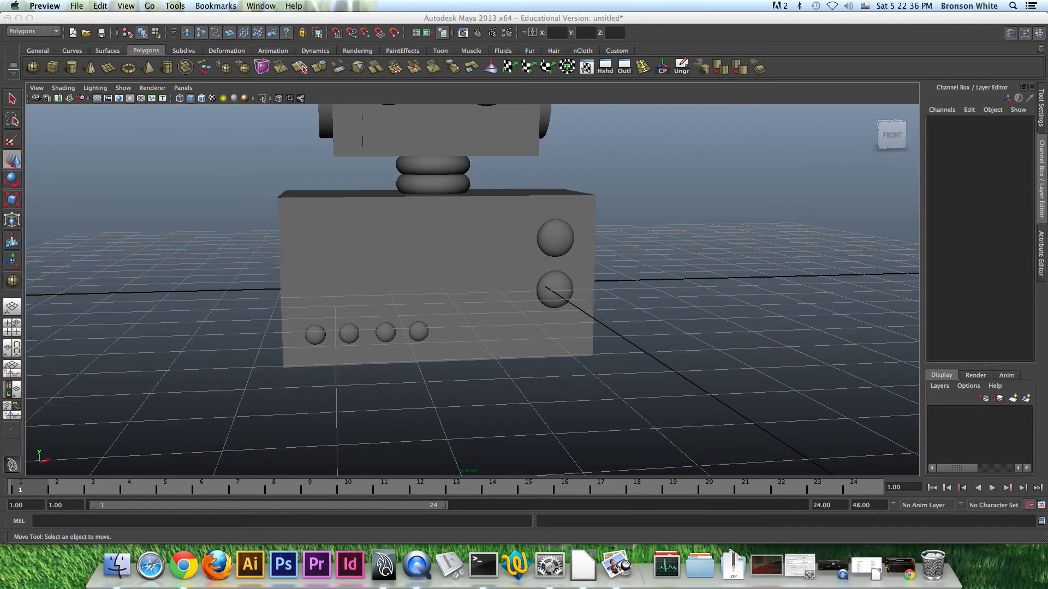
pyautogui.click(203, 17)
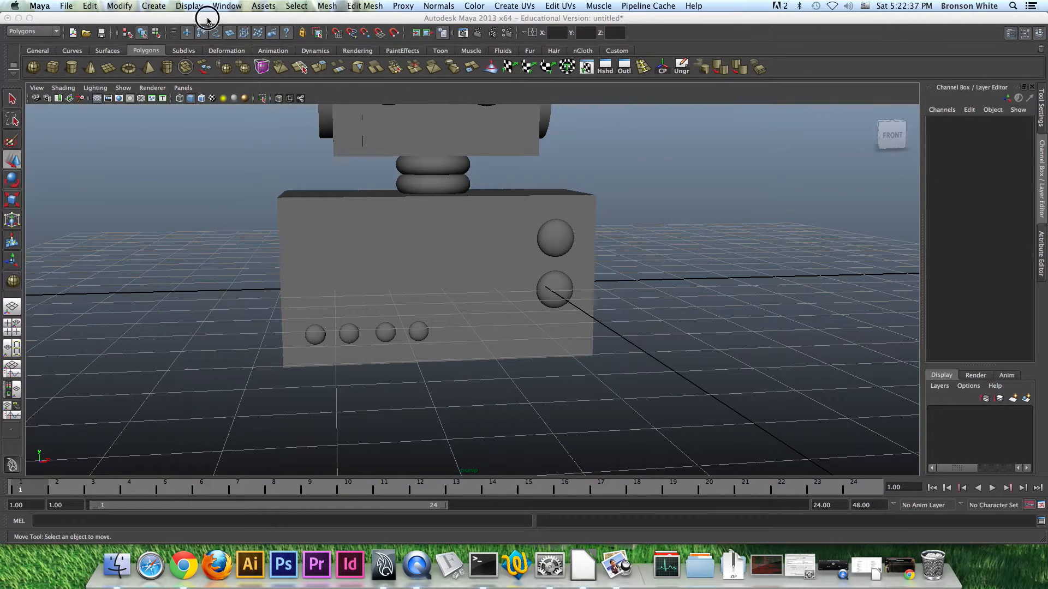
pyautogui.click(52, 68)
pyautogui.press('space')
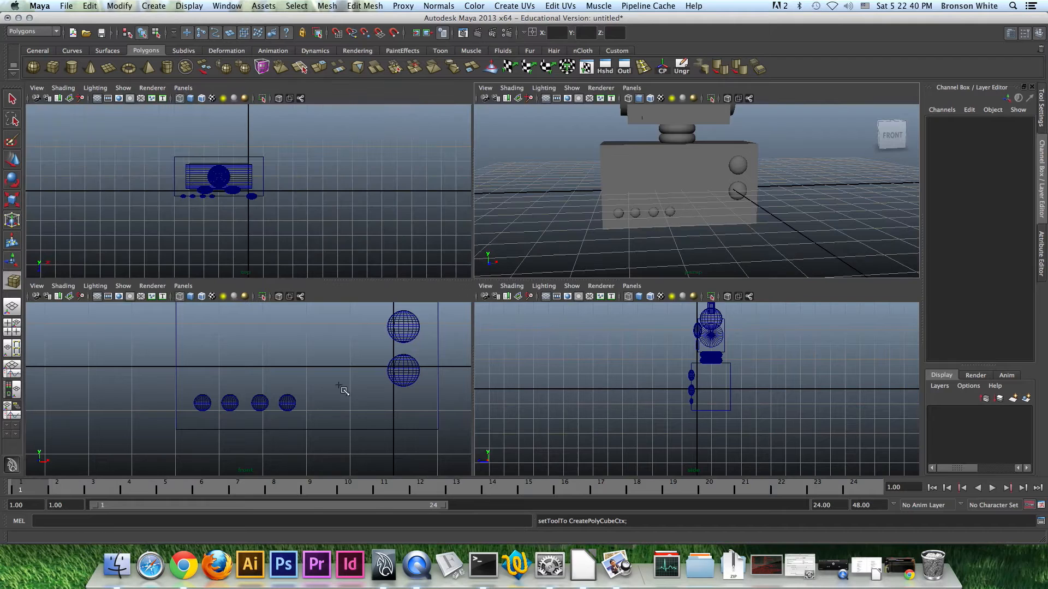
pyautogui.press('space')
pyautogui.keyDown('alt'); pyautogui.moveTo(584, 284); pyautogui.dragTo(487, 249, button='right'); pyautogui.keyUp('alt')
pyautogui.keyDown('alt'); pyautogui.moveTo(485, 249); pyautogui.dragTo(436, 285, button='middle'); pyautogui.keyUp('alt')
pyautogui.keyDown('alt'); pyautogui.moveTo(435, 284); pyautogui.dragTo(580, 306, button='right'); pyautogui.keyUp('alt')
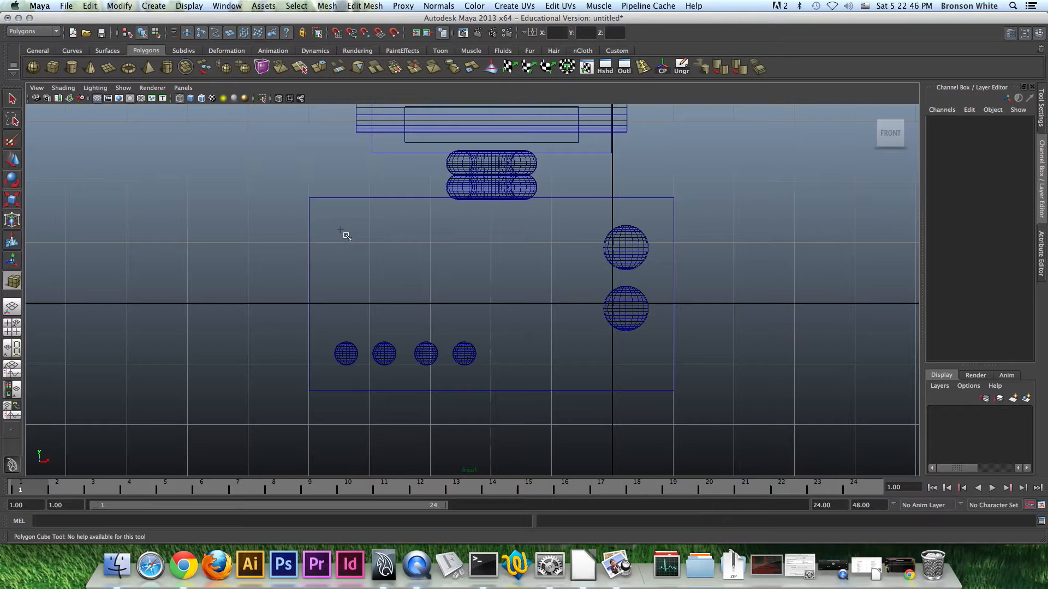
pyautogui.moveTo(334, 354); pyautogui.dragTo(559, 342)
pyautogui.moveTo(585, 317); pyautogui.dragTo(592, 241)
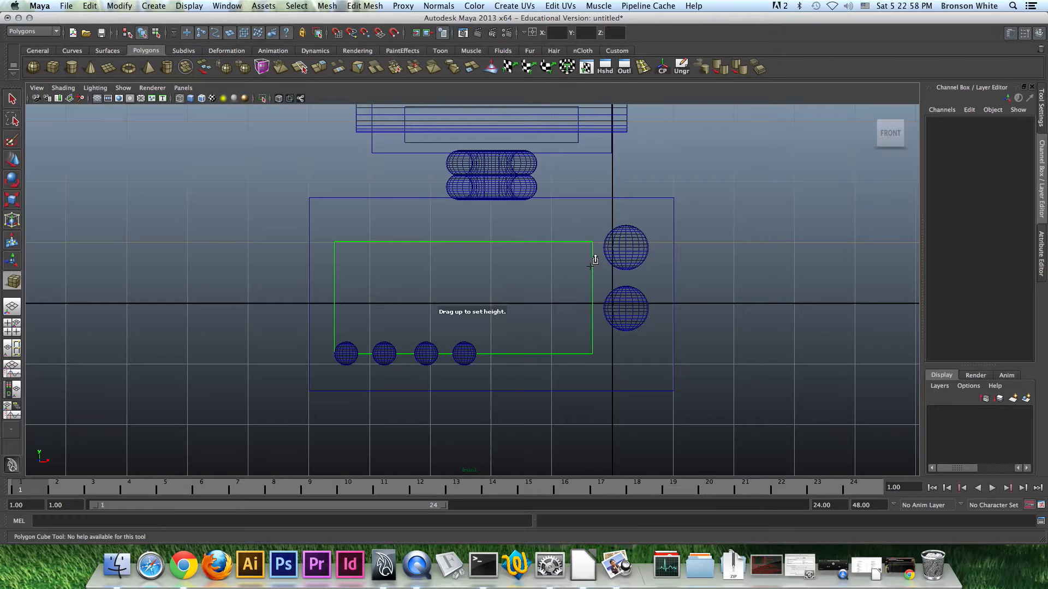
pyautogui.hotkey('ctrl', 'z')
pyautogui.moveTo(606, 289); pyautogui.dragTo(584, 252)
pyautogui.hotkey('ctrl', 'z')
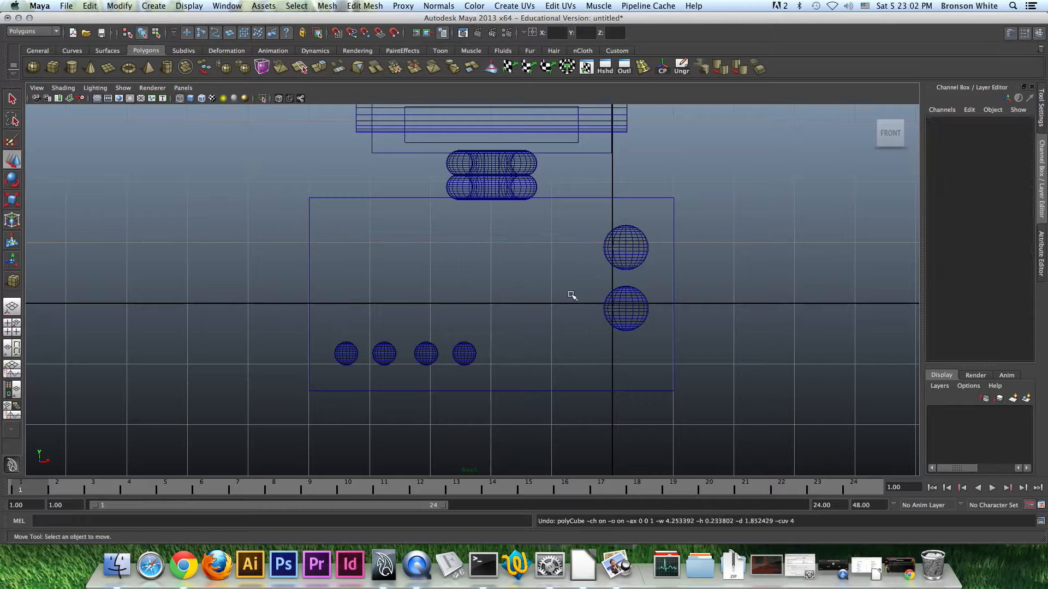
# Draw a flat polygon cube as a panel spanning the width of the small button row, centred at about X -3.429 and Y -0.048
pyautogui.click(54, 67)
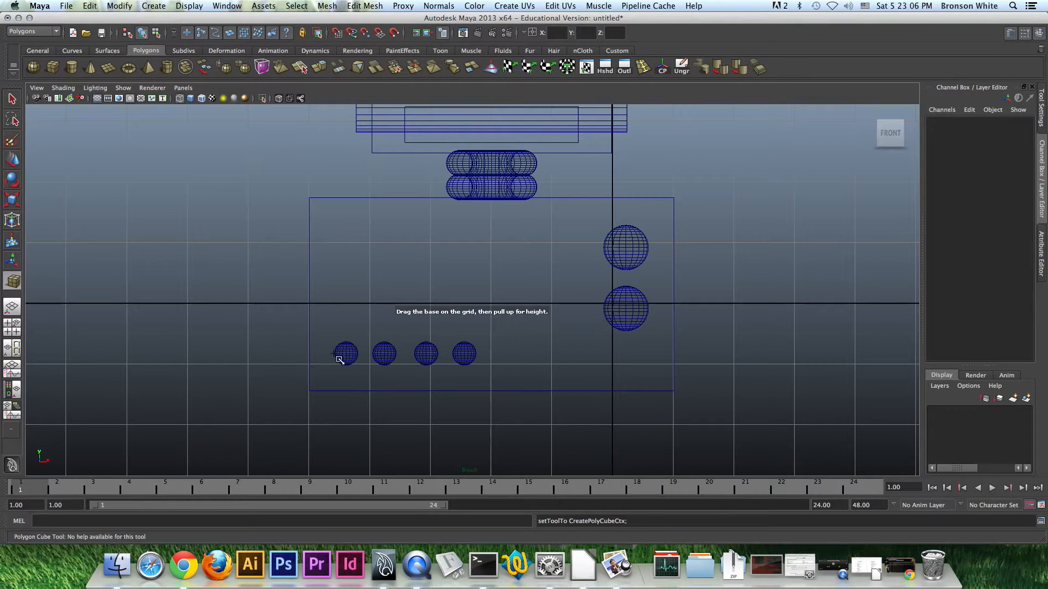
pyautogui.moveTo(336, 356); pyautogui.dragTo(480, 261)
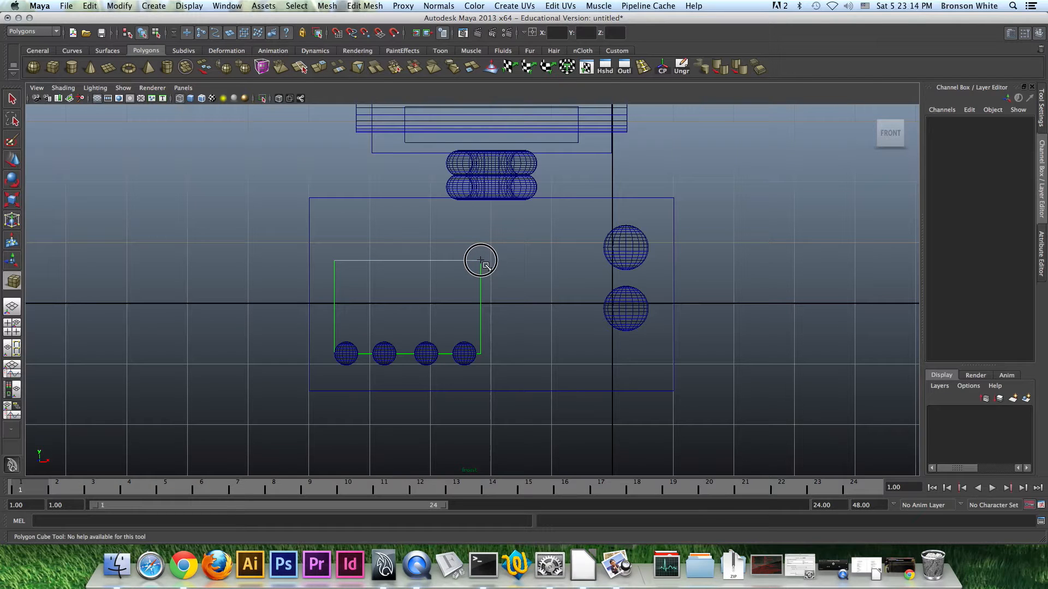
pyautogui.moveTo(480, 260); pyautogui.dragTo(472, 260)
pyautogui.press('w')
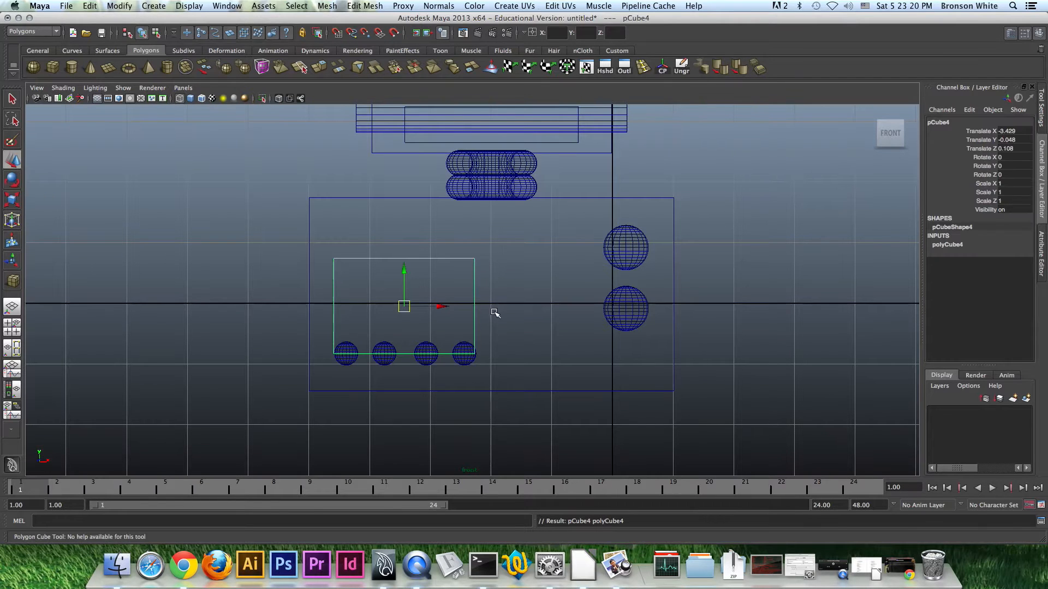
# Move the panel forward to the torso's front face at about Z 0.332 and raise it above the small buttons to about Y 0.388
pyautogui.press('space')
pyautogui.press('space')
pyautogui.keyDown('alt'); pyautogui.moveTo(628, 247); pyautogui.dragTo(516, 261); pyautogui.keyUp('alt')
pyautogui.moveTo(403, 265); pyautogui.dragTo(520, 274)
pyautogui.moveTo(357, 273); pyautogui.dragTo(367, 250)
pyautogui.press('space')
pyautogui.press('space')
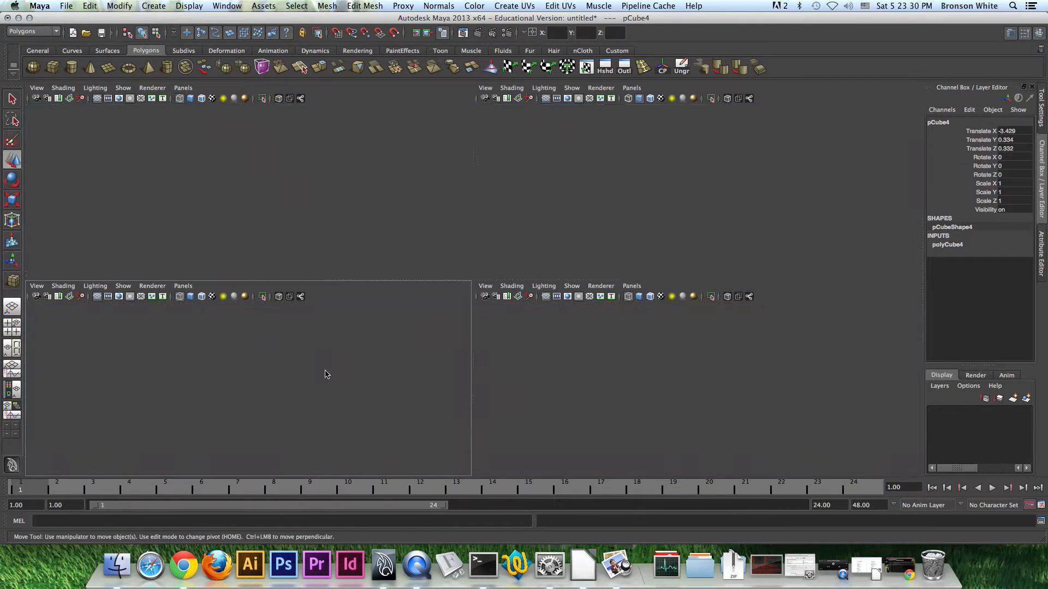
pyautogui.moveTo(404, 247); pyautogui.dragTo(404, 244)
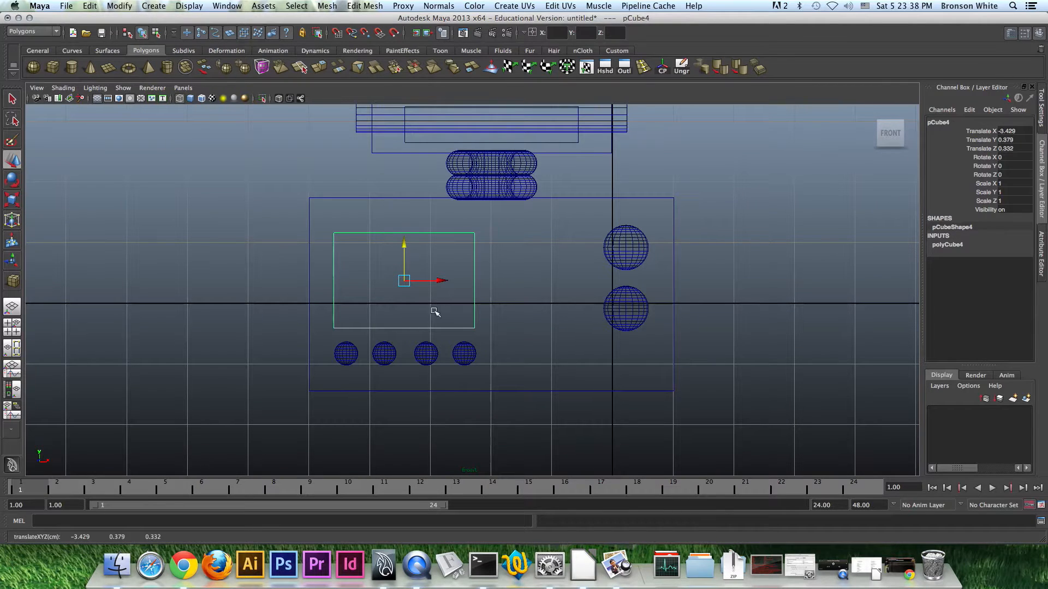
pyautogui.moveTo(405, 246); pyautogui.dragTo(404, 247)
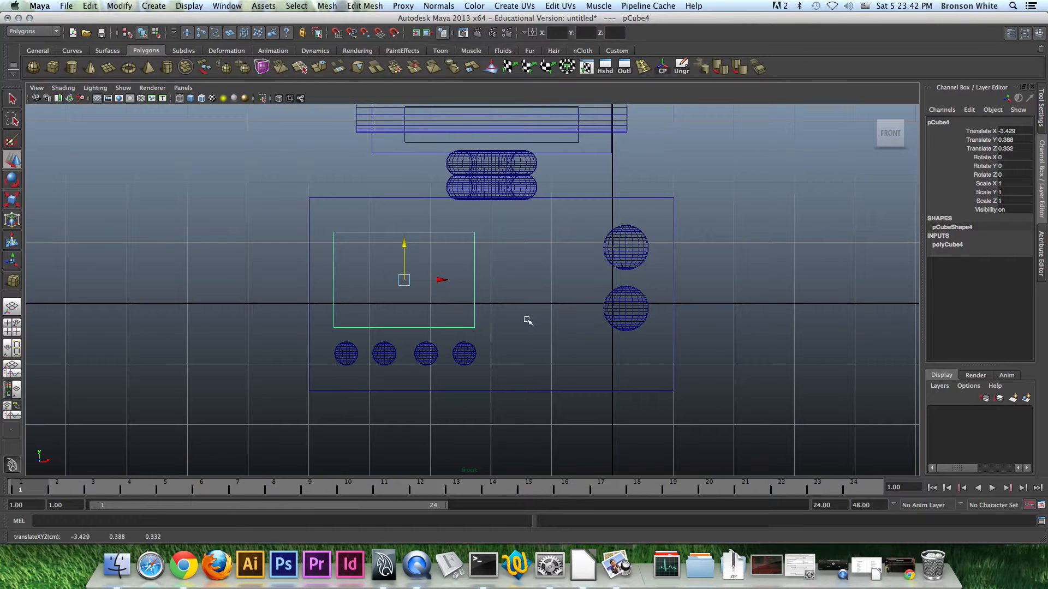
pyautogui.keyDown('alt'); pyautogui.moveTo(488, 312); pyautogui.dragTo(486, 312); pyautogui.keyUp('alt')
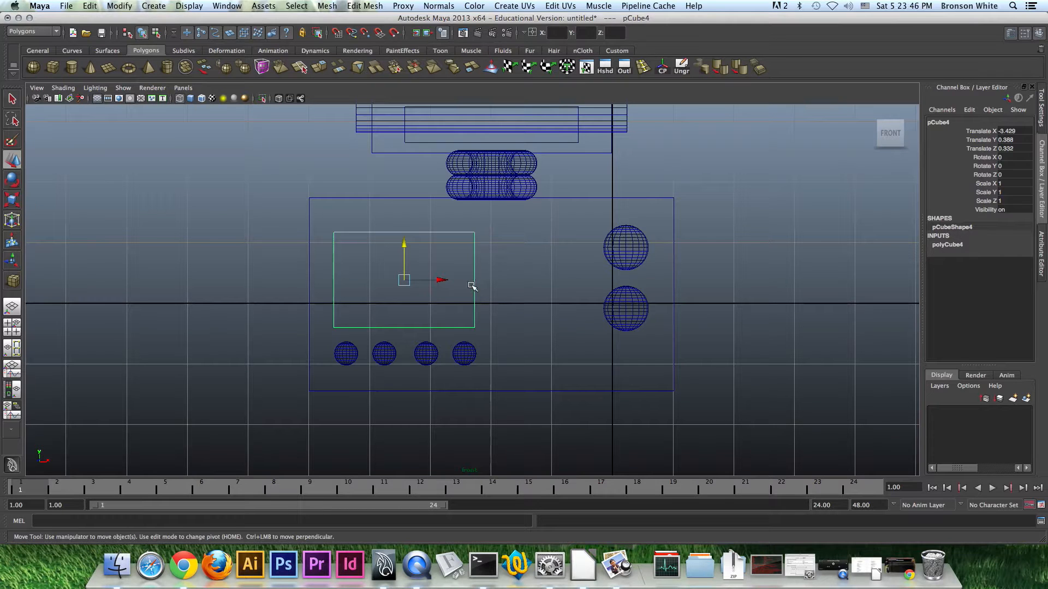
# Duplicate the panel, narrow the copy to an X scale of about 0.539 and place it beside the large buttons at about X -1.145
pyautogui.hotkey('ctrl', 'd')
pyautogui.moveTo(443, 281); pyautogui.dragTo(615, 288)
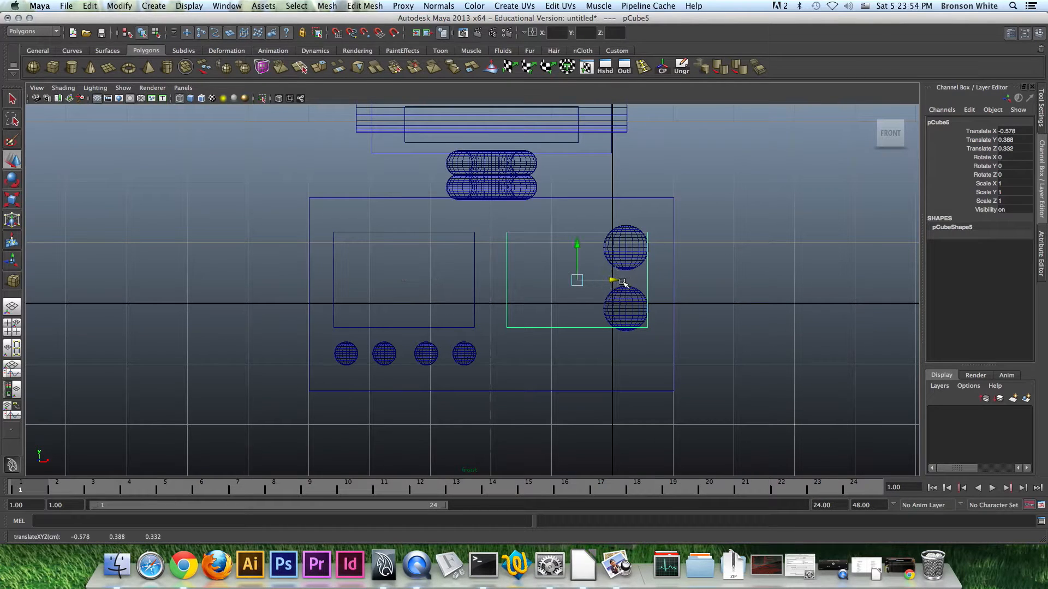
pyautogui.press('r')
pyautogui.moveTo(628, 282); pyautogui.dragTo(582, 285)
pyautogui.press('w')
# Examine how both panels sit on the torso front from several angles in the perspective view
pyautogui.press('space')
pyautogui.press('space')
pyautogui.keyDown('alt'); pyautogui.moveTo(686, 212); pyautogui.dragTo(664, 220); pyautogui.keyUp('alt')
pyautogui.click(664, 220)
pyautogui.keyDown('alt'); pyautogui.moveTo(656, 281); pyautogui.dragTo(541, 276); pyautogui.keyUp('alt')
pyautogui.keyDown('alt'); pyautogui.moveTo(306, 180); pyautogui.dragTo(417, 180); pyautogui.keyUp('alt')
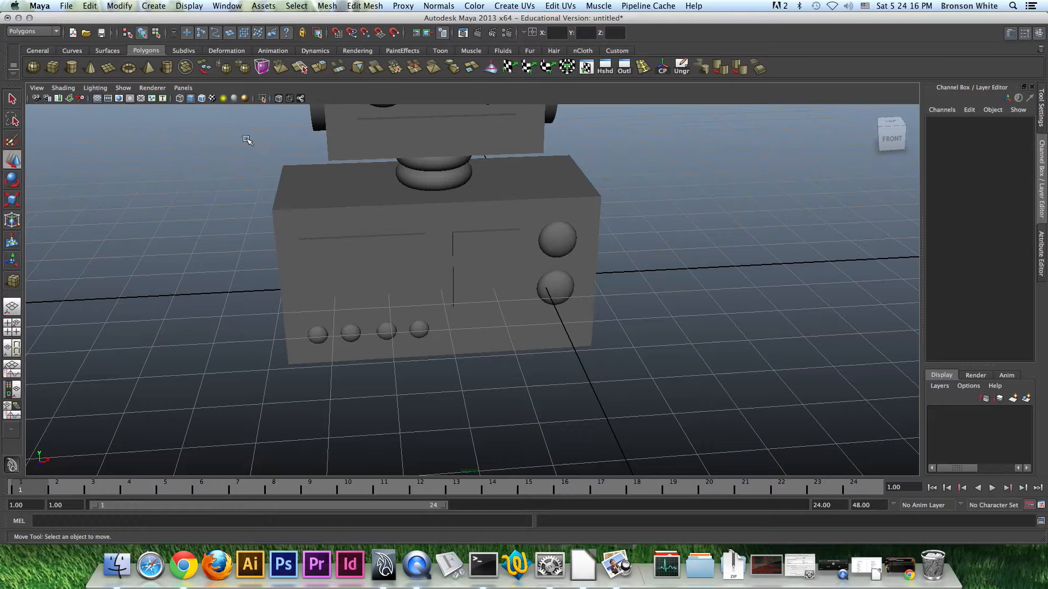
pyautogui.moveTo(452, 267)
pyautogui.keyDown('alt'); pyautogui.mouseDown()
pyautogui.moveTo(469, 266)
pyautogui.moveTo(461, 252)
pyautogui.mouseUp(); pyautogui.keyUp('alt')
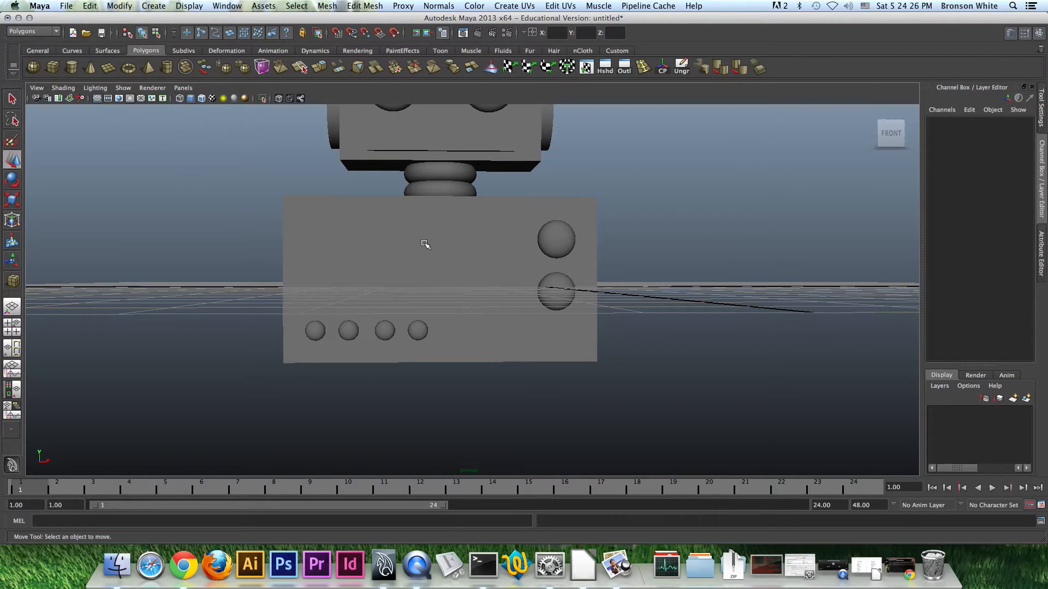
pyautogui.moveTo(410, 236)
pyautogui.keyDown('alt'); pyautogui.mouseDown()
pyautogui.moveTo(365, 248)
pyautogui.moveTo(396, 261)
pyautogui.moveTo(392, 250)
pyautogui.moveTo(424, 255)
pyautogui.mouseUp(); pyautogui.keyUp('alt')
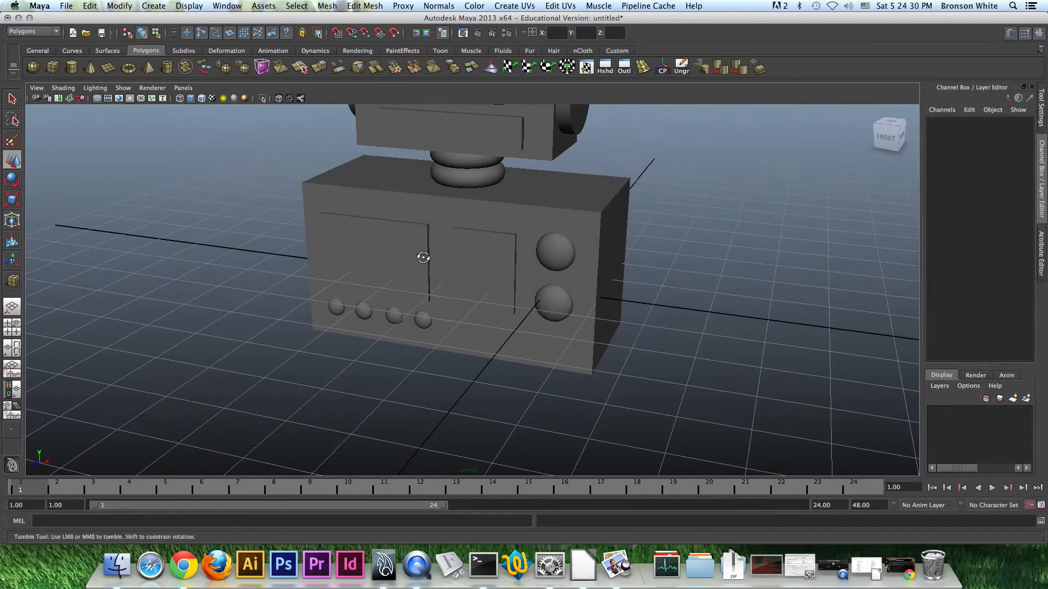
# Turn on wireframe on shaded display in the perspective view and inspect the panel outlines on the torso
pyautogui.click(202, 98)
pyautogui.moveTo(362, 233)
pyautogui.keyDown('alt'); pyautogui.mouseDown()
pyautogui.moveTo(492, 240)
pyautogui.moveTo(426, 229)
pyautogui.moveTo(472, 252)
pyautogui.moveTo(486, 276)
pyautogui.mouseUp(); pyautogui.keyUp('alt')
pyautogui.click(473, 252)
pyautogui.keyDown('alt'); pyautogui.moveTo(514, 317); pyautogui.dragTo(561, 314); pyautogui.keyUp('alt')
pyautogui.click(627, 246)
pyautogui.keyDown('alt'); pyautogui.moveTo(622, 298); pyautogui.dragTo(529, 283); pyautogui.keyUp('alt')
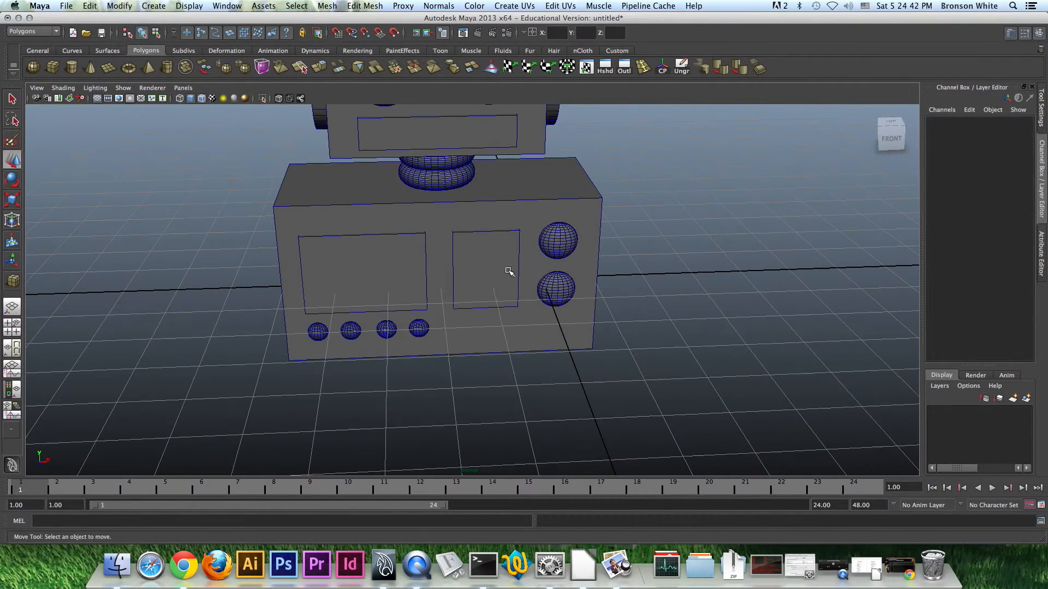
# Narrow the smaller panel to an X scale of about 0.486 and shift it to about X -1.181 in the front view
pyautogui.click(495, 271)
pyautogui.press('r')
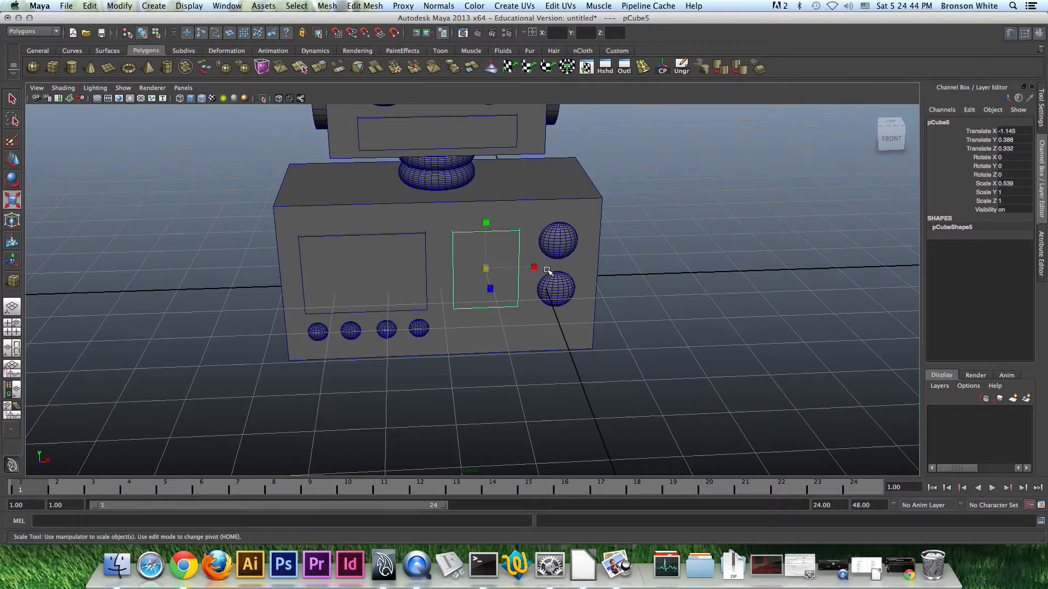
pyautogui.moveTo(533, 269); pyautogui.dragTo(510, 323)
pyautogui.press('space')
pyautogui.press('space')
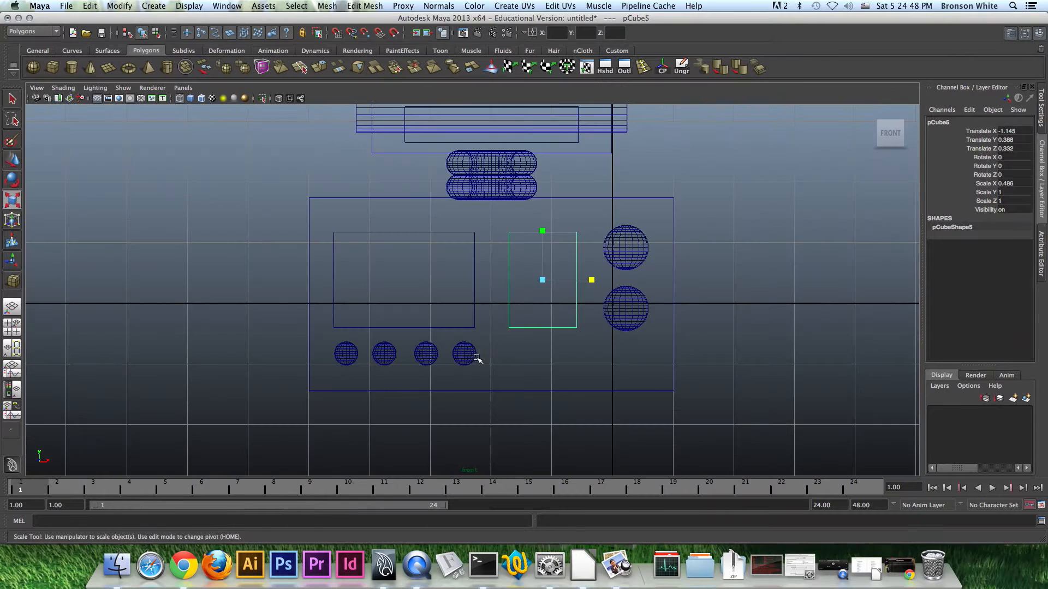
pyautogui.press('w')
pyautogui.moveTo(578, 279); pyautogui.dragTo(577, 280)
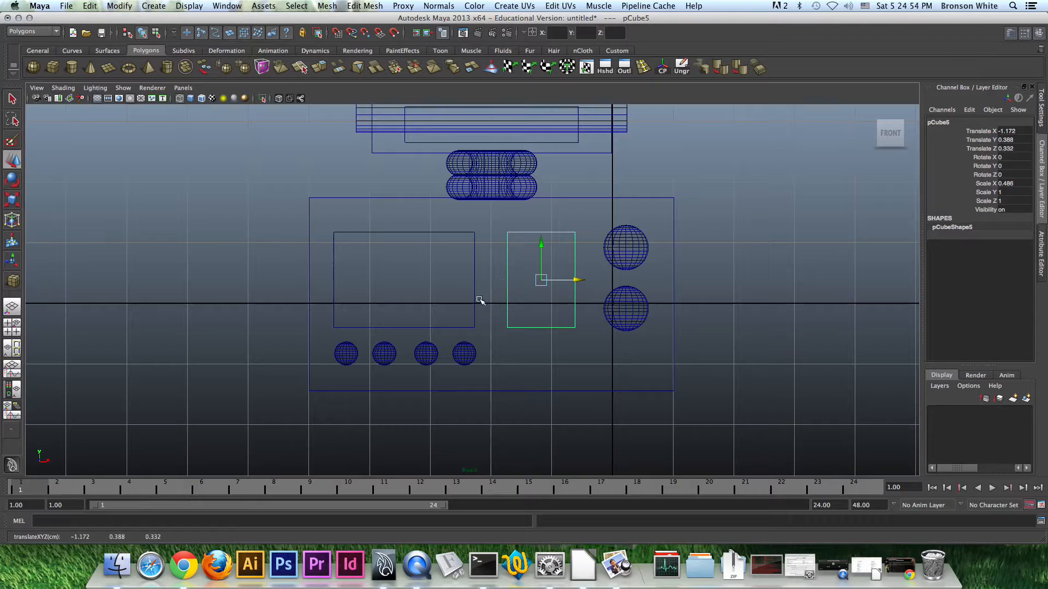
pyautogui.moveTo(578, 281); pyautogui.dragTo(576, 282)
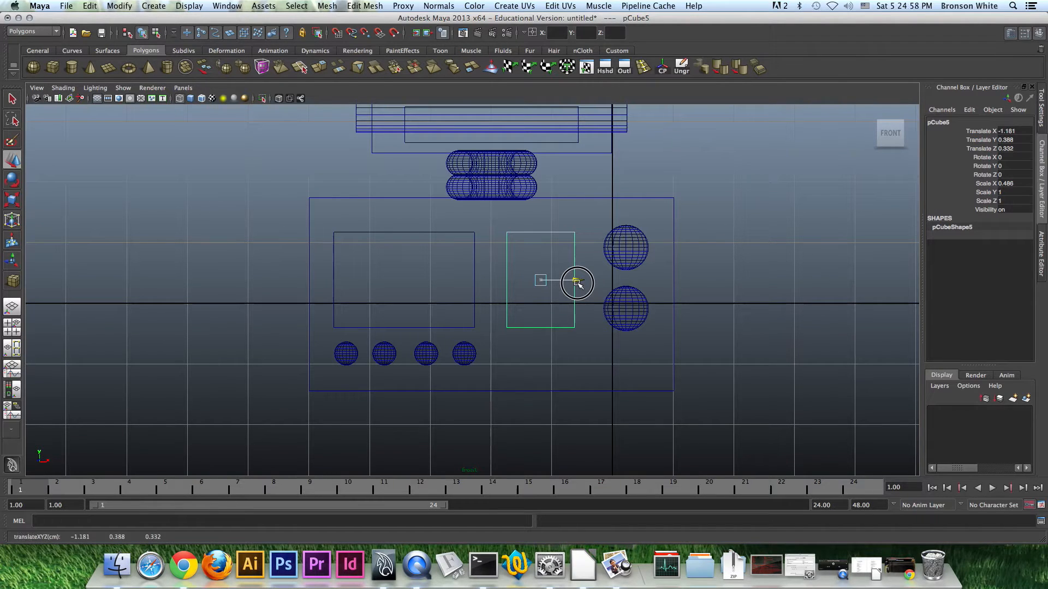
# View the whole robot in perspective and compare it with the assignment1_photo.jpg reference image
pyautogui.press('space')
pyautogui.press('space')
pyautogui.keyDown('alt'); pyautogui.moveTo(663, 216); pyautogui.dragTo(656, 192); pyautogui.keyUp('alt')
pyautogui.click(634, 225)
pyautogui.keyDown('alt'); pyautogui.moveTo(634, 227); pyautogui.dragTo(598, 224); pyautogui.keyUp('alt')
pyautogui.scroll(-8, 528, 225)
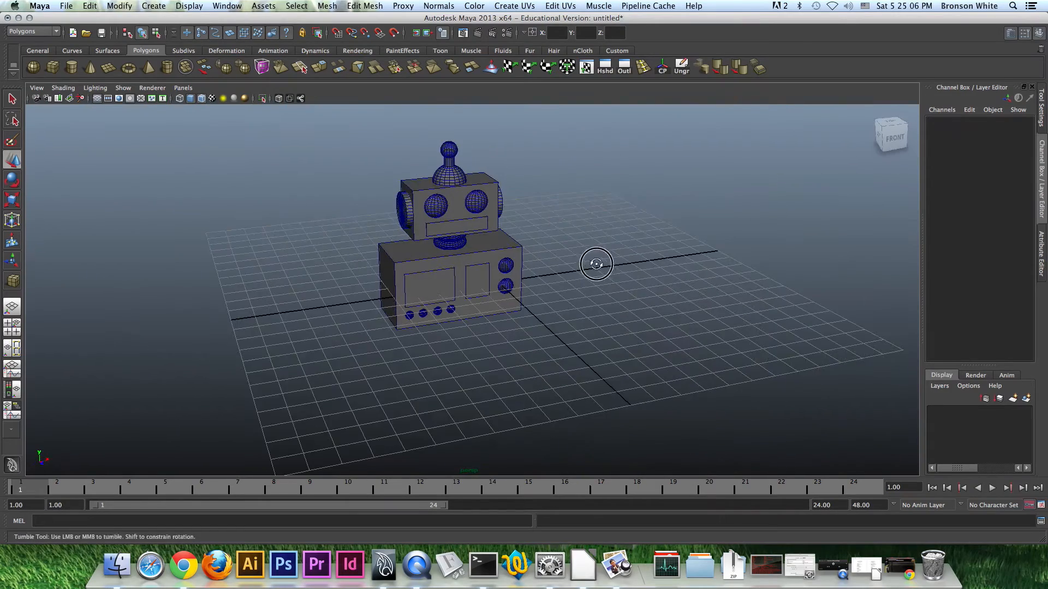
pyautogui.moveTo(596, 262)
pyautogui.keyDown('alt'); pyautogui.mouseDown()
pyautogui.moveTo(548, 247)
pyautogui.moveTo(564, 236)
pyautogui.moveTo(584, 254)
pyautogui.mouseUp(); pyautogui.keyUp('alt')
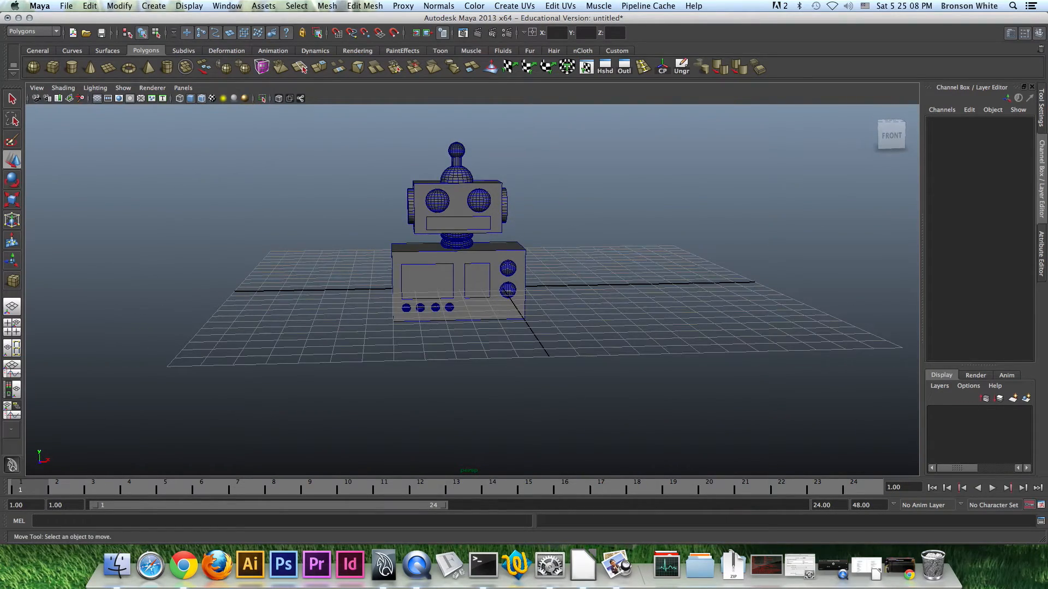
pyautogui.press('super+Tab')
pyautogui.moveTo(426, 175); pyautogui.dragTo(767, 118)
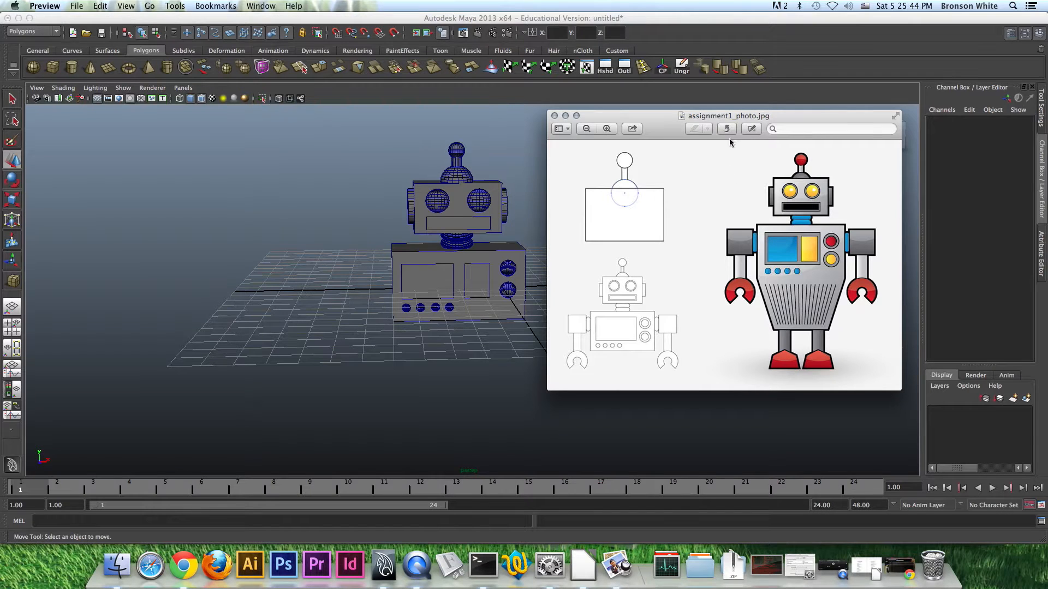
pyautogui.moveTo(746, 118); pyautogui.dragTo(0, 134)
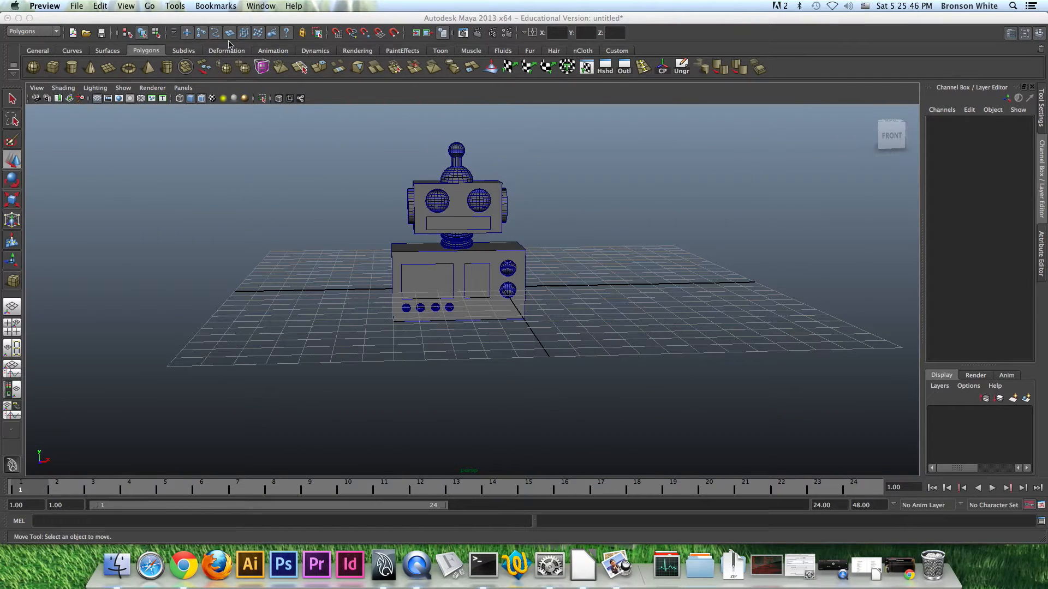
pyautogui.click(254, 20)
# Draw a polygon cylinder of about 0.845 radius and 1.409 height over the torso in the side view
pyautogui.keyDown('alt'); pyautogui.moveTo(604, 308); pyautogui.dragTo(519, 315); pyautogui.keyUp('alt')
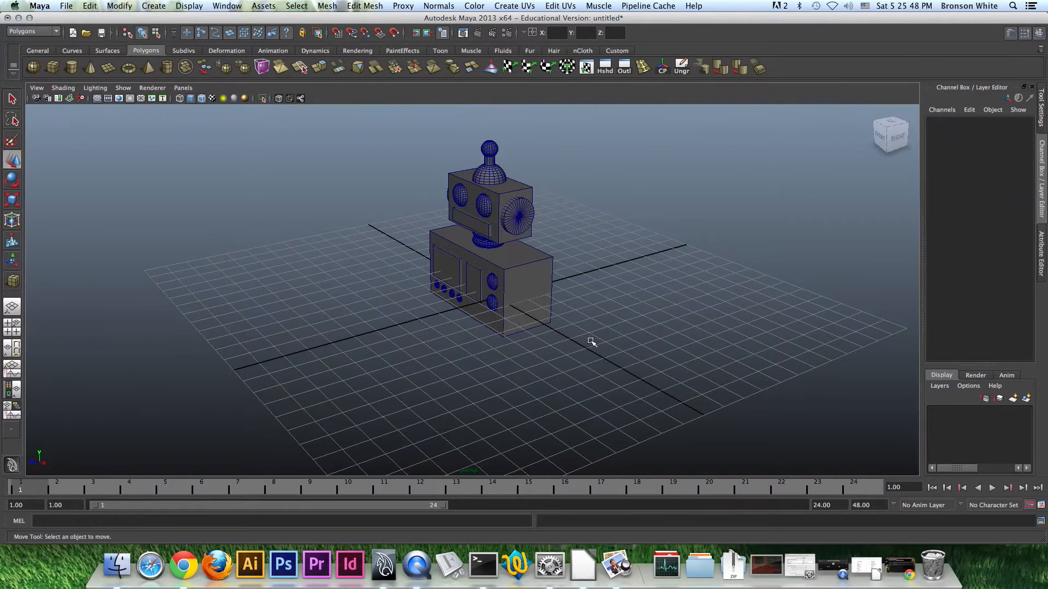
pyautogui.press('space')
pyautogui.press('space')
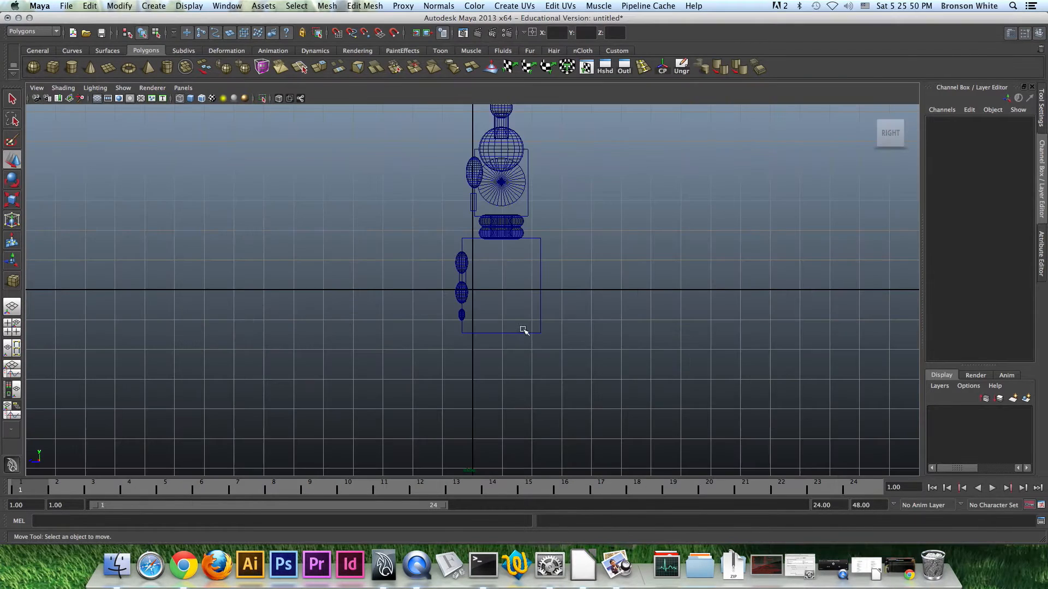
pyautogui.click(72, 69)
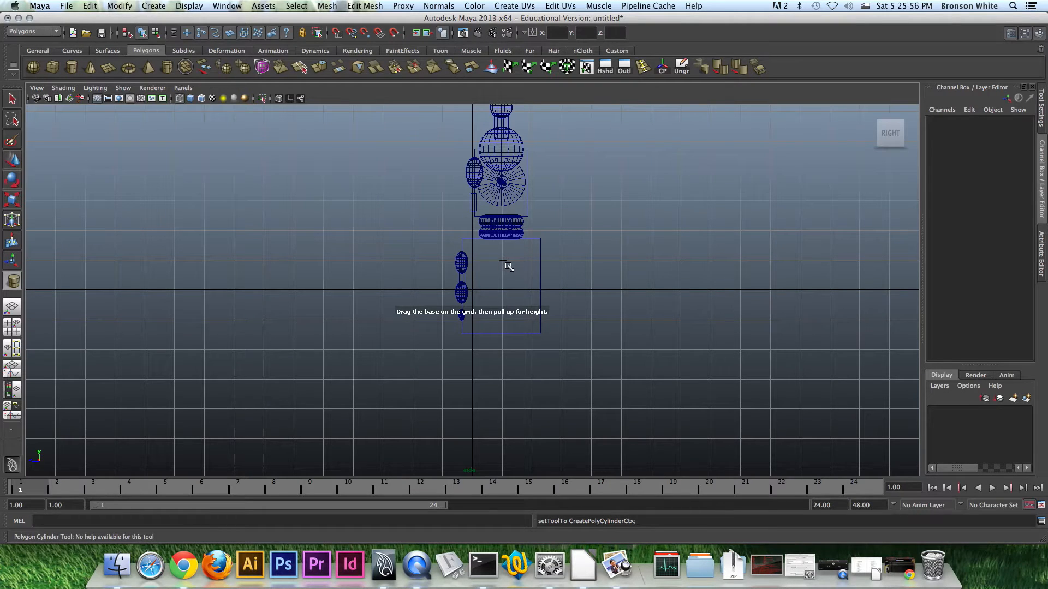
pyautogui.moveTo(502, 261); pyautogui.dragTo(529, 266)
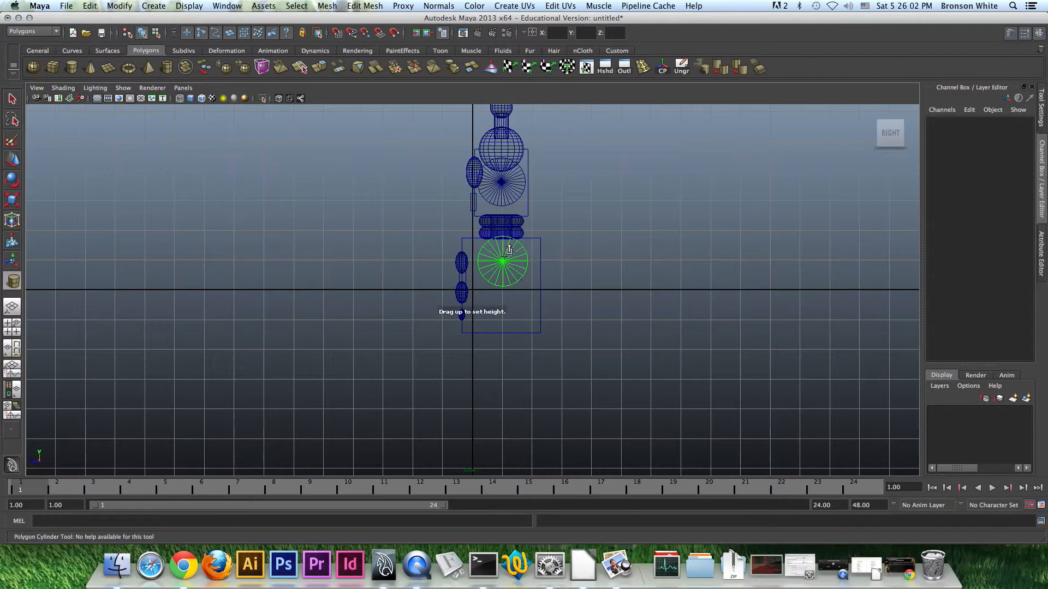
# Move the new cylinder out beside the torso to about X 2.097 and Y 0.619
pyautogui.press('space')
pyautogui.press('space')
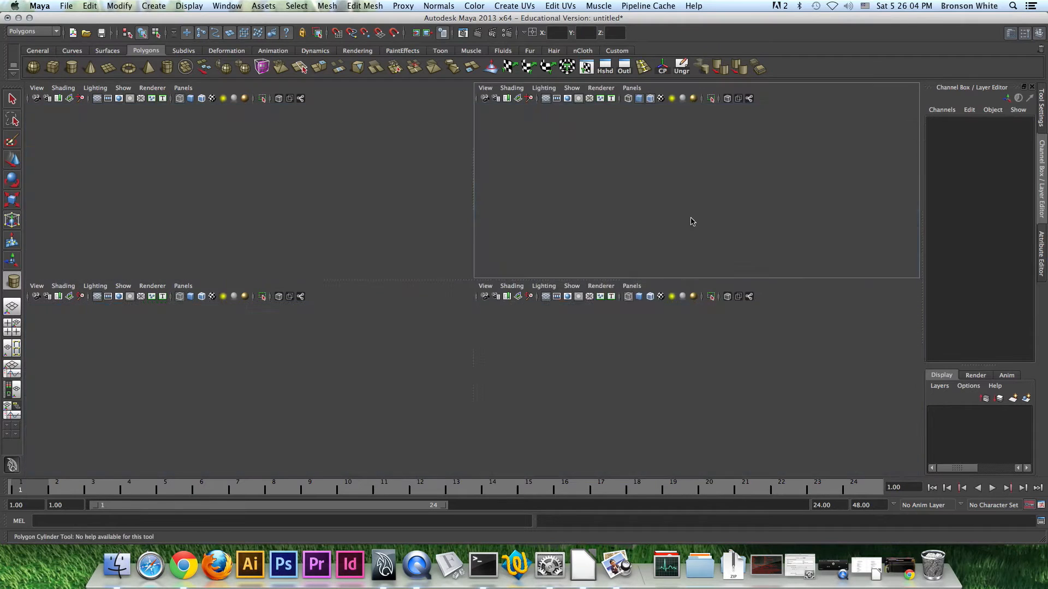
pyautogui.moveTo(577, 254); pyautogui.dragTo(650, 305)
pyautogui.press('w')
pyautogui.moveTo(573, 281)
pyautogui.mouseDown()
pyautogui.moveTo(606, 283)
pyautogui.moveTo(592, 283)
pyautogui.mouseUp()
pyautogui.keyDown('alt'); pyautogui.moveTo(611, 285); pyautogui.dragTo(665, 259); pyautogui.keyUp('alt')
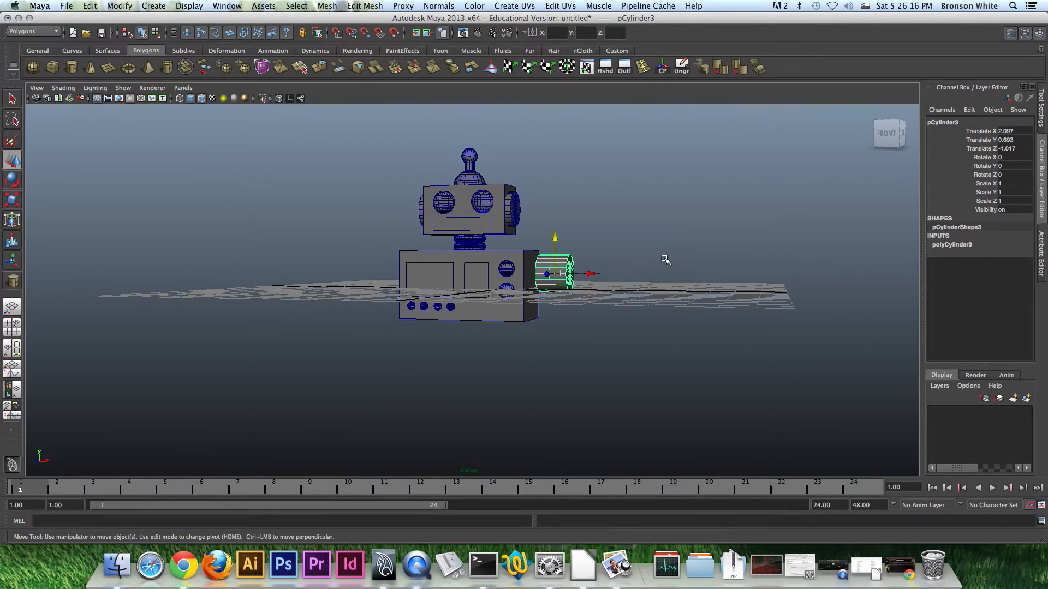
pyautogui.moveTo(557, 240); pyautogui.dragTo(601, 274)
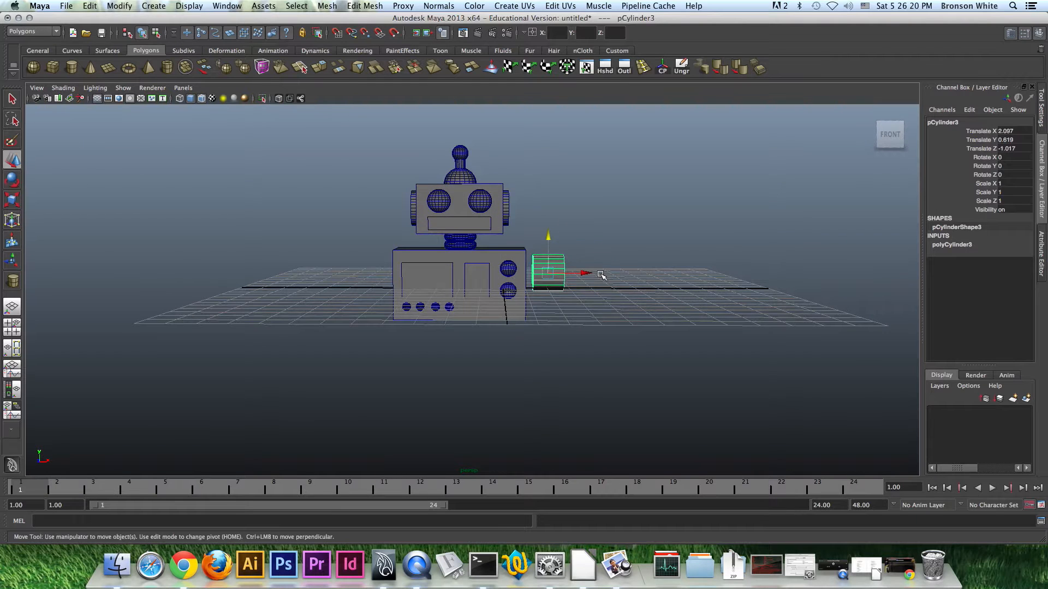
# Widen the cylinder to an X scale of about 1.067 and shift it to about X 2.312 in the front view
pyautogui.press('r')
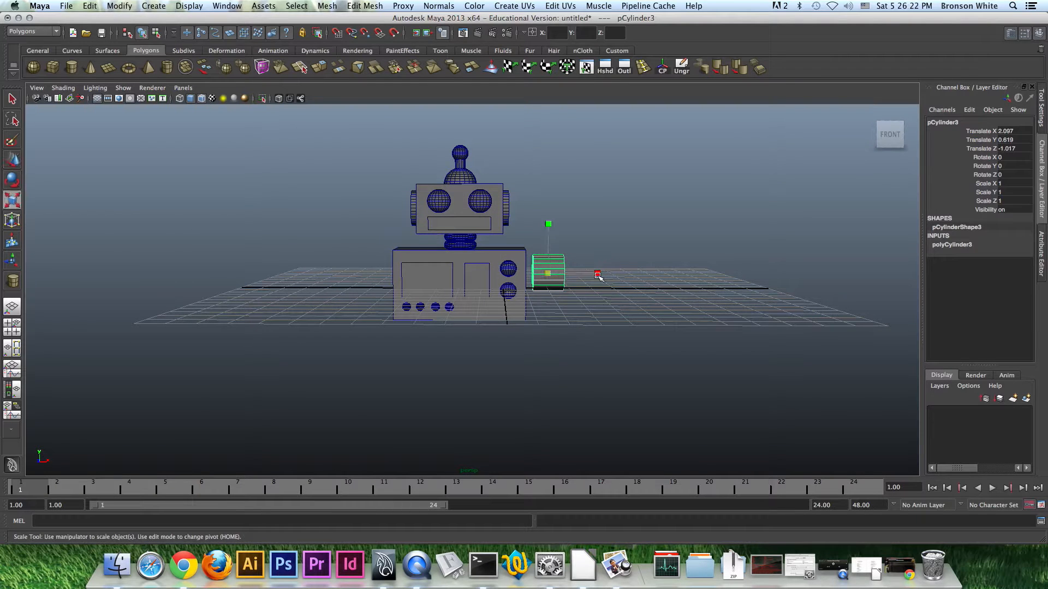
pyautogui.keyDown('alt'); pyautogui.moveTo(598, 275); pyautogui.dragTo(620, 280); pyautogui.keyUp('alt')
pyautogui.press('space')
pyautogui.press('space')
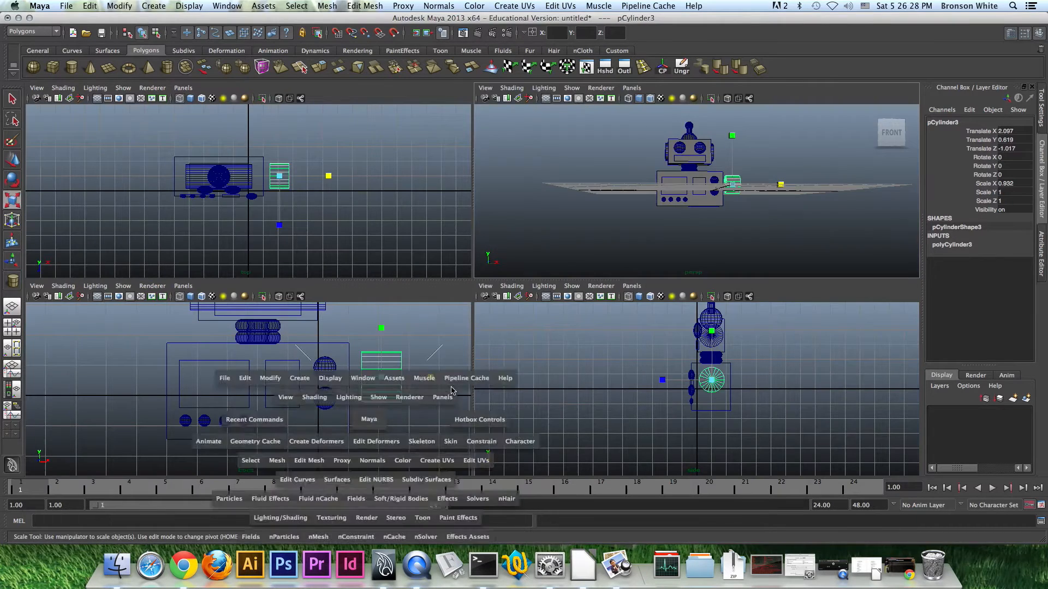
pyautogui.moveTo(788, 266); pyautogui.dragTo(795, 267)
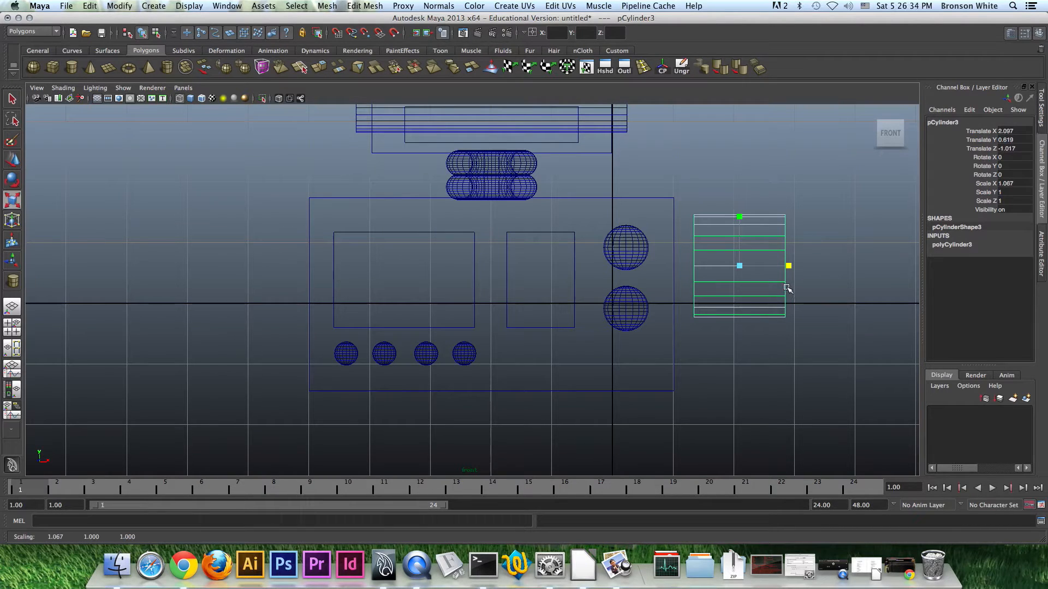
pyautogui.press('w')
pyautogui.moveTo(779, 267); pyautogui.dragTo(792, 267)
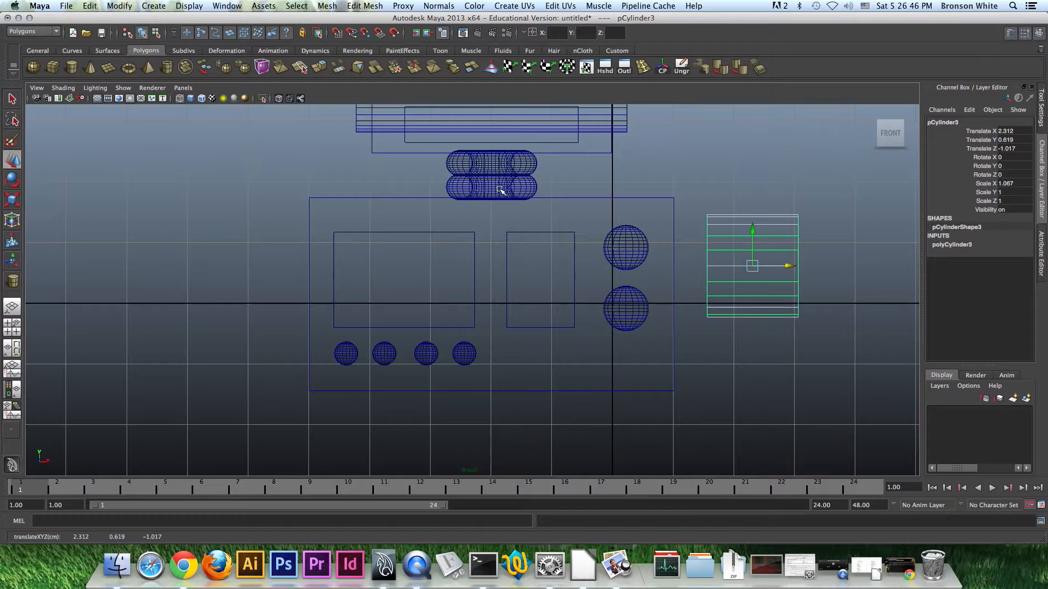
# Duplicate the lower neck torus and move the copy along X to about 1.28, near the torso's side
pyautogui.press('space')
pyautogui.press('space')
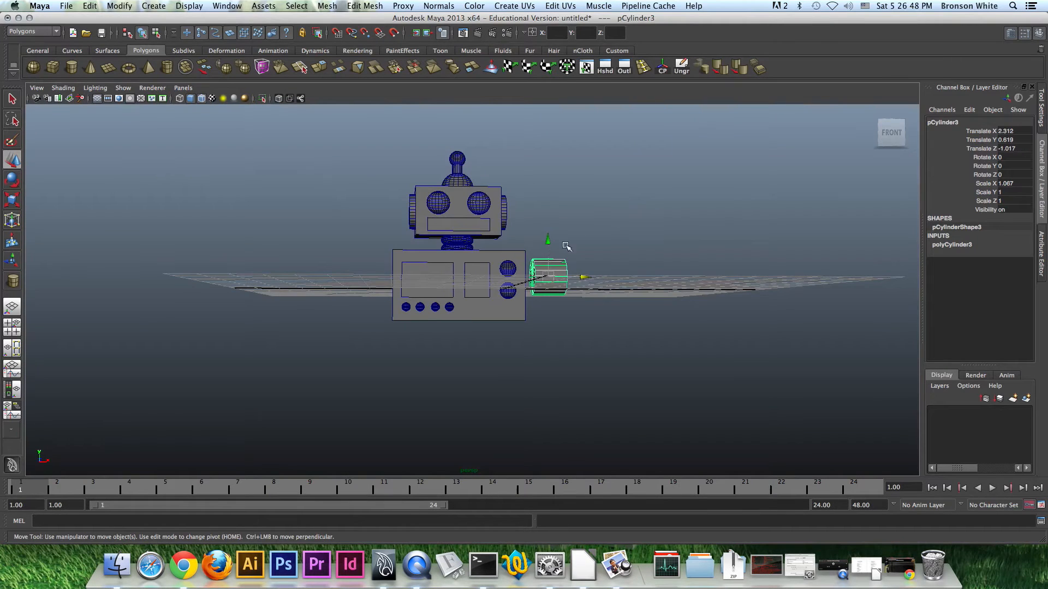
pyautogui.keyDown('alt'); pyautogui.moveTo(554, 230); pyautogui.dragTo(600, 256); pyautogui.keyUp('alt')
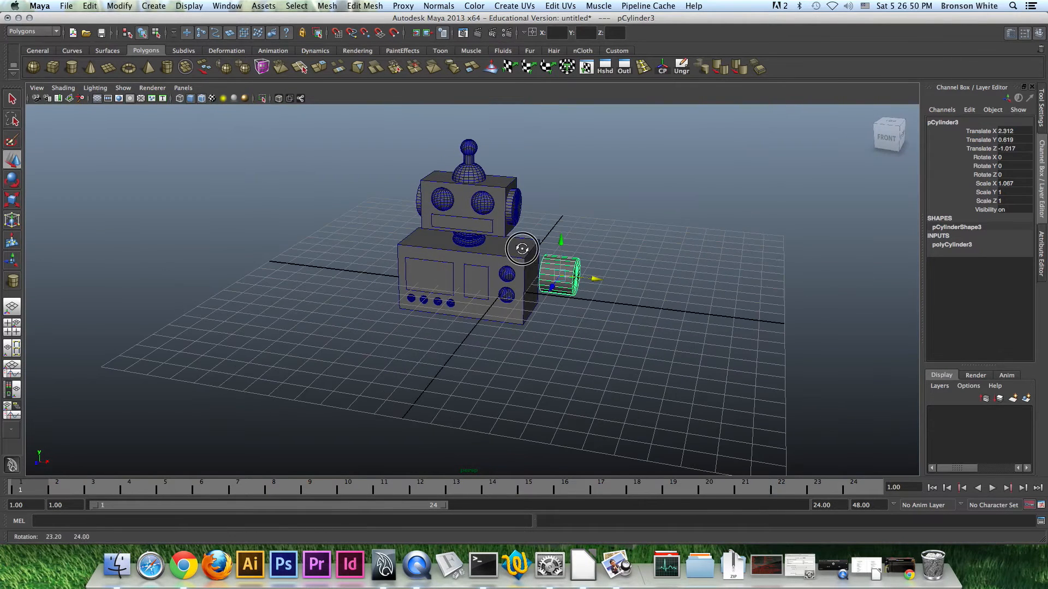
pyautogui.scroll(3, 647, 283)
pyautogui.click(471, 216)
pyautogui.keyDown('alt'); pyautogui.moveTo(471, 216); pyautogui.dragTo(526, 230); pyautogui.keyUp('alt')
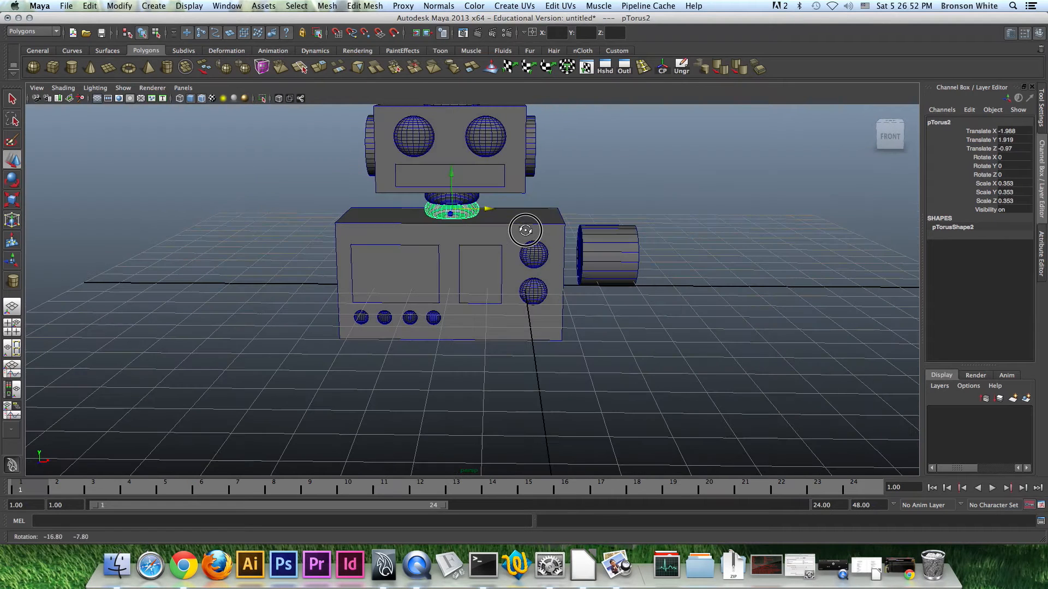
pyautogui.hotkey('ctrl', 'd')
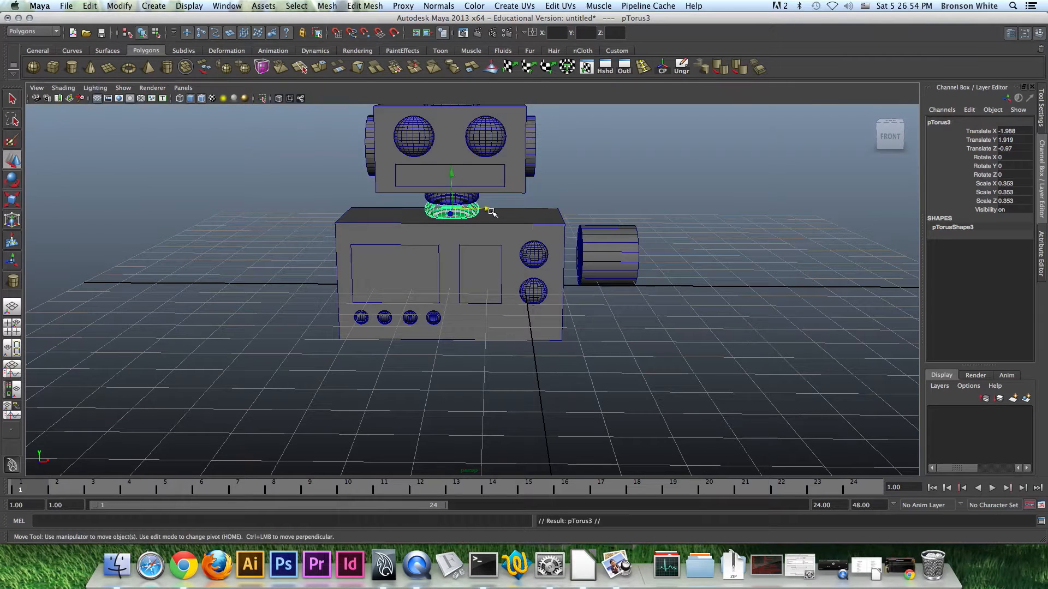
pyautogui.moveTo(484, 209); pyautogui.dragTo(601, 237)
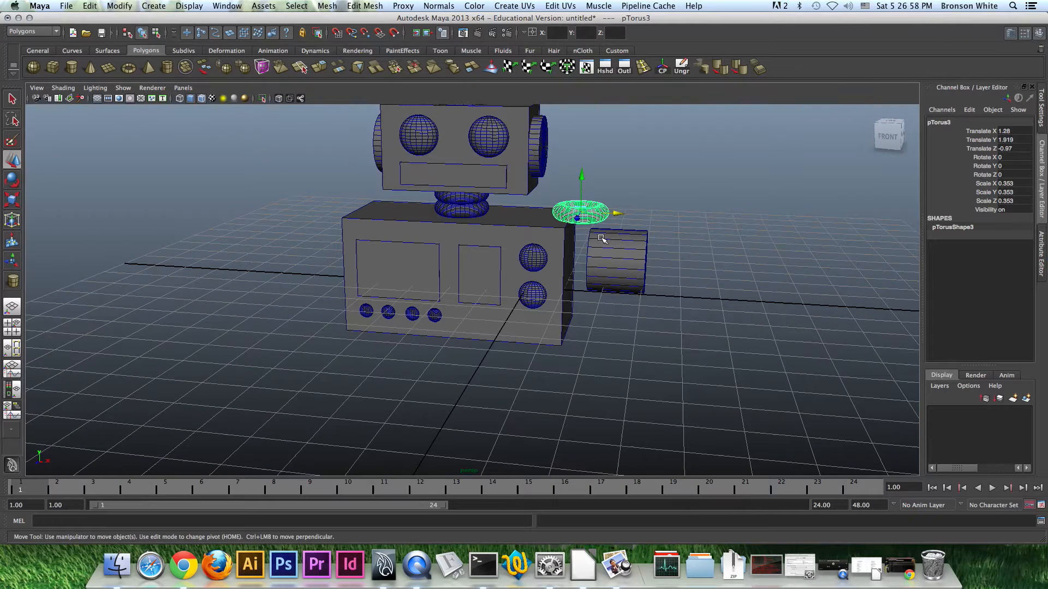
# Rotate the copied torus -90 degrees about Z and lower it to about Y 0.701 between torso and cylinder
pyautogui.press('e')
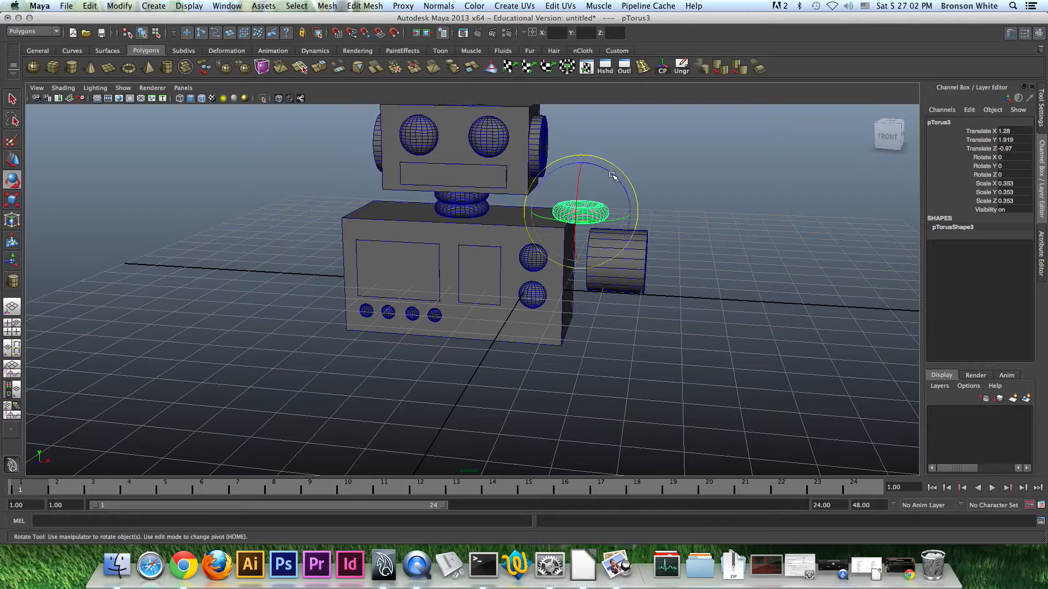
pyautogui.moveTo(609, 172); pyautogui.dragTo(667, 219)
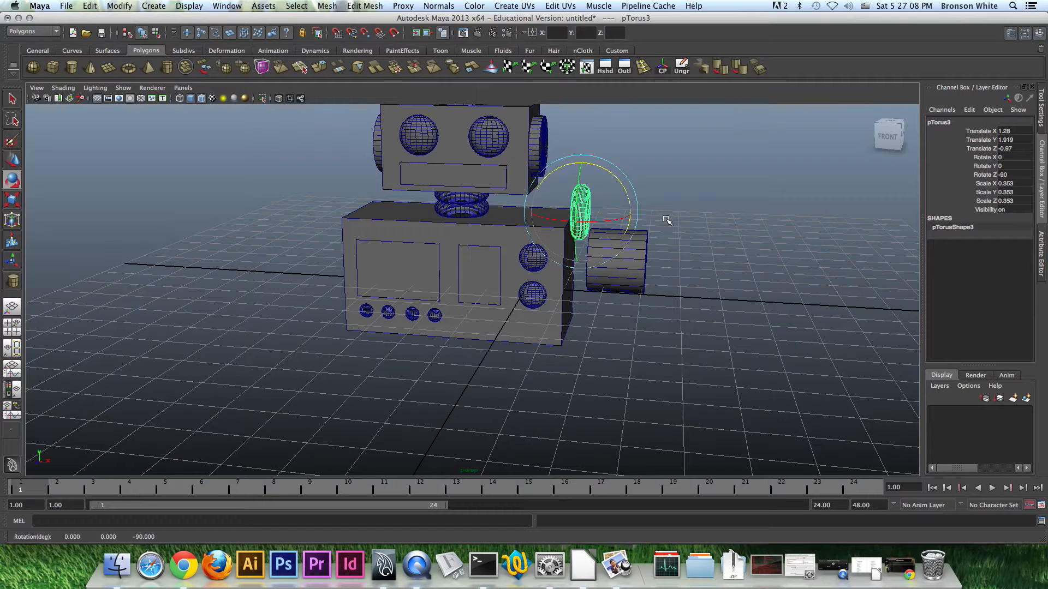
pyautogui.press('w')
pyautogui.keyDown('alt'); pyautogui.moveTo(646, 229); pyautogui.dragTo(666, 206); pyautogui.keyUp('alt')
pyautogui.moveTo(565, 253); pyautogui.dragTo(565, 302)
pyautogui.keyDown('alt'); pyautogui.moveTo(566, 301); pyautogui.dragTo(541, 311); pyautogui.keyUp('alt')
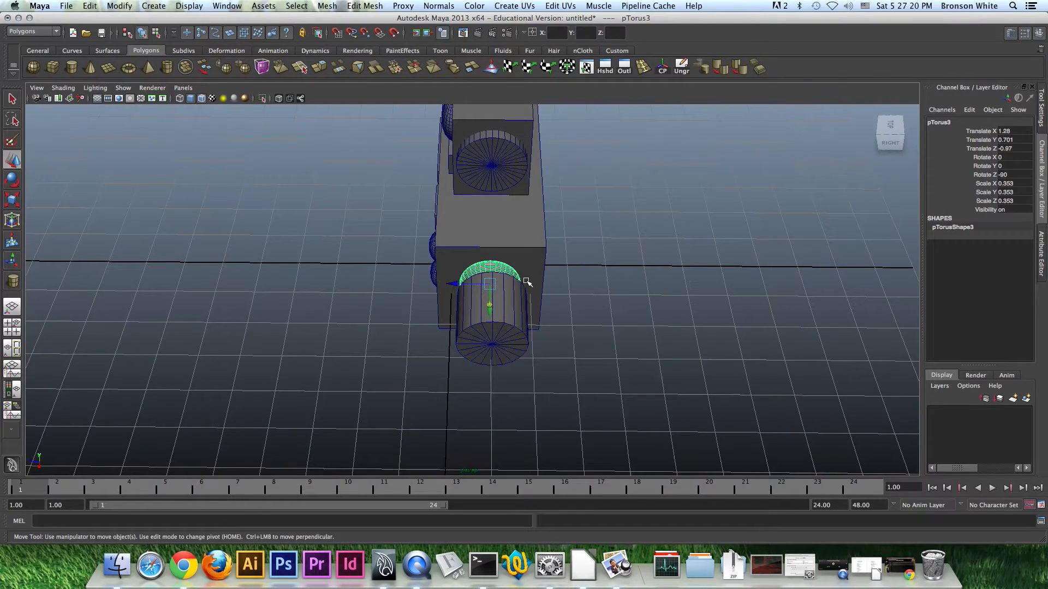
# Slide the copied torus inward against the torso's side to about X 1.208
pyautogui.keyDown('alt'); pyautogui.moveTo(492, 329); pyautogui.dragTo(658, 300); pyautogui.keyUp('alt')
pyautogui.scroll(3, 470, 312)
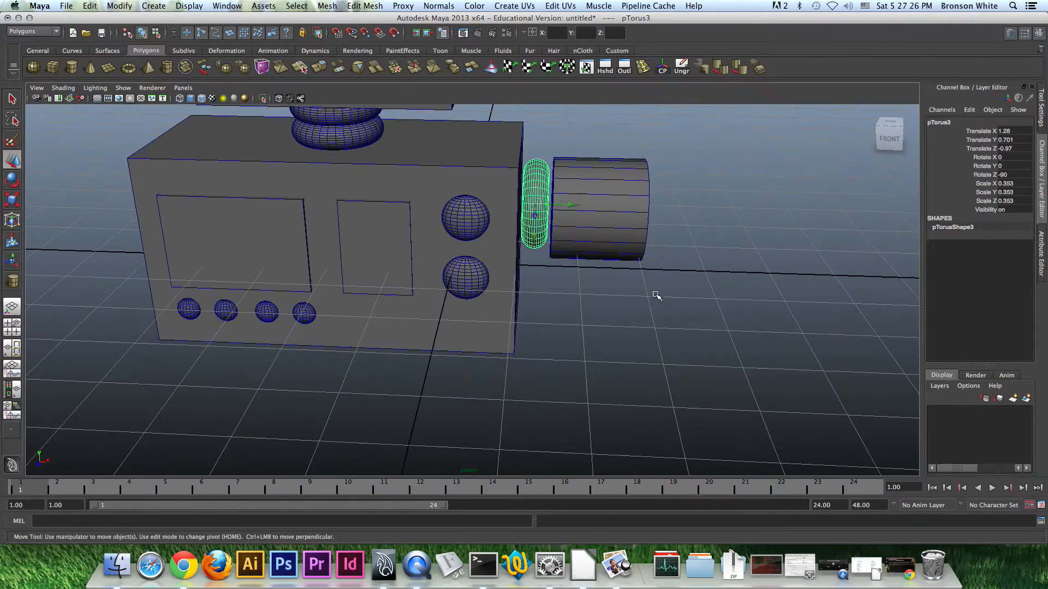
pyautogui.moveTo(570, 205); pyautogui.dragTo(586, 251)
# Center the cylinder on the copied torus in height and depth with the Align tool
pyautogui.click(610, 199)
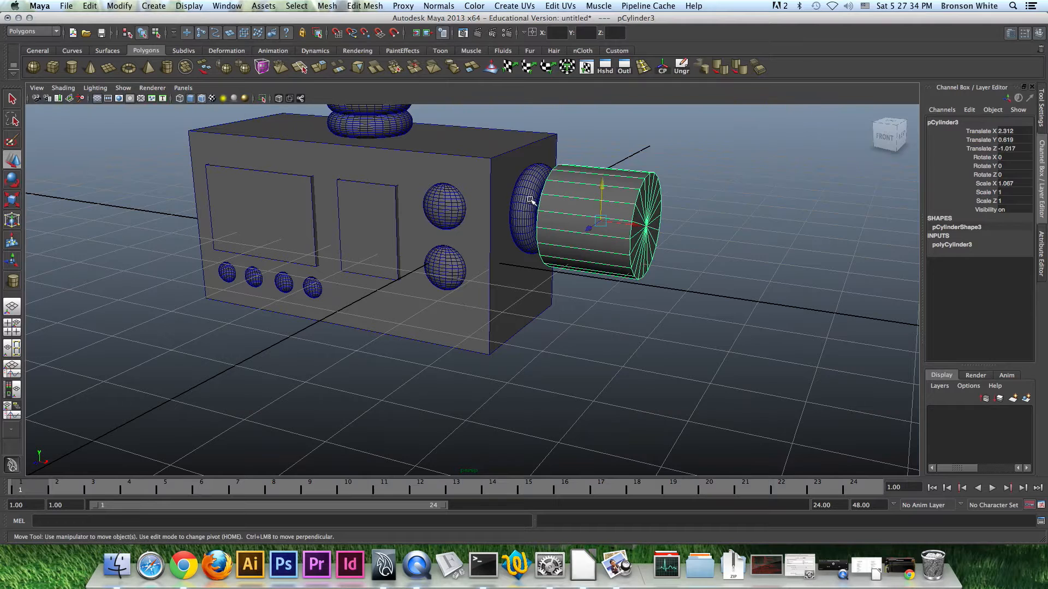
pyautogui.click(529, 200)
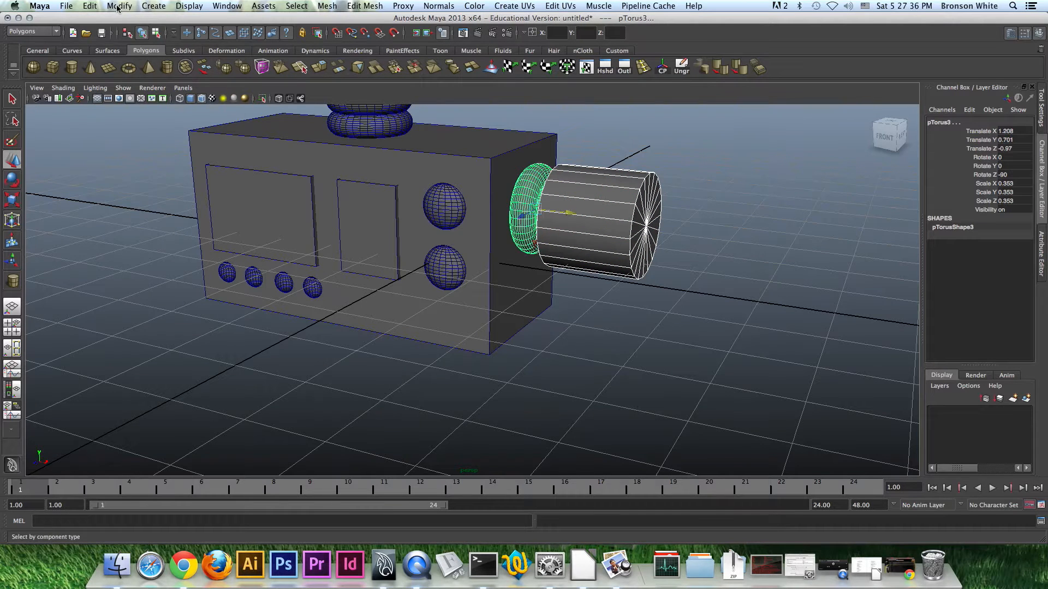
pyautogui.click(116, 6)
pyautogui.click(148, 73)
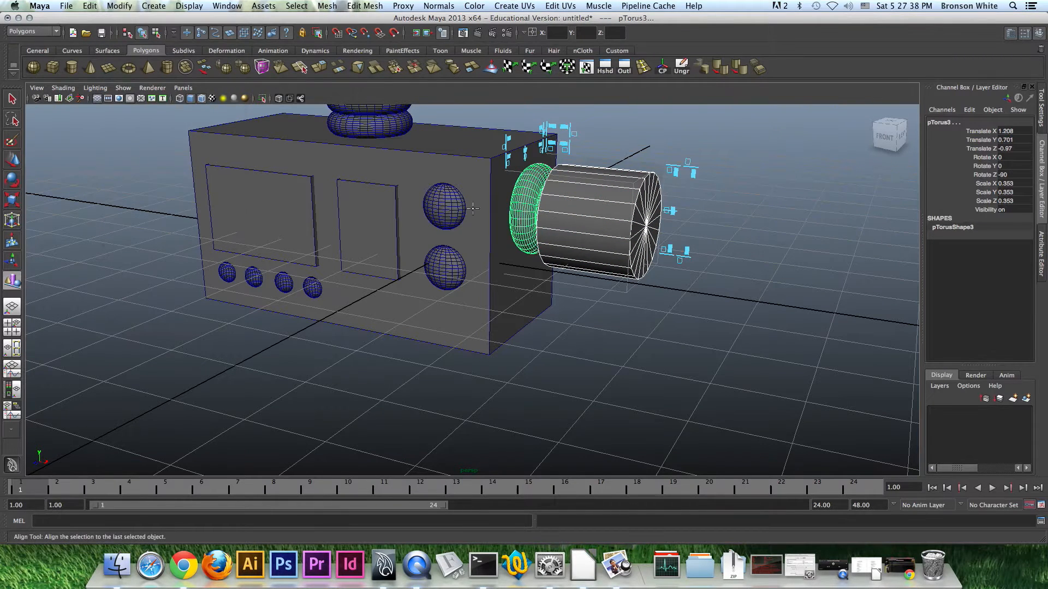
pyautogui.keyDown('alt'); pyautogui.moveTo(551, 180); pyautogui.dragTo(518, 167); pyautogui.keyUp('alt')
pyautogui.click(519, 165)
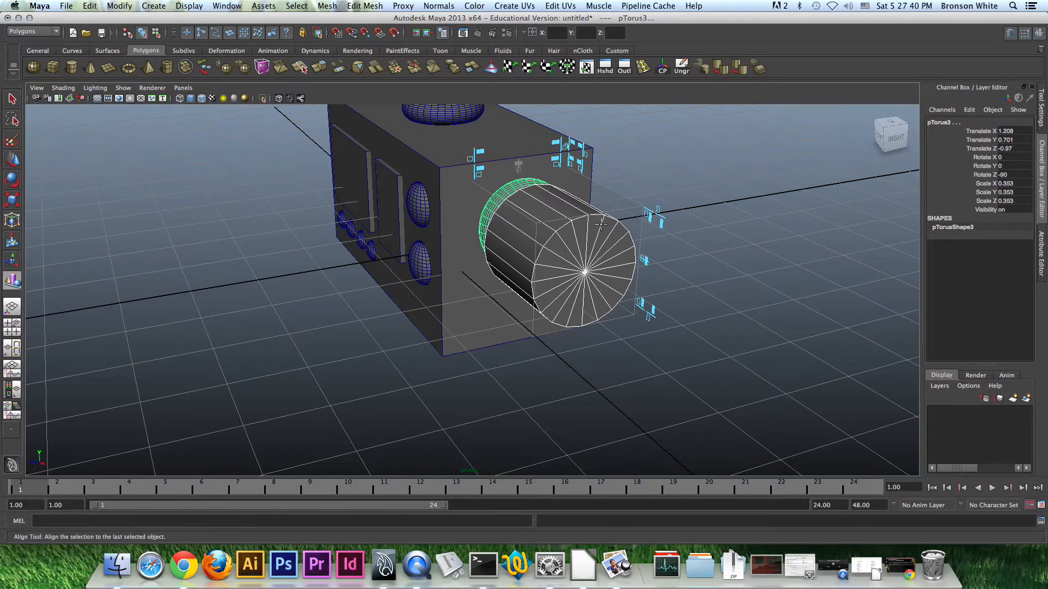
pyautogui.click(643, 261)
# Move only the cylinder inward against the torus to about X 2.145
pyautogui.keyDown('alt'); pyautogui.moveTo(646, 262); pyautogui.dragTo(698, 215); pyautogui.keyUp('alt')
pyautogui.press('w')
pyautogui.click(629, 202)
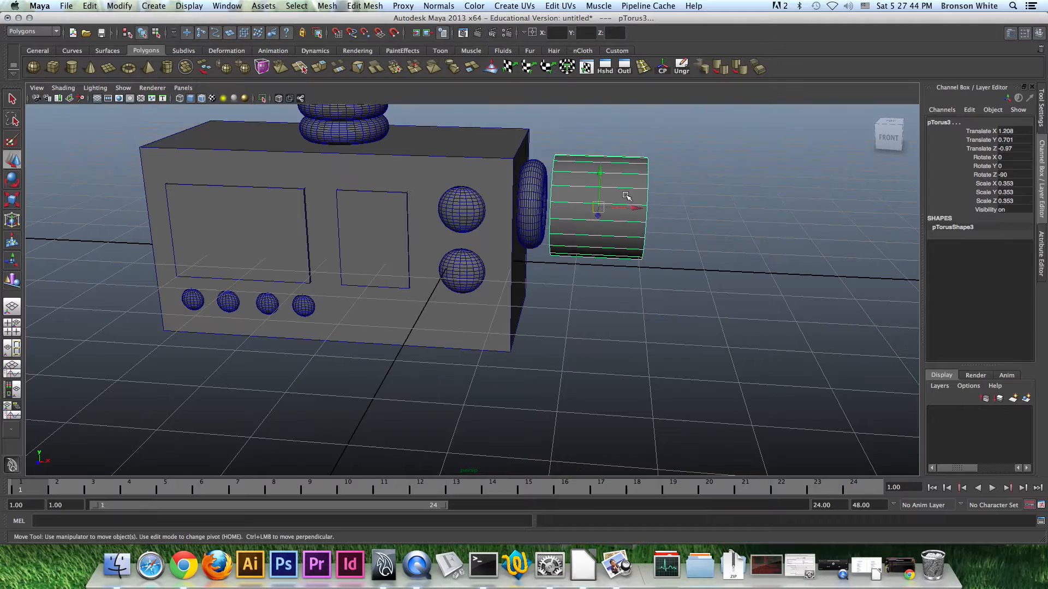
pyautogui.click(635, 207)
pyautogui.moveTo(635, 207); pyautogui.dragTo(677, 239)
pyautogui.keyDown('alt'); pyautogui.moveTo(677, 238); pyautogui.dragTo(554, 243, button='right'); pyautogui.keyUp('alt')
pyautogui.click(621, 247)
pyautogui.moveTo(633, 249)
pyautogui.keyDown('alt'); pyautogui.mouseDown()
pyautogui.moveTo(519, 251)
pyautogui.moveTo(637, 263)
pyautogui.mouseUp(); pyautogui.keyUp('alt')
# Raise the cylinder's Subdivisions Axis to about 45 and deselect it
pyautogui.click(527, 247)
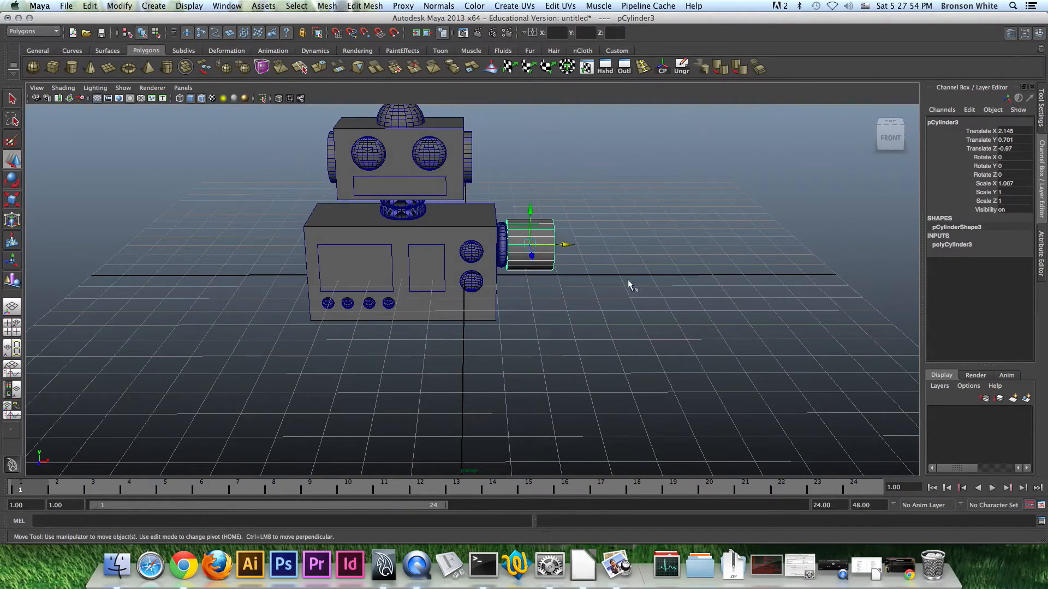
pyautogui.click(960, 246)
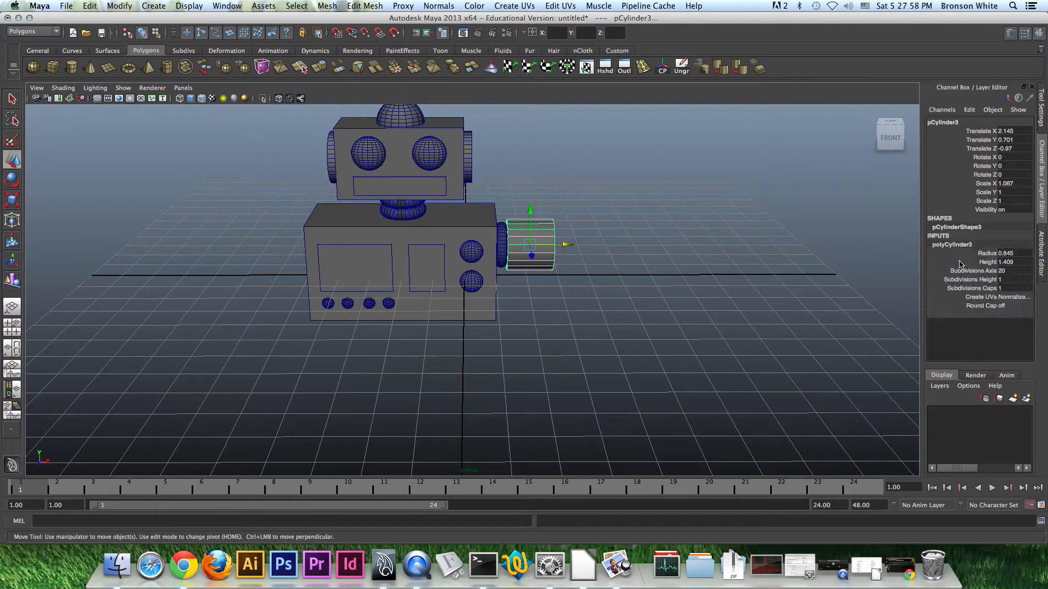
pyautogui.click(976, 273)
pyautogui.moveTo(690, 261); pyautogui.dragTo(819, 261, button='middle')
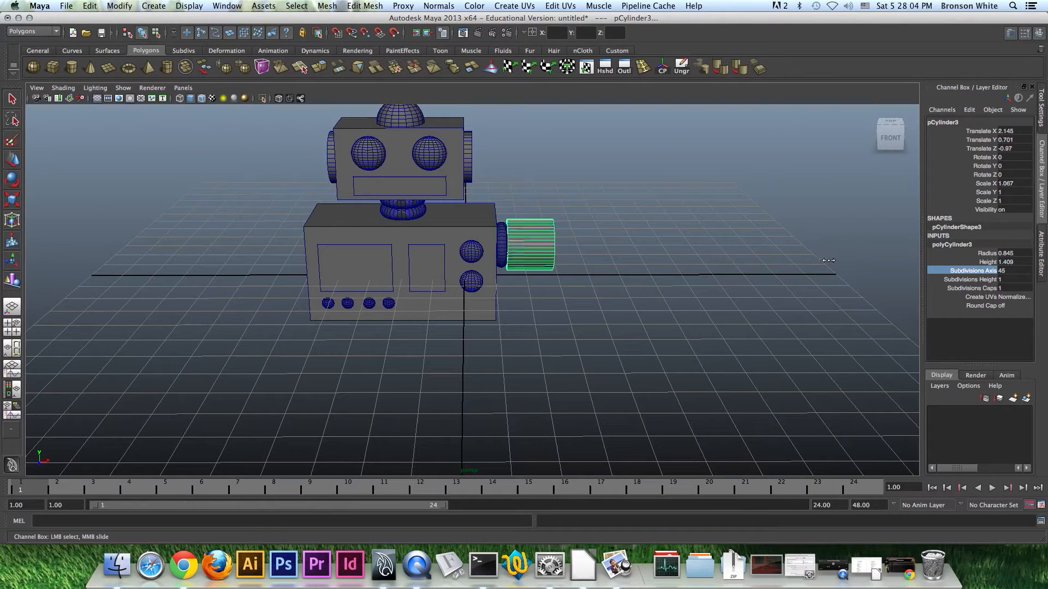
pyautogui.keyDown('alt'); pyautogui.moveTo(807, 263); pyautogui.dragTo(721, 287); pyautogui.keyUp('alt')
pyautogui.click(685, 229)
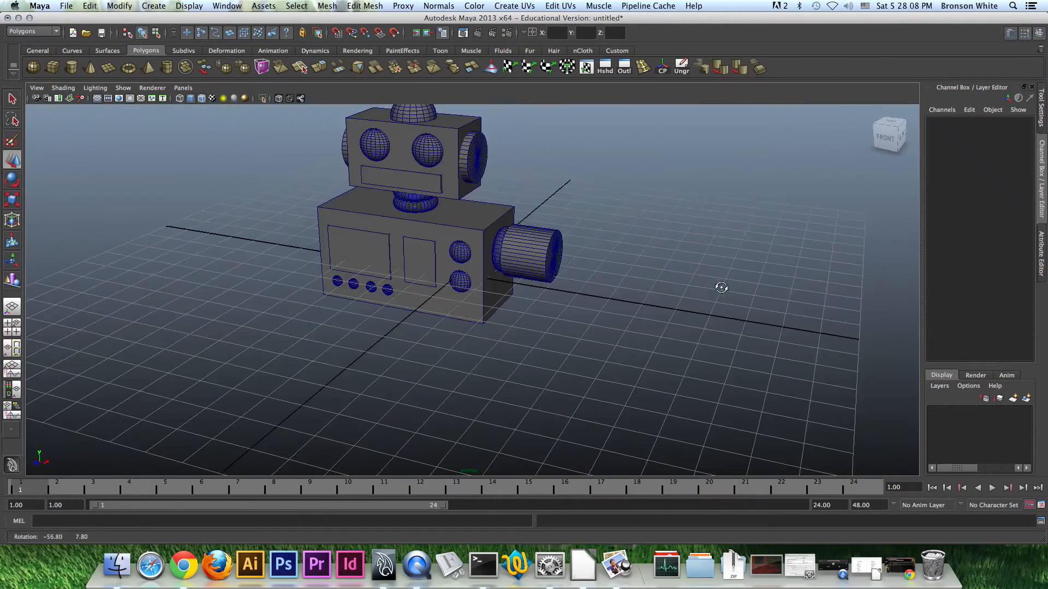
# Shorten the cylinder beside the torso by scaling it along X, and deselect it
pyautogui.keyDown('alt'); pyautogui.moveTo(542, 239); pyautogui.dragTo(631, 300); pyautogui.keyUp('alt')
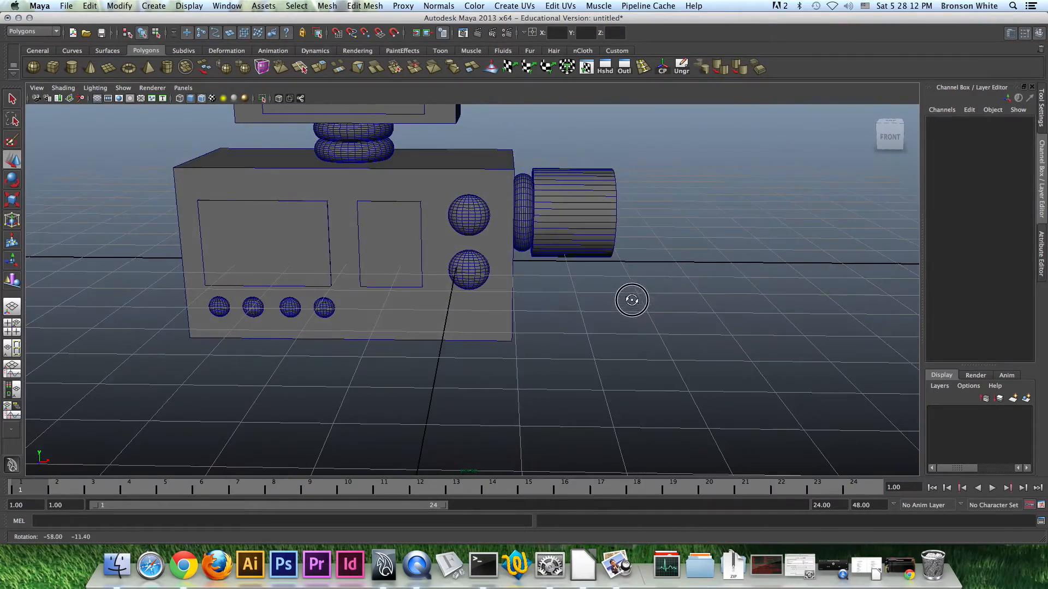
pyautogui.scroll(-5, 561, 300)
pyautogui.keyDown('alt'); pyautogui.moveTo(540, 303); pyautogui.dragTo(601, 279, button='right'); pyautogui.keyUp('alt')
pyautogui.click(532, 228)
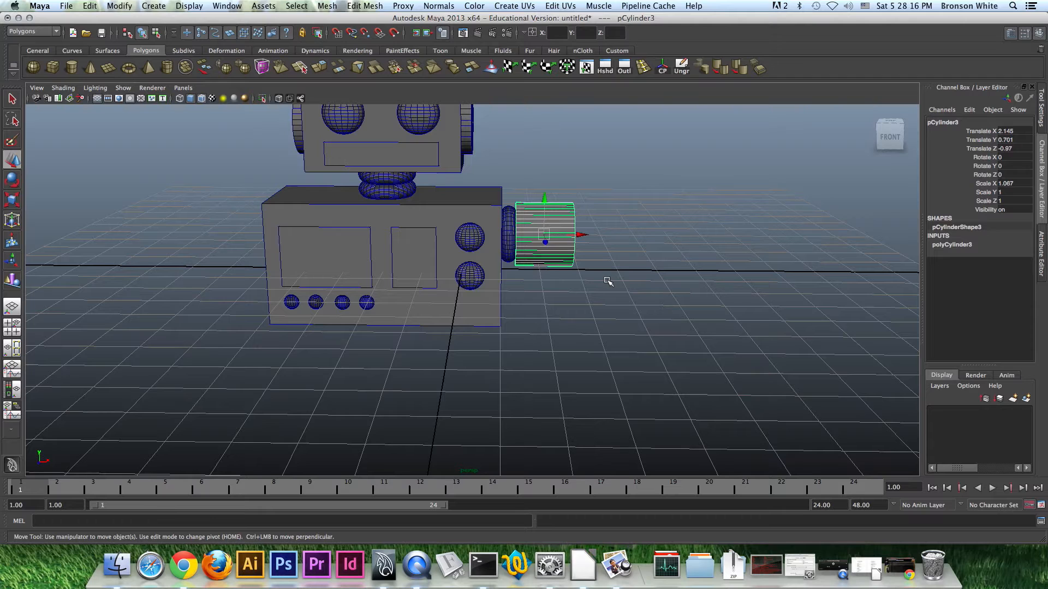
pyautogui.press('r')
pyautogui.moveTo(592, 235); pyautogui.dragTo(599, 280)
pyautogui.press('w')
pyautogui.click(603, 241)
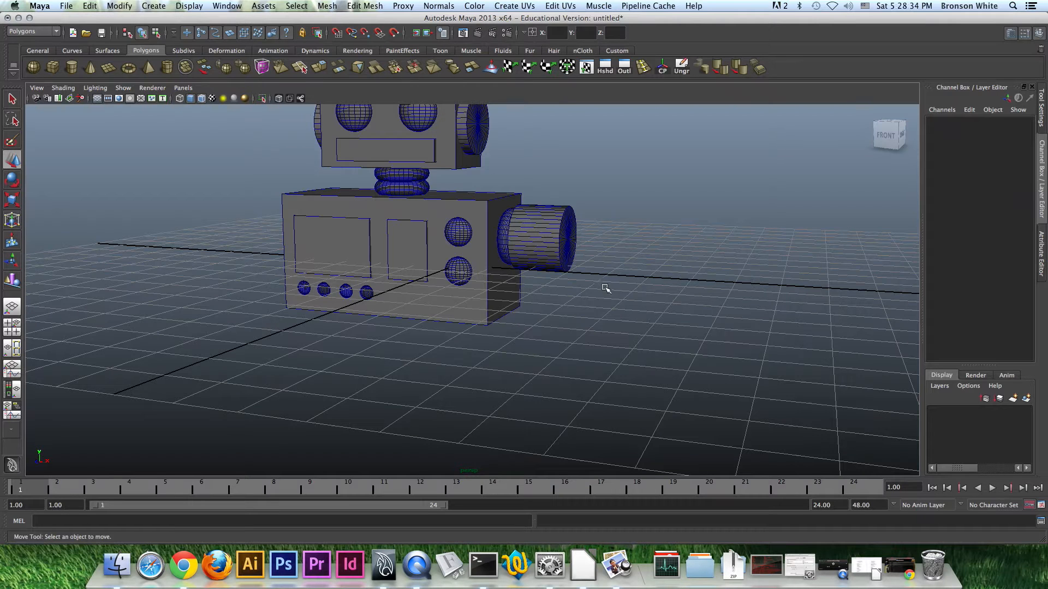
# Check the arm in the assignment1_photo.jpg reference image and compare it with the robot in perspective view
pyautogui.moveTo(0, 122); pyautogui.dragTo(546, 122)
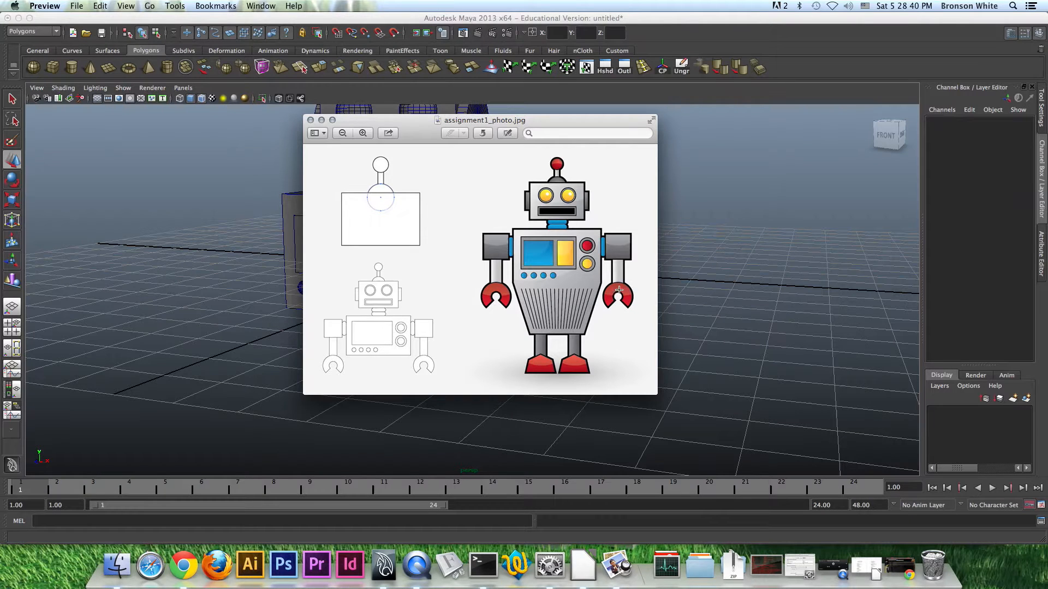
pyautogui.moveTo(548, 121); pyautogui.dragTo(0, 122)
pyautogui.click(534, 17)
pyautogui.keyDown('alt'); pyautogui.moveTo(561, 237); pyautogui.dragTo(585, 249); pyautogui.keyUp('alt')
pyautogui.keyDown('alt'); pyautogui.moveTo(662, 262); pyautogui.dragTo(584, 255, button='right'); pyautogui.keyUp('alt')
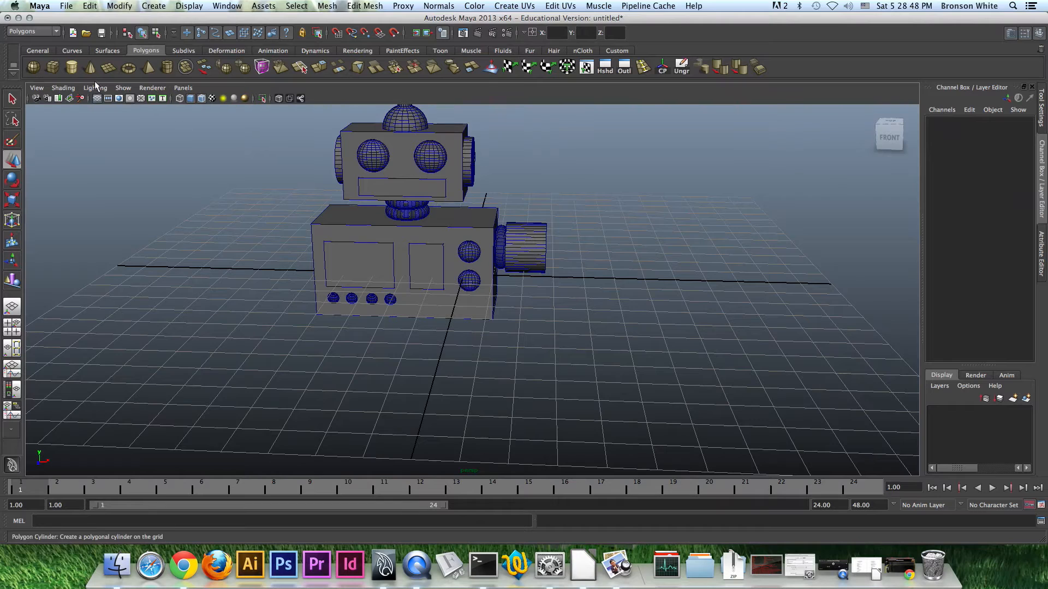
# Create a polygon cylinder of about 0.54 radius and 2.33 height as the arm hanging beneath the horizontal shoulder cylinder
pyautogui.press('space')
pyautogui.press('space')
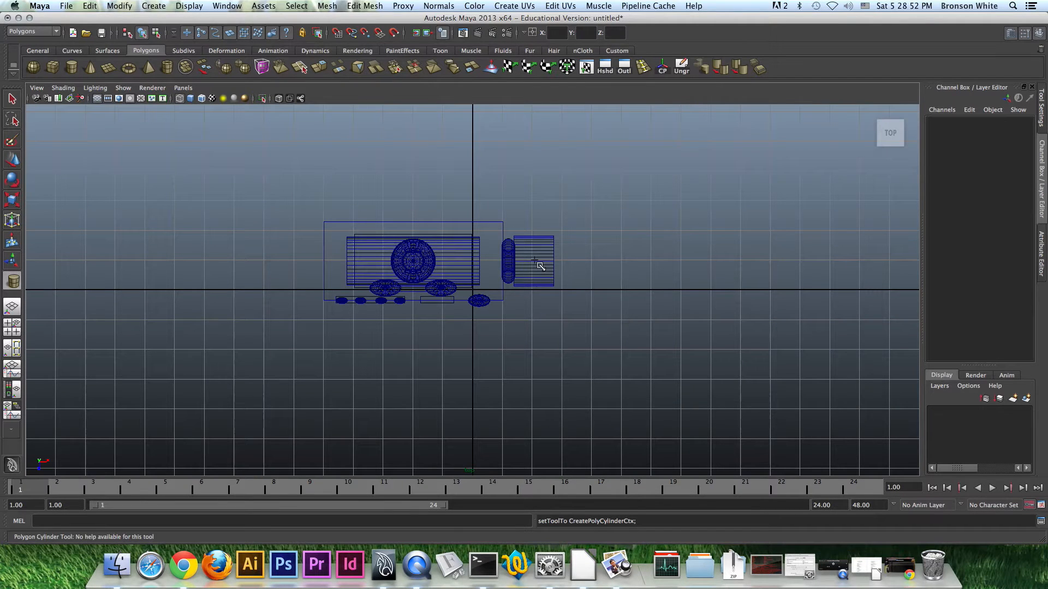
pyautogui.moveTo(537, 264); pyautogui.dragTo(553, 275)
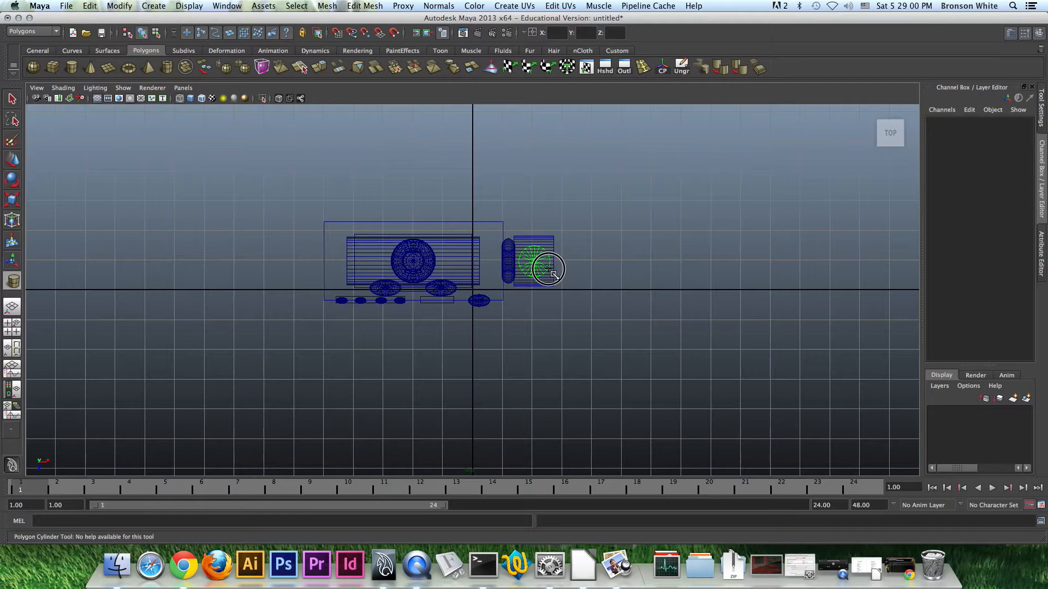
pyautogui.moveTo(548, 269); pyautogui.dragTo(548, 269)
pyautogui.press('space')
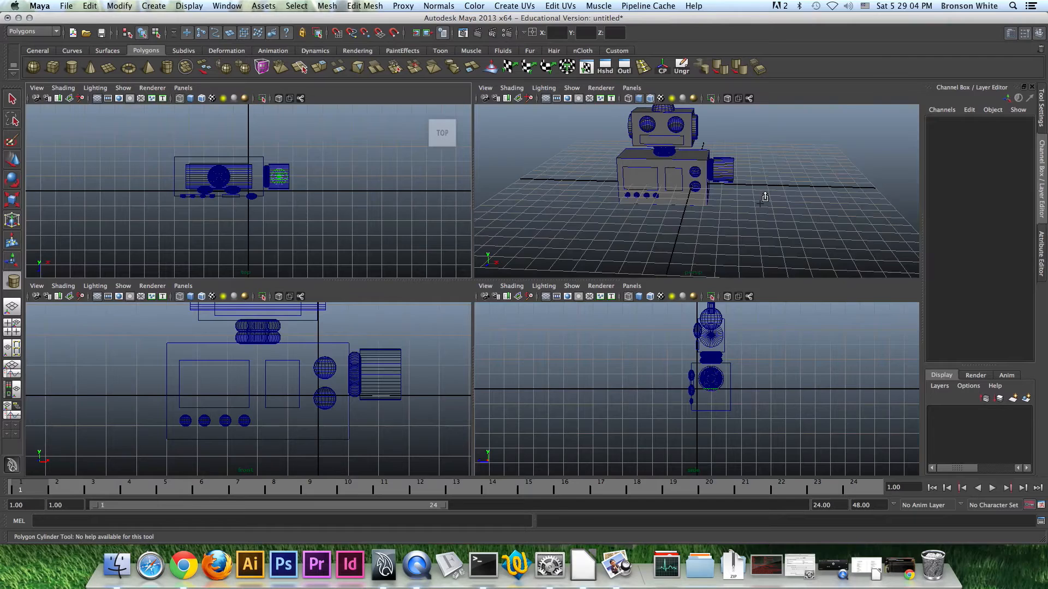
pyautogui.press('space')
pyautogui.moveTo(547, 259); pyautogui.dragTo(546, 335)
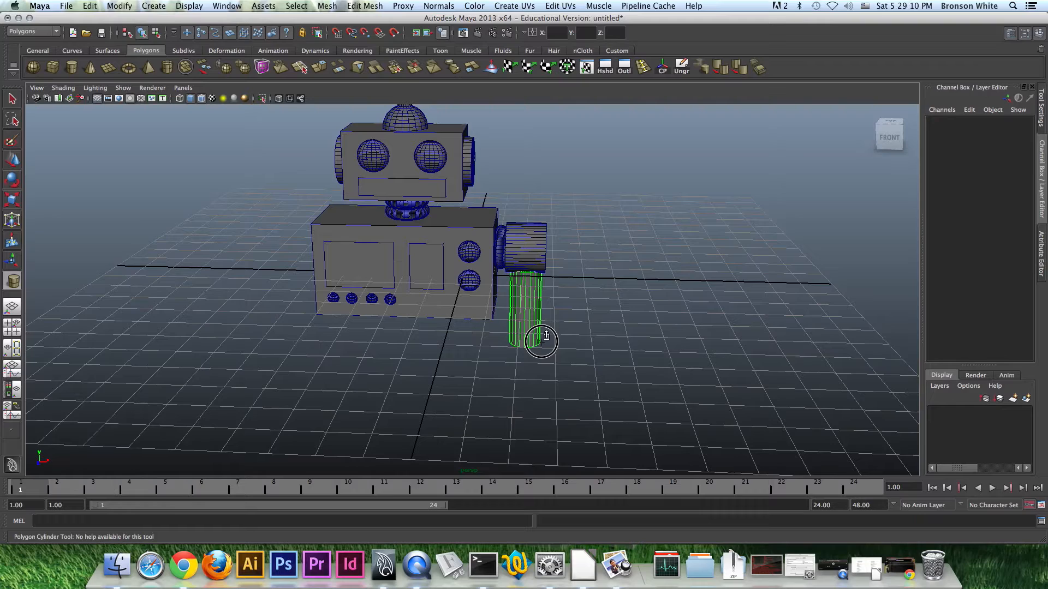
pyautogui.moveTo(541, 341); pyautogui.dragTo(604, 311)
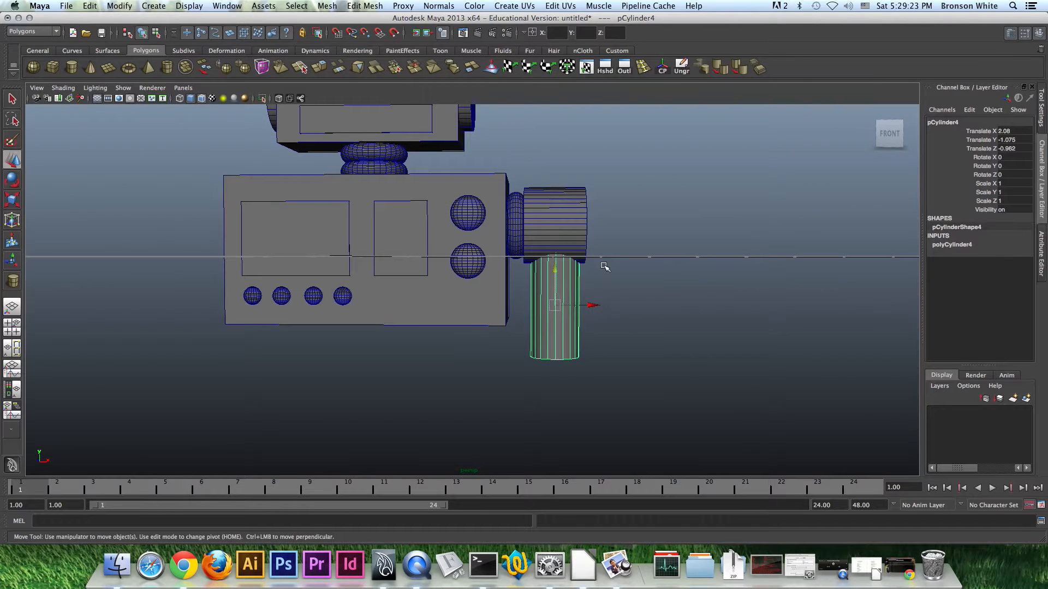
# Align the vertical arm cylinder to the centre of the shoulder cylinder in X and Z with the Align Tool
pyautogui.click(582, 216)
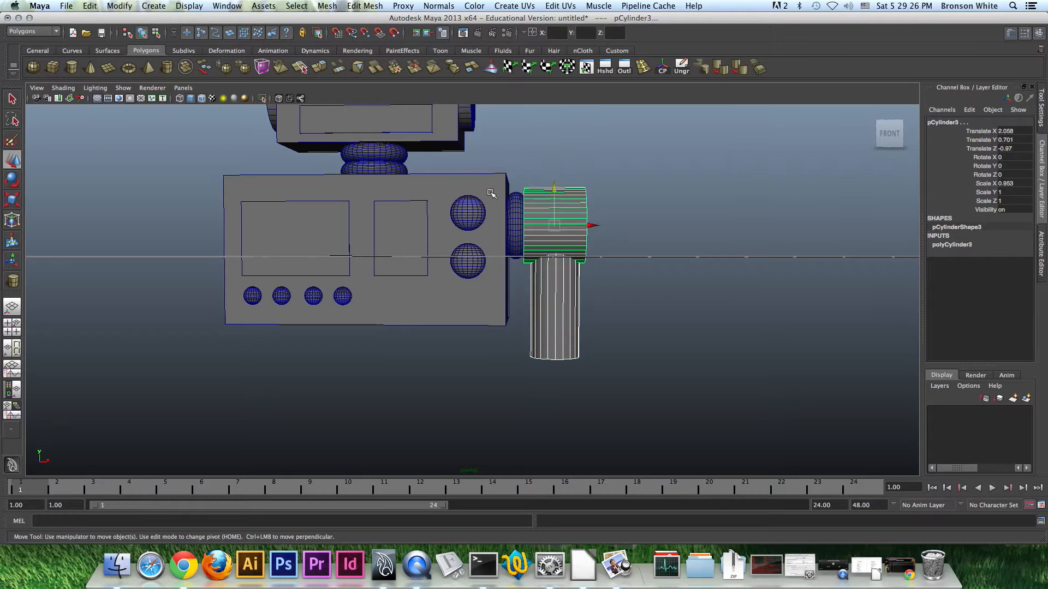
pyautogui.click(119, 6)
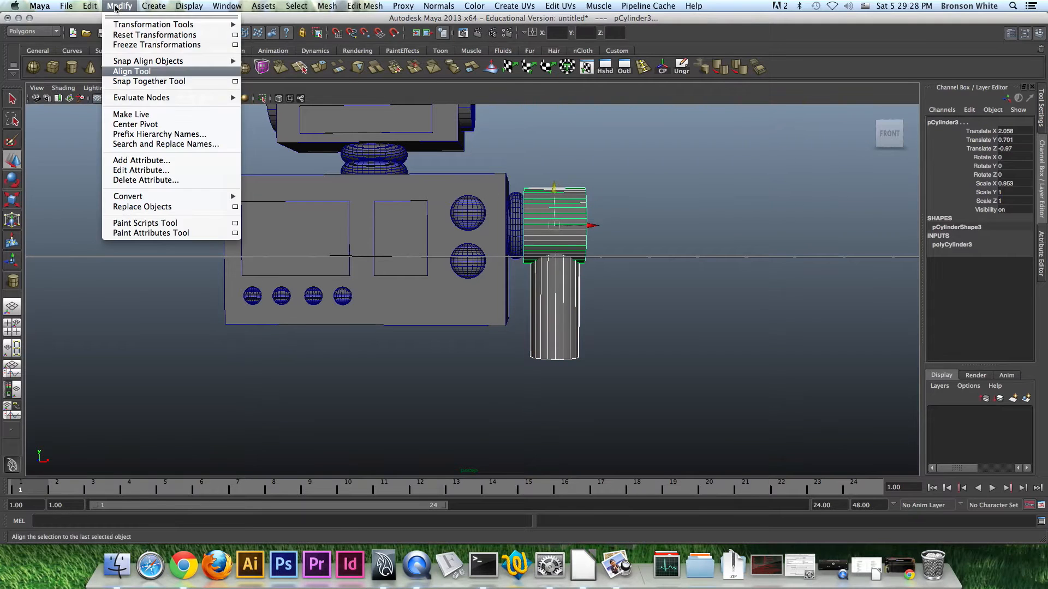
pyautogui.click(143, 71)
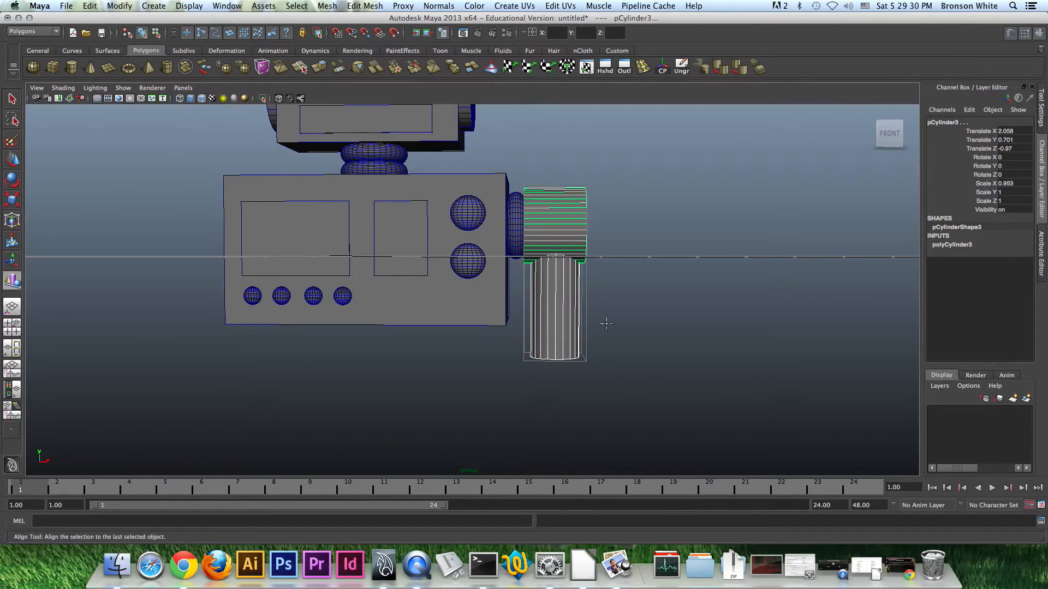
pyautogui.keyDown('alt'); pyautogui.moveTo(593, 332); pyautogui.dragTo(599, 327); pyautogui.keyUp('alt')
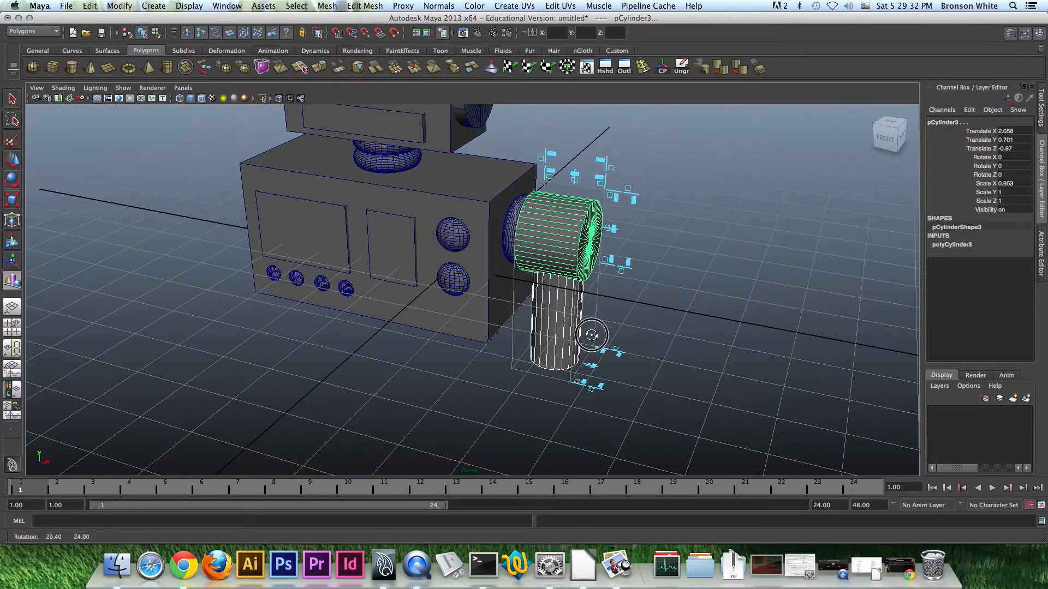
pyautogui.keyDown('alt'); pyautogui.moveTo(633, 268); pyautogui.dragTo(556, 258); pyautogui.keyUp('alt')
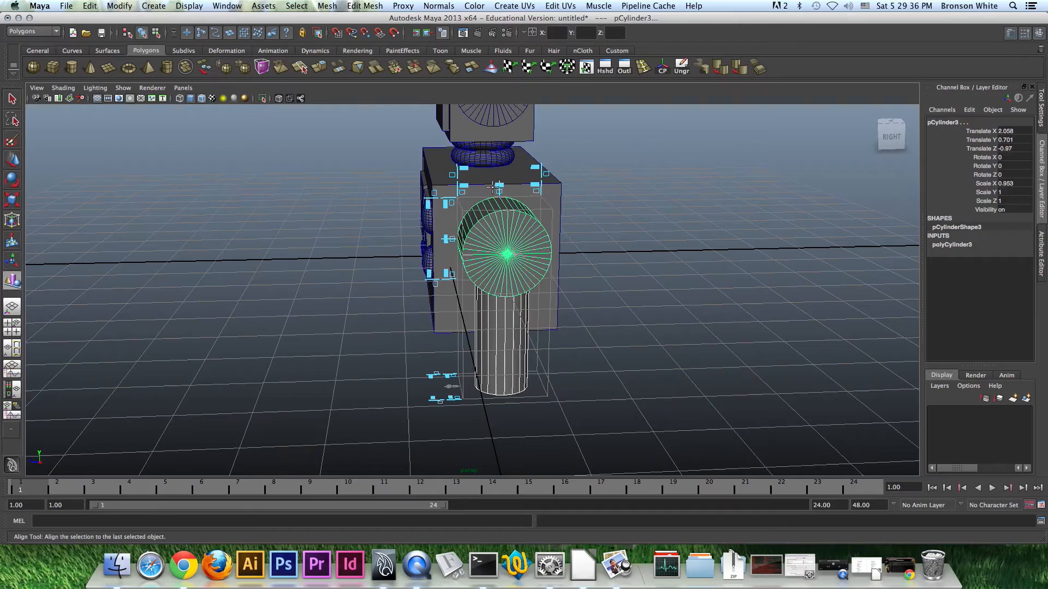
pyautogui.keyDown('alt'); pyautogui.moveTo(499, 187); pyautogui.dragTo(656, 283); pyautogui.keyUp('alt')
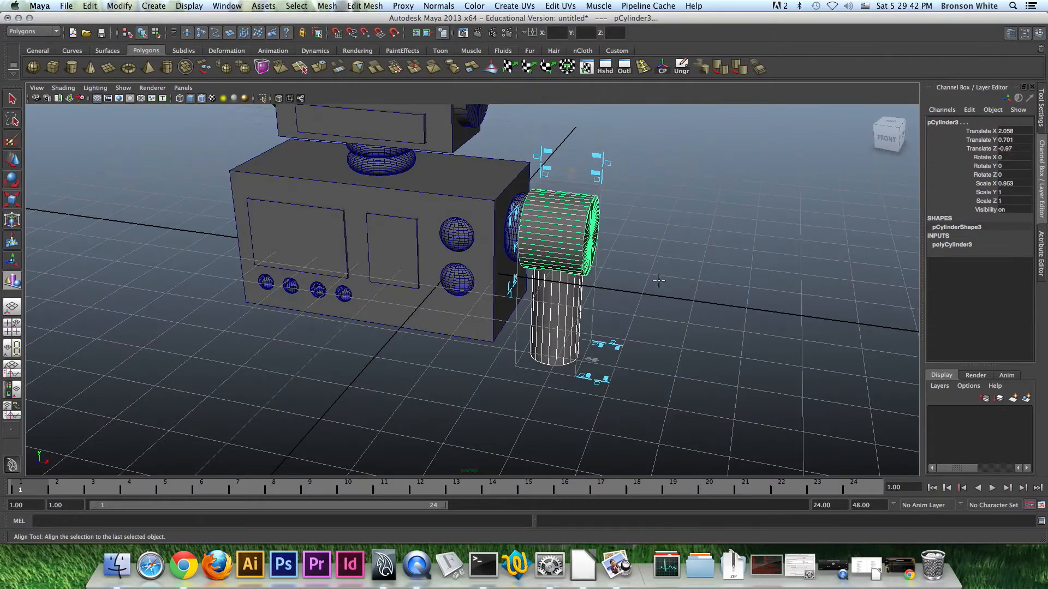
pyautogui.press('w')
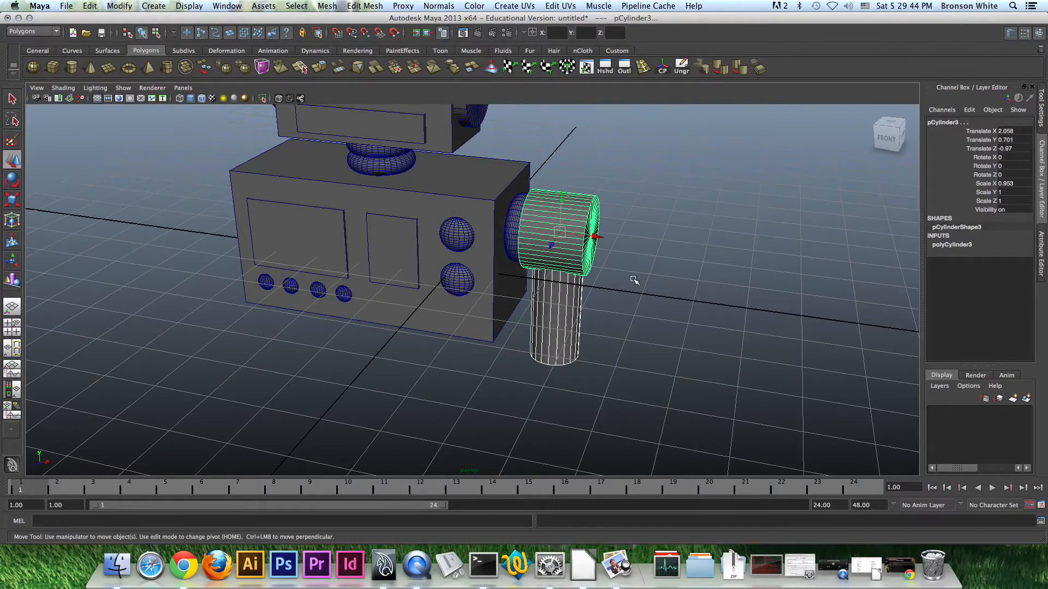
# Raise the vertical arm cylinder's axis subdivisions to 36
pyautogui.click(553, 311)
pyautogui.keyDown('alt'); pyautogui.moveTo(631, 351); pyautogui.dragTo(671, 303); pyautogui.keyUp('alt')
pyautogui.click(949, 245)
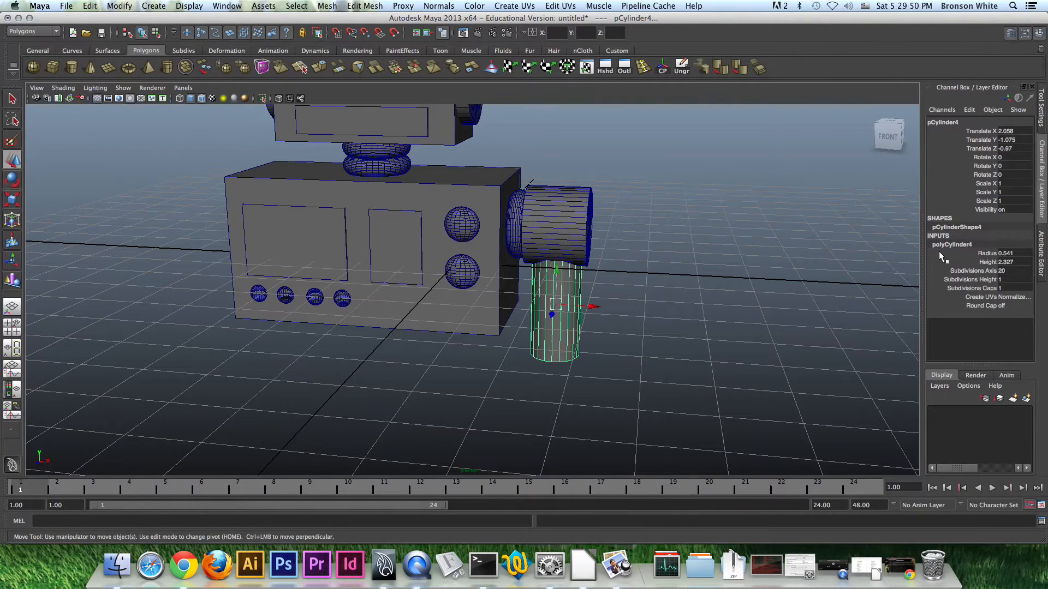
pyautogui.click(986, 271)
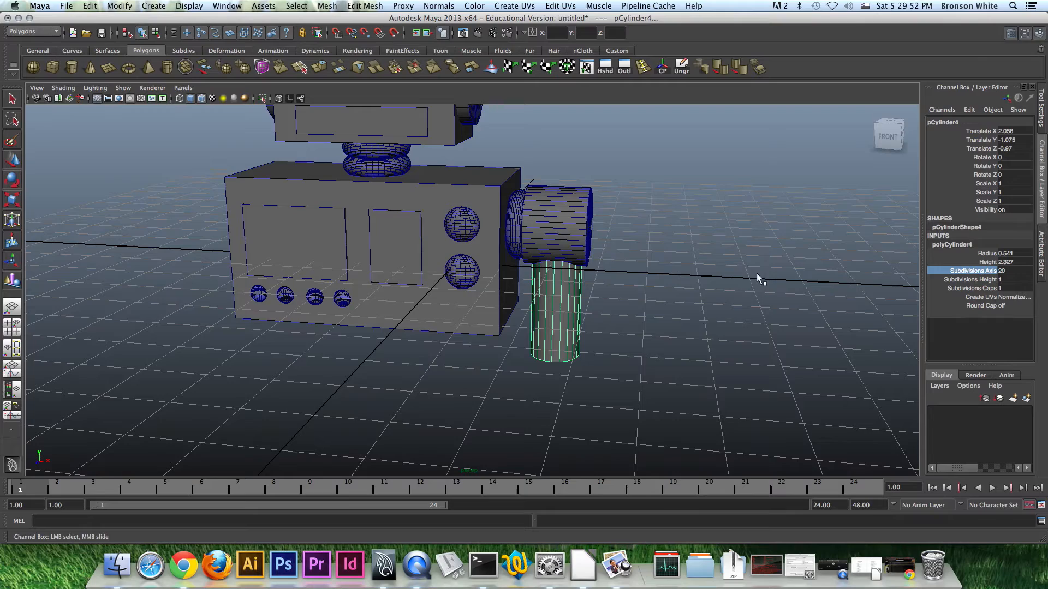
pyautogui.keyDown('alt'); pyautogui.moveTo(755, 263); pyautogui.dragTo(593, 258); pyautogui.keyUp('alt')
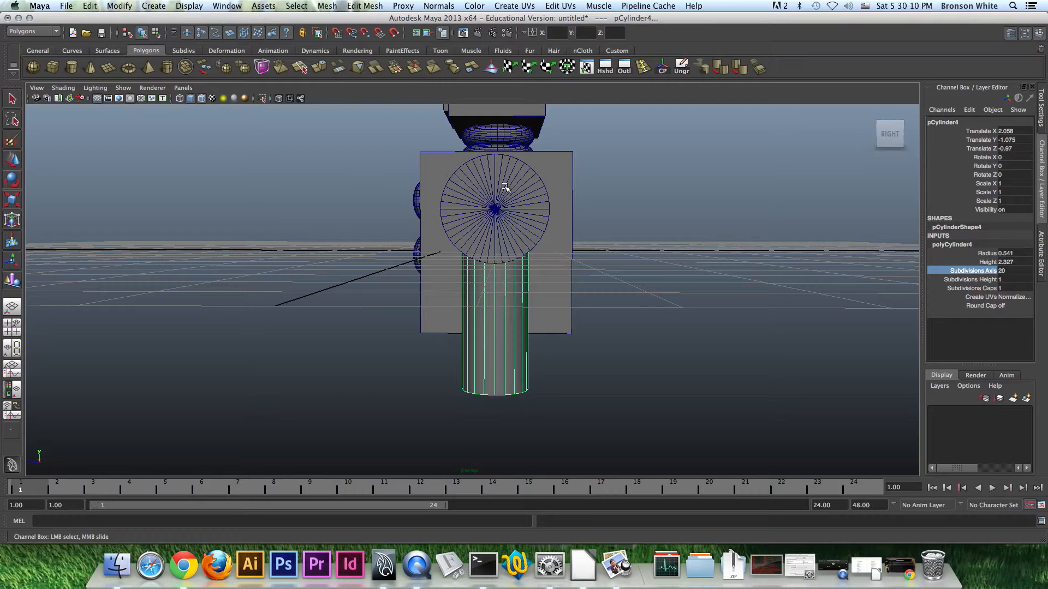
pyautogui.keyDown('alt'); pyautogui.moveTo(519, 211); pyautogui.dragTo(584, 257); pyautogui.keyUp('alt')
pyautogui.press('space')
pyautogui.press('space')
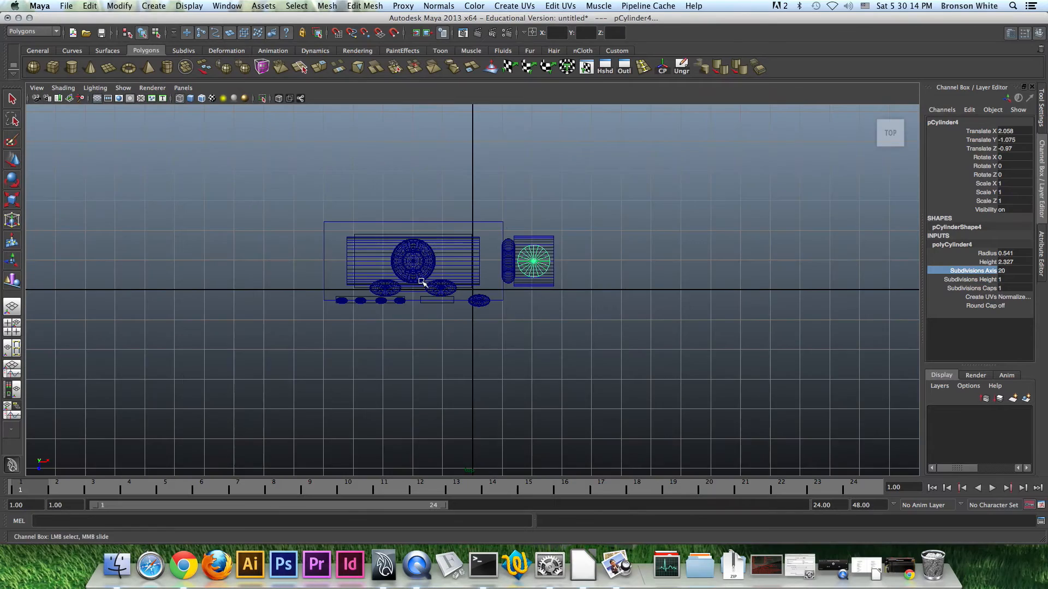
pyautogui.scroll(8, 667, 313)
pyautogui.keyDown('alt'); pyautogui.moveTo(691, 265); pyautogui.dragTo(526, 297, button='middle'); pyautogui.keyUp('alt')
pyautogui.scroll(3, 526, 296)
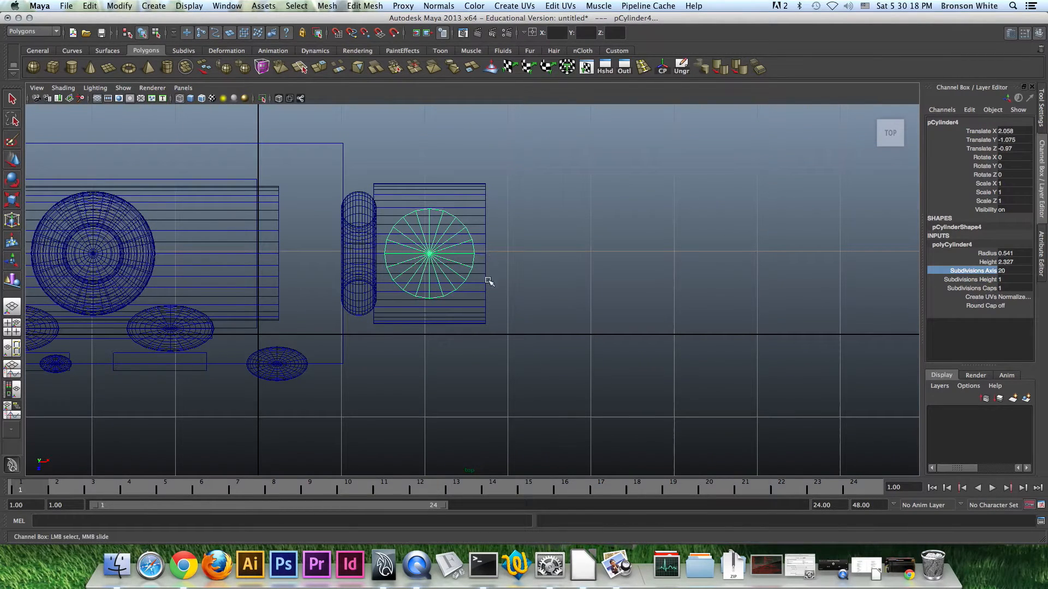
pyautogui.press('space')
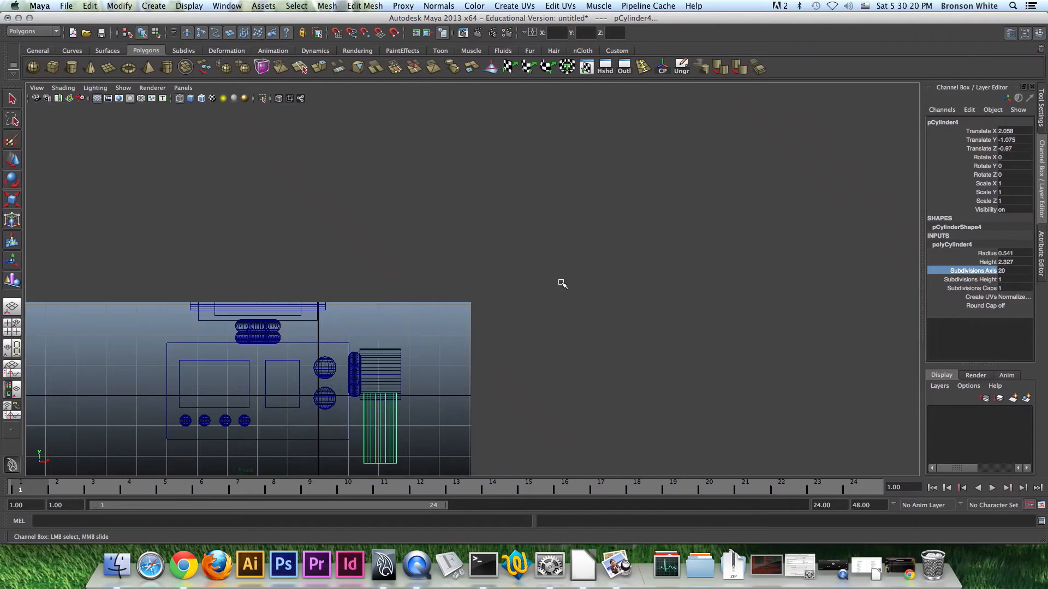
pyautogui.press('space')
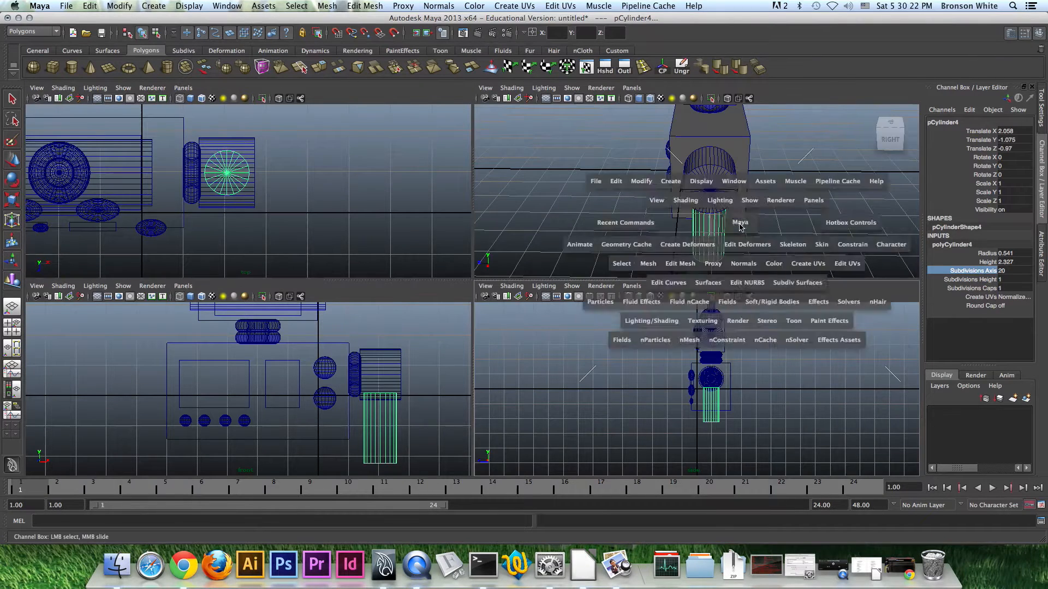
pyautogui.keyDown('alt'); pyautogui.moveTo(631, 271); pyautogui.dragTo(584, 298); pyautogui.keyUp('alt')
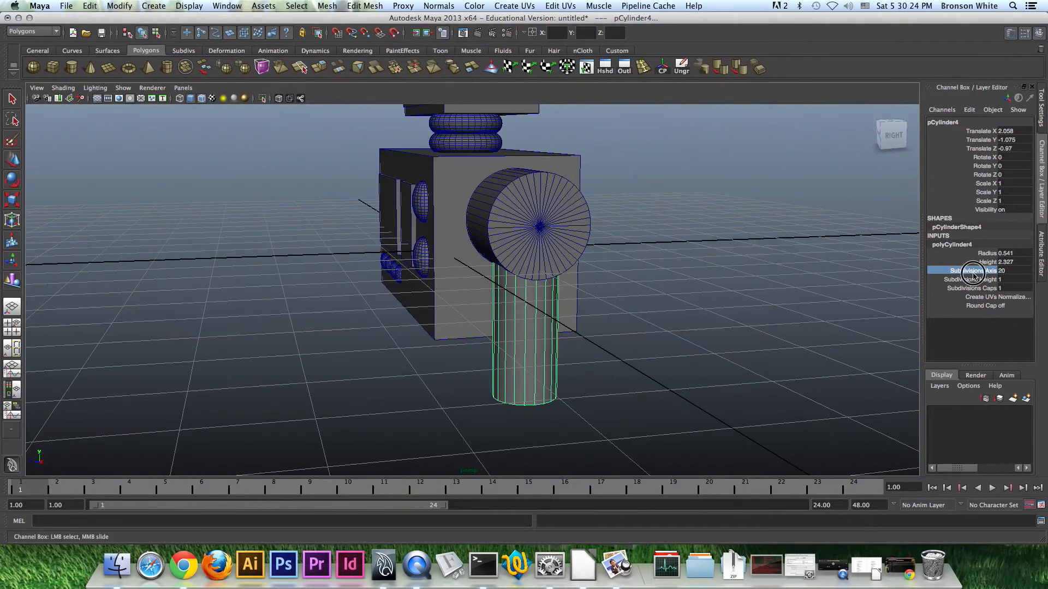
pyautogui.moveTo(760, 300); pyautogui.dragTo(842, 300, button='middle')
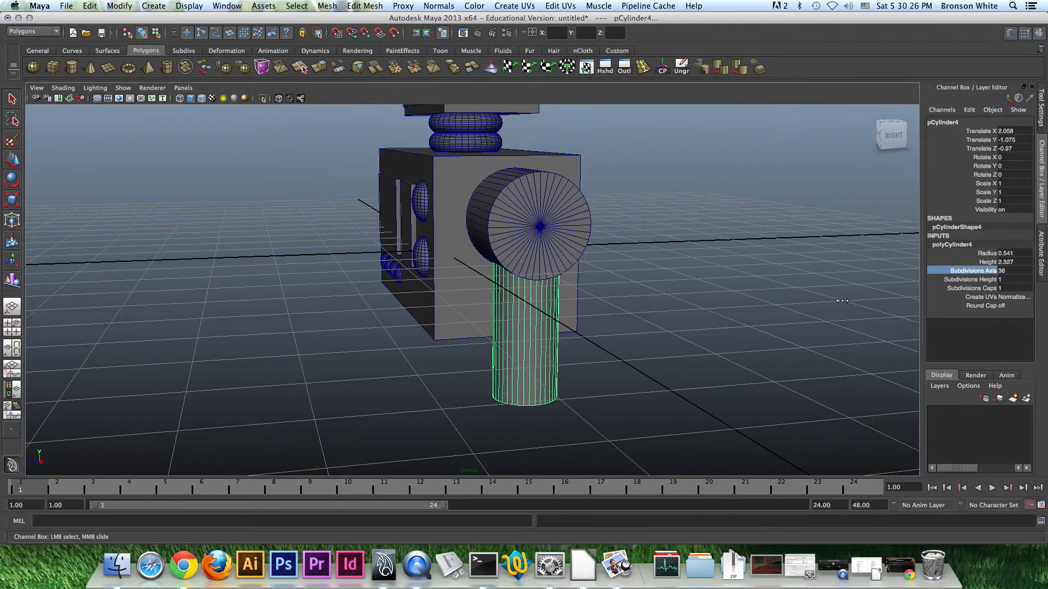
# Deselect the arm cylinder and examine its roundness and placement from below and from the front
pyautogui.keyDown('alt'); pyautogui.moveTo(843, 301); pyautogui.dragTo(527, 240); pyautogui.keyUp('alt')
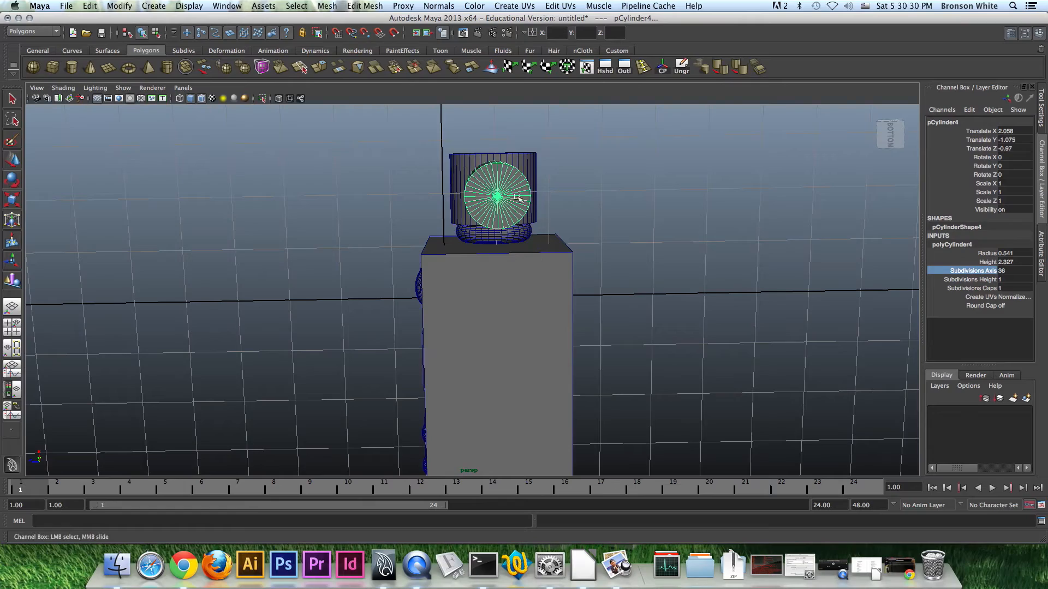
pyautogui.click(597, 251)
pyautogui.keyDown('alt'); pyautogui.moveTo(596, 253); pyautogui.dragTo(703, 307); pyautogui.keyUp('alt')
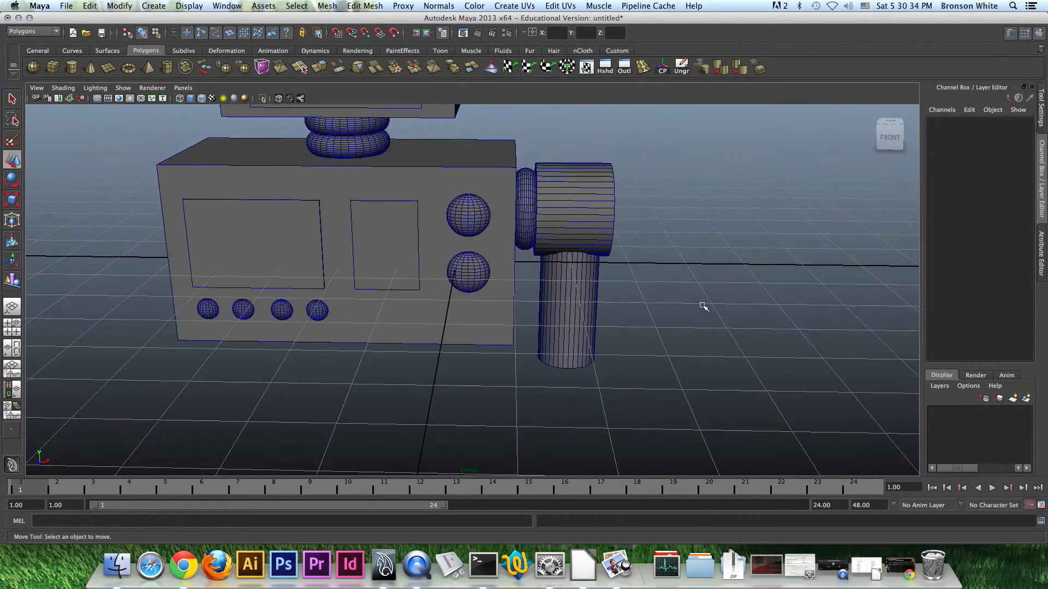
pyautogui.scroll(-5, 702, 307)
pyautogui.keyDown('alt'); pyautogui.moveTo(632, 316); pyautogui.dragTo(556, 290); pyautogui.keyUp('alt')
pyautogui.keyDown('alt'); pyautogui.moveTo(557, 290); pyautogui.dragTo(669, 323, button='right'); pyautogui.keyUp('alt')
pyautogui.keyDown('alt'); pyautogui.moveTo(669, 323); pyautogui.dragTo(554, 310, button='middle'); pyautogui.keyUp('alt')
pyautogui.keyDown('alt'); pyautogui.moveTo(460, 329); pyautogui.dragTo(545, 337, button='right'); pyautogui.keyUp('alt')
pyautogui.keyDown('alt'); pyautogui.moveTo(545, 337); pyautogui.dragTo(564, 381); pyautogui.keyUp('alt')
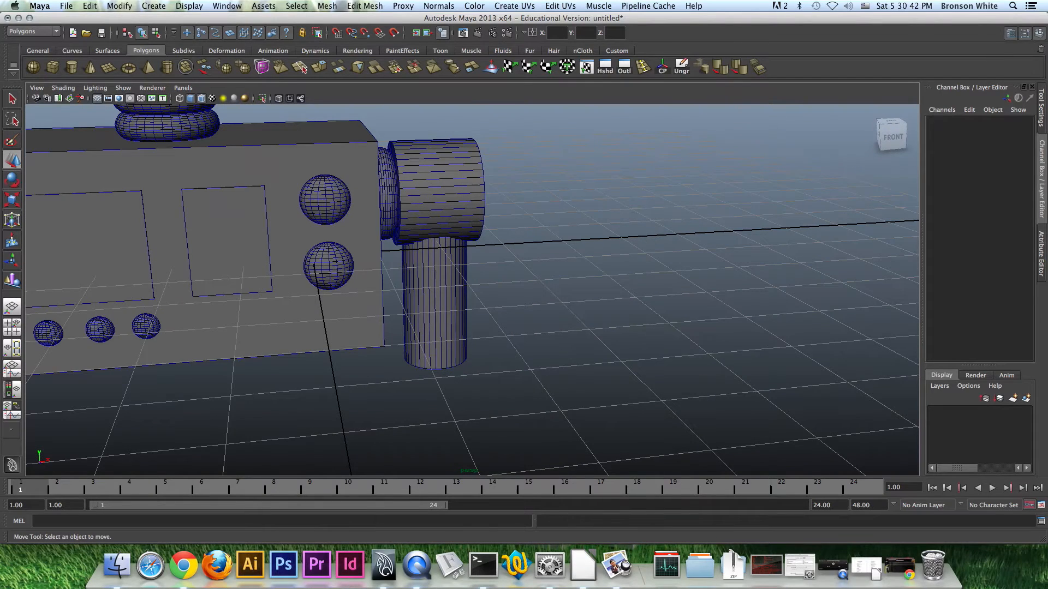
# Switch to Preview to check the robot's claw in assignment1_photo.jpg, then close the picture and return to Maya
pyautogui.press('super+Tab')
pyautogui.moveTo(116, 129); pyautogui.dragTo(497, 120)
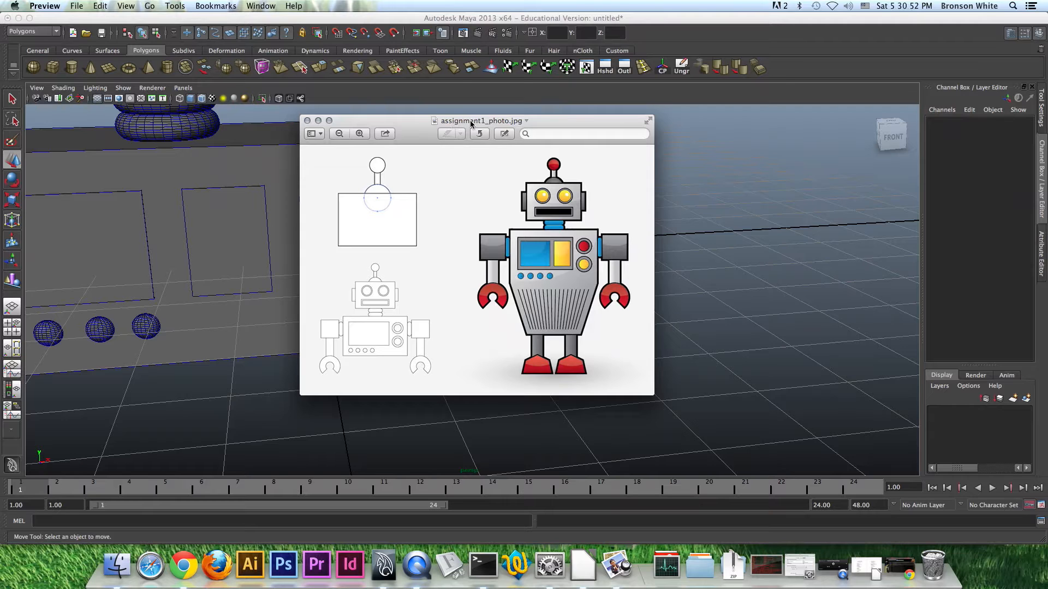
pyautogui.moveTo(545, 127); pyautogui.dragTo(327, 119)
pyautogui.press('super+w')
pyautogui.click(440, 19)
# Create a flat polygon box about 2.23 wide, 0.34 high and 0.64 deep beside the arm, and scale it to 1.264 in X
pyautogui.keyDown('alt'); pyautogui.moveTo(636, 201); pyautogui.dragTo(611, 213); pyautogui.keyUp('alt')
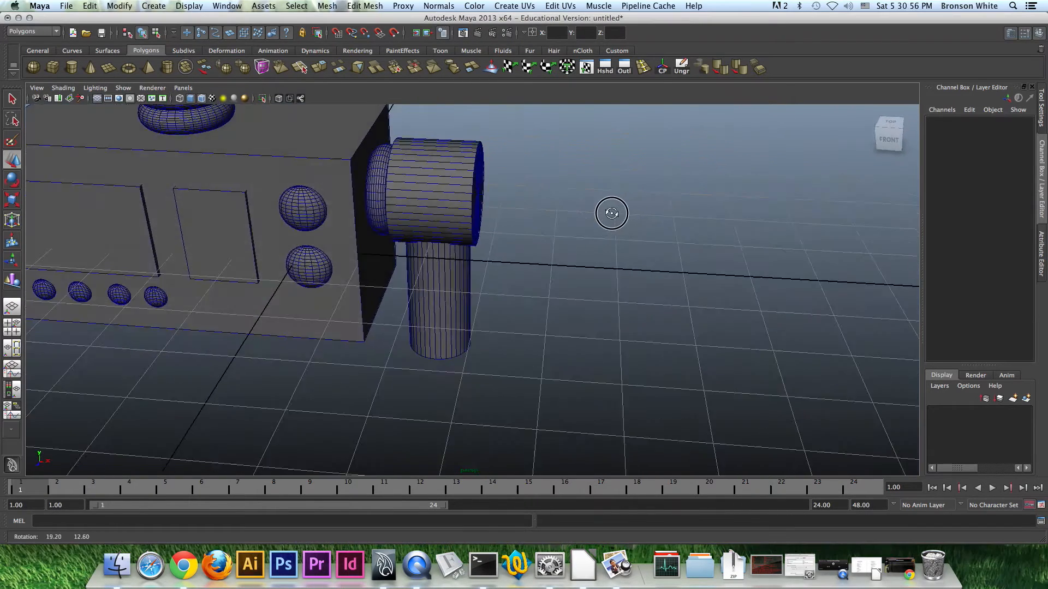
pyautogui.click(52, 68)
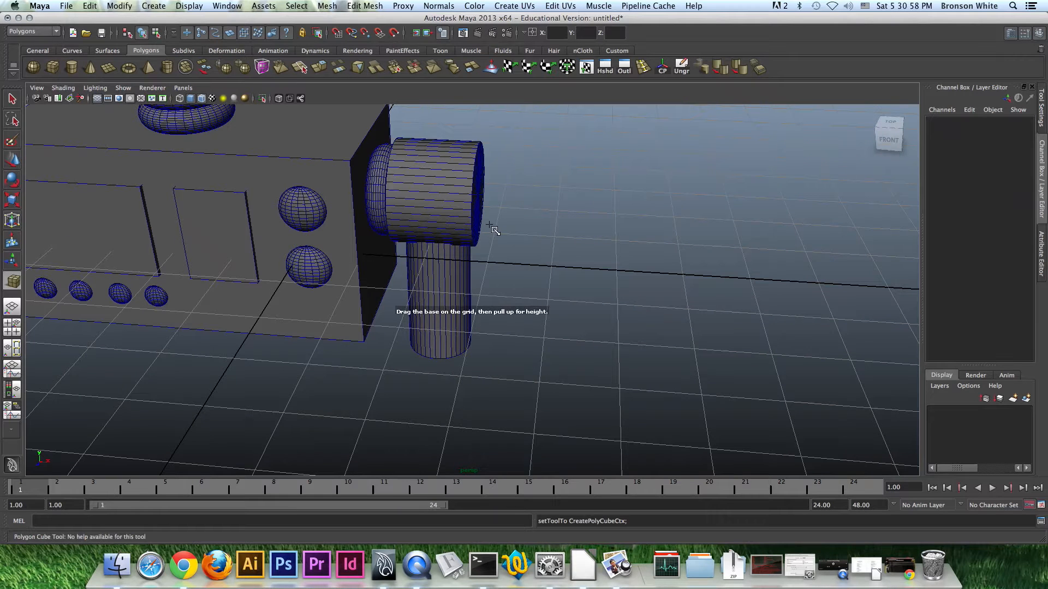
pyautogui.press('space')
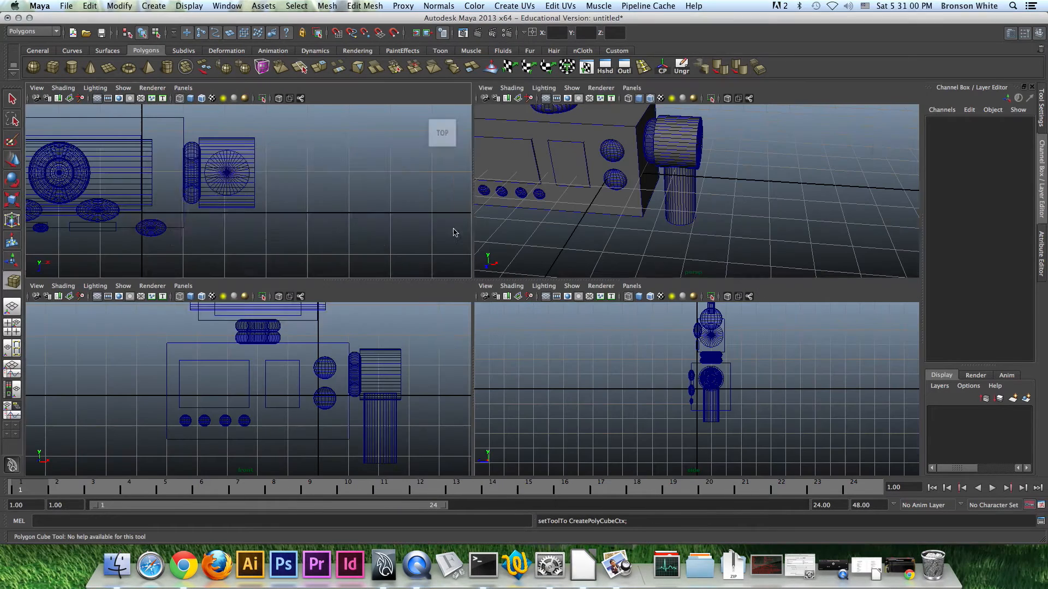
pyautogui.press('space')
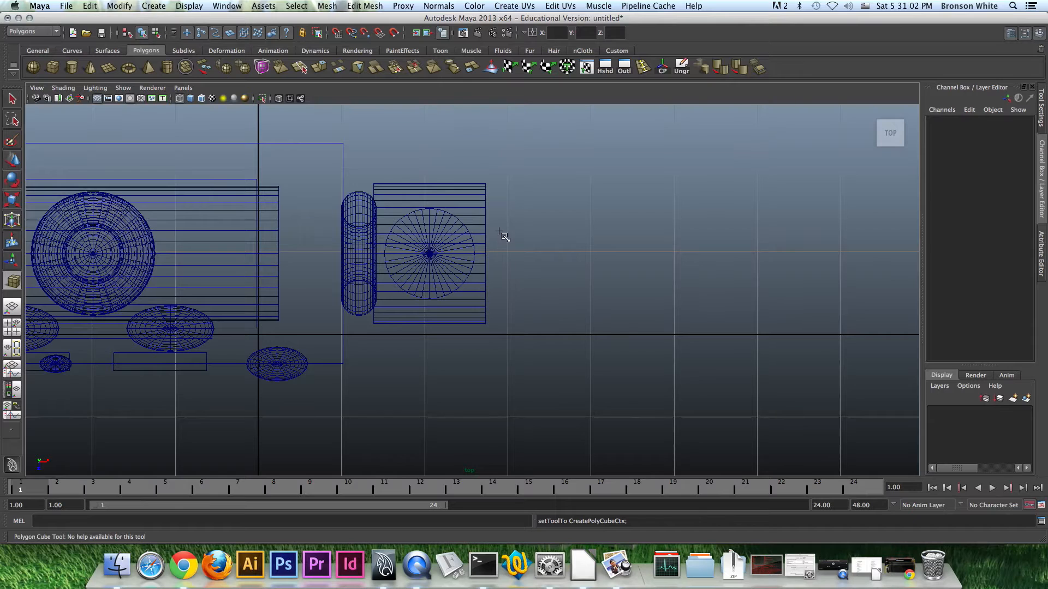
pyautogui.moveTo(497, 226); pyautogui.dragTo(683, 279)
pyautogui.press('space')
pyautogui.press('space')
pyautogui.moveTo(604, 229)
pyautogui.mouseDown()
pyautogui.moveTo(606, 260)
pyautogui.moveTo(620, 227)
pyautogui.moveTo(616, 272)
pyautogui.moveTo(615, 245)
pyautogui.mouseUp()
pyautogui.press('r')
pyautogui.moveTo(612, 289)
pyautogui.keyDown('alt'); pyautogui.mouseDown()
pyautogui.moveTo(517, 264)
pyautogui.moveTo(566, 227)
pyautogui.moveTo(551, 259)
pyautogui.moveTo(615, 282)
pyautogui.mouseUp(); pyautogui.keyUp('alt')
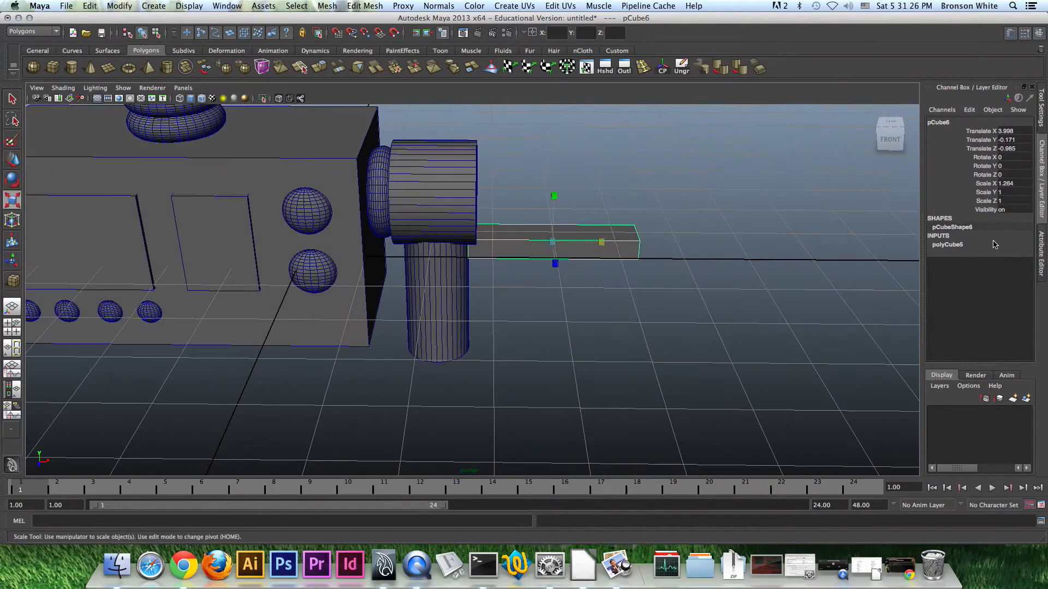
# Set the flat box's width subdivisions to 15
pyautogui.click(951, 246)
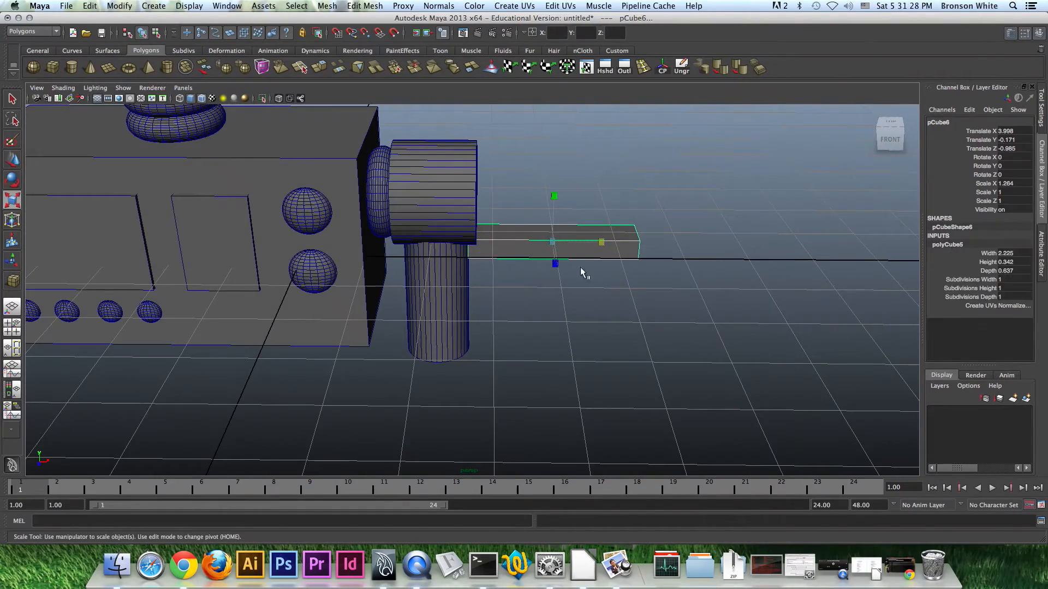
pyautogui.click(981, 281)
pyautogui.moveTo(786, 252); pyautogui.dragTo(852, 255, button='middle')
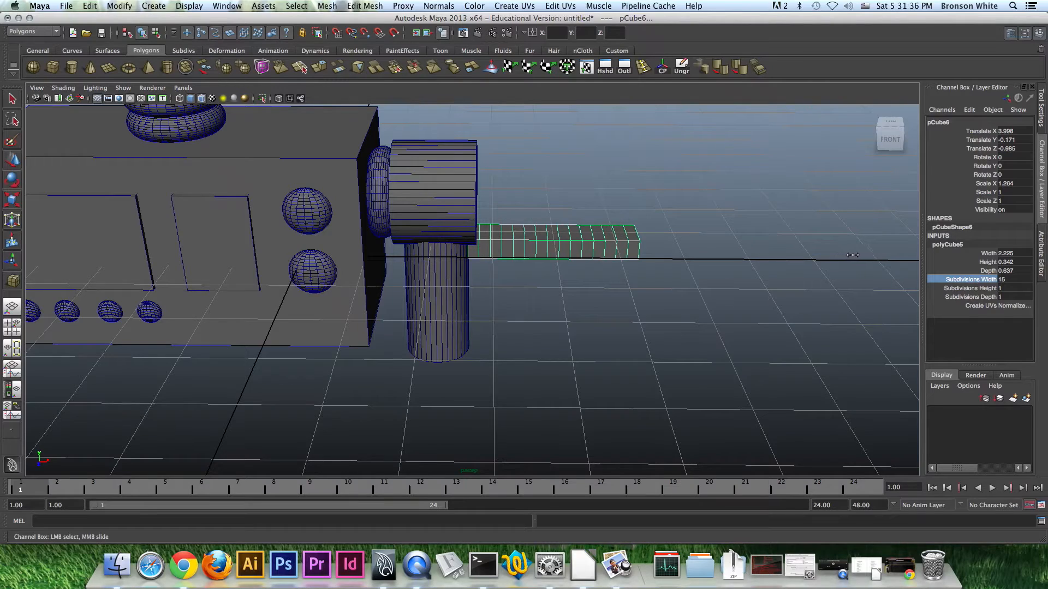
pyautogui.keyDown('alt'); pyautogui.moveTo(823, 258); pyautogui.dragTo(776, 231); pyautogui.keyUp('alt')
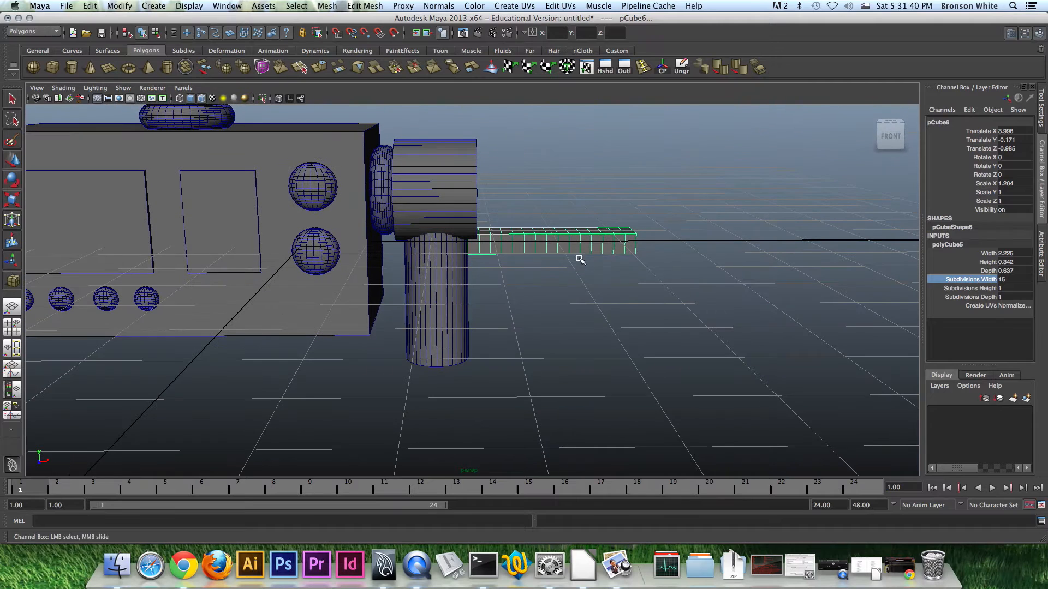
# Move the flat box beneath the vertical arm cylinder and align its centre with the cylinder in X and Z
pyautogui.press('w')
pyautogui.moveTo(551, 204); pyautogui.dragTo(464, 342)
pyautogui.click(451, 312)
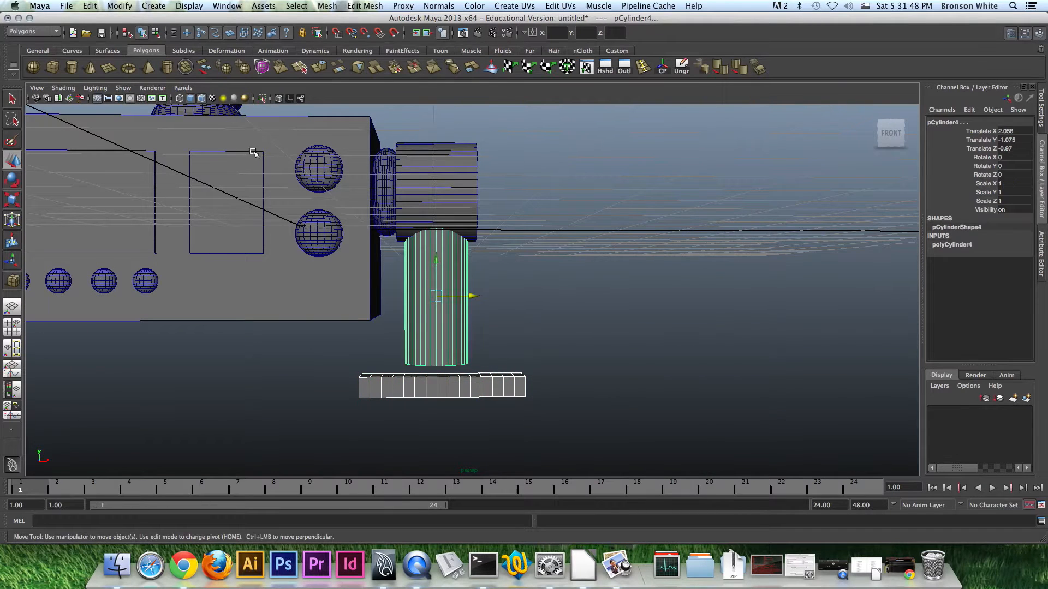
pyautogui.click(118, 6)
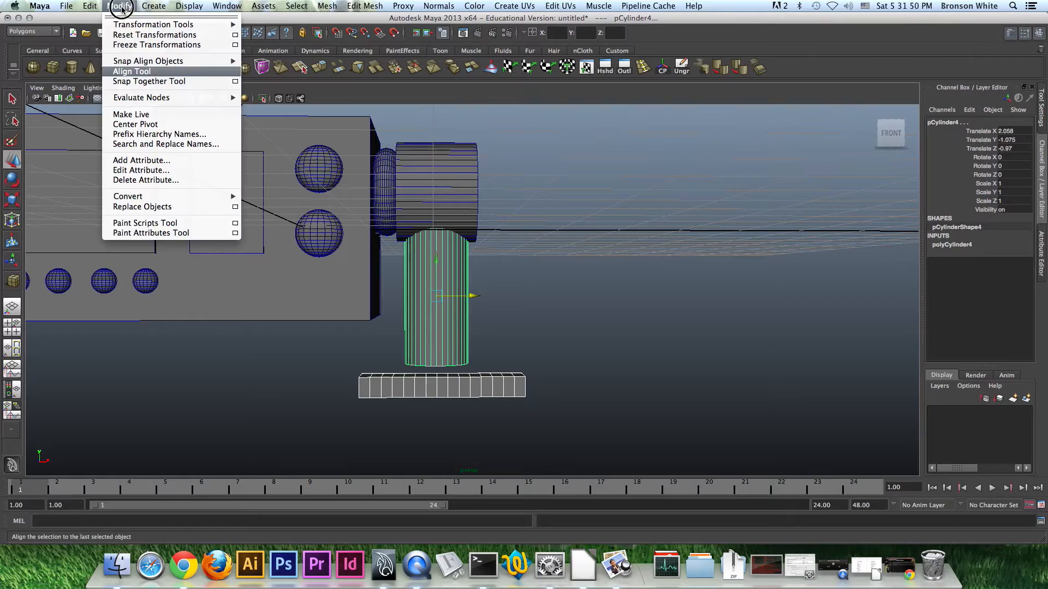
pyautogui.click(150, 71)
pyautogui.keyDown('alt'); pyautogui.moveTo(395, 334); pyautogui.dragTo(497, 312); pyautogui.keyUp('alt')
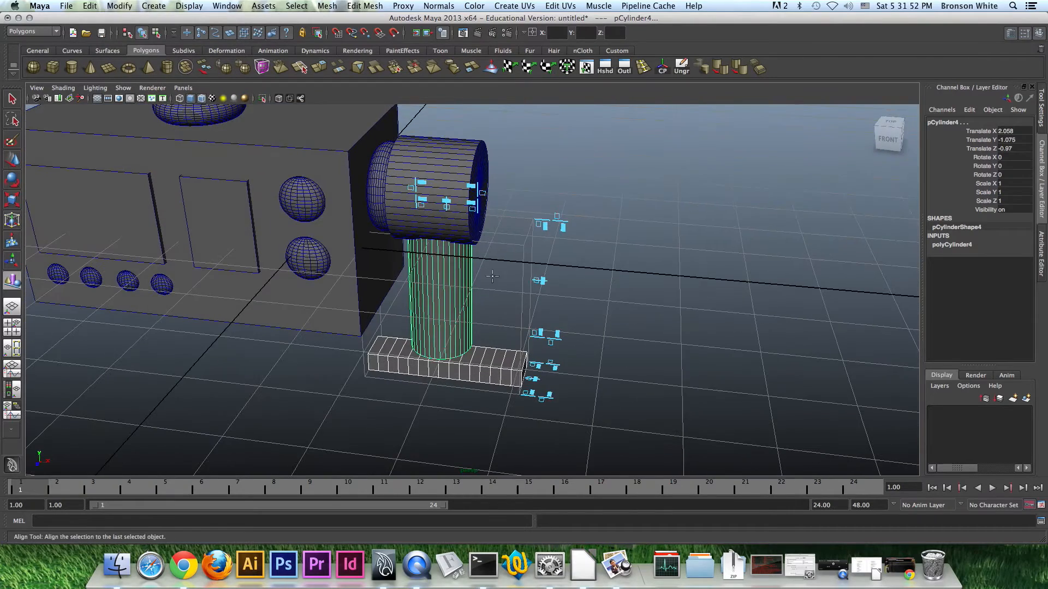
pyautogui.click(446, 203)
pyautogui.keyDown('alt'); pyautogui.moveTo(587, 333); pyautogui.dragTo(563, 324); pyautogui.keyUp('alt')
pyautogui.scroll(3, 556, 324)
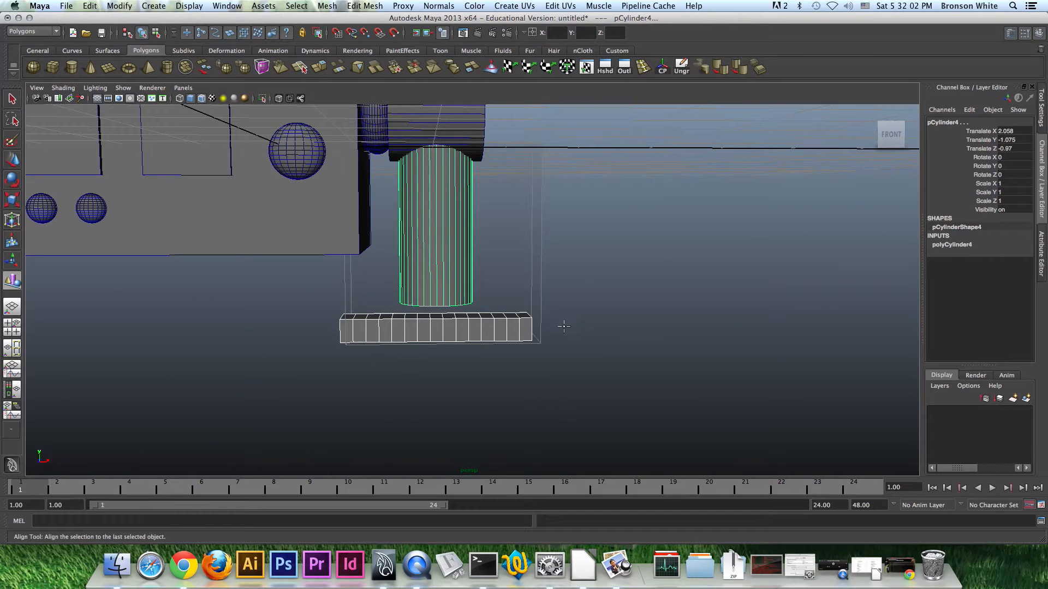
# Switch to the Animation menu set and apply a nonlinear Bend deformer to the flat box
pyautogui.press('w')
pyautogui.click(491, 330)
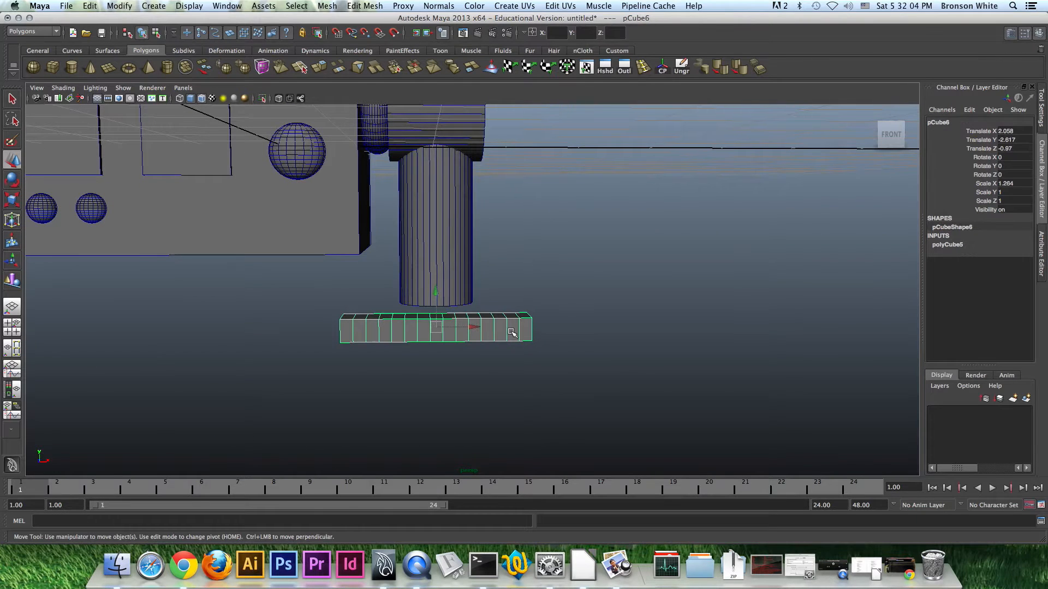
pyautogui.click(47, 32)
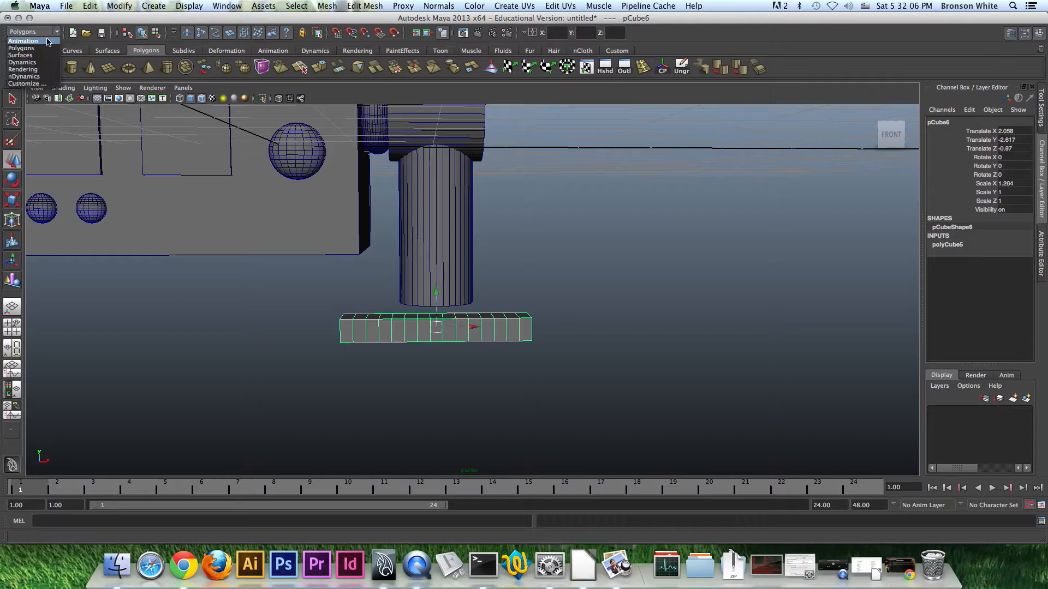
pyautogui.click(46, 41)
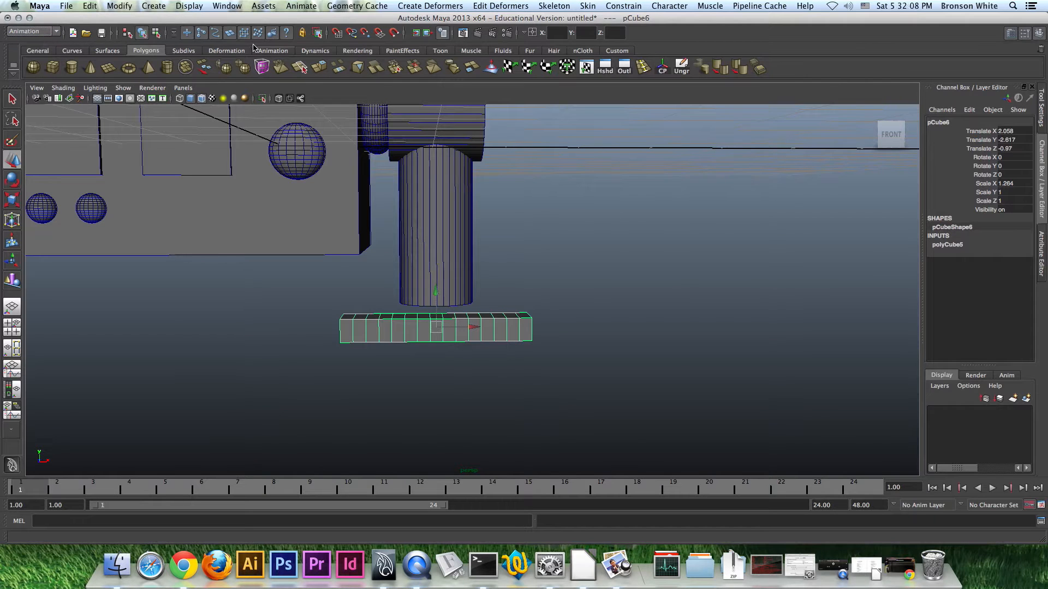
pyautogui.click(434, 6)
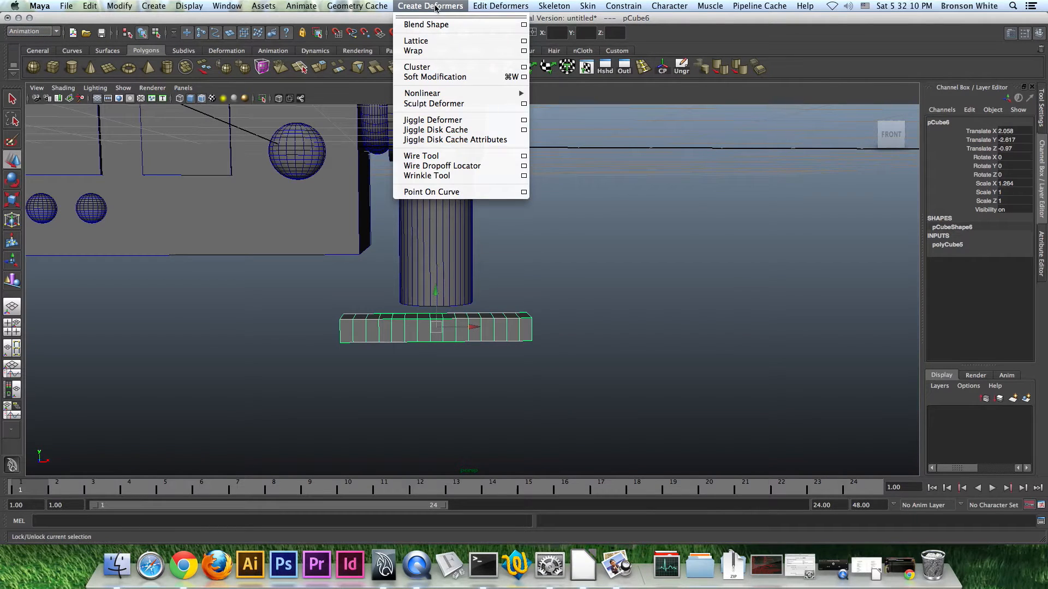
pyautogui.moveTo(457, 94)
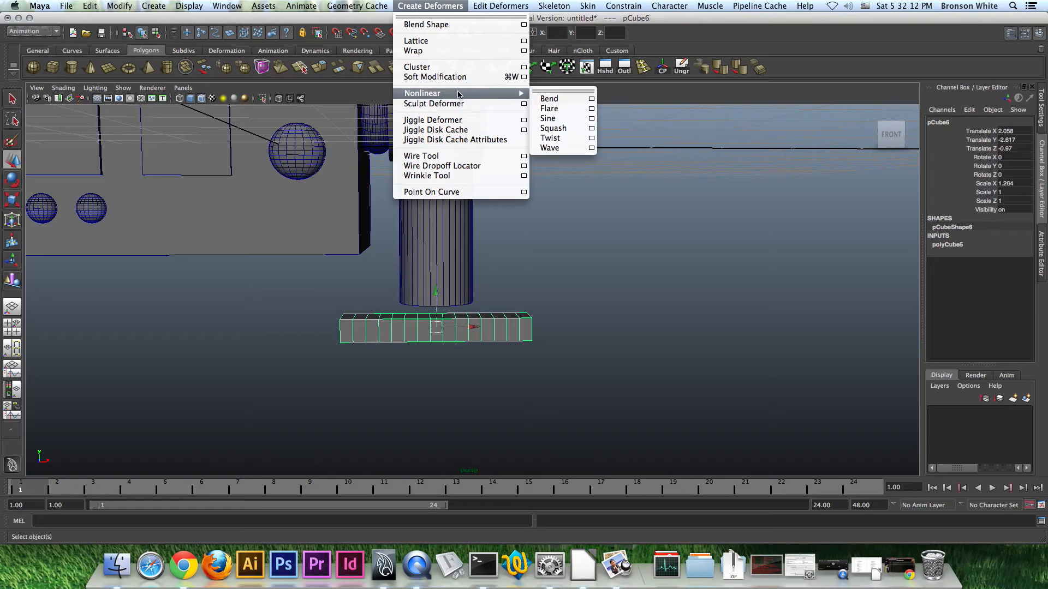
pyautogui.click(552, 100)
# Rotate the bend handle to -90 degrees in Z so it runs along the box's length
pyautogui.keyDown('alt'); pyautogui.moveTo(571, 307); pyautogui.dragTo(470, 367); pyautogui.keyUp('alt')
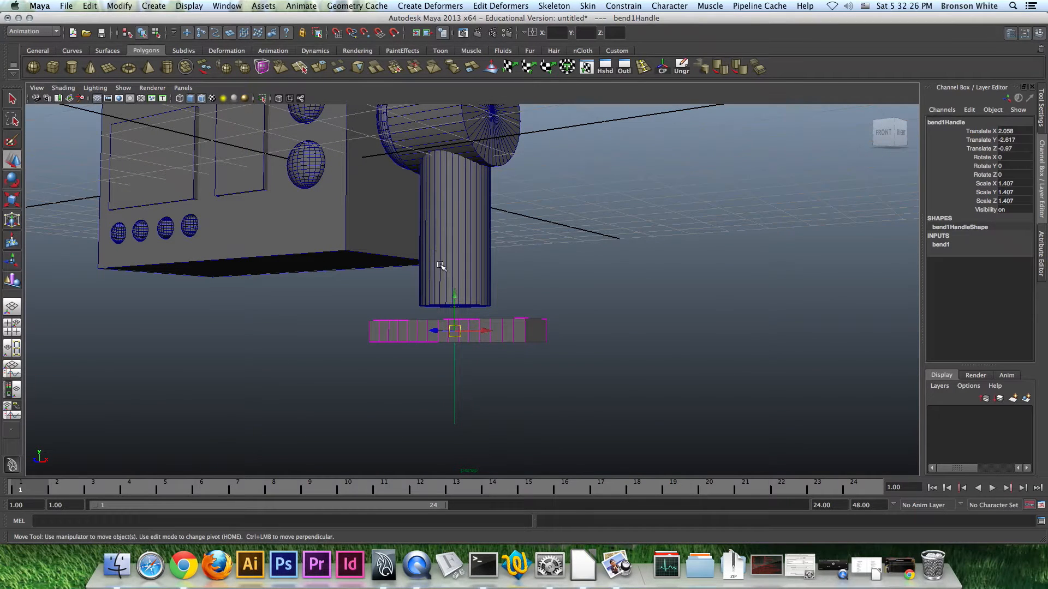
pyautogui.keyDown('alt'); pyautogui.moveTo(594, 391); pyautogui.dragTo(645, 386); pyautogui.keyUp('alt')
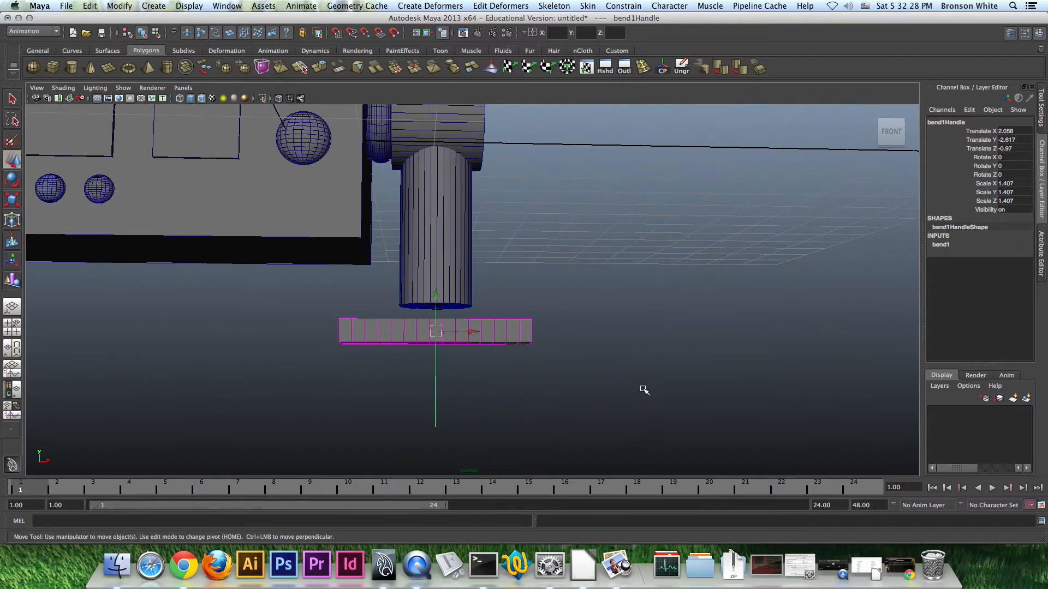
pyautogui.keyDown('alt'); pyautogui.moveTo(461, 363); pyautogui.dragTo(469, 407); pyautogui.keyUp('alt')
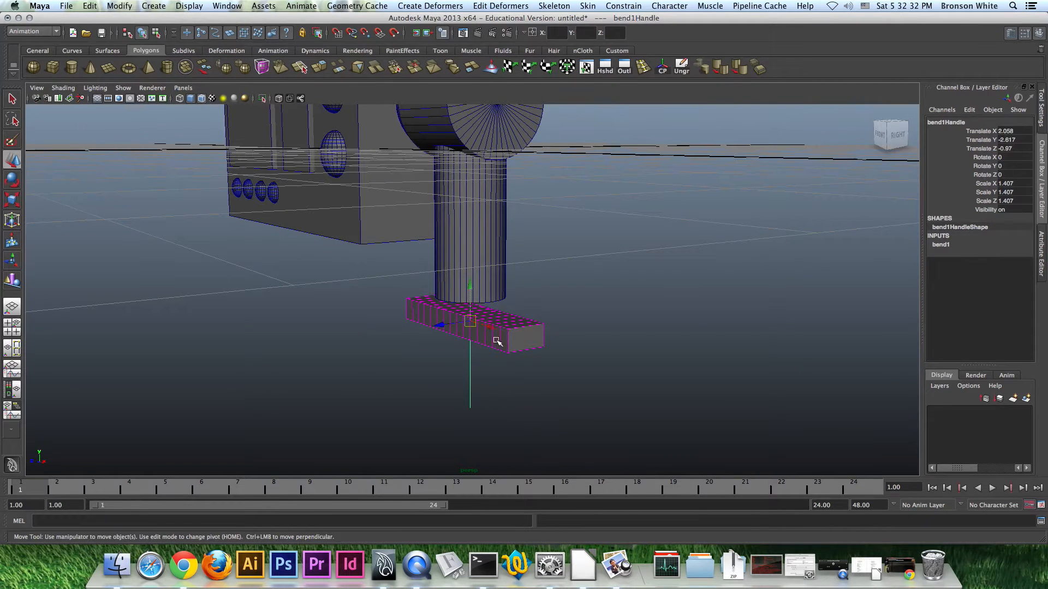
pyautogui.keyDown('alt'); pyautogui.moveTo(494, 339); pyautogui.dragTo(551, 352); pyautogui.keyUp('alt')
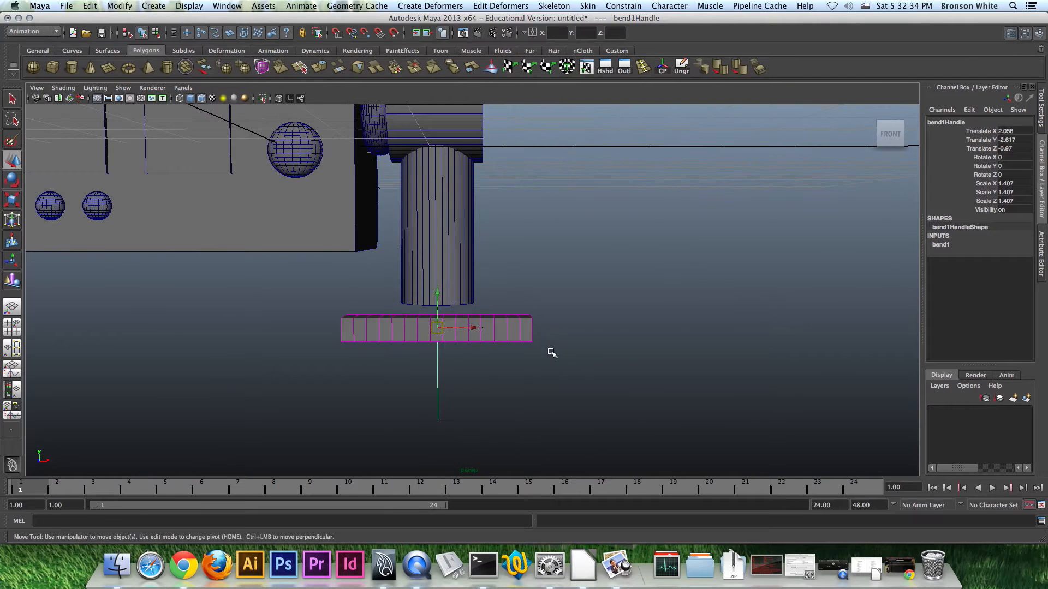
pyautogui.press('e')
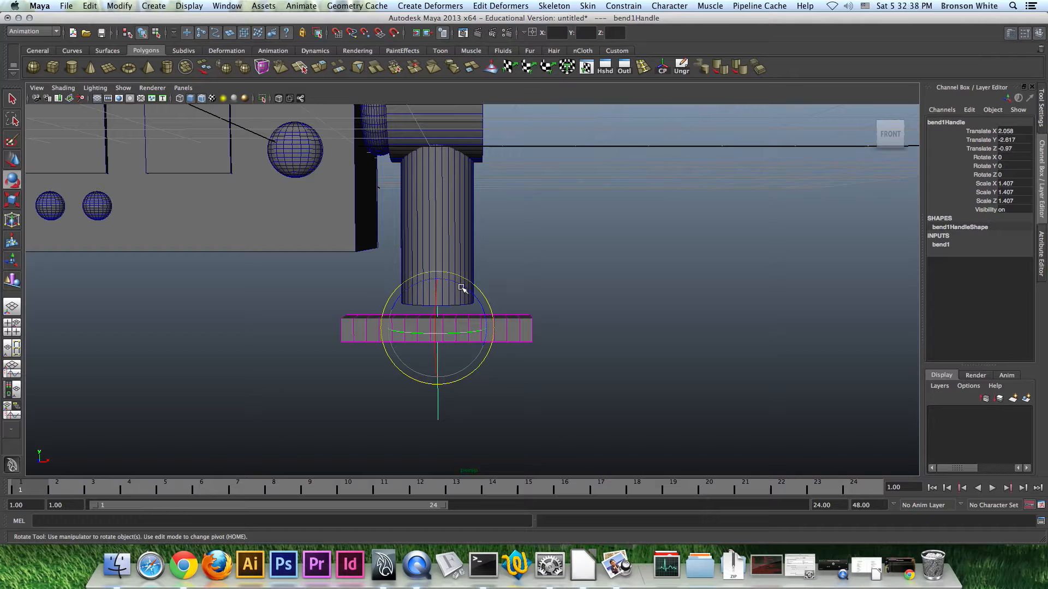
pyautogui.moveTo(462, 285); pyautogui.dragTo(526, 326)
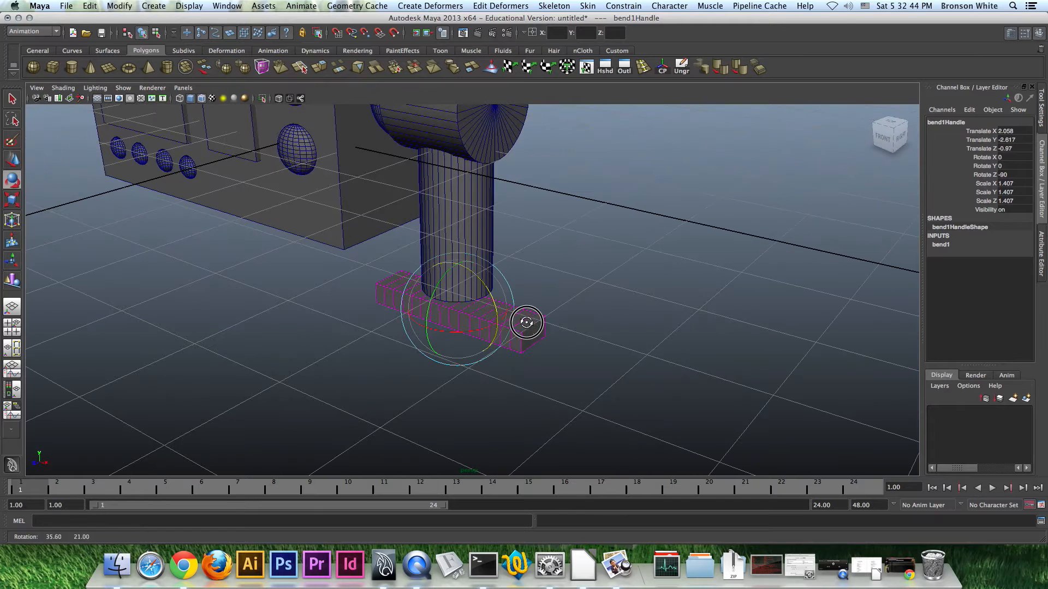
# Set the bend deformer's curvature to 2.4 to curl the box into a C-shaped claw opening downward
pyautogui.click(941, 245)
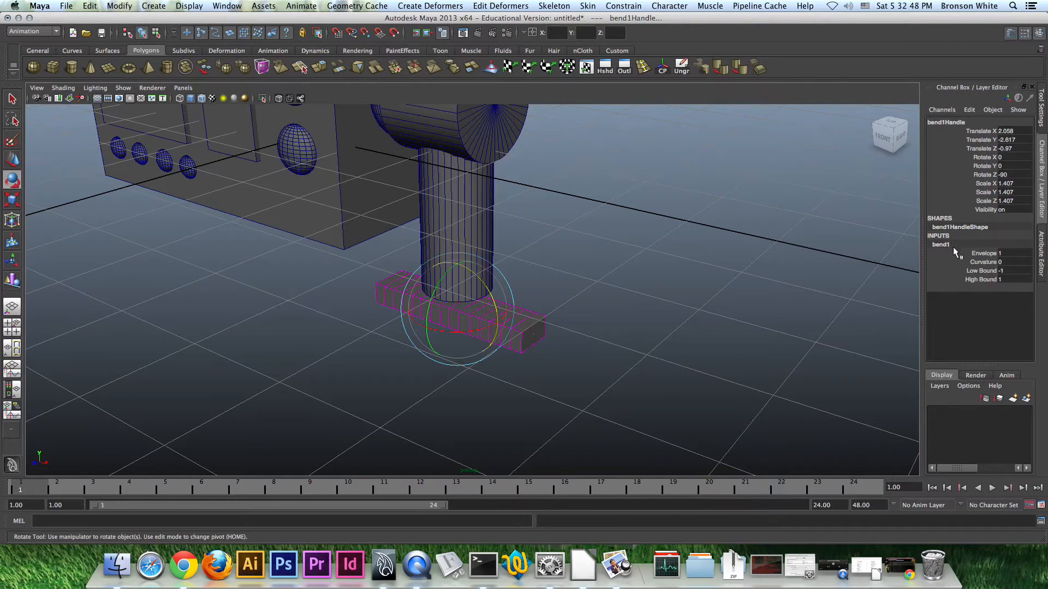
pyautogui.click(982, 262)
pyautogui.moveTo(670, 251); pyautogui.dragTo(678, 247, button='middle')
pyautogui.keyDown('alt'); pyautogui.moveTo(640, 272); pyautogui.dragTo(501, 297); pyautogui.keyUp('alt')
pyautogui.moveTo(617, 273); pyautogui.dragTo(627, 270, button='middle')
pyautogui.moveTo(627, 272)
pyautogui.keyDown('alt'); pyautogui.mouseDown()
pyautogui.moveTo(548, 293)
pyautogui.moveTo(603, 273)
pyautogui.moveTo(641, 283)
pyautogui.mouseUp(); pyautogui.keyUp('alt')
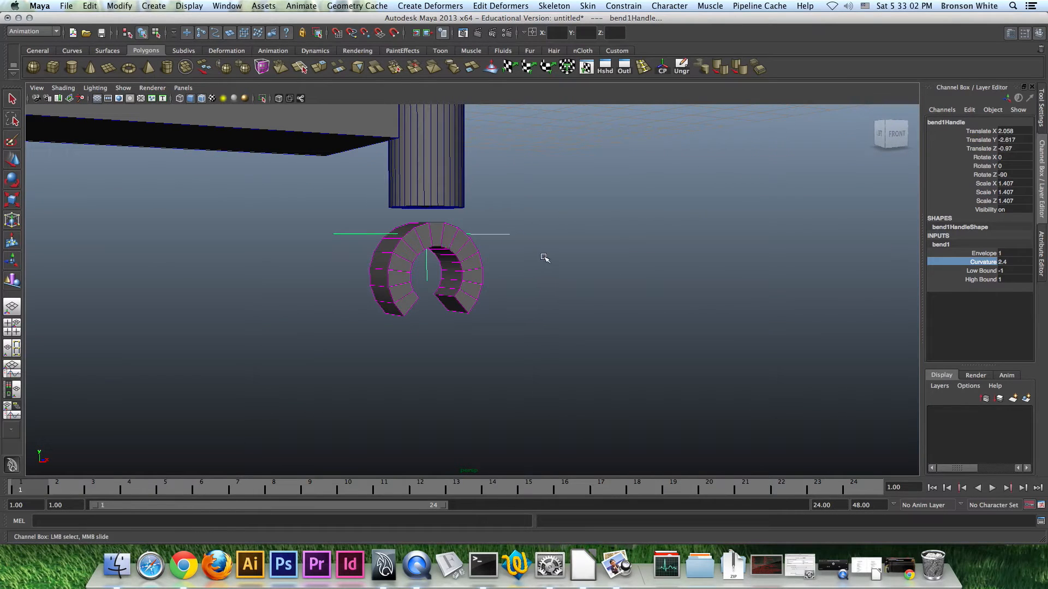
# Select the bent claw and raise its width subdivisions to 20
pyautogui.keyDown('alt'); pyautogui.moveTo(352, 246); pyautogui.dragTo(521, 279); pyautogui.keyUp('alt')
pyautogui.click(472, 257)
pyautogui.press('e')
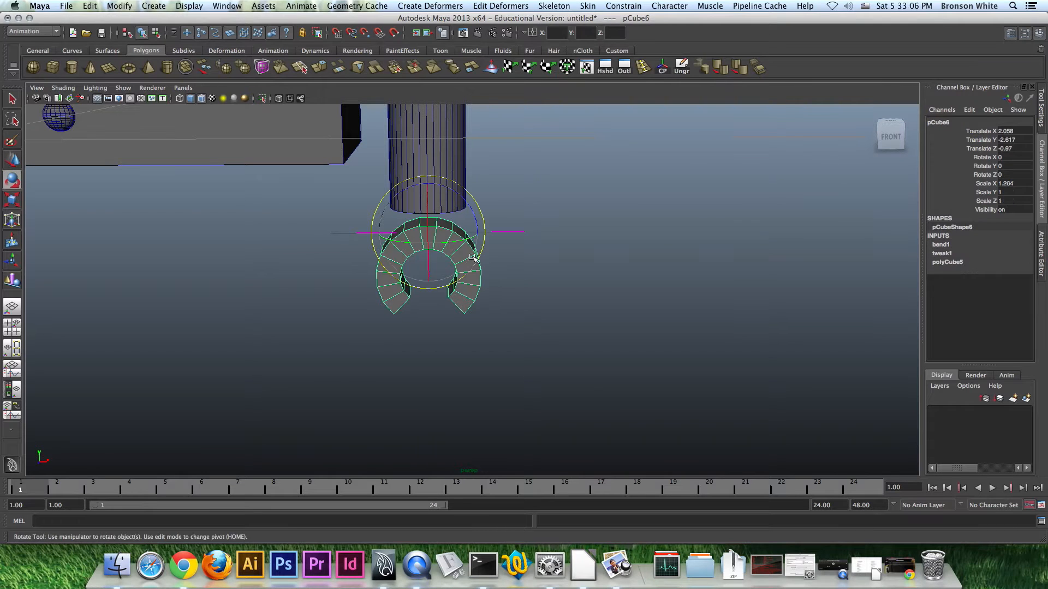
pyautogui.click(950, 263)
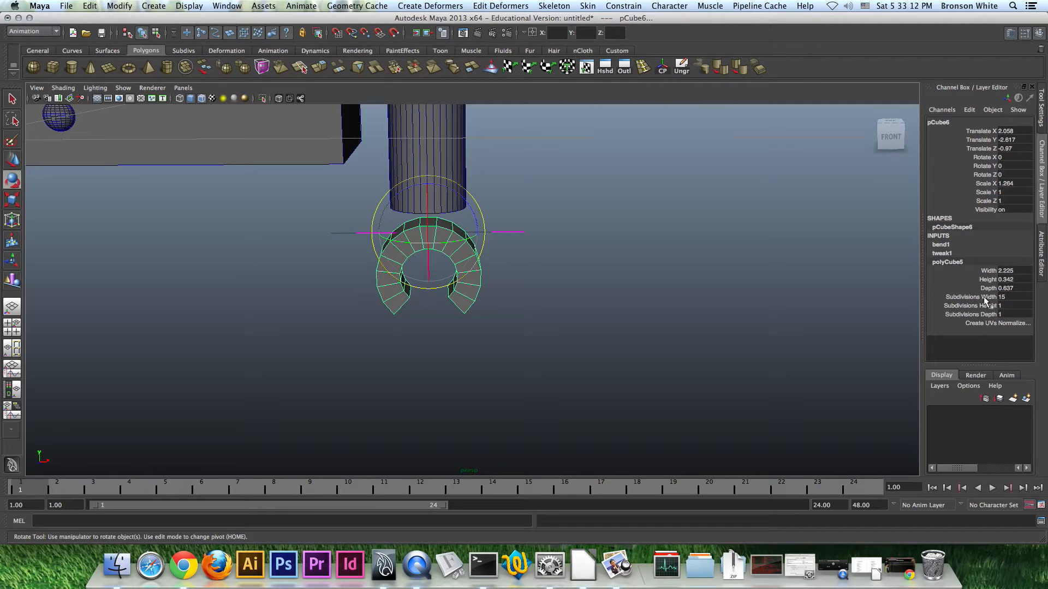
pyautogui.click(977, 297)
pyautogui.moveTo(737, 234); pyautogui.dragTo(752, 229, button='middle')
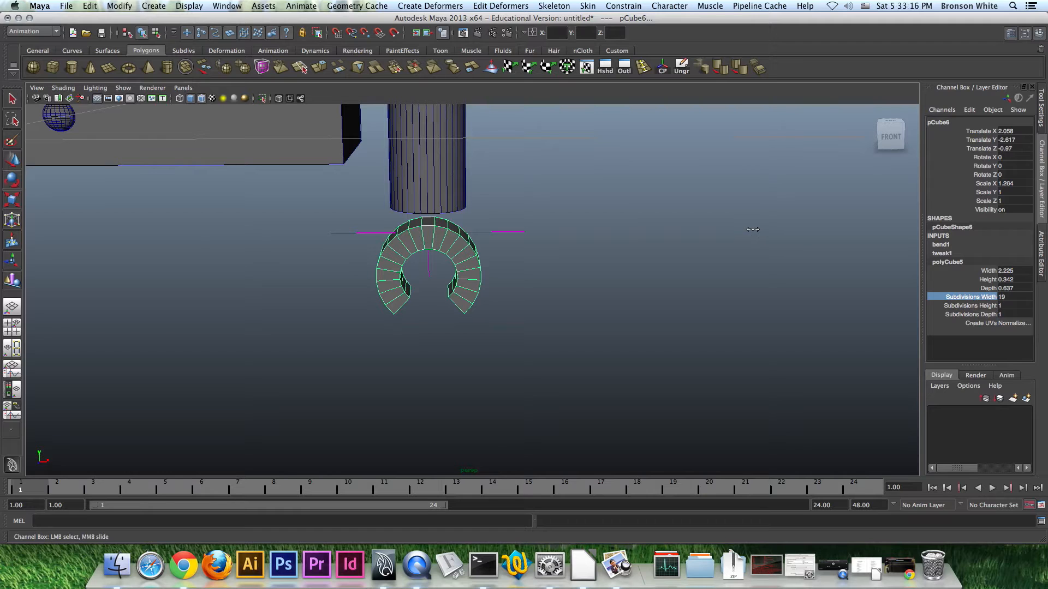
pyautogui.moveTo(754, 229); pyautogui.dragTo(758, 229, button='middle')
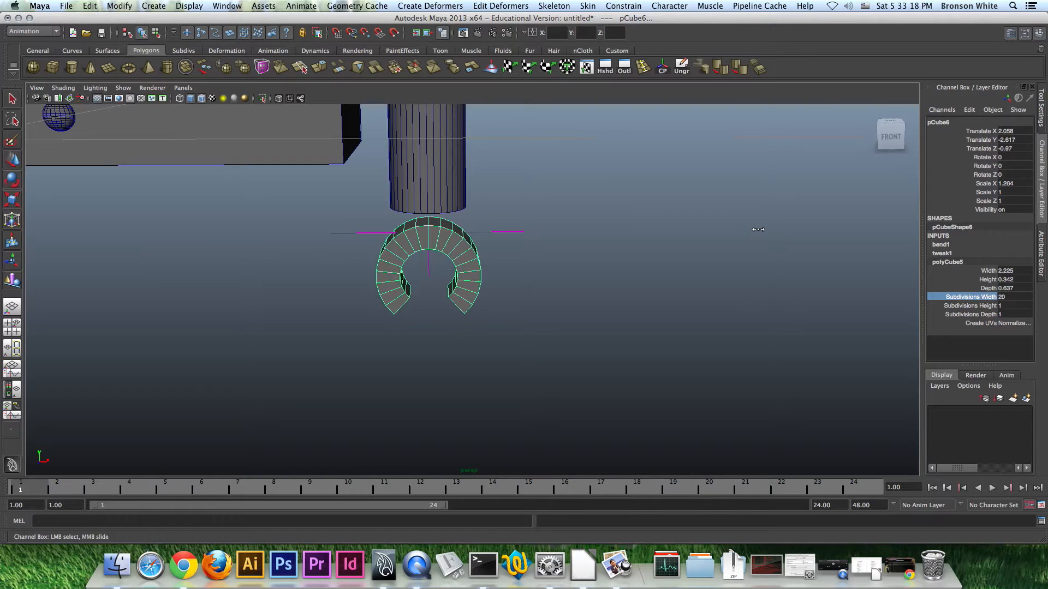
# Deselect the claw, turn off the wireframe overlay on shaded objects, and examine the claw's smoothness from several angles
pyautogui.keyDown('alt'); pyautogui.moveTo(726, 241); pyautogui.dragTo(759, 218); pyautogui.keyUp('alt')
pyautogui.keyDown('alt'); pyautogui.moveTo(583, 253); pyautogui.dragTo(623, 278); pyautogui.keyUp('alt')
pyautogui.click(600, 227)
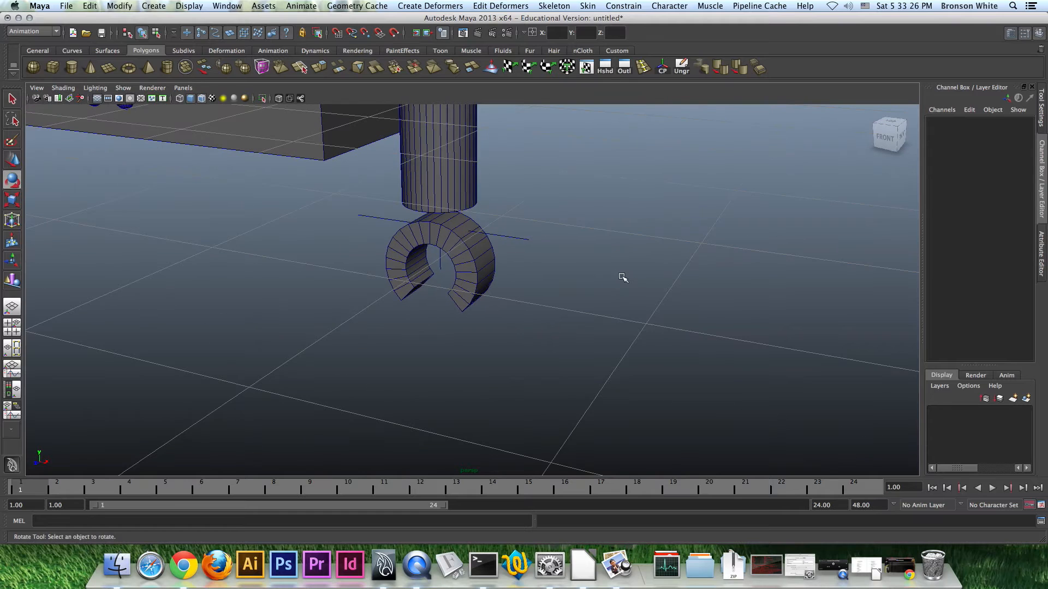
pyautogui.click(201, 98)
pyautogui.moveTo(480, 306)
pyautogui.keyDown('alt'); pyautogui.mouseDown()
pyautogui.moveTo(550, 287)
pyautogui.moveTo(420, 304)
pyautogui.moveTo(510, 297)
pyautogui.moveTo(519, 307)
pyautogui.moveTo(531, 293)
pyautogui.moveTo(499, 320)
pyautogui.moveTo(528, 321)
pyautogui.moveTo(475, 335)
pyautogui.moveTo(562, 318)
pyautogui.moveTo(495, 334)
pyautogui.mouseUp(); pyautogui.keyUp('alt')
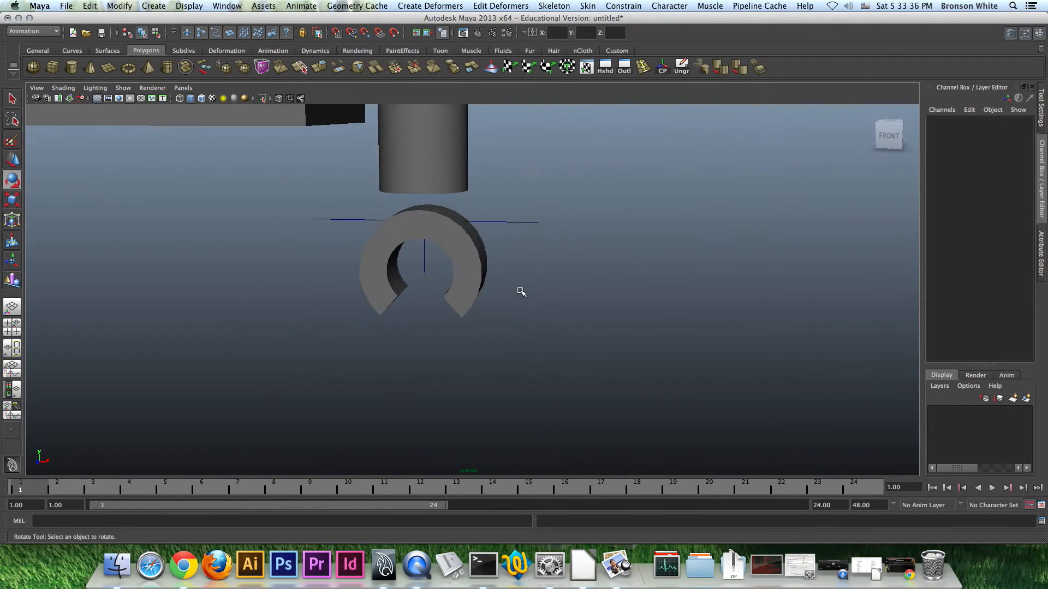
pyautogui.keyDown('alt'); pyautogui.moveTo(519, 285); pyautogui.dragTo(479, 285); pyautogui.keyUp('alt')
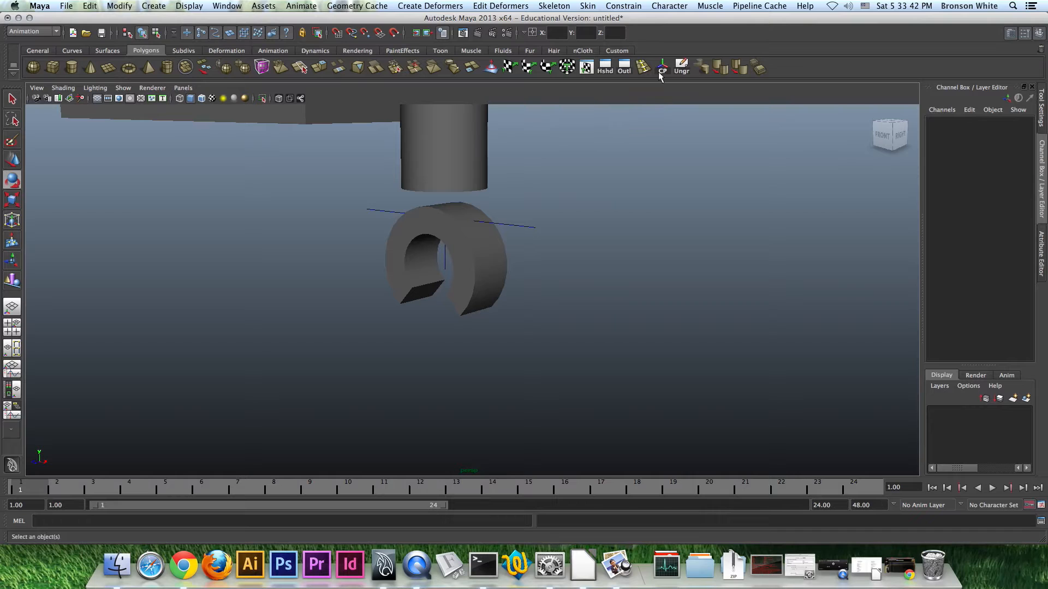
# Try to move the claw up toward the arm without its bend handle, and undo the move
pyautogui.click(476, 261)
pyautogui.keyDown('alt'); pyautogui.moveTo(475, 261); pyautogui.dragTo(552, 269); pyautogui.keyUp('alt')
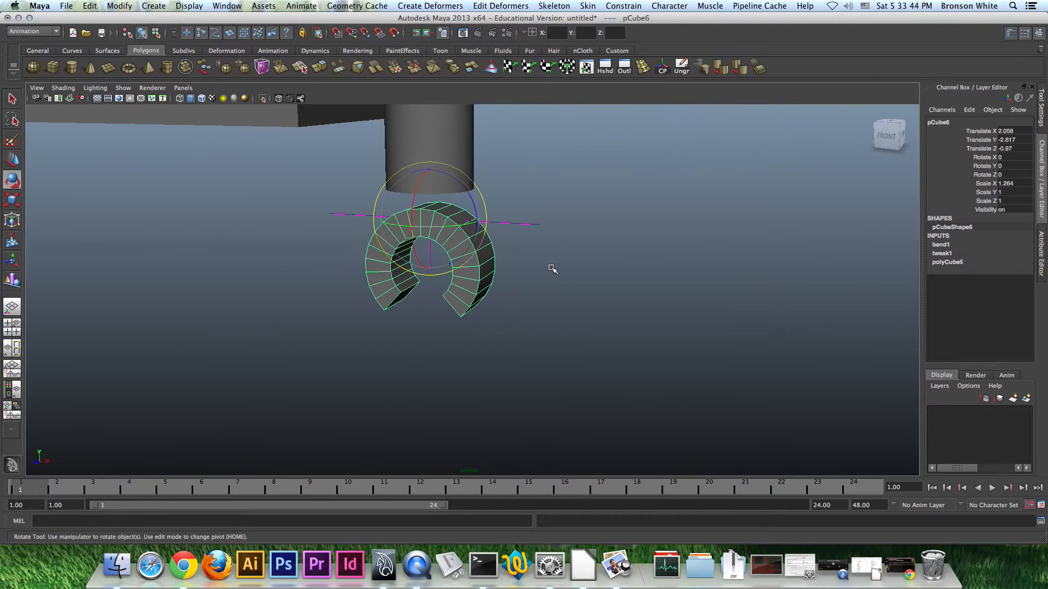
pyautogui.press('w')
pyautogui.moveTo(429, 184); pyautogui.dragTo(428, 155)
pyautogui.press('z')
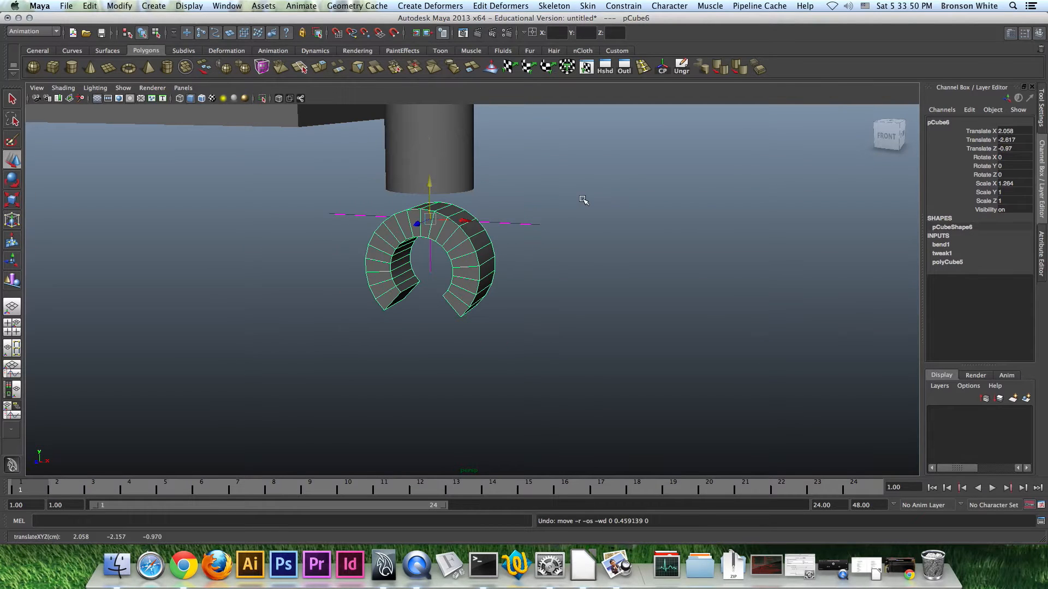
# Select the claw together with its bend handle
pyautogui.keyDown('shift'); pyautogui.moveTo(544, 214); pyautogui.dragTo(519, 244); pyautogui.keyUp('shift')
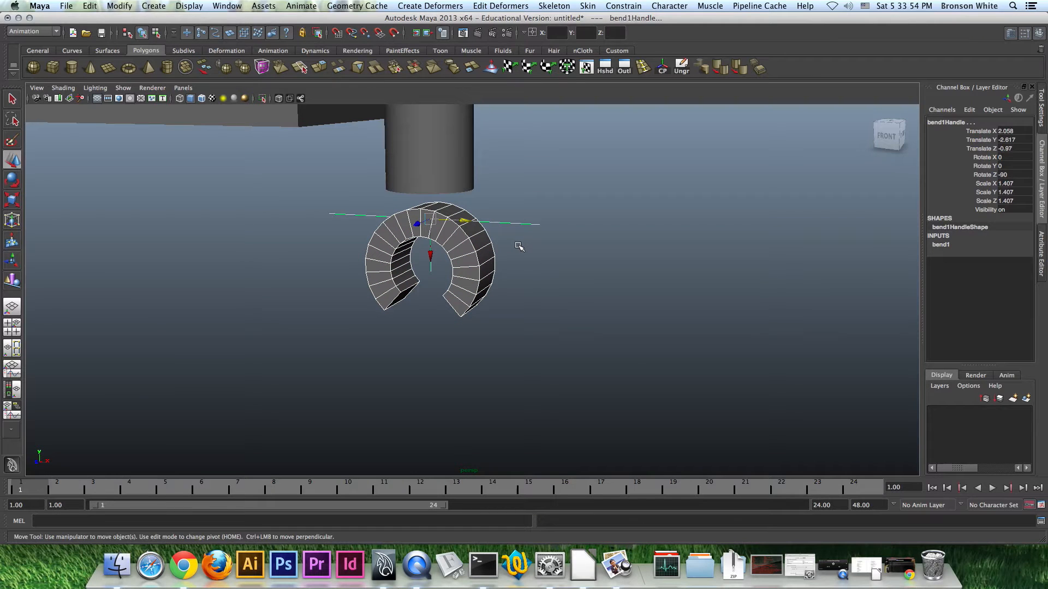
pyautogui.keyDown('alt'); pyautogui.moveTo(550, 264); pyautogui.dragTo(533, 264); pyautogui.keyUp('alt')
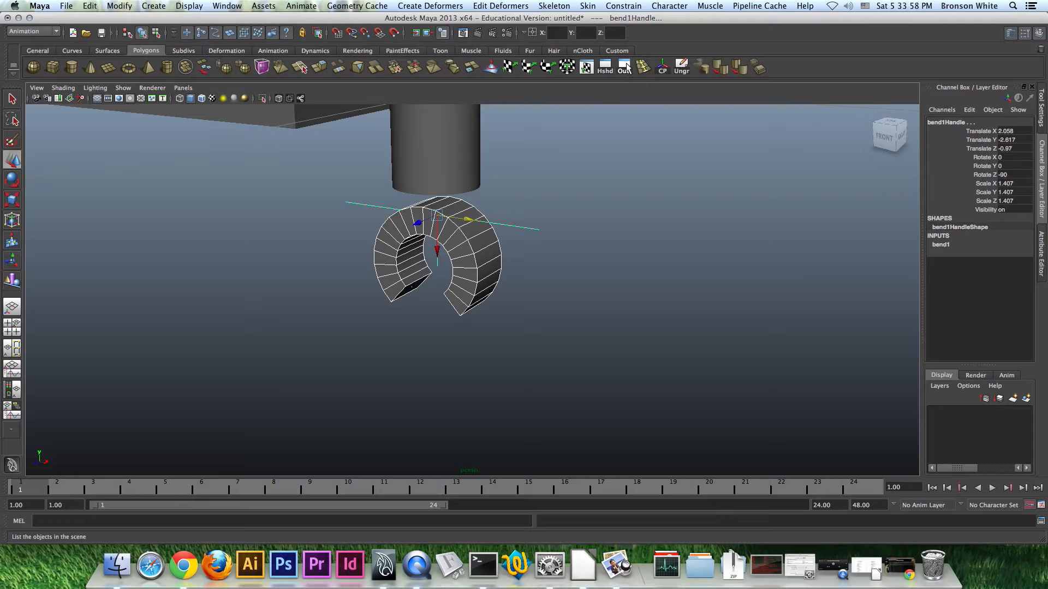
# Open the Outliner and select pCube6 together with bend1Handle in its list
pyautogui.click(626, 67)
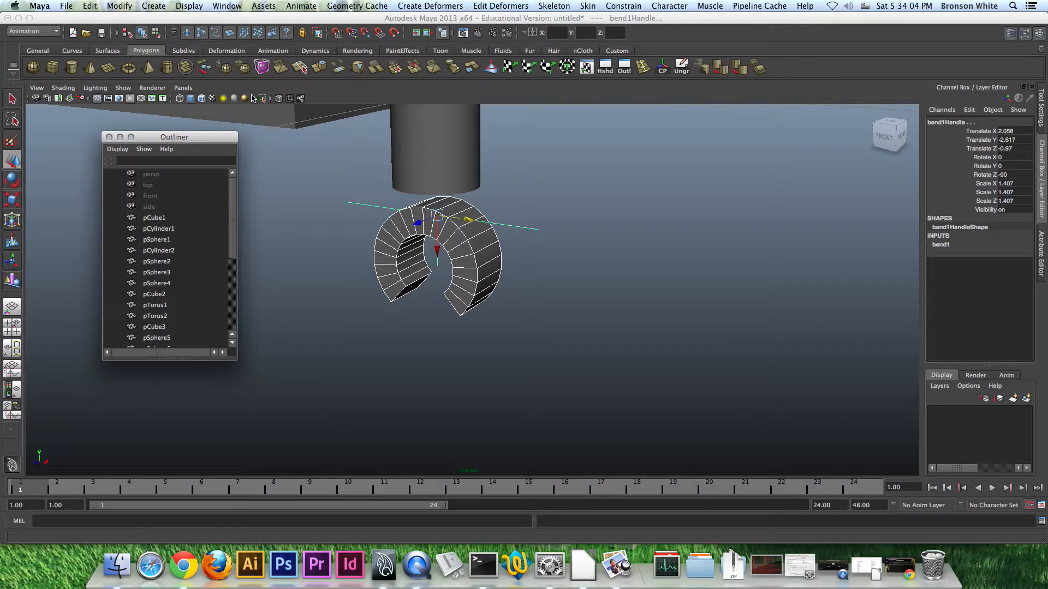
pyautogui.click(237, 8)
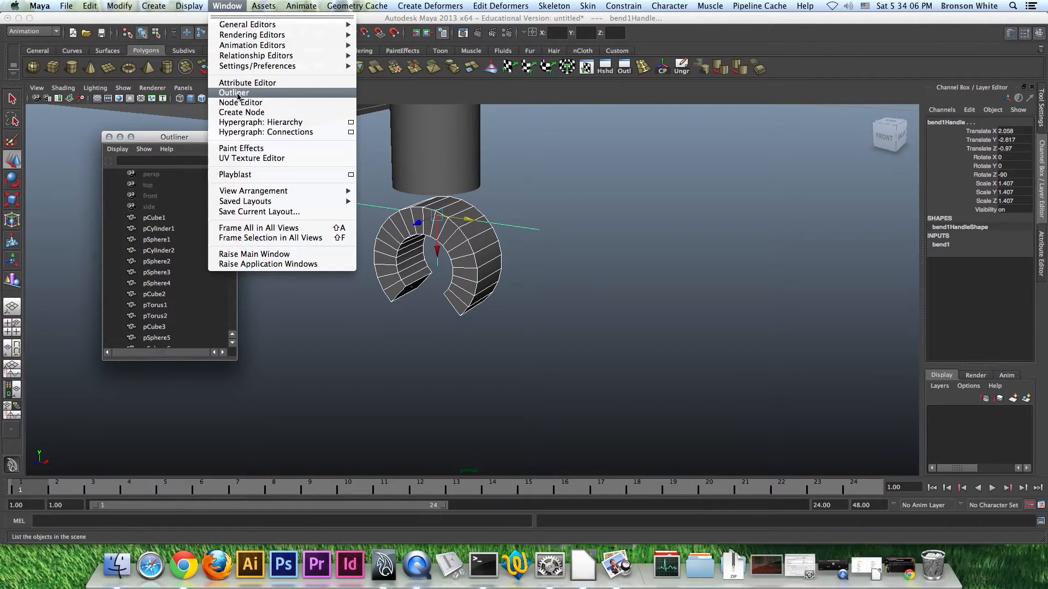
pyautogui.click(222, 5)
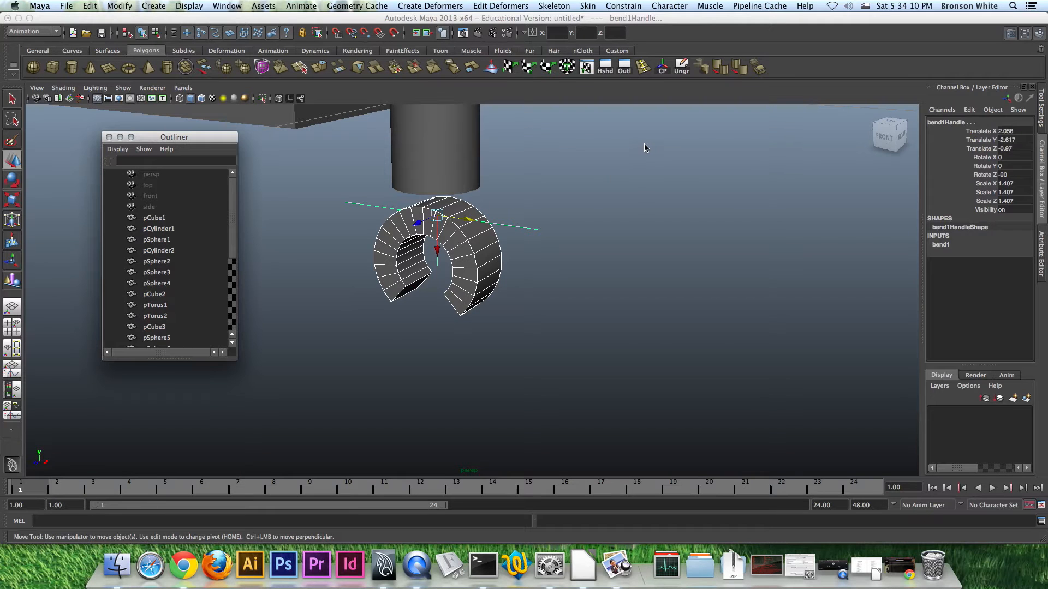
pyautogui.click(234, 5)
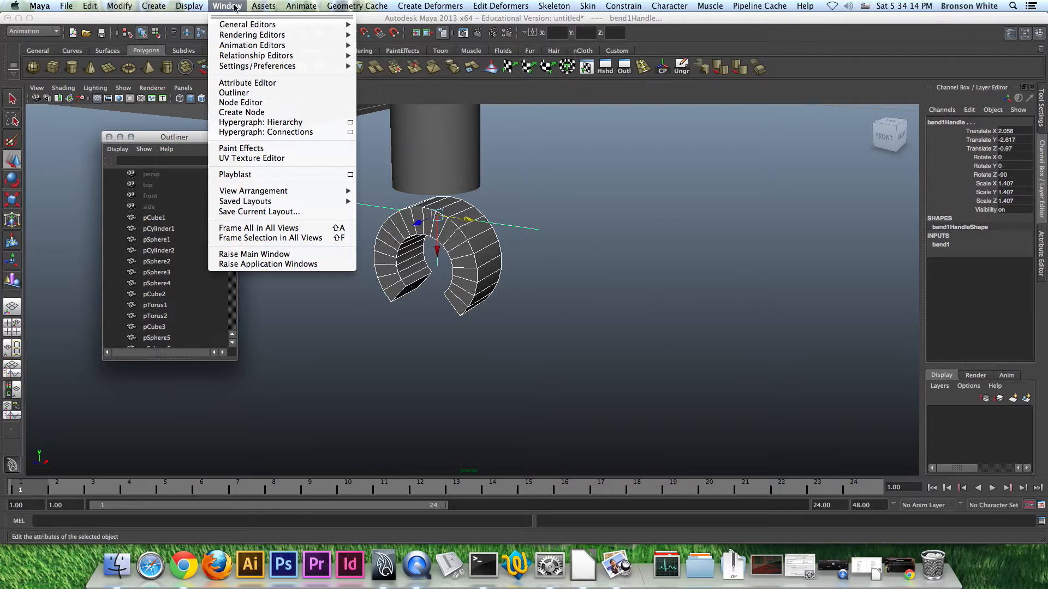
pyautogui.click(247, 94)
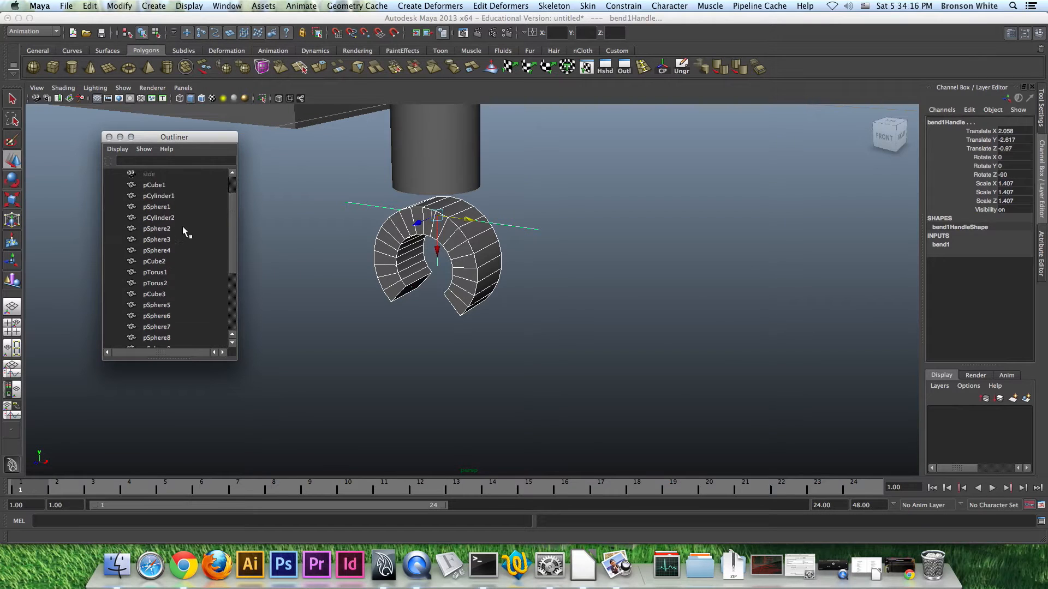
pyautogui.scroll(-5, 183, 227)
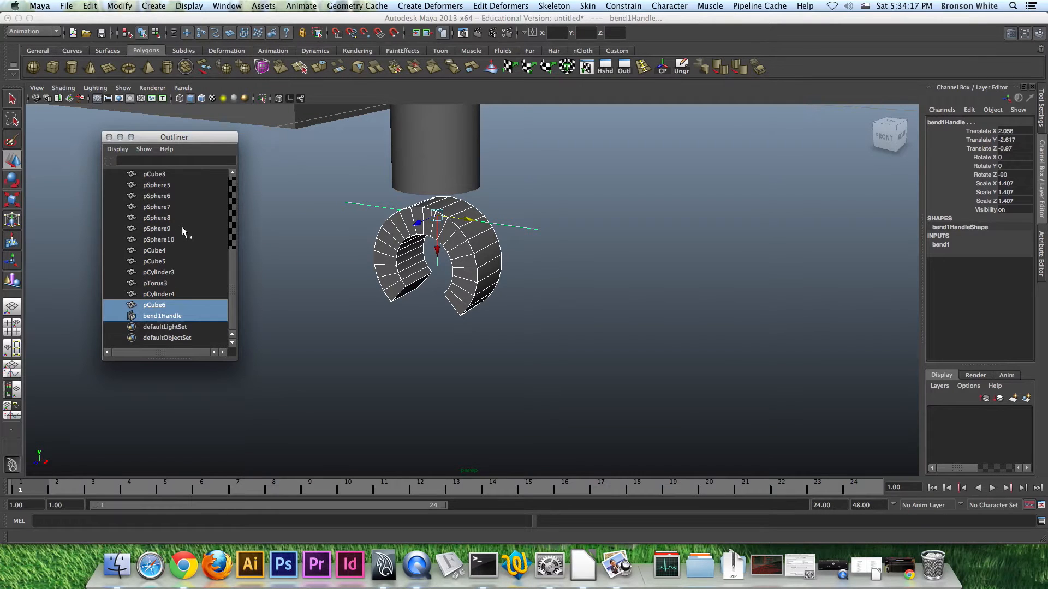
pyautogui.click(162, 307)
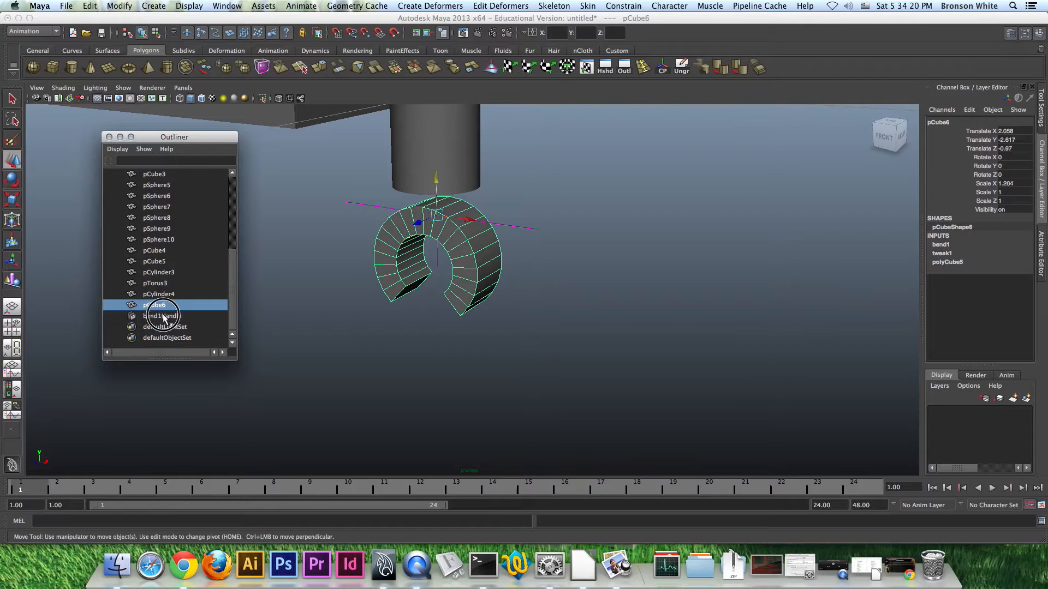
pyautogui.keyDown('ctrl'); pyautogui.click(164, 316); pyautogui.keyUp('ctrl')
# Try to move the claw and its bend handle together along Y, and undo the move
pyautogui.moveTo(438, 252)
pyautogui.mouseDown()
pyautogui.moveTo(435, 270)
pyautogui.moveTo(433, 243)
pyautogui.moveTo(431, 265)
pyautogui.moveTo(433, 243)
pyautogui.moveTo(436, 254)
pyautogui.mouseUp()
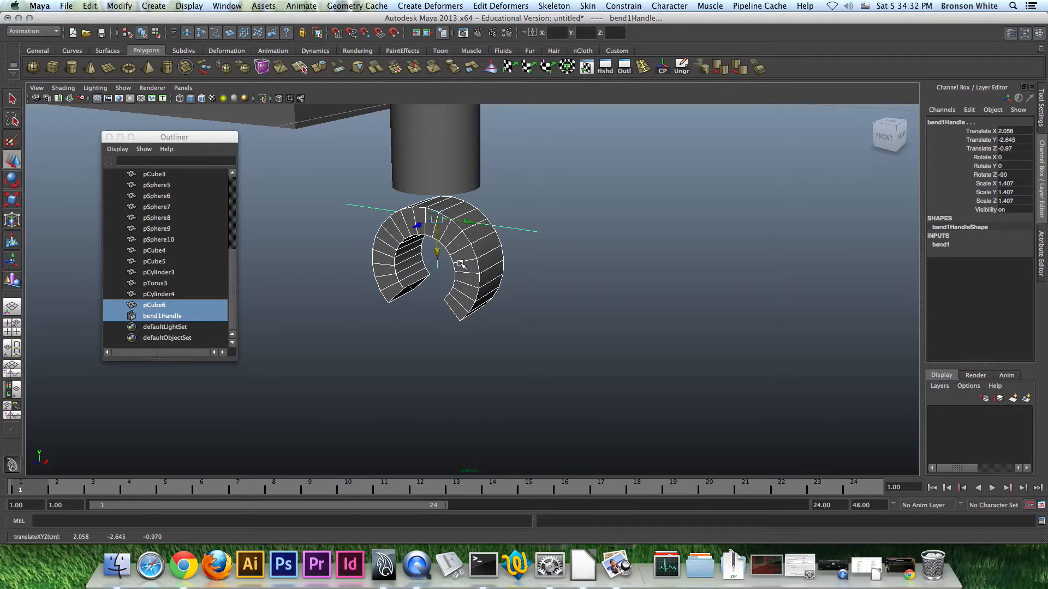
pyautogui.press('z')
pyautogui.keyDown('alt'); pyautogui.moveTo(538, 303); pyautogui.dragTo(563, 294); pyautogui.keyUp('alt')
pyautogui.keyDown('alt'); pyautogui.moveTo(458, 290); pyautogui.dragTo(517, 299); pyautogui.keyUp('alt')
pyautogui.press('z')
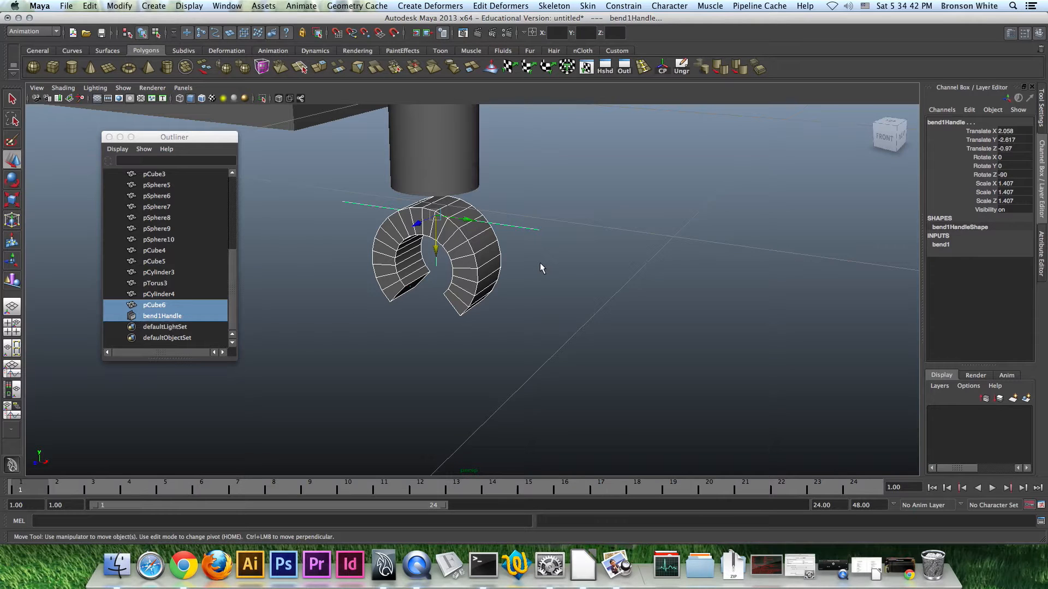
# Group the claw with its bend handle and select the new group as one object
pyautogui.hotkey('ctrl', 'g')
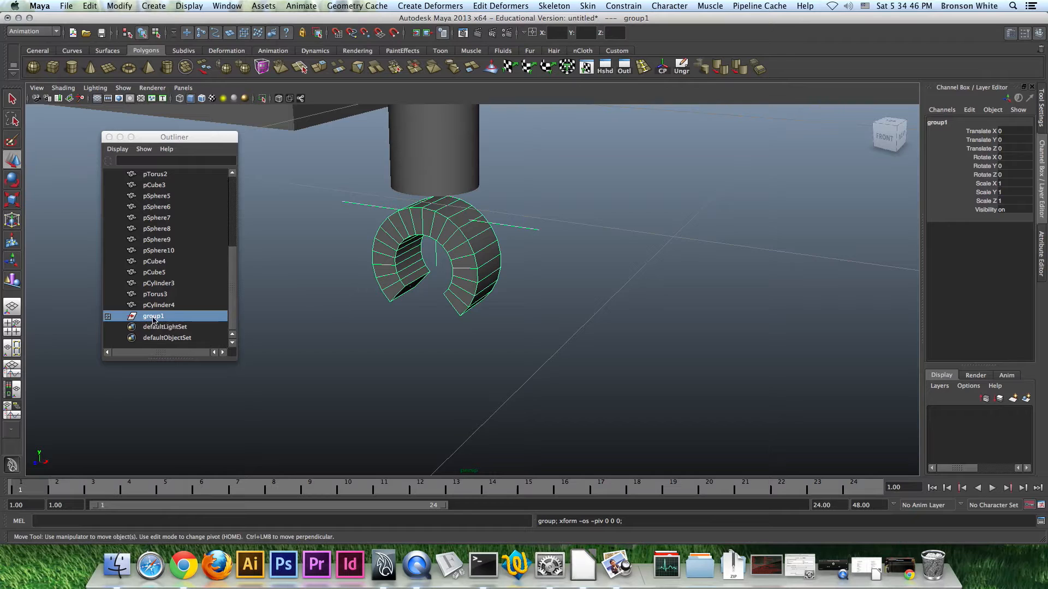
pyautogui.click(563, 271)
pyautogui.click(470, 270)
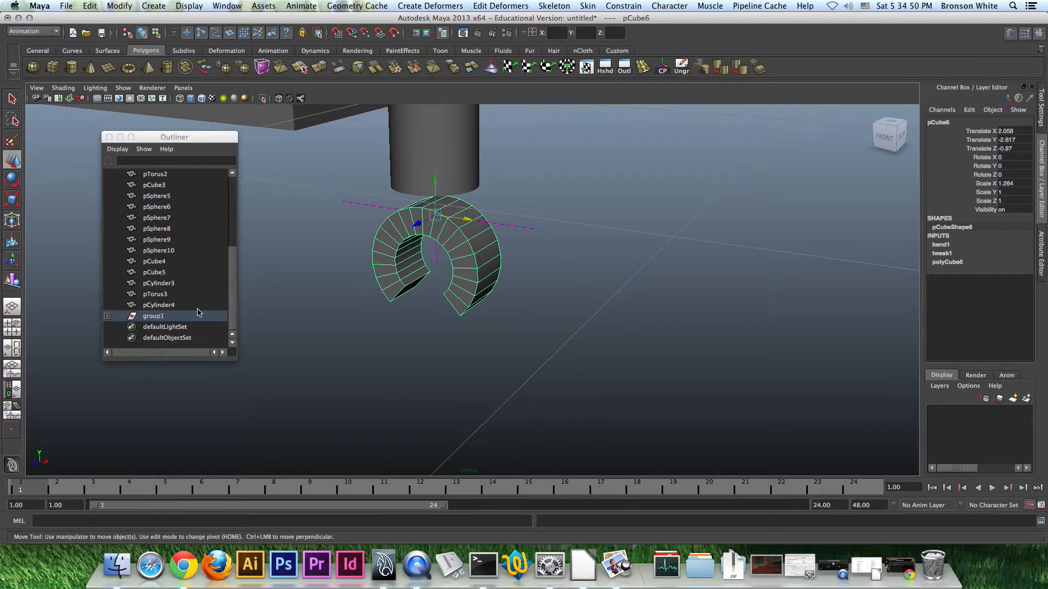
pyautogui.click(153, 316)
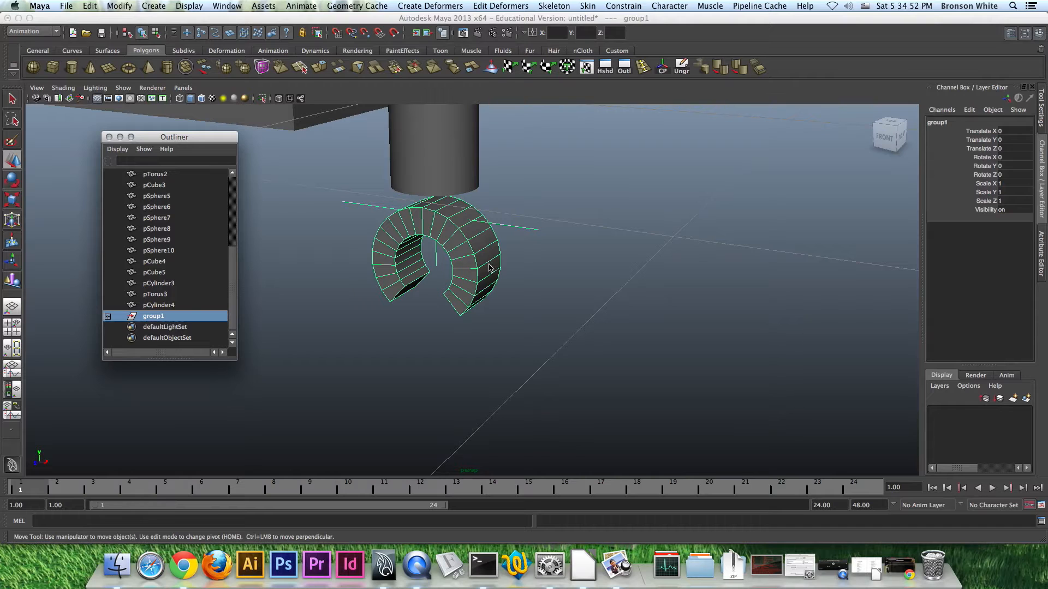
# Try to raise the claw group about 0.246 units along Y, and undo the move
pyautogui.keyDown('alt'); pyautogui.moveTo(597, 243); pyautogui.dragTo(398, 247, button='right'); pyautogui.keyUp('alt')
pyautogui.keyDown('alt'); pyautogui.moveTo(398, 247); pyautogui.dragTo(380, 205); pyautogui.keyUp('alt')
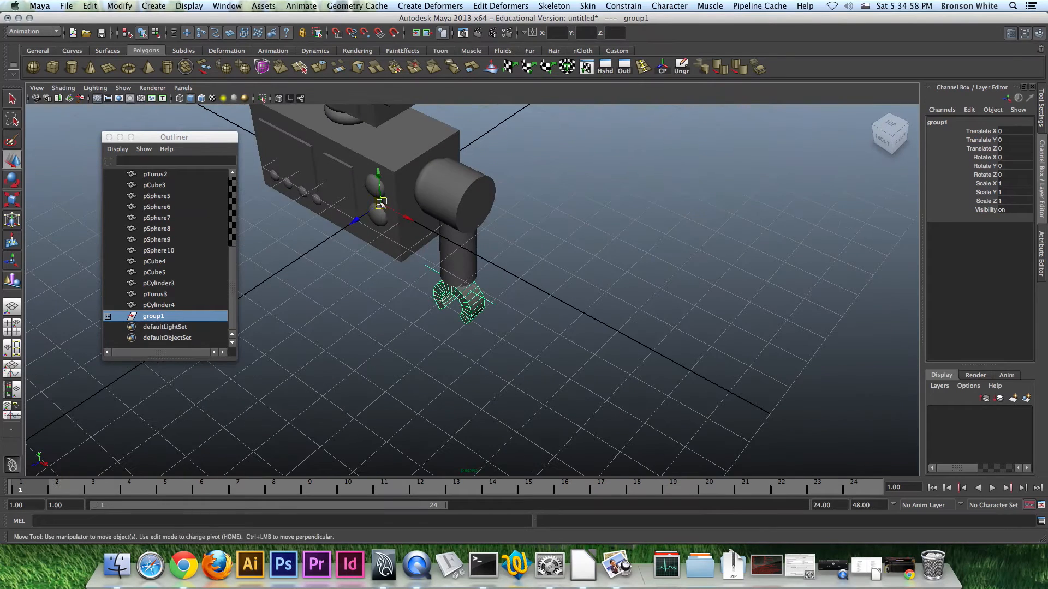
pyautogui.keyDown('alt'); pyautogui.moveTo(421, 234); pyautogui.dragTo(454, 207); pyautogui.keyUp('alt')
pyautogui.press('z')
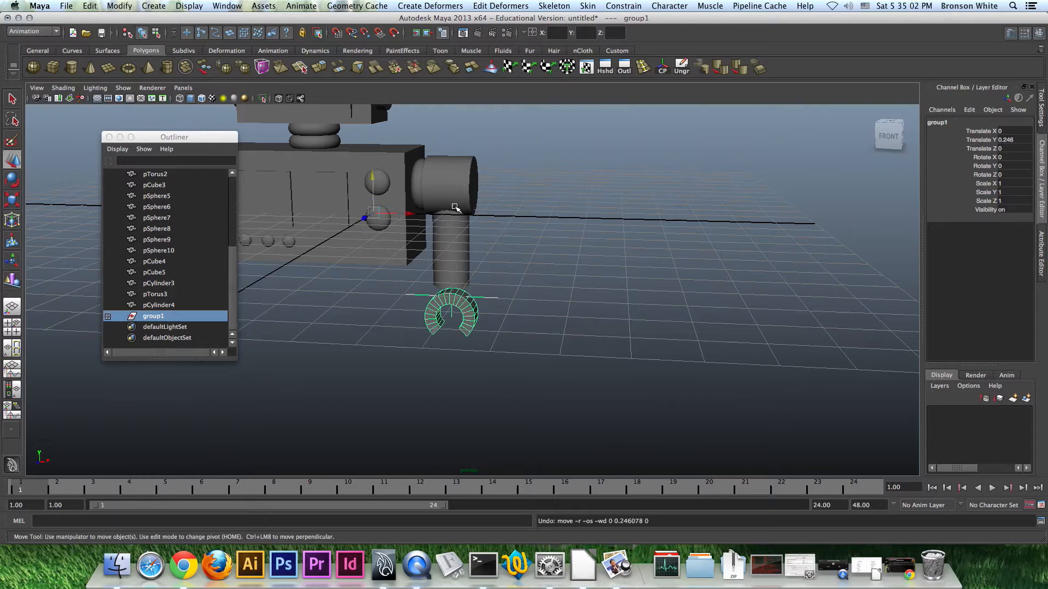
pyautogui.keyDown('alt'); pyautogui.moveTo(589, 197); pyautogui.dragTo(574, 208); pyautogui.keyUp('alt')
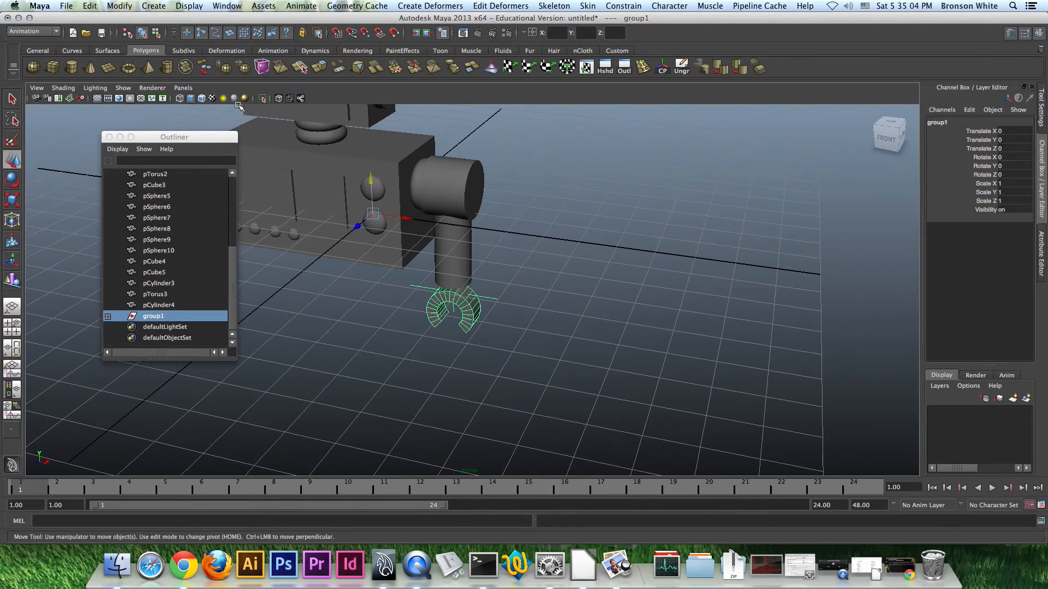
# Center the claw group's pivot and raise the group to meet the lower end of the forearm
pyautogui.click(120, 6)
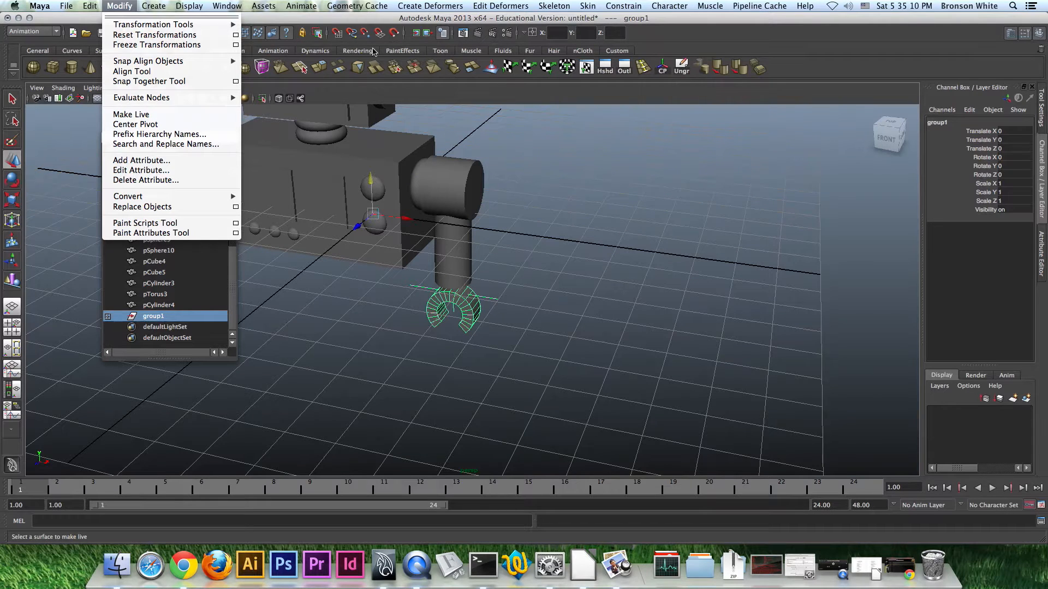
pyautogui.click(138, 124)
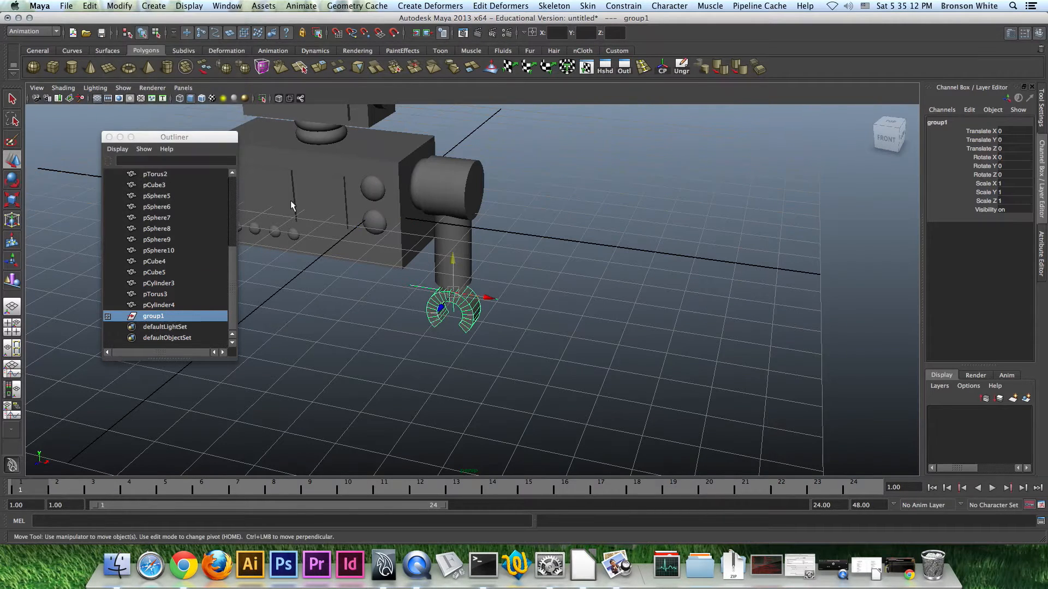
pyautogui.moveTo(526, 300)
pyautogui.keyDown('alt'); pyautogui.mouseDown()
pyautogui.moveTo(519, 285)
pyautogui.moveTo(533, 269)
pyautogui.moveTo(544, 278)
pyautogui.moveTo(535, 286)
pyautogui.moveTo(397, 309)
pyautogui.moveTo(573, 344)
pyautogui.moveTo(511, 314)
pyautogui.mouseUp(); pyautogui.keyUp('alt')
pyautogui.moveTo(435, 278); pyautogui.dragTo(430, 253)
pyautogui.keyDown('alt'); pyautogui.moveTo(460, 295); pyautogui.dragTo(428, 255); pyautogui.keyUp('alt')
pyautogui.keyDown('alt'); pyautogui.moveTo(509, 295); pyautogui.dragTo(521, 348); pyautogui.keyUp('alt')
# Select only the claw mesh, undo a trial widening along X, and thicken the claw along Z to a scale of about 1.332
pyautogui.click(447, 309)
pyautogui.press('r')
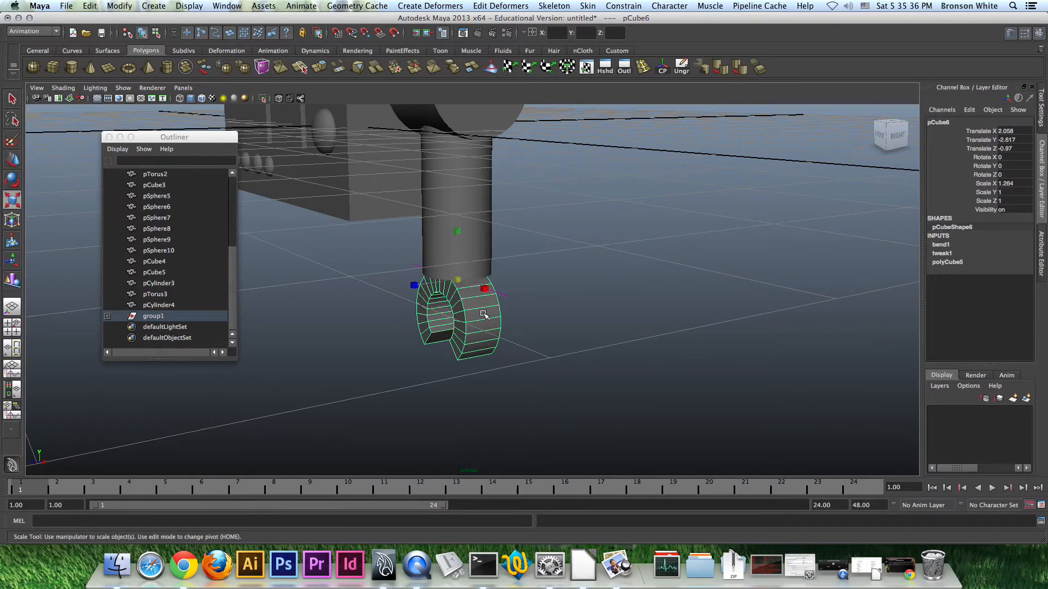
pyautogui.keyDown('alt'); pyautogui.moveTo(483, 314); pyautogui.dragTo(452, 303); pyautogui.keyUp('alt')
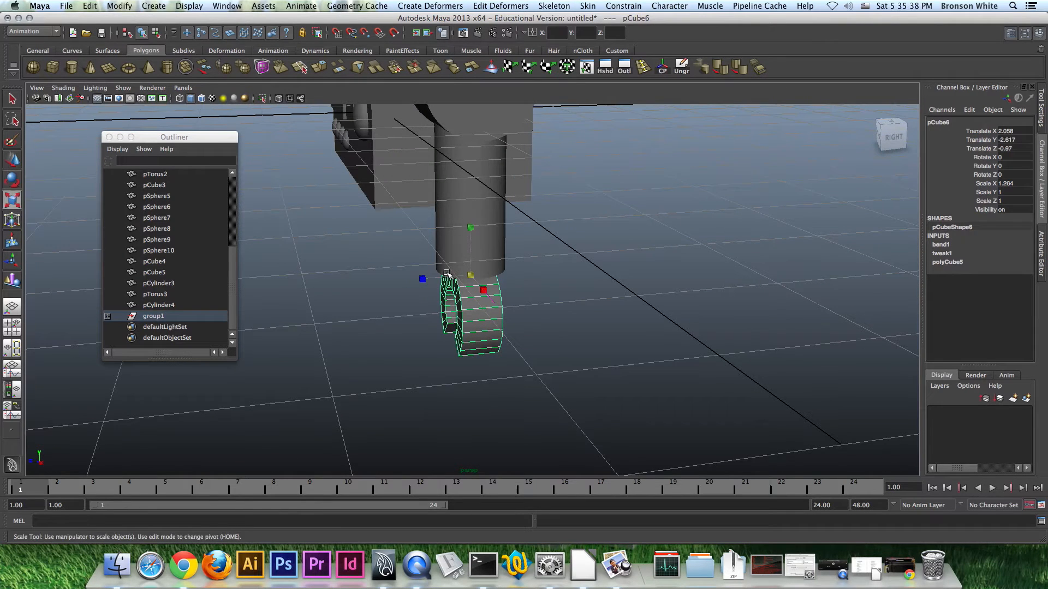
pyautogui.keyDown('alt'); pyautogui.moveTo(449, 295); pyautogui.dragTo(488, 291); pyautogui.keyUp('alt')
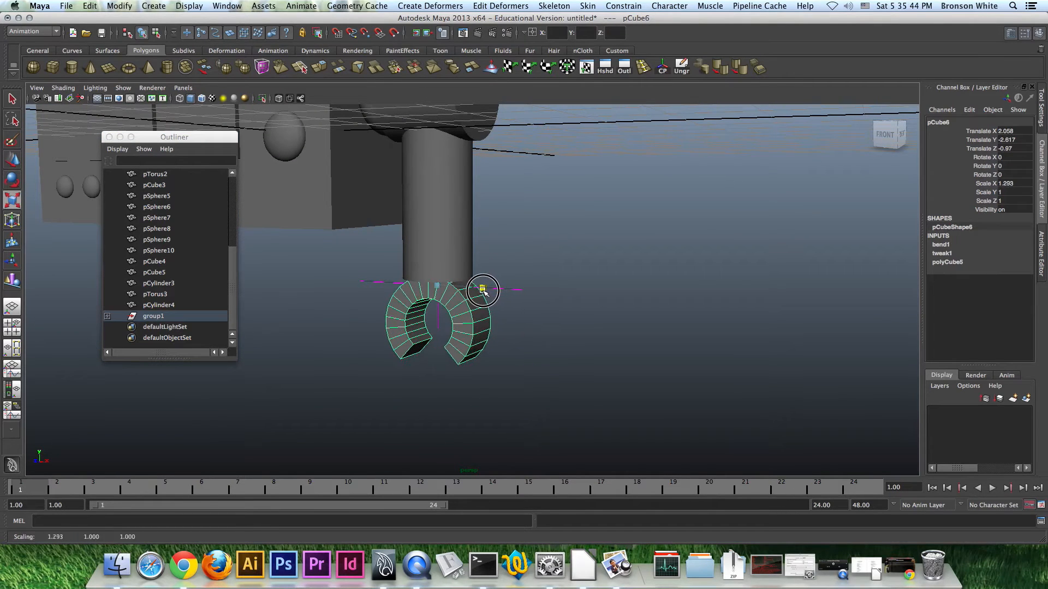
pyautogui.hotkey('ctrl', 'z')
pyautogui.keyDown('alt'); pyautogui.moveTo(528, 306); pyautogui.dragTo(422, 282); pyautogui.keyUp('alt')
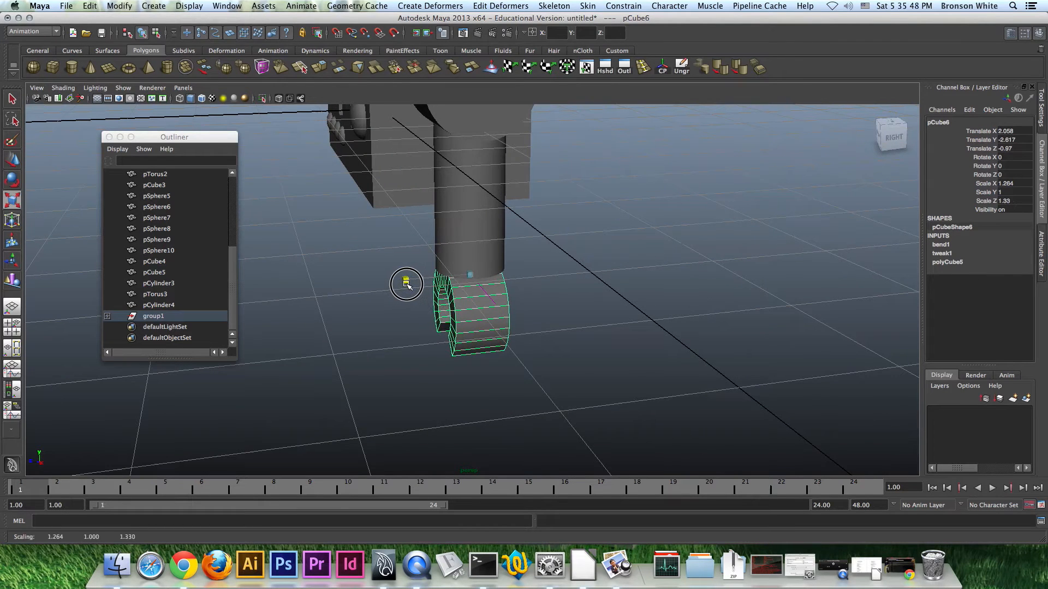
pyautogui.keyDown('alt'); pyautogui.moveTo(402, 284); pyautogui.dragTo(494, 299); pyautogui.keyUp('alt')
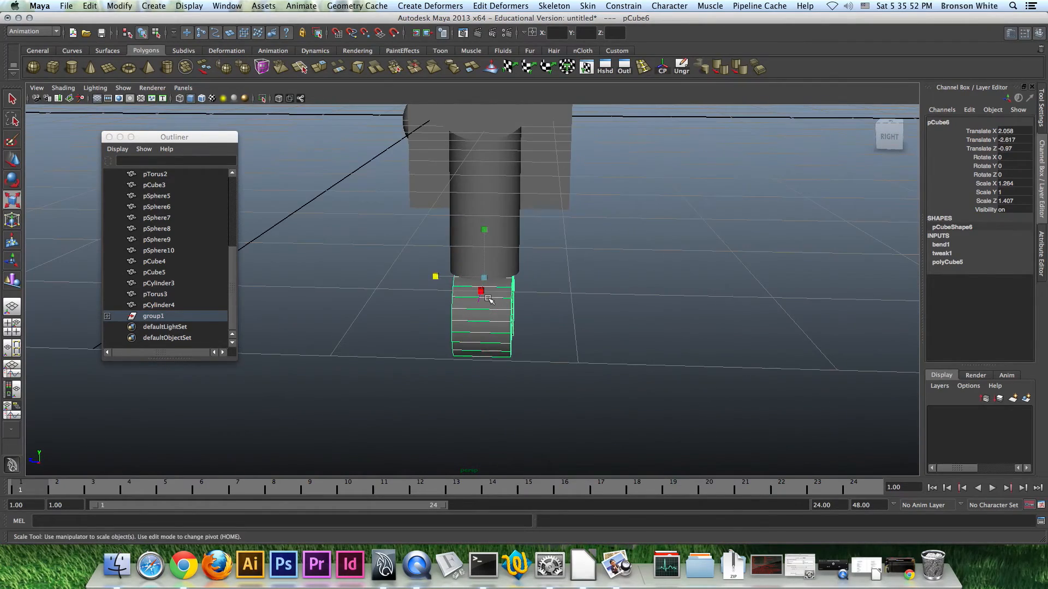
pyautogui.moveTo(436, 276); pyautogui.dragTo(438, 277)
pyautogui.keyDown('alt'); pyautogui.moveTo(503, 323); pyautogui.dragTo(638, 328); pyautogui.keyUp('alt')
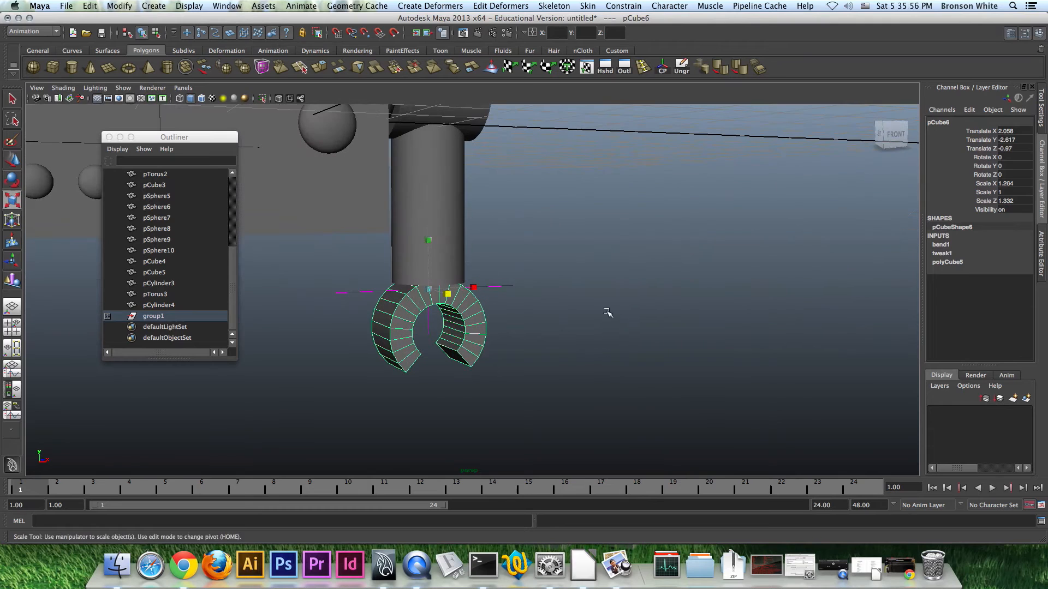
# Deselect the claw and examine its size and fit on the arm from several angles
pyautogui.click(579, 281)
pyautogui.keyDown('alt'); pyautogui.moveTo(573, 316); pyautogui.dragTo(582, 346); pyautogui.keyUp('alt')
pyautogui.keyDown('alt'); pyautogui.moveTo(564, 309); pyautogui.dragTo(375, 335); pyautogui.keyUp('alt')
pyautogui.keyDown('alt'); pyautogui.moveTo(374, 335); pyautogui.dragTo(460, 336, button='middle'); pyautogui.keyUp('alt')
pyautogui.moveTo(460, 336)
pyautogui.keyDown('alt'); pyautogui.mouseDown()
pyautogui.moveTo(454, 344)
pyautogui.moveTo(460, 337)
pyautogui.mouseUp(); pyautogui.keyUp('alt')
pyautogui.keyDown('alt'); pyautogui.moveTo(572, 343); pyautogui.dragTo(589, 336); pyautogui.keyUp('alt')
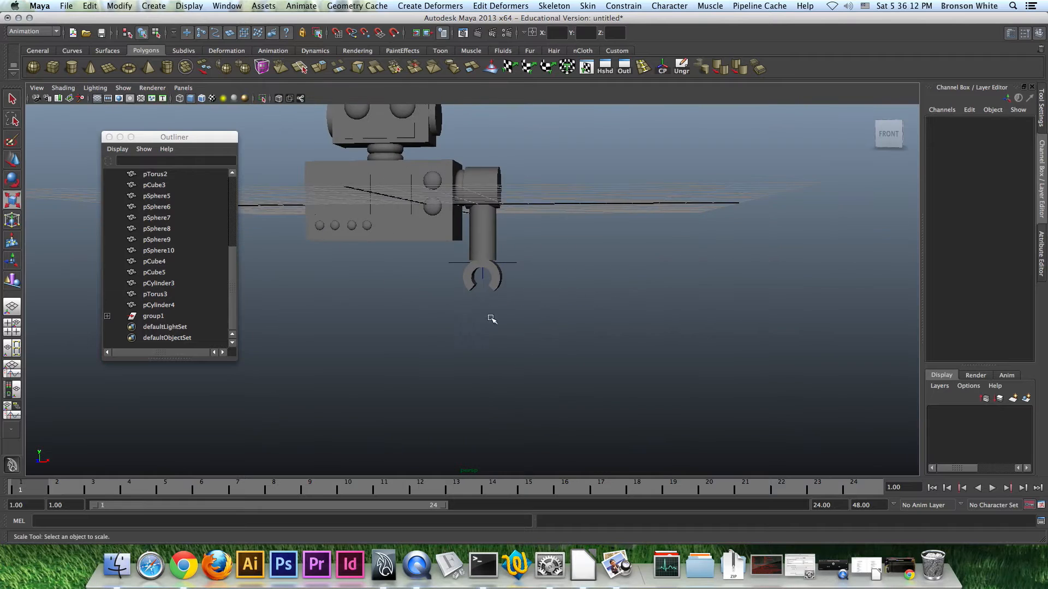
pyautogui.press('r')
pyautogui.scroll(5, 562, 328)
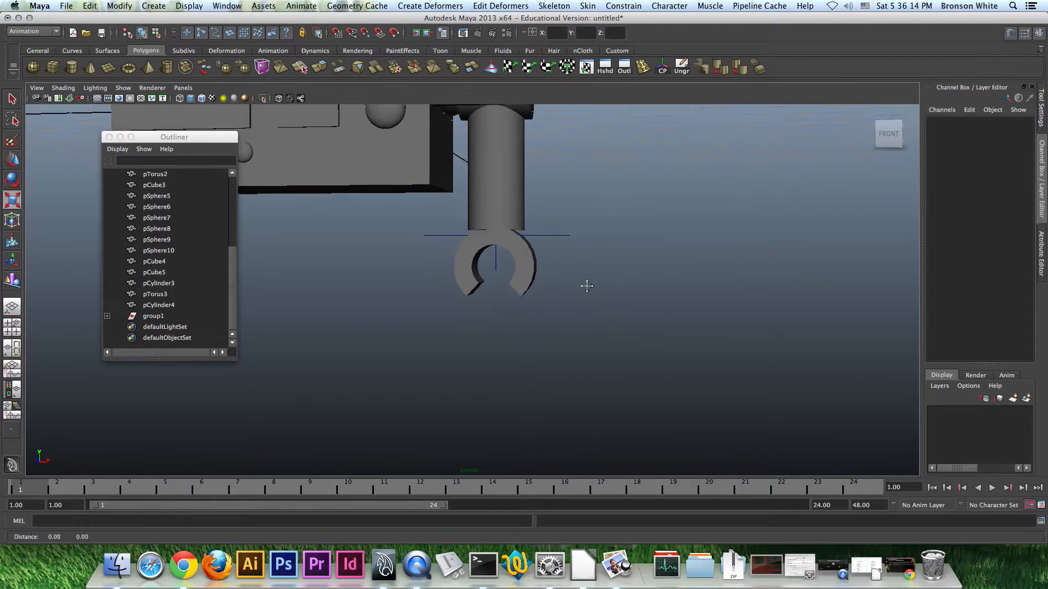
# Select the claw group, scale it uniformly to 1.3, and raise it to Translate Y 0.347 against the forearm
pyautogui.click(529, 267)
pyautogui.keyDown('alt'); pyautogui.moveTo(561, 297); pyautogui.dragTo(506, 294); pyautogui.keyUp('alt')
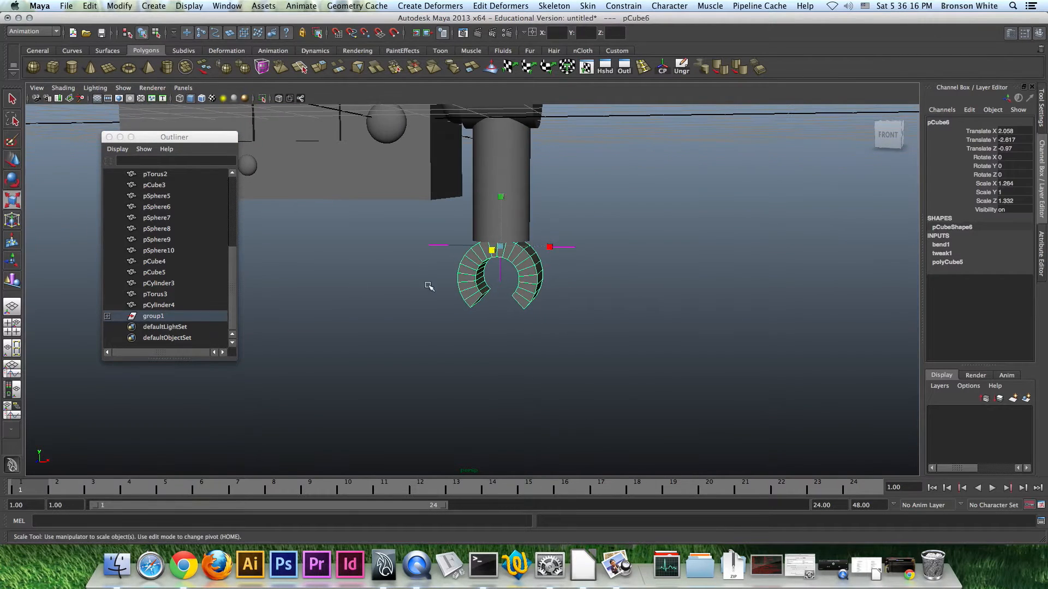
pyautogui.click(158, 317)
pyautogui.moveTo(502, 249); pyautogui.dragTo(520, 271)
pyautogui.press('w')
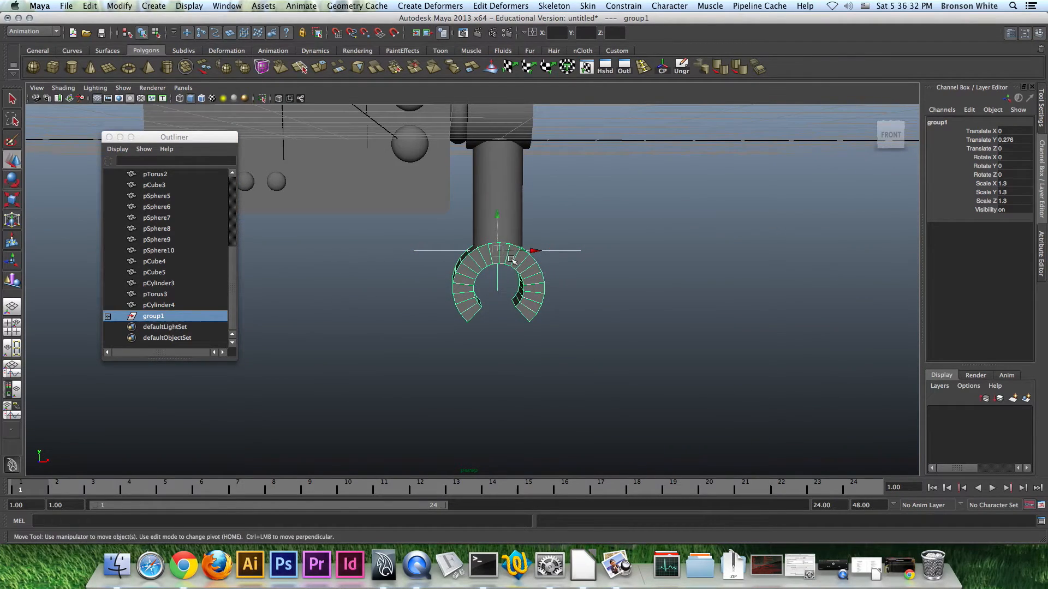
pyautogui.moveTo(497, 221); pyautogui.dragTo(498, 213)
# Deselect the claw group and examine the enlarged claw against the arm from different angles and distances
pyautogui.keyDown('alt'); pyautogui.moveTo(522, 248); pyautogui.dragTo(624, 286); pyautogui.keyUp('alt')
pyautogui.click(622, 270)
pyautogui.scroll(-4, 624, 286)
pyautogui.keyDown('alt'); pyautogui.moveTo(549, 311); pyautogui.dragTo(505, 308); pyautogui.keyUp('alt')
pyautogui.scroll(-3, 478, 314)
pyautogui.scroll(3, 610, 324)
pyautogui.keyDown('alt'); pyautogui.moveTo(610, 325); pyautogui.dragTo(502, 322); pyautogui.keyUp('alt')
# Select the claw group again, scale it down slightly, and deselect it
pyautogui.click(164, 318)
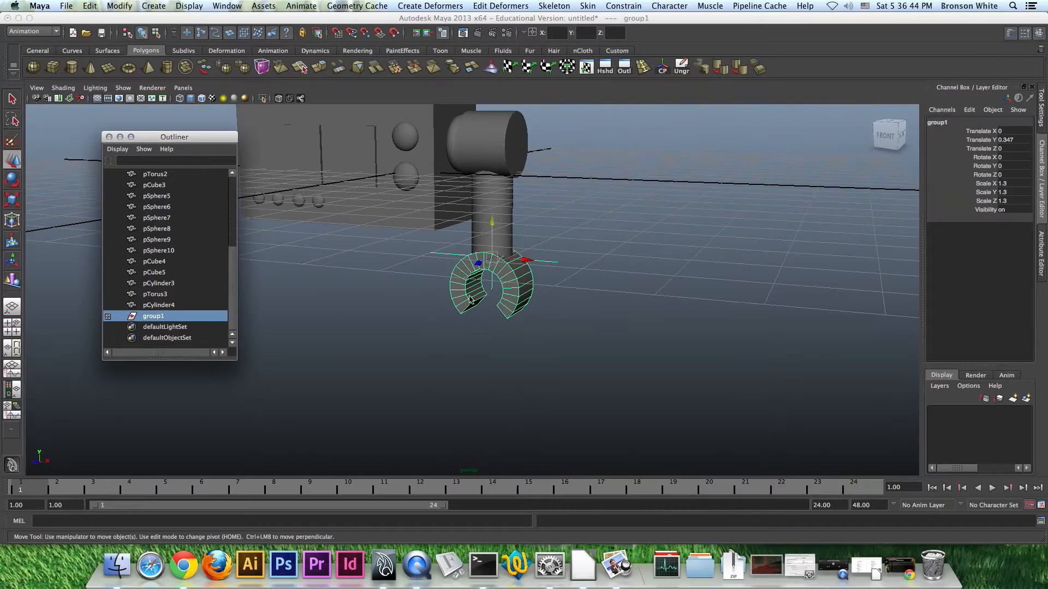
pyautogui.press('r')
pyautogui.keyDown('alt'); pyautogui.moveTo(507, 269); pyautogui.dragTo(474, 230); pyautogui.keyUp('alt')
pyautogui.keyDown('alt'); pyautogui.moveTo(583, 223); pyautogui.dragTo(587, 319); pyautogui.keyUp('alt')
pyautogui.click(631, 263)
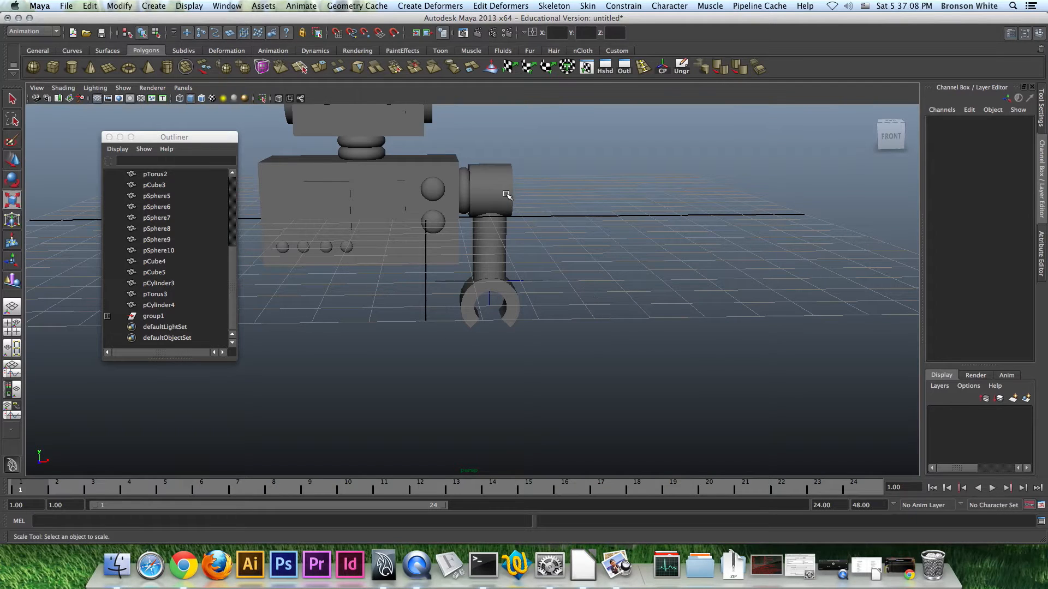
# Duplicate the shoulder cylinder, forearm cylinder and claw, and move the copies along X to the opposite side of the robot's body
pyautogui.click(497, 191)
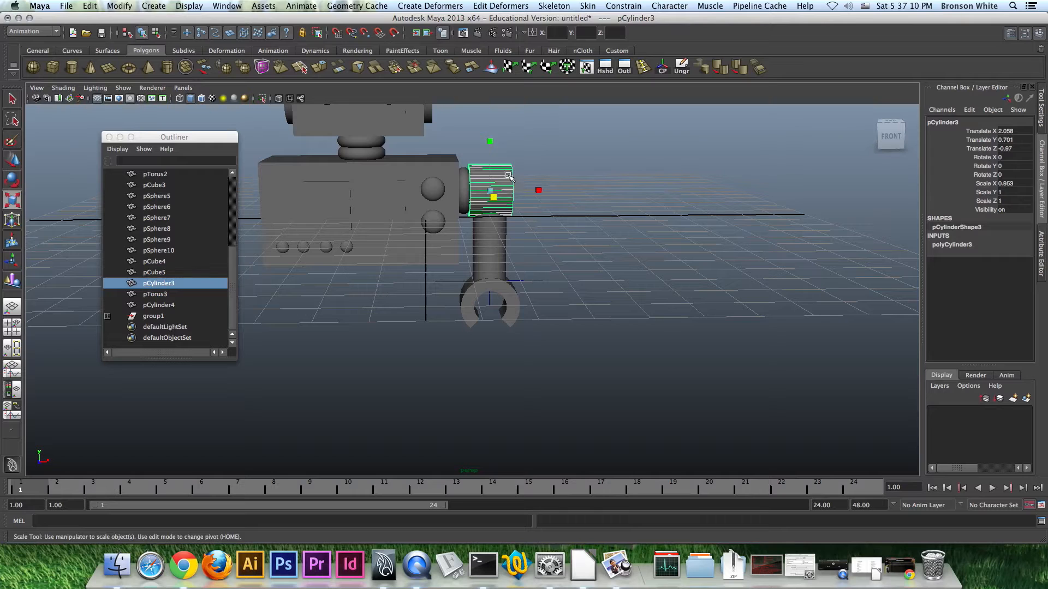
pyautogui.keyDown('shift'); pyautogui.click(498, 239); pyautogui.keyUp('shift')
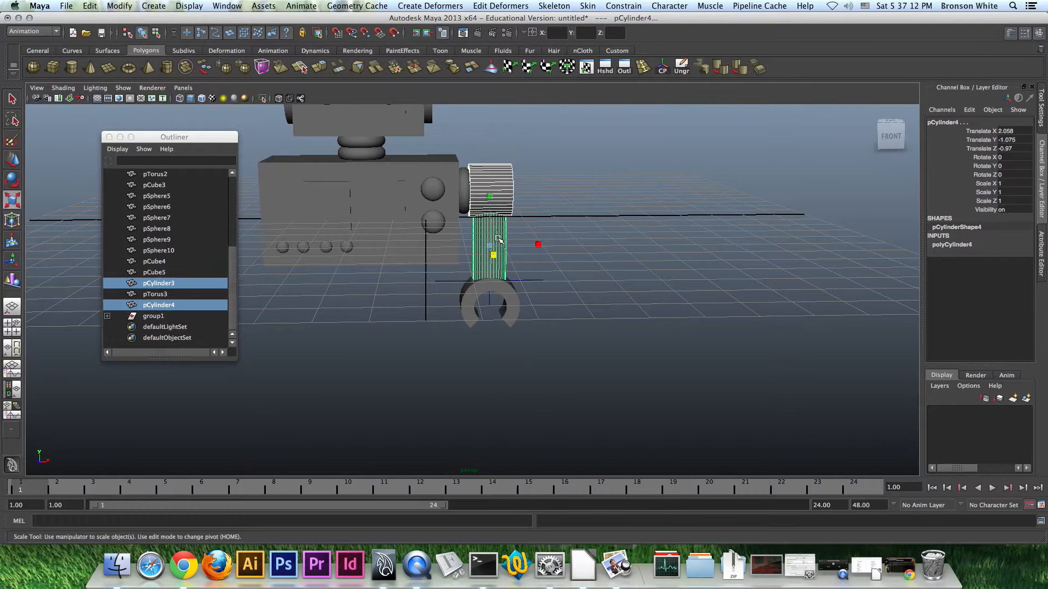
pyautogui.keyDown('shift'); pyautogui.click(515, 308); pyautogui.keyUp('shift')
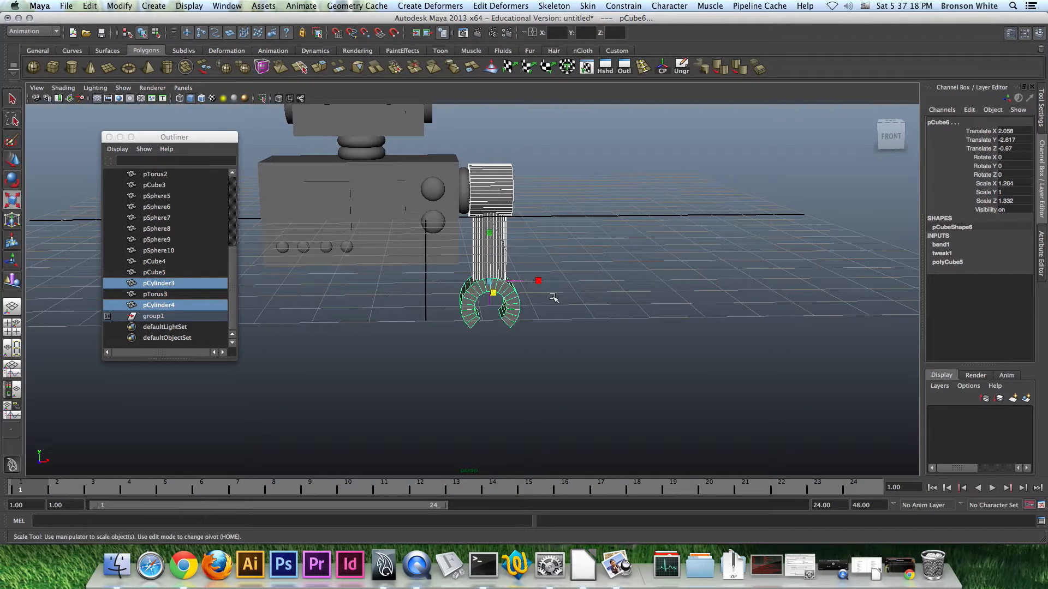
pyautogui.hotkey('ctrl', 'd')
pyautogui.press('w')
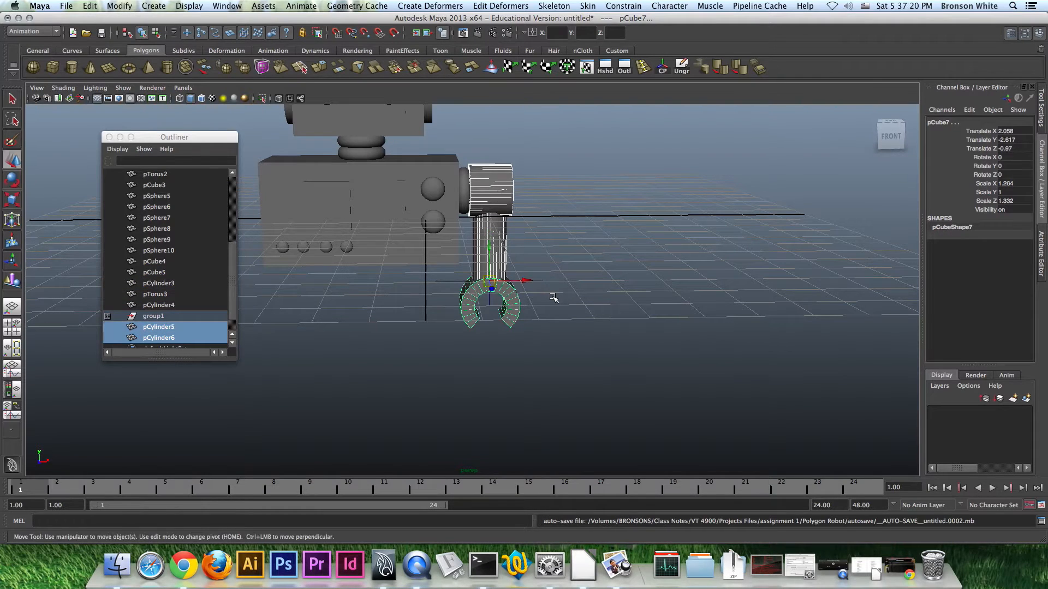
pyautogui.moveTo(528, 281); pyautogui.dragTo(458, 281)
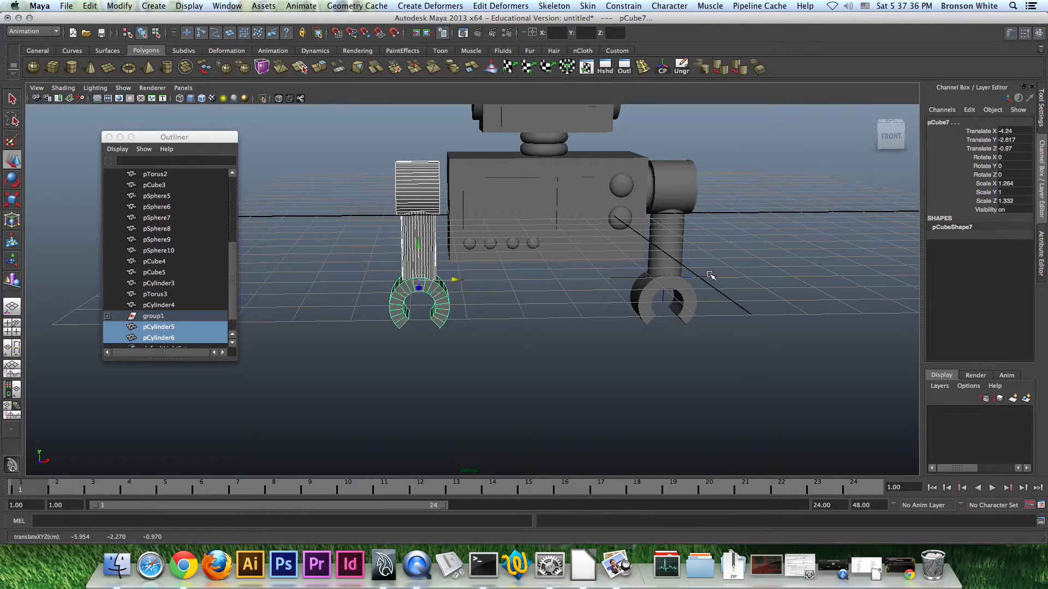
# Try to move the original claw about 1.2 units outward along X, and undo the move
pyautogui.click(691, 295)
pyautogui.moveTo(699, 278); pyautogui.dragTo(745, 288)
pyautogui.press('z')
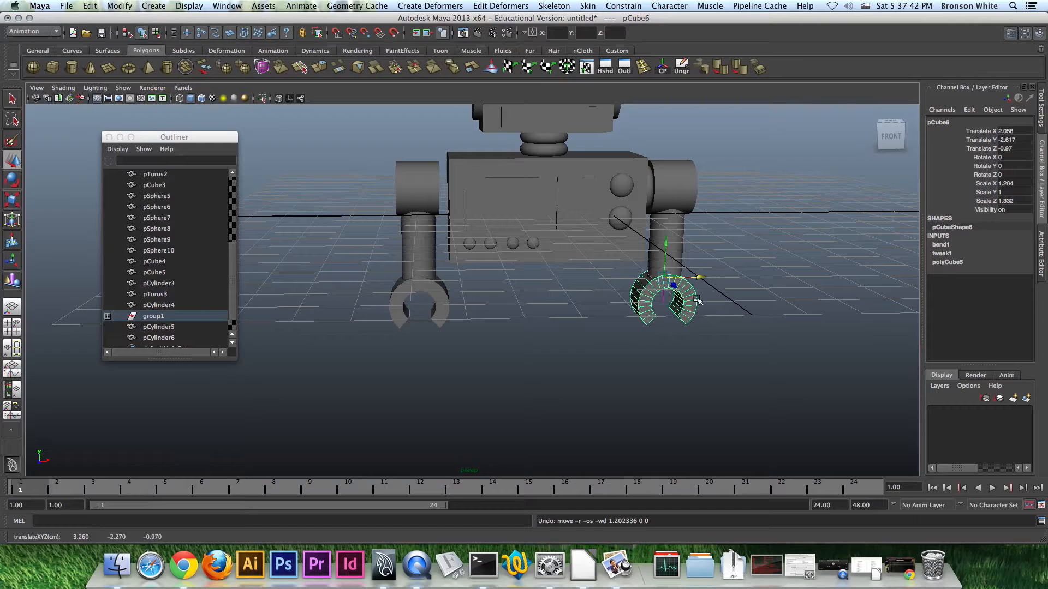
# Compare the original claw's bend handle with the copied claw and its attributes from different angles
pyautogui.click(715, 276)
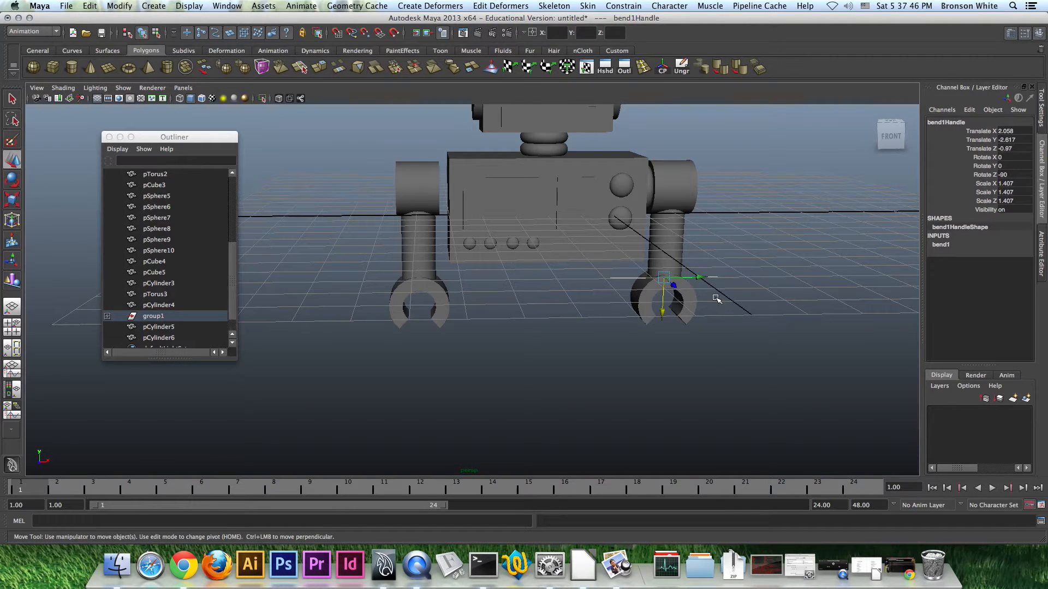
pyautogui.click(440, 295)
pyautogui.moveTo(470, 315)
pyautogui.keyDown('alt'); pyautogui.mouseDown()
pyautogui.moveTo(535, 321)
pyautogui.moveTo(480, 329)
pyautogui.mouseUp(); pyautogui.keyUp('alt')
pyautogui.keyDown('alt'); pyautogui.moveTo(481, 329); pyautogui.dragTo(595, 349, button='right'); pyautogui.keyUp('alt')
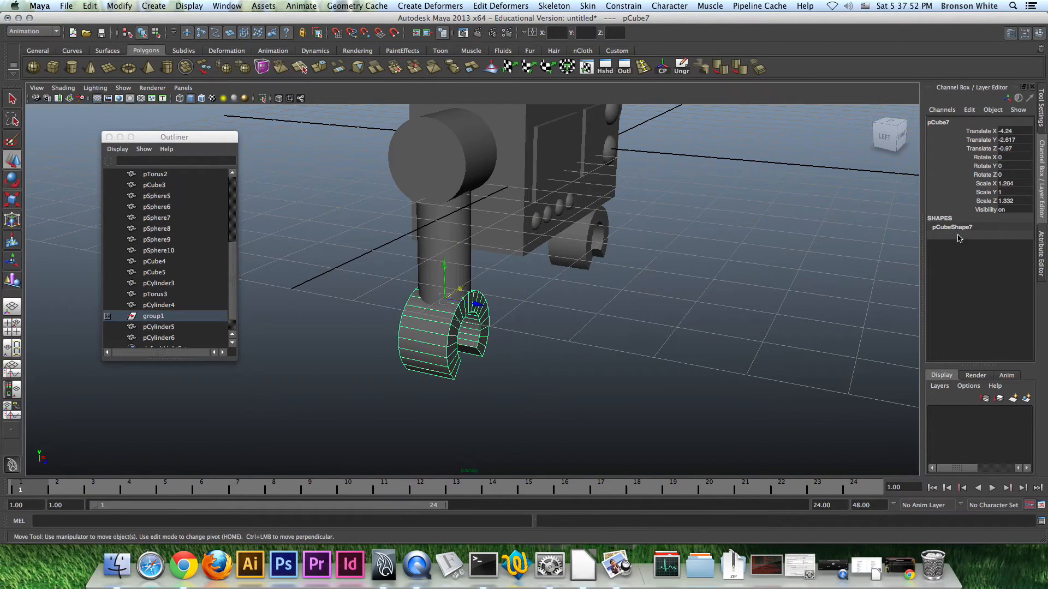
pyautogui.keyDown('alt'); pyautogui.moveTo(575, 334); pyautogui.dragTo(493, 297); pyautogui.keyUp('alt')
pyautogui.keyDown('alt'); pyautogui.moveTo(493, 297); pyautogui.dragTo(467, 290, button='right'); pyautogui.keyUp('alt')
pyautogui.keyDown('alt'); pyautogui.moveTo(467, 290); pyautogui.dragTo(494, 290); pyautogui.keyUp('alt')
# Duplicate the shoulder torus and move the copy along X to about -5.17, between the body and the opposite shoulder cylinder
pyautogui.click(666, 188)
pyautogui.keyDown('alt'); pyautogui.moveTo(640, 248); pyautogui.dragTo(643, 242); pyautogui.keyUp('alt')
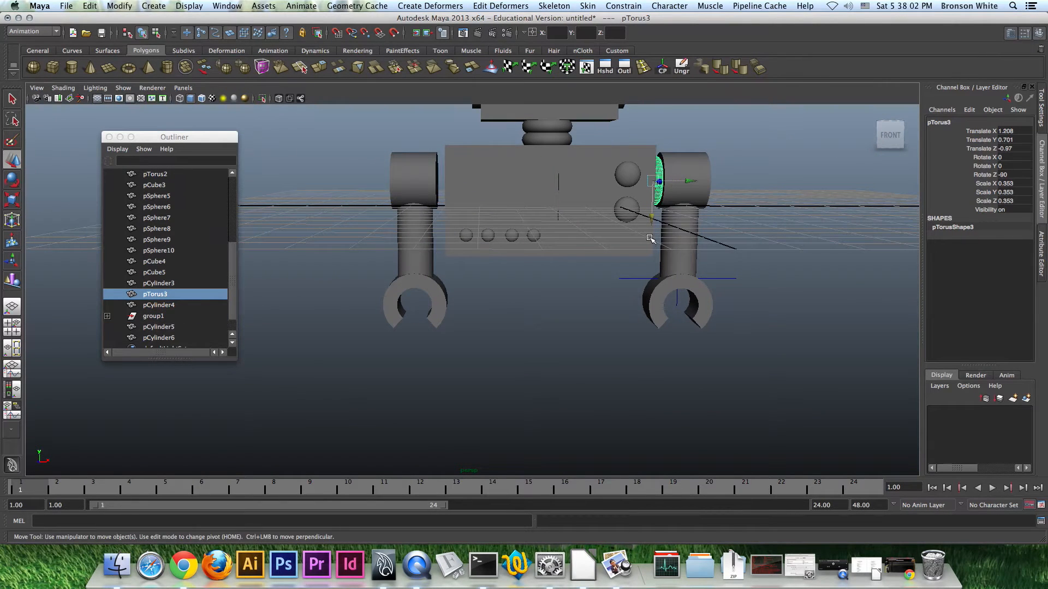
pyautogui.hotkey('ctrl', 'd')
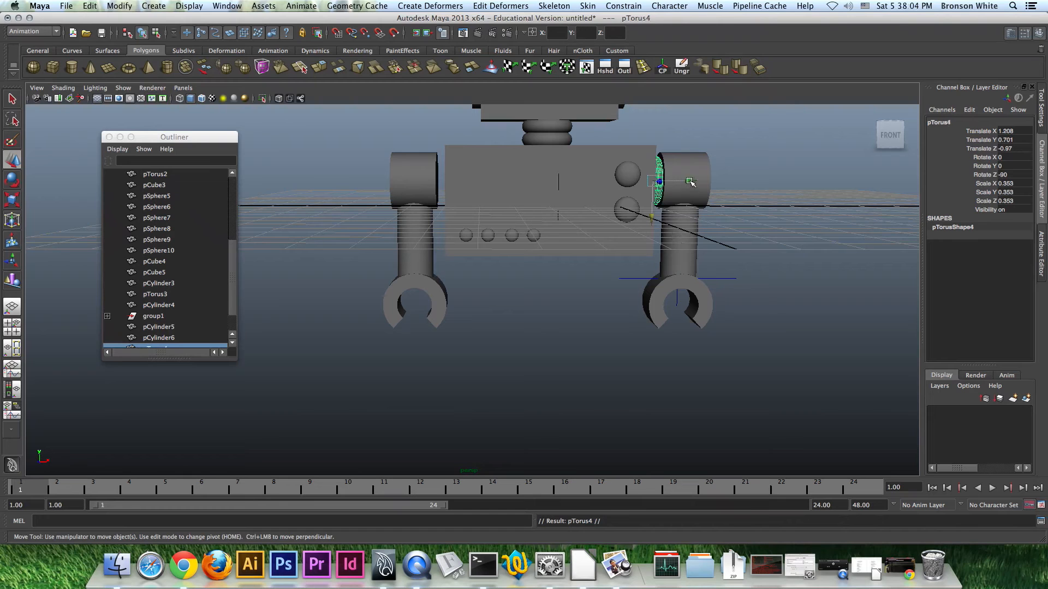
pyautogui.moveTo(691, 181); pyautogui.dragTo(543, 234)
pyautogui.keyDown('alt'); pyautogui.moveTo(365, 234); pyautogui.dragTo(545, 201, button='right'); pyautogui.keyUp('alt')
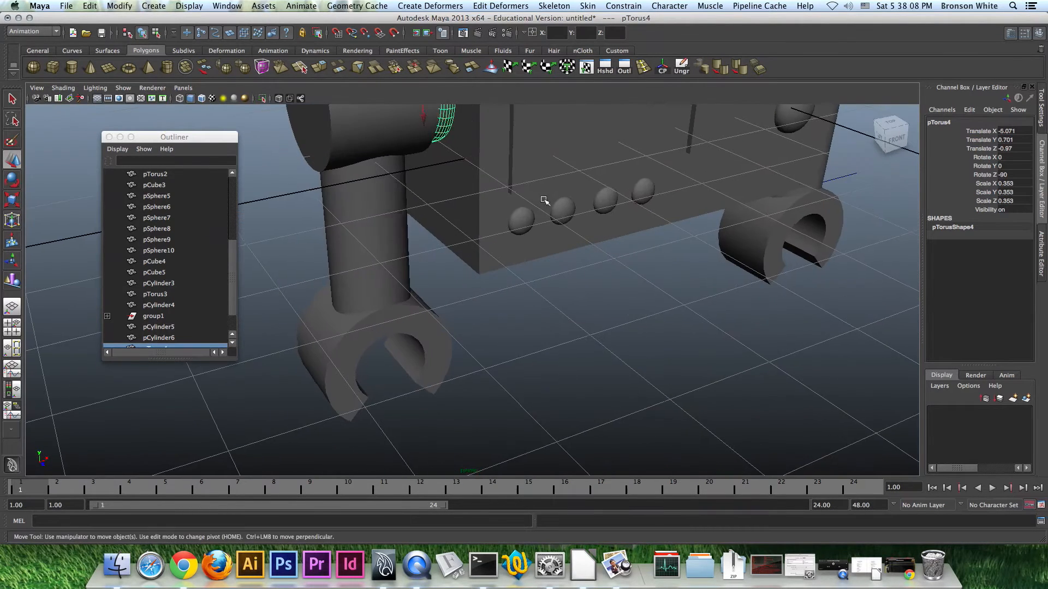
pyautogui.keyDown('alt'); pyautogui.moveTo(545, 201); pyautogui.dragTo(569, 261, button='middle'); pyautogui.keyUp('alt')
pyautogui.keyDown('alt'); pyautogui.moveTo(570, 261); pyautogui.dragTo(547, 245); pyautogui.keyUp('alt')
pyautogui.keyDown('alt'); pyautogui.moveTo(460, 243); pyautogui.dragTo(518, 227, button='right'); pyautogui.keyUp('alt')
pyautogui.keyDown('alt'); pyautogui.moveTo(518, 228); pyautogui.dragTo(590, 347, button='middle'); pyautogui.keyUp('alt')
pyautogui.keyDown('alt'); pyautogui.moveTo(541, 302); pyautogui.dragTo(497, 256); pyautogui.keyUp('alt')
pyautogui.keyDown('alt'); pyautogui.moveTo(610, 273); pyautogui.dragTo(403, 306, button='right'); pyautogui.keyUp('alt')
pyautogui.keyDown('alt'); pyautogui.moveTo(456, 300); pyautogui.dragTo(455, 294); pyautogui.keyUp('alt')
# Select the copied shoulder cylinder, forearm and claw together, shift them slightly outward to about -6.03 on X for the forearm, and deselect
pyautogui.moveTo(379, 192); pyautogui.dragTo(421, 409)
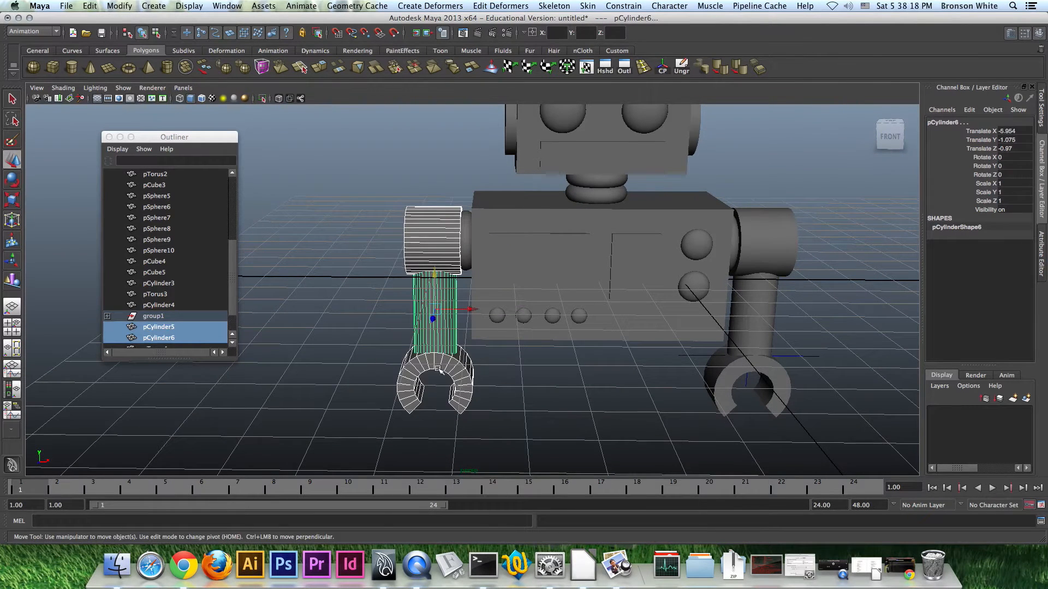
pyautogui.scroll(3, 469, 311)
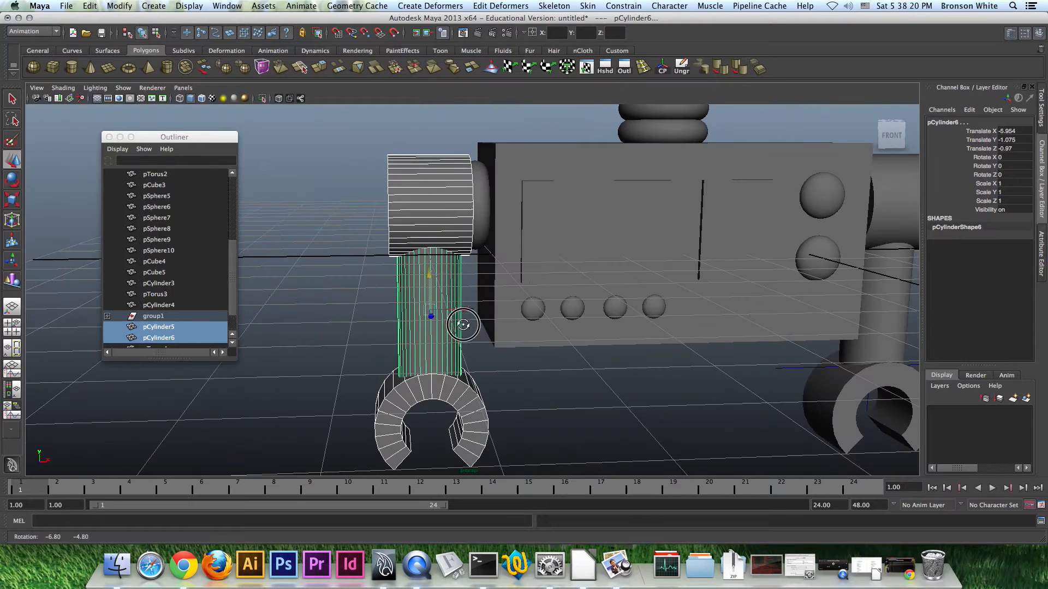
pyautogui.keyDown('alt'); pyautogui.moveTo(466, 309); pyautogui.dragTo(478, 339); pyautogui.keyUp('alt')
pyautogui.keyDown('alt'); pyautogui.moveTo(476, 338); pyautogui.dragTo(364, 322, button='right'); pyautogui.keyUp('alt')
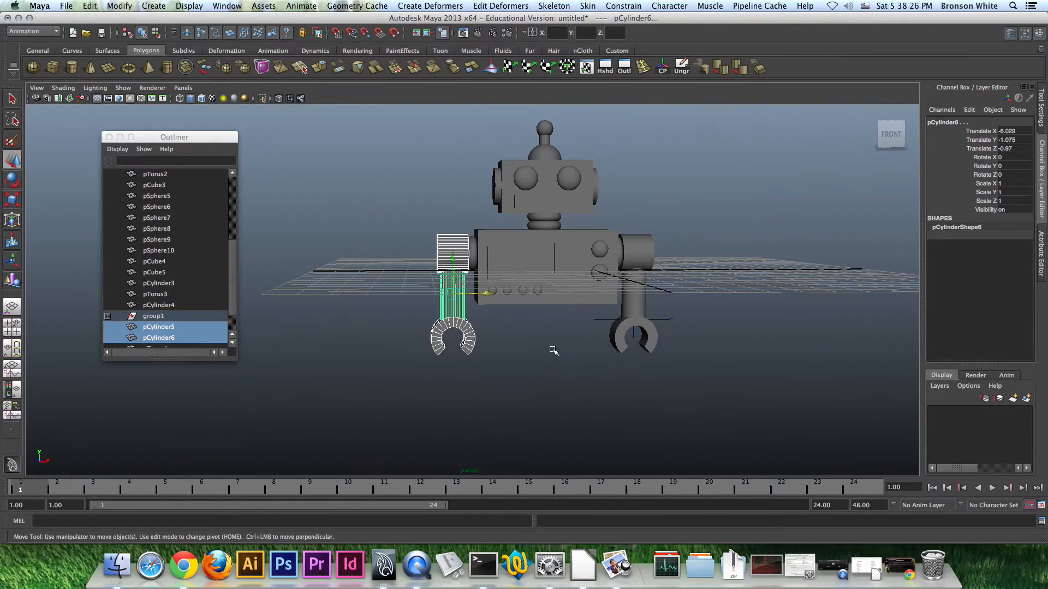
pyautogui.keyDown('alt'); pyautogui.moveTo(620, 352); pyautogui.dragTo(615, 320); pyautogui.keyUp('alt')
pyautogui.click(688, 276)
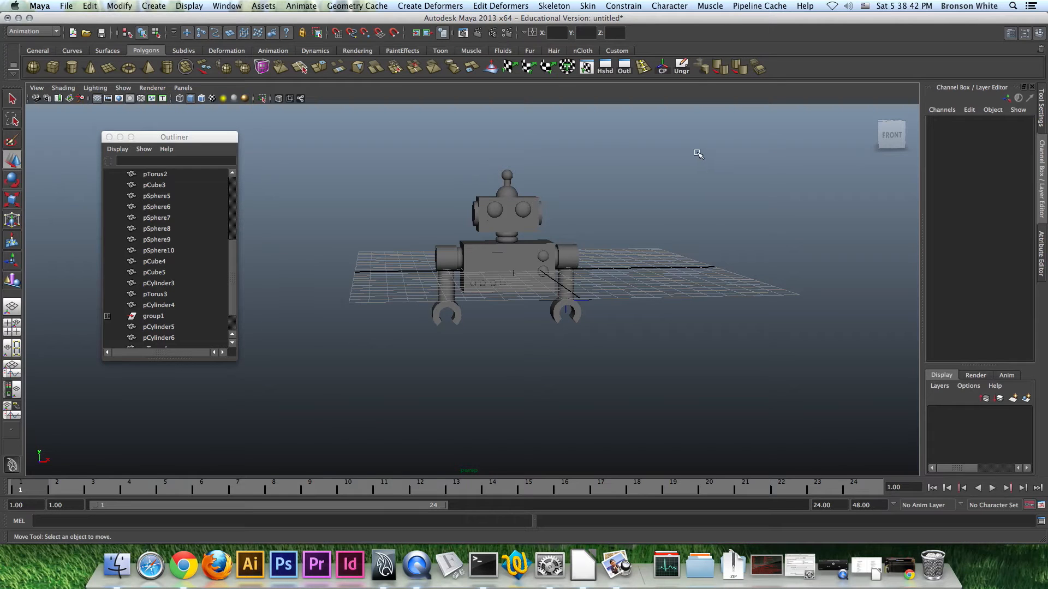
# Select all robot parts from pCube1 through pTorus4, try moving them together, and undo the move
pyautogui.keyDown('alt'); pyautogui.moveTo(562, 303); pyautogui.dragTo(519, 320); pyautogui.keyUp('alt')
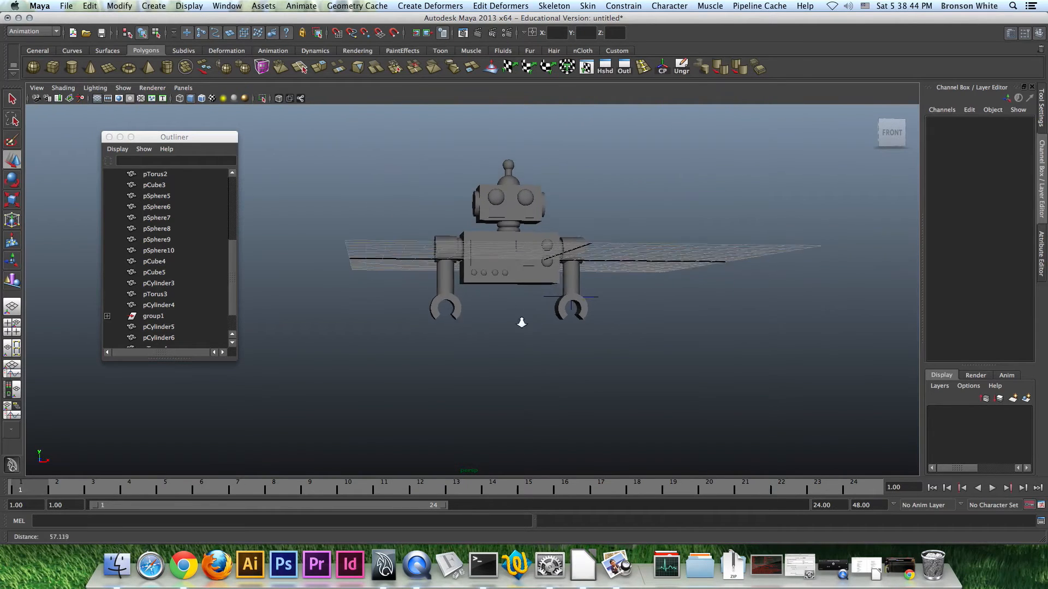
pyautogui.keyDown('alt'); pyautogui.moveTo(519, 320); pyautogui.dragTo(591, 327, button='right'); pyautogui.keyUp('alt')
pyautogui.keyDown('alt'); pyautogui.moveTo(576, 319); pyautogui.dragTo(615, 327); pyautogui.keyUp('alt')
pyautogui.keyDown('alt'); pyautogui.moveTo(615, 327); pyautogui.dragTo(655, 199, button='right'); pyautogui.keyUp('alt')
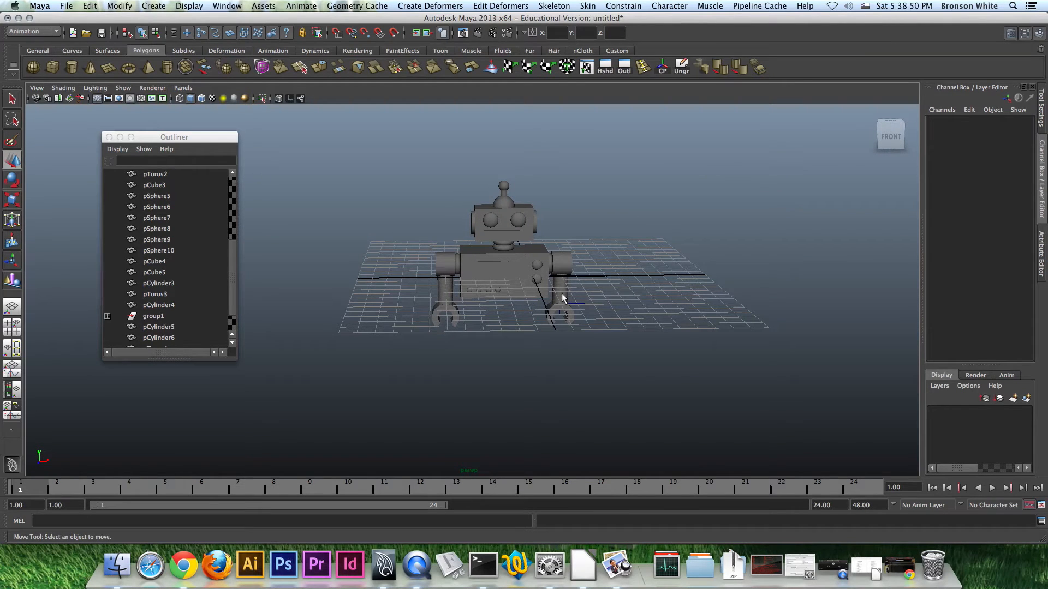
pyautogui.scroll(5, 180, 240)
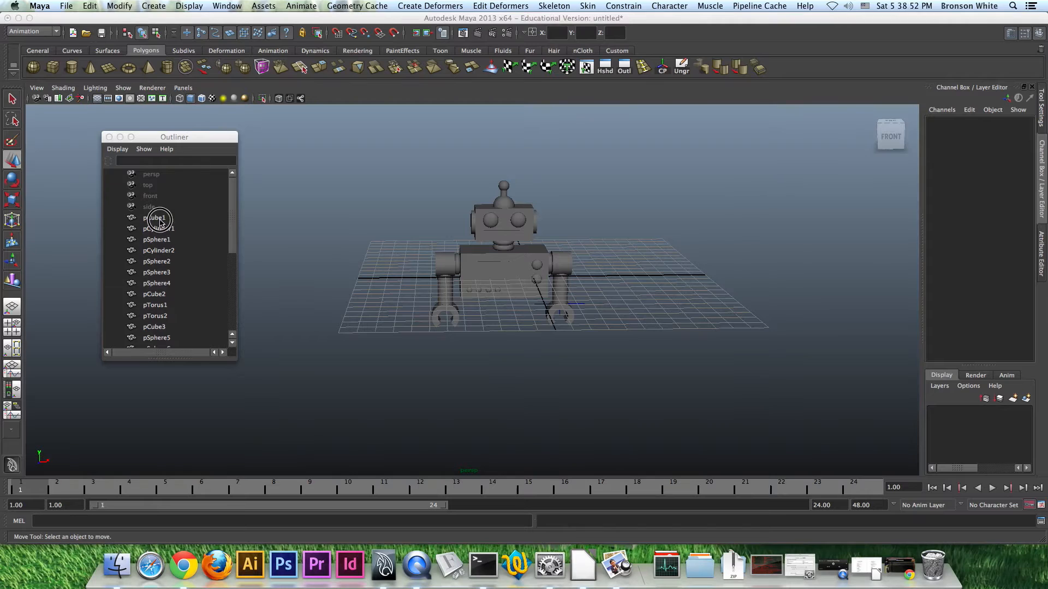
pyautogui.click(160, 219)
pyautogui.scroll(-6, 160, 220)
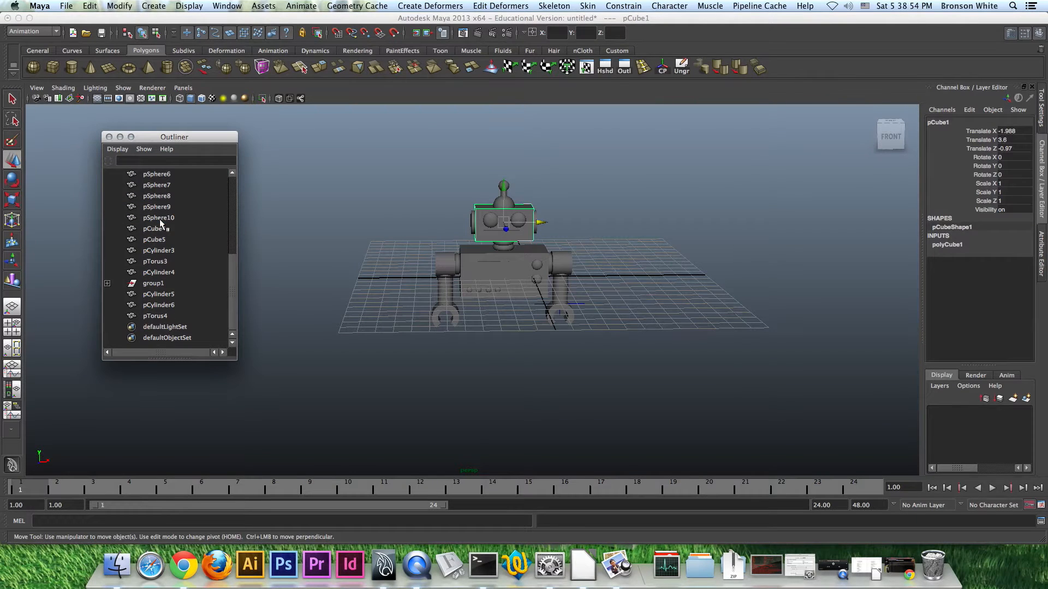
pyautogui.keyDown('shift'); pyautogui.click(156, 316); pyautogui.keyUp('shift')
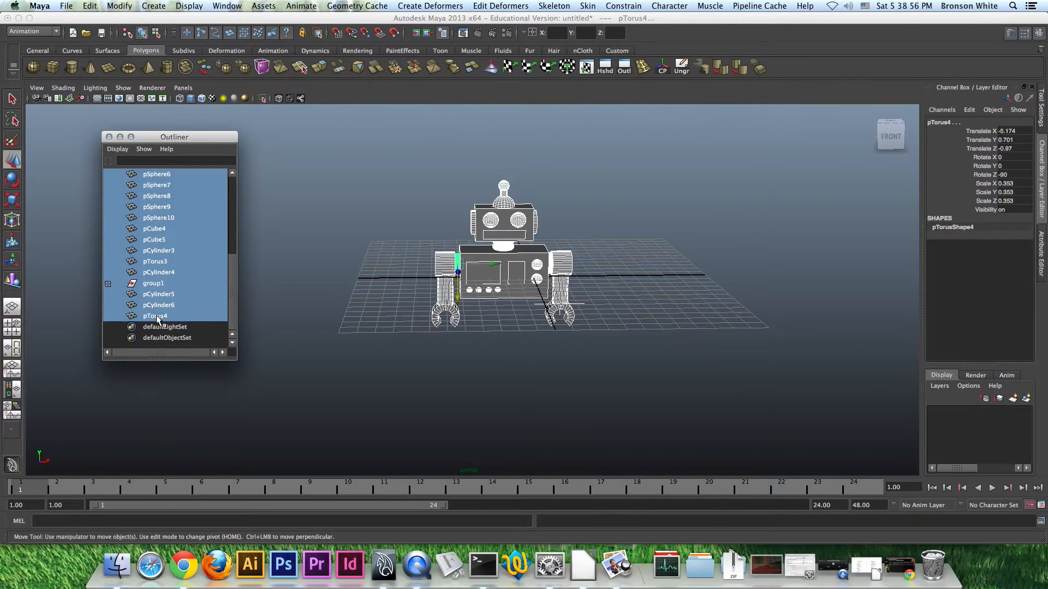
pyautogui.moveTo(458, 299); pyautogui.dragTo(475, 258)
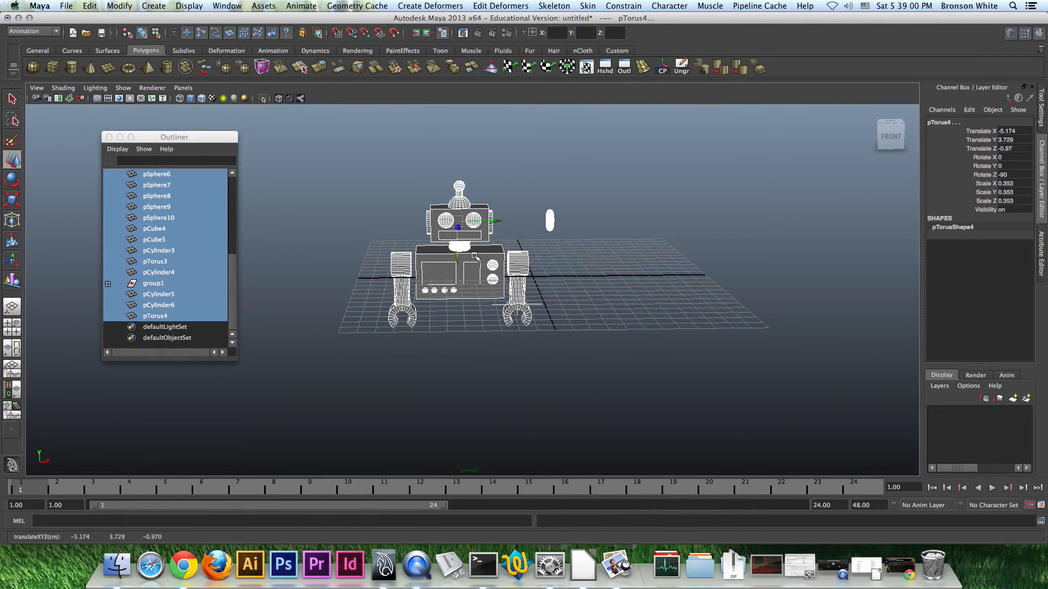
pyautogui.hotkey('ctrl', 'z')
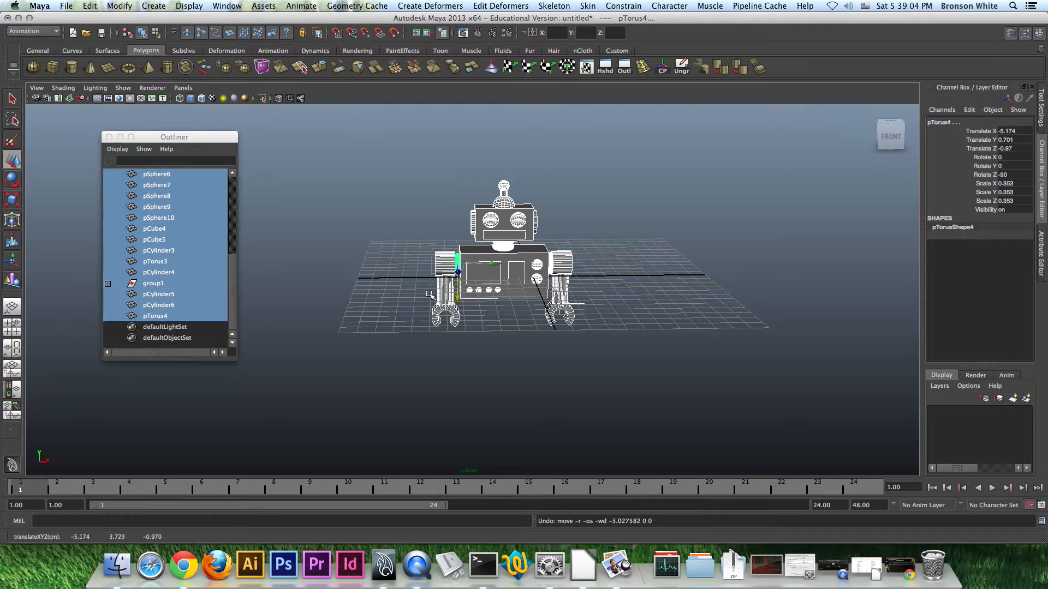
# Group the selected robot parts, raise the whole robot above the grid along Y, and dissolve the group
pyautogui.hotkey('ctrl', 'g')
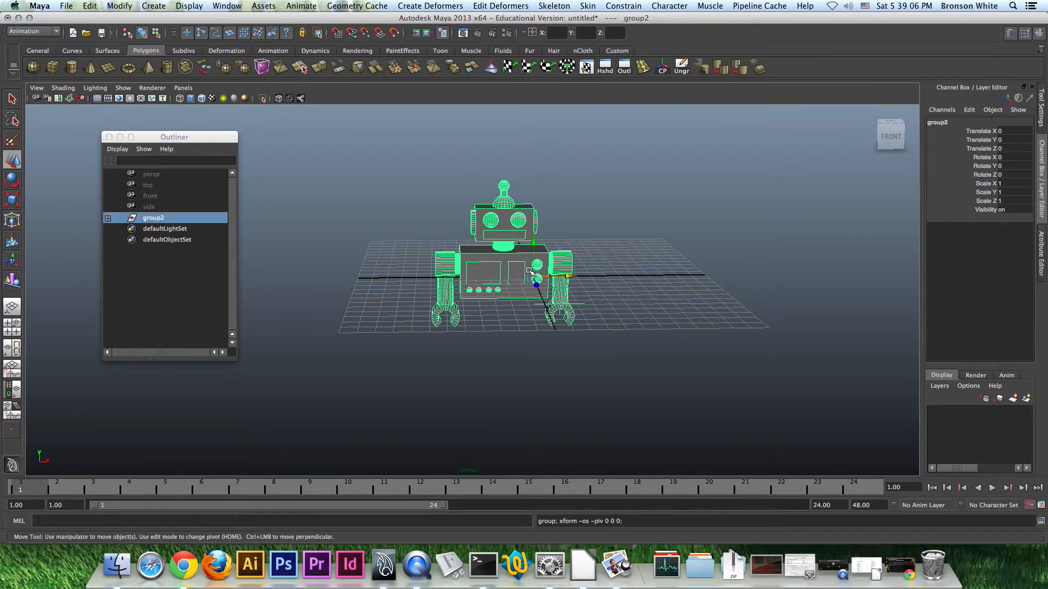
pyautogui.moveTo(536, 242); pyautogui.dragTo(540, 124)
pyautogui.keyDown('alt'); pyautogui.moveTo(540, 124); pyautogui.dragTo(503, 233, button='middle'); pyautogui.keyUp('alt')
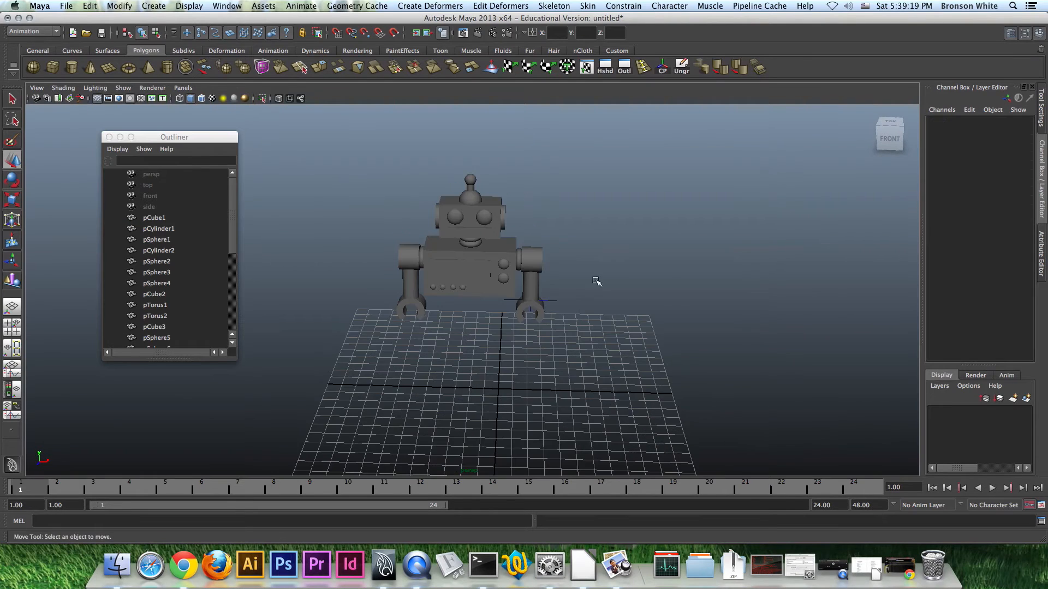
pyautogui.keyDown('alt'); pyautogui.moveTo(596, 283); pyautogui.dragTo(566, 337); pyautogui.keyUp('alt')
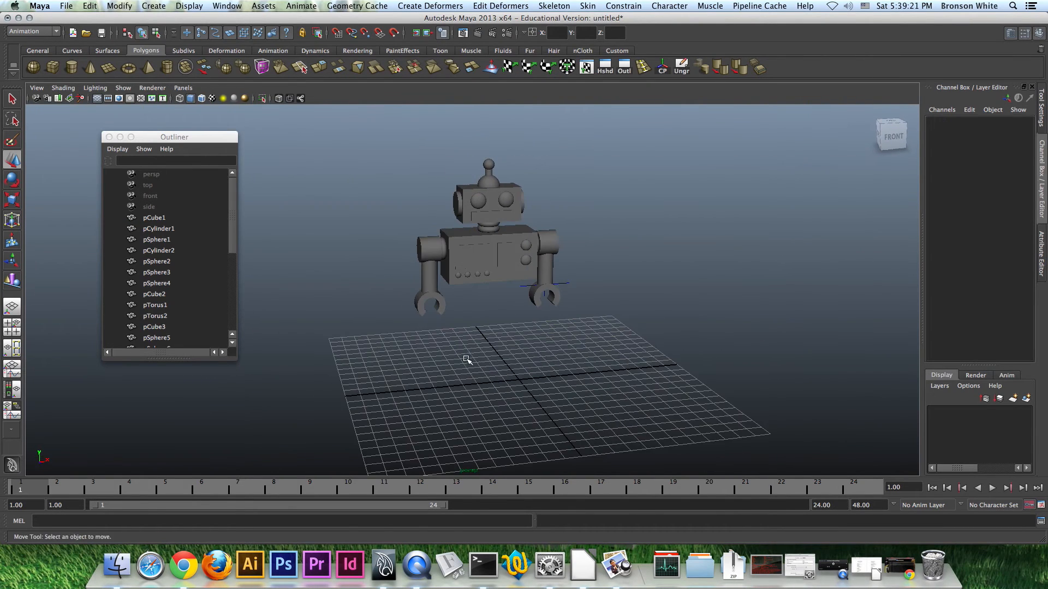
pyautogui.keyDown('alt'); pyautogui.moveTo(469, 359); pyautogui.dragTo(578, 363, button='right'); pyautogui.keyUp('alt')
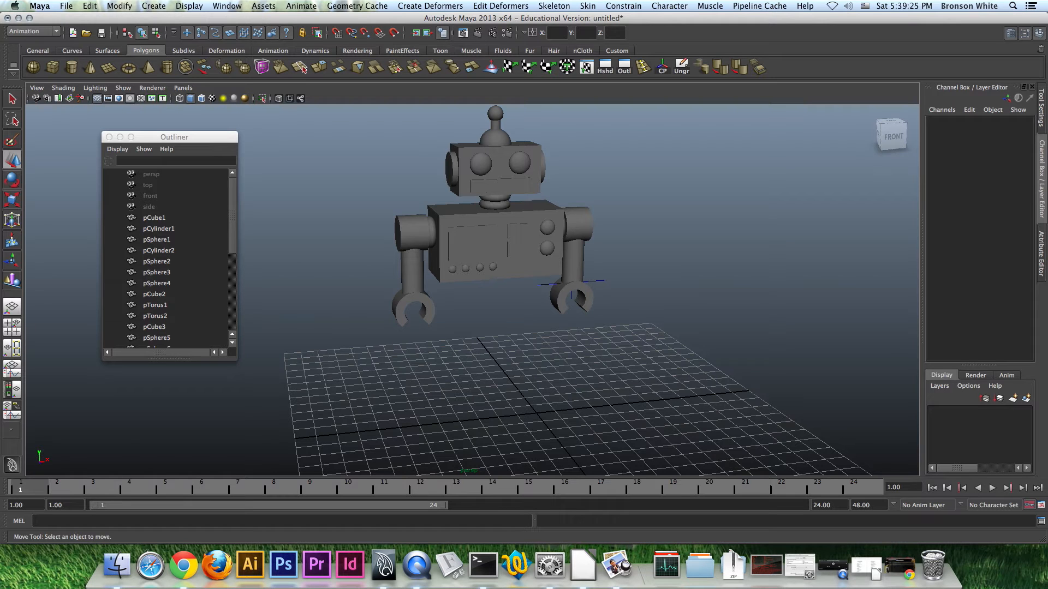
# Consult the robot reference image assignment1_photo.jpg in Preview, close it, and return to Maya
pyautogui.moveTo(0, 146); pyautogui.dragTo(790, 135)
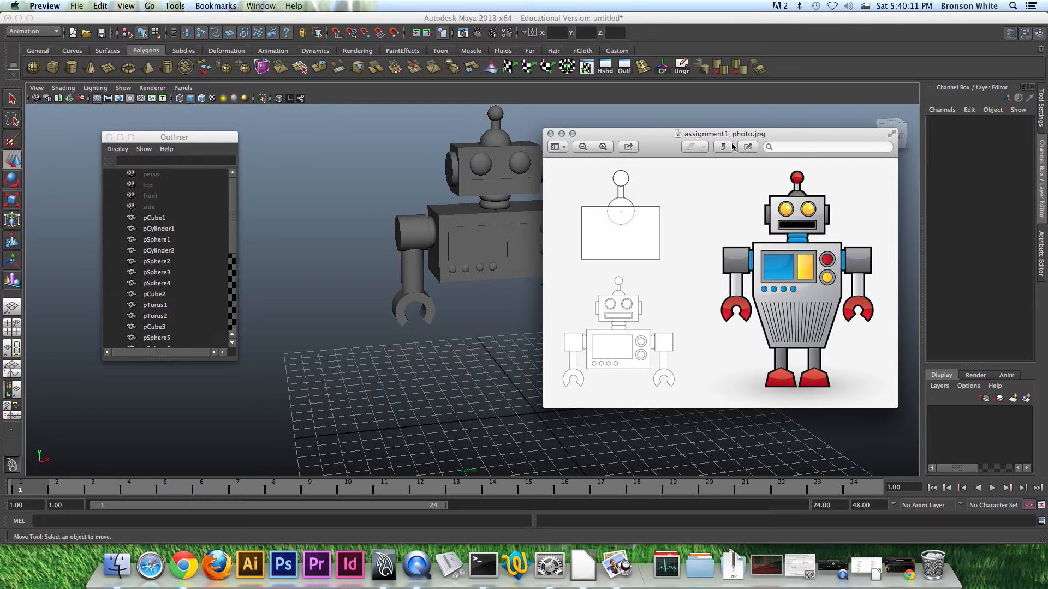
pyautogui.press('super+w')
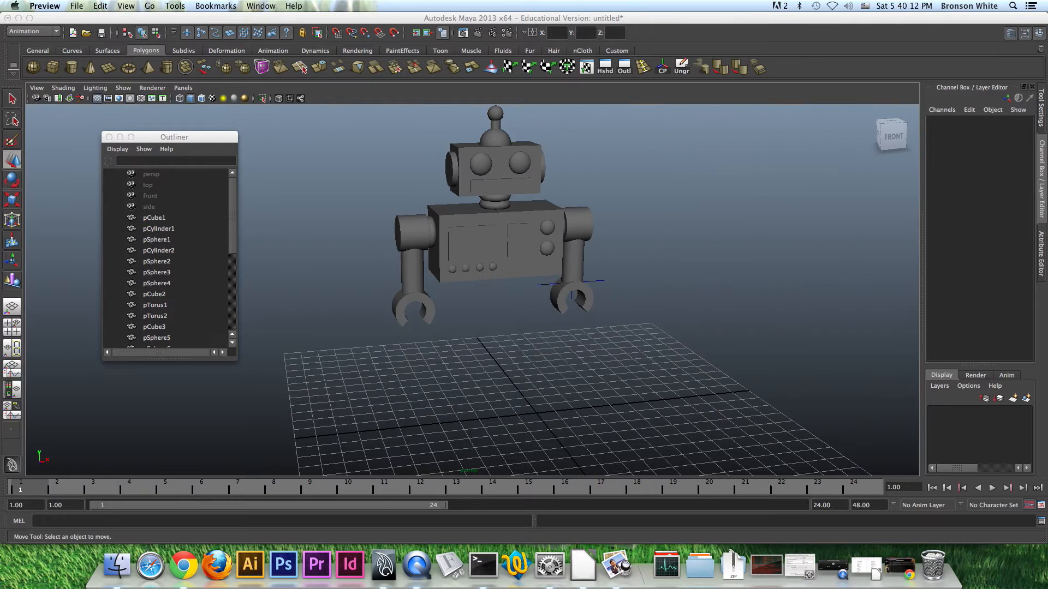
pyautogui.click(369, 20)
# Draw a polygon cube in the front view below the robot's body and give it depth in the perspective view
pyautogui.keyDown('alt'); pyautogui.moveTo(540, 256); pyautogui.dragTo(492, 312); pyautogui.keyUp('alt')
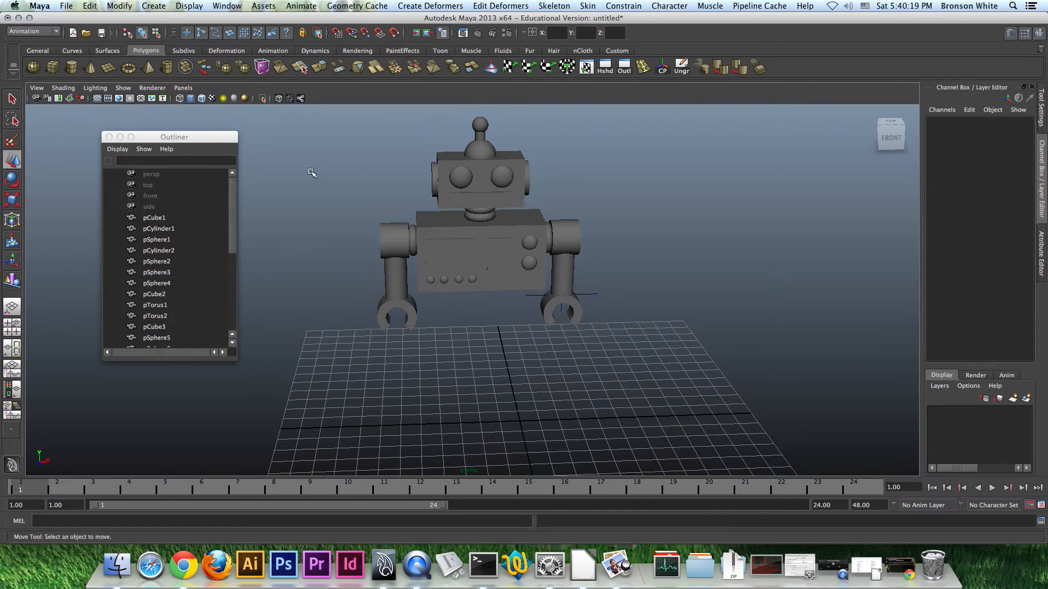
pyautogui.click(57, 69)
pyautogui.press('space')
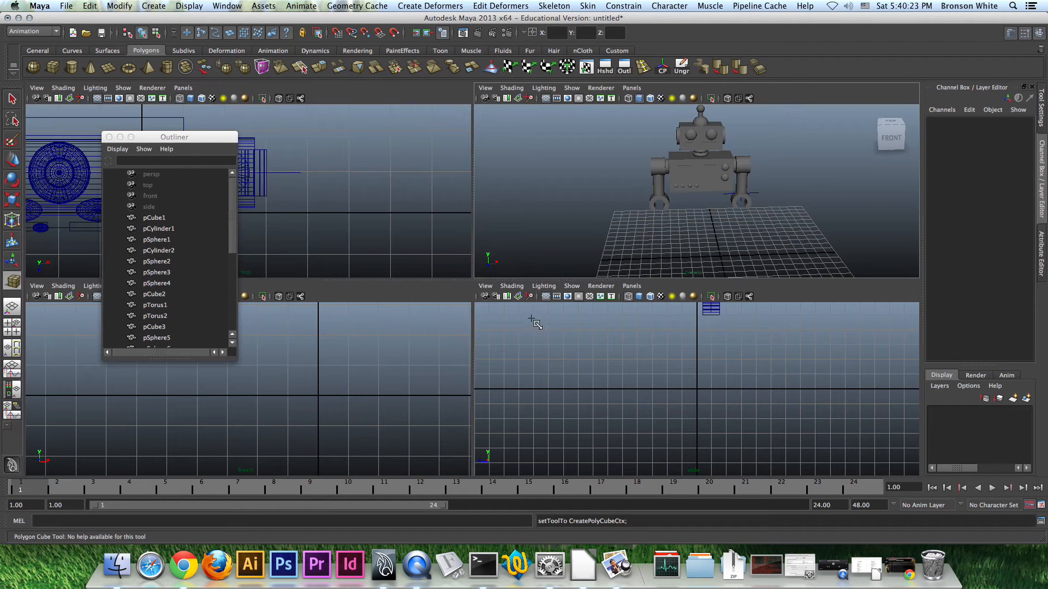
pyautogui.press('space')
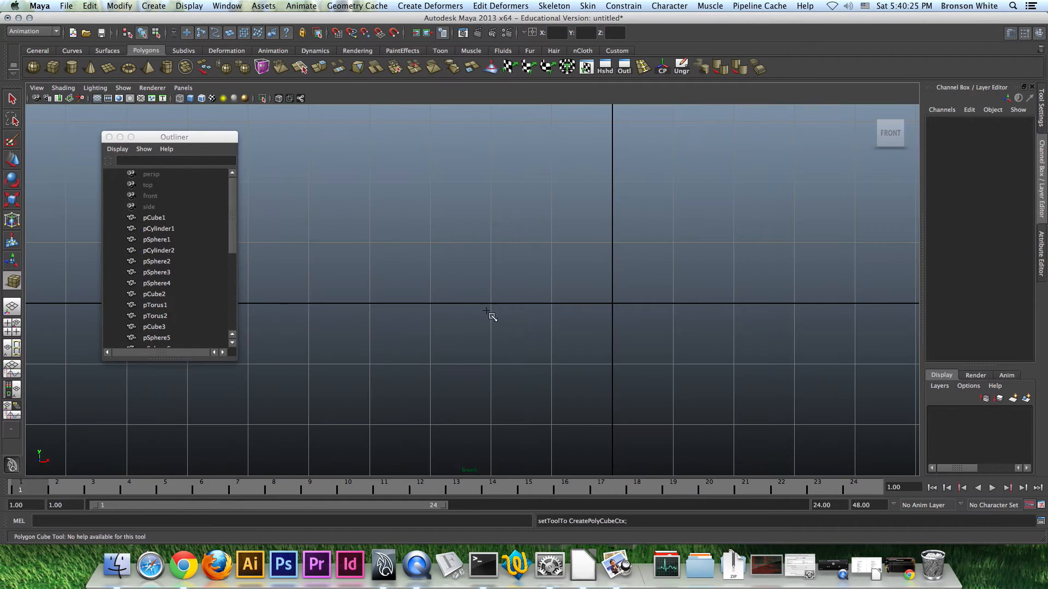
pyautogui.press('a')
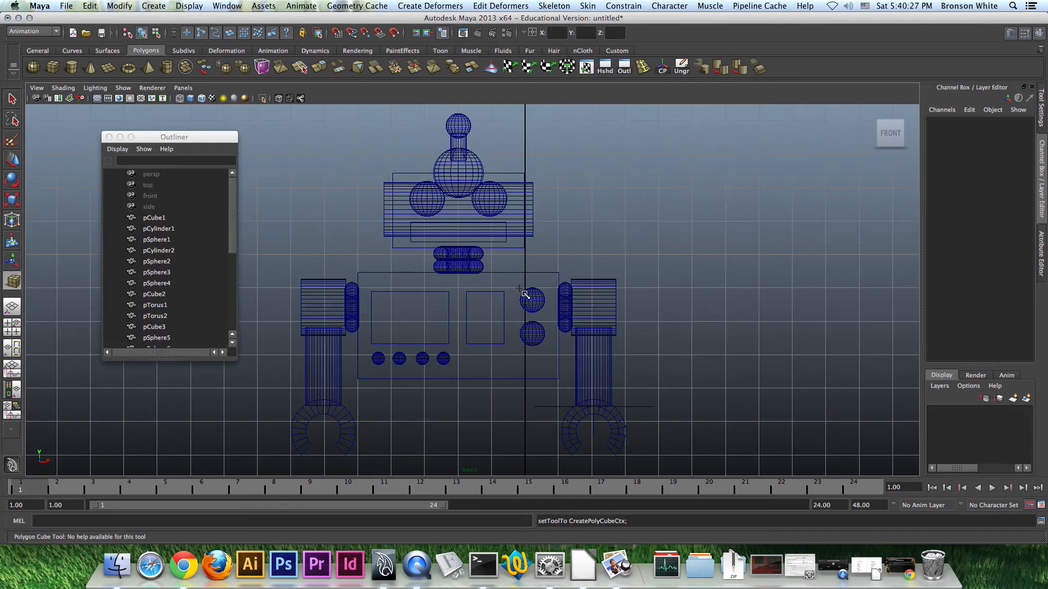
pyautogui.keyDown('alt'); pyautogui.moveTo(551, 349); pyautogui.dragTo(577, 240, button='middle'); pyautogui.keyUp('alt')
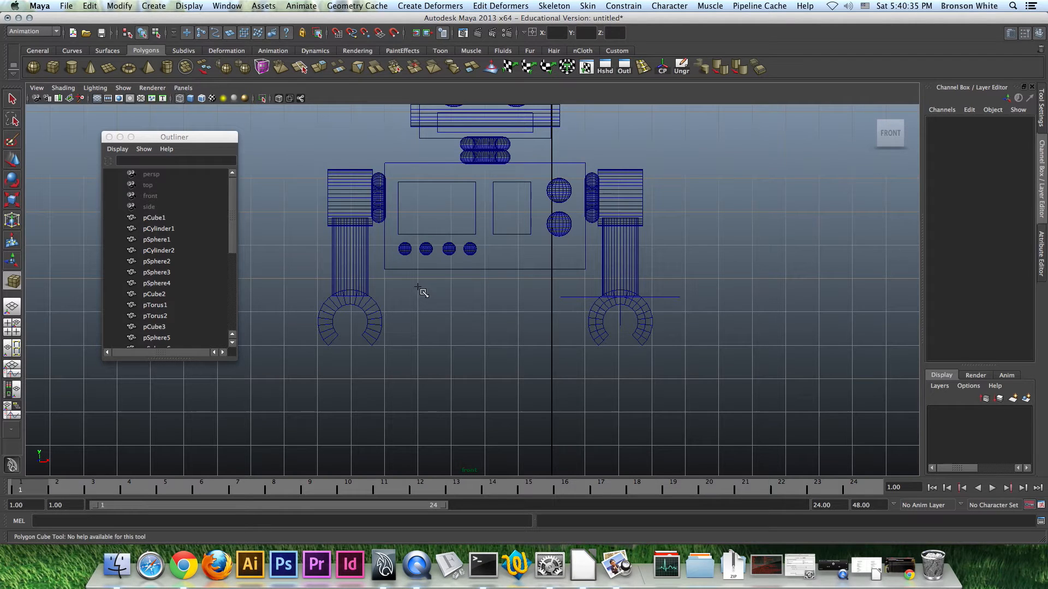
pyautogui.moveTo(417, 287); pyautogui.dragTo(551, 384)
pyautogui.press('space')
pyautogui.press('space')
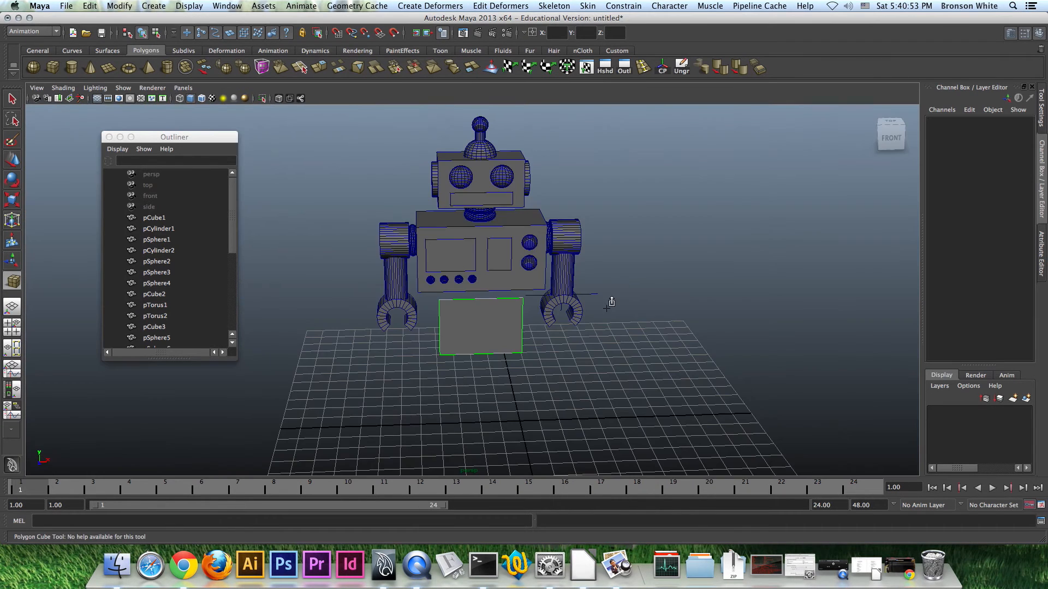
pyautogui.keyDown('alt'); pyautogui.moveTo(611, 302); pyautogui.dragTo(524, 300); pyautogui.keyUp('alt')
pyautogui.moveTo(409, 315); pyautogui.dragTo(507, 324)
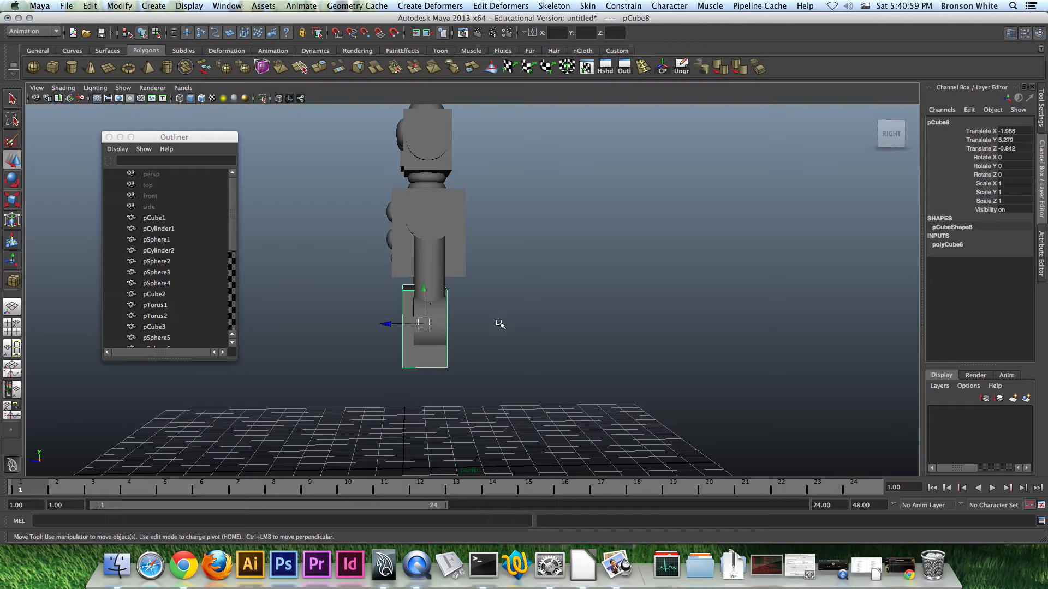
# Scale the cube below the body to about 1.19 in X, 0.79 in Y and 1.3 in Z, and check its proportions
pyautogui.press('r')
pyautogui.moveTo(377, 326); pyautogui.dragTo(603, 333)
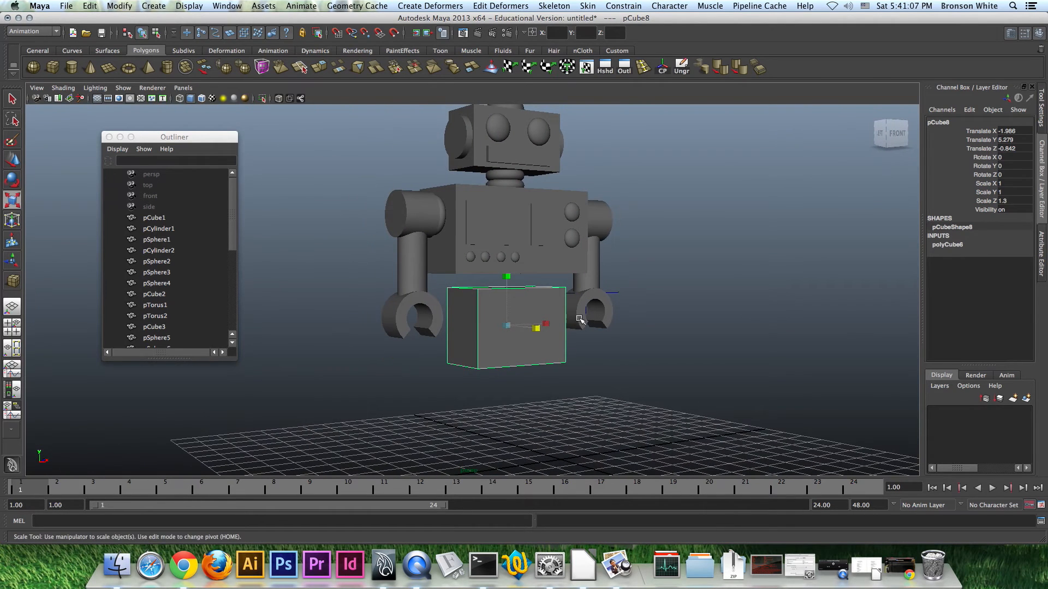
pyautogui.moveTo(506, 276); pyautogui.dragTo(507, 287)
pyautogui.keyDown('alt'); pyautogui.moveTo(565, 326); pyautogui.dragTo(529, 329); pyautogui.keyUp('alt')
pyautogui.keyDown('alt'); pyautogui.moveTo(543, 341); pyautogui.dragTo(519, 346); pyautogui.keyUp('alt')
pyautogui.keyDown('alt'); pyautogui.moveTo(539, 365); pyautogui.dragTo(547, 340, button='middle'); pyautogui.keyUp('alt')
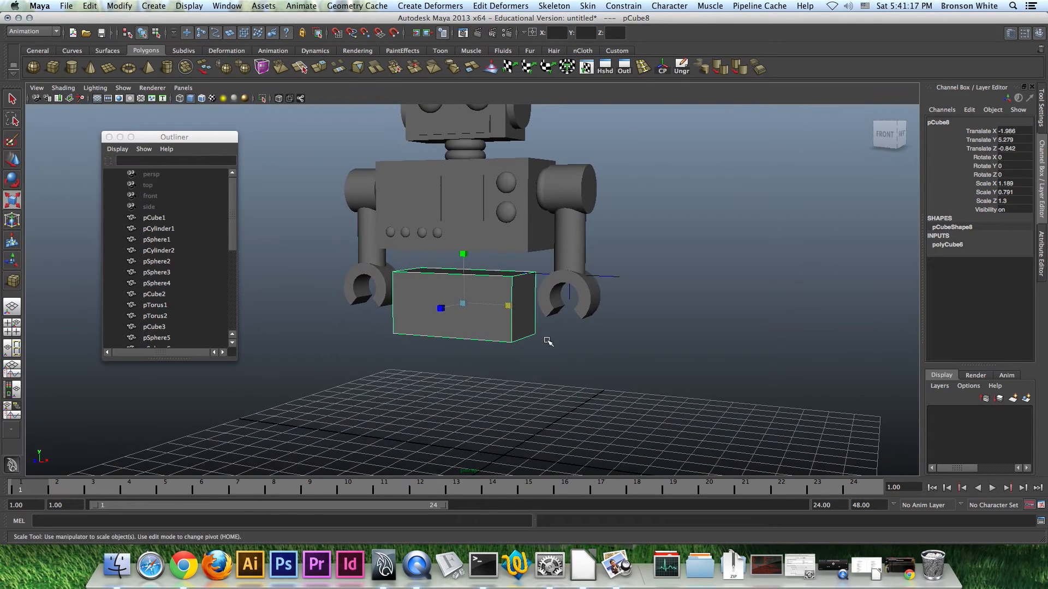
pyautogui.keyDown('alt'); pyautogui.moveTo(544, 343); pyautogui.dragTo(587, 345); pyautogui.keyUp('alt')
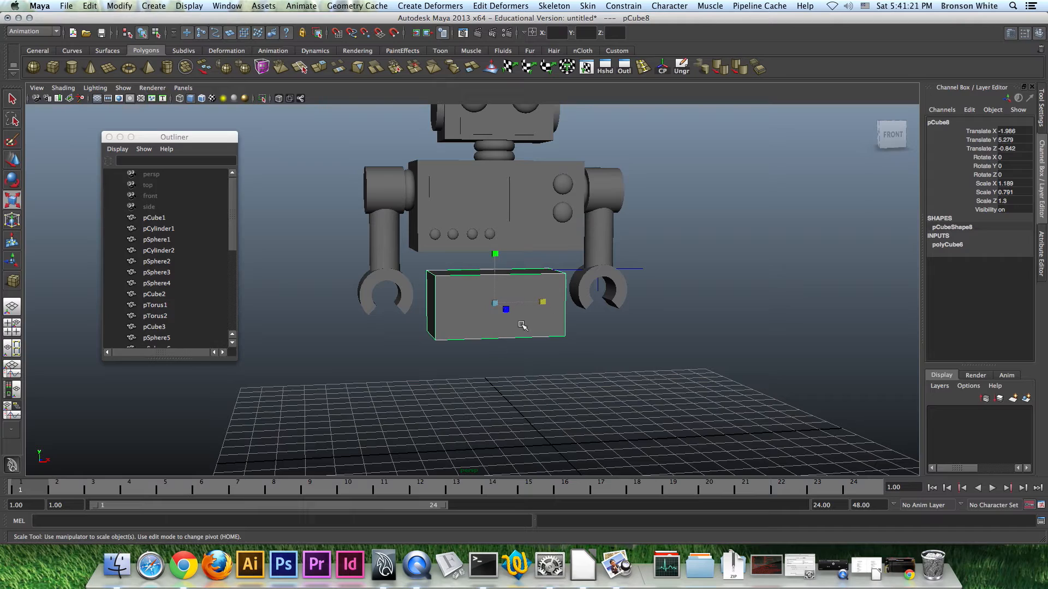
pyautogui.moveTo(576, 366)
pyautogui.keyDown('alt'); pyautogui.mouseDown()
pyautogui.moveTo(636, 363)
pyautogui.moveTo(568, 367)
pyautogui.moveTo(580, 369)
pyautogui.mouseUp(); pyautogui.keyUp('alt')
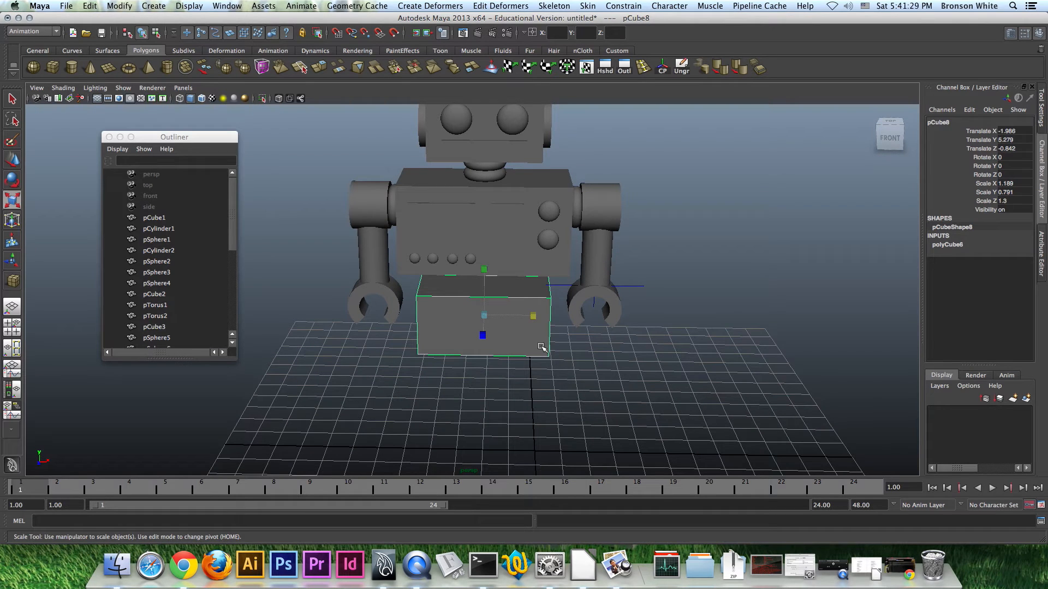
# Delete the cube below the robot's body
pyautogui.press('Delete')
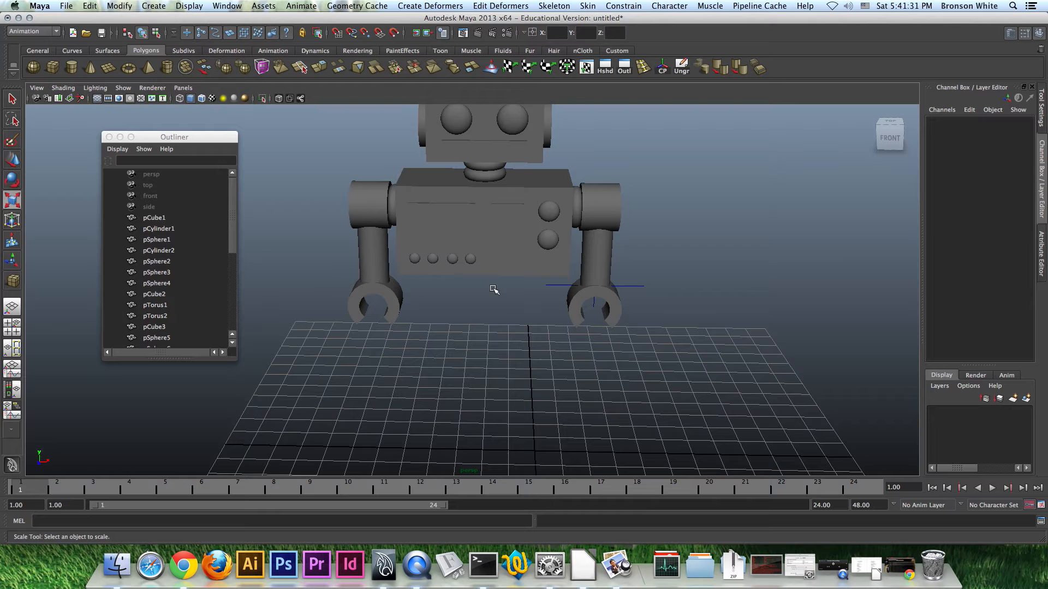
pyautogui.keyDown('alt'); pyautogui.moveTo(532, 335); pyautogui.dragTo(480, 312); pyautogui.keyUp('alt')
pyautogui.press('r')
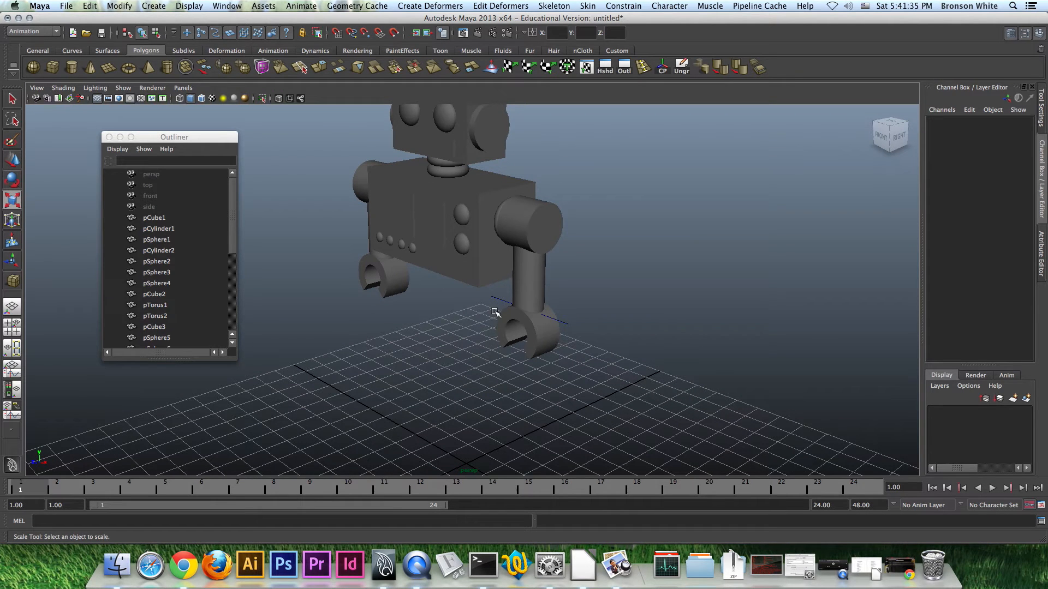
# Duplicate the robot's shoulder cylinder and place the copy centrally below the body at about X -1.901 and Y 5.628
pyautogui.keyDown('alt'); pyautogui.moveTo(532, 235); pyautogui.dragTo(578, 213); pyautogui.keyUp('alt')
pyautogui.click(577, 212)
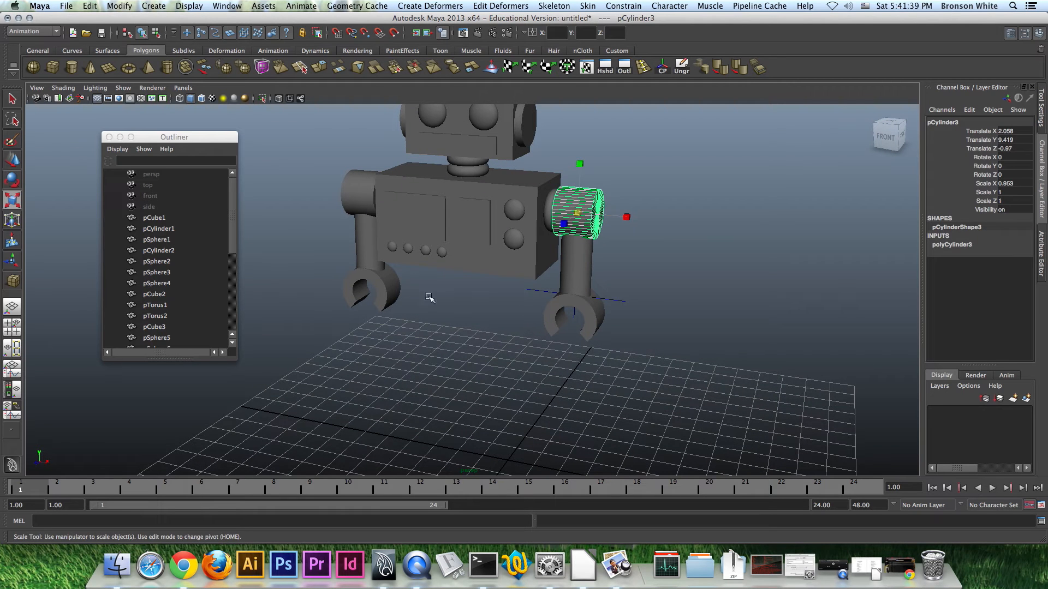
pyautogui.keyDown('alt'); pyautogui.moveTo(481, 331); pyautogui.dragTo(518, 322); pyautogui.keyUp('alt')
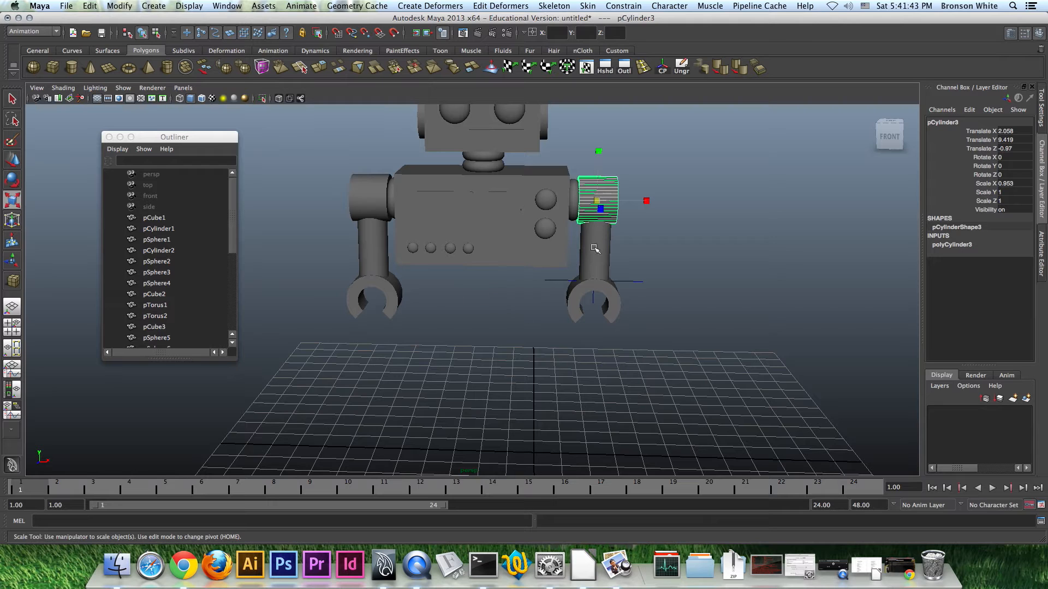
pyautogui.keyDown('alt'); pyautogui.moveTo(517, 313); pyautogui.dragTo(528, 314); pyautogui.keyUp('alt')
pyautogui.moveTo(560, 357)
pyautogui.keyDown('alt'); pyautogui.mouseDown()
pyautogui.moveTo(568, 343)
pyautogui.moveTo(542, 355)
pyautogui.moveTo(553, 343)
pyautogui.mouseUp(); pyautogui.keyUp('alt')
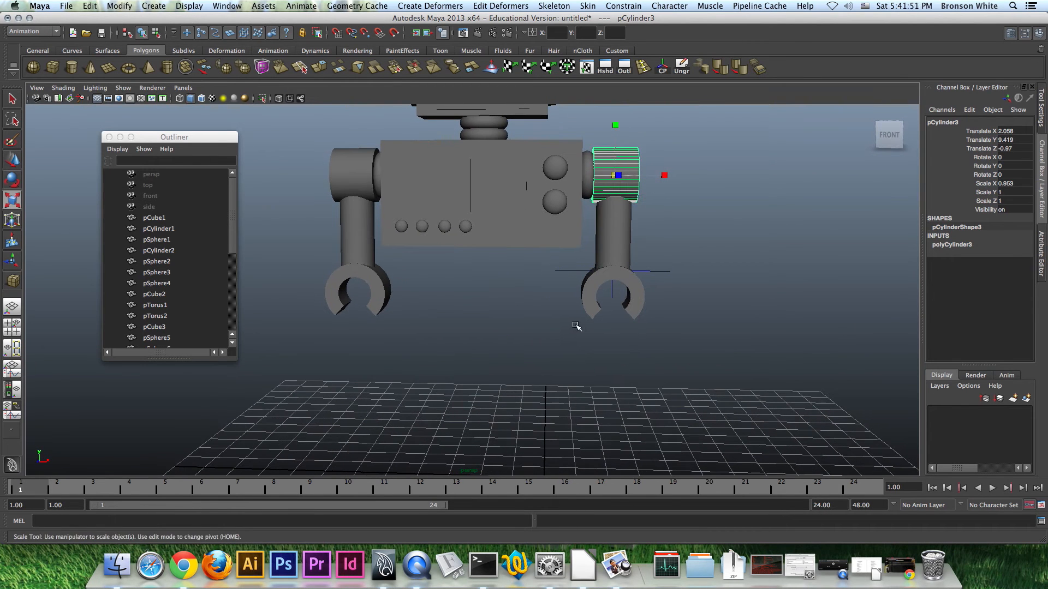
pyautogui.keyDown('alt'); pyautogui.moveTo(578, 270); pyautogui.dragTo(588, 269); pyautogui.keyUp('alt')
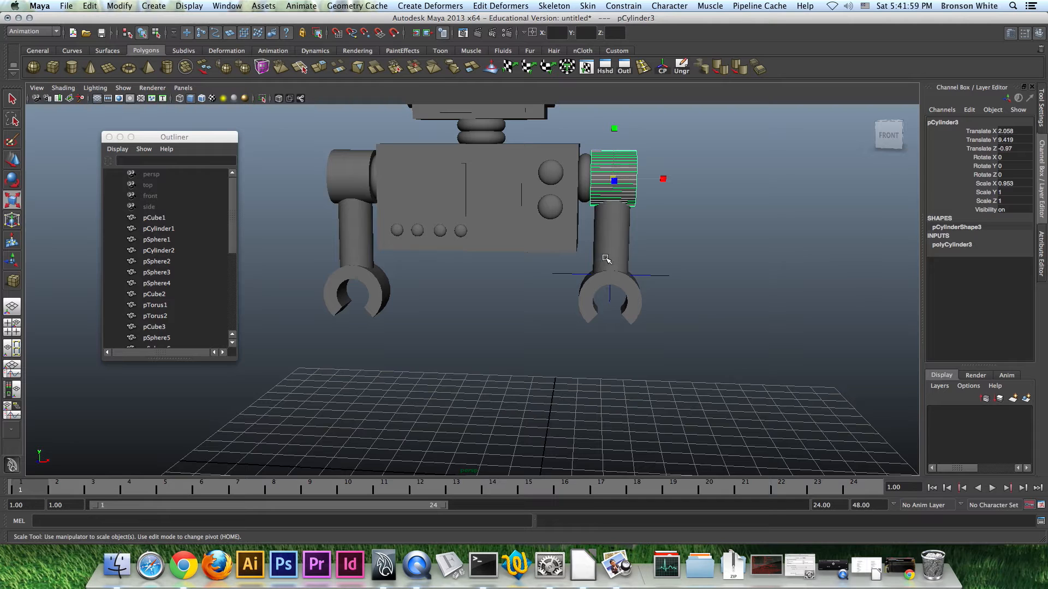
pyautogui.hotkey('ctrl', 'd')
pyautogui.press('w')
pyautogui.moveTo(620, 141); pyautogui.dragTo(664, 297)
# Scale the cylinder below the body to about 3.371 in X and 1.492 in Y and Z
pyautogui.press('r')
pyautogui.keyDown('alt'); pyautogui.moveTo(591, 328); pyautogui.dragTo(551, 311); pyautogui.keyUp('alt')
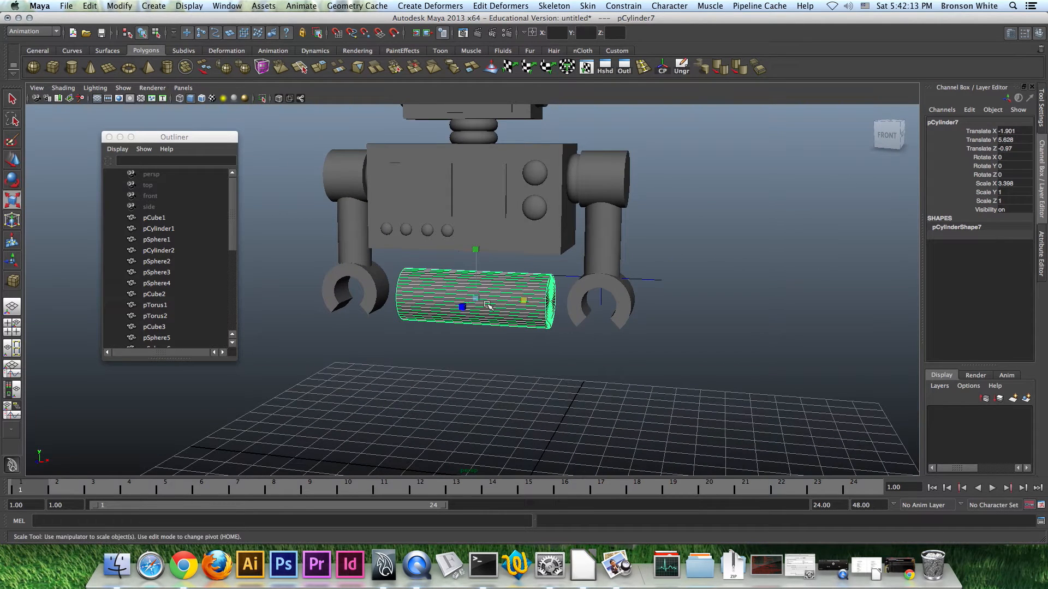
pyautogui.moveTo(478, 299)
pyautogui.mouseDown()
pyautogui.moveTo(537, 300)
pyautogui.moveTo(498, 318)
pyautogui.moveTo(393, 314)
pyautogui.moveTo(477, 305)
pyautogui.mouseUp()
pyautogui.keyDown('alt'); pyautogui.moveTo(477, 305); pyautogui.dragTo(502, 328); pyautogui.keyUp('alt')
# Try stretching the cylinder below the body to 2.75 in Z, and undo that stretch
pyautogui.moveTo(429, 321); pyautogui.dragTo(509, 309)
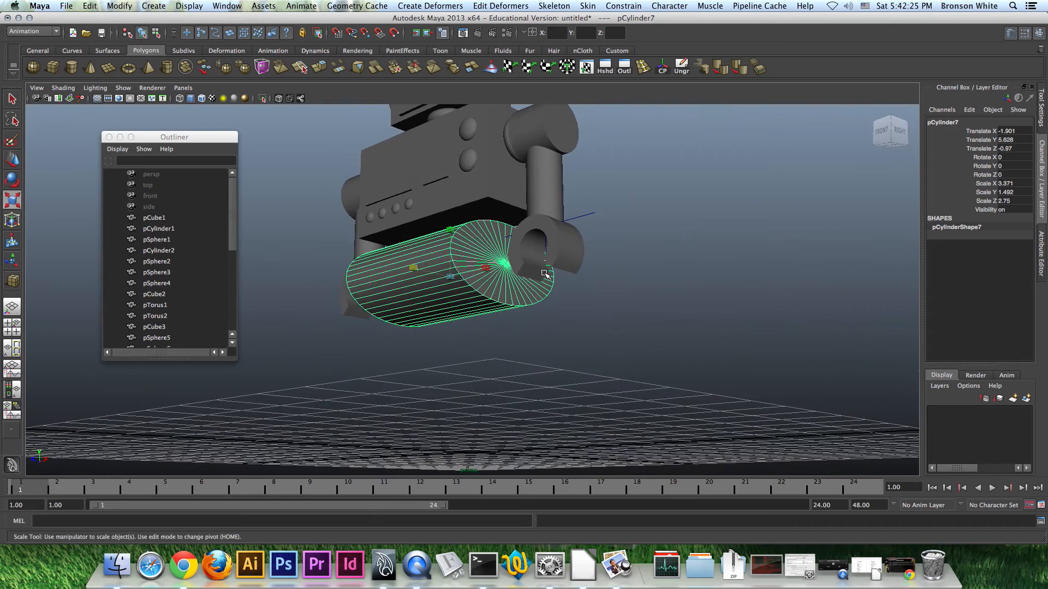
pyautogui.keyDown('alt'); pyautogui.moveTo(546, 275); pyautogui.dragTo(485, 311); pyautogui.keyUp('alt')
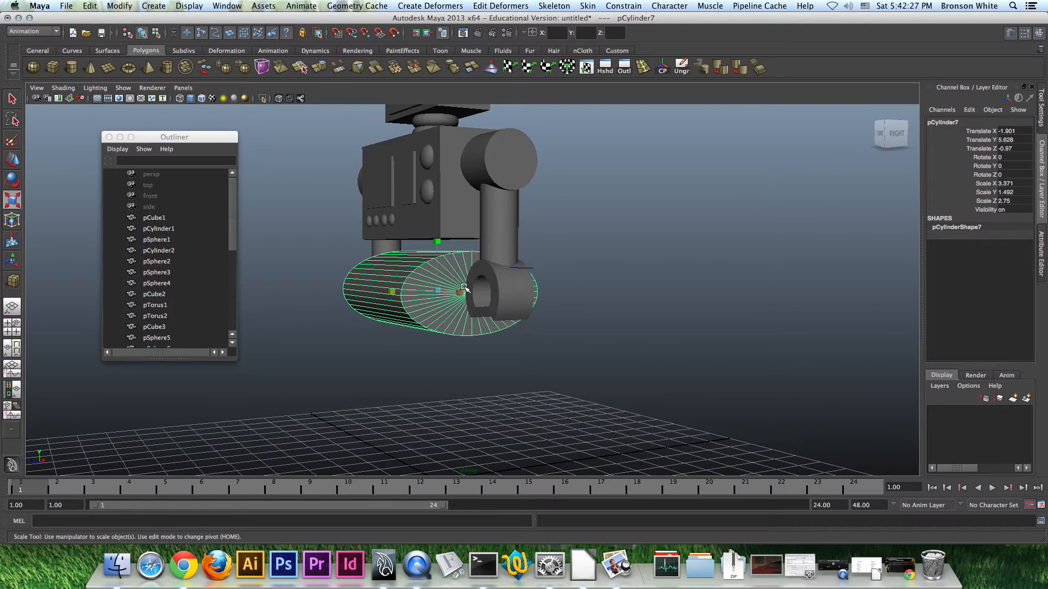
pyautogui.hotkey('ctrl', 'z')
# Center the lower cylinder on the robot's body in X with the Align Tool
pyautogui.keyDown('alt'); pyautogui.moveTo(441, 307); pyautogui.dragTo(542, 305); pyautogui.keyUp('alt')
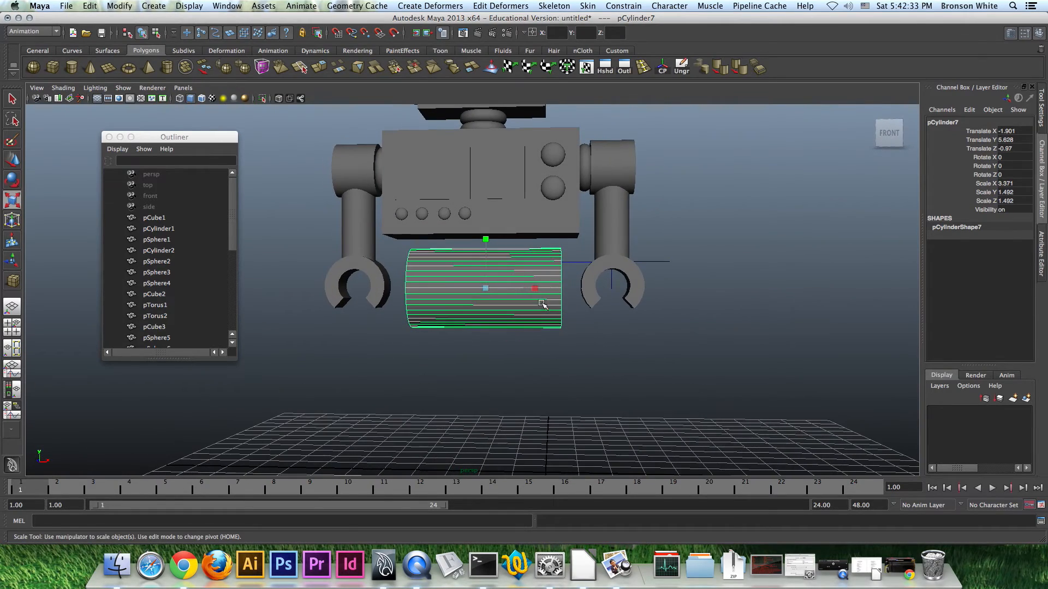
pyautogui.click(551, 228)
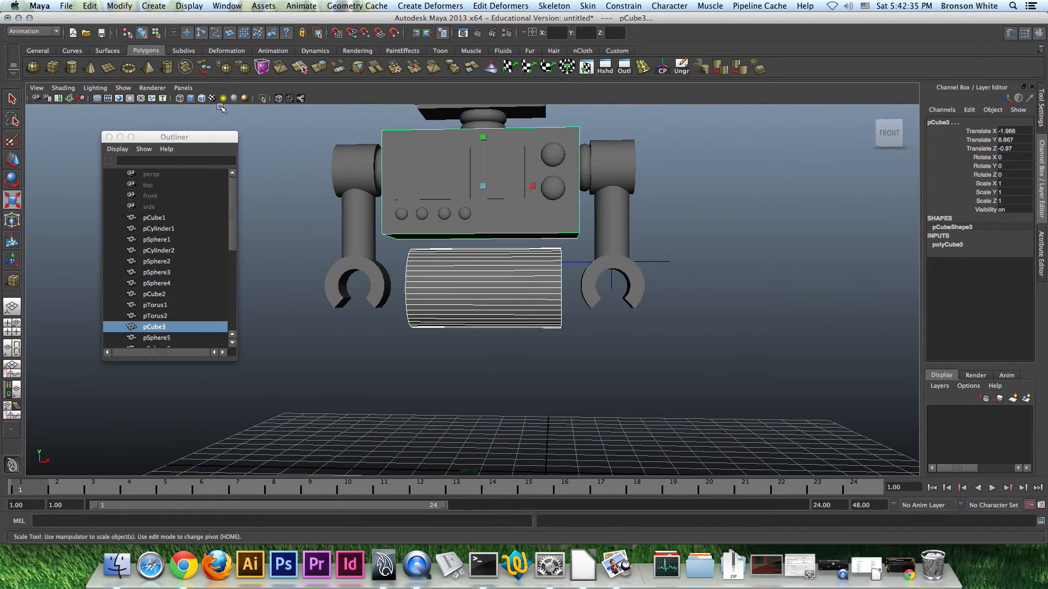
pyautogui.click(119, 6)
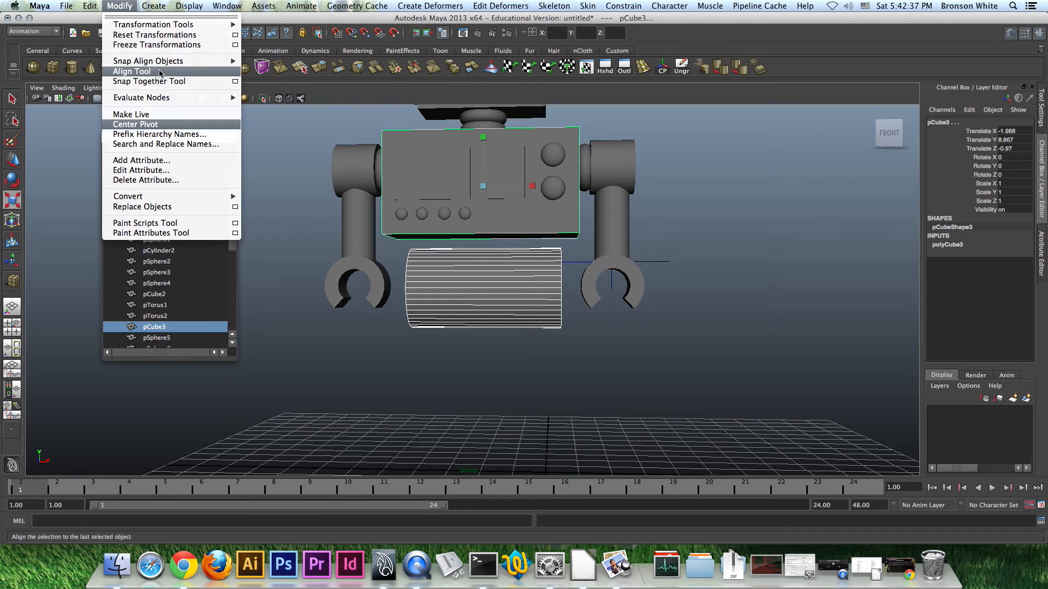
pyautogui.click(142, 71)
pyautogui.keyDown('alt'); pyautogui.moveTo(507, 298); pyautogui.dragTo(539, 291); pyautogui.keyUp('alt')
pyautogui.click(487, 140)
# Lower the cylinder below the body to about 5.349 in Y and check its placement
pyautogui.press('w')
pyautogui.click(549, 302)
pyautogui.moveTo(496, 255); pyautogui.dragTo(460, 308)
pyautogui.keyDown('alt'); pyautogui.moveTo(509, 309); pyautogui.dragTo(512, 309); pyautogui.keyUp('alt')
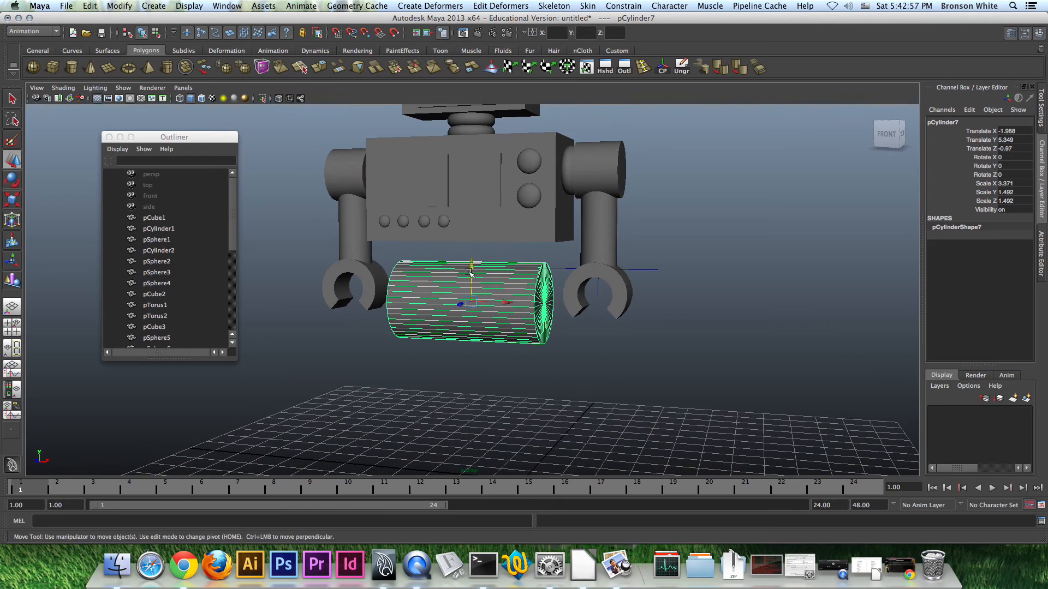
pyautogui.keyDown('alt'); pyautogui.moveTo(501, 272); pyautogui.dragTo(532, 249); pyautogui.keyUp('alt')
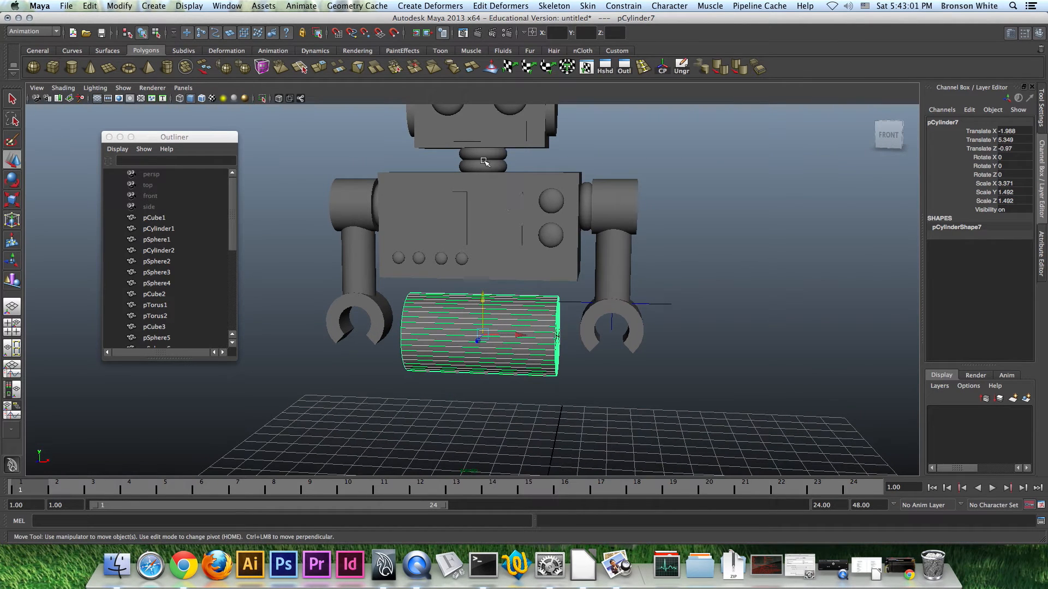
pyautogui.keyDown('alt'); pyautogui.moveTo(525, 349); pyautogui.dragTo(546, 344); pyautogui.keyUp('alt')
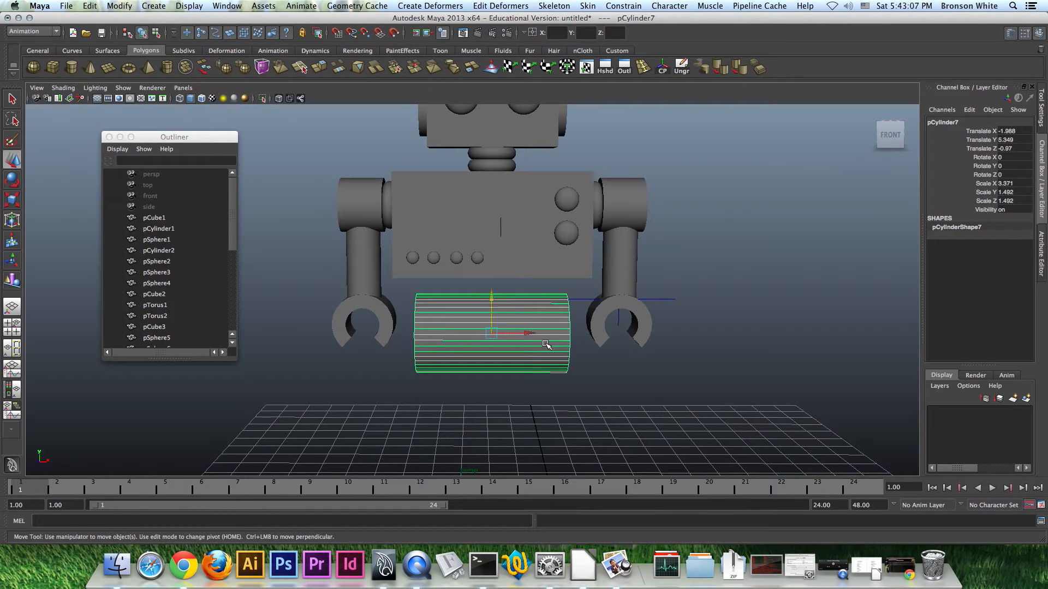
pyautogui.keyDown('alt'); pyautogui.moveTo(604, 337); pyautogui.dragTo(573, 384); pyautogui.keyUp('alt')
pyautogui.click(662, 368)
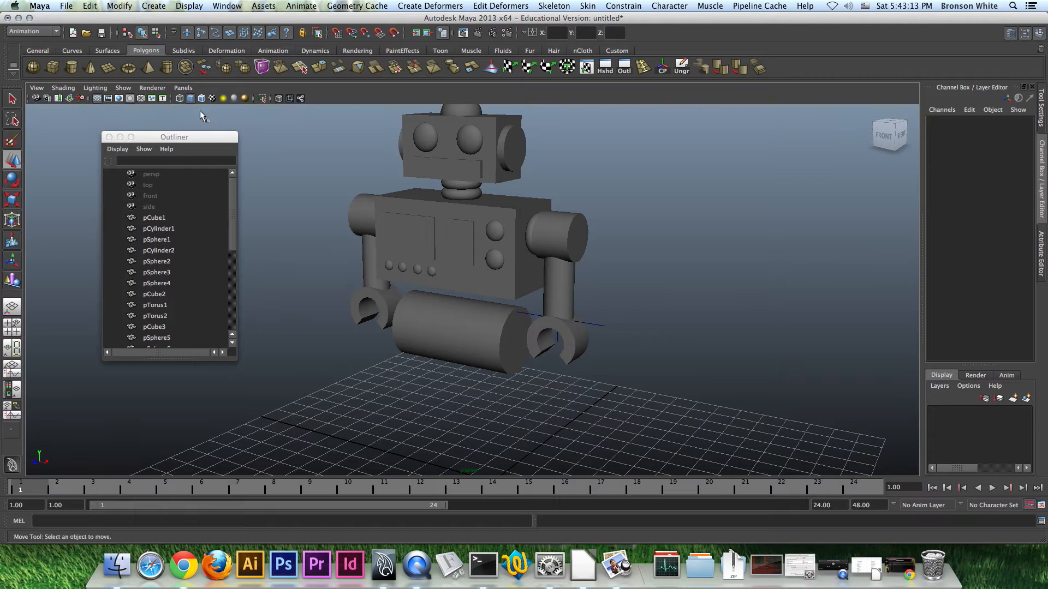
# Draw a polygon cylinder in the top view, centered under the robot's body, and give it height in the perspective view
pyautogui.click(73, 68)
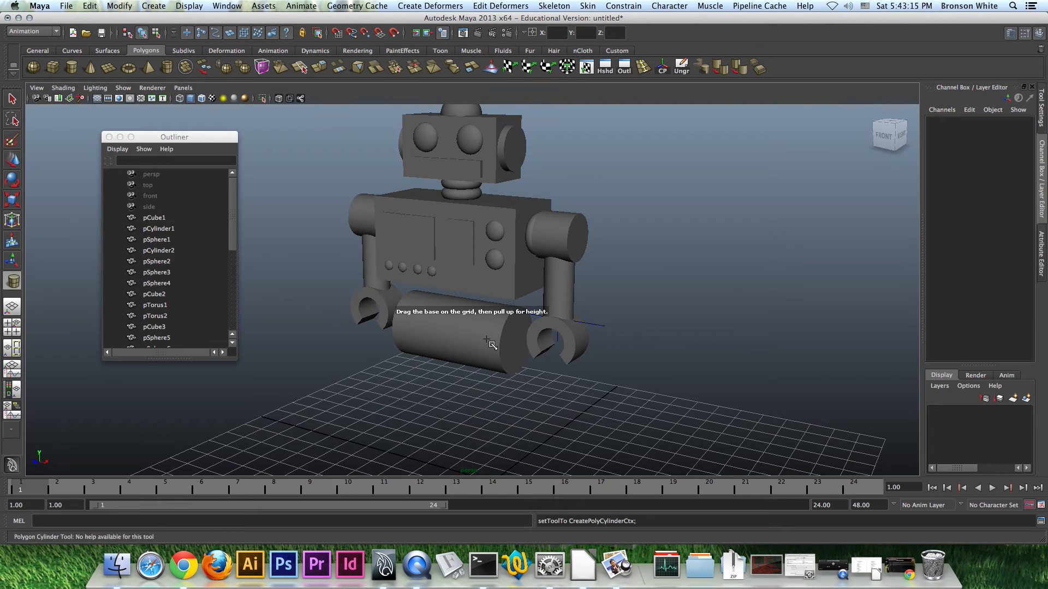
pyautogui.keyDown('alt'); pyautogui.moveTo(546, 383); pyautogui.dragTo(592, 414); pyautogui.keyUp('alt')
pyautogui.press('space')
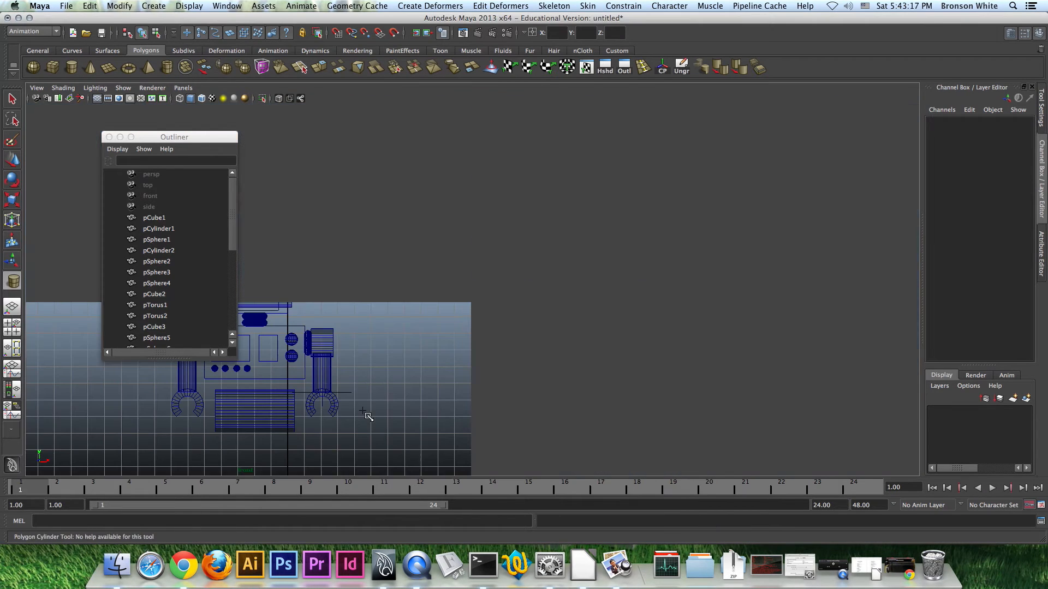
pyautogui.press('space')
pyautogui.keyDown('alt'); pyautogui.moveTo(402, 275); pyautogui.dragTo(628, 291, button='middle'); pyautogui.keyUp('alt')
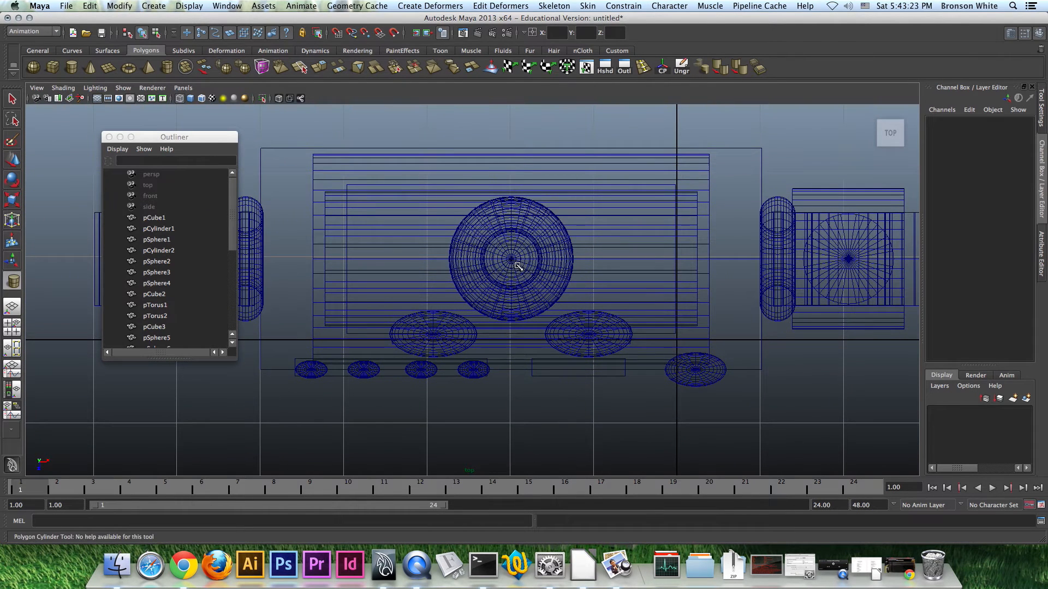
pyautogui.moveTo(513, 261); pyautogui.dragTo(575, 271)
pyautogui.press('space')
pyautogui.press('space')
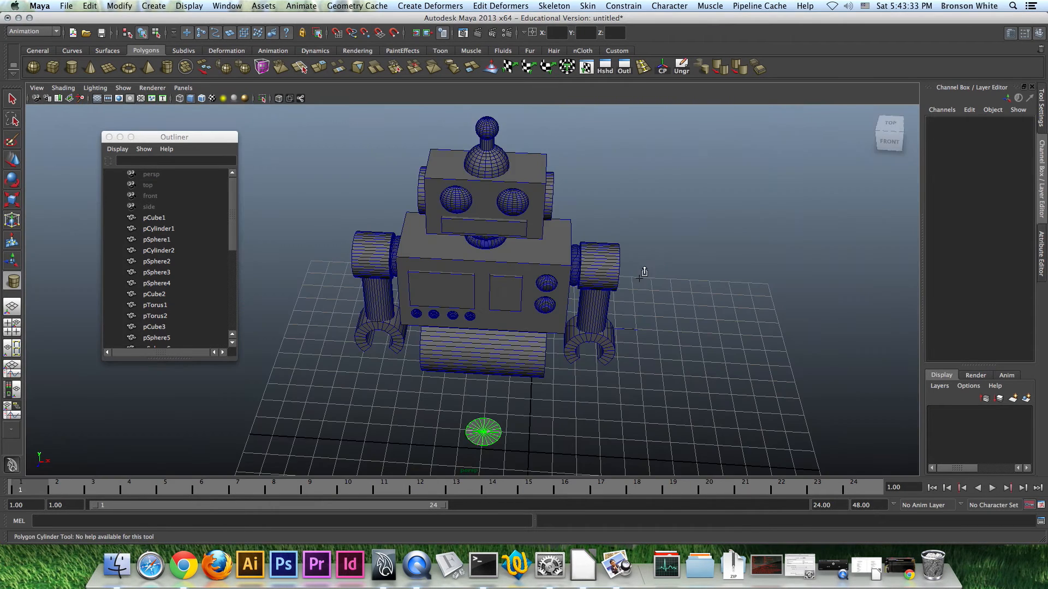
pyautogui.keyDown('alt'); pyautogui.moveTo(639, 279); pyautogui.dragTo(663, 253); pyautogui.keyUp('alt')
# Raise the new upright cylinder to about 6.756 in Y so it connects the body and the lower cylinder
pyautogui.moveTo(502, 434); pyautogui.dragTo(502, 254)
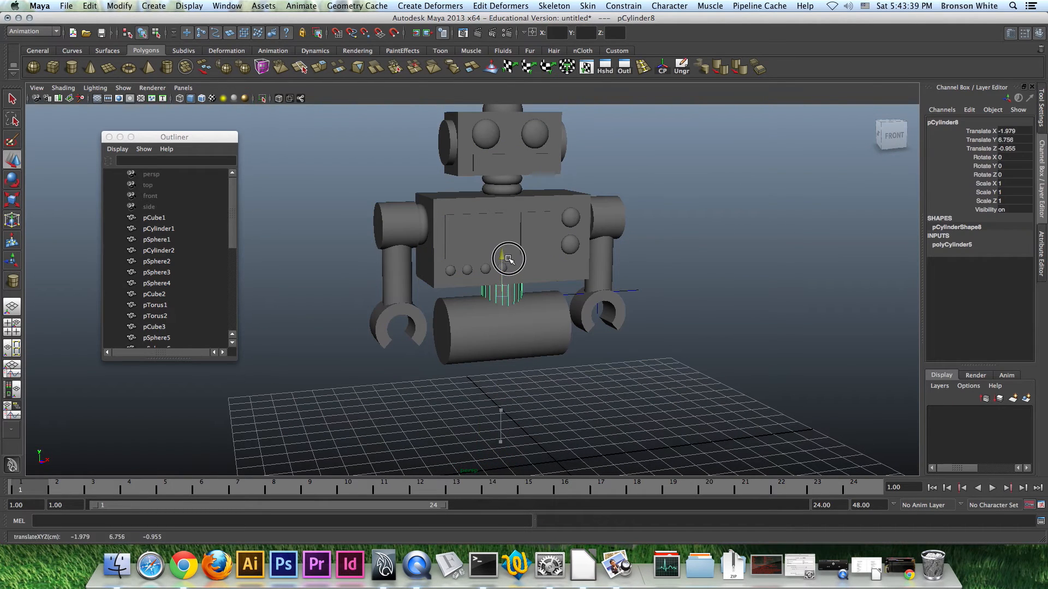
pyautogui.keyDown('alt'); pyautogui.moveTo(613, 373); pyautogui.dragTo(524, 377); pyautogui.keyUp('alt')
pyautogui.keyDown('alt'); pyautogui.moveTo(475, 378); pyautogui.dragTo(565, 341, button='right'); pyautogui.keyUp('alt')
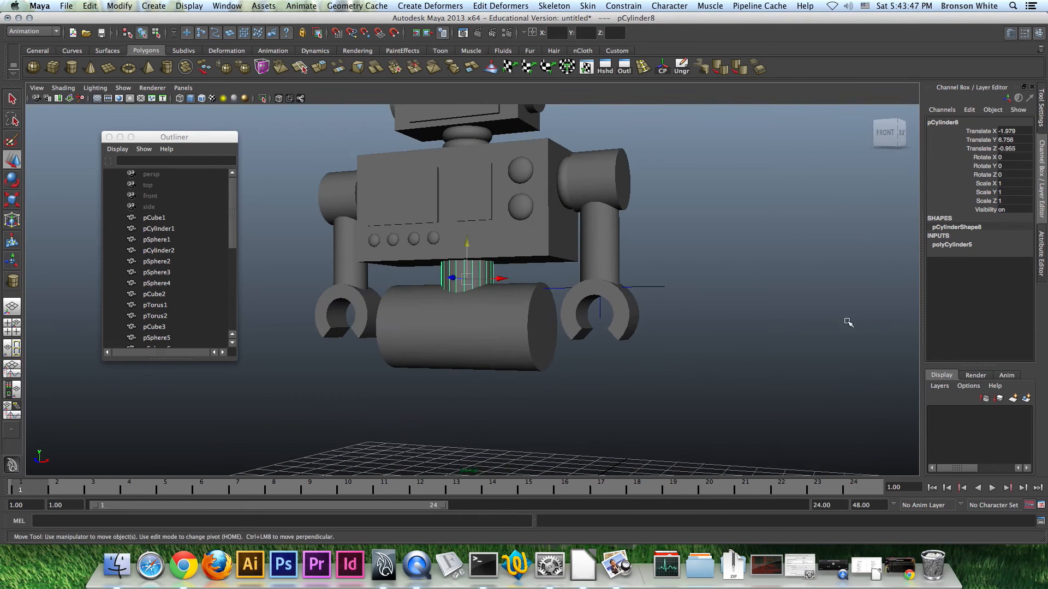
# Increase the axis subdivisions of the upright connecting cylinder
pyautogui.click(964, 249)
pyautogui.click(974, 271)
pyautogui.moveTo(851, 278); pyautogui.dragTo(882, 278, button='middle')
pyautogui.keyDown('alt'); pyautogui.moveTo(773, 261); pyautogui.dragTo(826, 279); pyautogui.keyUp('alt')
pyautogui.click(790, 259)
# Align the connecting cylinder with the center of the robot's body in X and Z using the Align Tool
pyautogui.keyDown('alt'); pyautogui.moveTo(787, 313); pyautogui.dragTo(569, 301); pyautogui.keyUp('alt')
pyautogui.click(547, 271)
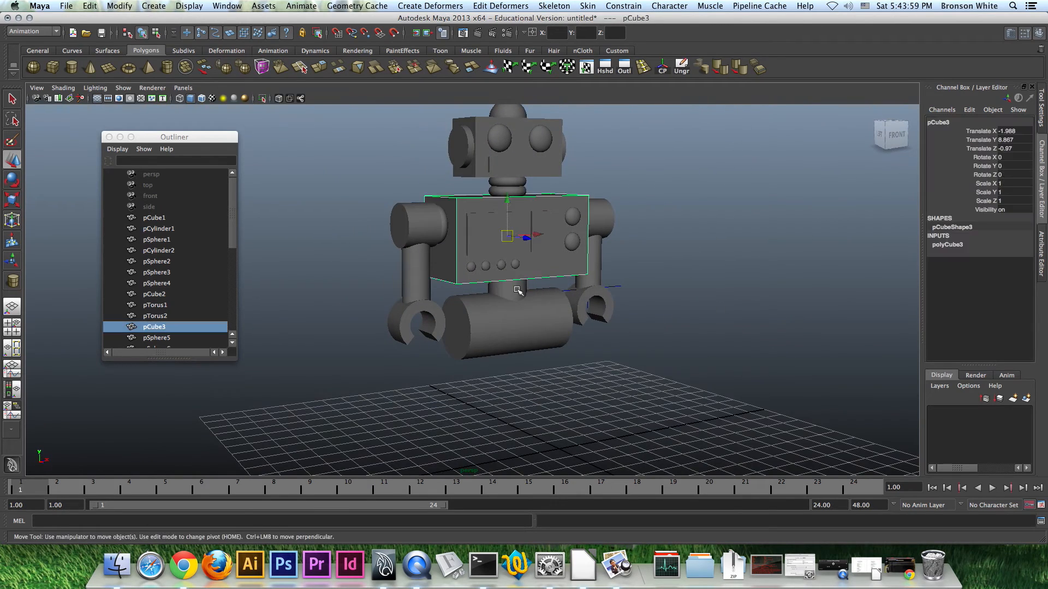
pyautogui.click(567, 269)
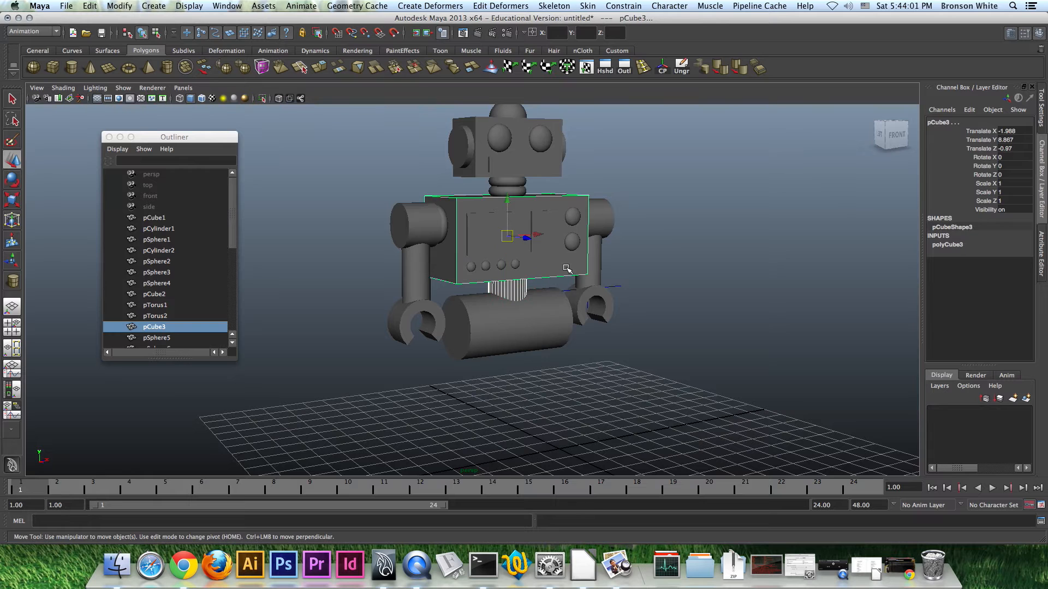
pyautogui.click(113, 6)
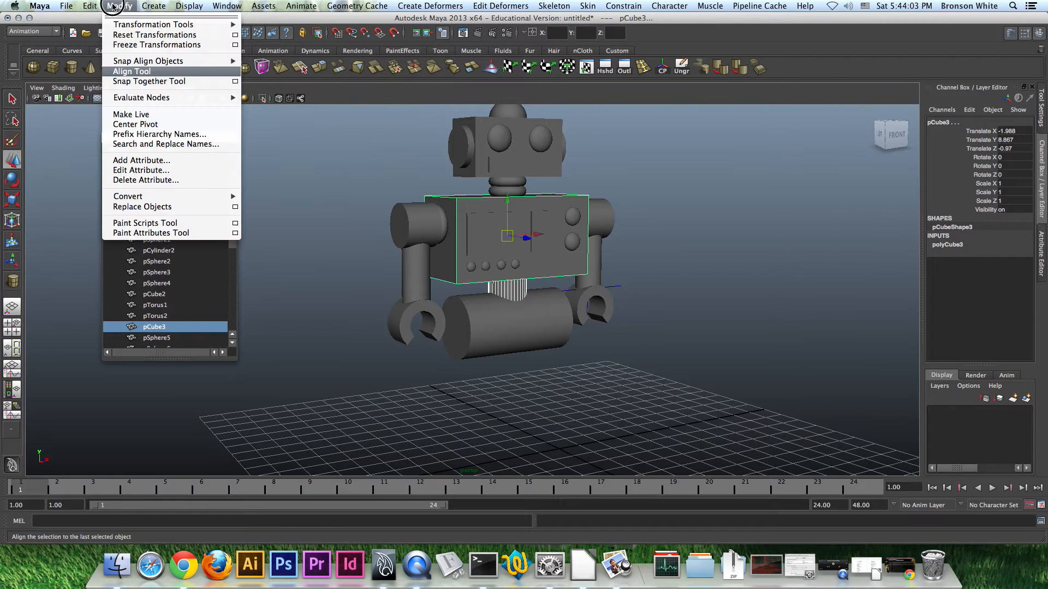
pyautogui.click(150, 72)
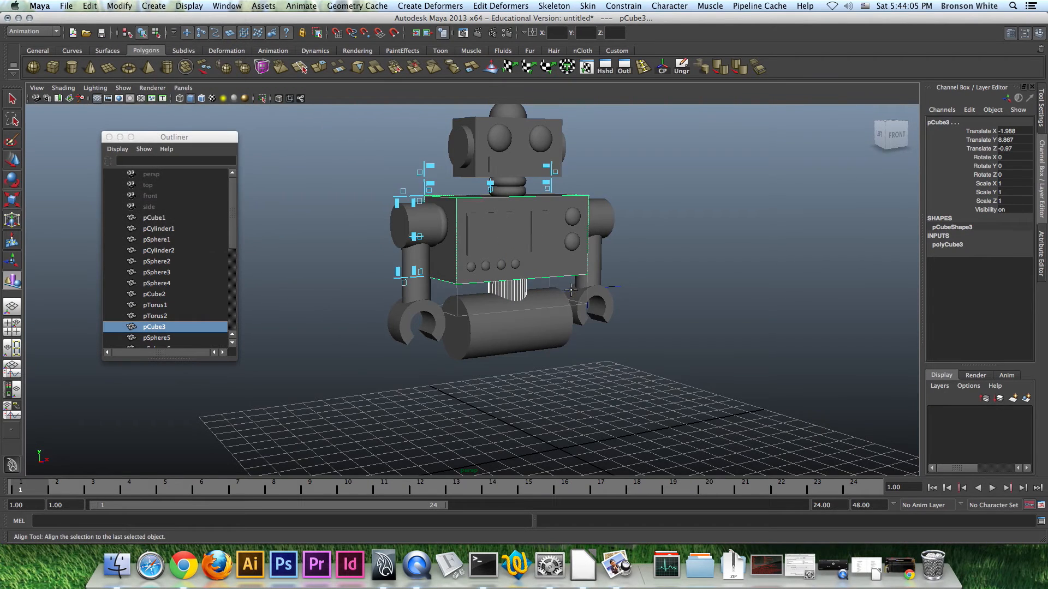
pyautogui.keyDown('alt'); pyautogui.moveTo(541, 229); pyautogui.dragTo(626, 323); pyautogui.keyUp('alt')
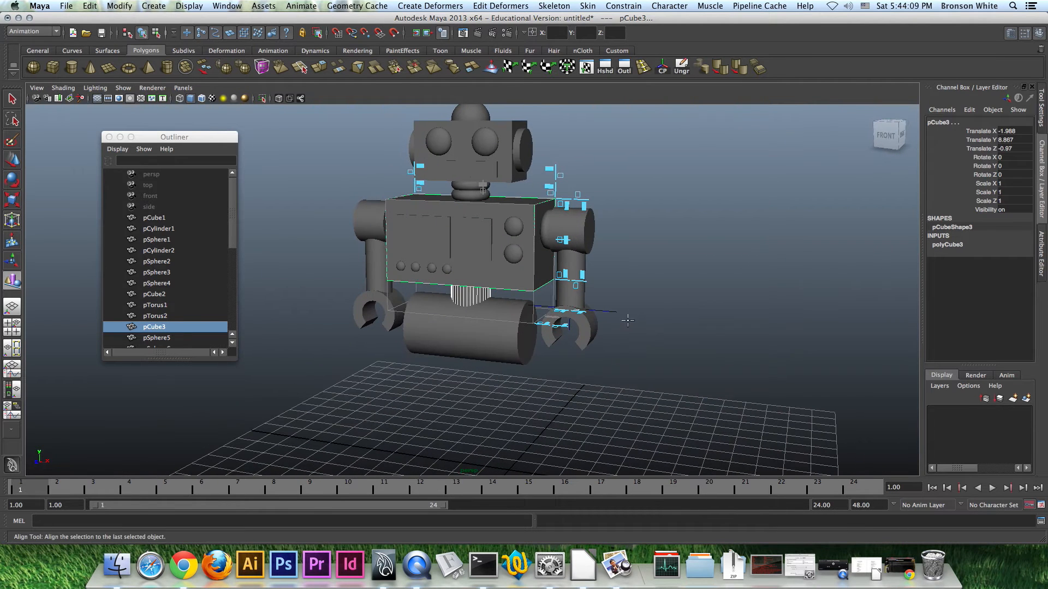
pyautogui.press('w')
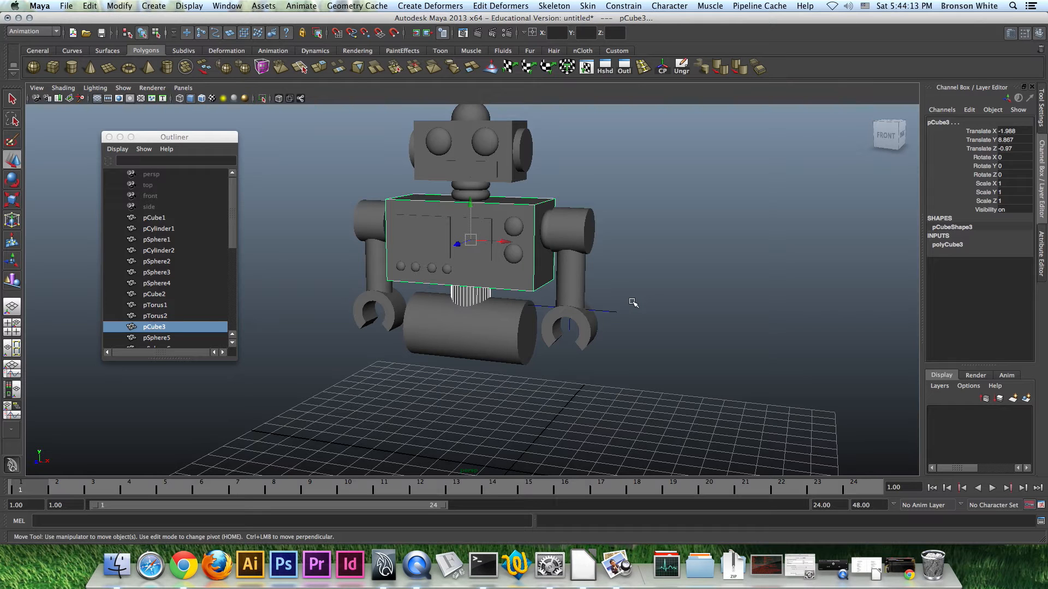
pyautogui.keyDown('alt'); pyautogui.moveTo(623, 280); pyautogui.dragTo(700, 279); pyautogui.keyUp('alt')
pyautogui.click(700, 279)
# Scale the connecting cylinder uniformly to about 1.215
pyautogui.keyDown('alt'); pyautogui.moveTo(680, 324); pyautogui.dragTo(628, 322); pyautogui.keyUp('alt')
pyautogui.keyDown('alt'); pyautogui.moveTo(568, 346); pyautogui.dragTo(561, 245); pyautogui.keyUp('alt')
pyautogui.click(519, 220)
pyautogui.press('r')
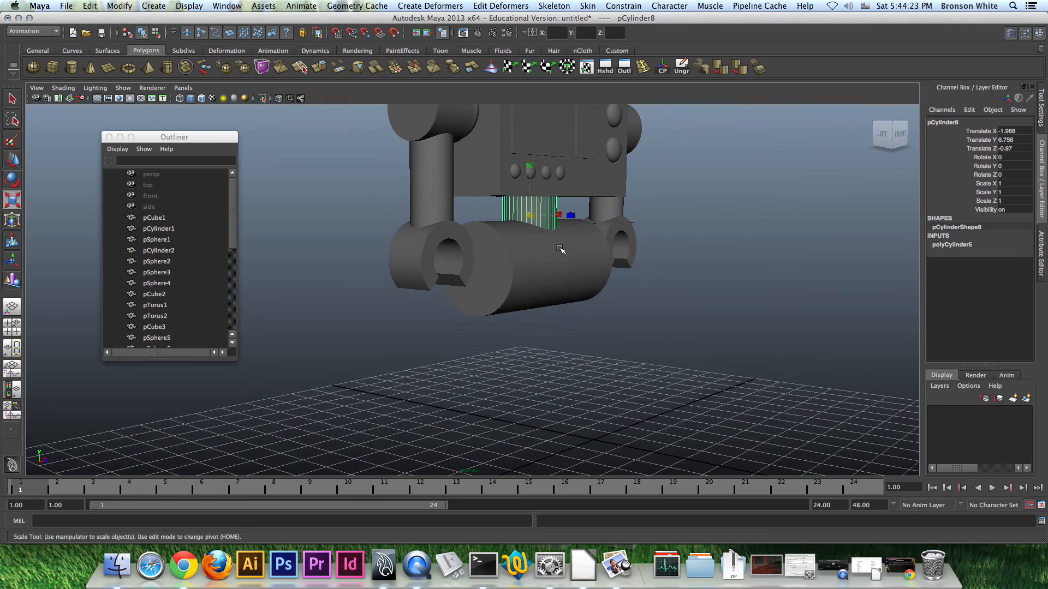
pyautogui.keyDown('alt'); pyautogui.moveTo(541, 215); pyautogui.dragTo(393, 263); pyautogui.keyUp('alt')
pyautogui.keyDown('alt'); pyautogui.moveTo(464, 272); pyautogui.dragTo(636, 244); pyautogui.keyUp('alt')
pyautogui.click(736, 251)
# Widen the horizontal lower cylinder to about 3.859 in X
pyautogui.keyDown('alt'); pyautogui.moveTo(661, 285); pyautogui.dragTo(650, 313); pyautogui.keyUp('alt')
pyautogui.scroll(4, 620, 346)
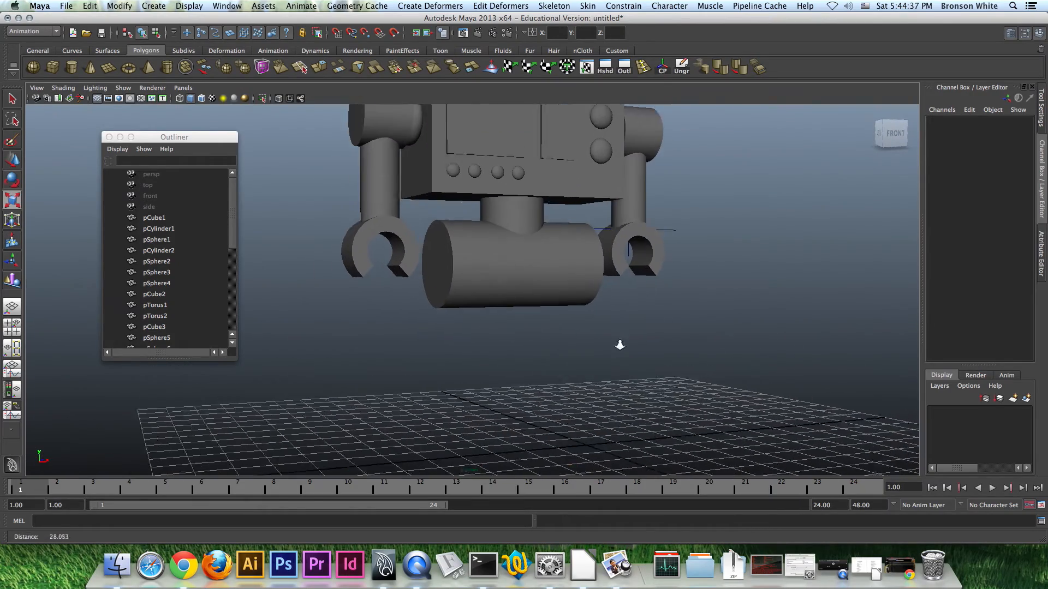
pyautogui.keyDown('alt'); pyautogui.moveTo(606, 342); pyautogui.dragTo(559, 346); pyautogui.keyUp('alt')
pyautogui.scroll(-4, 535, 346)
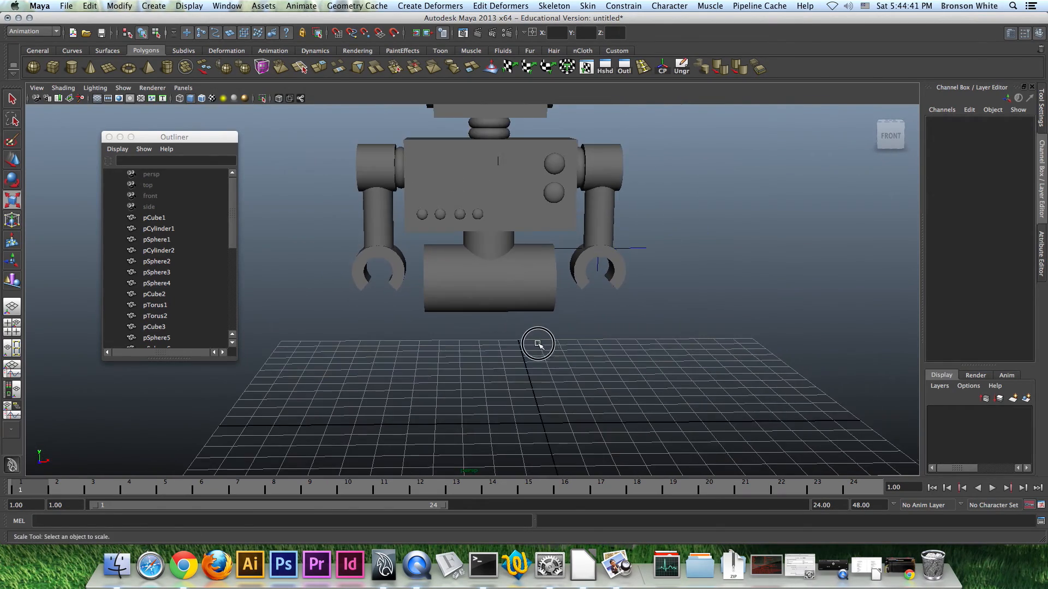
pyautogui.click(532, 280)
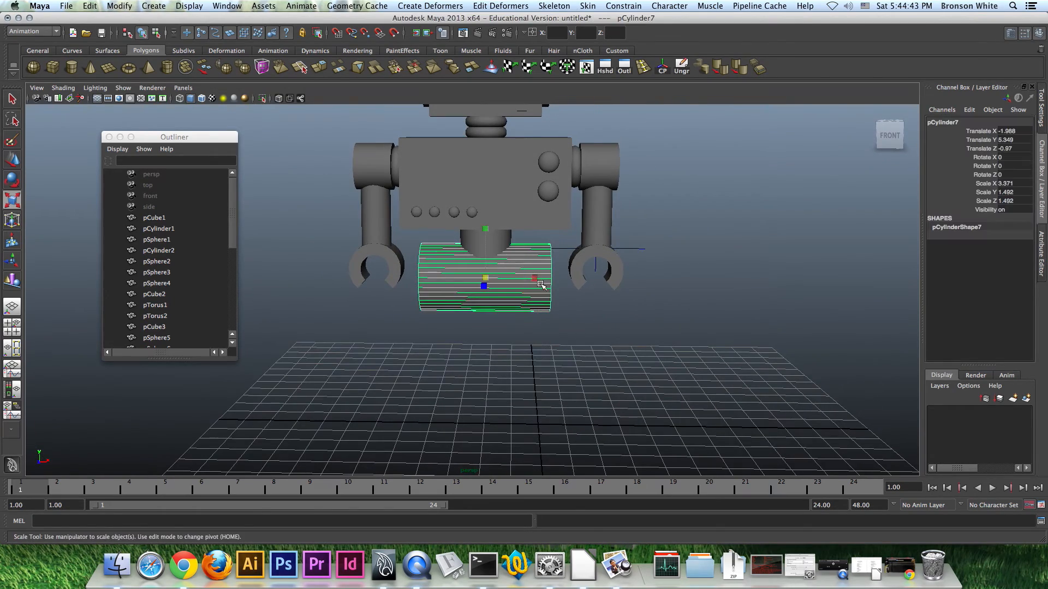
pyautogui.moveTo(538, 280); pyautogui.dragTo(561, 298)
pyautogui.moveTo(568, 336)
pyautogui.keyDown('alt'); pyautogui.mouseDown()
pyautogui.moveTo(566, 351)
pyautogui.moveTo(567, 342)
pyautogui.mouseUp(); pyautogui.keyUp('alt')
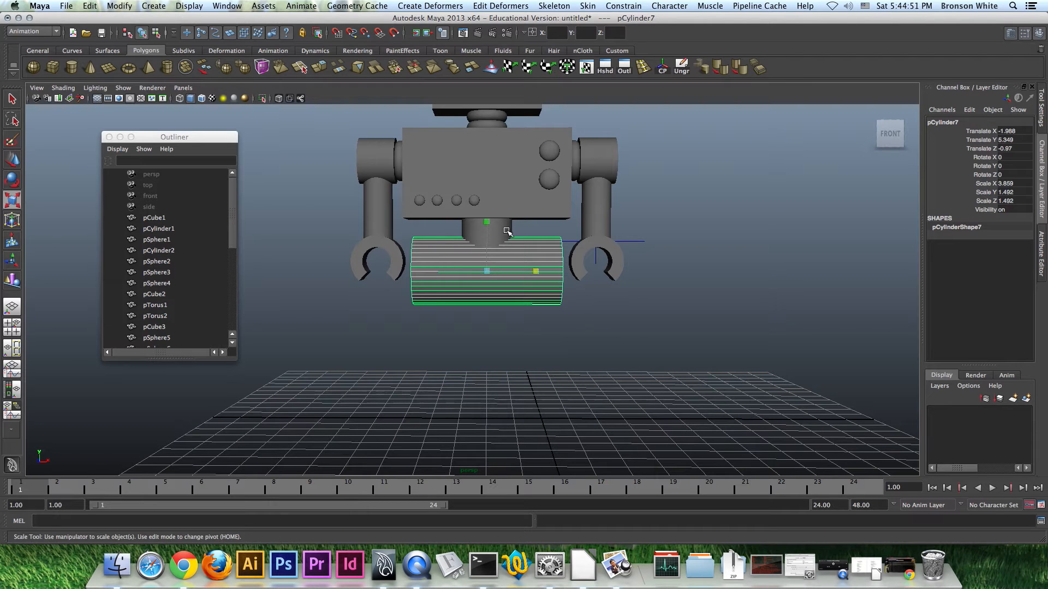
# Duplicate the connecting cylinder and move the copy beneath the horizontal cylinder as a leg, at about X -0.485 and Y 3.761
pyautogui.click(493, 241)
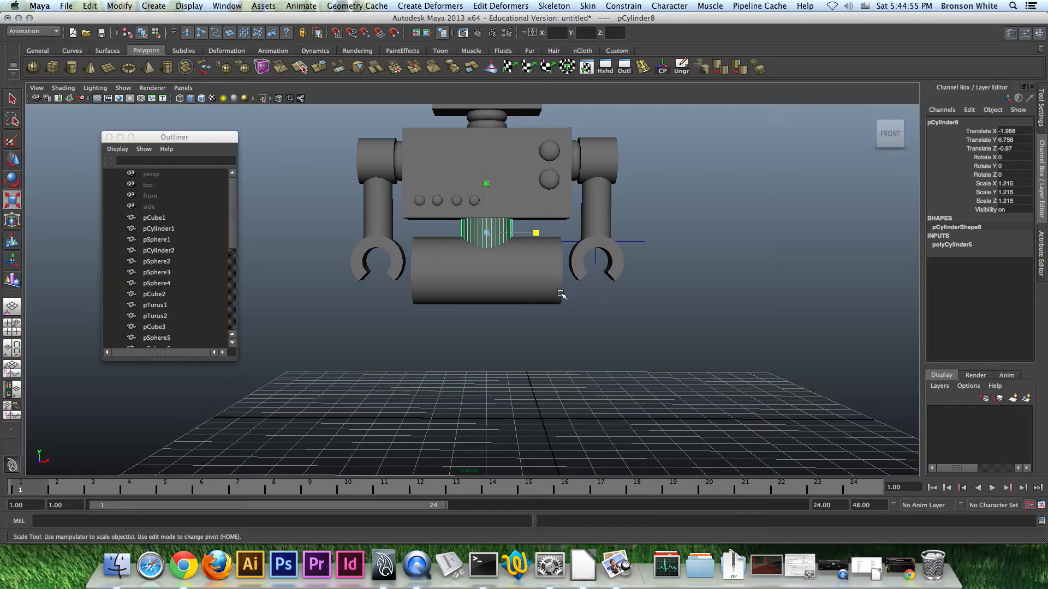
pyautogui.hotkey('ctrl', 'd')
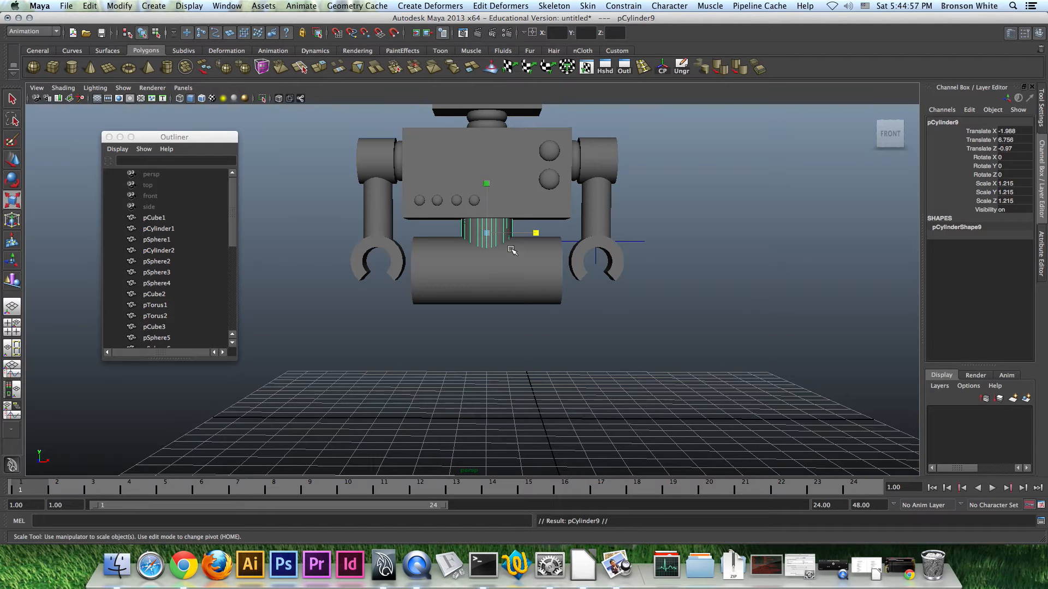
pyautogui.press('w')
pyautogui.moveTo(493, 196); pyautogui.dragTo(493, 275)
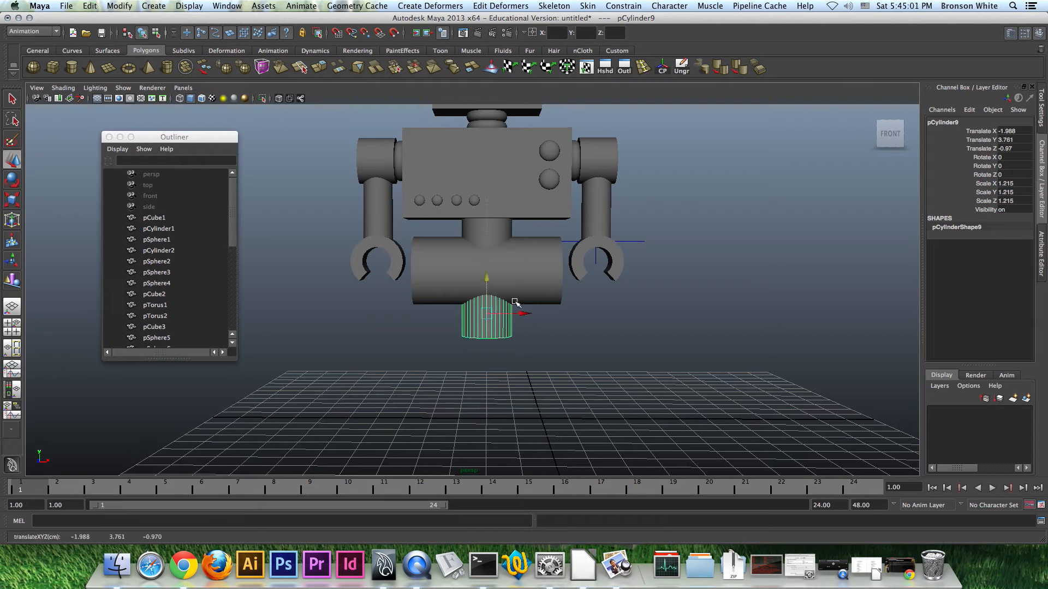
pyautogui.moveTo(525, 316); pyautogui.dragTo(563, 319)
# Lengthen the leg cylinder to a Y scale of about 3.336 and lower it to about Y 2.343
pyautogui.keyDown('alt'); pyautogui.moveTo(602, 347); pyautogui.dragTo(542, 348); pyautogui.keyUp('alt')
pyautogui.keyDown('alt'); pyautogui.moveTo(458, 323); pyautogui.dragTo(570, 360); pyautogui.keyUp('alt')
pyautogui.press('r')
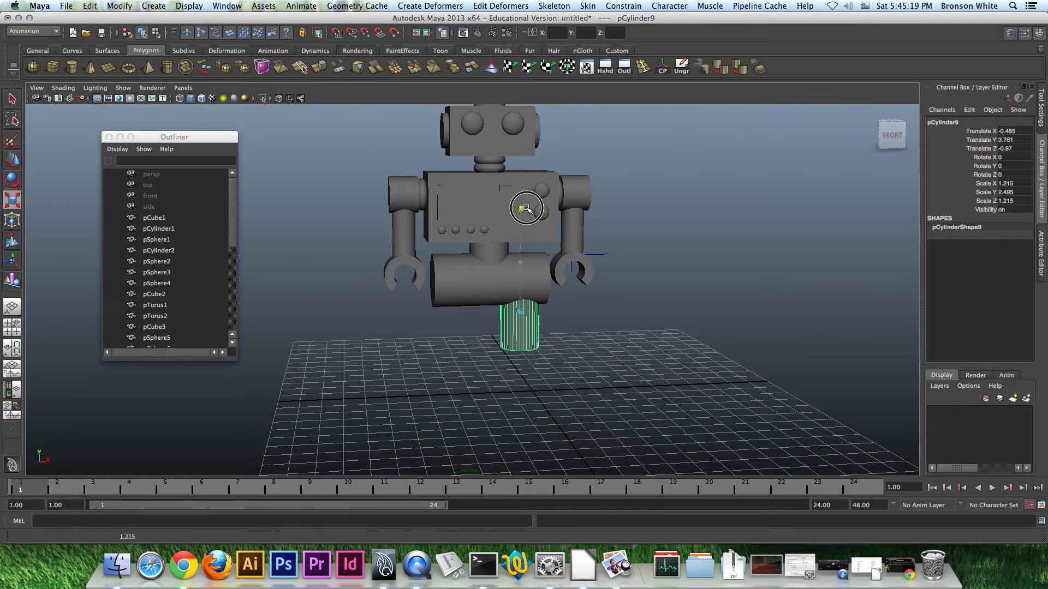
pyautogui.moveTo(527, 187); pyautogui.dragTo(529, 175)
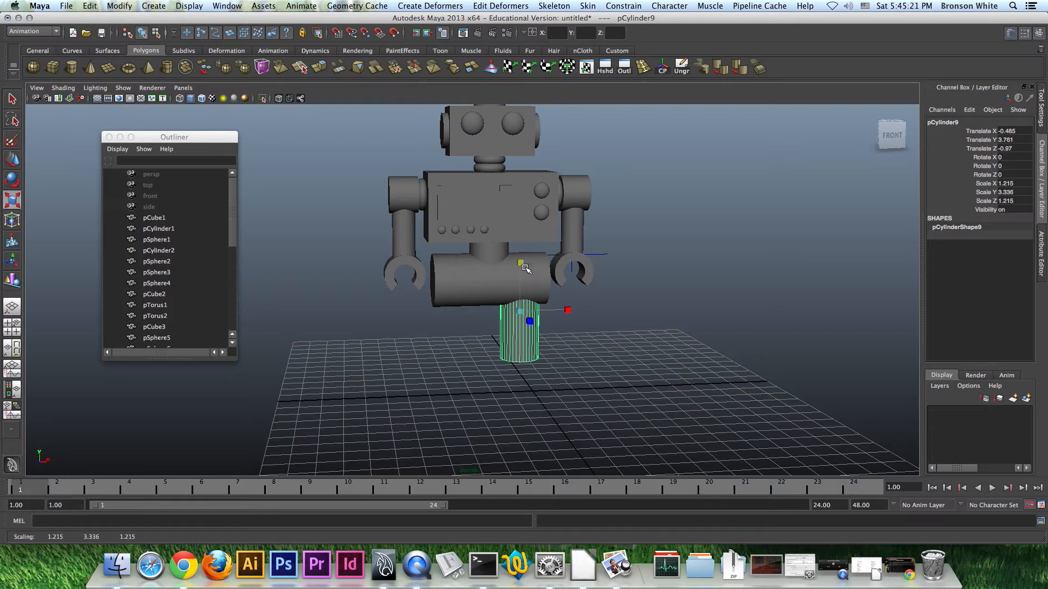
pyautogui.press('w')
pyautogui.moveTo(517, 279); pyautogui.dragTo(577, 358)
pyautogui.click(622, 346)
pyautogui.scroll(3, 606, 367)
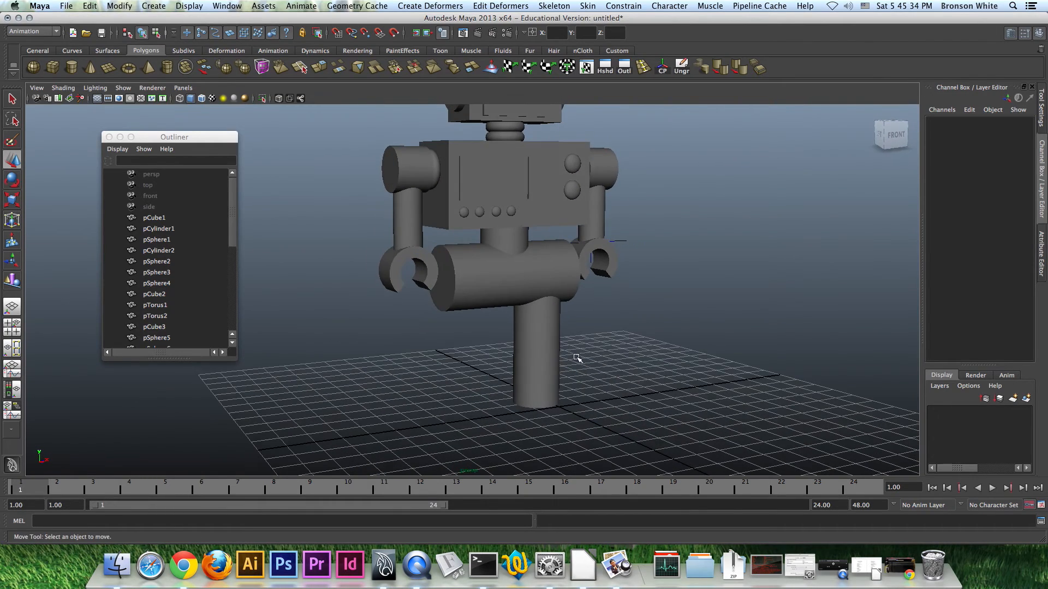
# Duplicate the leg cylinder and move the copy to about X -3.474 as the second leg
pyautogui.click(542, 345)
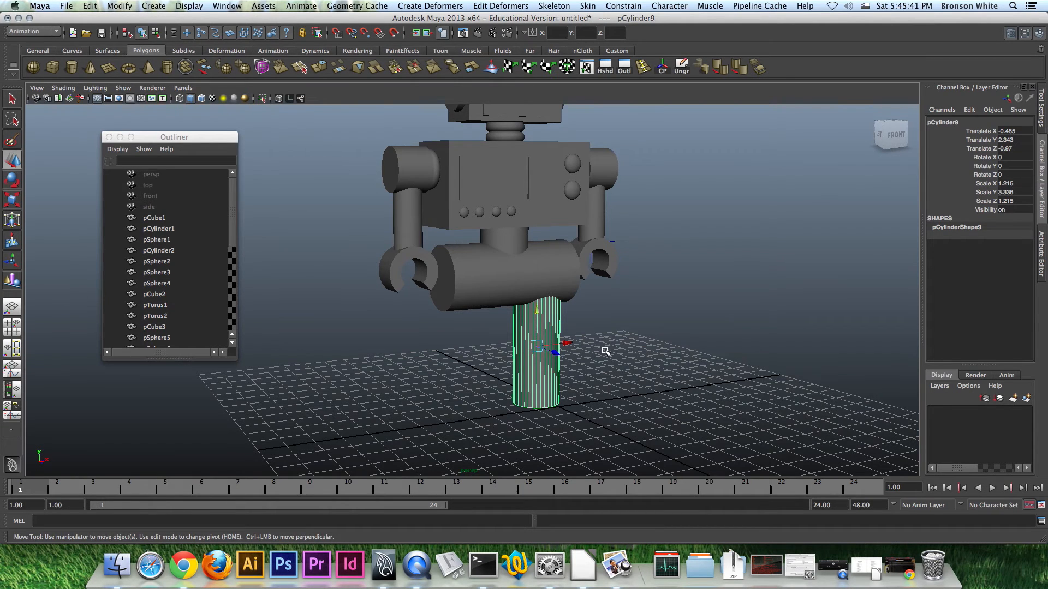
pyautogui.keyDown('alt'); pyautogui.moveTo(605, 352); pyautogui.dragTo(568, 355); pyautogui.keyUp('alt')
pyautogui.hotkey('ctrl', 'd')
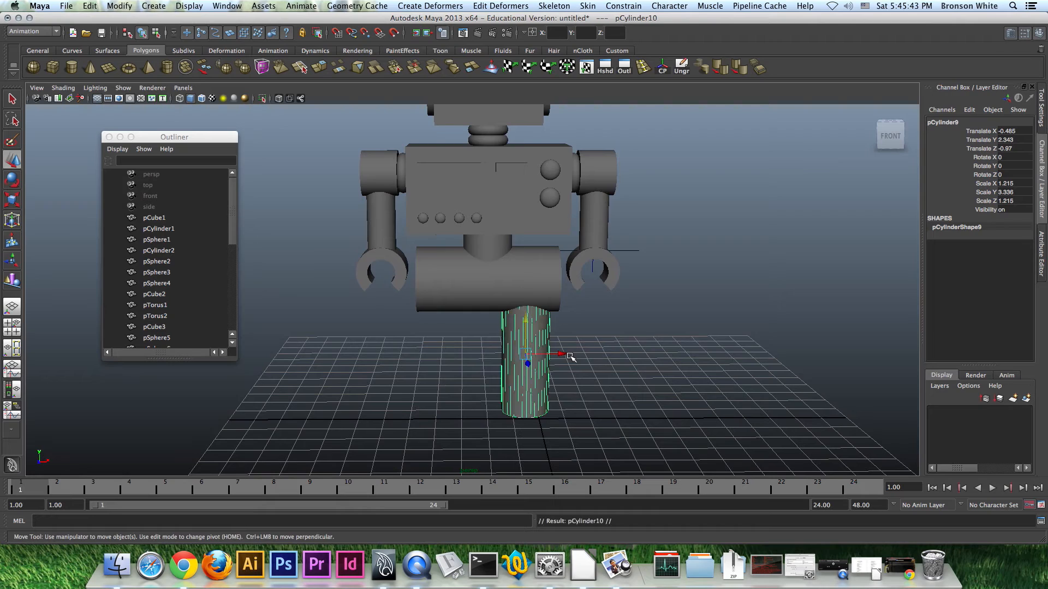
pyautogui.moveTo(563, 355); pyautogui.dragTo(485, 340)
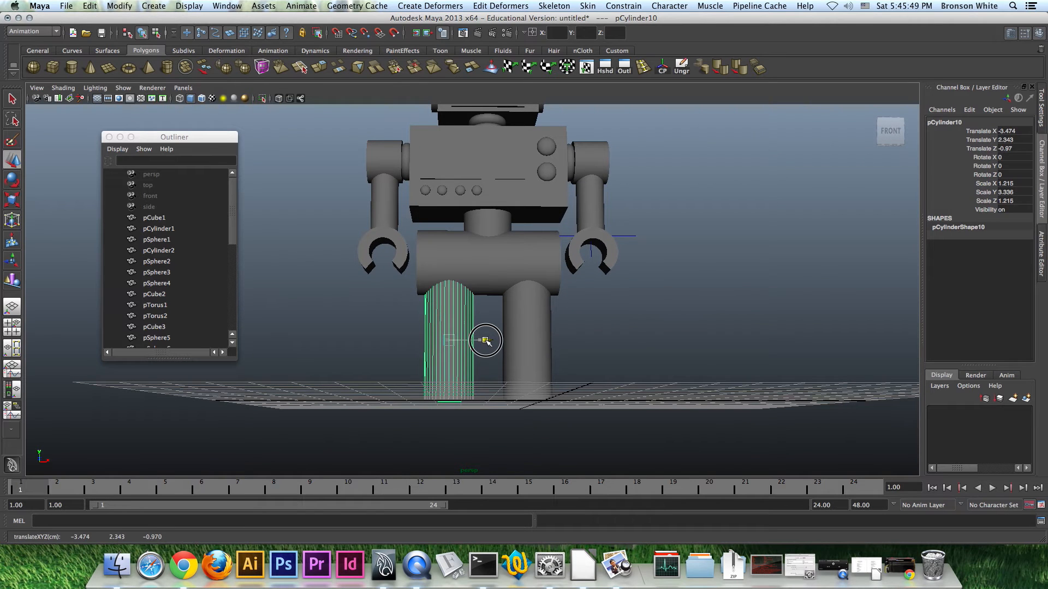
# Examine the spacing of both legs under the hip cylinder in the front view
pyautogui.press('space')
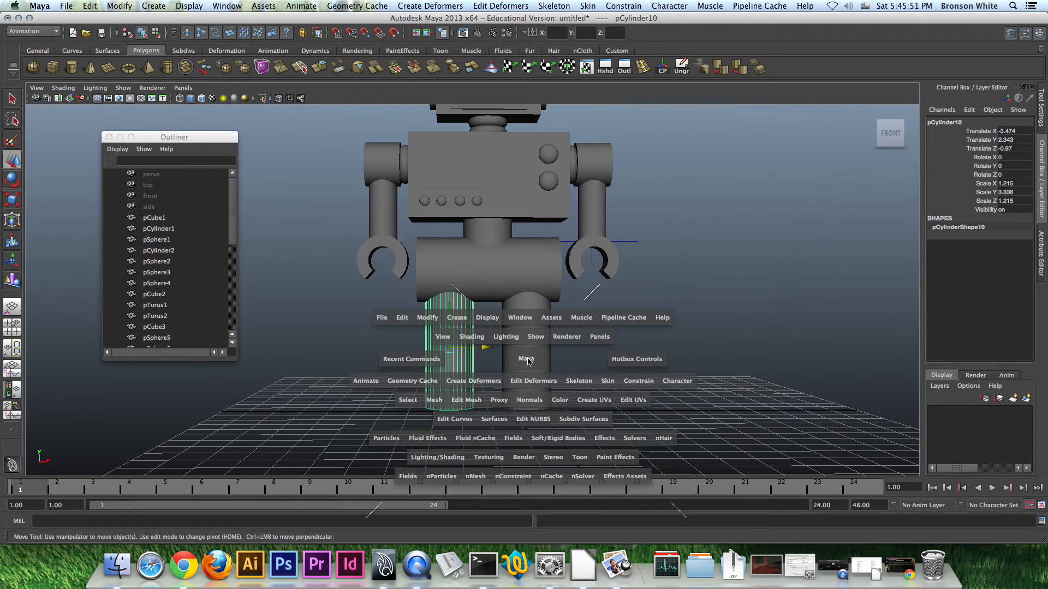
pyautogui.press('space')
pyautogui.keyDown('alt'); pyautogui.moveTo(387, 406); pyautogui.dragTo(395, 326, button='middle'); pyautogui.keyUp('alt')
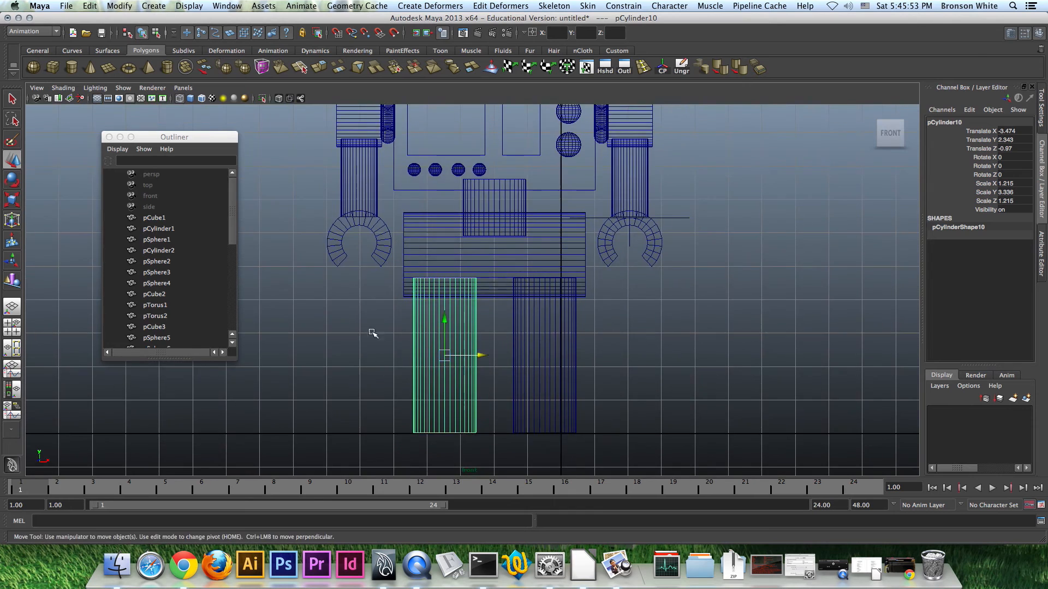
pyautogui.keyDown('alt'); pyautogui.moveTo(395, 325); pyautogui.dragTo(578, 378, button='right'); pyautogui.keyUp('alt')
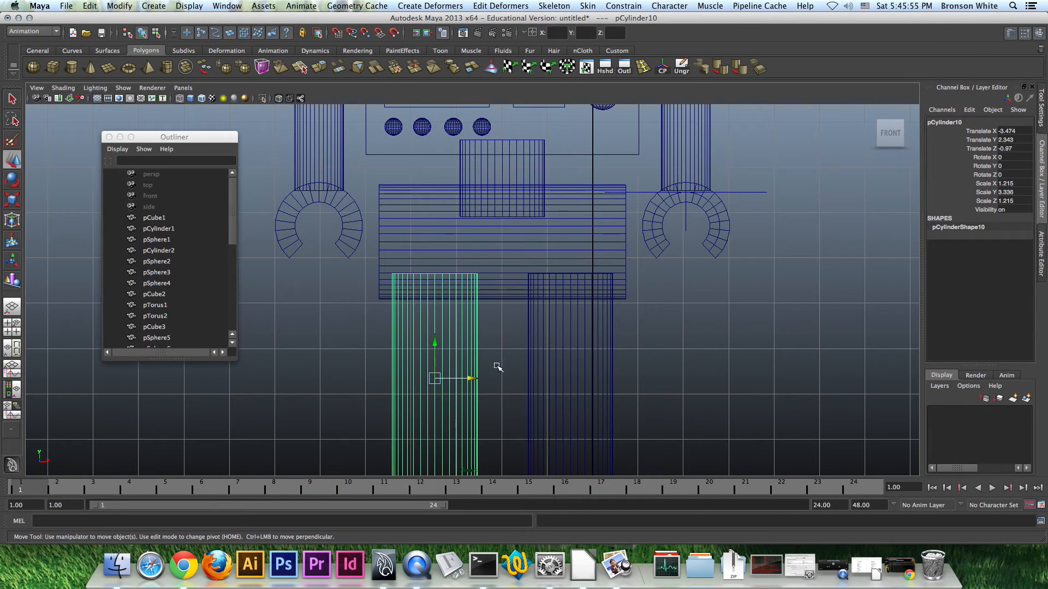
pyautogui.moveTo(474, 378); pyautogui.dragTo(473, 378)
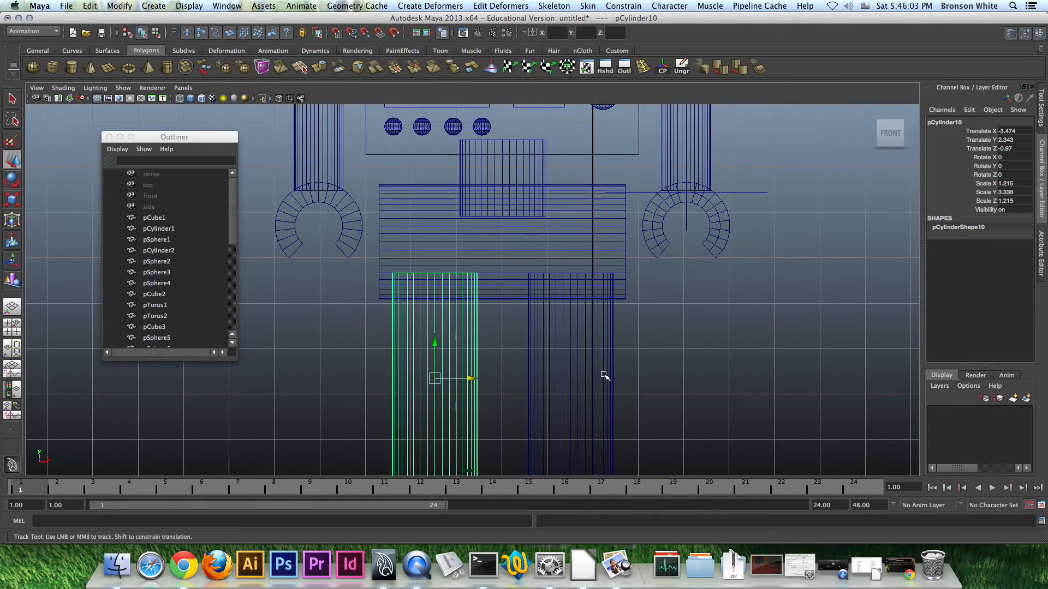
pyautogui.keyDown('alt'); pyautogui.moveTo(603, 376); pyautogui.dragTo(610, 287, button='middle'); pyautogui.keyUp('alt')
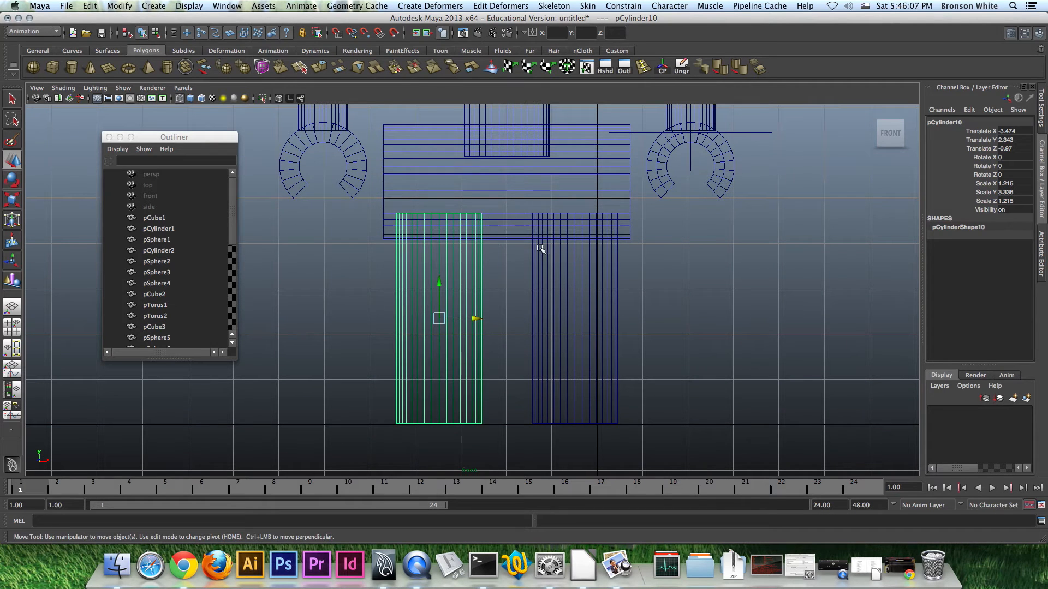
pyautogui.press('space')
pyautogui.press('space')
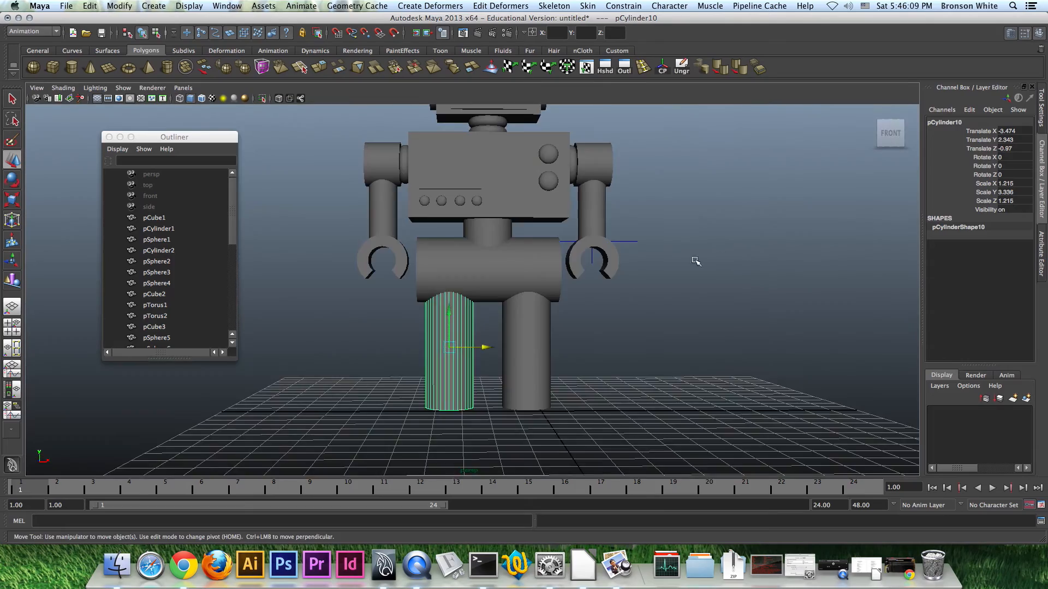
# Create a flat polygon cube as a foot by drawing its base around the first leg in the top view and setting a low height
pyautogui.click(594, 325)
pyautogui.keyDown('alt'); pyautogui.moveTo(594, 325); pyautogui.dragTo(625, 339); pyautogui.keyUp('alt')
pyautogui.keyDown('alt'); pyautogui.moveTo(628, 329); pyautogui.dragTo(684, 346); pyautogui.keyUp('alt')
pyautogui.keyDown('alt'); pyautogui.moveTo(688, 343); pyautogui.dragTo(631, 327, button='right'); pyautogui.keyUp('alt')
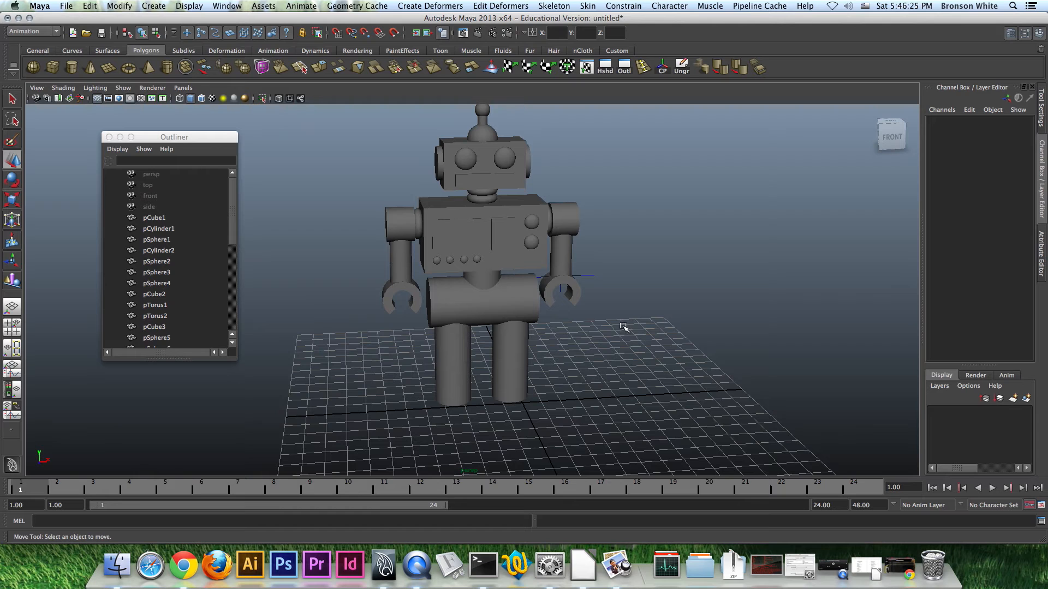
pyautogui.click(53, 70)
pyautogui.press('space')
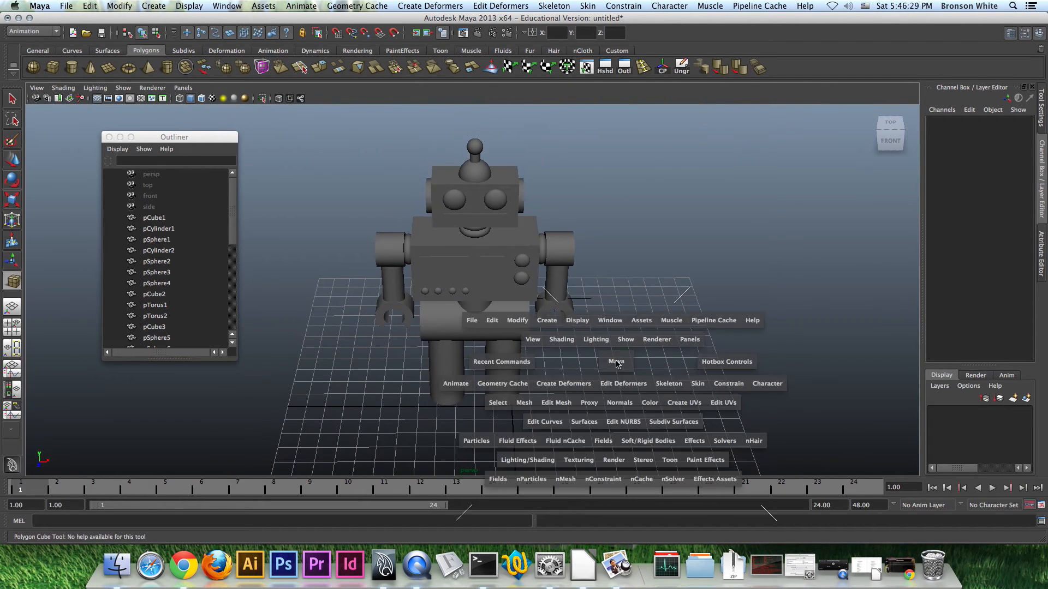
pyautogui.press('space')
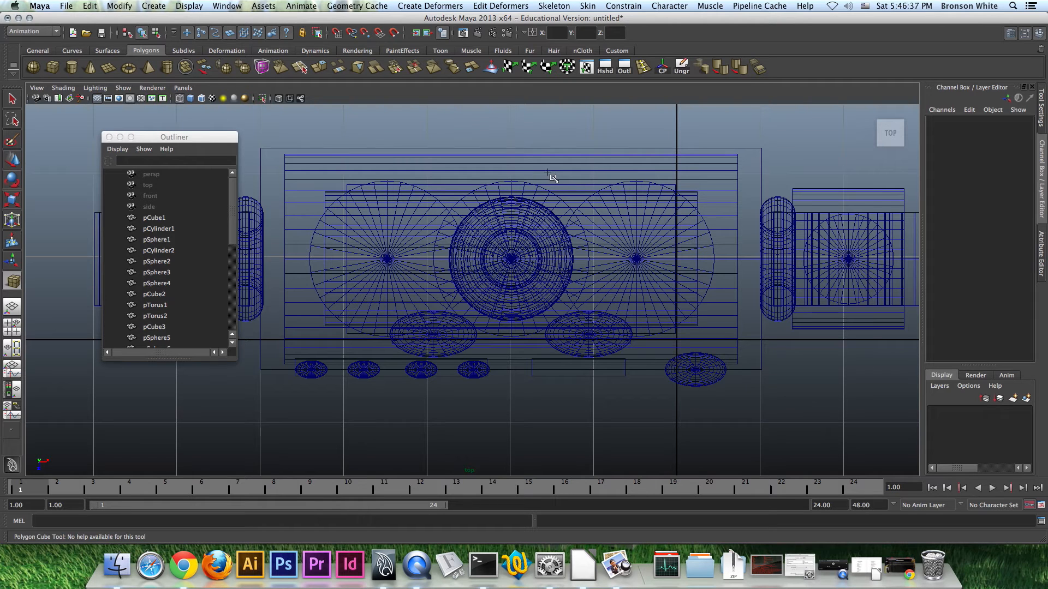
pyautogui.moveTo(546, 173); pyautogui.dragTo(728, 464)
pyautogui.press('space')
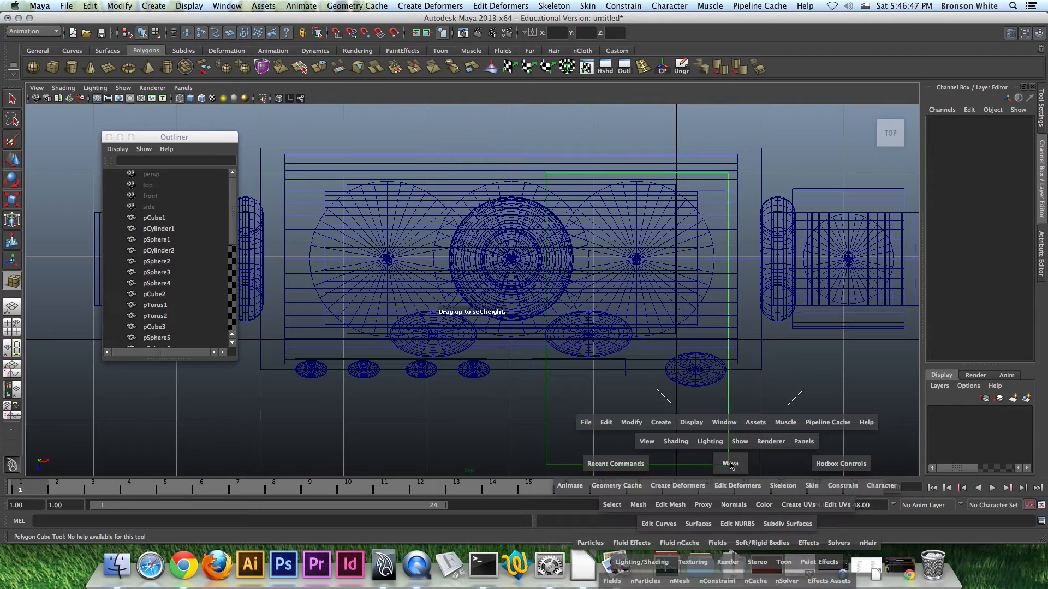
pyautogui.press('space')
pyautogui.keyDown('alt'); pyautogui.moveTo(622, 311); pyautogui.dragTo(561, 312); pyautogui.keyUp('alt')
pyautogui.moveTo(469, 414); pyautogui.dragTo(592, 413)
pyautogui.click(471, 401)
# Lower the foot block beneath the leg to about Y -0.319
pyautogui.scroll(5, 629, 437)
pyautogui.keyDown('alt'); pyautogui.moveTo(629, 437); pyautogui.dragTo(564, 304, button='middle'); pyautogui.keyUp('alt')
pyautogui.keyDown('alt'); pyautogui.moveTo(563, 304); pyautogui.dragTo(449, 321); pyautogui.keyUp('alt')
pyautogui.moveTo(440, 262); pyautogui.dragTo(441, 255)
pyautogui.keyDown('alt'); pyautogui.moveTo(448, 302); pyautogui.dragTo(462, 329); pyautogui.keyUp('alt')
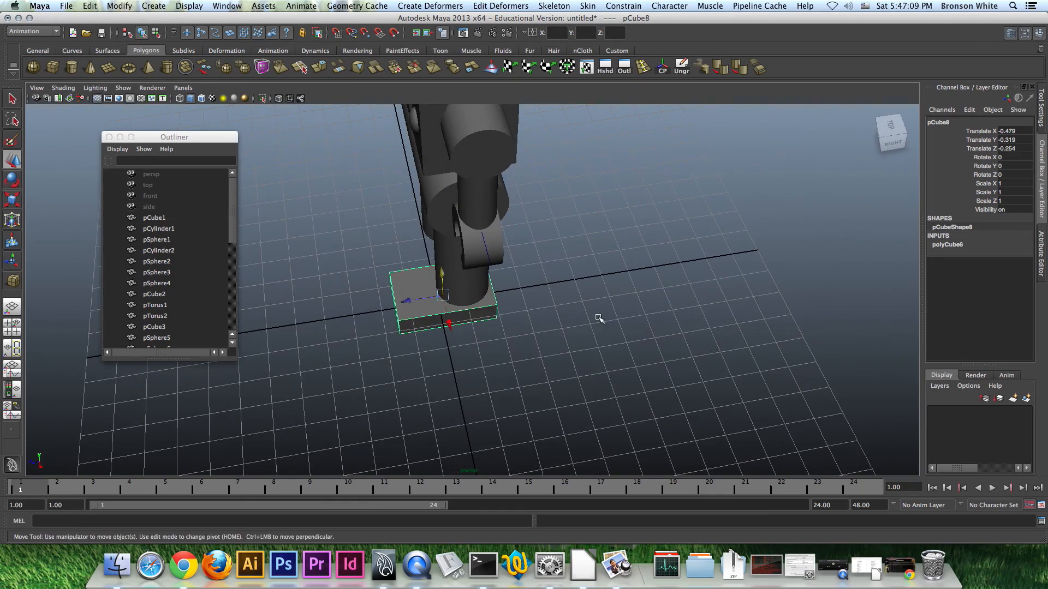
pyautogui.click(526, 355)
pyautogui.keyDown('alt'); pyautogui.moveTo(526, 356); pyautogui.dragTo(495, 362); pyautogui.keyUp('alt')
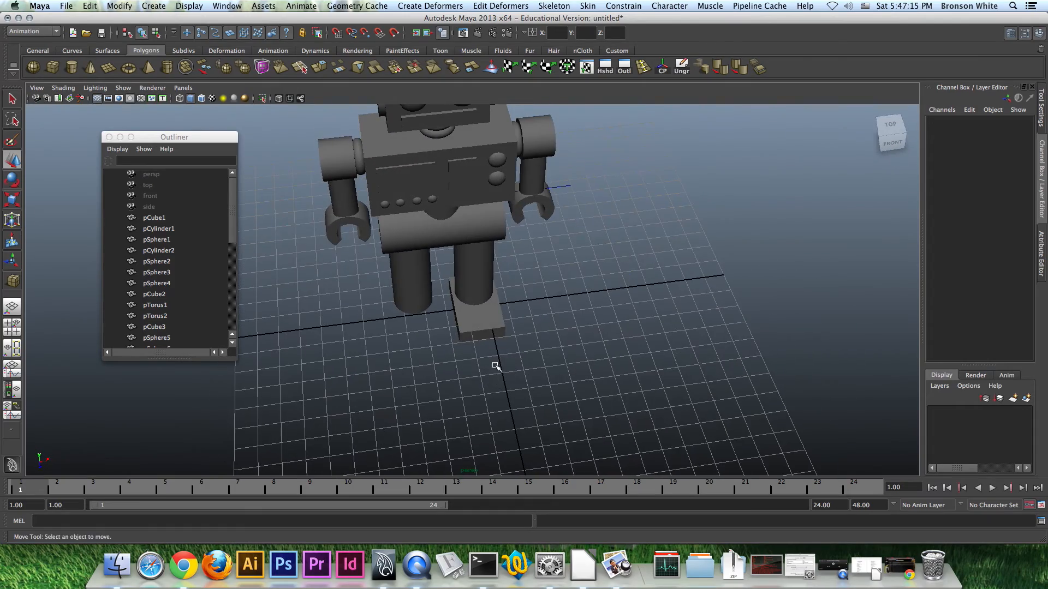
# Align the foot block with the center of the first leg in X using the Align Tool
pyautogui.click(480, 312)
pyautogui.keyDown('alt'); pyautogui.moveTo(481, 312); pyautogui.dragTo(487, 267); pyautogui.keyUp('alt')
pyautogui.keyDown('shift'); pyautogui.click(482, 247); pyautogui.keyUp('shift')
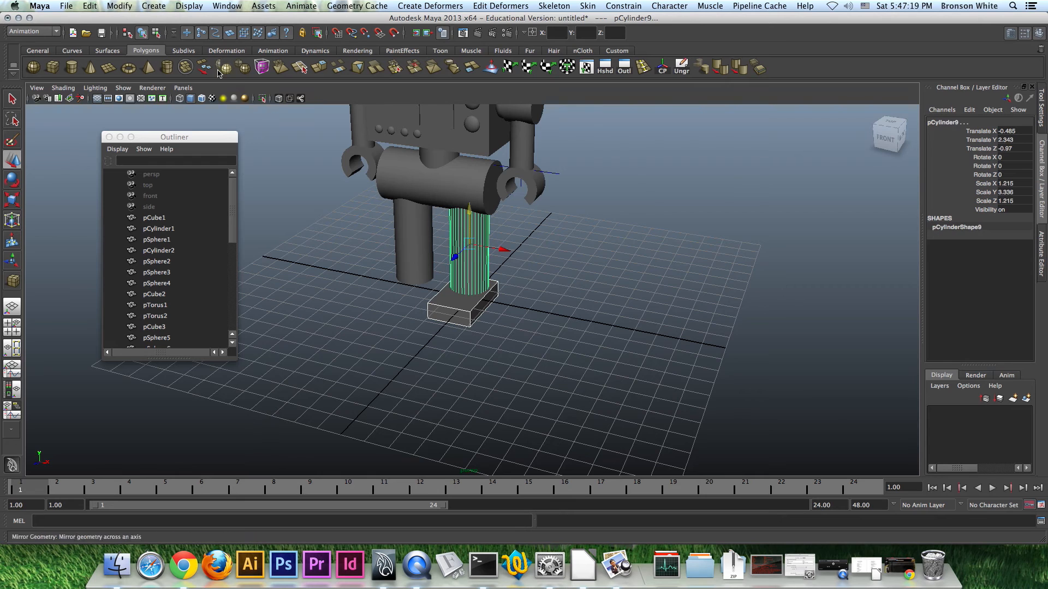
pyautogui.click(129, 7)
pyautogui.click(135, 73)
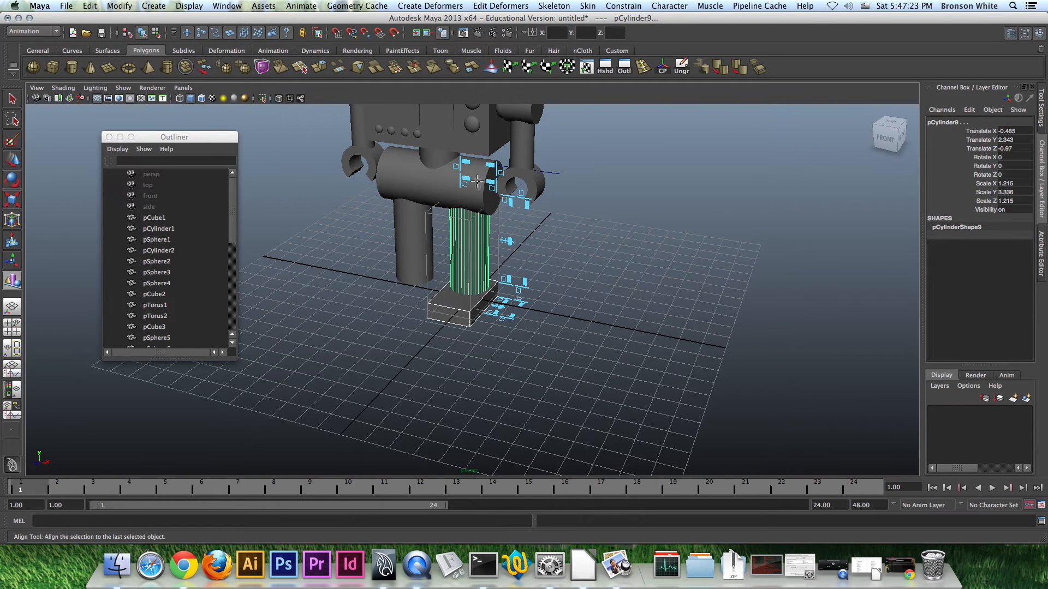
pyautogui.keyDown('alt'); pyautogui.moveTo(507, 290); pyautogui.dragTo(564, 304); pyautogui.keyUp('alt')
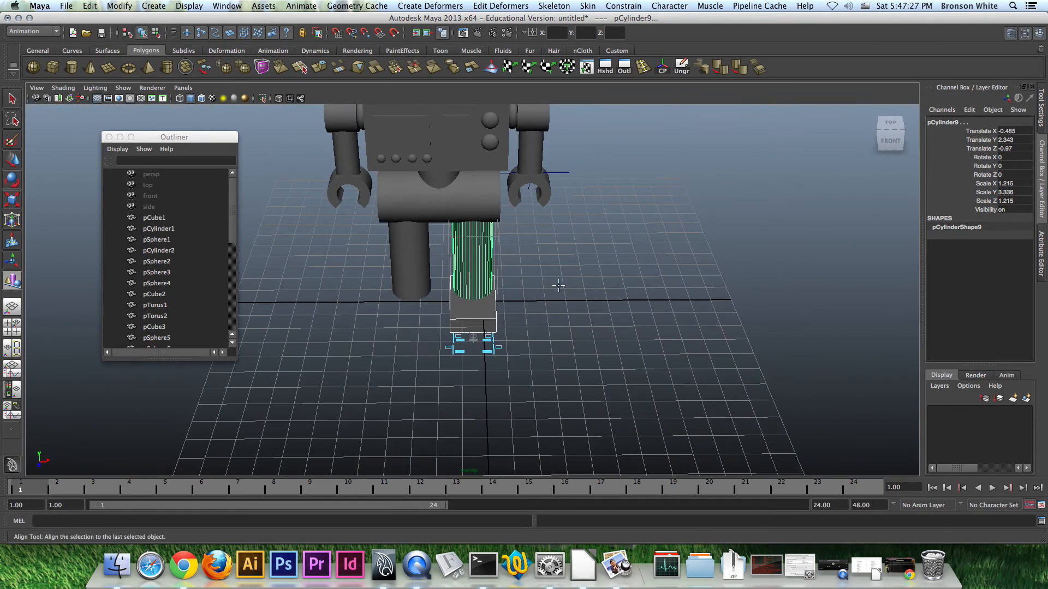
pyautogui.press('w')
# Duplicate the foot block and move the copy under the second leg, at about X -3.456
pyautogui.click(488, 313)
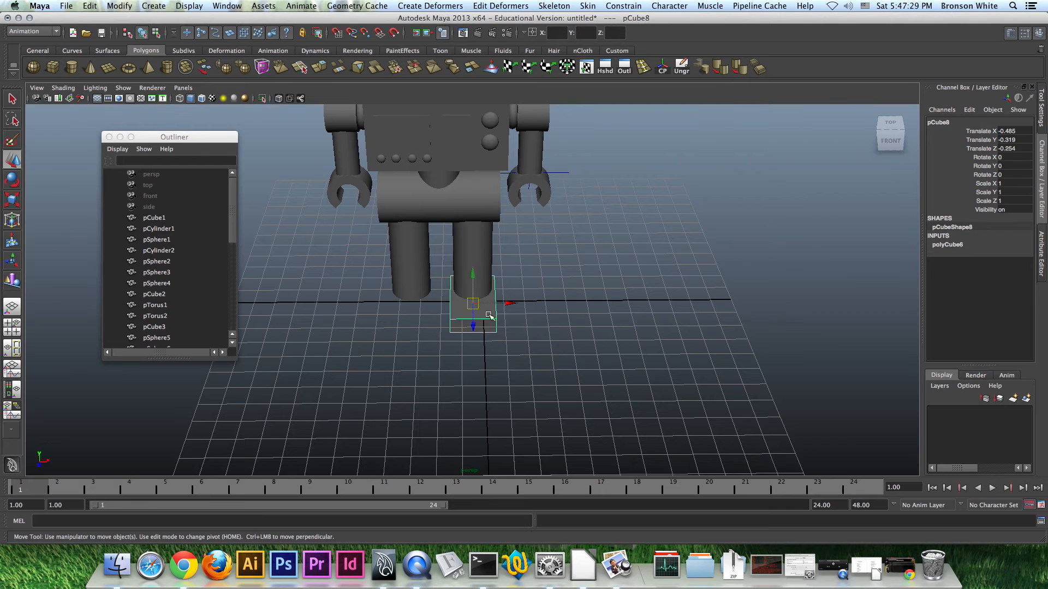
pyautogui.keyDown('alt'); pyautogui.moveTo(498, 323); pyautogui.dragTo(502, 312); pyautogui.keyUp('alt')
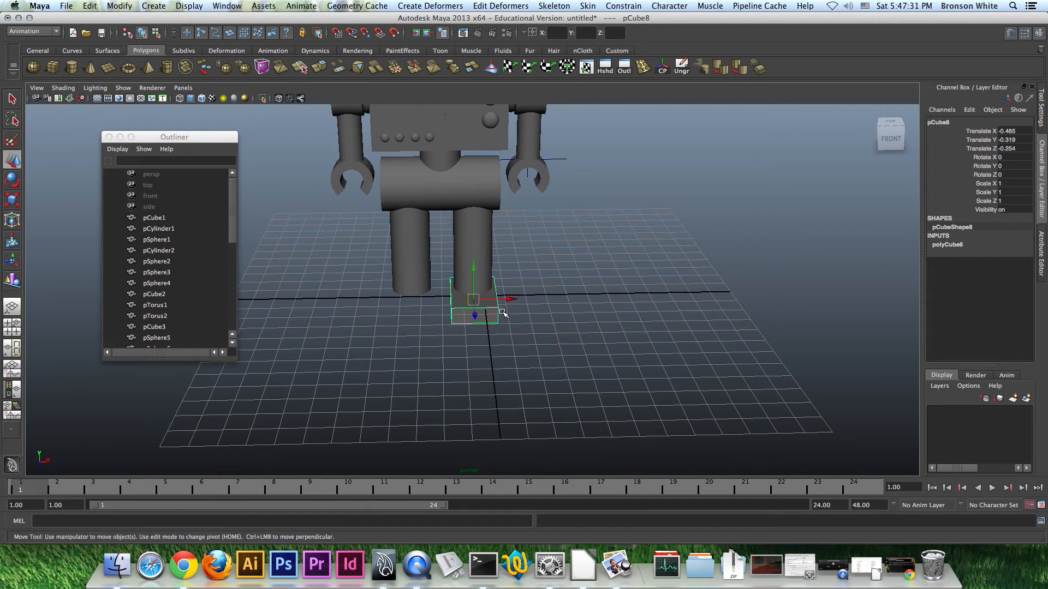
pyautogui.press('super+d')
pyautogui.moveTo(510, 299); pyautogui.dragTo(450, 300)
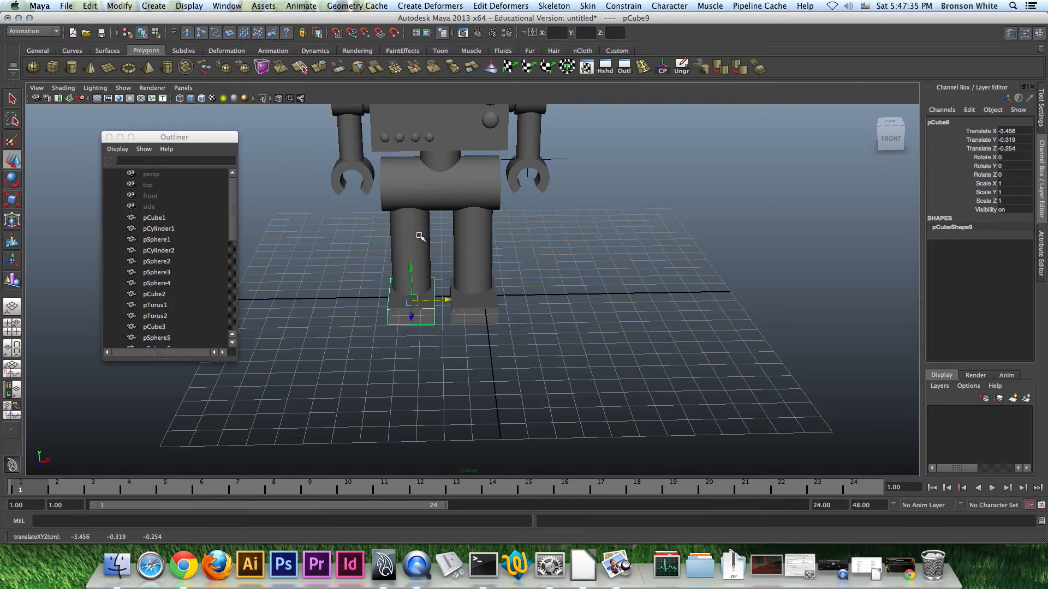
# Align the duplicated foot with the center of the second leg in X using the Align Tool
pyautogui.keyDown('shift'); pyautogui.click(420, 237); pyautogui.keyUp('shift')
pyautogui.click(119, 6)
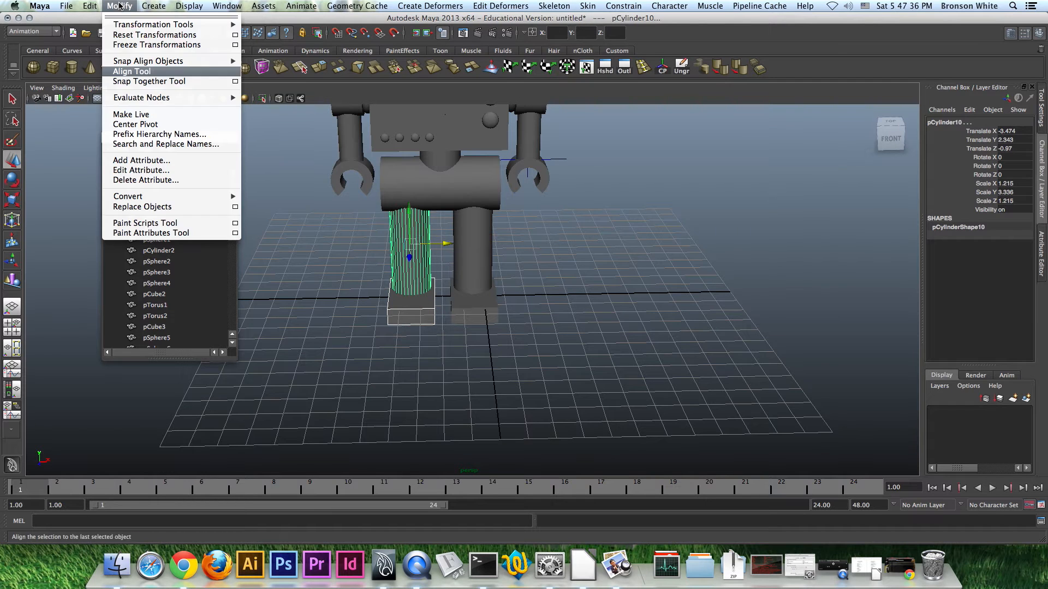
pyautogui.click(134, 72)
pyautogui.click(410, 183)
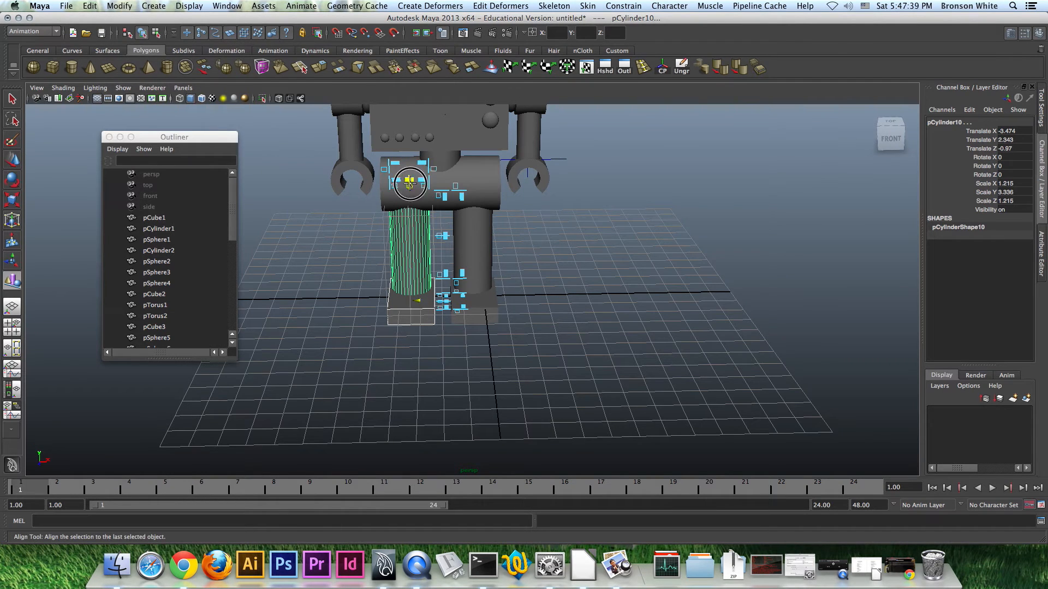
pyautogui.press('w')
# Inspect the assembled robot with its legs and feet from several angles
pyautogui.keyDown('alt'); pyautogui.moveTo(546, 282); pyautogui.dragTo(622, 283); pyautogui.keyUp('alt')
pyautogui.click(568, 274)
pyautogui.keyDown('alt'); pyautogui.moveTo(580, 217); pyautogui.dragTo(587, 299, button='middle'); pyautogui.keyUp('alt')
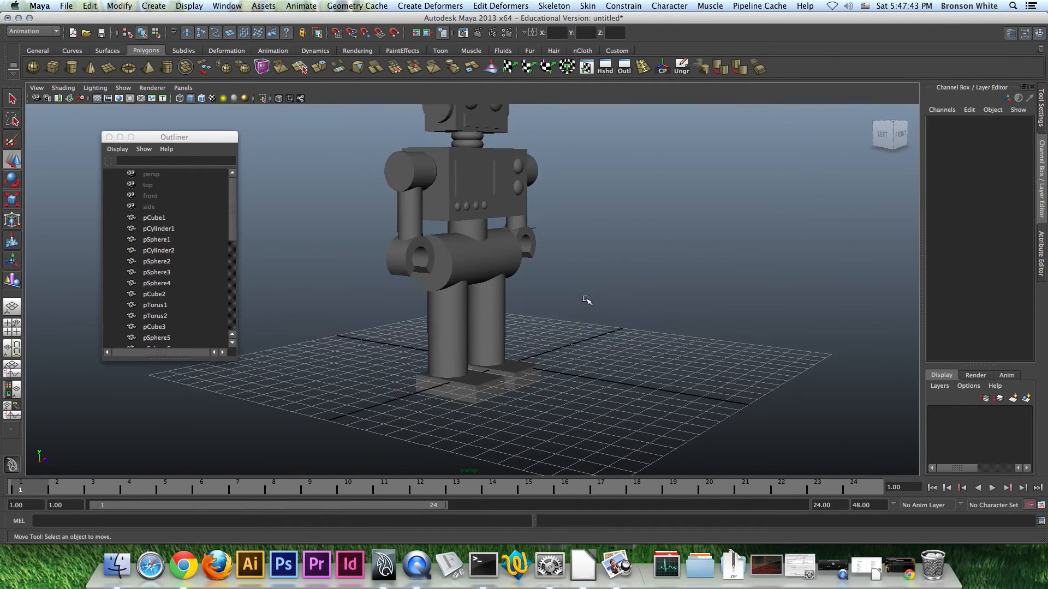
pyautogui.keyDown('alt'); pyautogui.moveTo(588, 300); pyautogui.dragTo(529, 268); pyautogui.keyUp('alt')
pyautogui.keyDown('alt'); pyautogui.moveTo(617, 291); pyautogui.dragTo(567, 301); pyautogui.keyUp('alt')
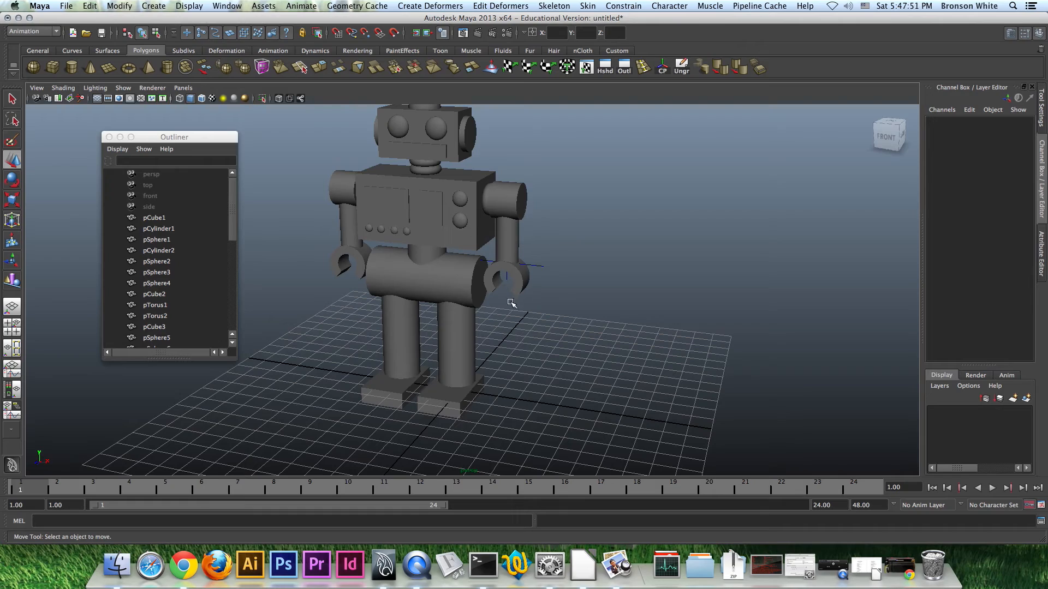
pyautogui.keyDown('alt'); pyautogui.moveTo(565, 284); pyautogui.dragTo(540, 329); pyautogui.keyUp('alt')
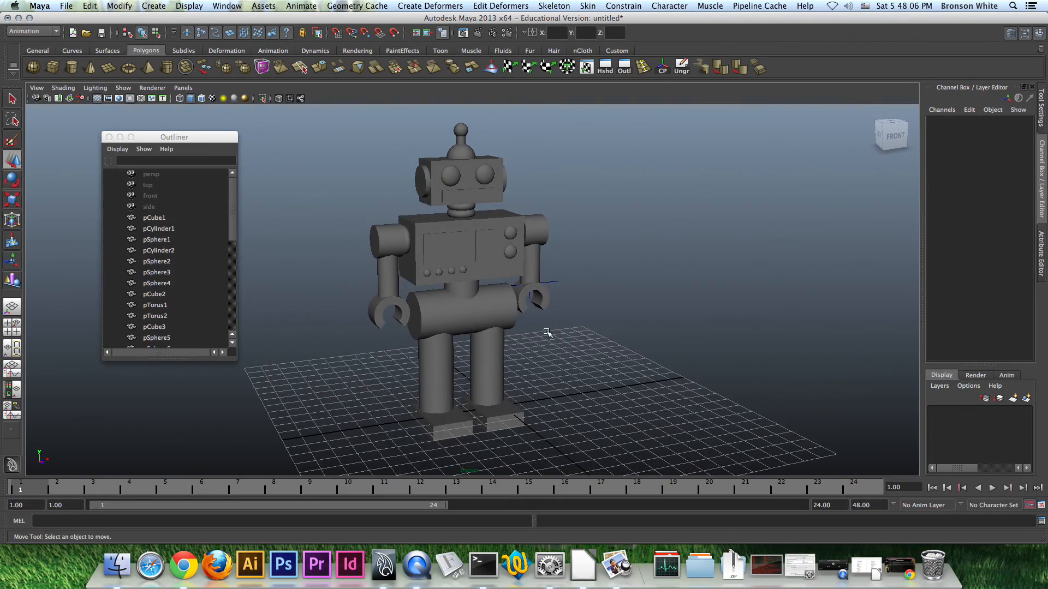
# Close the Outliner, open the Hypershade, and arrange its window and the view so the whole robot stays visible beside it
pyautogui.click(109, 137)
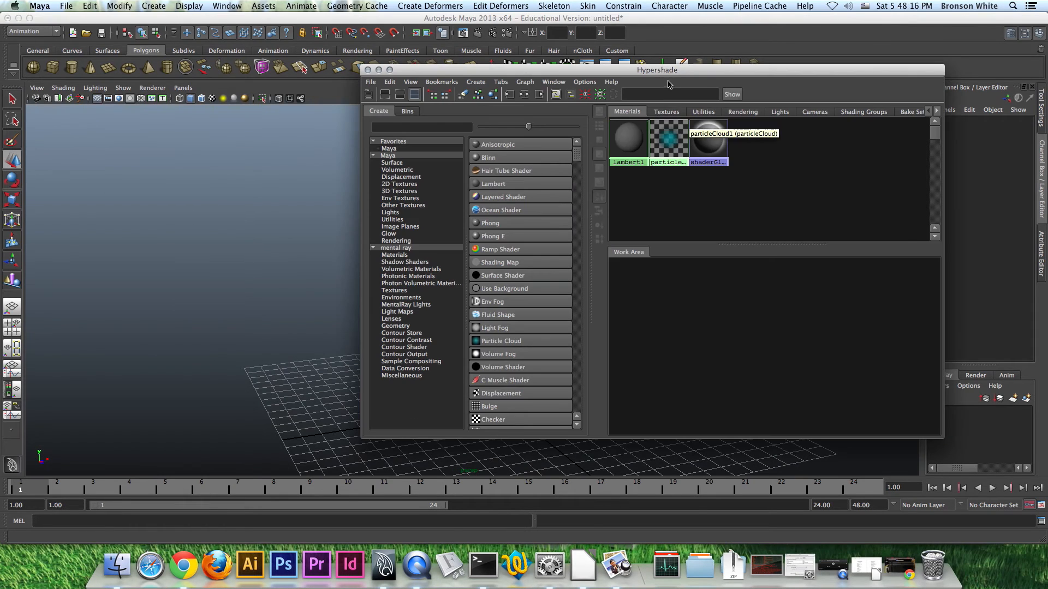
pyautogui.click(679, 73)
pyautogui.moveTo(679, 73); pyautogui.dragTo(526, 78)
pyautogui.moveTo(791, 179); pyautogui.dragTo(667, 175)
pyautogui.moveTo(501, 74); pyautogui.dragTo(328, 79)
pyautogui.keyDown('alt'); pyautogui.moveTo(596, 262); pyautogui.dragTo(766, 253, button='middle'); pyautogui.keyUp('alt')
pyautogui.moveTo(312, 80); pyautogui.dragTo(314, 109)
pyautogui.keyDown('alt'); pyautogui.moveTo(797, 265); pyautogui.dragTo(784, 277, button='middle'); pyautogui.keyUp('alt')
pyautogui.keyDown('alt'); pyautogui.moveTo(785, 278); pyautogui.dragTo(765, 279); pyautogui.keyUp('alt')
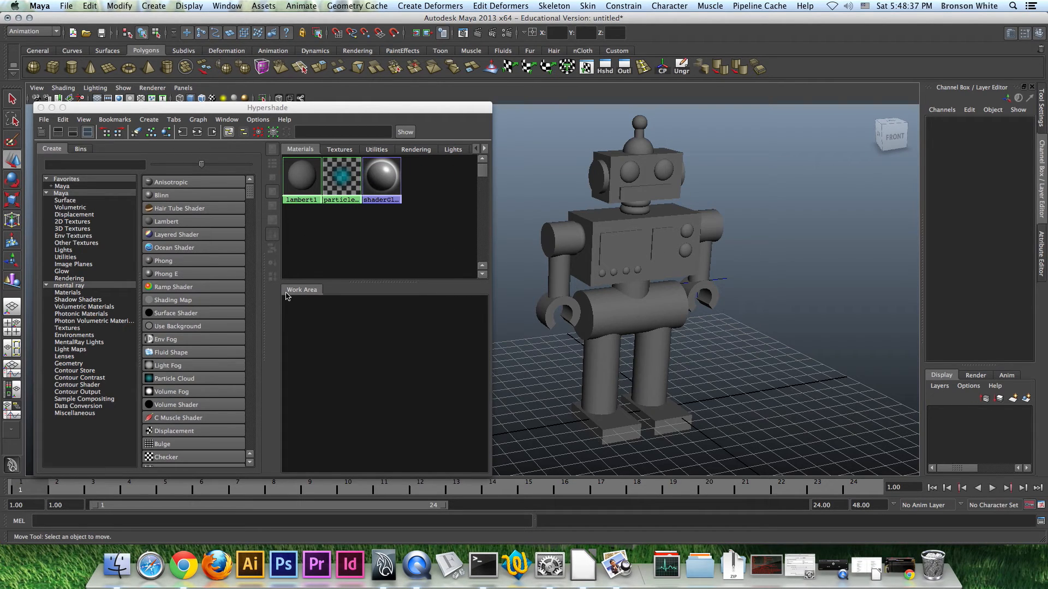
# Create a Blinn material and check the robot's colors in the reference image assignment1_photo.jpg
pyautogui.click(171, 196)
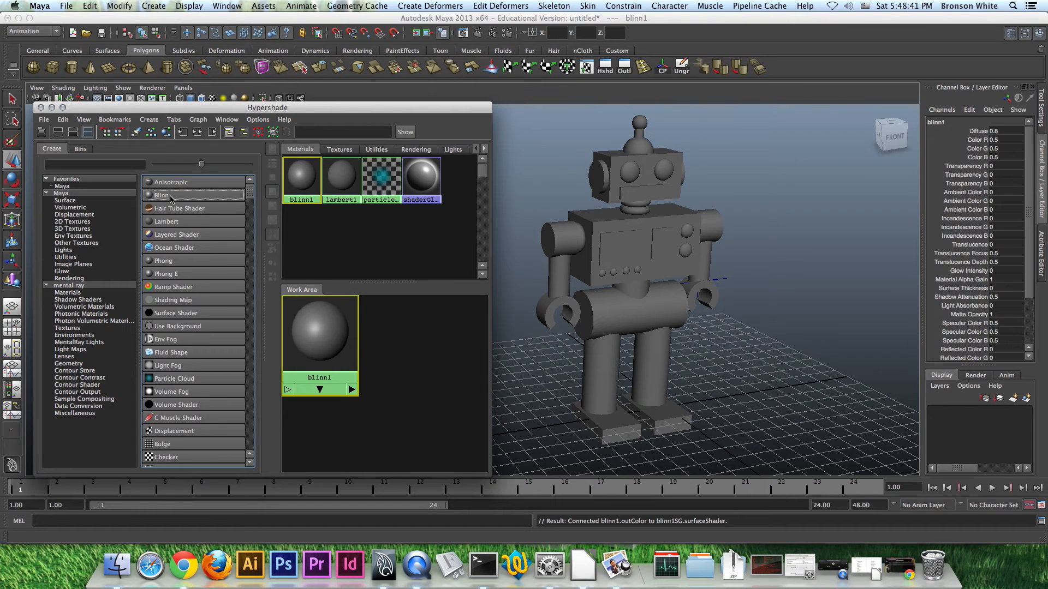
pyautogui.keyDown('alt'); pyautogui.moveTo(742, 321); pyautogui.dragTo(718, 306); pyautogui.keyUp('alt')
pyautogui.moveTo(0, 114); pyautogui.dragTo(493, 130)
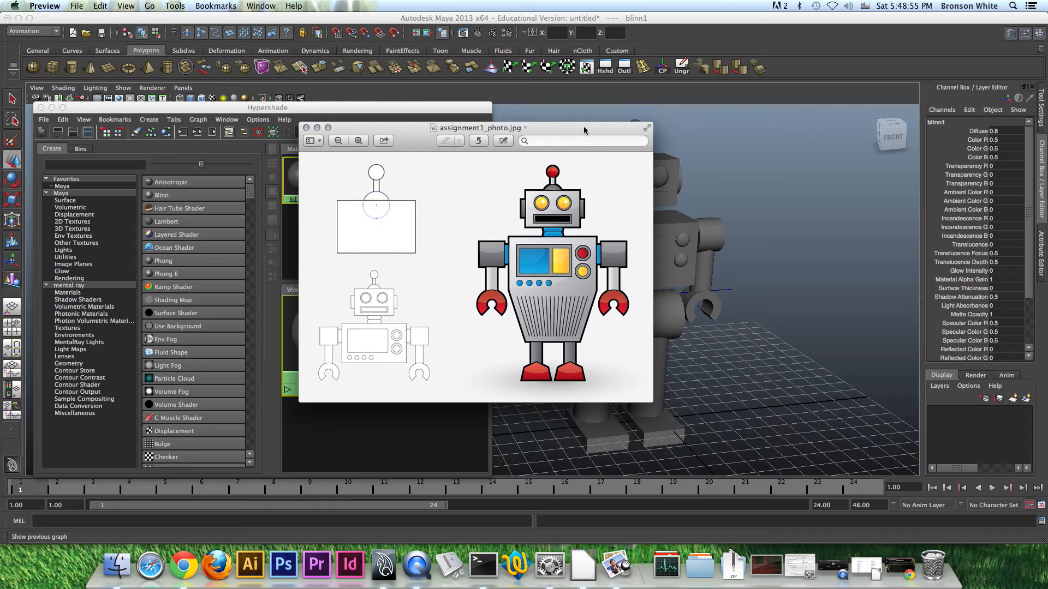
pyautogui.moveTo(583, 128); pyautogui.dragTo(0, 111)
pyautogui.click(506, 23)
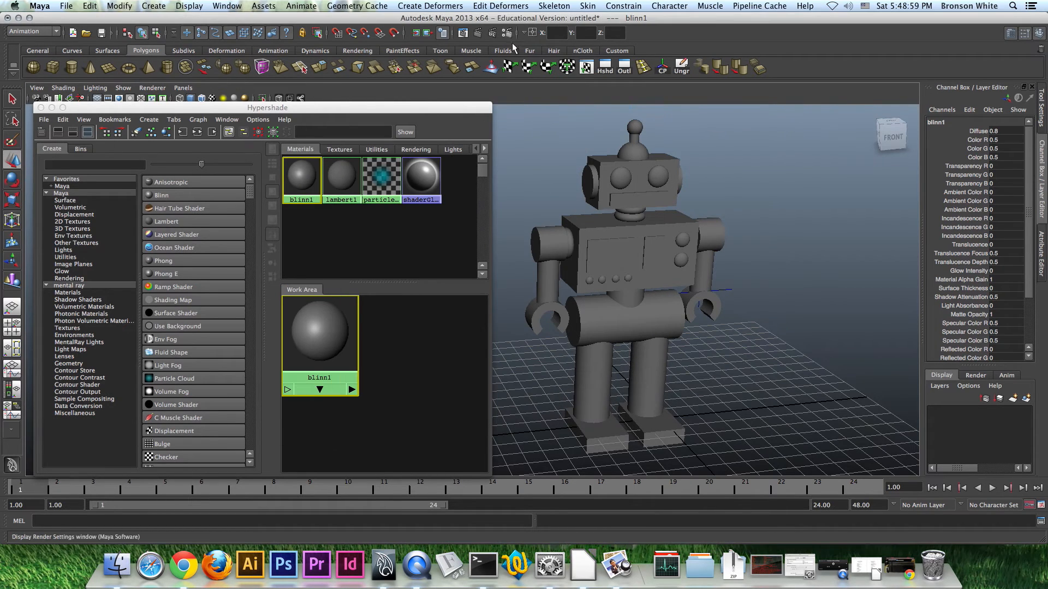
# Assign the blinn1 material to the antenna ball, the upper round chest button, both claw hands and both feet
pyautogui.click(634, 128)
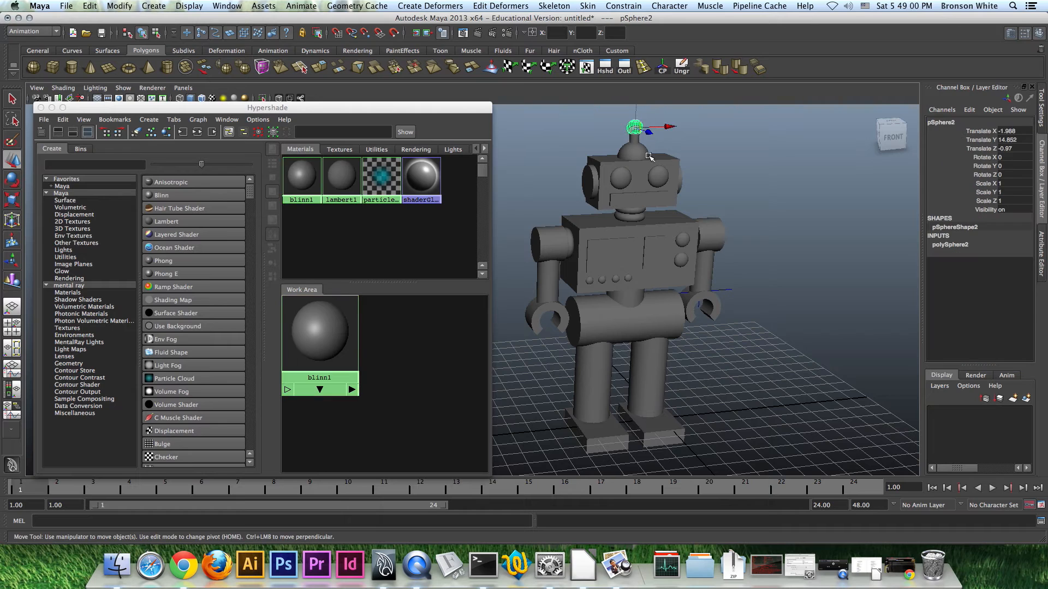
pyautogui.keyDown('shift'); pyautogui.click(682, 240); pyautogui.keyUp('shift')
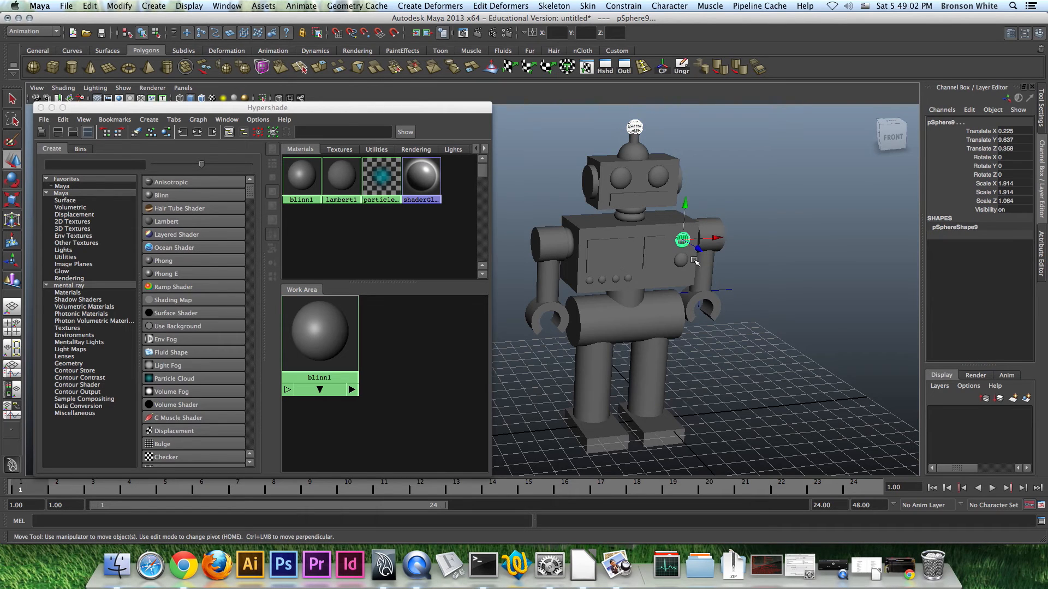
pyautogui.keyDown('shift'); pyautogui.click(718, 306); pyautogui.keyUp('shift')
pyautogui.keyDown('shift'); pyautogui.click(559, 312); pyautogui.keyUp('shift')
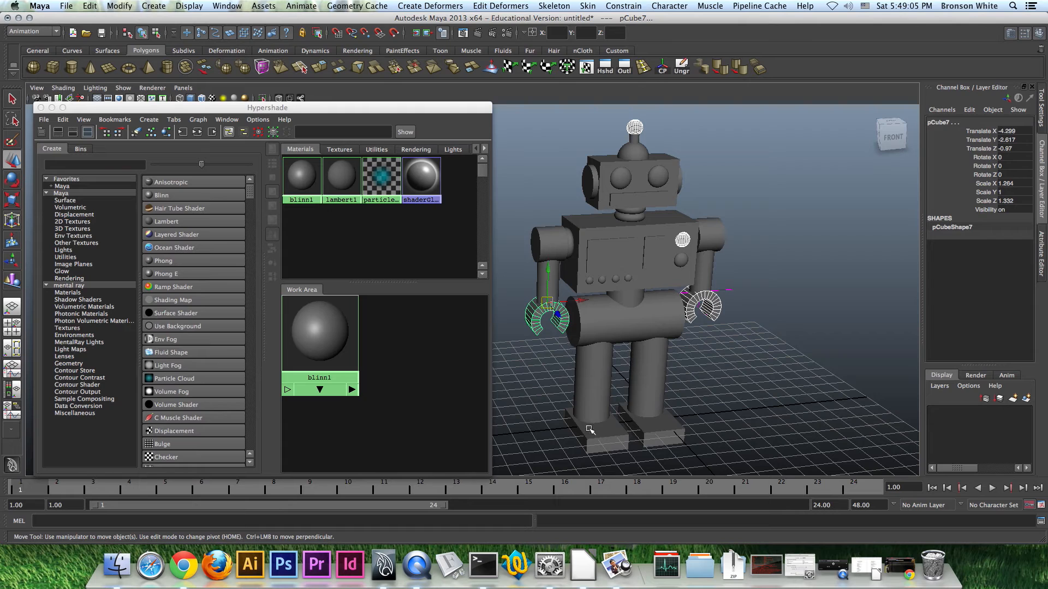
pyautogui.keyDown('shift'); pyautogui.click(605, 435); pyautogui.keyUp('shift')
pyautogui.keyDown('shift'); pyautogui.click(661, 434); pyautogui.keyUp('shift')
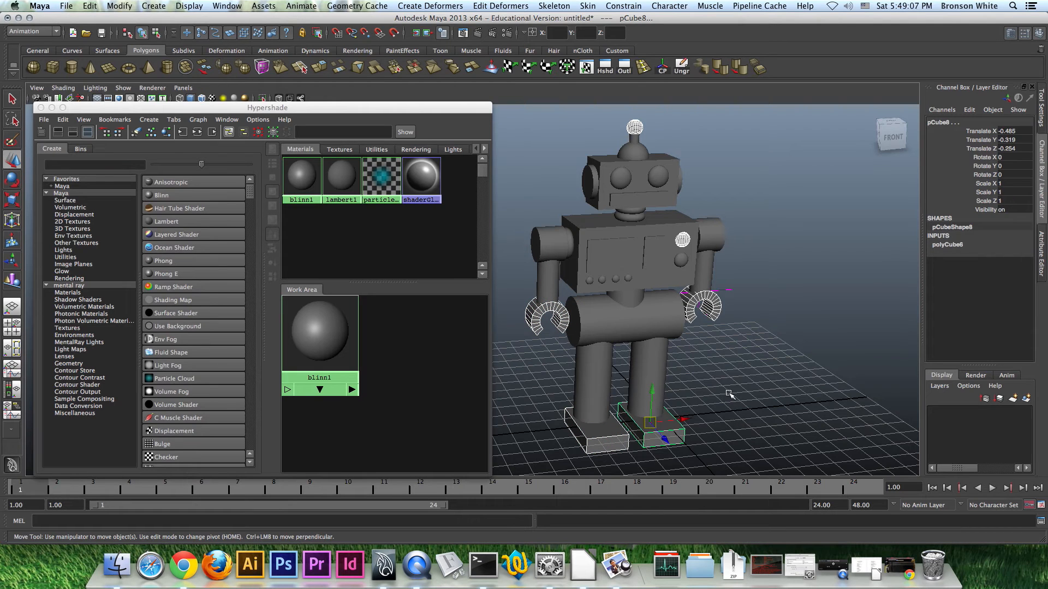
pyautogui.rightClick(308, 179)
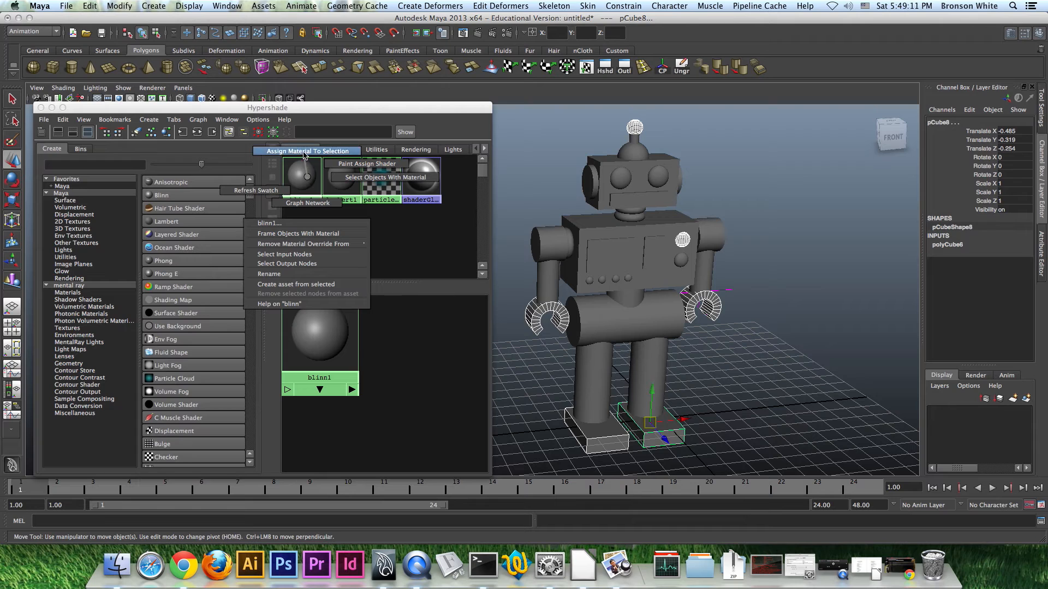
pyautogui.click(304, 153)
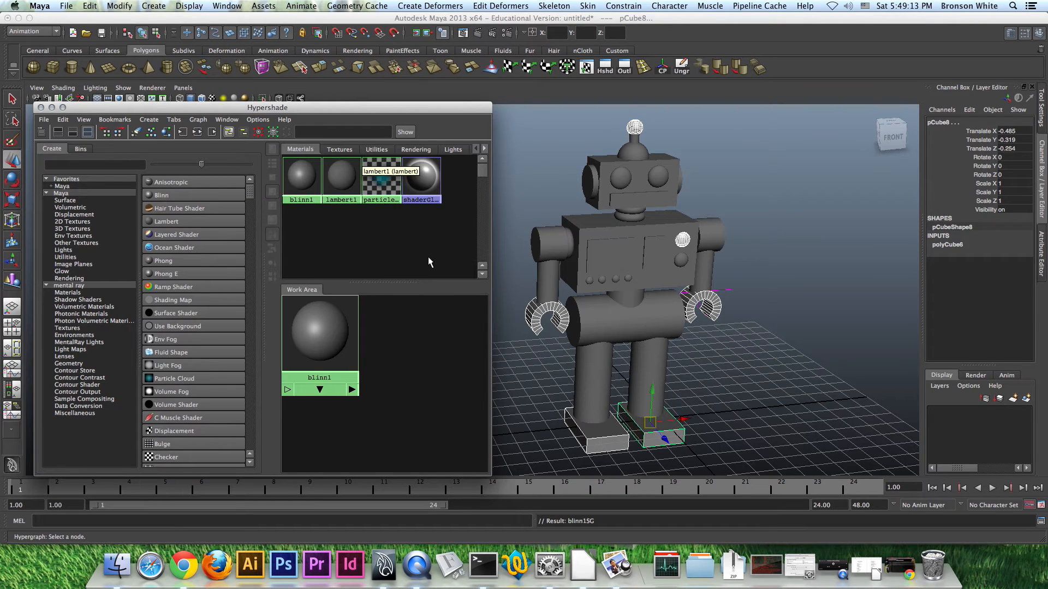
pyautogui.click(735, 158)
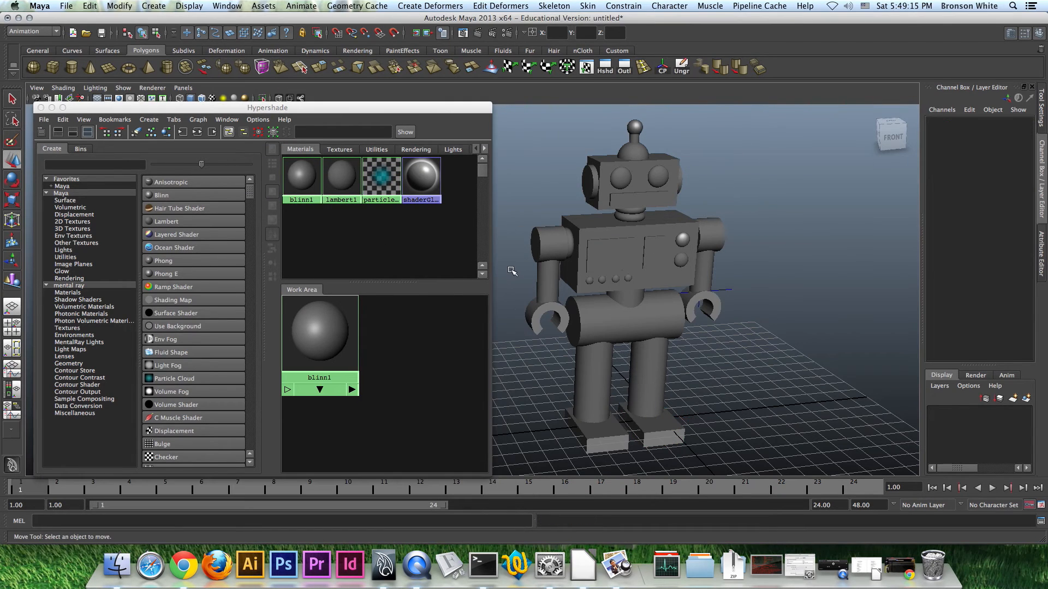
# Set the blinn1 material's color to a darker red, with hue 360, saturation 1.000 and value about 0.75
pyautogui.click(307, 176)
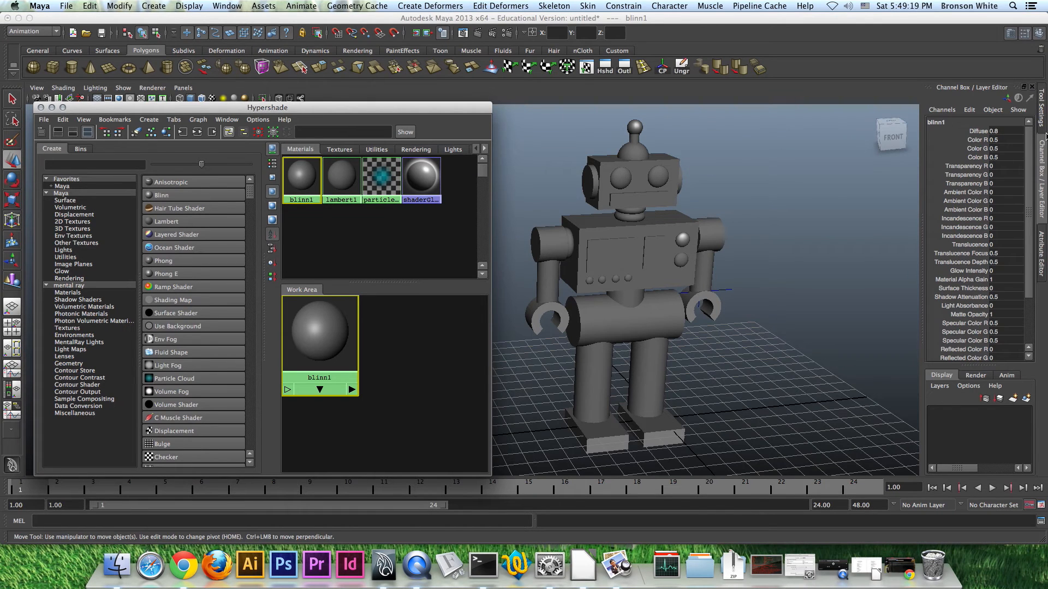
pyautogui.click(1041, 248)
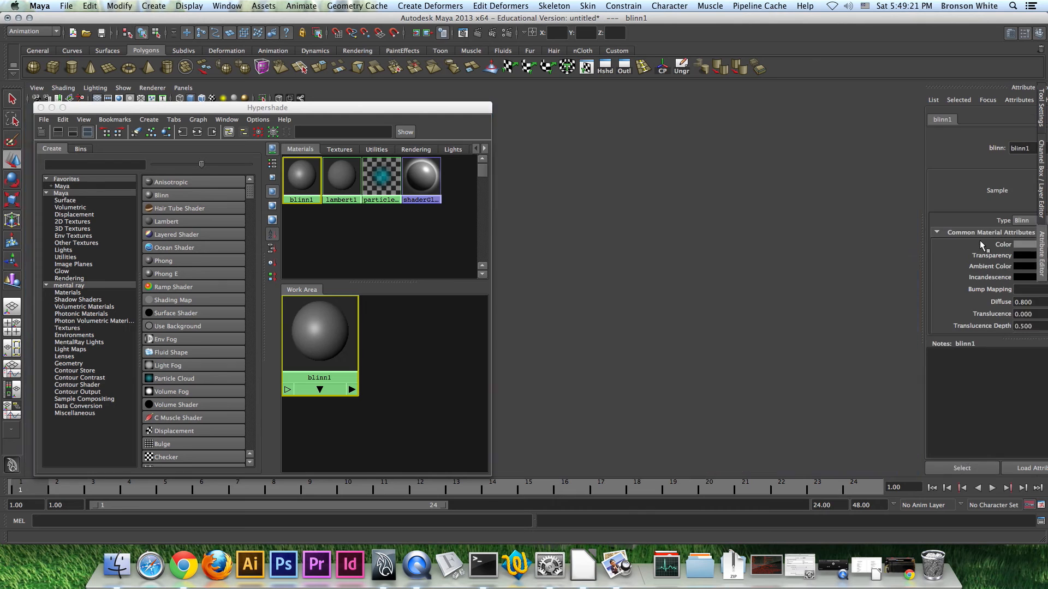
pyautogui.keyDown('alt'); pyautogui.moveTo(691, 262); pyautogui.dragTo(712, 219); pyautogui.keyUp('alt')
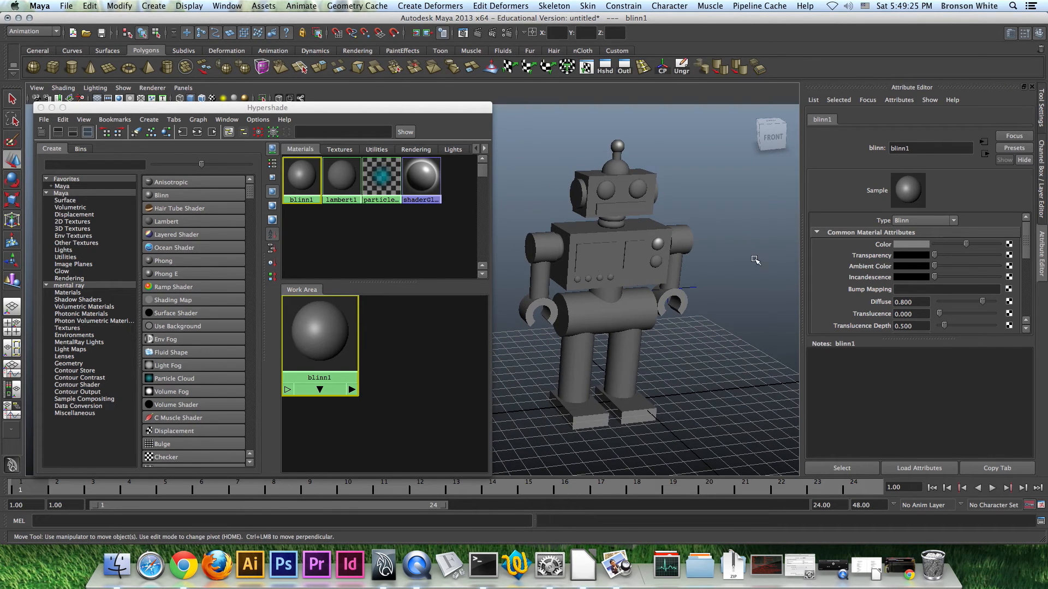
pyautogui.click(912, 246)
pyautogui.click(872, 218)
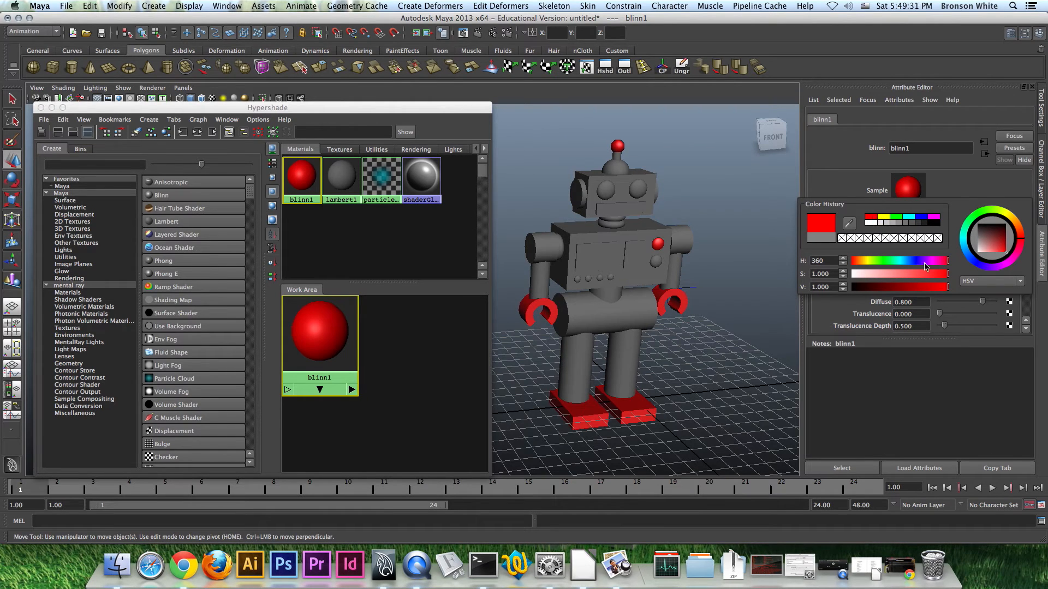
pyautogui.moveTo(941, 277)
pyautogui.mouseDown()
pyautogui.moveTo(916, 288)
pyautogui.moveTo(954, 278)
pyautogui.mouseUp()
pyautogui.click(921, 289)
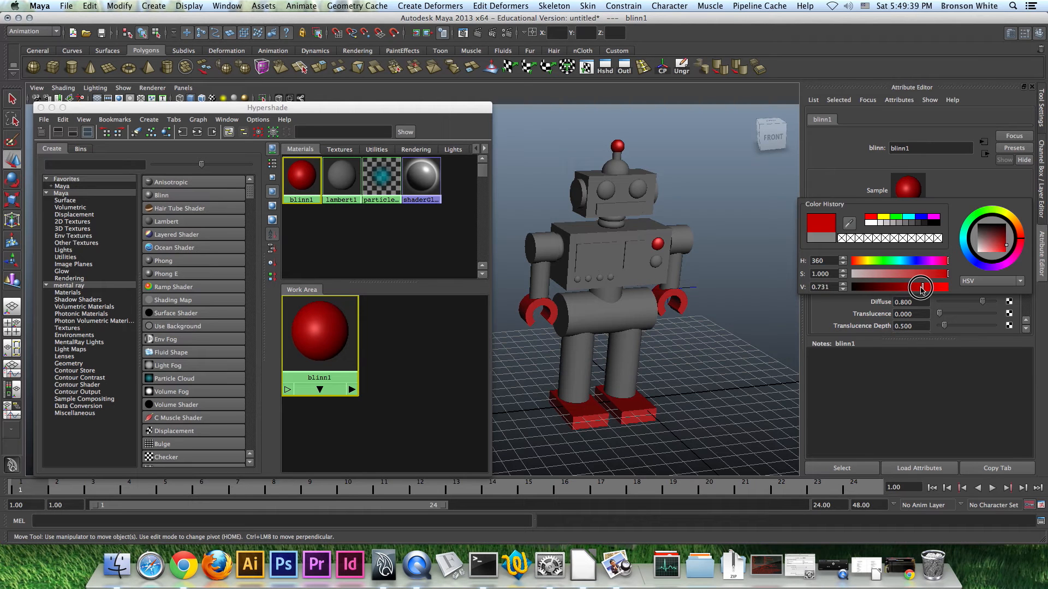
# Duplicate the red Blinn material and check the robot's remaining colors in the reference image assignment1_photo.jpg
pyautogui.moveTo(704, 272)
pyautogui.keyDown('alt'); pyautogui.mouseDown()
pyautogui.moveTo(692, 257)
pyautogui.moveTo(702, 257)
pyautogui.mouseUp(); pyautogui.keyUp('alt')
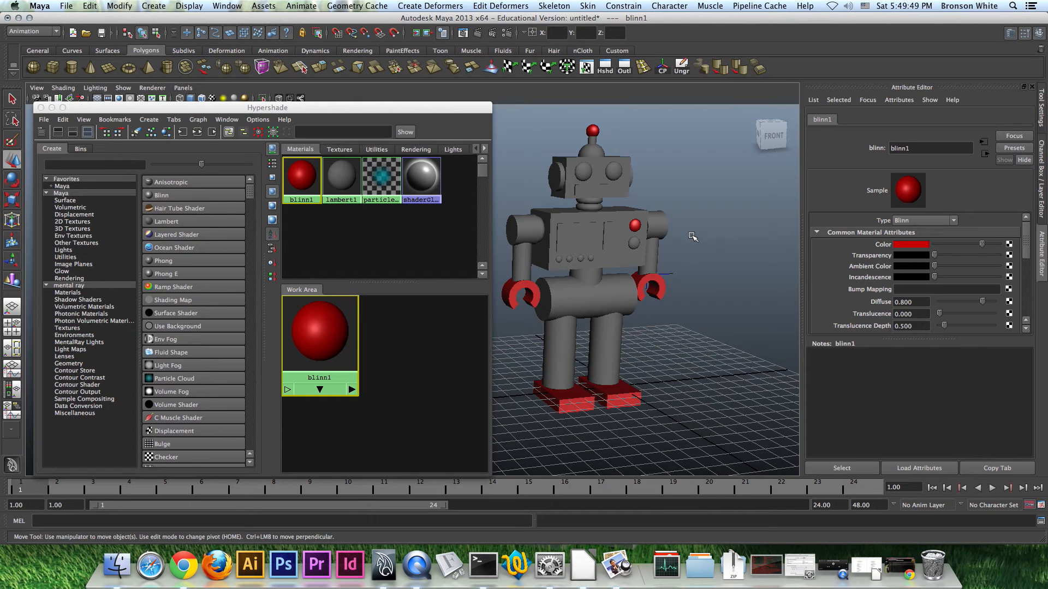
pyautogui.moveTo(693, 237)
pyautogui.keyDown('alt'); pyautogui.mouseDown()
pyautogui.moveTo(702, 241)
pyautogui.moveTo(685, 242)
pyautogui.moveTo(700, 240)
pyautogui.mouseUp(); pyautogui.keyUp('alt')
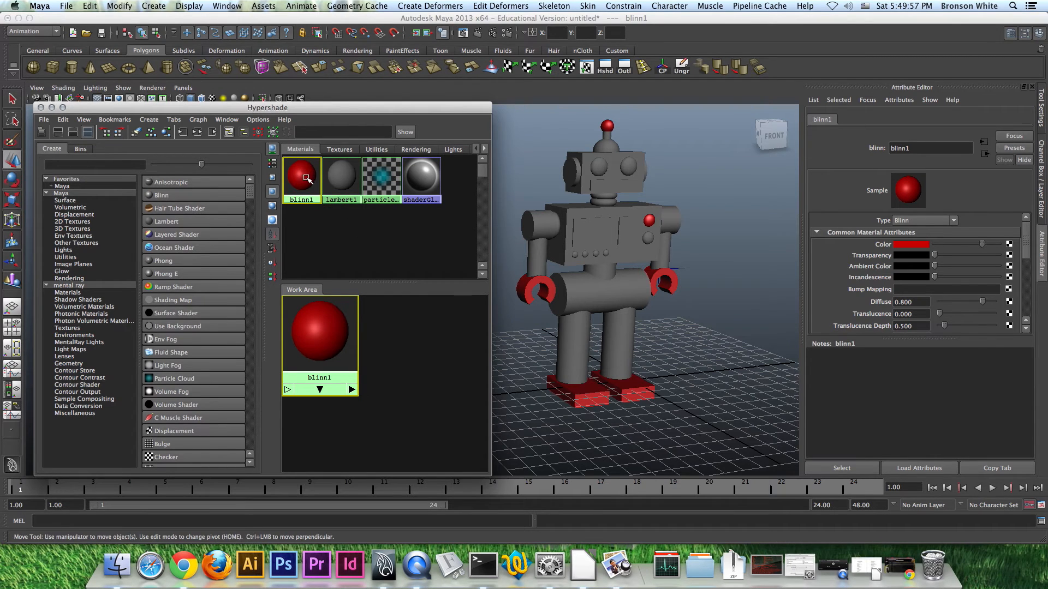
pyautogui.click(63, 119)
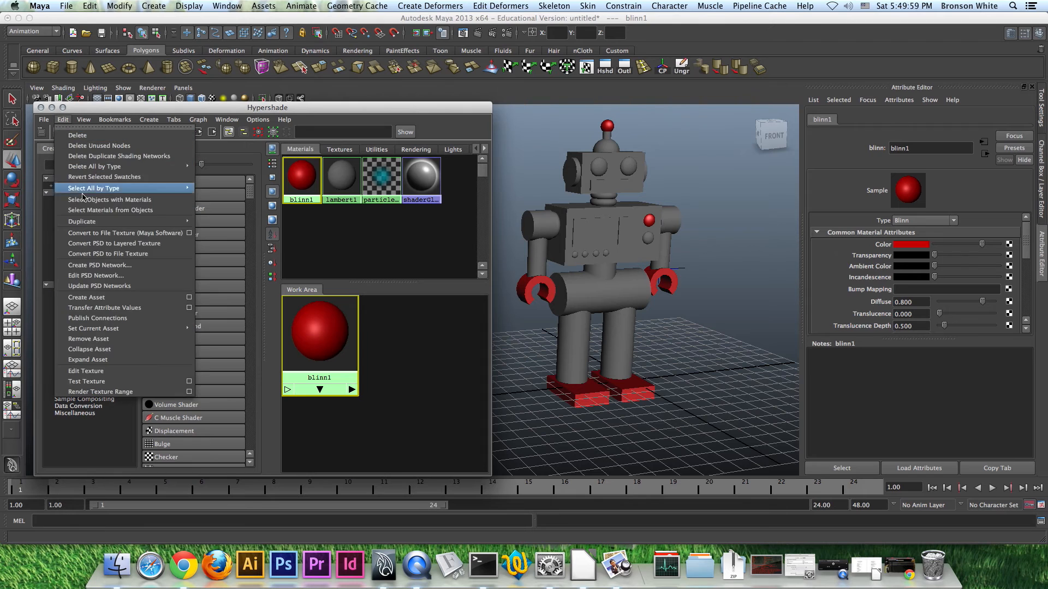
pyautogui.moveTo(106, 222)
pyautogui.click(213, 227)
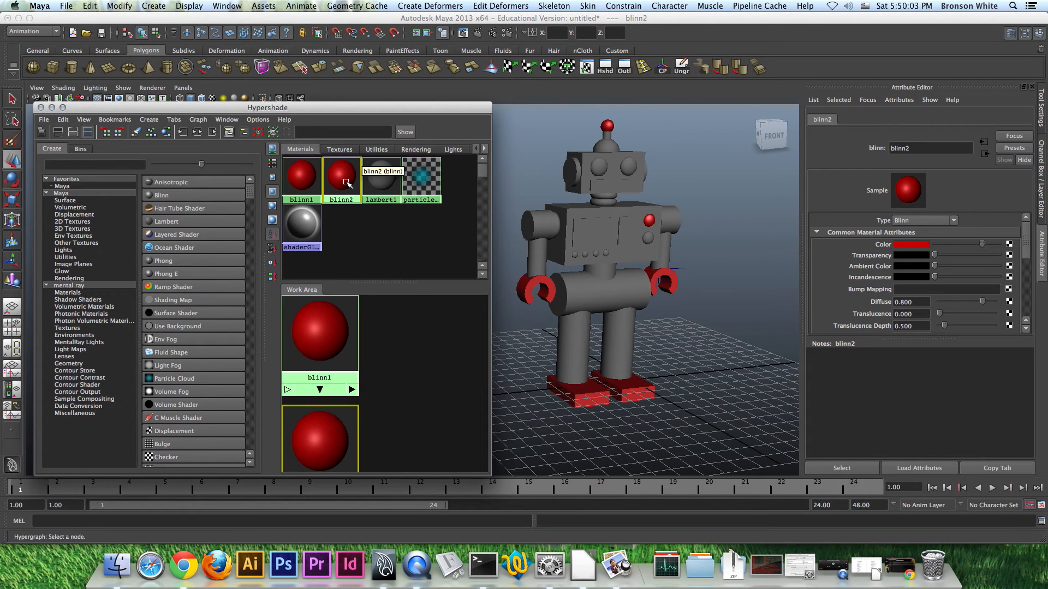
pyautogui.press('super+Tab')
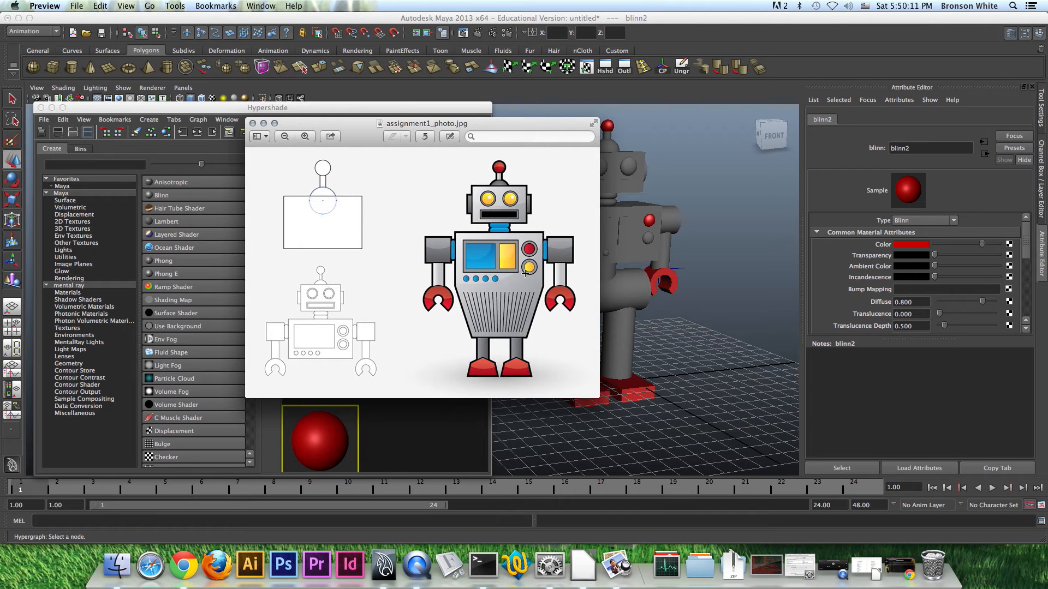
pyautogui.moveTo(487, 127); pyautogui.dragTo(0, 114)
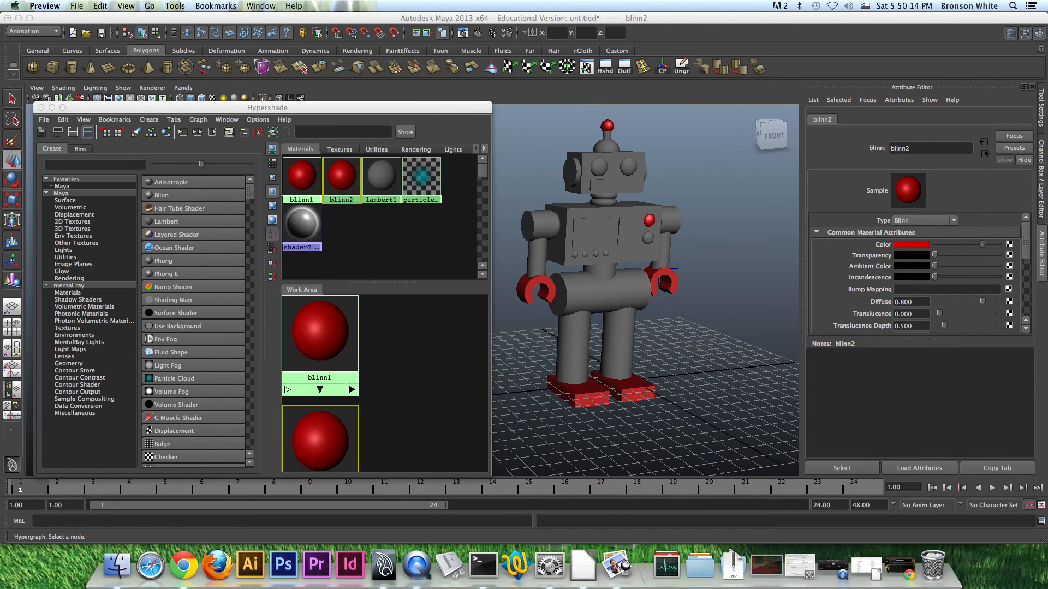
# Assign the blinn2 material to both eyes, the narrow rectangular chest panel and the lower round chest button
pyautogui.click(596, 168)
pyautogui.keyDown('shift'); pyautogui.click(628, 167); pyautogui.keyUp('shift')
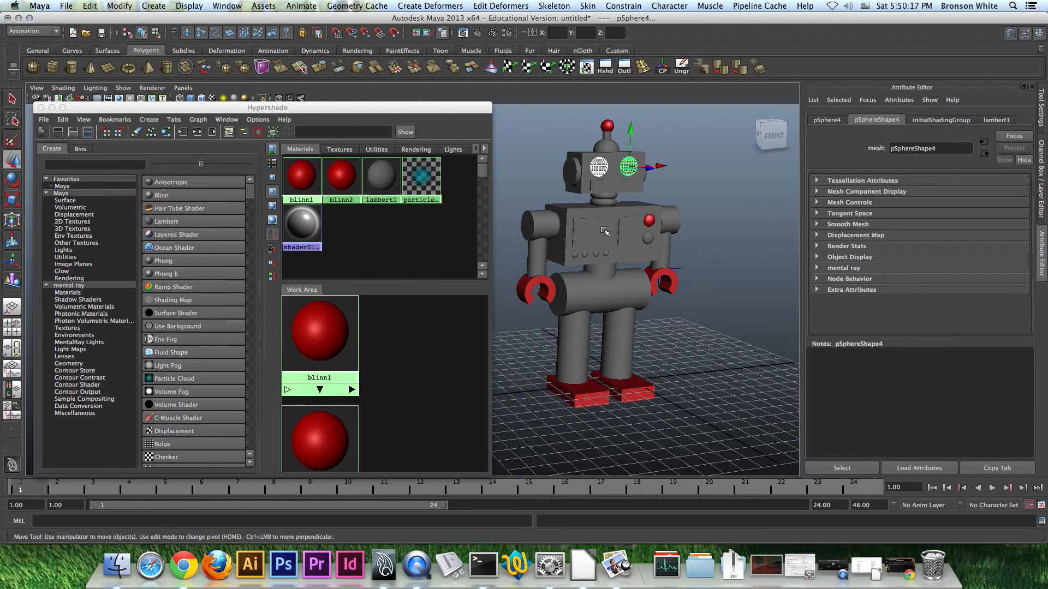
pyautogui.click(629, 230)
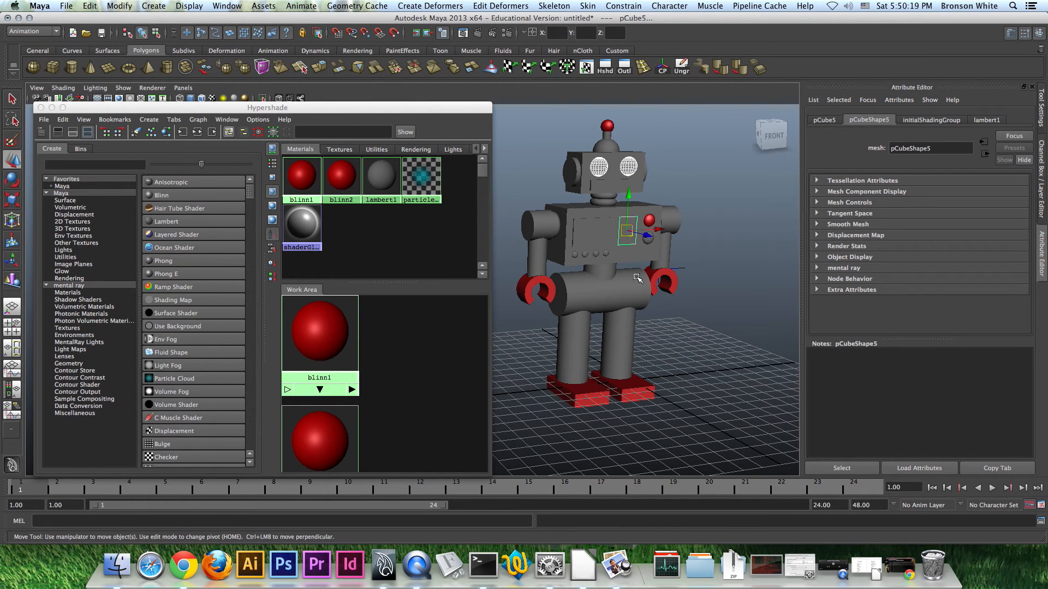
pyautogui.click(648, 240)
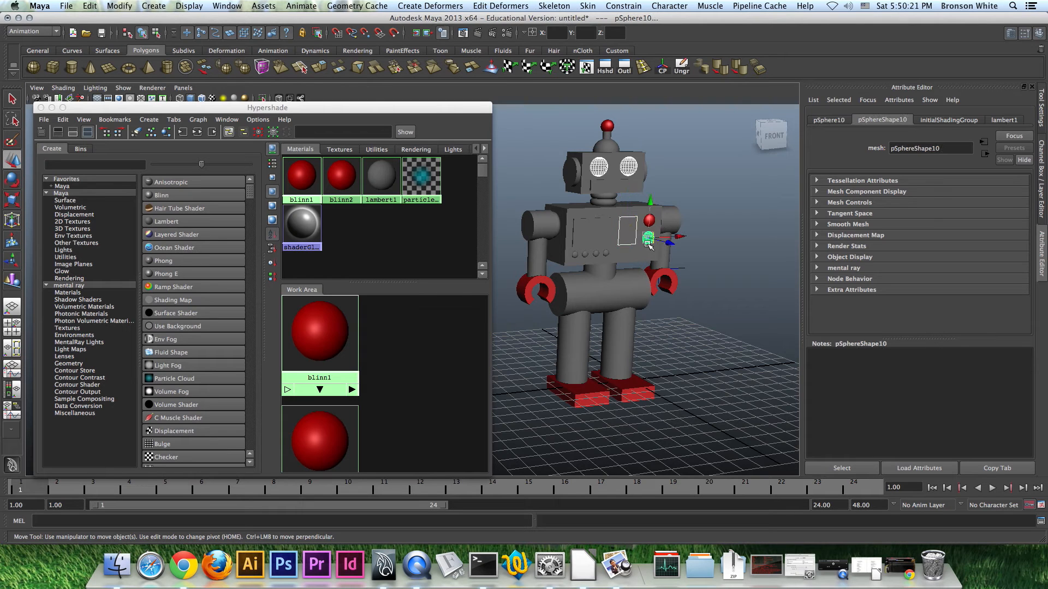
pyautogui.rightClick(339, 180)
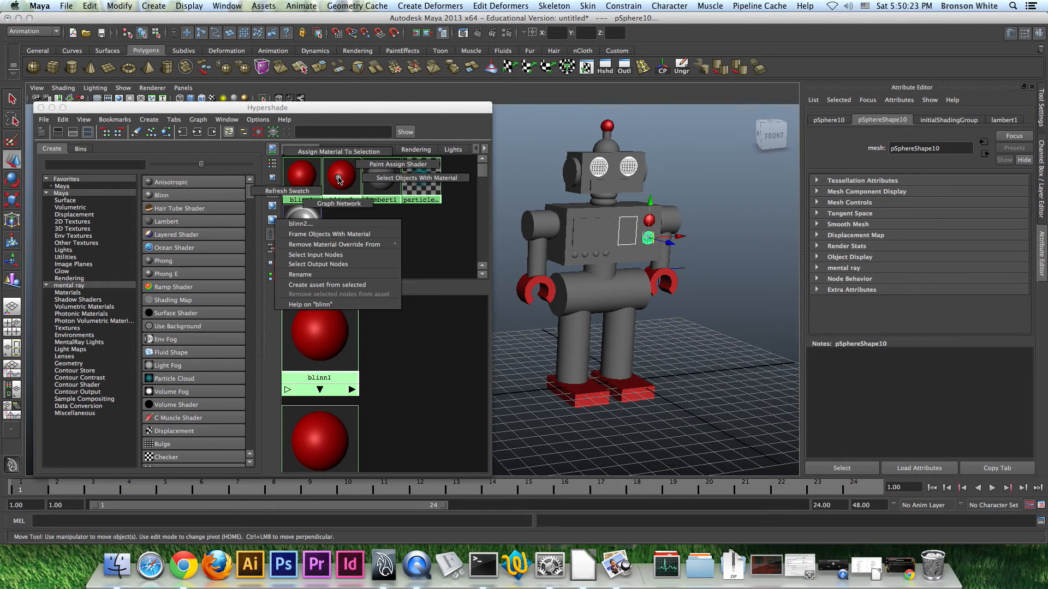
pyautogui.click(338, 153)
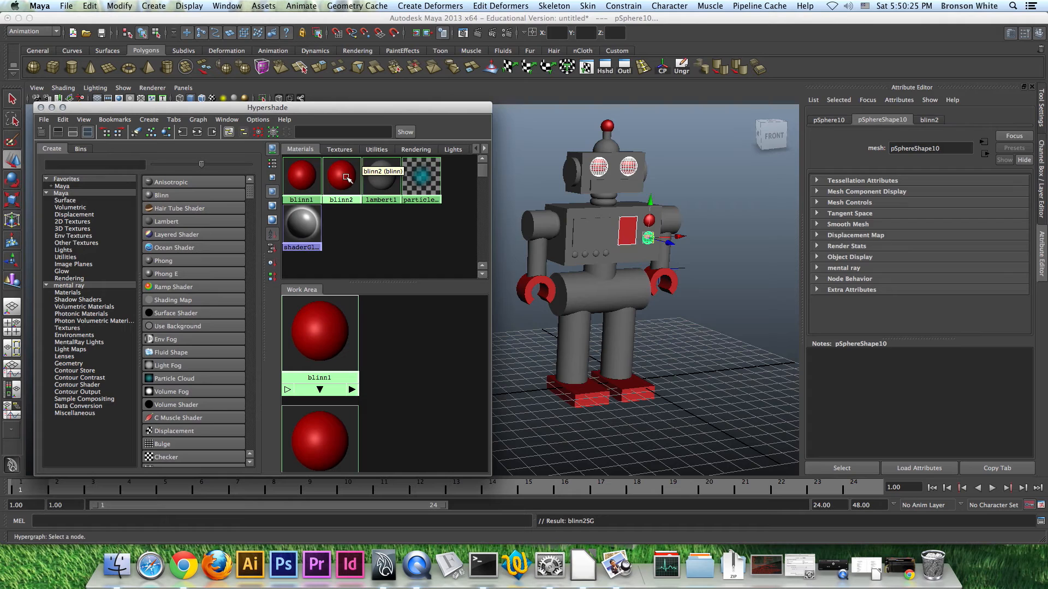
# Change the blinn2 material's color to yellow, then slightly reduce its saturation and brightness
pyautogui.click(342, 180)
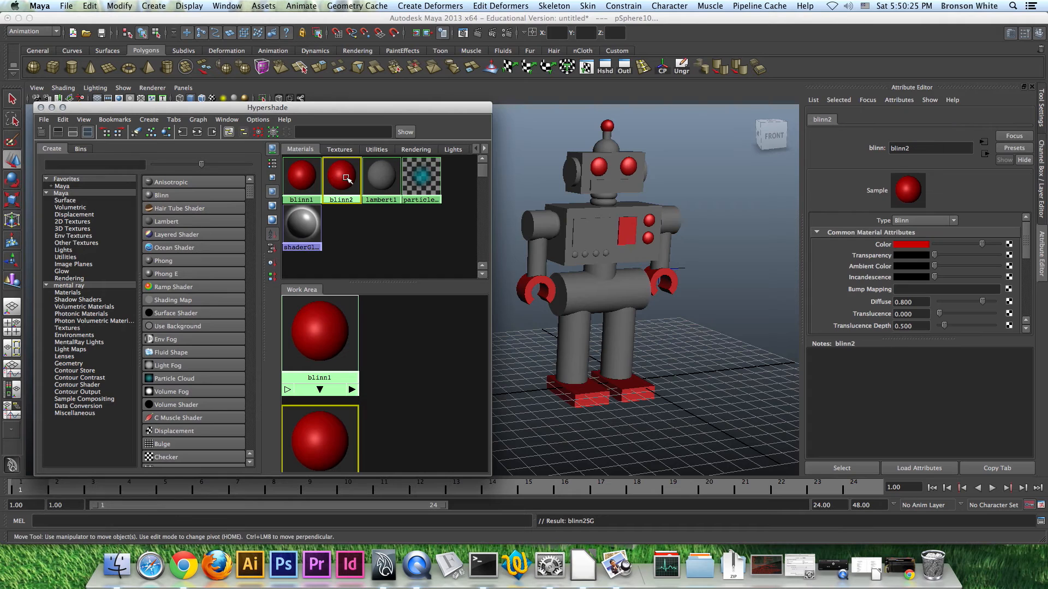
pyautogui.click(918, 248)
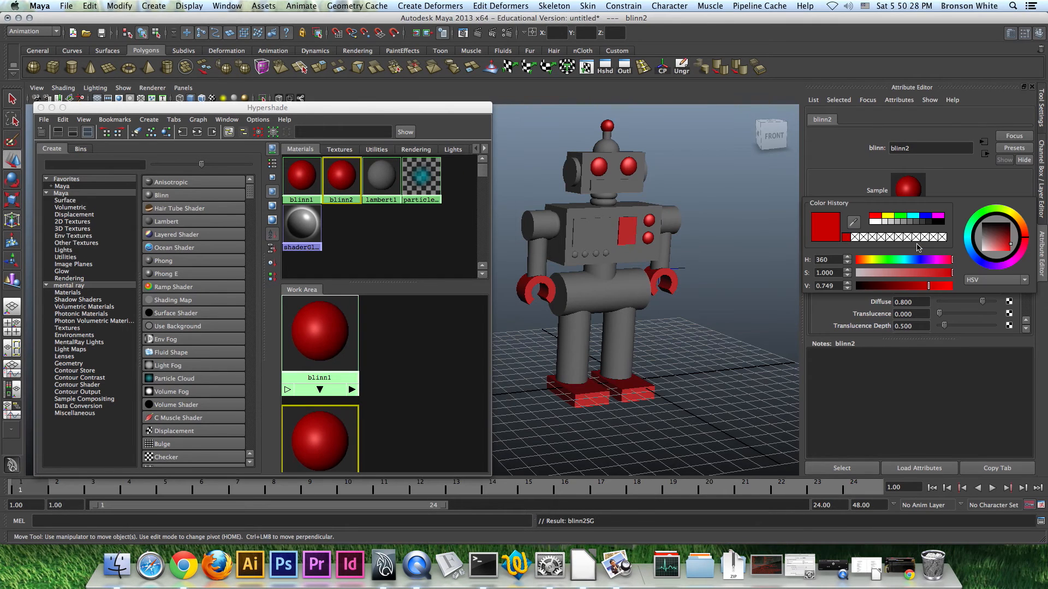
pyautogui.click(889, 216)
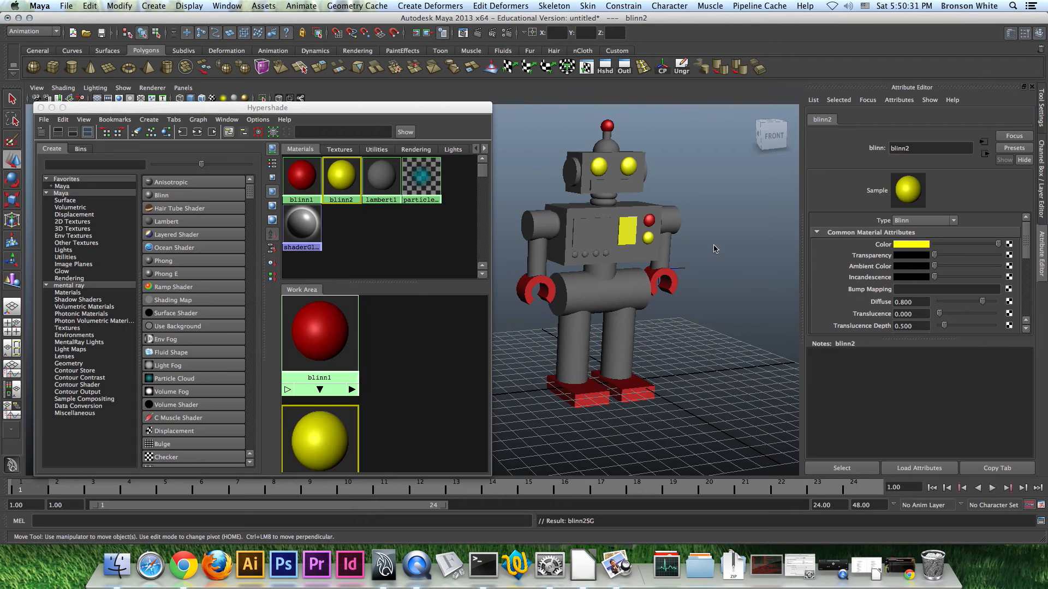
pyautogui.click(920, 246)
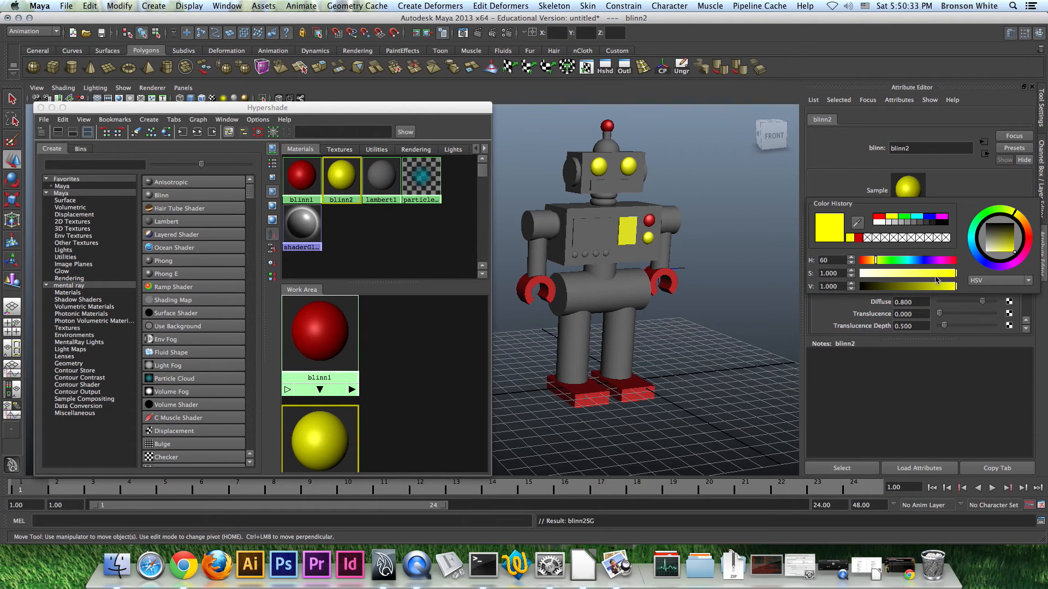
pyautogui.moveTo(945, 277)
pyautogui.mouseDown()
pyautogui.moveTo(928, 276)
pyautogui.moveTo(942, 287)
pyautogui.mouseUp()
pyautogui.click(675, 221)
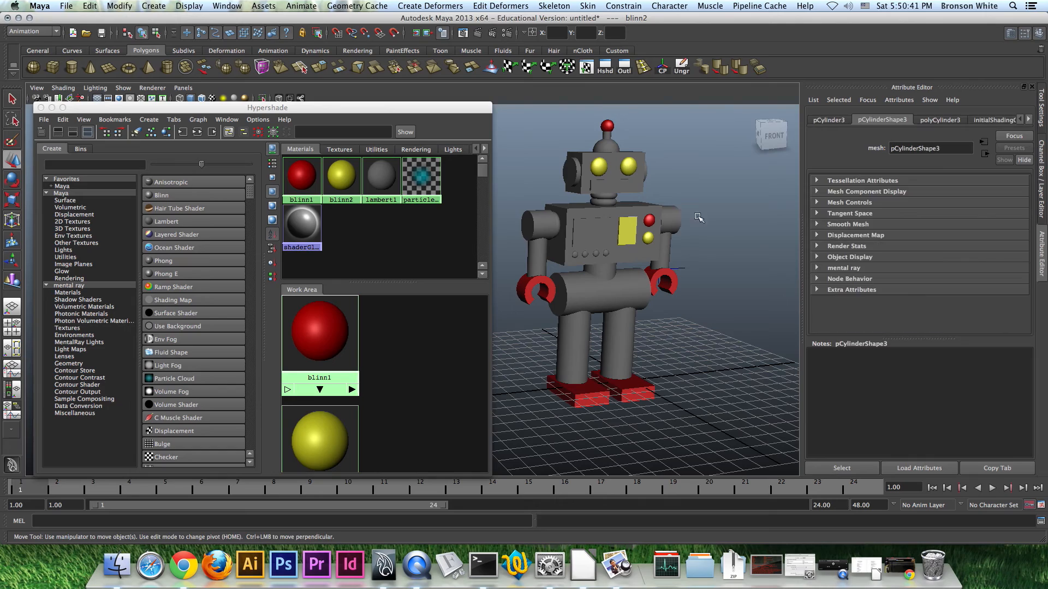
pyautogui.click(740, 213)
# Examine the robot's red and yellow parts from several angles
pyautogui.keyDown('alt'); pyautogui.moveTo(742, 247); pyautogui.dragTo(715, 229); pyautogui.keyUp('alt')
pyautogui.keyDown('alt'); pyautogui.moveTo(713, 215); pyautogui.dragTo(711, 245, button='middle'); pyautogui.keyUp('alt')
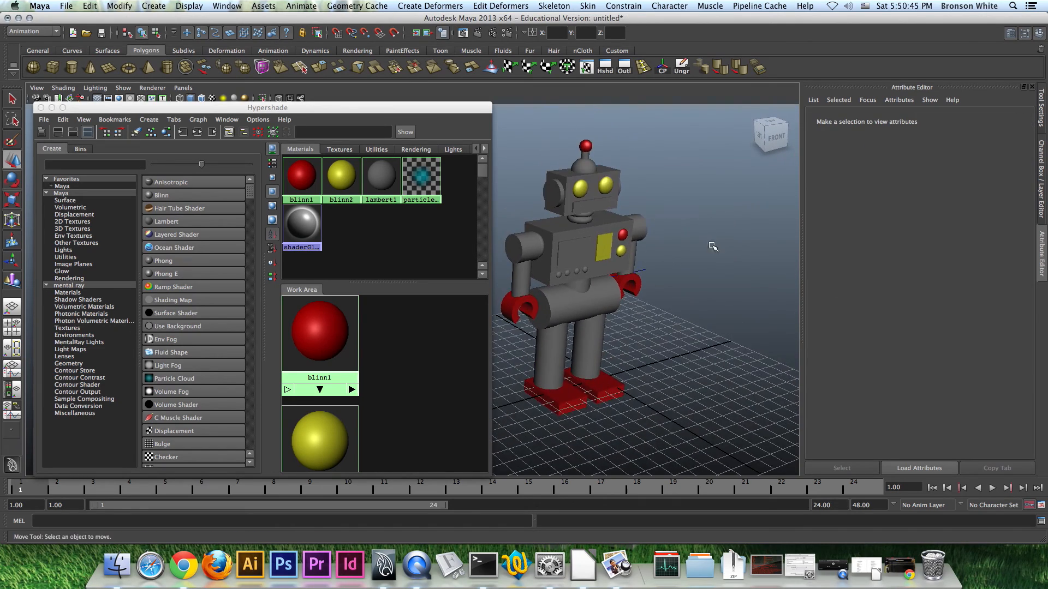
pyautogui.moveTo(712, 245)
pyautogui.keyDown('alt'); pyautogui.mouseDown()
pyautogui.moveTo(669, 239)
pyautogui.moveTo(704, 240)
pyautogui.mouseUp(); pyautogui.keyUp('alt')
pyautogui.keyDown('alt'); pyautogui.moveTo(710, 243); pyautogui.dragTo(710, 230, button='middle'); pyautogui.keyUp('alt')
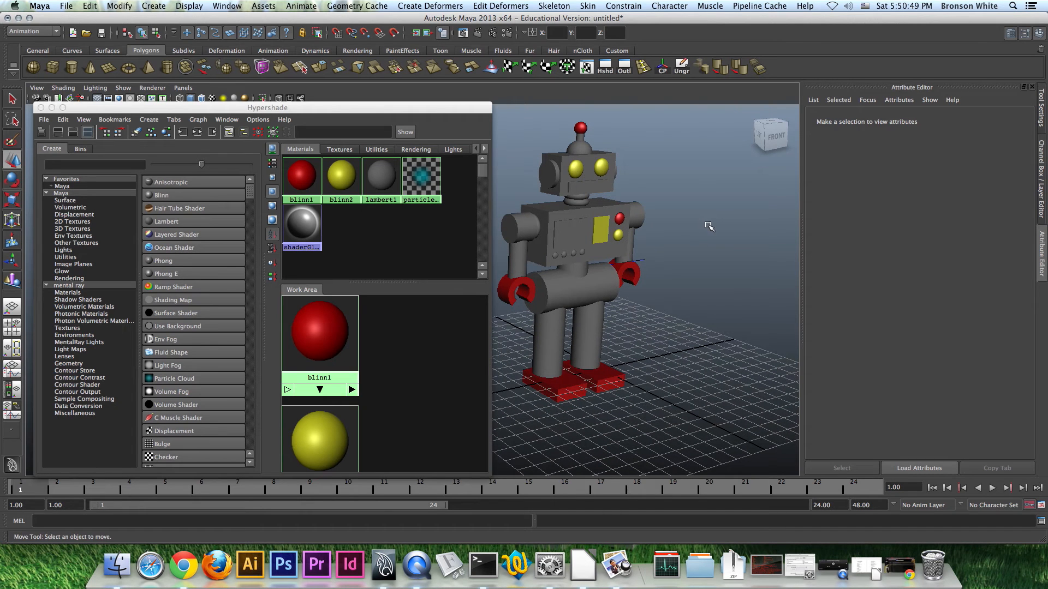
pyautogui.keyDown('alt'); pyautogui.moveTo(706, 234); pyautogui.dragTo(653, 240); pyautogui.keyUp('alt')
pyautogui.keyDown('alt'); pyautogui.moveTo(650, 241); pyautogui.dragTo(691, 222, button='middle'); pyautogui.keyUp('alt')
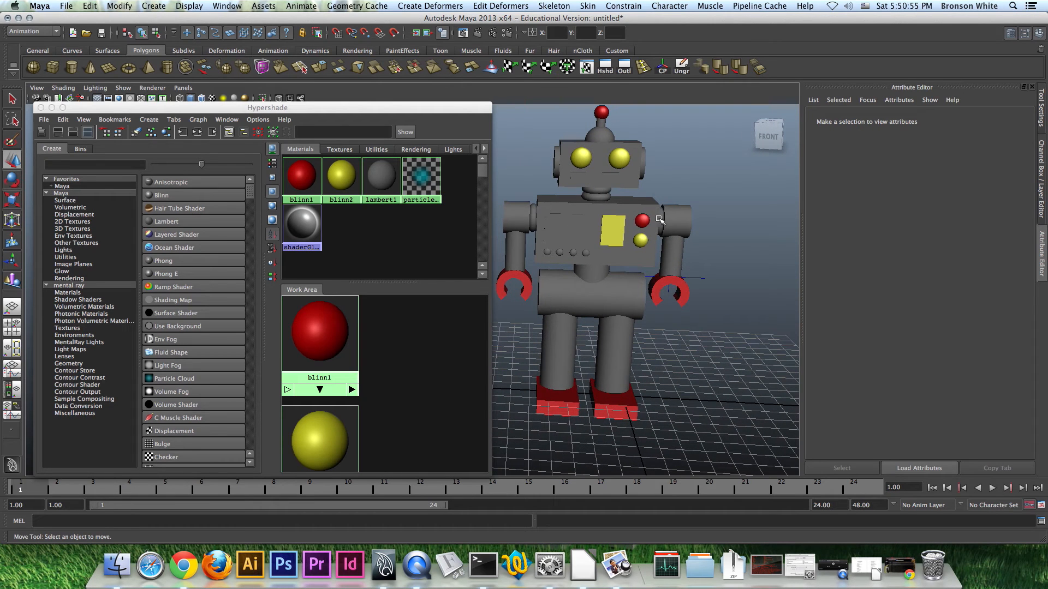
pyautogui.keyDown('alt'); pyautogui.moveTo(667, 232); pyautogui.dragTo(678, 253); pyautogui.keyUp('alt')
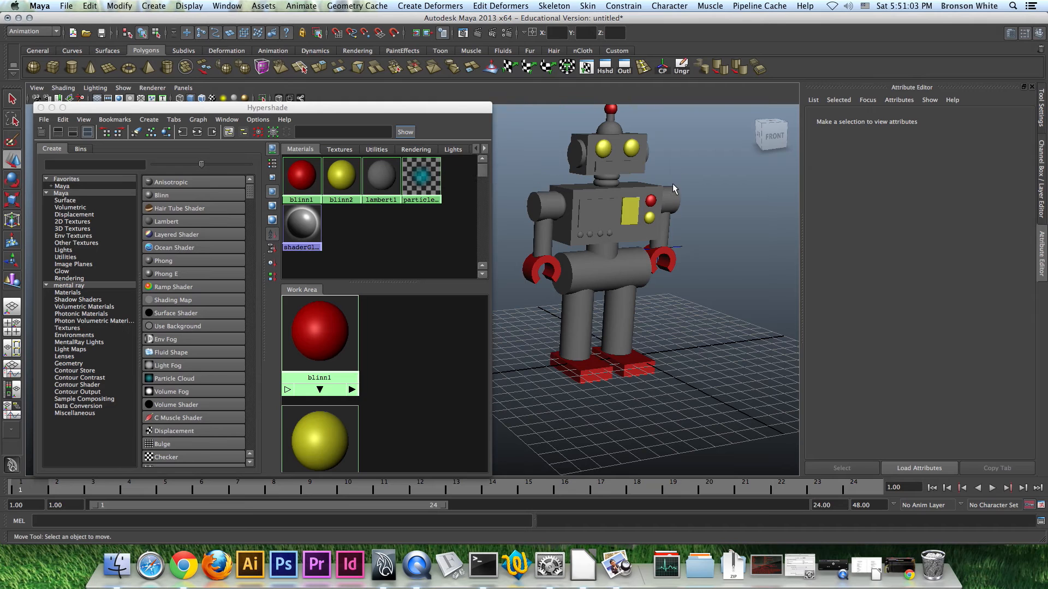
pyautogui.keyDown('alt'); pyautogui.moveTo(672, 189); pyautogui.dragTo(650, 164); pyautogui.keyUp('alt')
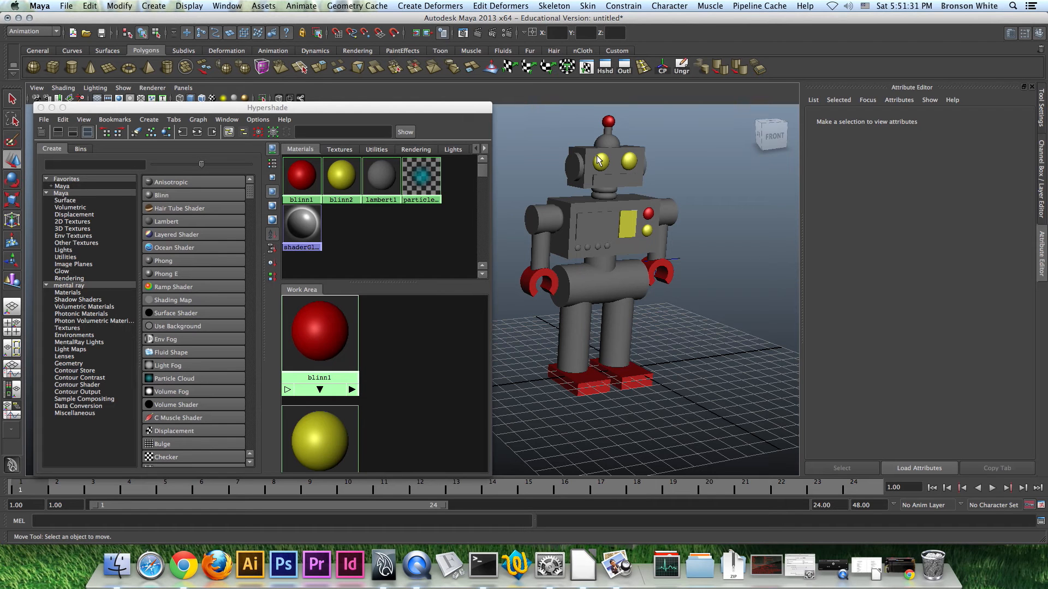
pyautogui.keyDown('alt'); pyautogui.moveTo(667, 241); pyautogui.dragTo(636, 227, button='middle'); pyautogui.keyUp('alt')
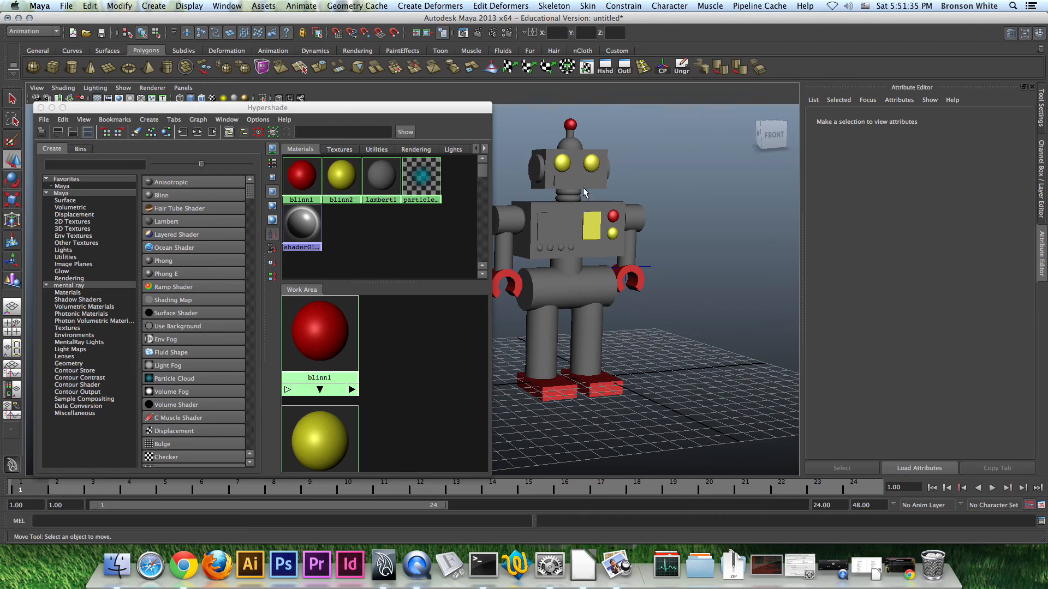
# Change the yellow blinn2 material's type from Blinn to Phong and check the shading on the robot
pyautogui.click(345, 178)
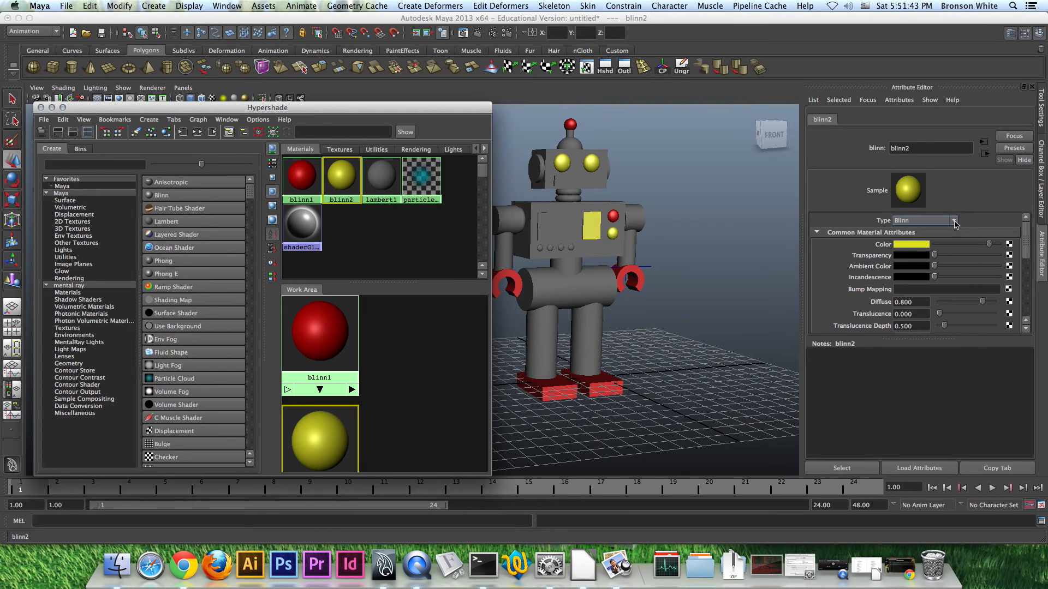
pyautogui.click(953, 221)
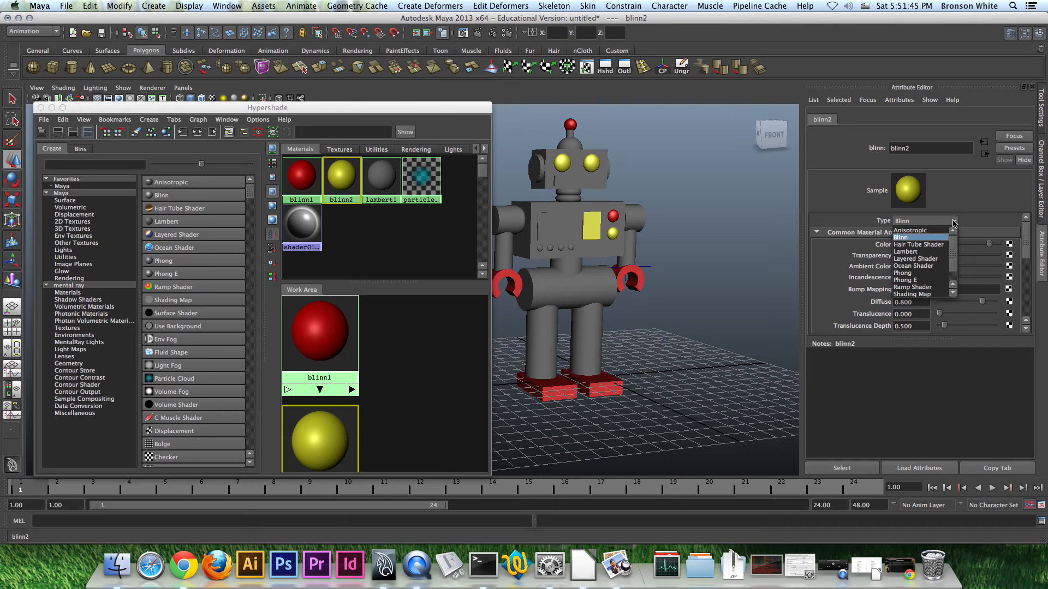
pyautogui.click(915, 274)
pyautogui.keyDown('alt'); pyautogui.moveTo(682, 248); pyautogui.dragTo(667, 238); pyautogui.keyUp('alt')
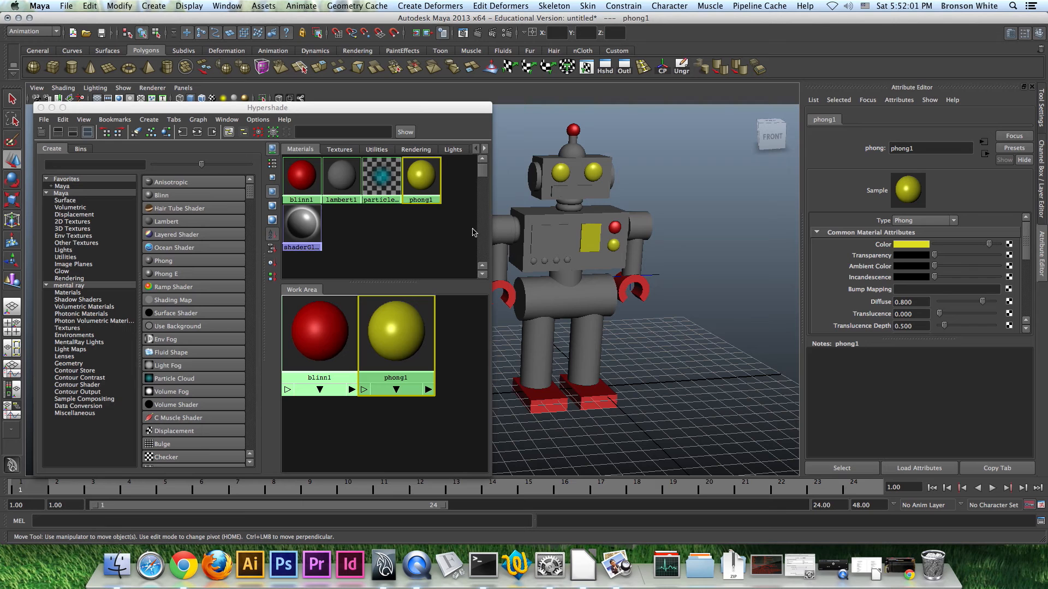
pyautogui.keyDown('alt'); pyautogui.moveTo(648, 285); pyautogui.dragTo(602, 185); pyautogui.keyUp('alt')
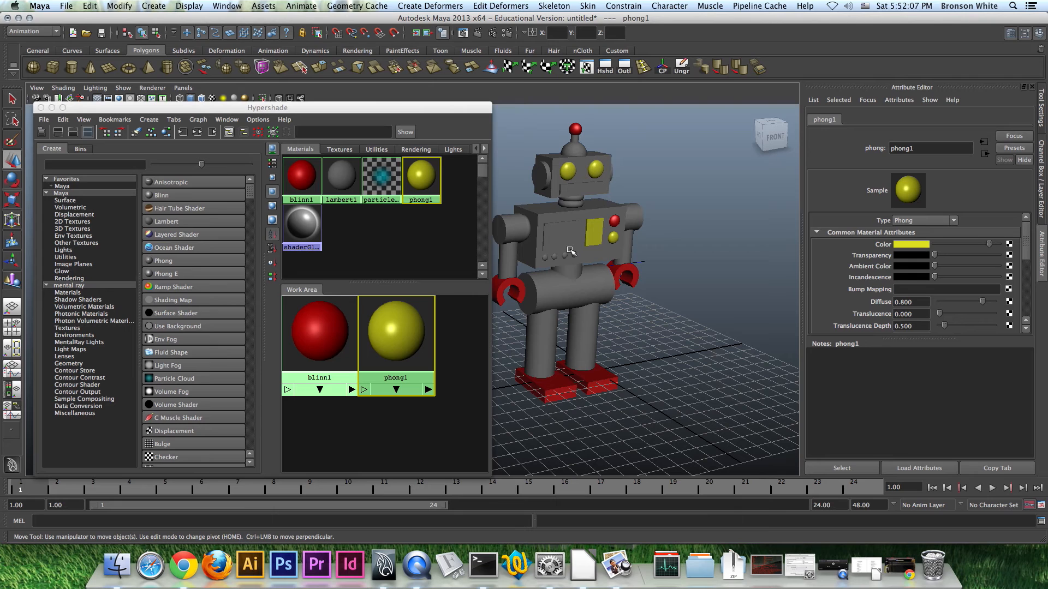
# Create a Lambert material and assign it to the neck rings and both shoulder rings
pyautogui.click(170, 222)
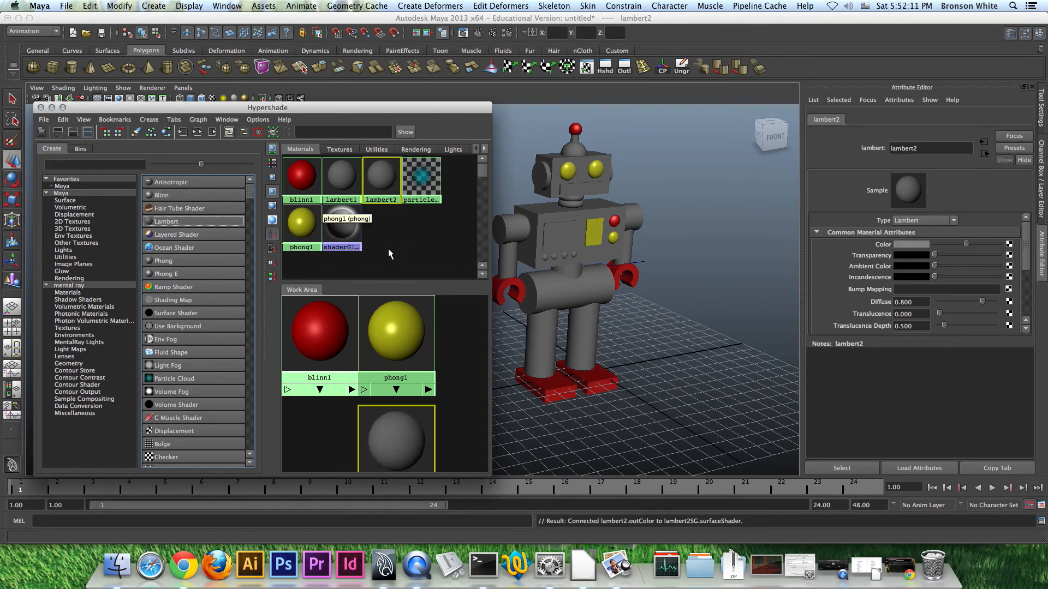
pyautogui.keyDown('alt'); pyautogui.moveTo(547, 249); pyautogui.dragTo(516, 242); pyautogui.keyUp('alt')
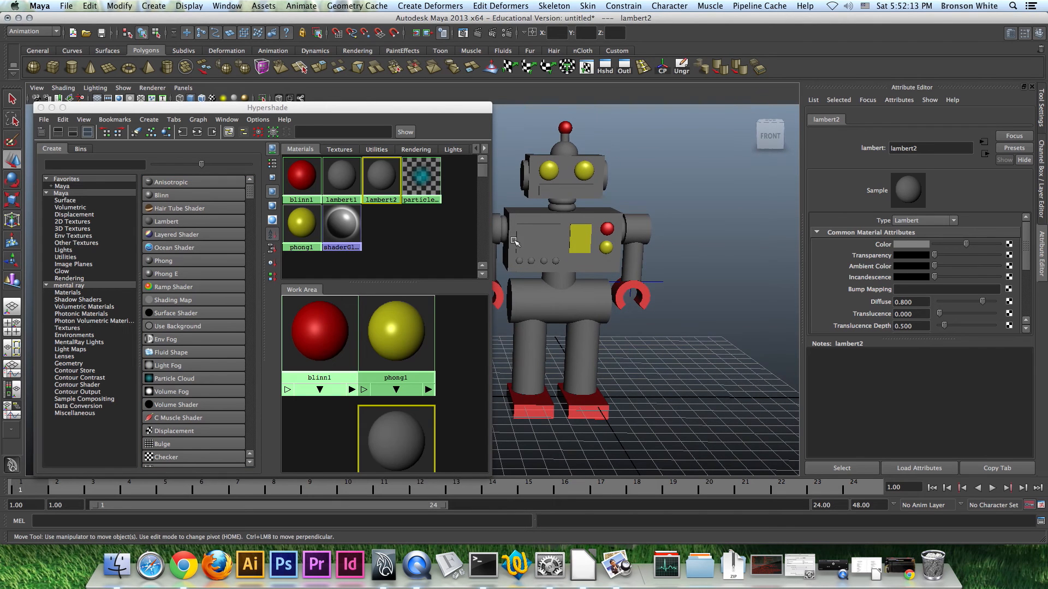
pyautogui.click(506, 226)
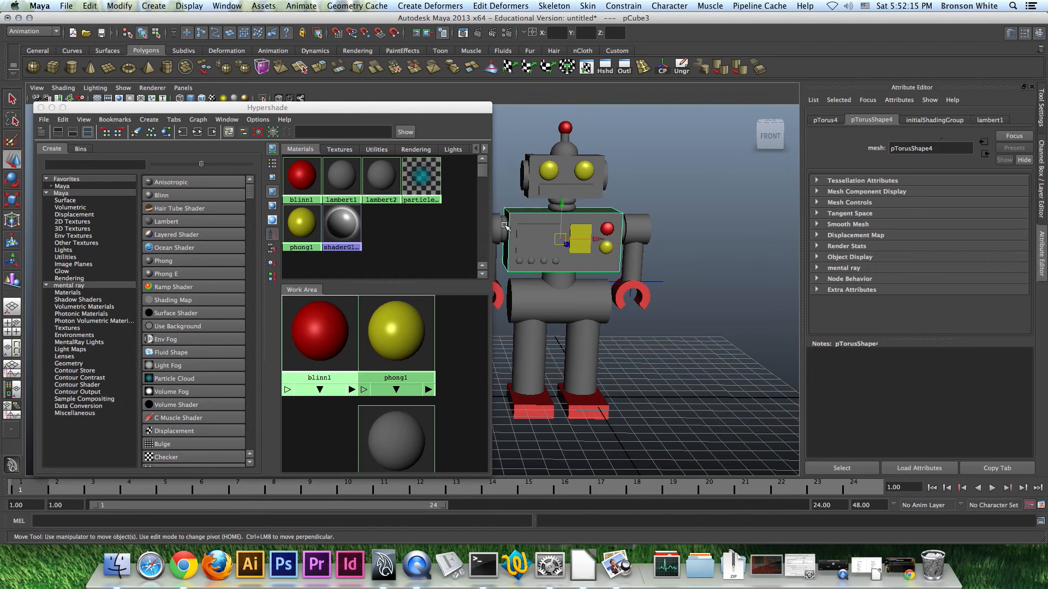
pyautogui.click(566, 210)
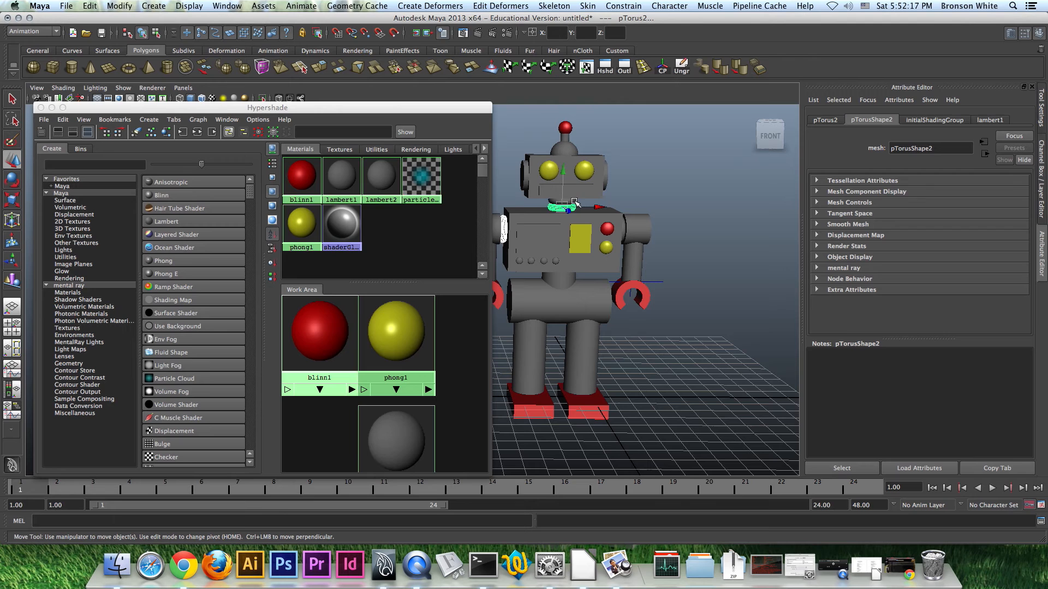
pyautogui.keyDown('alt'); pyautogui.moveTo(624, 227); pyautogui.dragTo(610, 227); pyautogui.keyUp('alt')
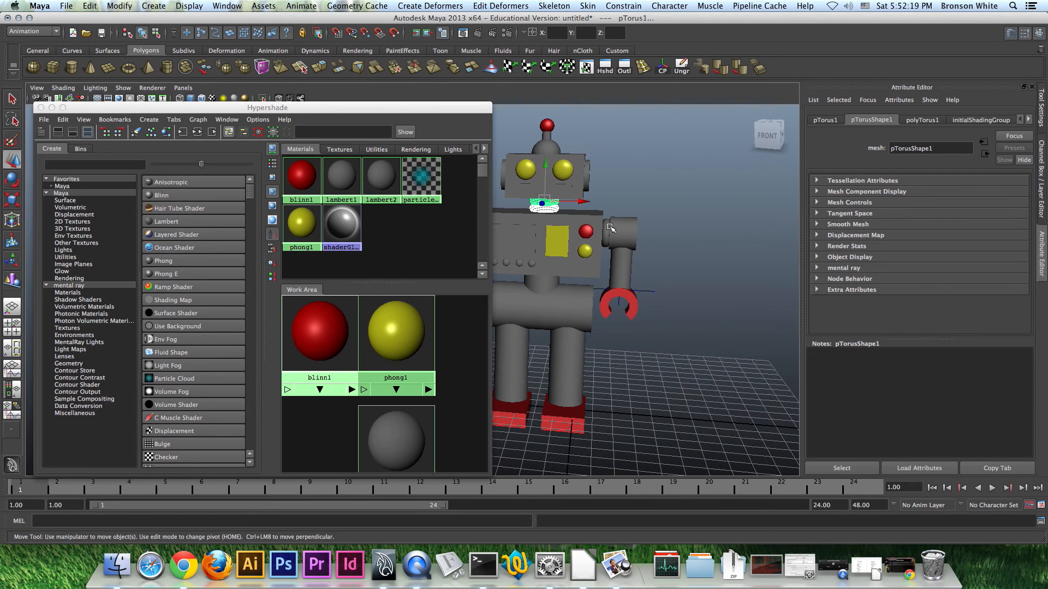
pyautogui.click(607, 230)
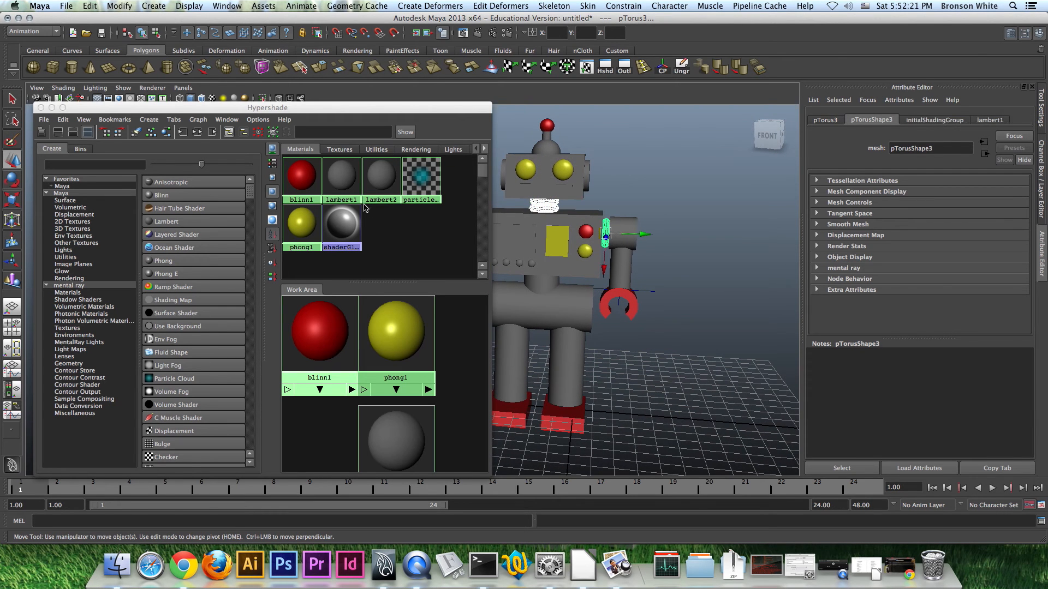
pyautogui.rightClick(388, 179)
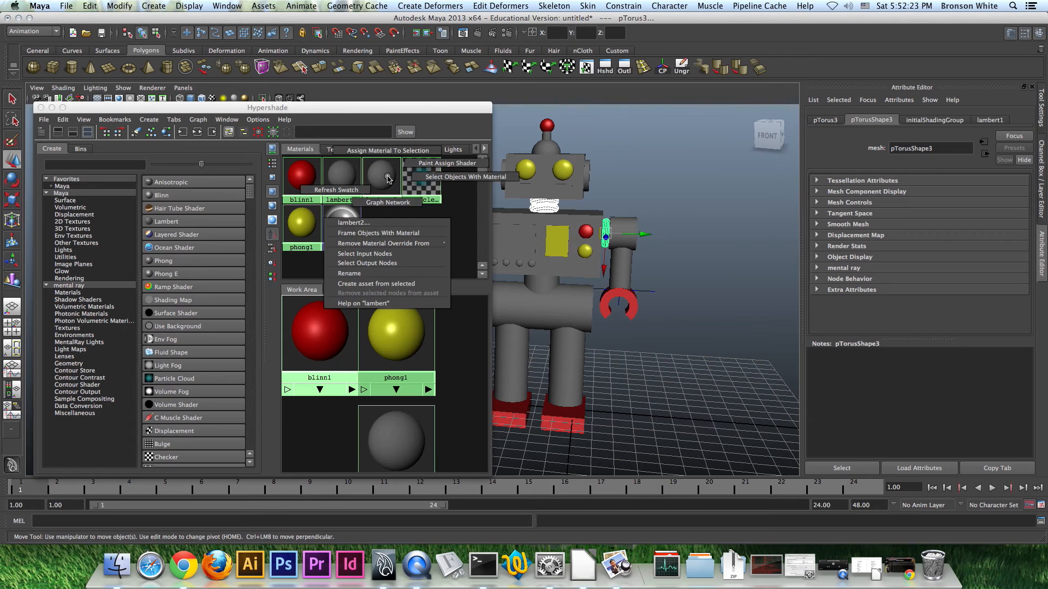
pyautogui.moveTo(388, 173); pyautogui.dragTo(388, 154, button='right')
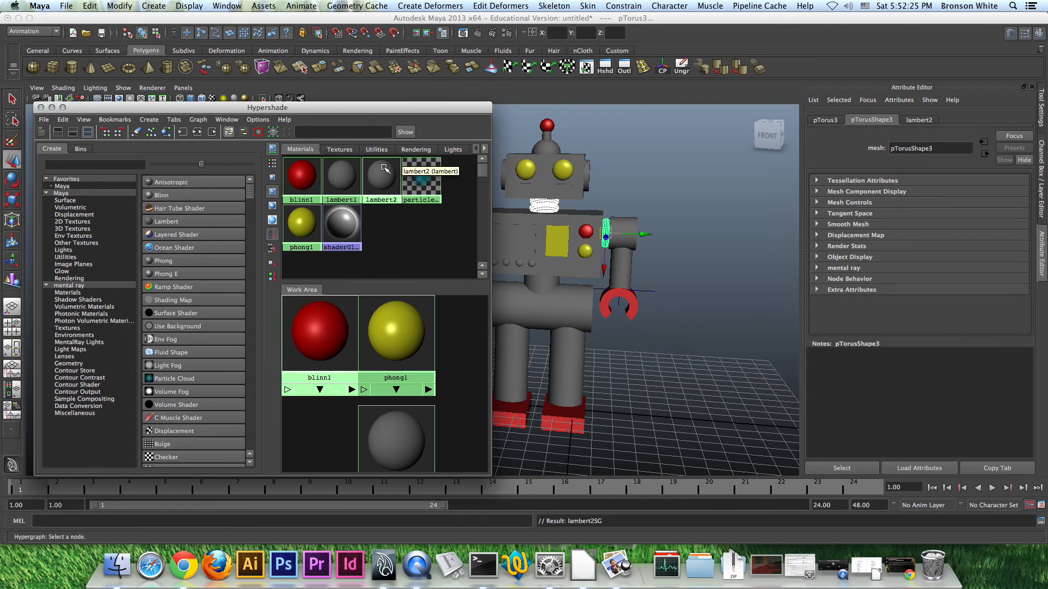
# Set the lambert2 material's color to cyan, then shift its hue slightly toward blue and darken it
pyautogui.click(388, 174)
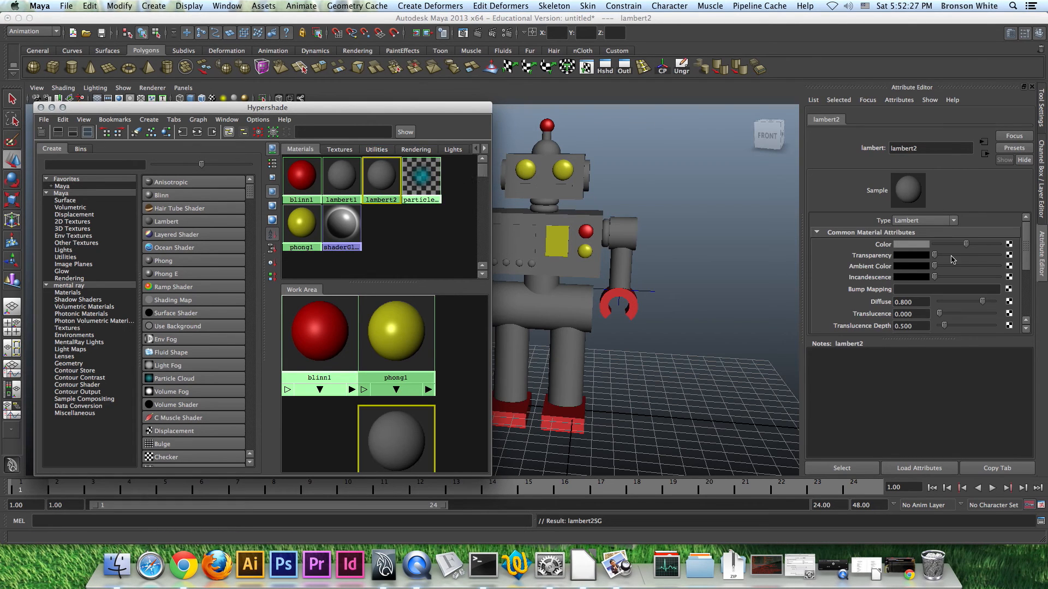
pyautogui.click(916, 245)
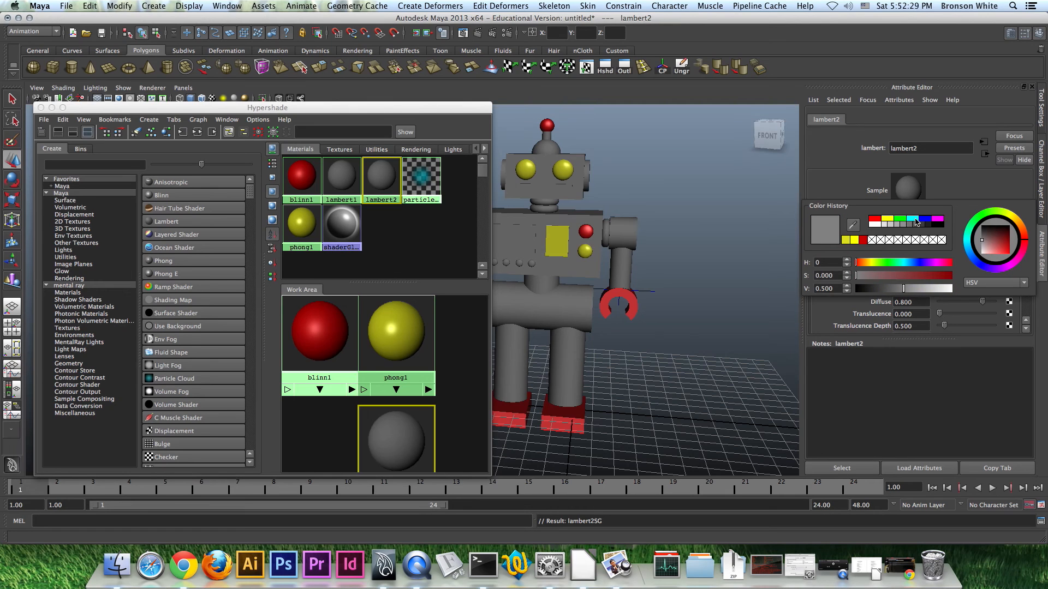
pyautogui.click(917, 220)
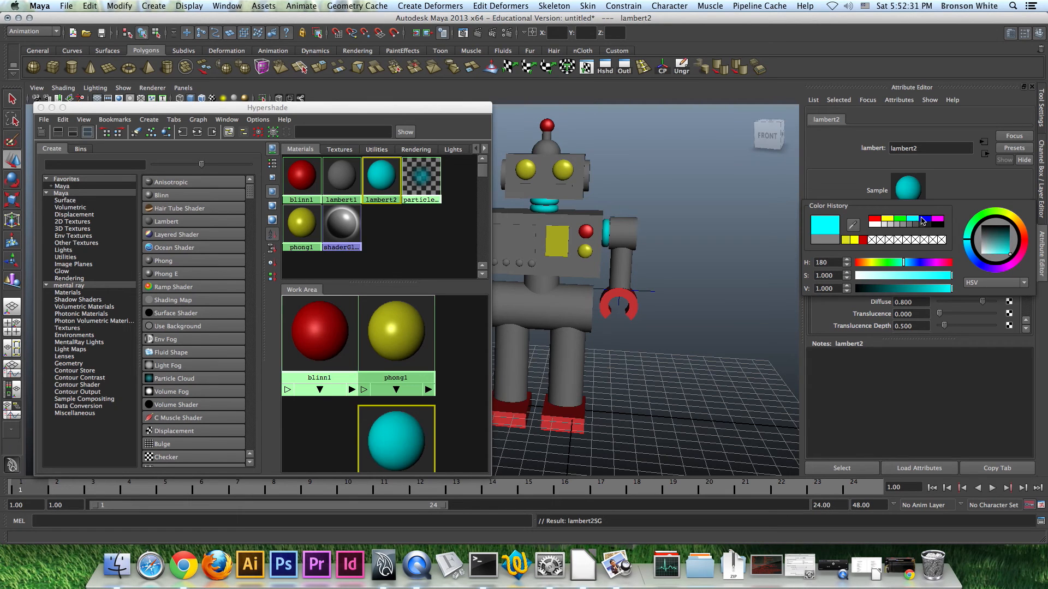
pyautogui.moveTo(905, 263); pyautogui.dragTo(932, 289)
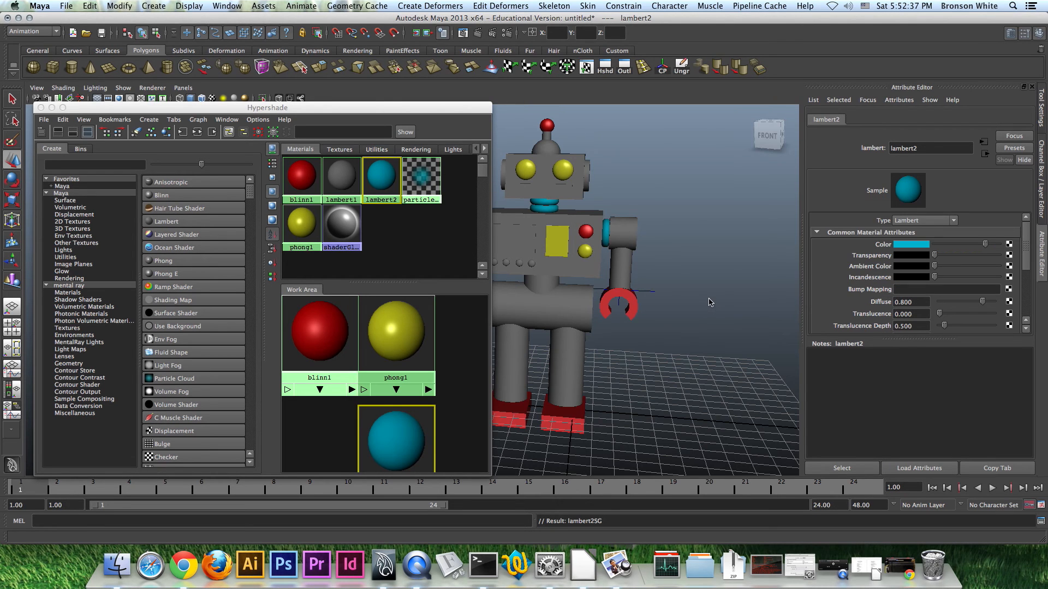
pyautogui.moveTo(652, 258)
pyautogui.keyDown('alt'); pyautogui.mouseDown()
pyautogui.moveTo(679, 276)
pyautogui.moveTo(680, 253)
pyautogui.moveTo(660, 271)
pyautogui.moveTo(639, 251)
pyautogui.moveTo(636, 272)
pyautogui.moveTo(654, 251)
pyautogui.mouseUp(); pyautogui.keyUp('alt')
pyautogui.keyDown('alt'); pyautogui.moveTo(653, 252); pyautogui.dragTo(667, 268, button='middle'); pyautogui.keyUp('alt')
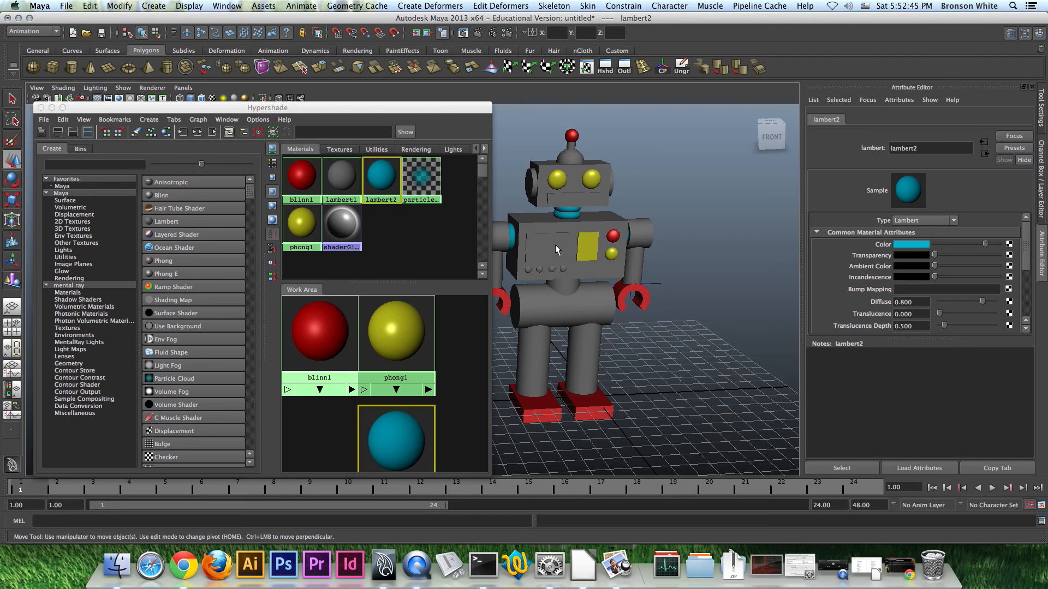
# Check the blue parts in the reference image assignment1_photo.jpg, then duplicate the lambert2 material with its shading network
pyautogui.press('super+Tab')
pyautogui.moveTo(302, 143); pyautogui.dragTo(424, 143)
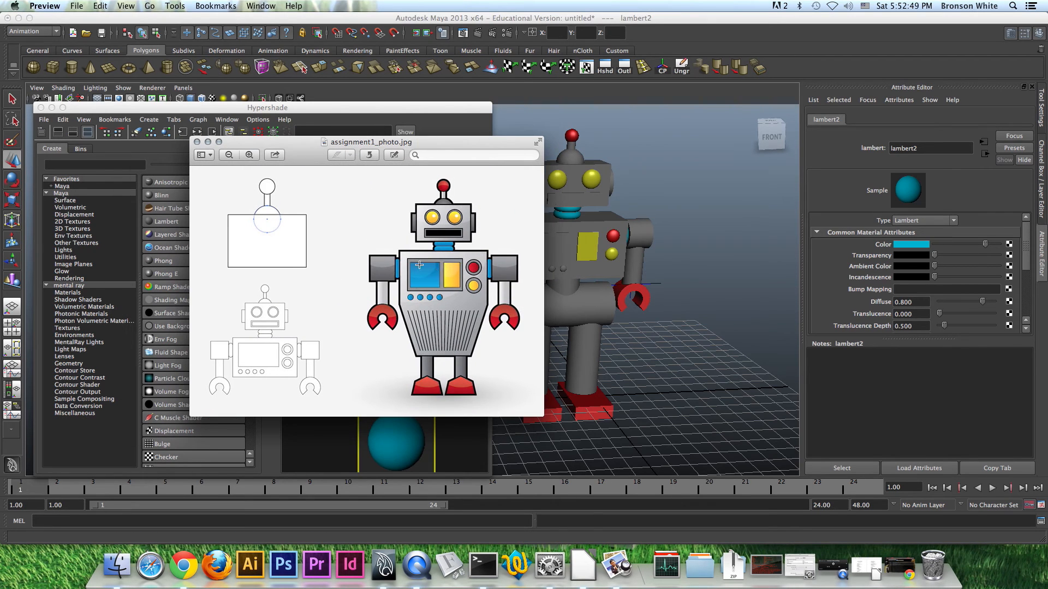
pyautogui.moveTo(434, 141); pyautogui.dragTo(0, 98)
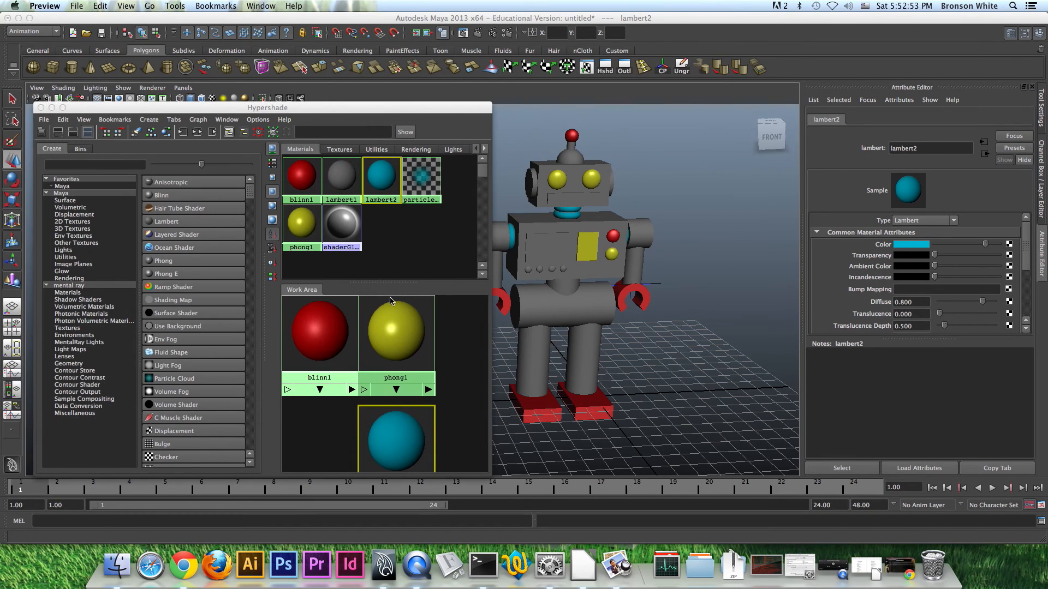
pyautogui.click(382, 174)
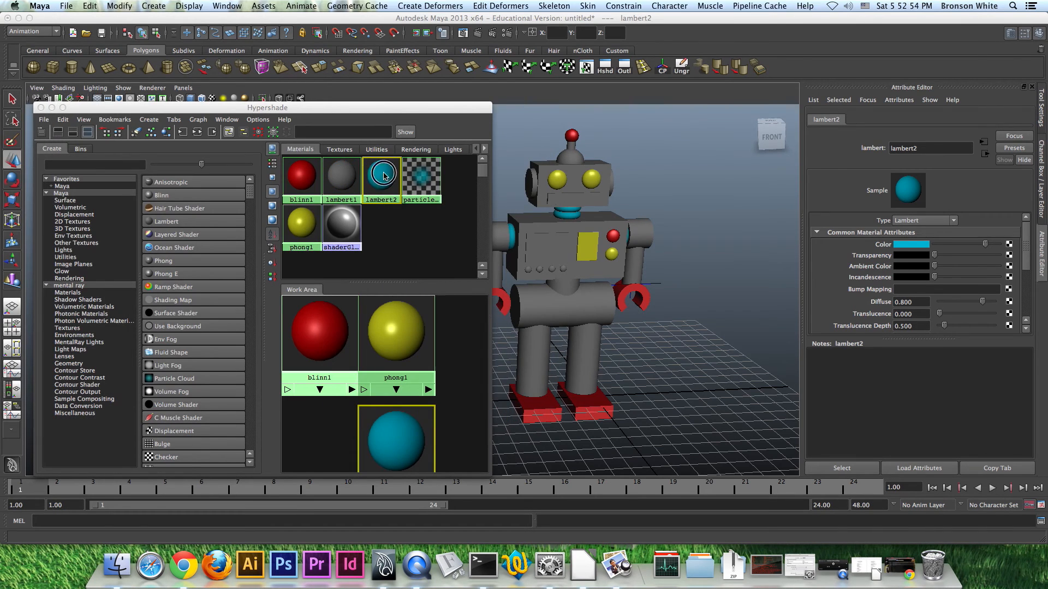
pyautogui.click(63, 120)
pyautogui.moveTo(156, 222)
pyautogui.click(237, 221)
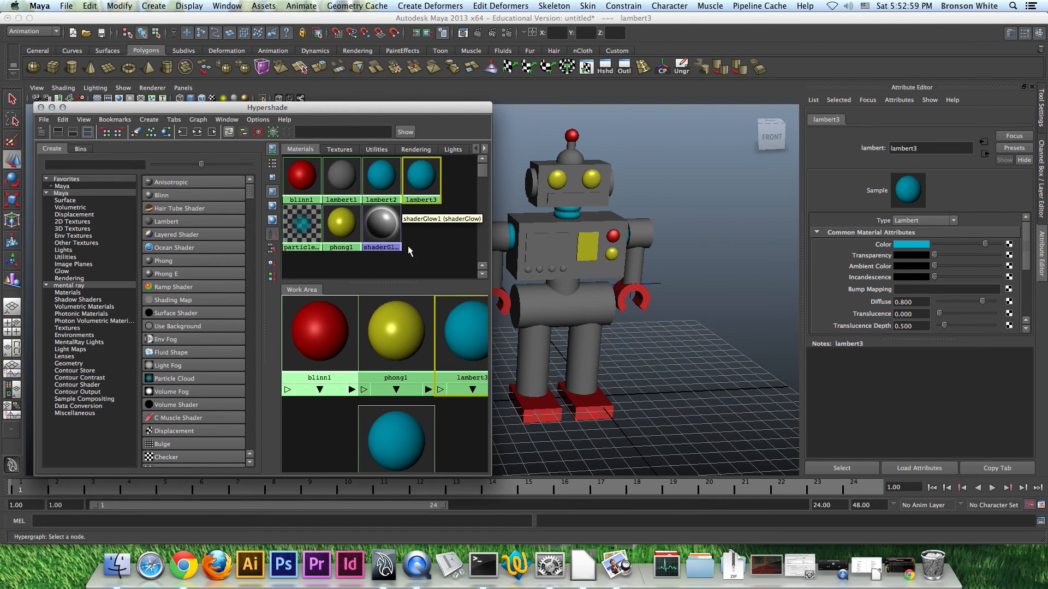
# Assign the duplicated blue lambert3 material to the large rectangular chest panel and change the material's type to Phong
pyautogui.click(546, 246)
pyautogui.rightClick(425, 176)
pyautogui.moveTo(425, 175); pyautogui.dragTo(427, 148, button='right')
pyautogui.click(421, 176)
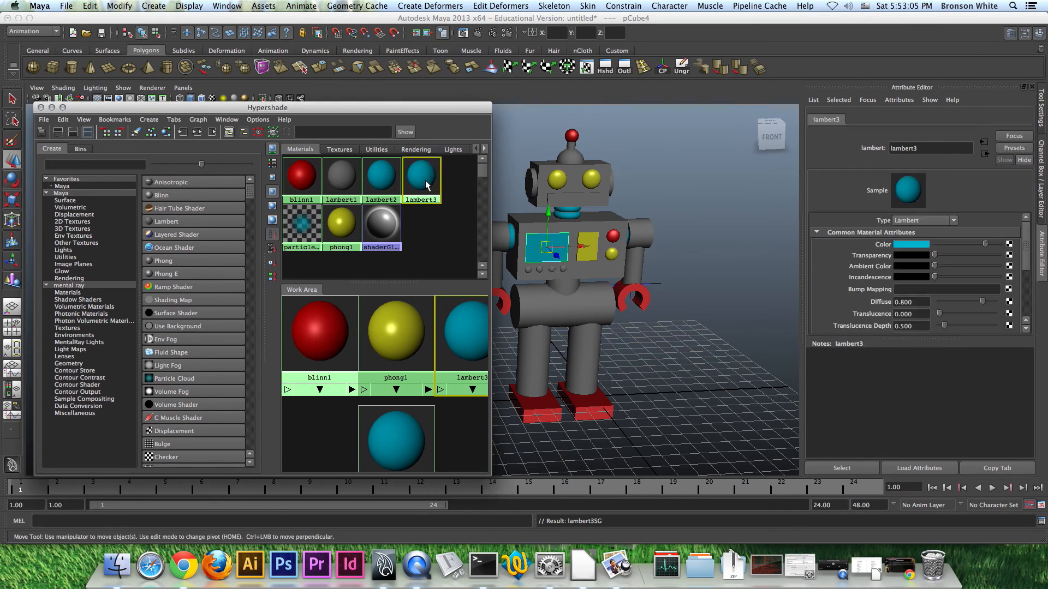
pyautogui.click(948, 221)
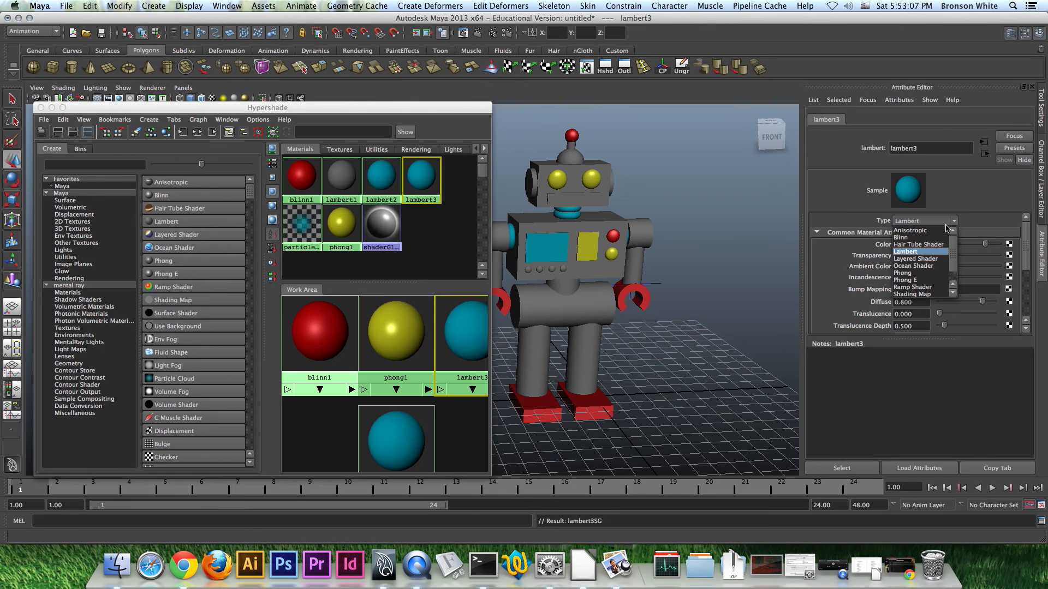
pyautogui.click(921, 273)
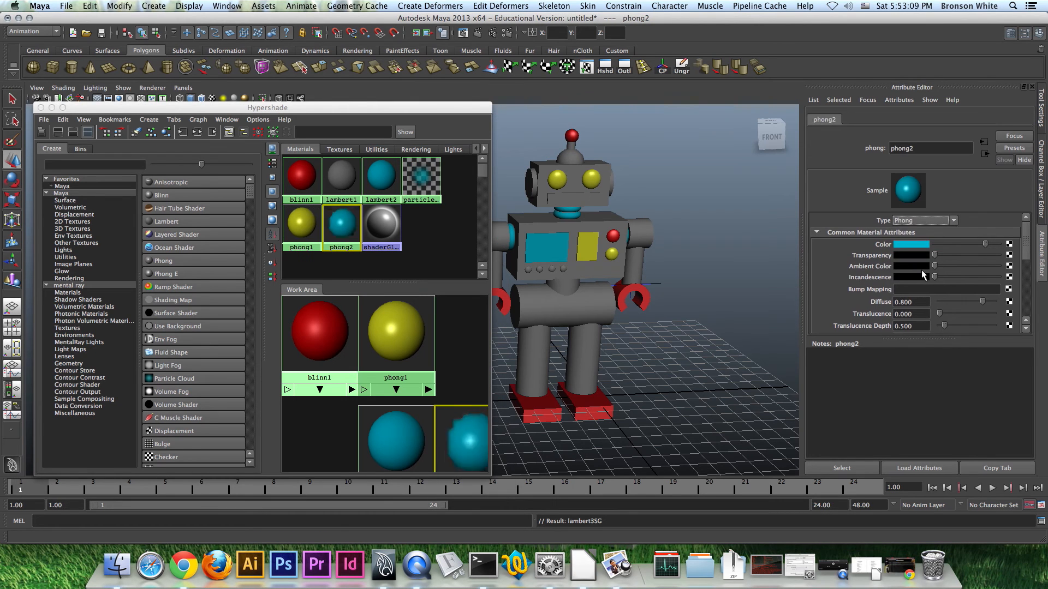
pyautogui.keyDown('alt'); pyautogui.moveTo(712, 314); pyautogui.dragTo(605, 247); pyautogui.keyUp('alt')
pyautogui.click(542, 238)
pyautogui.click(693, 276)
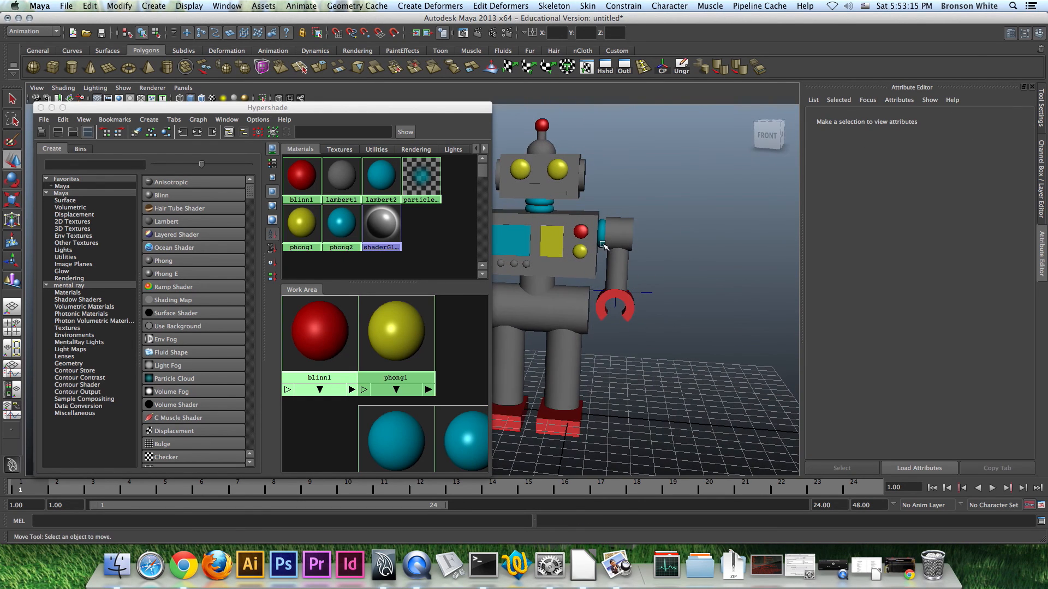
pyautogui.click(604, 234)
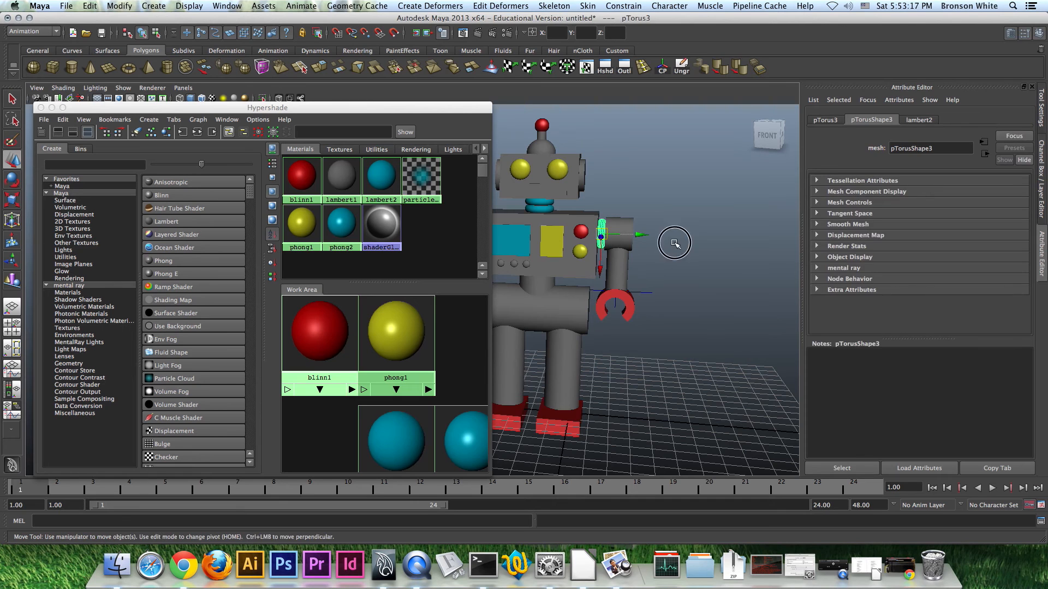
pyautogui.click(675, 244)
# Assign the blue phong2 material to the row of four small round buttons below the large chest panel
pyautogui.keyDown('alt'); pyautogui.moveTo(638, 298); pyautogui.dragTo(687, 300); pyautogui.keyUp('alt')
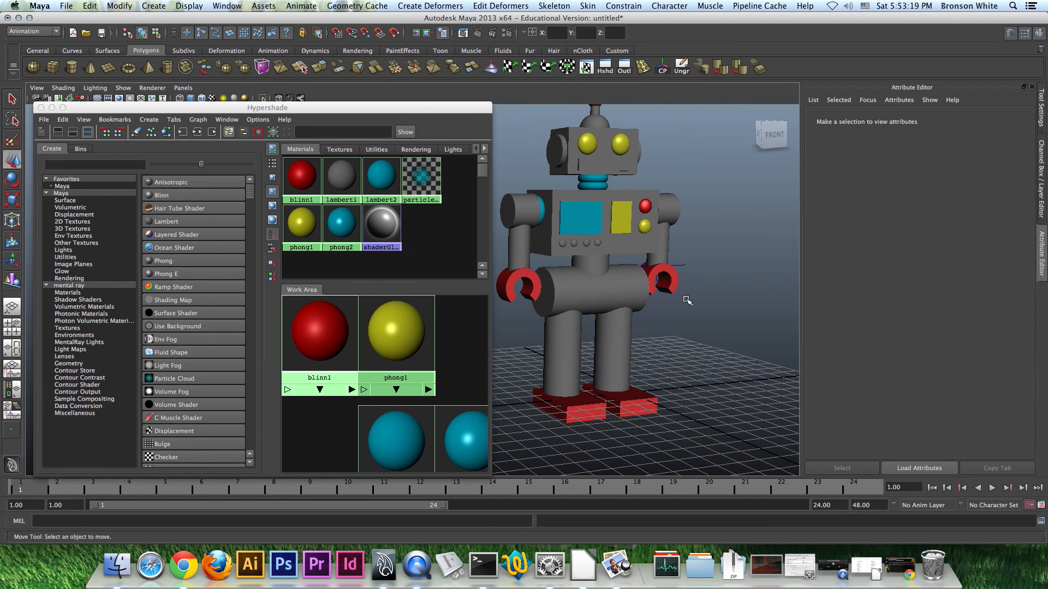
pyautogui.click(600, 244)
pyautogui.click(587, 244)
pyautogui.click(563, 243)
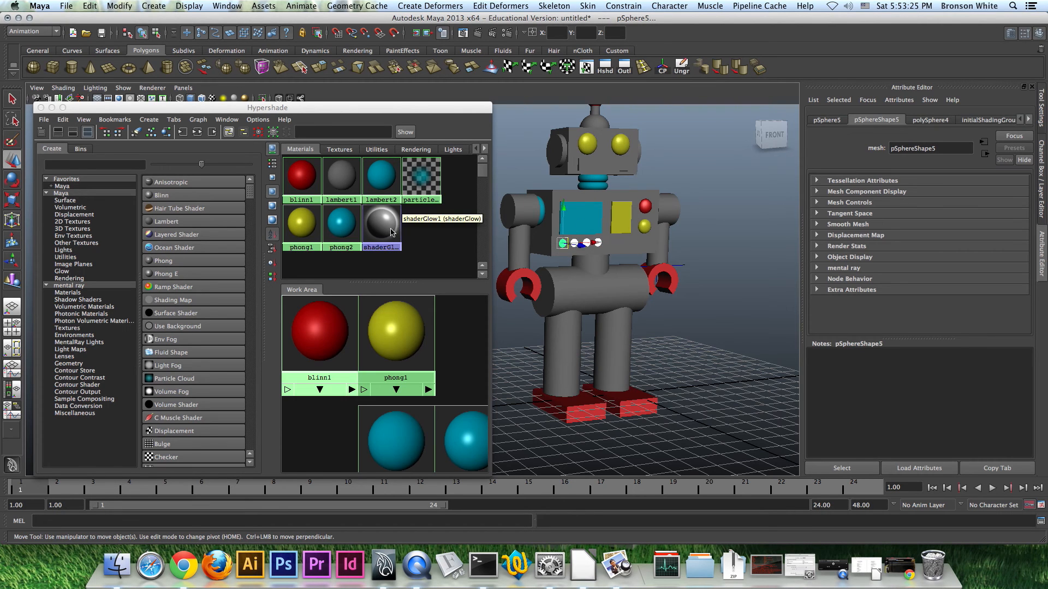
pyautogui.rightClick(345, 225)
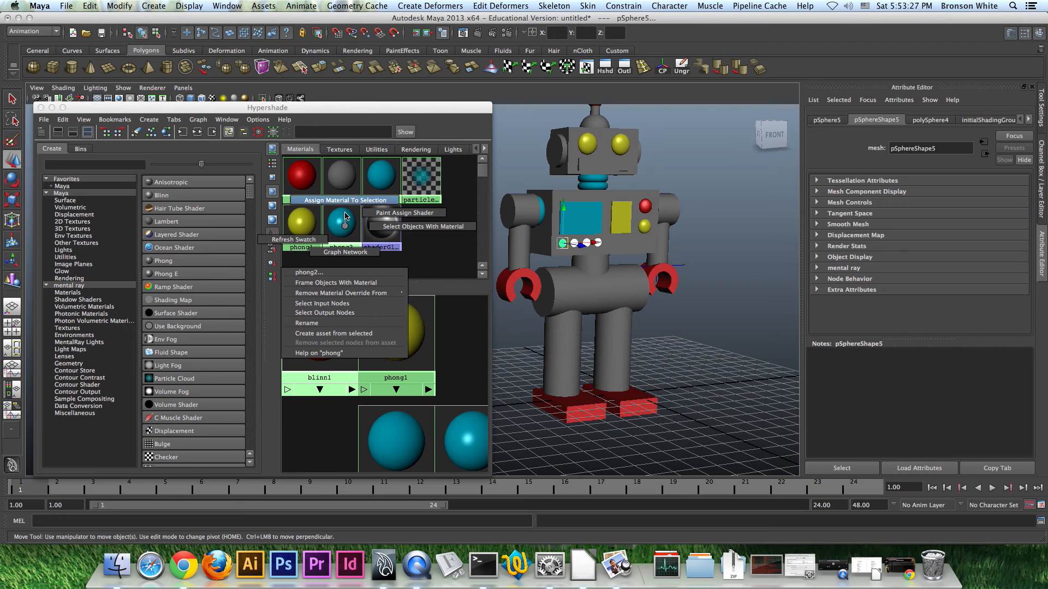
pyautogui.click(345, 200)
pyautogui.click(708, 251)
pyautogui.keyDown('alt'); pyautogui.moveTo(709, 266); pyautogui.dragTo(685, 264); pyautogui.keyUp('alt')
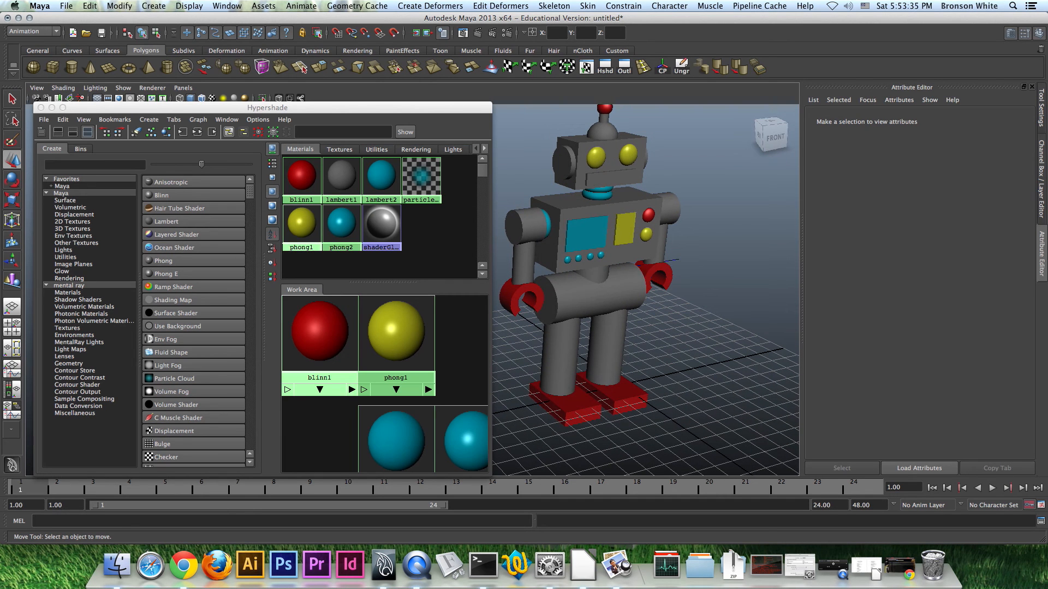
# Check the remaining colors in assignment1_photo.jpg, then create a Blinn material and darken its color to dark grey
pyautogui.press('super+Tab')
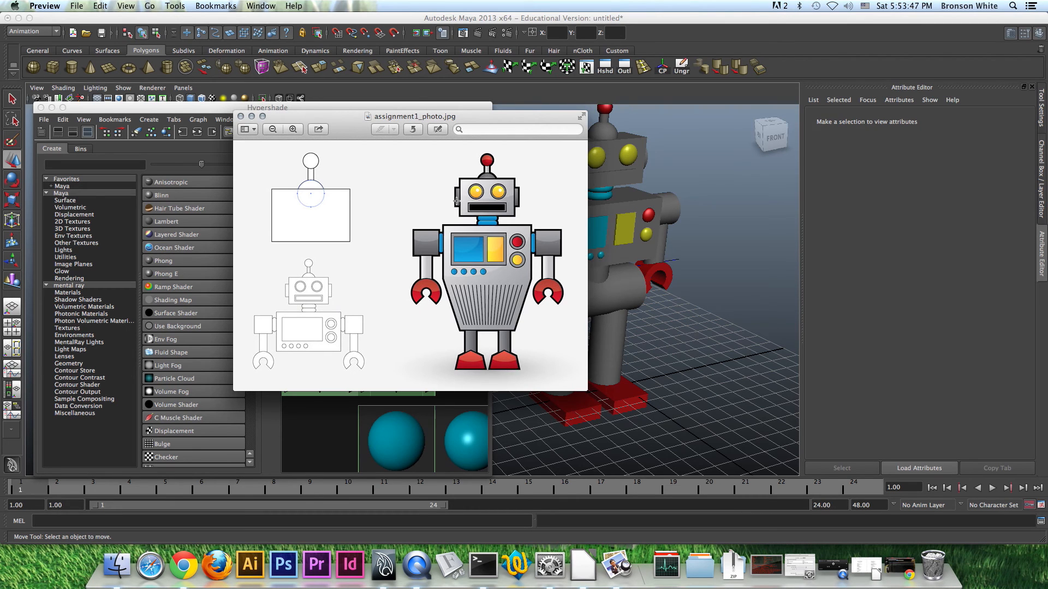
pyautogui.moveTo(484, 121); pyautogui.dragTo(0, 115)
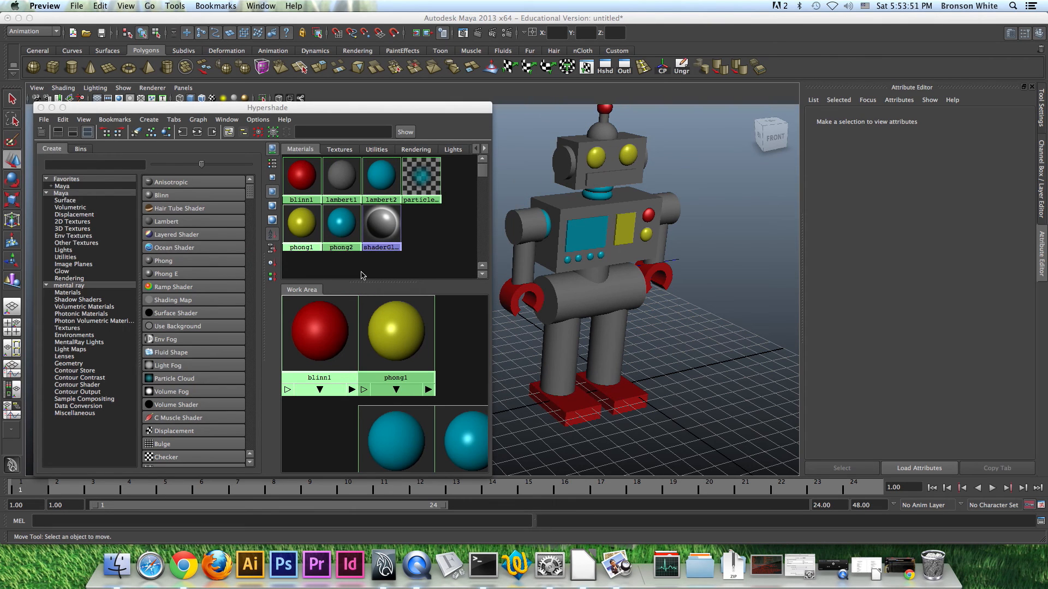
pyautogui.click(155, 196)
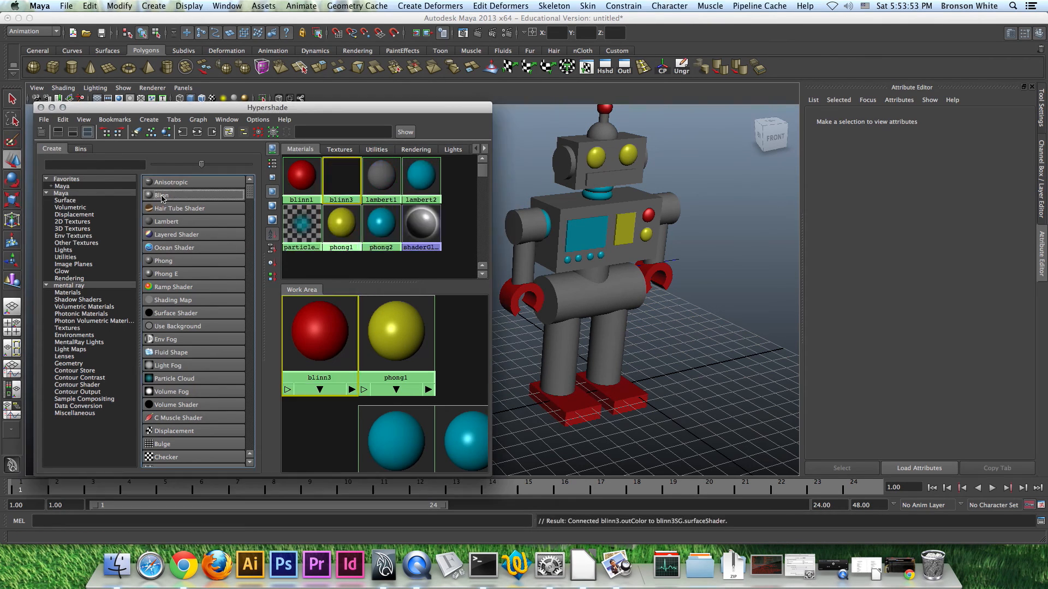
pyautogui.moveTo(969, 247); pyautogui.dragTo(948, 247)
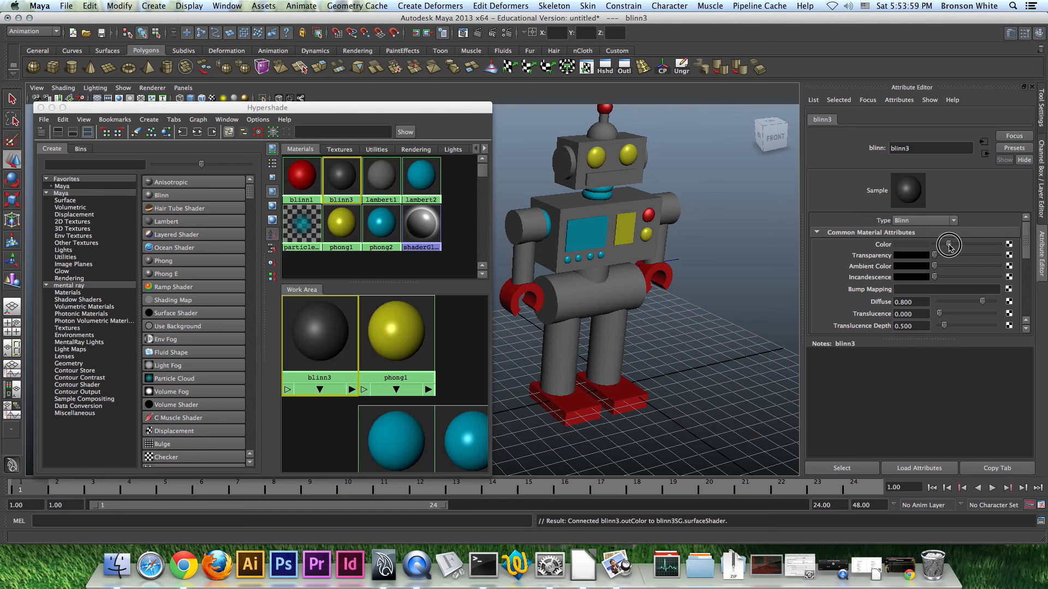
pyautogui.moveTo(618, 283)
pyautogui.keyDown('alt'); pyautogui.mouseDown()
pyautogui.moveTo(585, 276)
pyautogui.moveTo(634, 274)
pyautogui.mouseUp(); pyautogui.keyUp('alt')
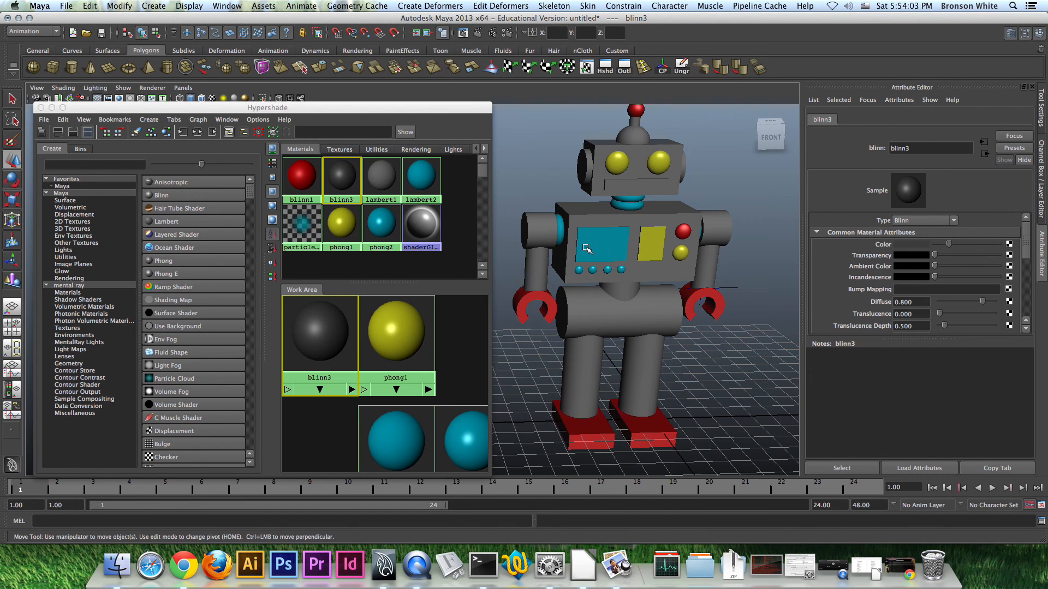
# Assign the dark grey blinn3 material to the shoulder cylinders, ear cylinder, head dome, both legs and the waist connector
pyautogui.click(541, 230)
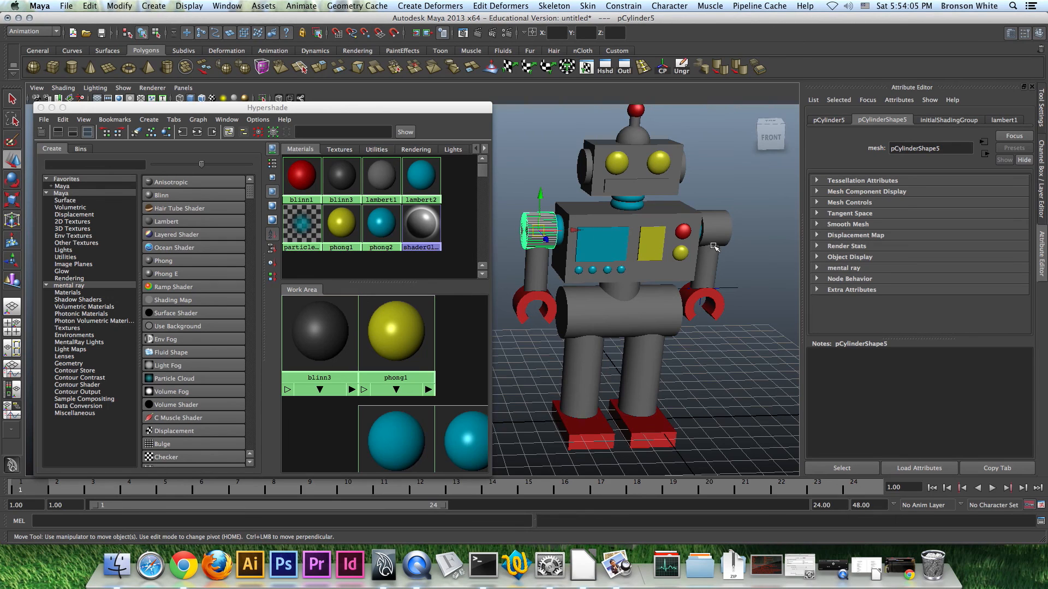
pyautogui.click(722, 225)
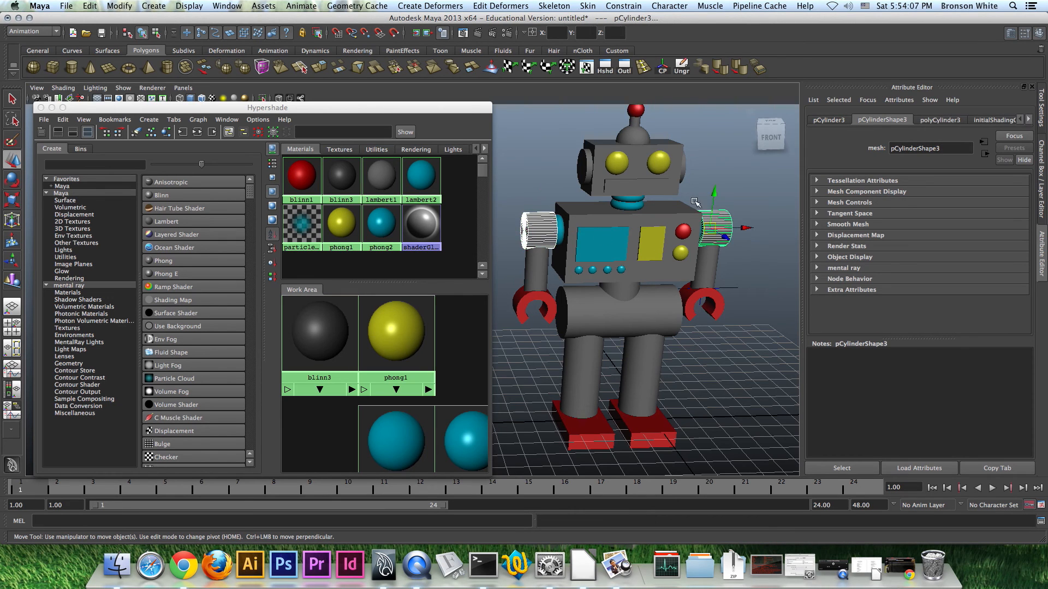
pyautogui.click(660, 147)
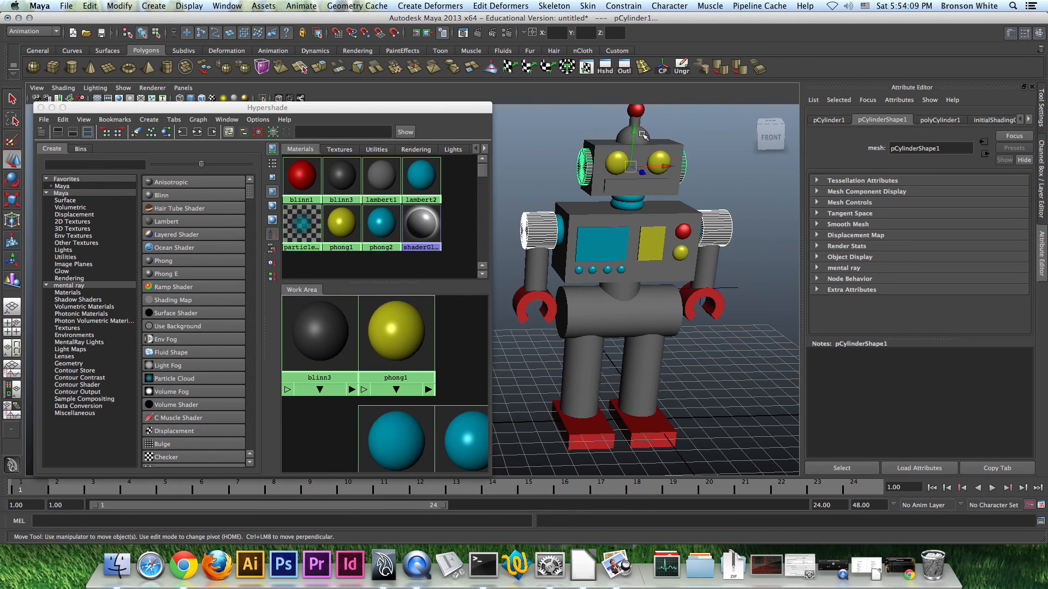
pyautogui.click(643, 135)
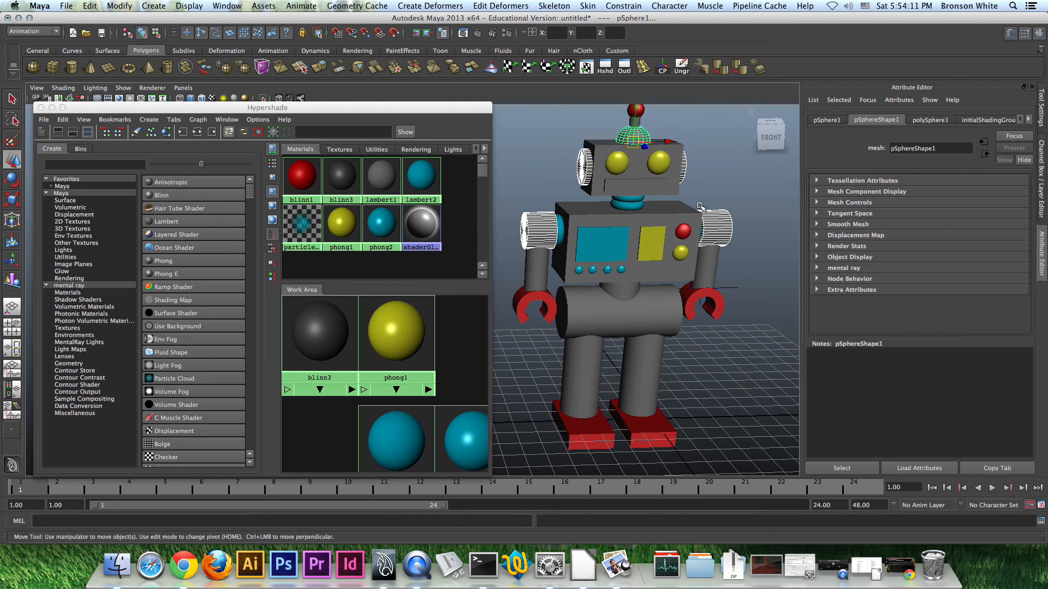
pyautogui.click(652, 364)
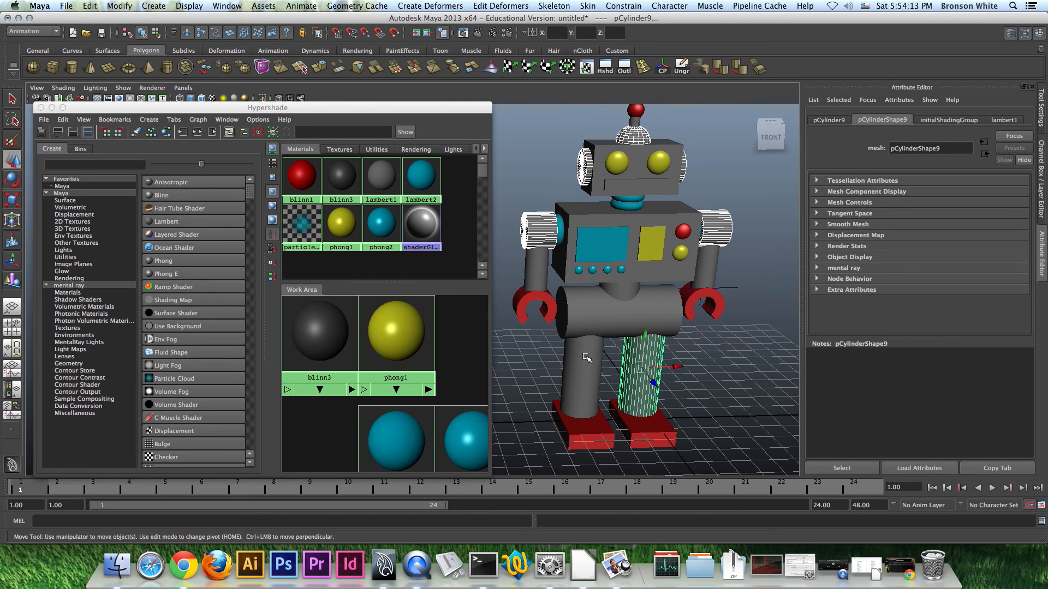
pyautogui.keyDown('shift'); pyautogui.click(587, 359); pyautogui.keyUp('shift')
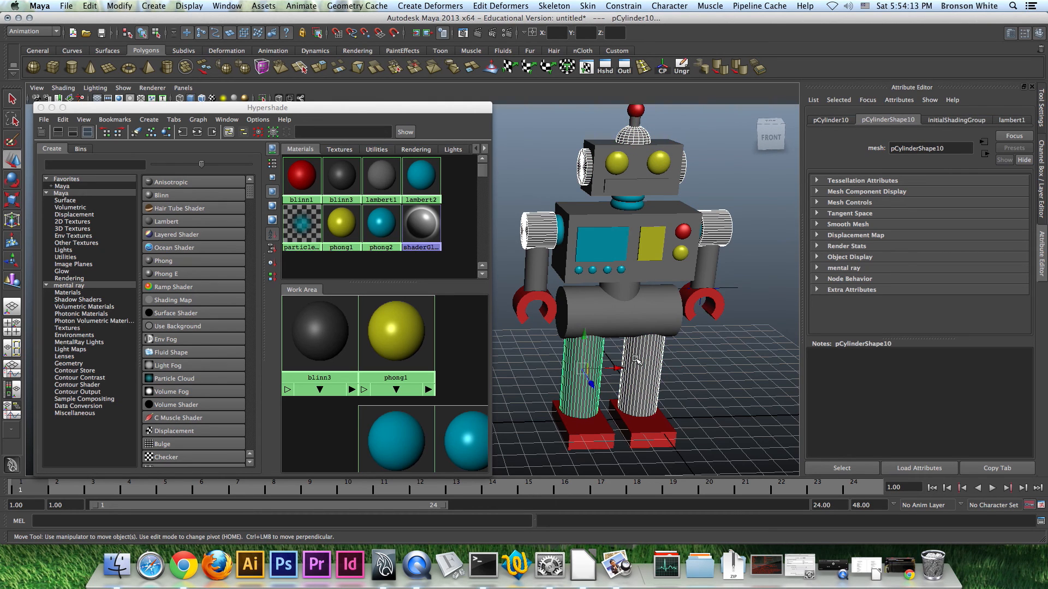
pyautogui.click(628, 291)
pyautogui.keyDown('alt'); pyautogui.moveTo(702, 355); pyautogui.dragTo(697, 308, button='middle'); pyautogui.keyUp('alt')
pyautogui.rightClick(343, 179)
pyautogui.click(342, 155)
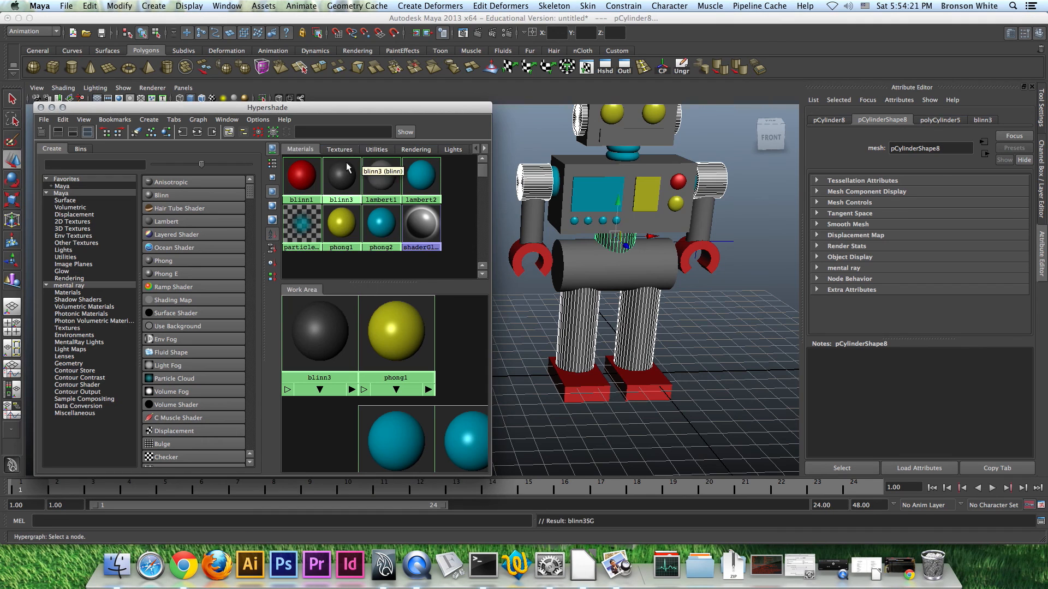
pyautogui.click(744, 239)
pyautogui.moveTo(744, 268)
pyautogui.keyDown('alt'); pyautogui.mouseDown()
pyautogui.moveTo(742, 247)
pyautogui.moveTo(739, 300)
pyautogui.moveTo(756, 310)
pyautogui.moveTo(720, 282)
pyautogui.moveTo(751, 287)
pyautogui.mouseUp(); pyautogui.keyUp('alt')
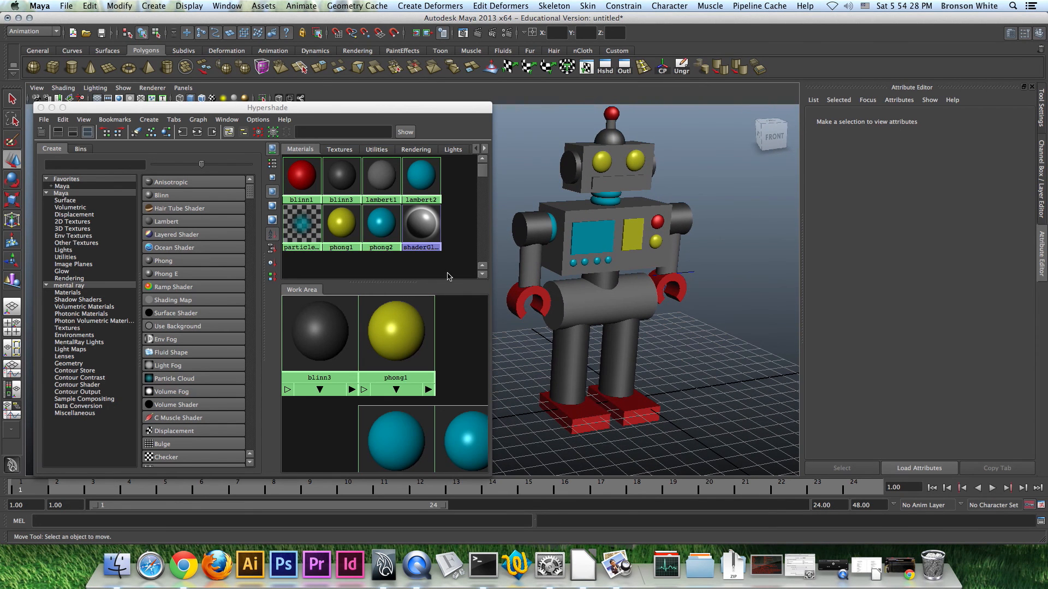
# Duplicate the dark grey blinn3 material with its shading network
pyautogui.click(341, 178)
pyautogui.click(63, 120)
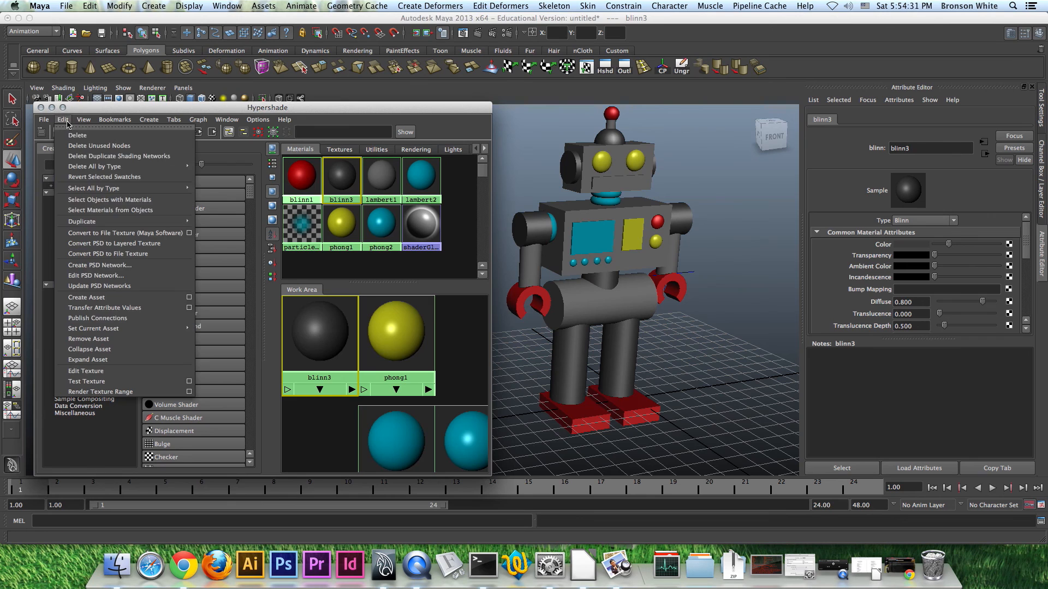
pyautogui.moveTo(188, 222)
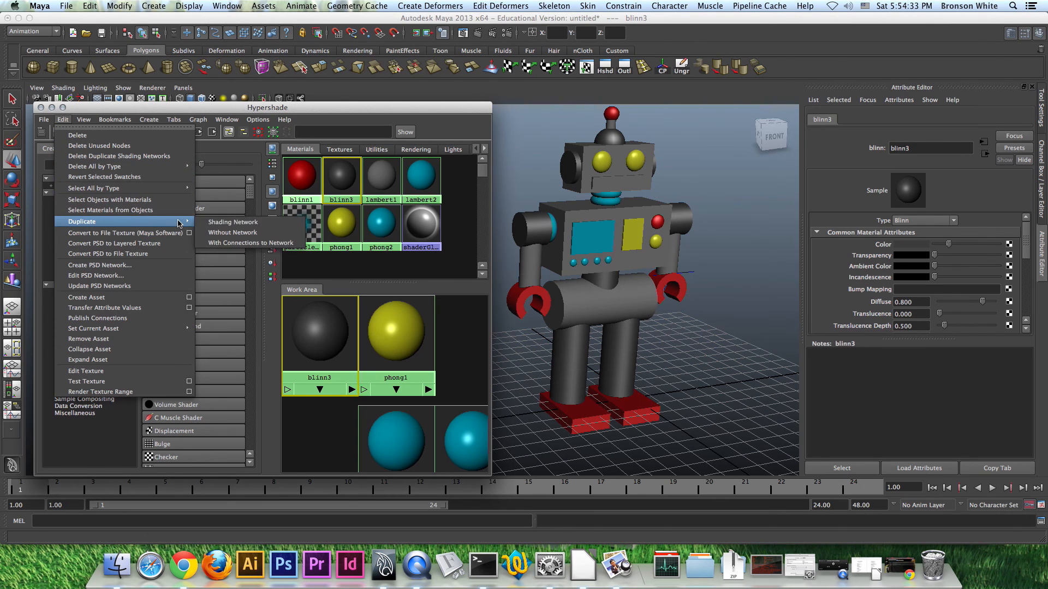
pyautogui.click(224, 224)
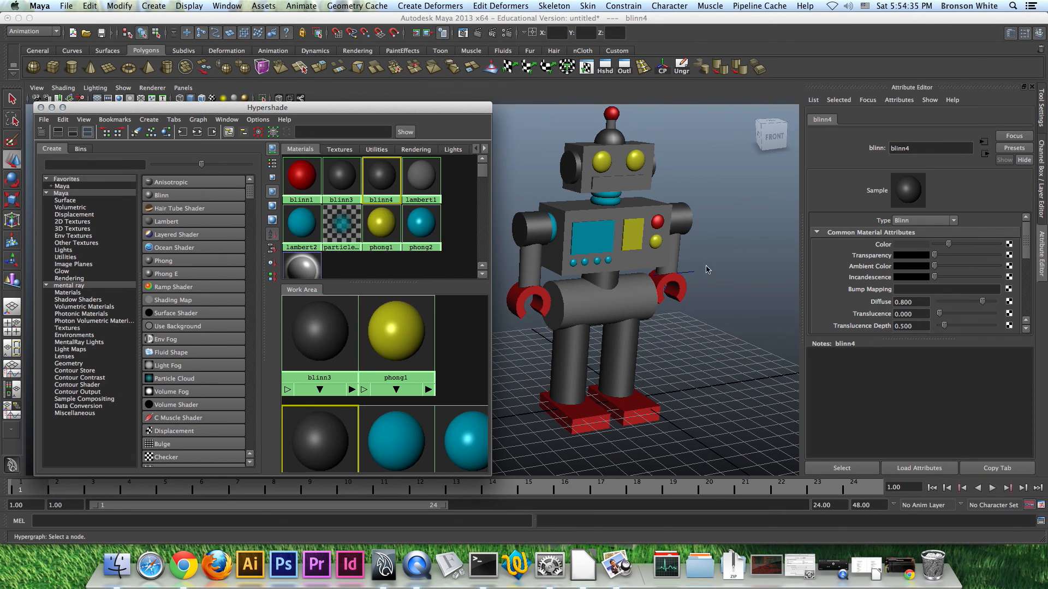
# Assign the duplicated blinn4 material to both forearms, the hip cylinder, chest box, mouth block, head box and antenna rod
pyautogui.keyDown('alt'); pyautogui.moveTo(717, 254); pyautogui.dragTo(704, 248); pyautogui.keyUp('alt')
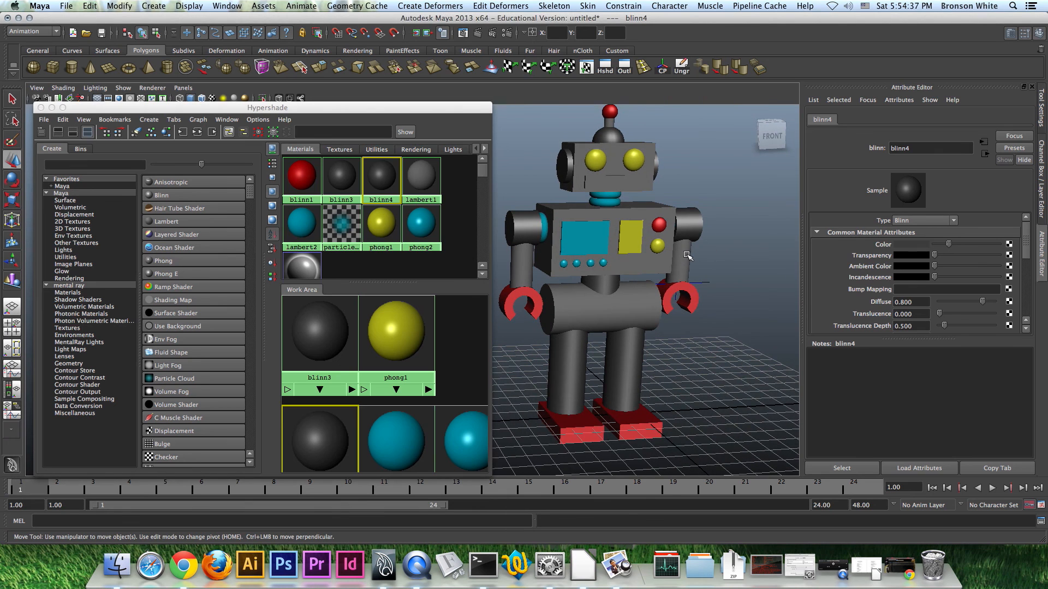
pyautogui.click(683, 255)
pyautogui.click(521, 265)
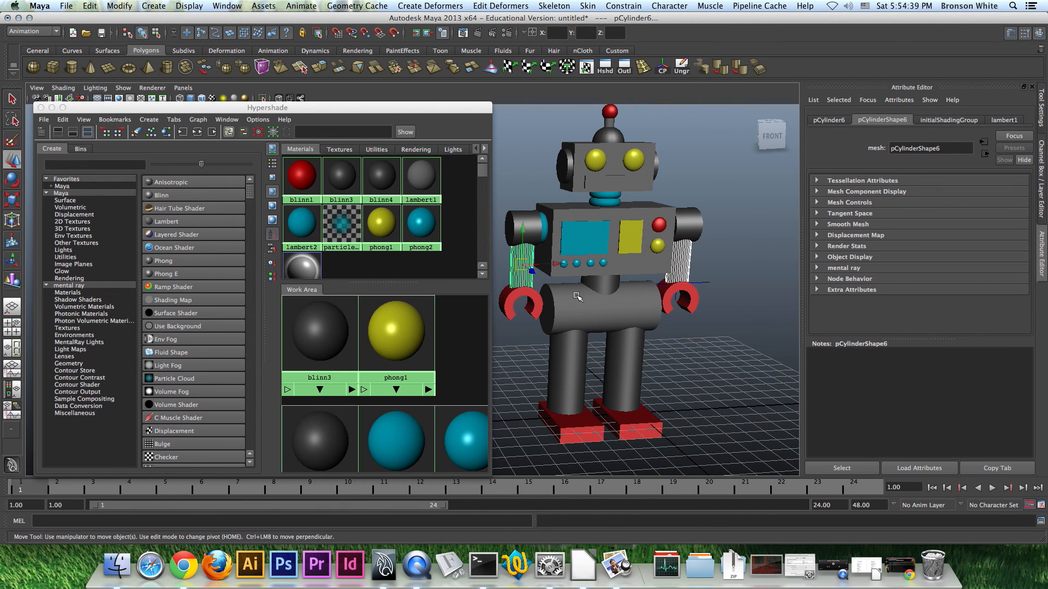
pyautogui.keyDown('shift'); pyautogui.click(636, 311); pyautogui.keyUp('shift')
pyautogui.keyDown('shift'); pyautogui.click(643, 269); pyautogui.keyUp('shift')
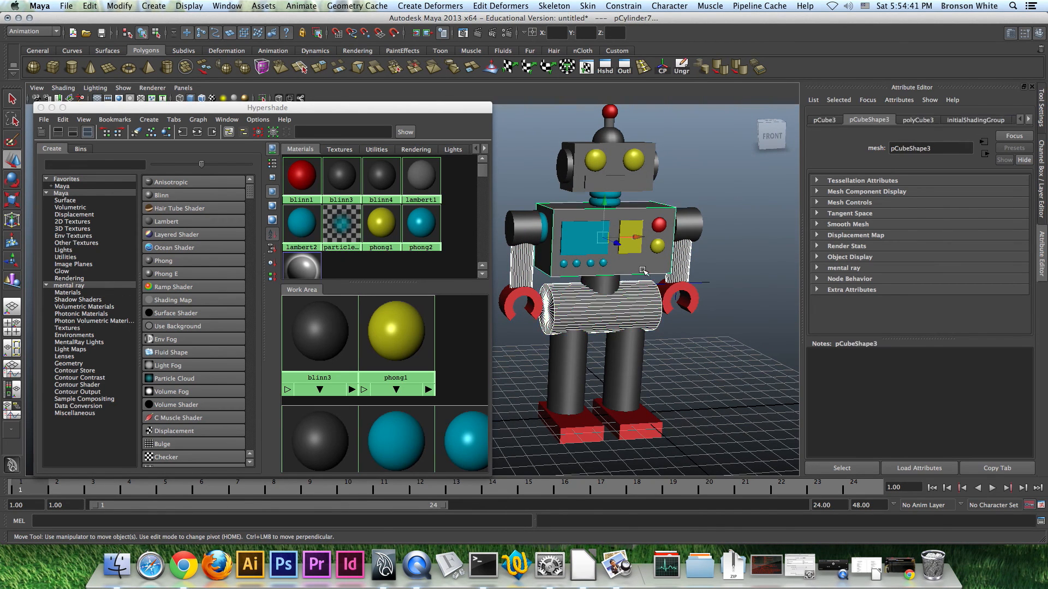
pyautogui.click(646, 182)
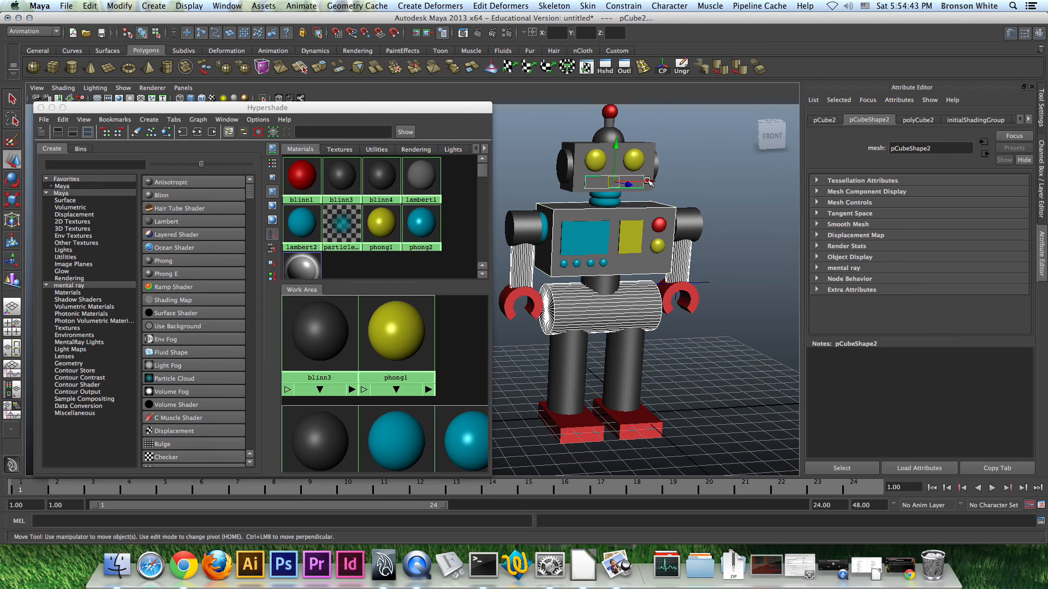
pyautogui.click(649, 171)
pyautogui.click(612, 122)
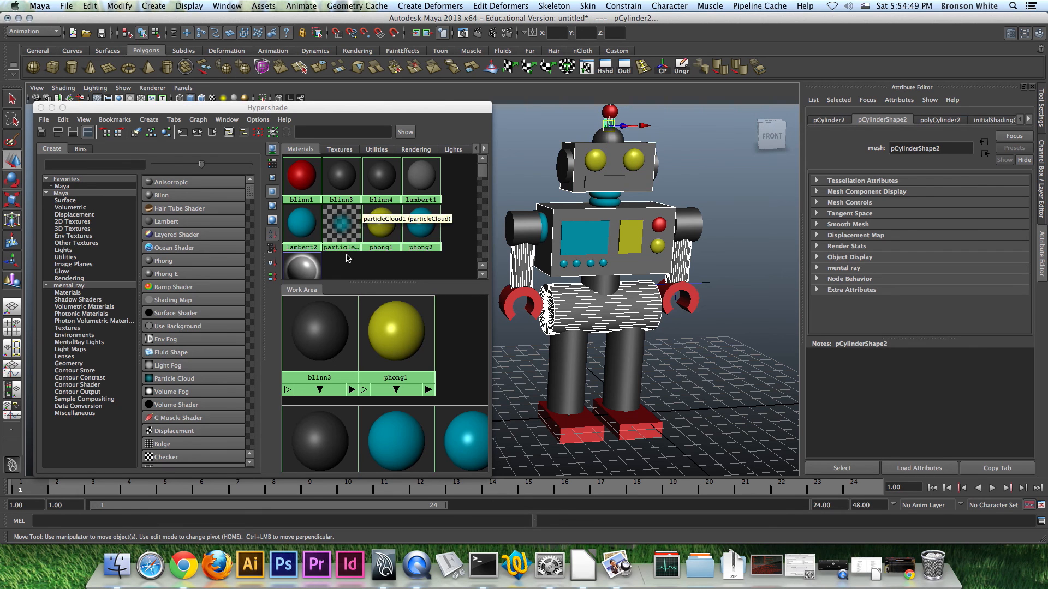
pyautogui.rightClick(386, 180)
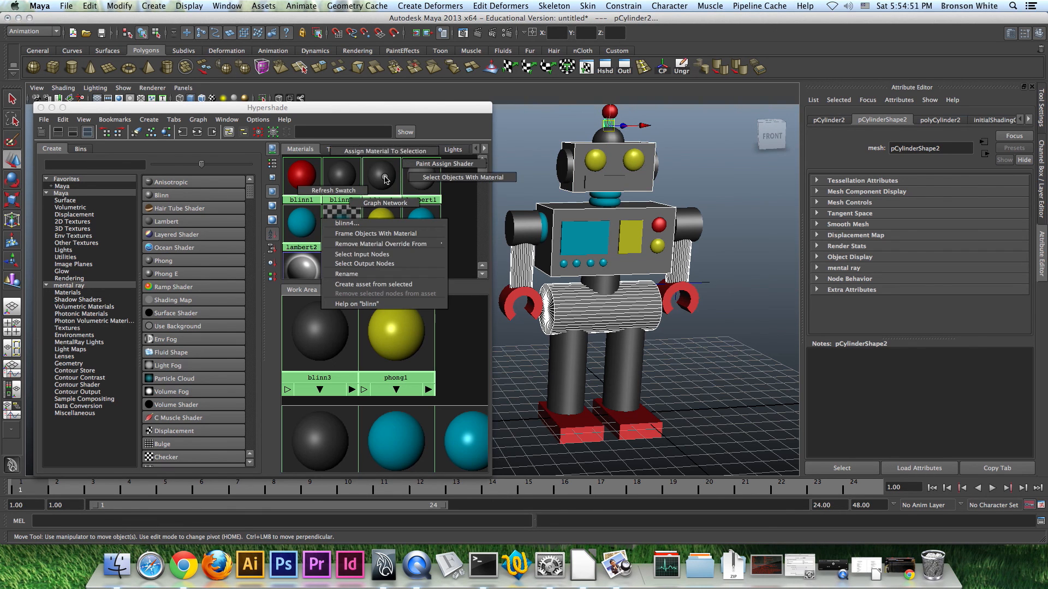
pyautogui.moveTo(385, 176); pyautogui.dragTo(384, 158, button='right')
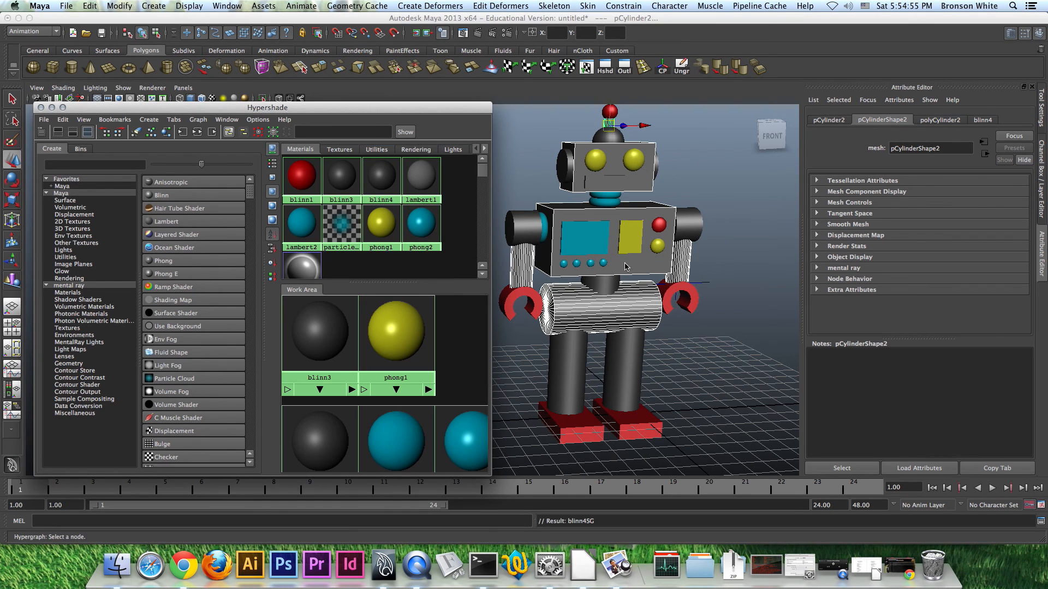
# Lighten the blinn4 material's color to light grey and check it on the robot
pyautogui.click(985, 121)
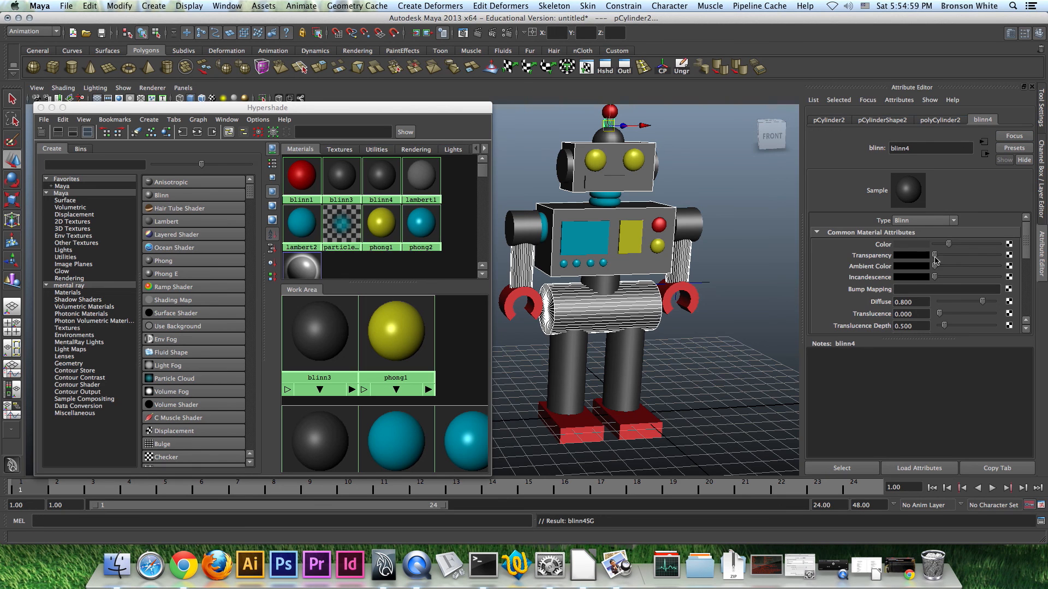
pyautogui.moveTo(948, 245); pyautogui.dragTo(970, 248)
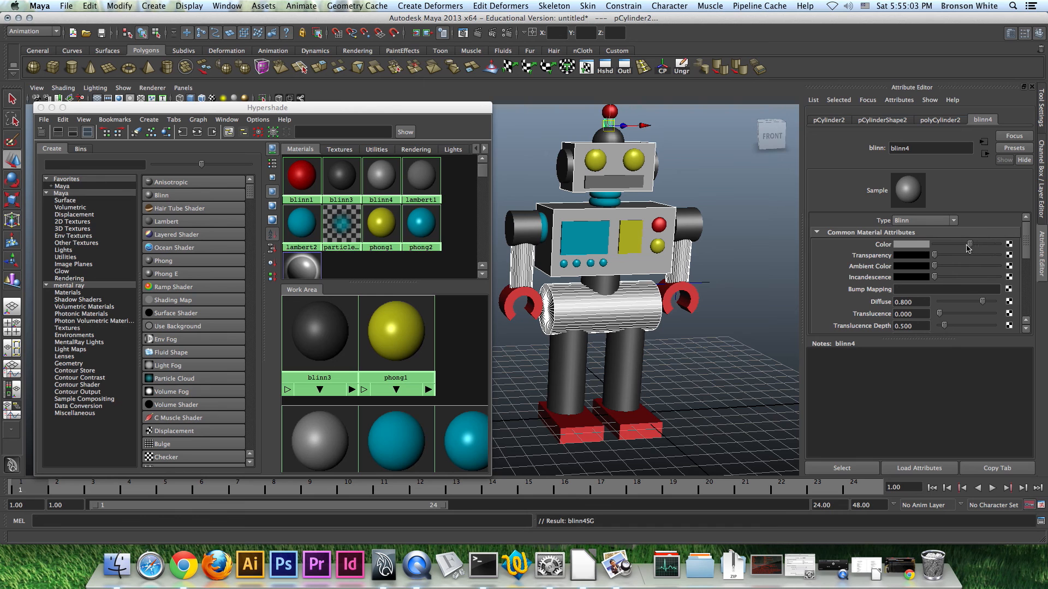
pyautogui.click(736, 238)
pyautogui.keyDown('alt'); pyautogui.moveTo(753, 257); pyautogui.dragTo(690, 273); pyautogui.keyUp('alt')
pyautogui.keyDown('alt'); pyautogui.moveTo(689, 273); pyautogui.dragTo(711, 280, button='right'); pyautogui.keyUp('alt')
pyautogui.keyDown('alt'); pyautogui.moveTo(644, 277); pyautogui.dragTo(623, 267, button='middle'); pyautogui.keyUp('alt')
pyautogui.keyDown('alt'); pyautogui.moveTo(623, 267); pyautogui.dragTo(668, 268, button='right'); pyautogui.keyUp('alt')
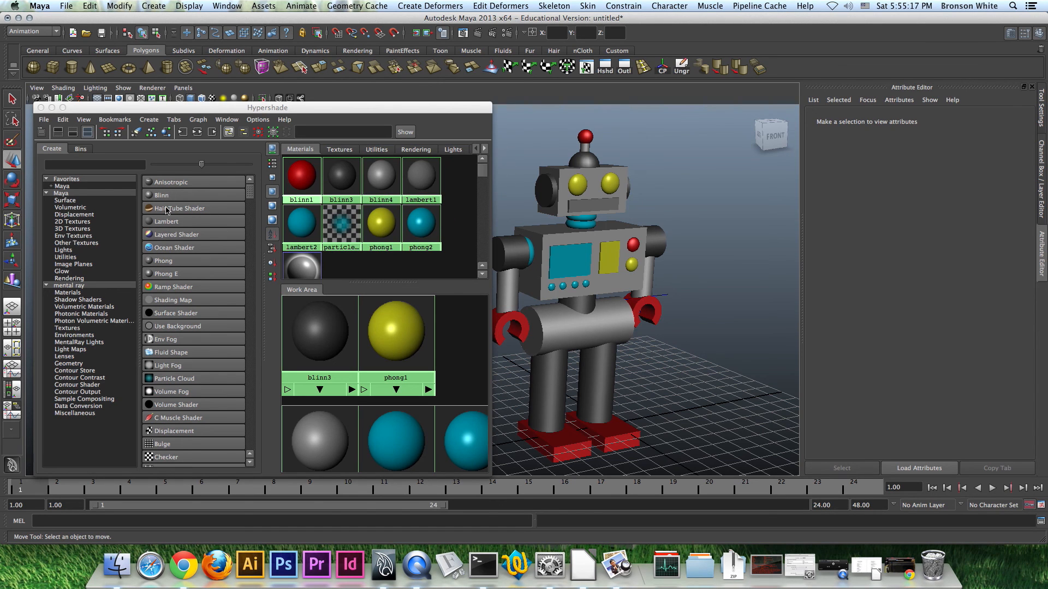
# Create a Lambert material, assign it to the robot's mouth block and set its color to black
pyautogui.click(171, 222)
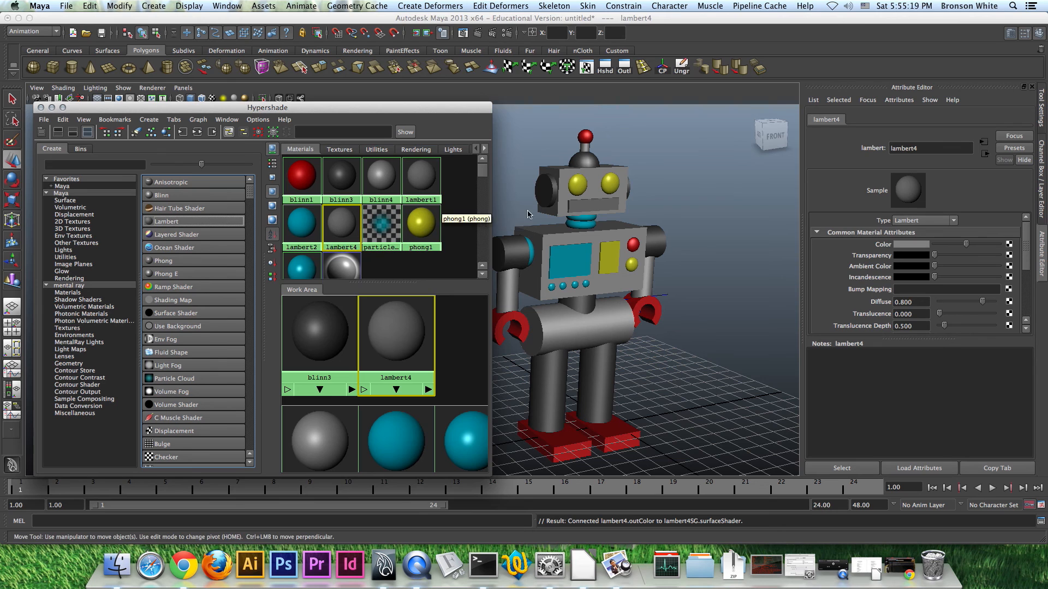
pyautogui.click(594, 208)
pyautogui.rightClick(342, 224)
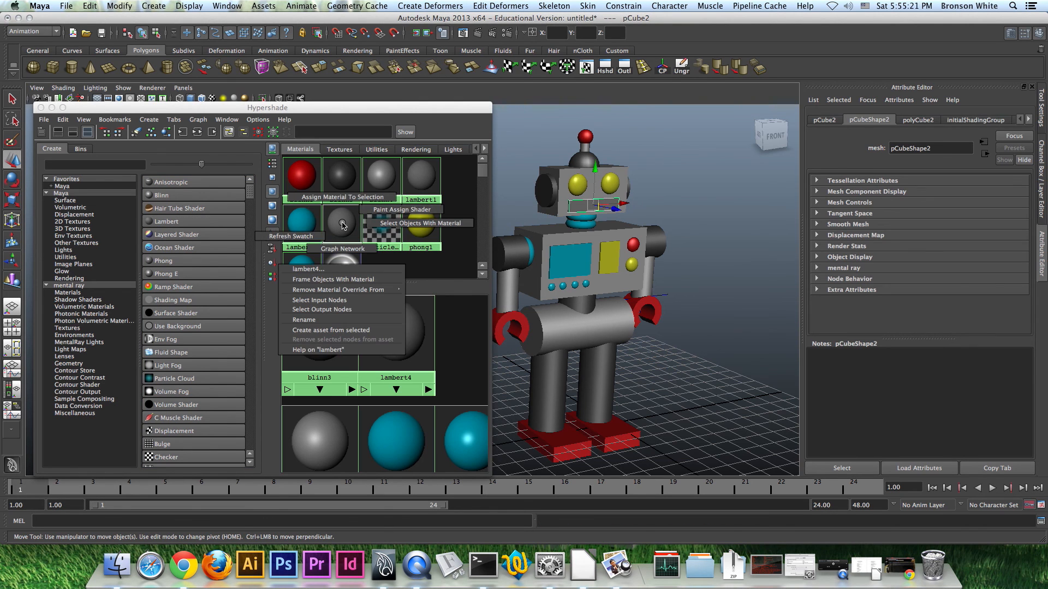
pyautogui.click(344, 200)
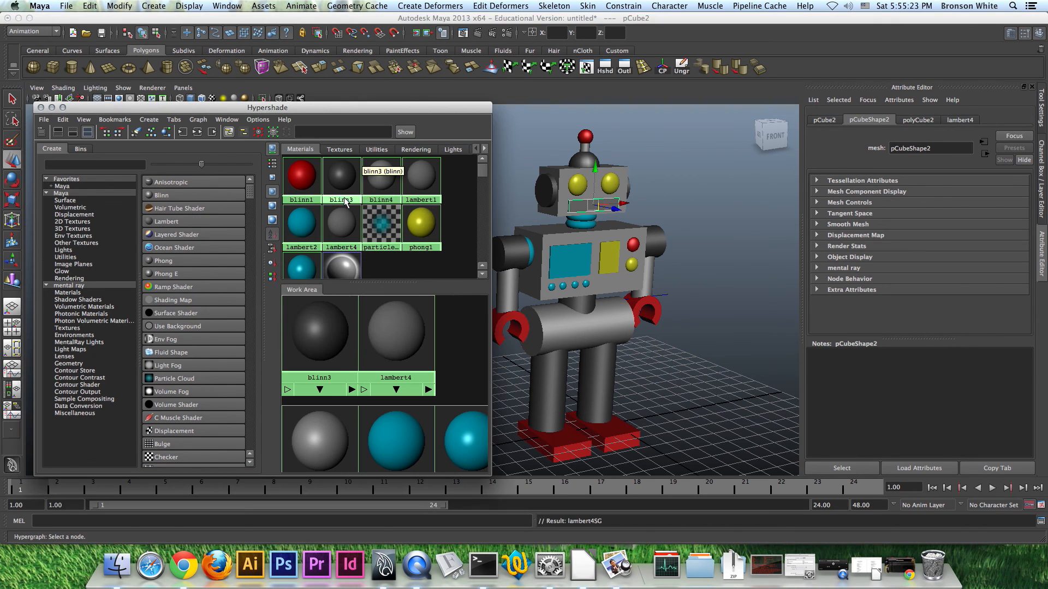
pyautogui.click(352, 247)
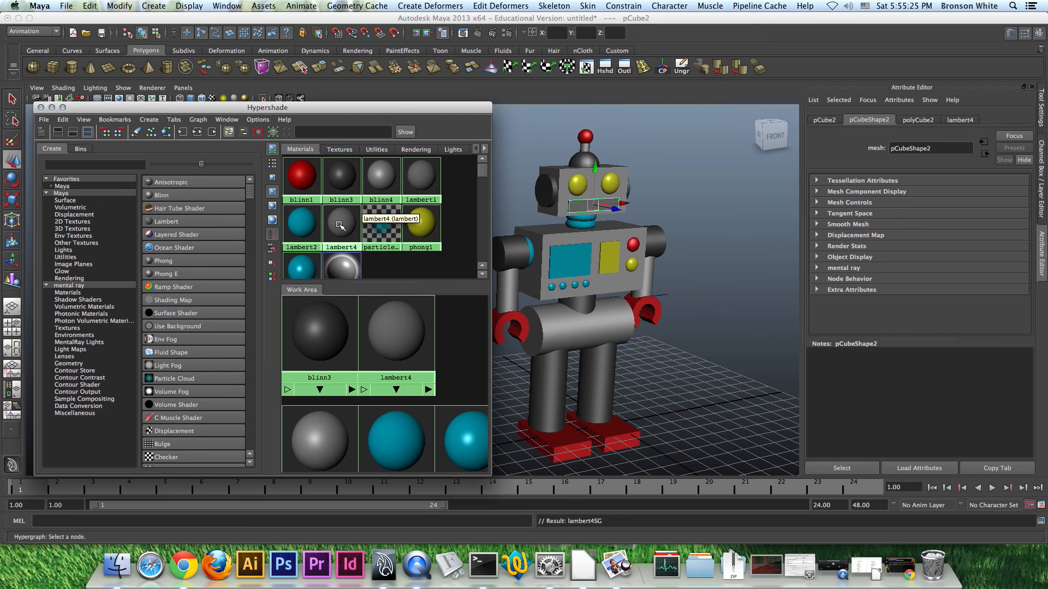
pyautogui.moveTo(966, 244); pyautogui.dragTo(922, 244)
pyautogui.click(727, 206)
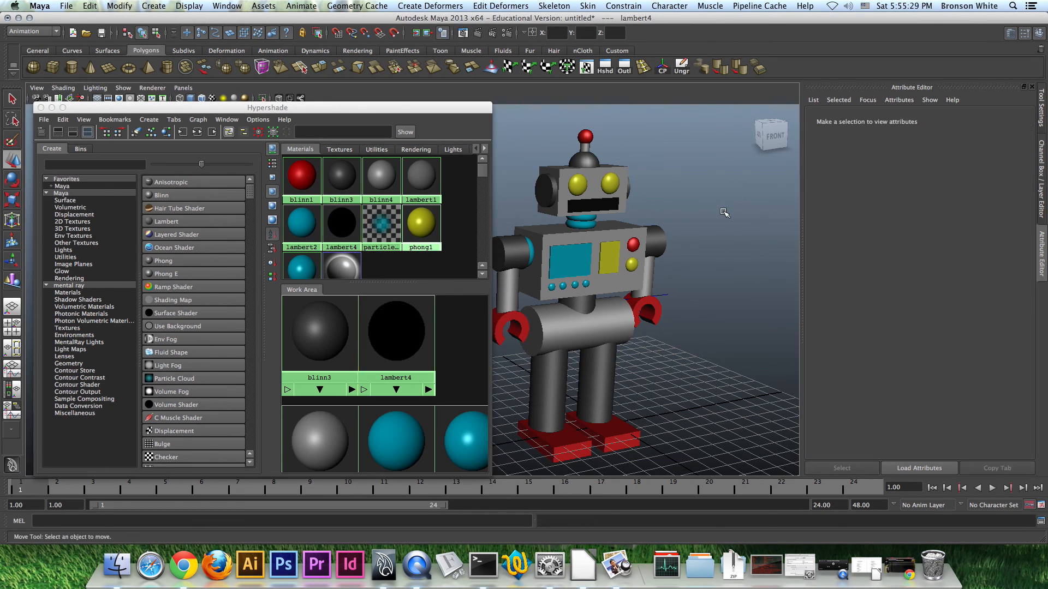
# Adjust the height of the black mouth block slightly with the Scale tool
pyautogui.keyDown('alt'); pyautogui.moveTo(717, 260); pyautogui.dragTo(713, 211); pyautogui.keyUp('alt')
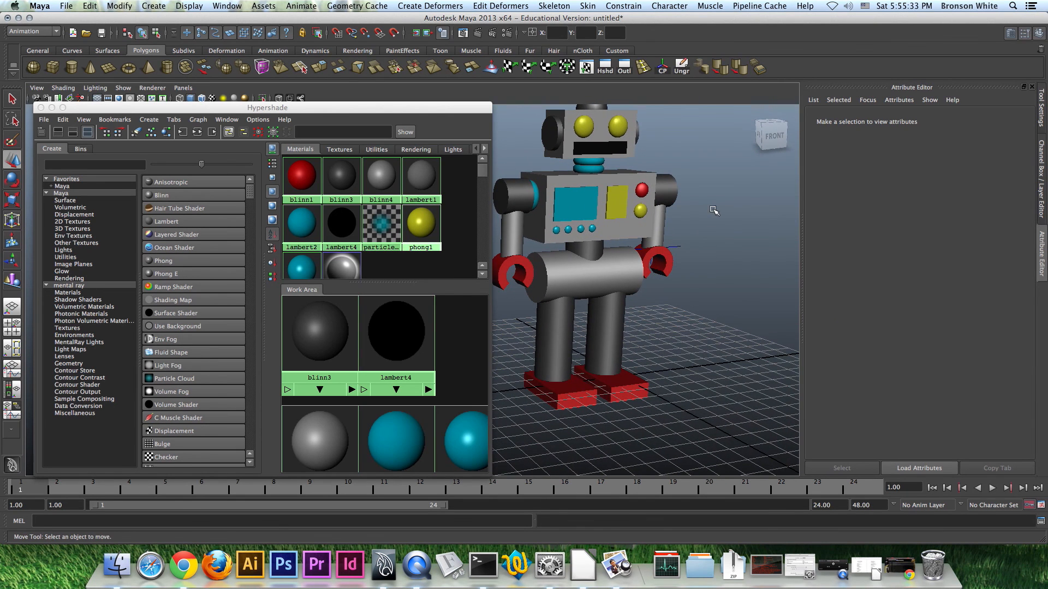
pyautogui.keyDown('alt'); pyautogui.moveTo(709, 249); pyautogui.dragTo(703, 251); pyautogui.keyUp('alt')
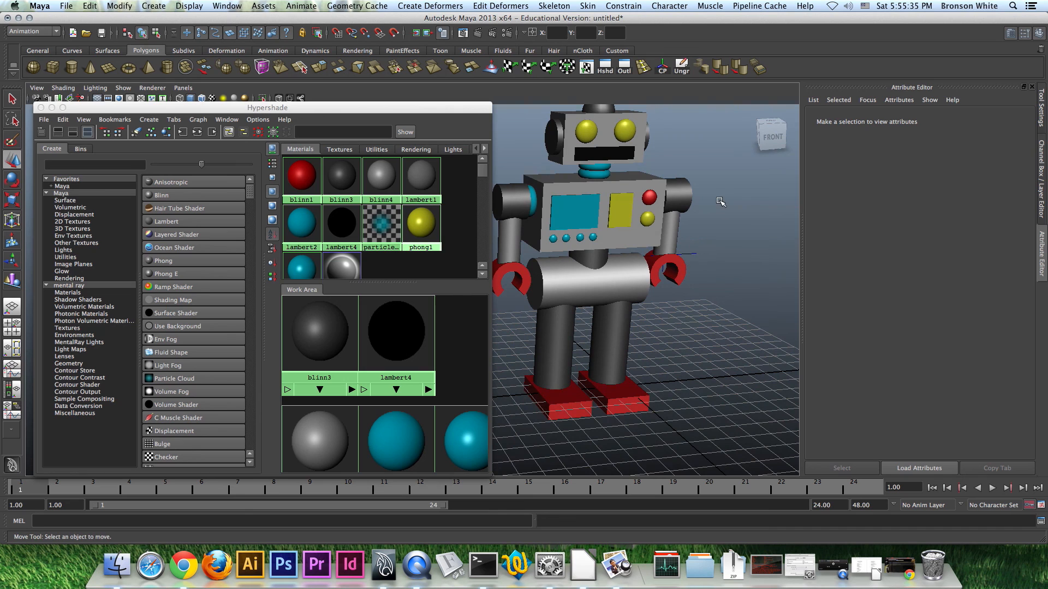
pyautogui.keyDown('alt'); pyautogui.moveTo(717, 225); pyautogui.dragTo(693, 249); pyautogui.keyUp('alt')
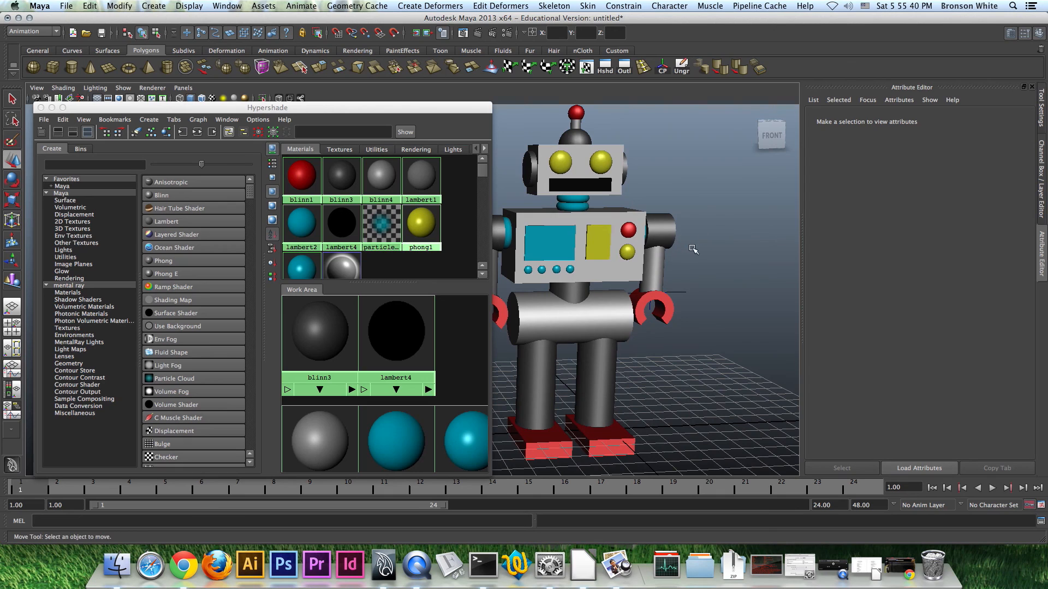
pyautogui.click(585, 188)
pyautogui.press('r')
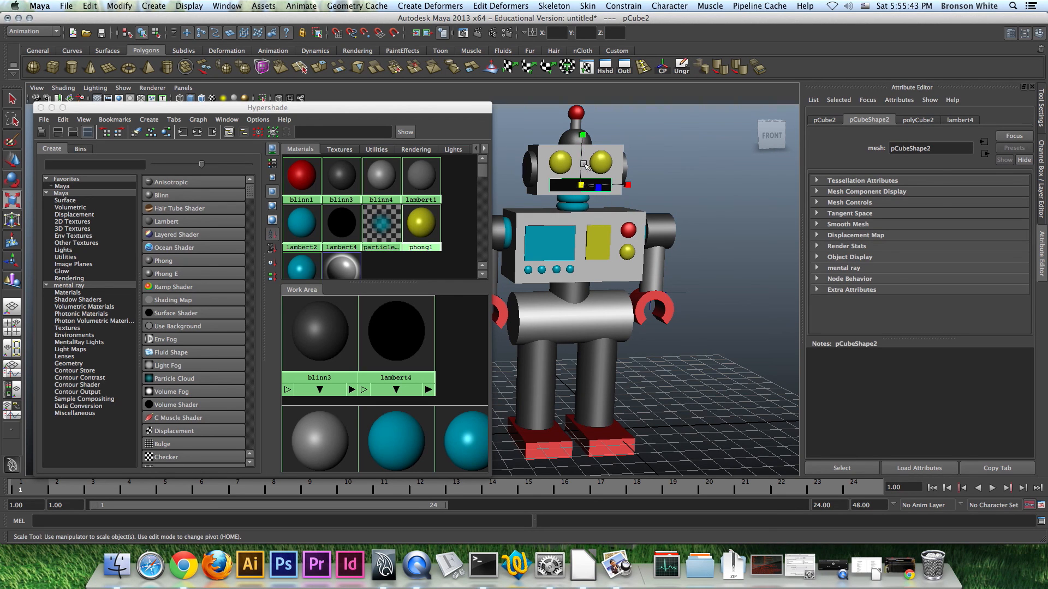
pyautogui.moveTo(585, 136); pyautogui.dragTo(582, 137)
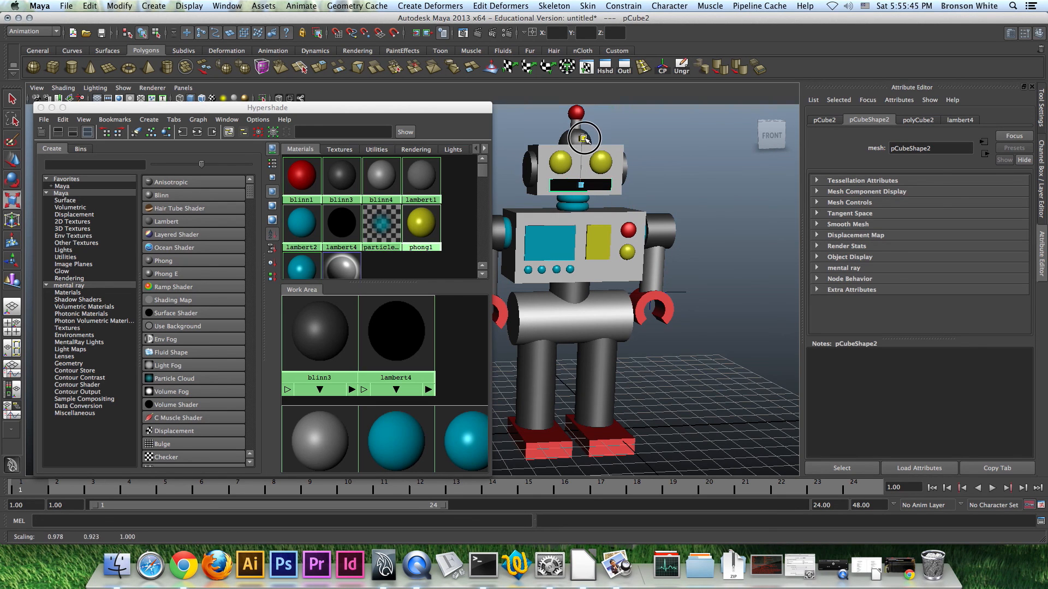
pyautogui.keyDown('alt'); pyautogui.moveTo(694, 205); pyautogui.dragTo(739, 223); pyautogui.keyUp('alt')
pyautogui.click(676, 219)
# Minimize the Hypershade window and examine the whole colored robot in the perspective view
pyautogui.keyDown('alt'); pyautogui.moveTo(704, 242); pyautogui.dragTo(664, 257, button='right'); pyautogui.keyUp('alt')
pyautogui.keyDown('alt'); pyautogui.moveTo(663, 257); pyautogui.dragTo(618, 256); pyautogui.keyUp('alt')
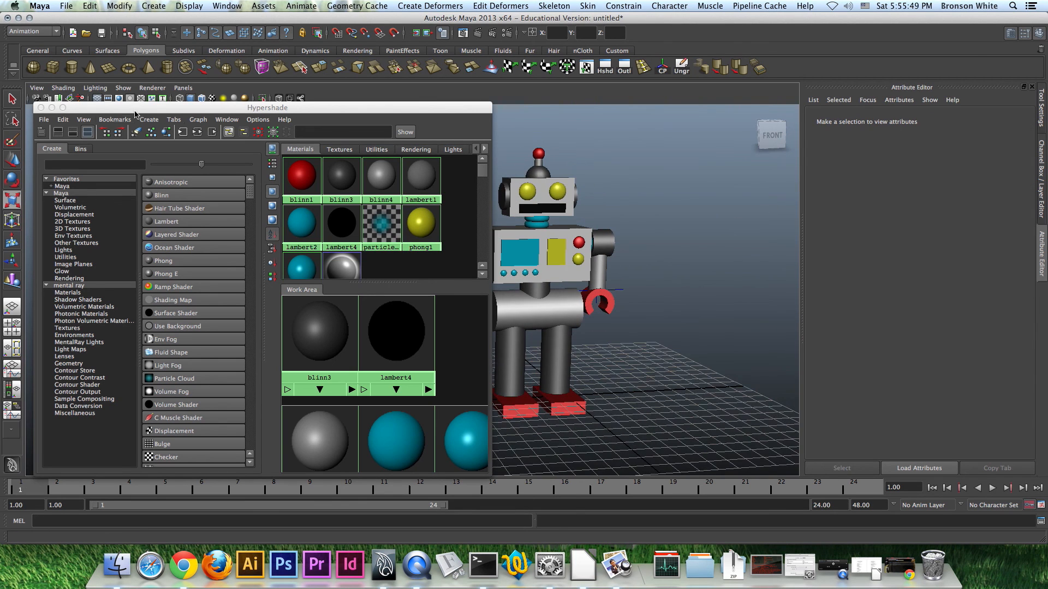
pyautogui.click(52, 108)
pyautogui.keyDown('alt'); pyautogui.moveTo(568, 334); pyautogui.dragTo(540, 331); pyautogui.keyUp('alt')
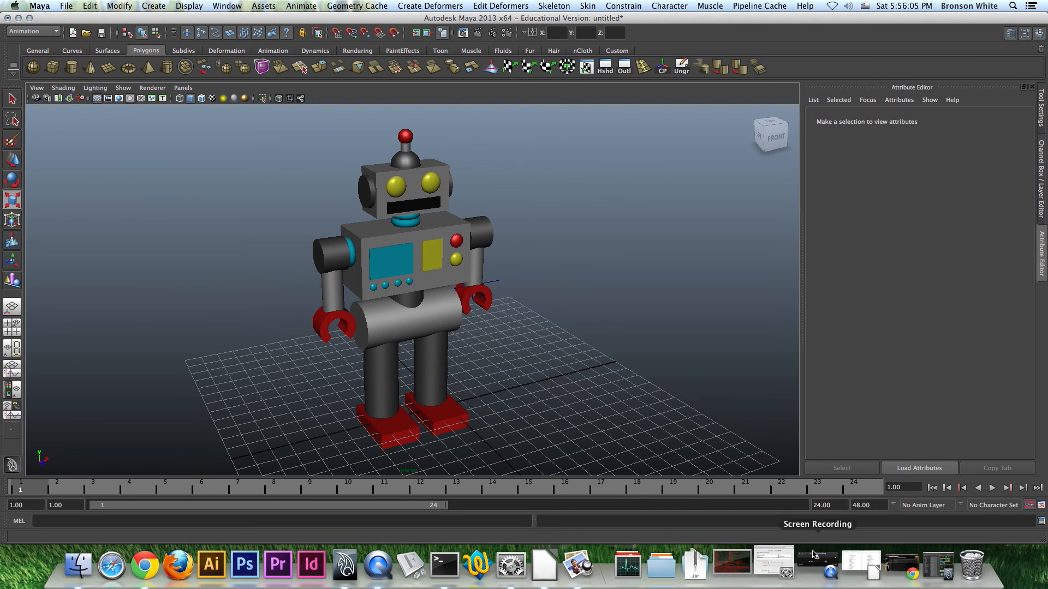
pyautogui.click(916, 567)
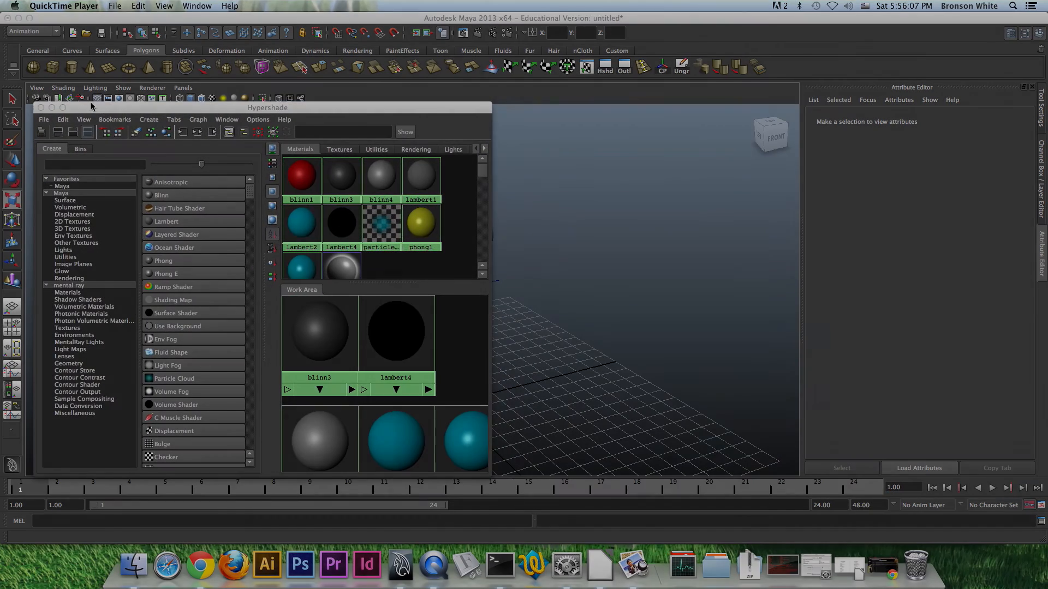